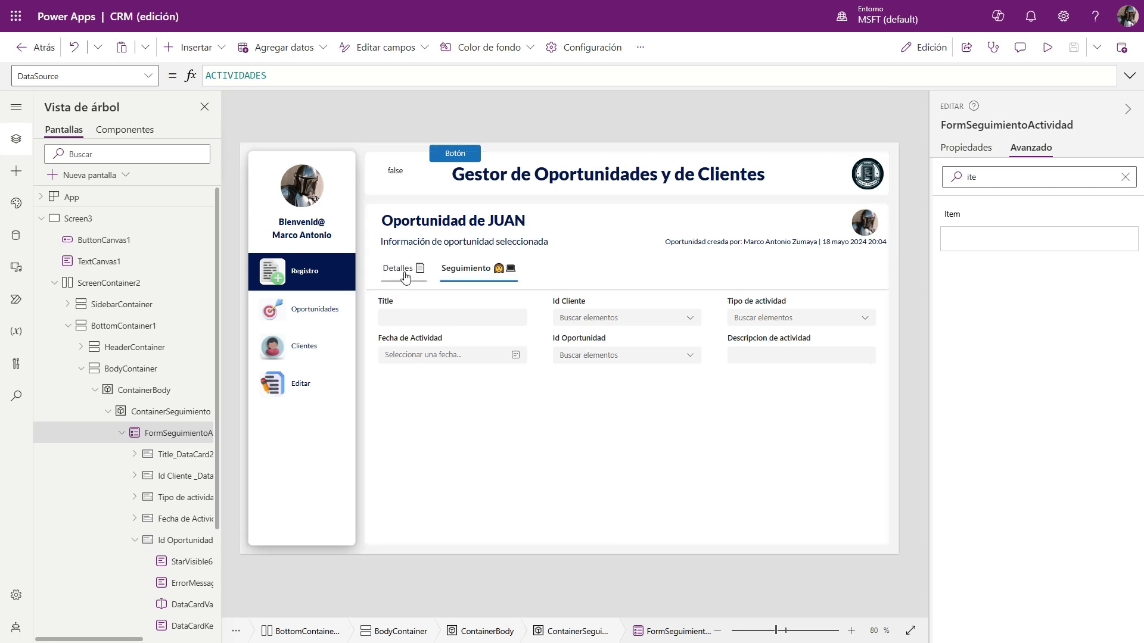
Show the Seguimiento tab, select its activity form and inspect the form's DataSource formula
click(503, 268)
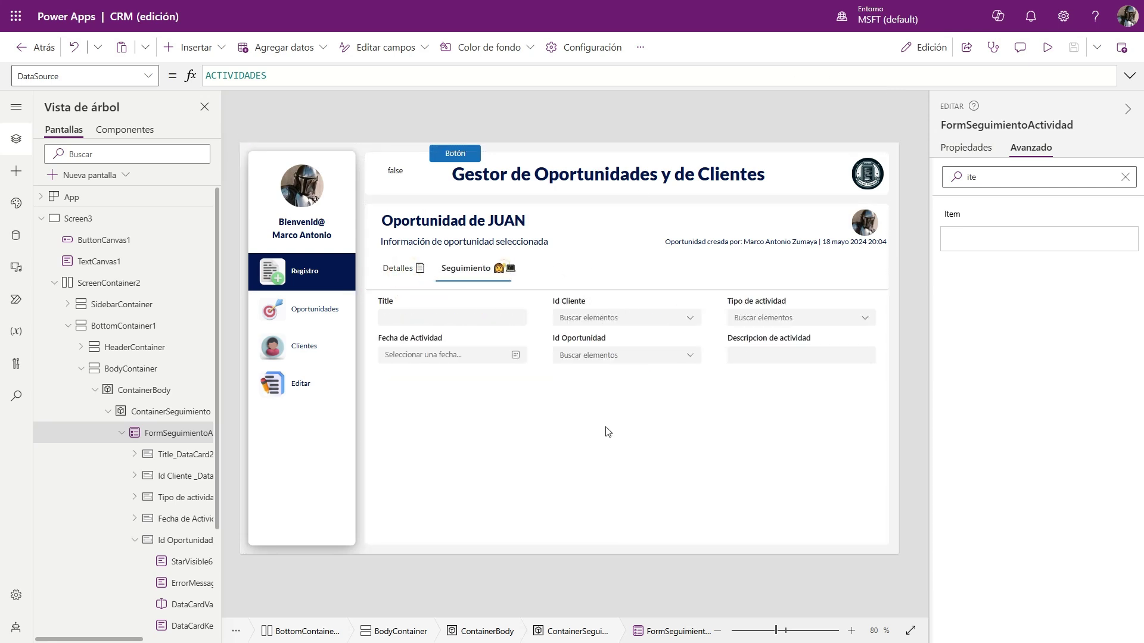
click(560, 428)
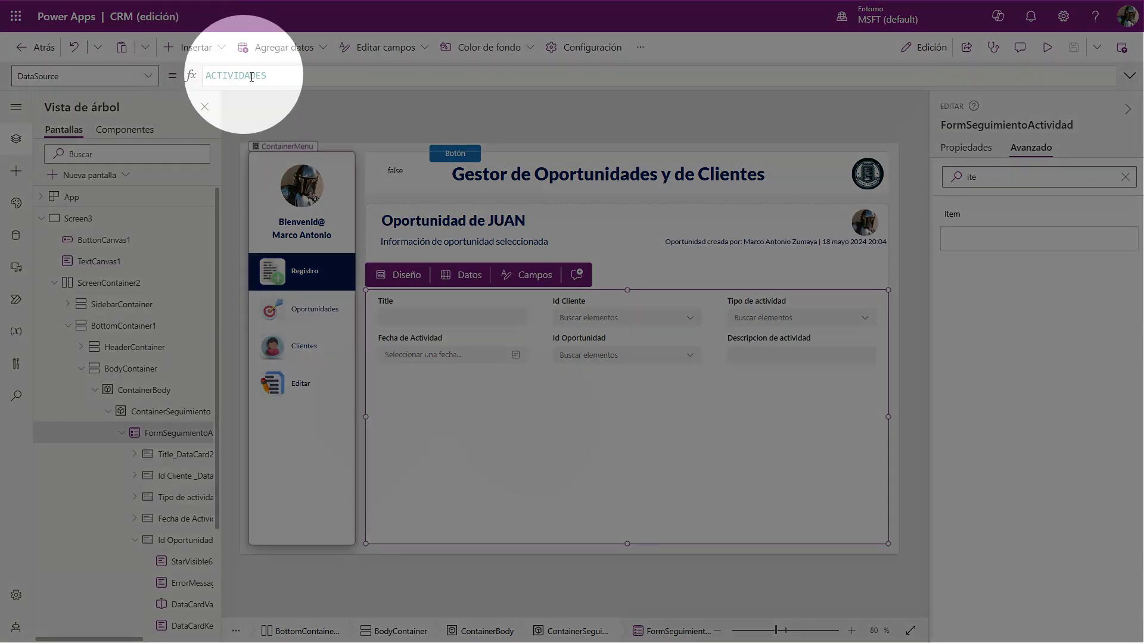
click(293, 77)
double_click(202, 75)
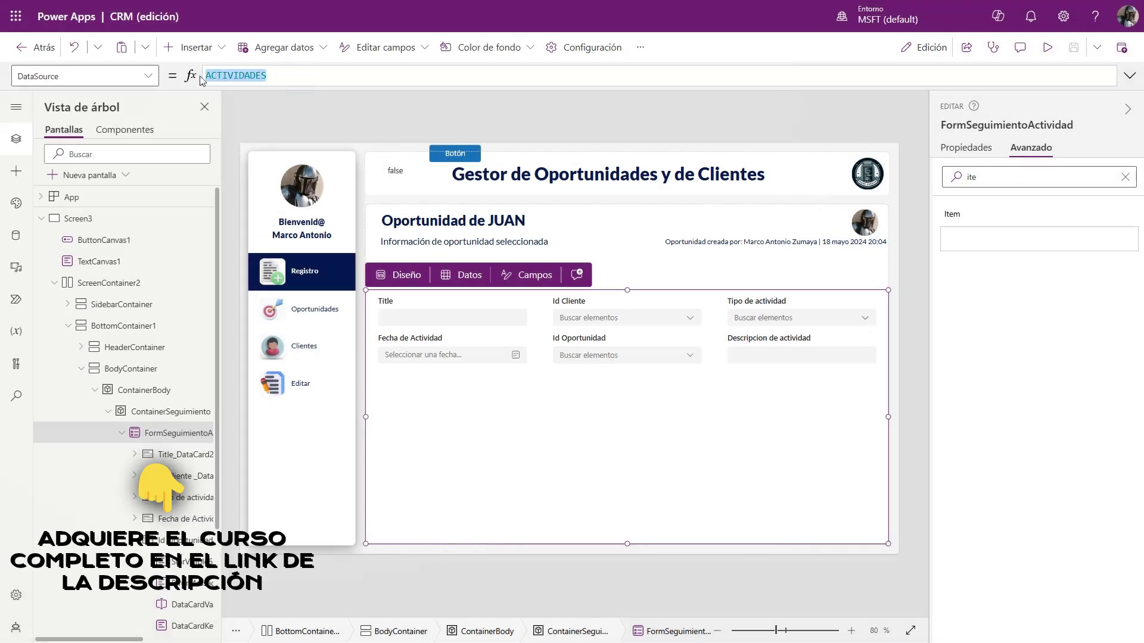
Switch to the entity model diagram, examine how oportunidades relates to actividades, and return to the Power Apps editor
mouse_move(494, 4)
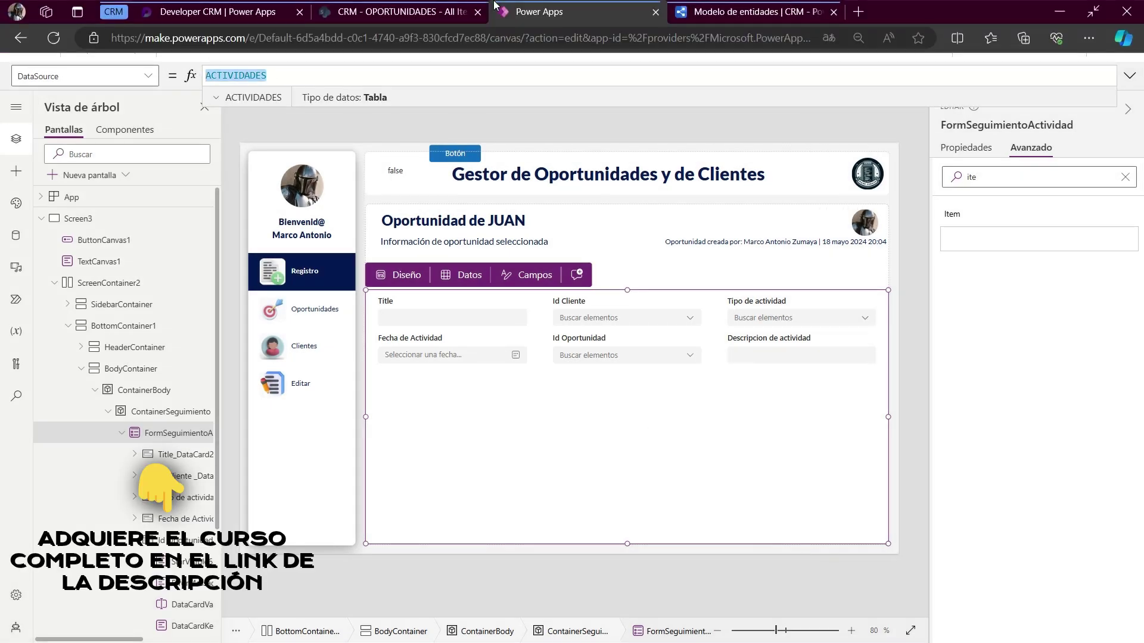
click(727, 9)
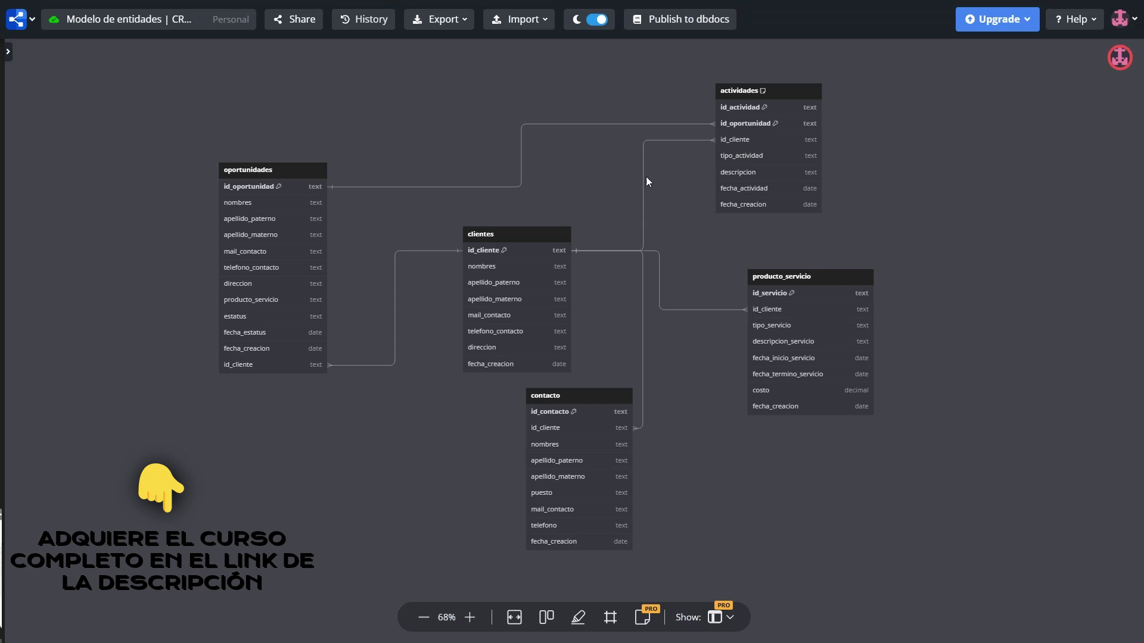
scroll(614, 185, up, 1)
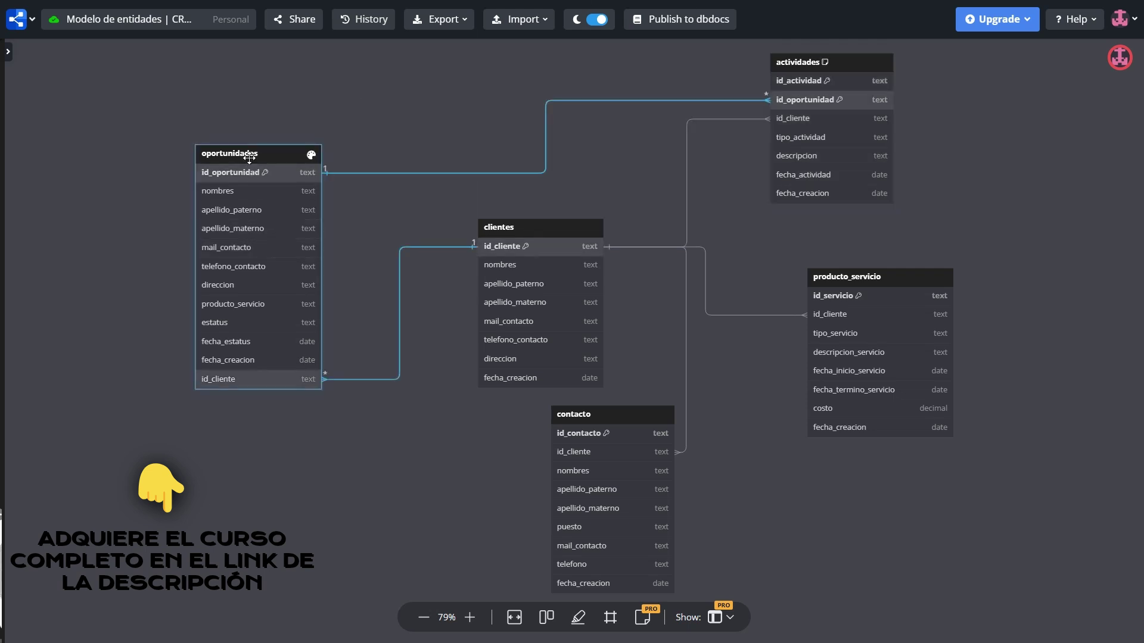
click(536, 11)
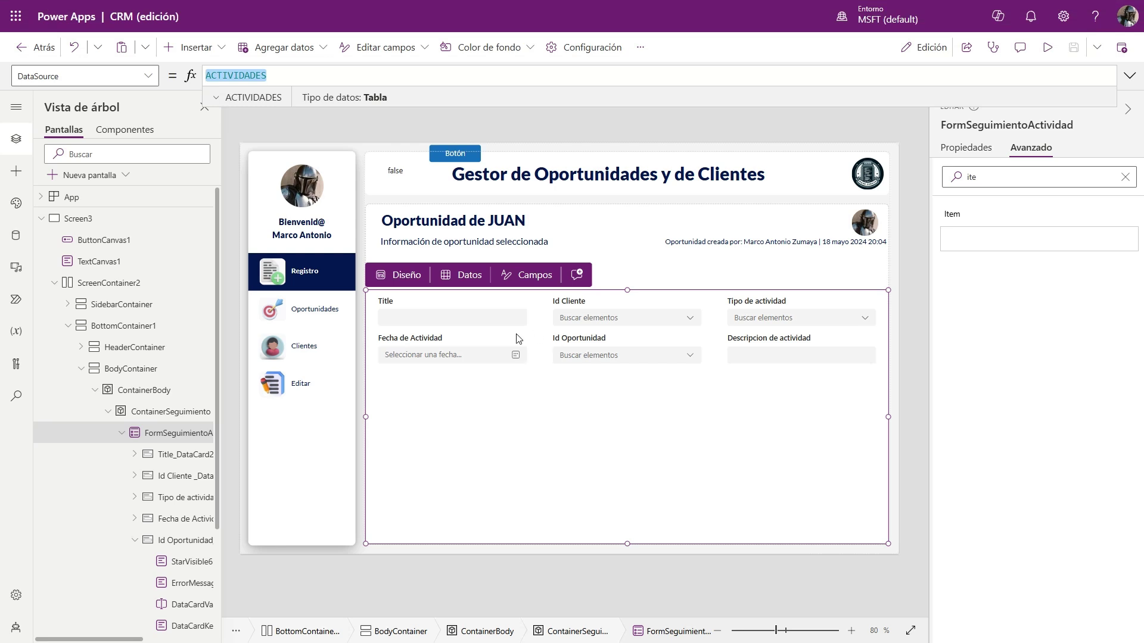
Preview the app and compare the Title field in Detalles with the one in Seguimiento, closing the preview when done
click(1043, 57)
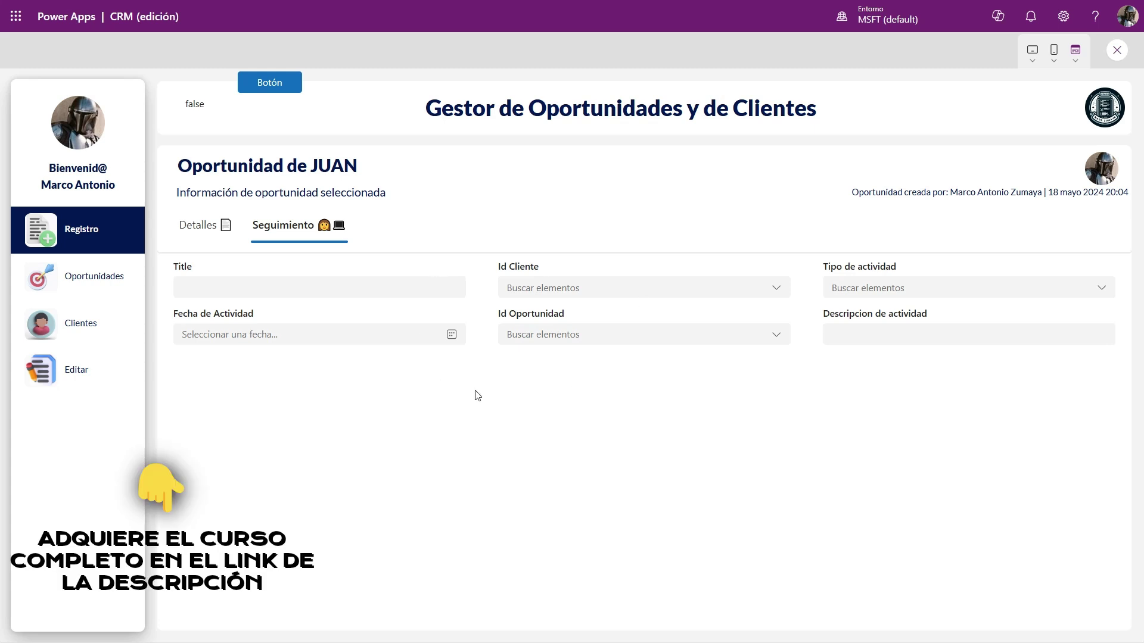
click(286, 288)
click(181, 228)
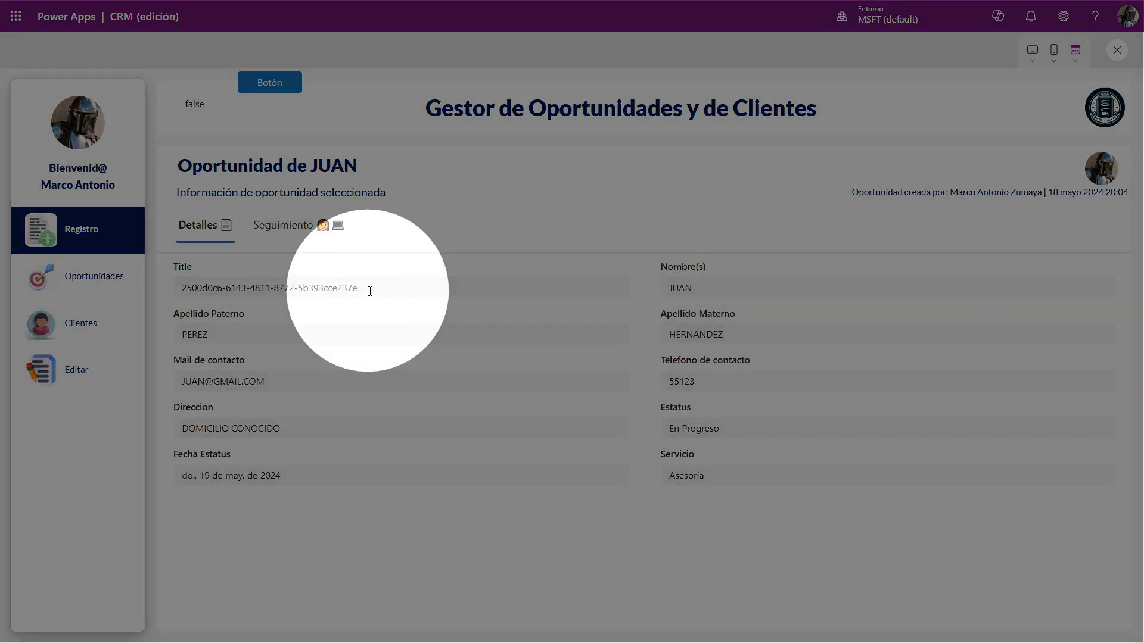
drag(368, 289, 181, 288)
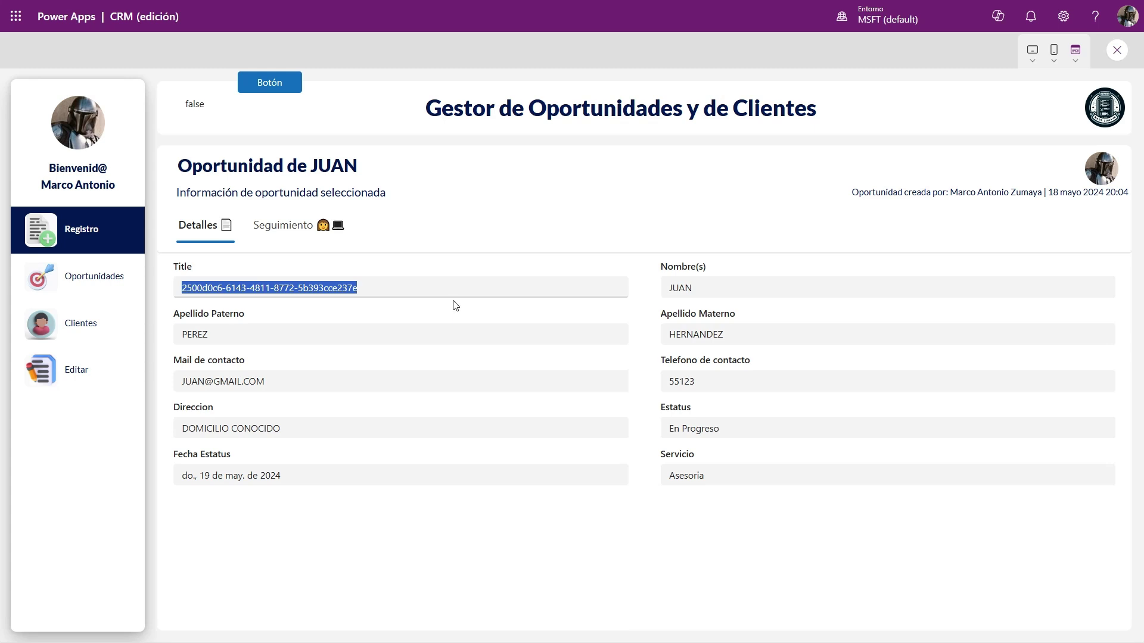
click(391, 290)
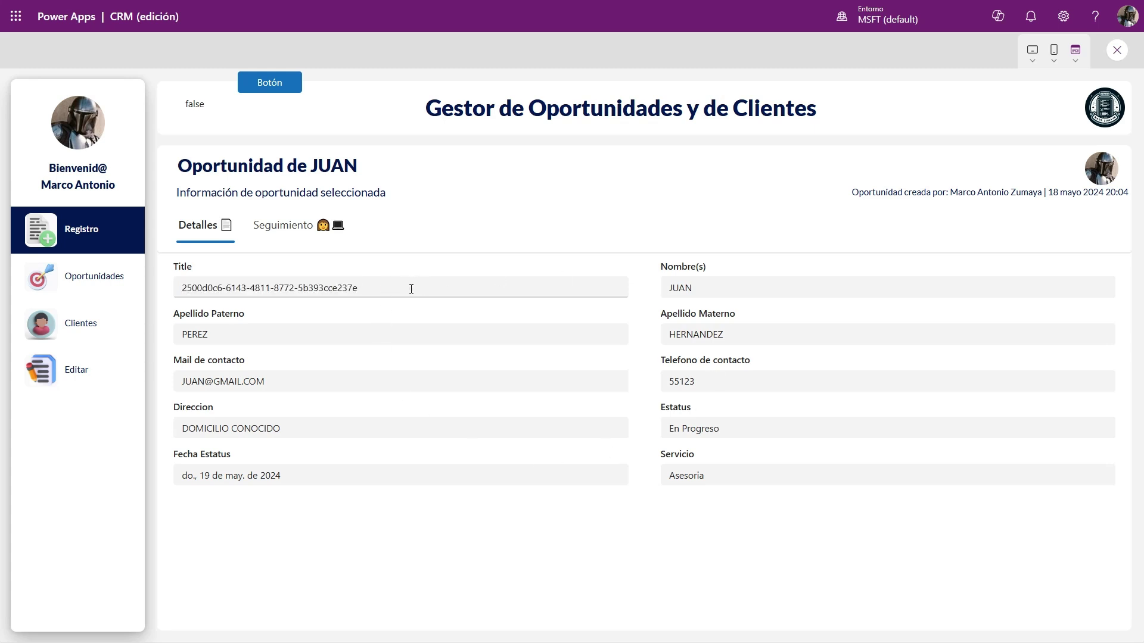
triple_click(411, 289)
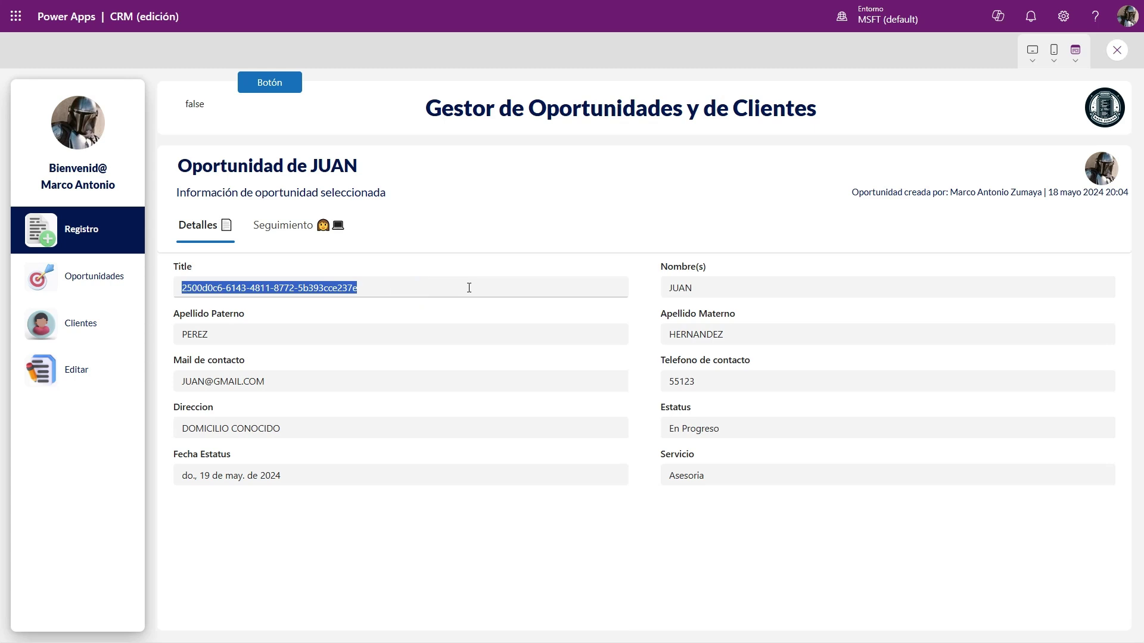
click(337, 237)
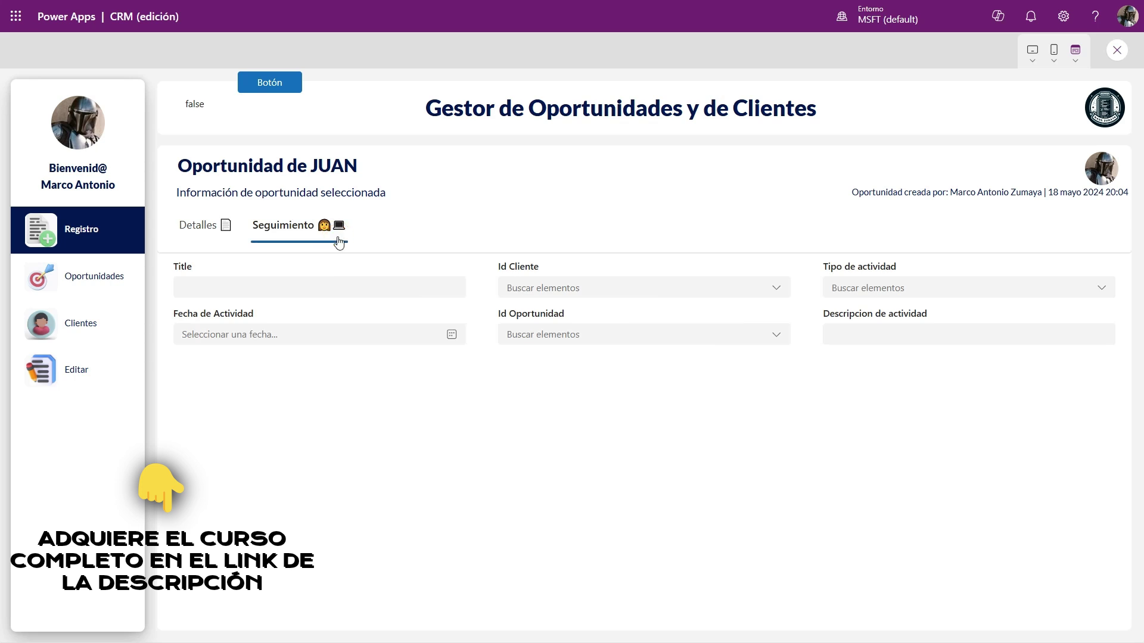
click(1117, 50)
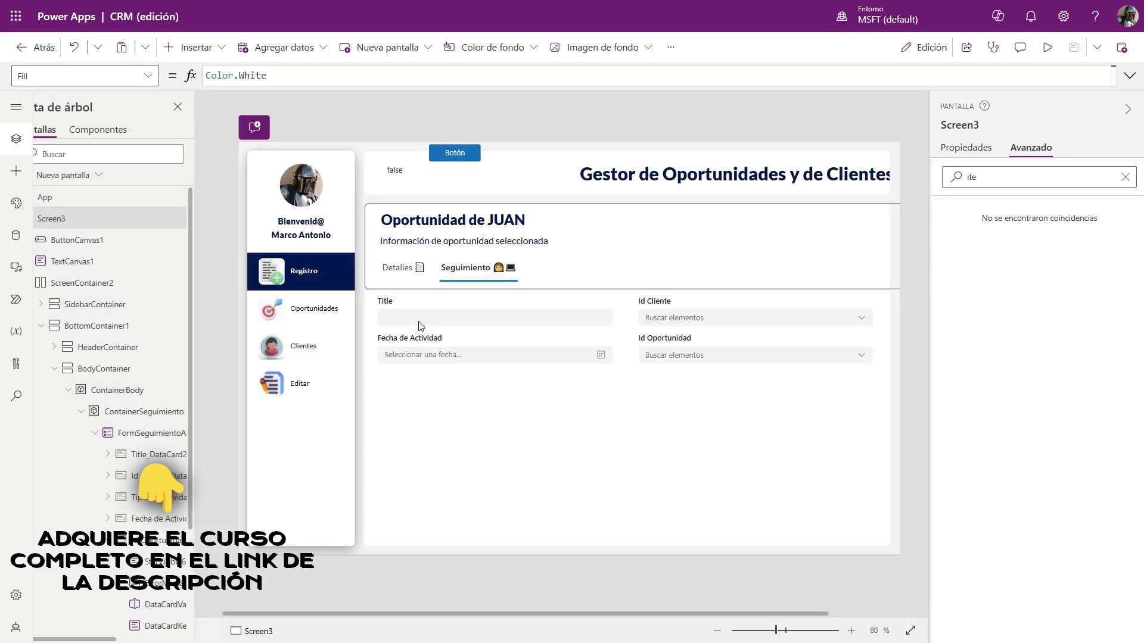
Set the Value of the Title card's text input in the Seguimiento form to GUID()
click(710, 393)
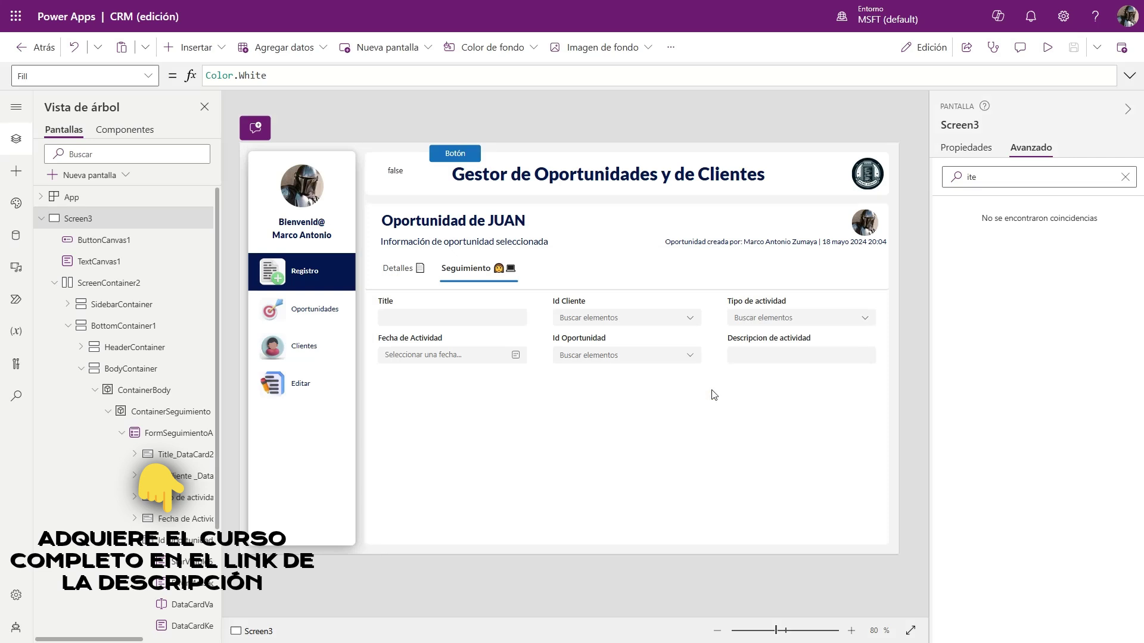
click(442, 321)
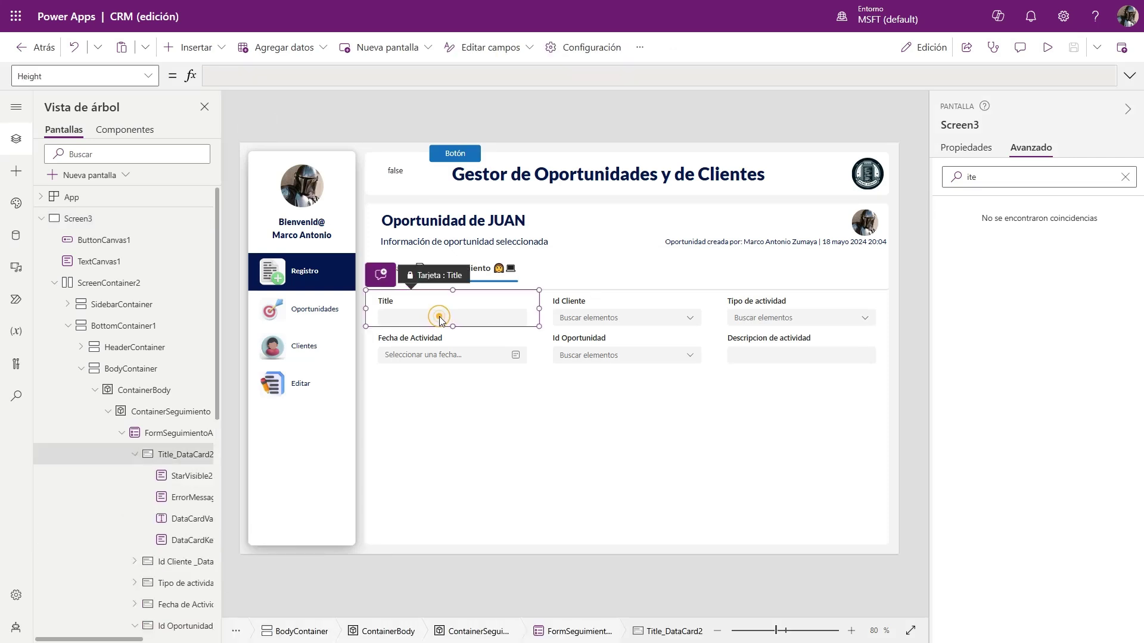
click(478, 318)
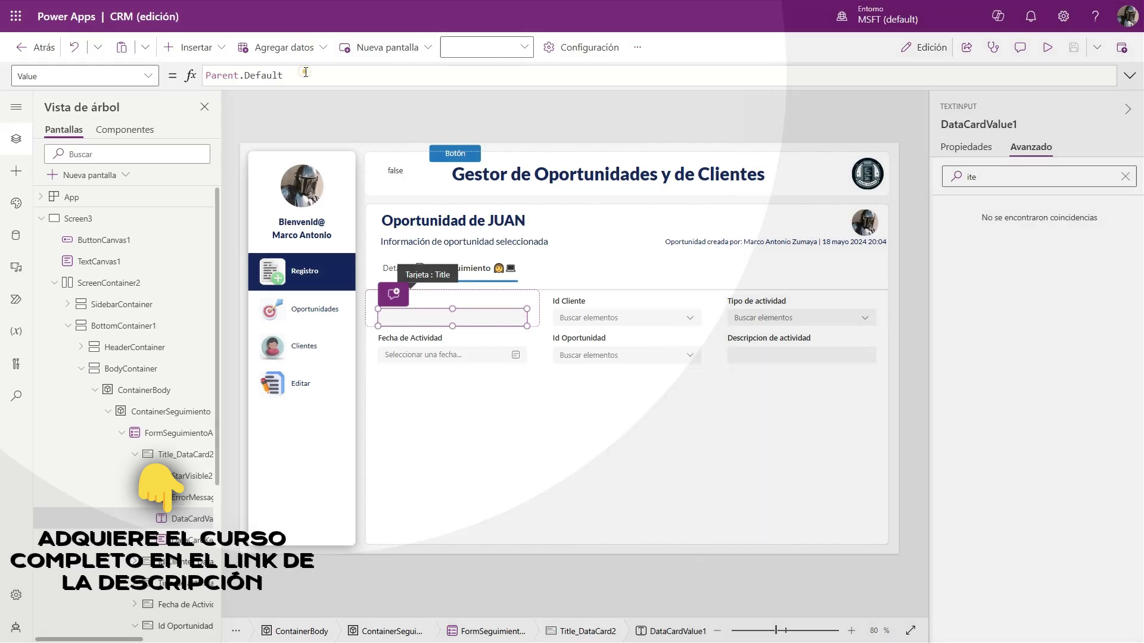
drag(321, 76, 139, 76)
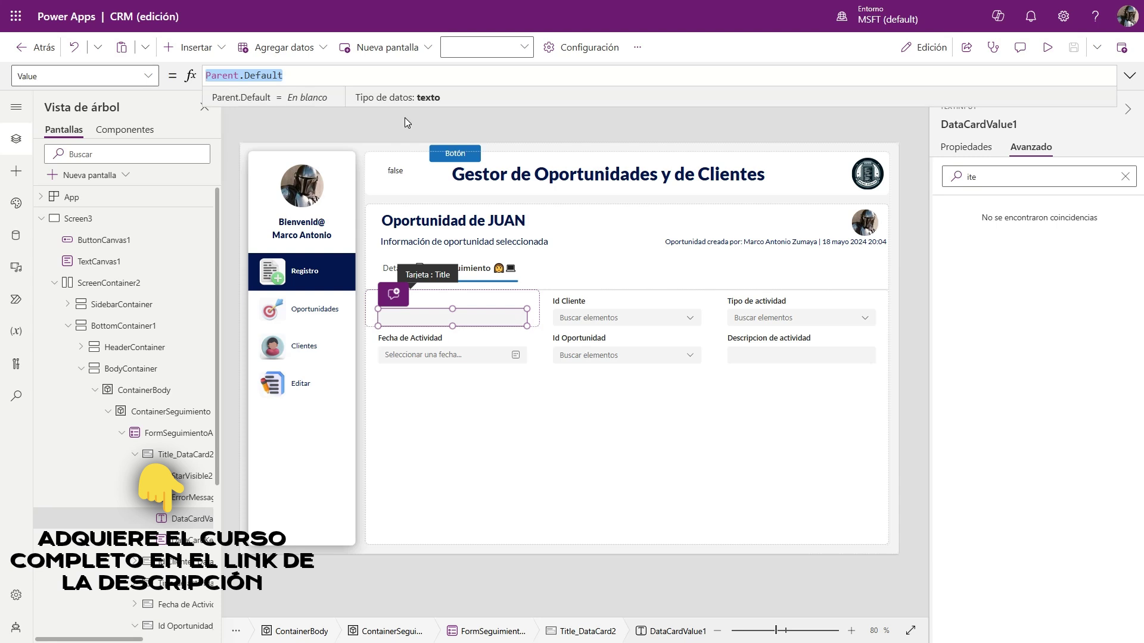
key(Delete)
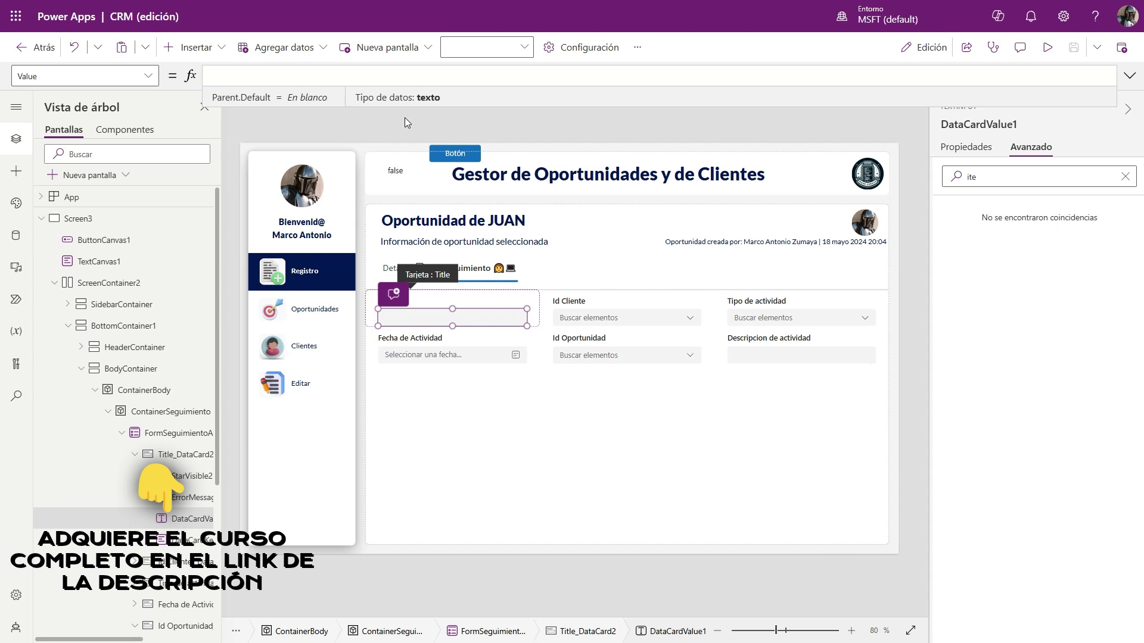
text(Guid())
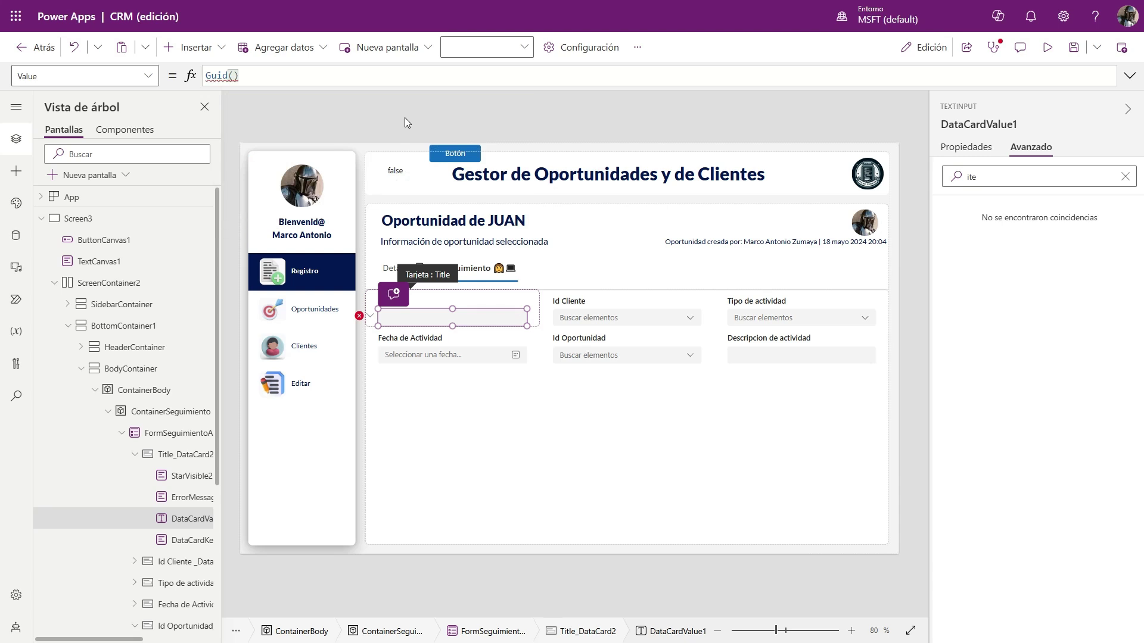
key(End)
key(shift+Home)
text(gu)
key(Tab)
text(()
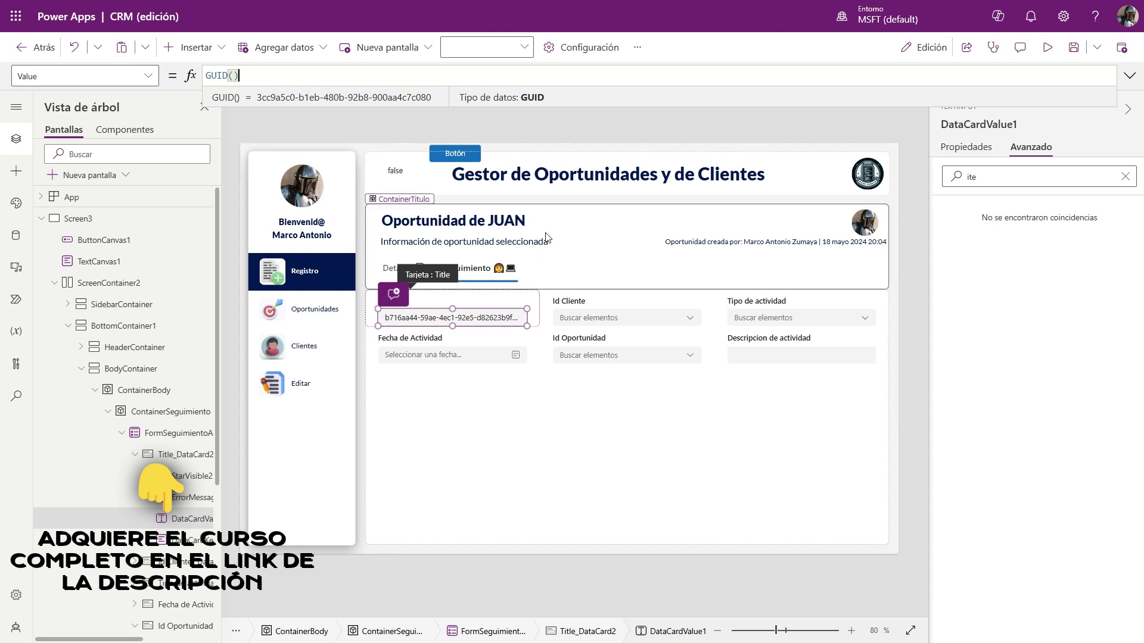
Preview the app and compare the generated Title identifier in Seguimiento with the opportunity's Title in Detalles
click(1048, 52)
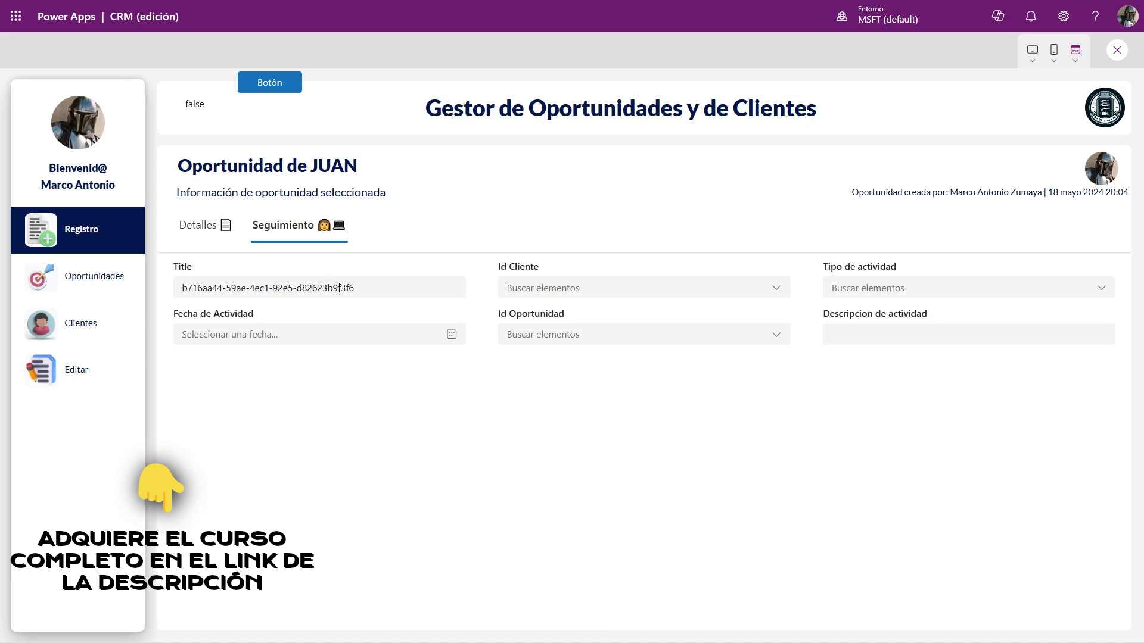
drag(371, 285, 195, 260)
click(208, 223)
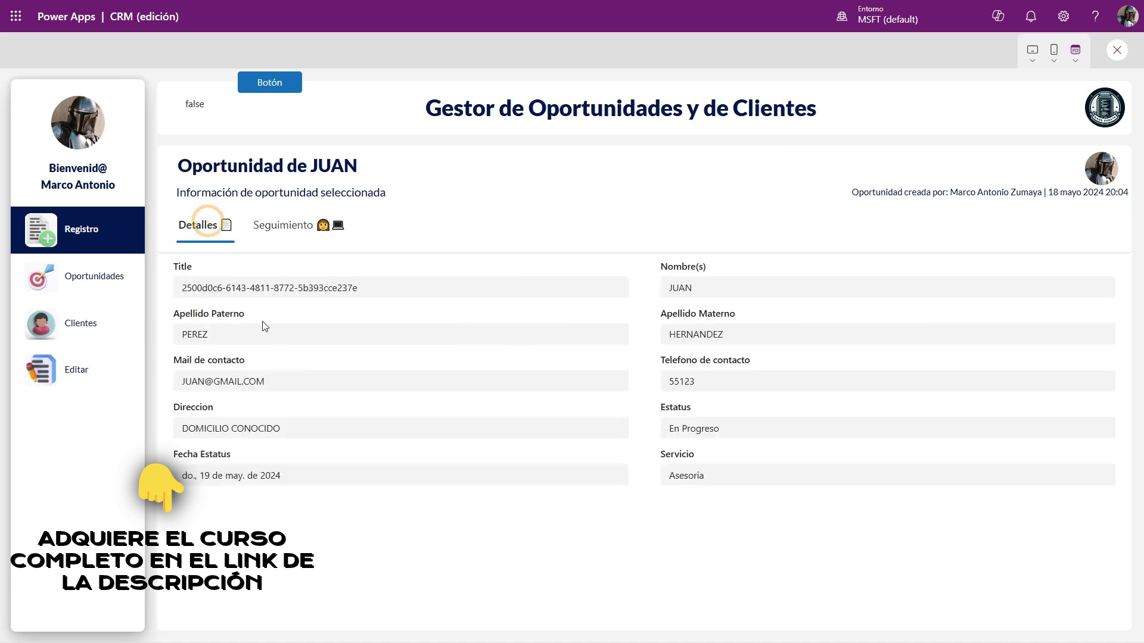
triple_click(392, 289)
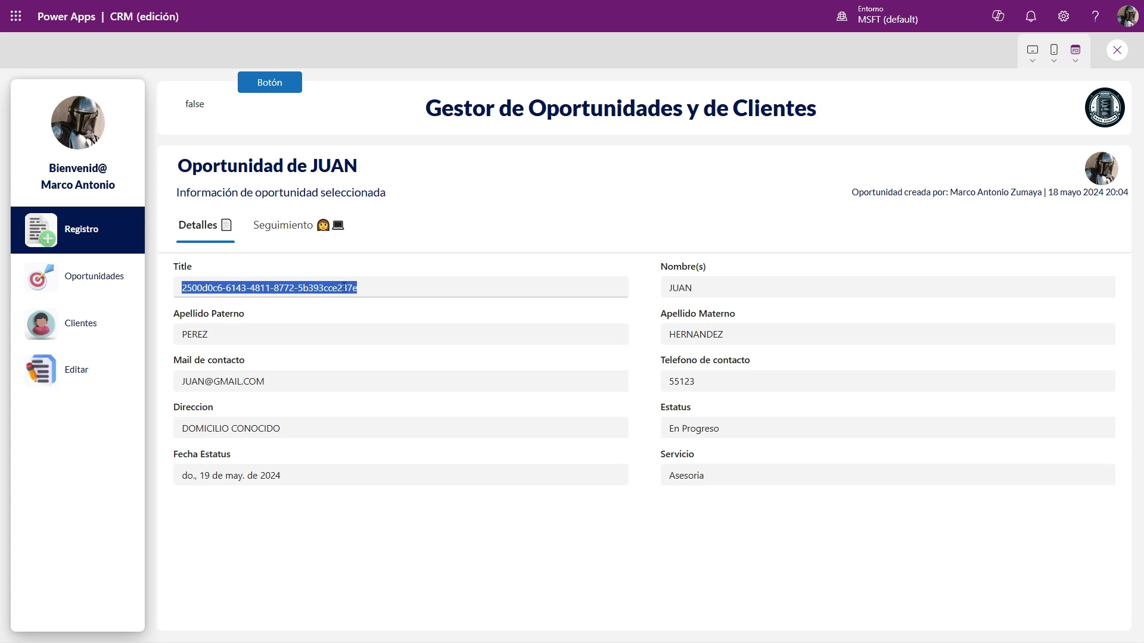
click(286, 225)
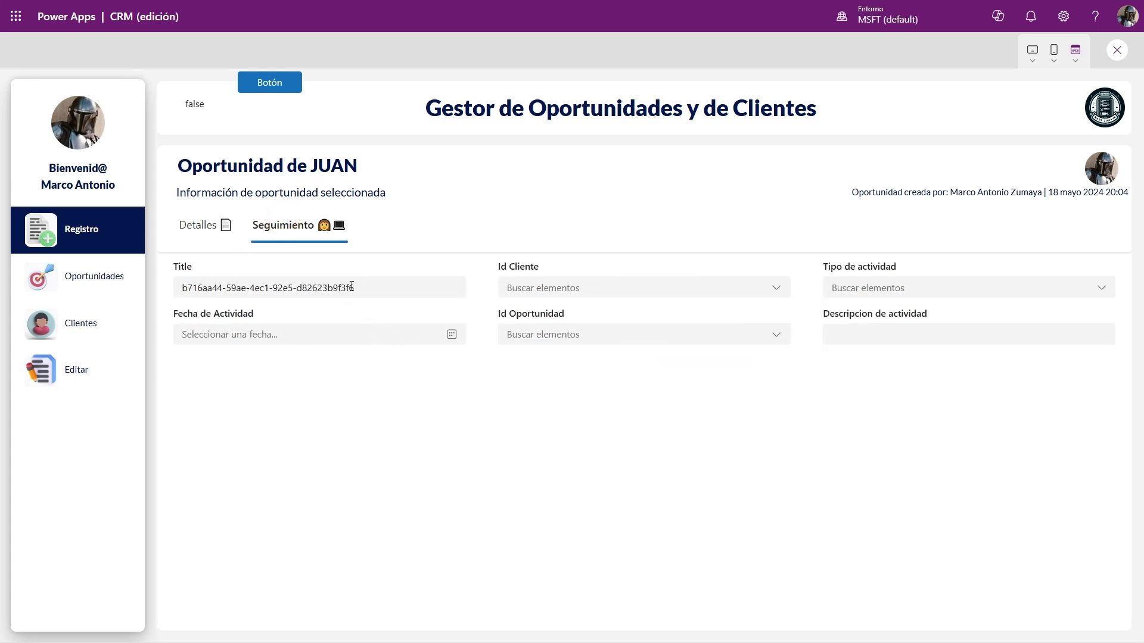
drag(352, 288, 173, 287)
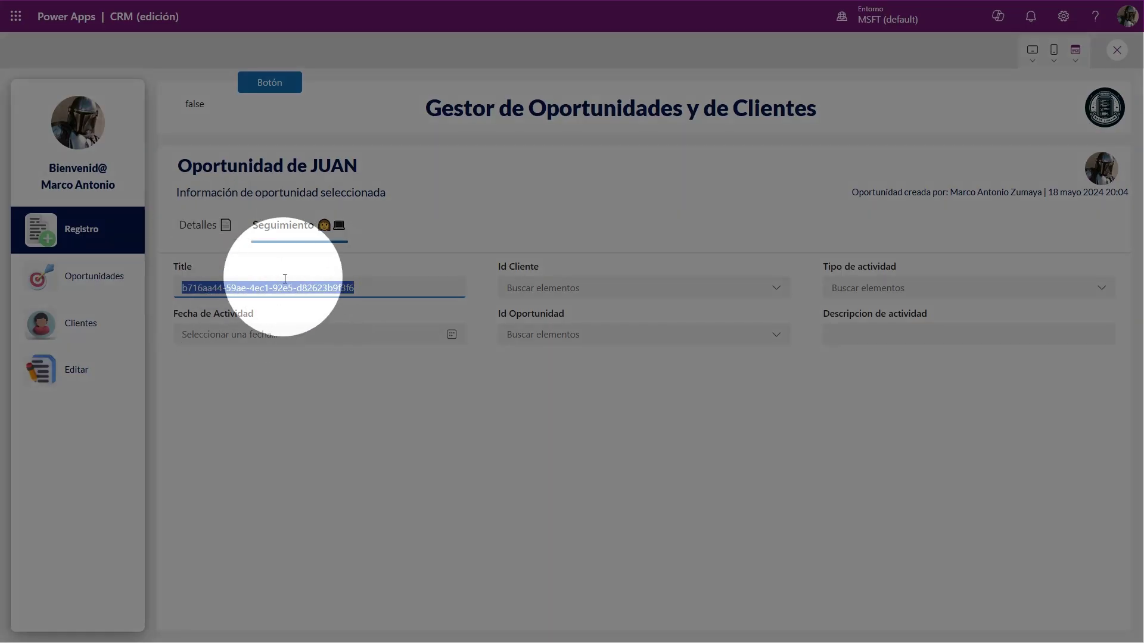
click(287, 288)
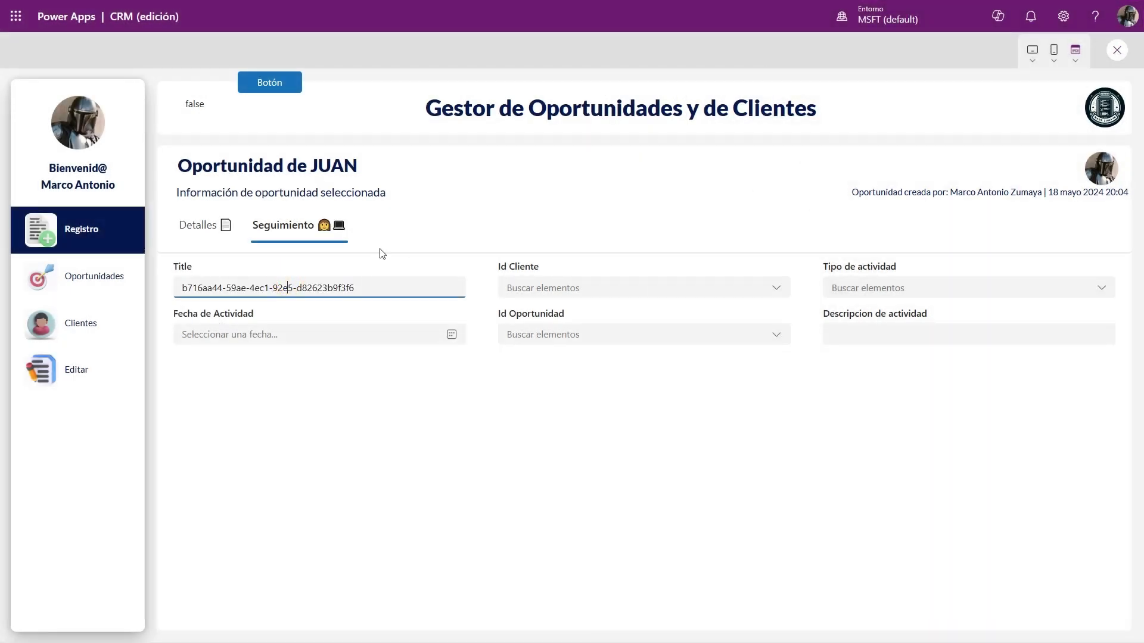
Check the Id Cliente choices in Seguimiento, review the opportunity's name fields in Detalles, and return to the editor
click(773, 287)
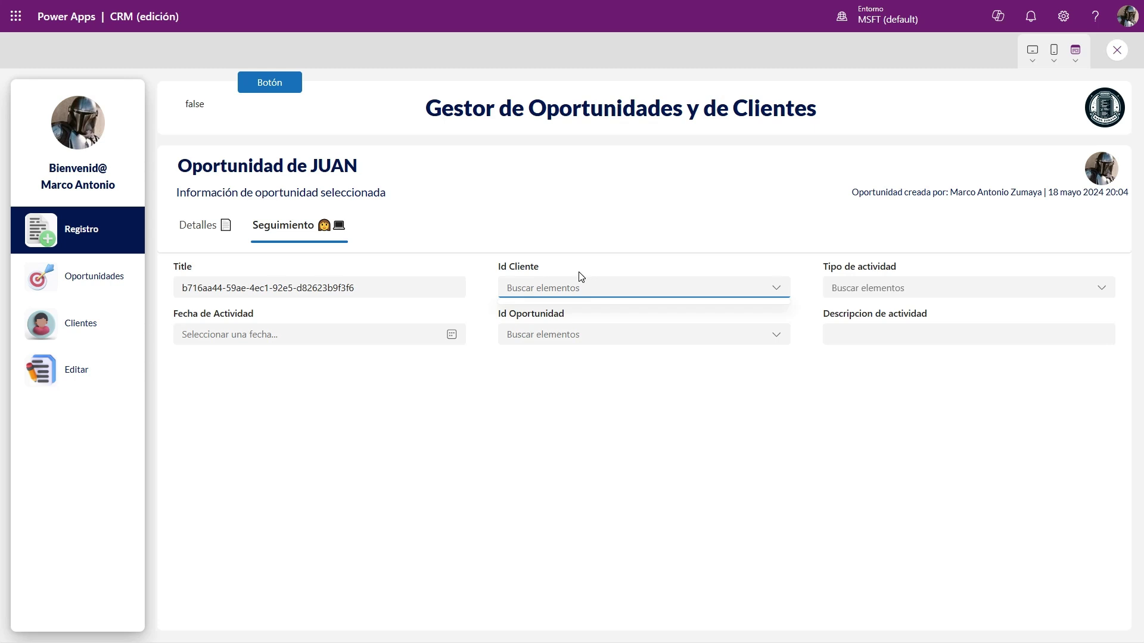
click(196, 242)
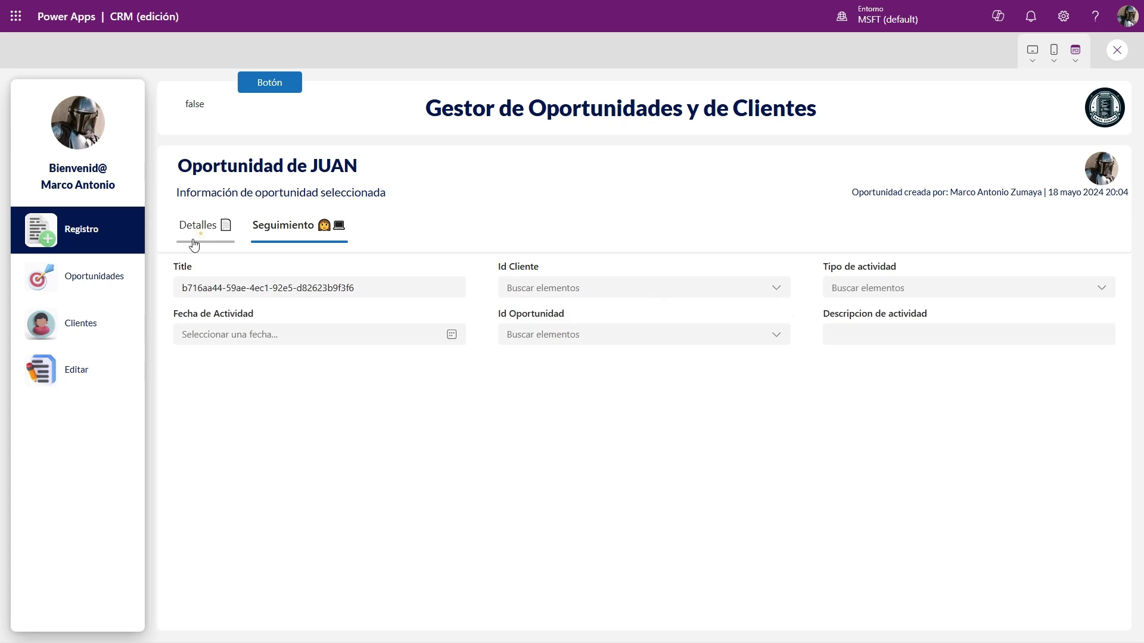
triple_click(174, 170)
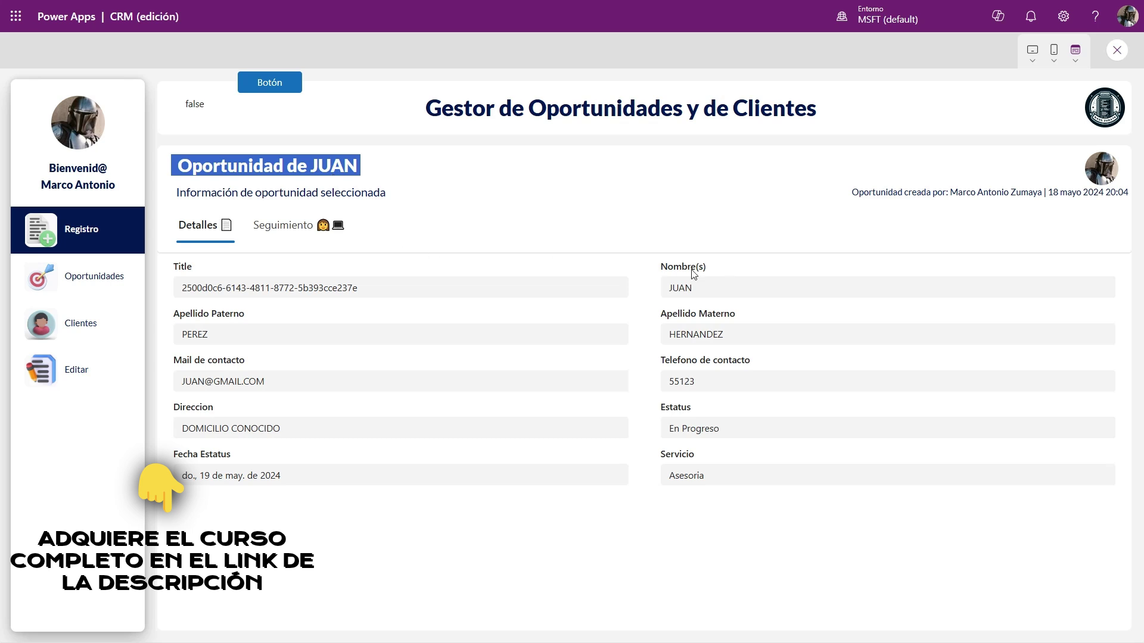
click(180, 341)
double_click(271, 338)
double_click(752, 335)
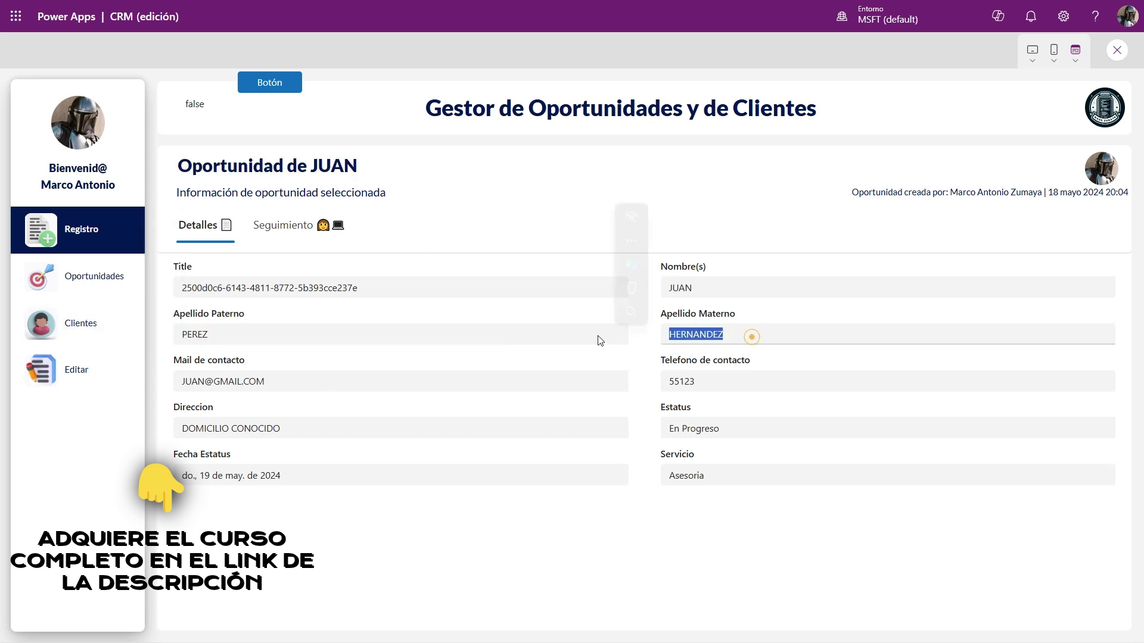
click(364, 163)
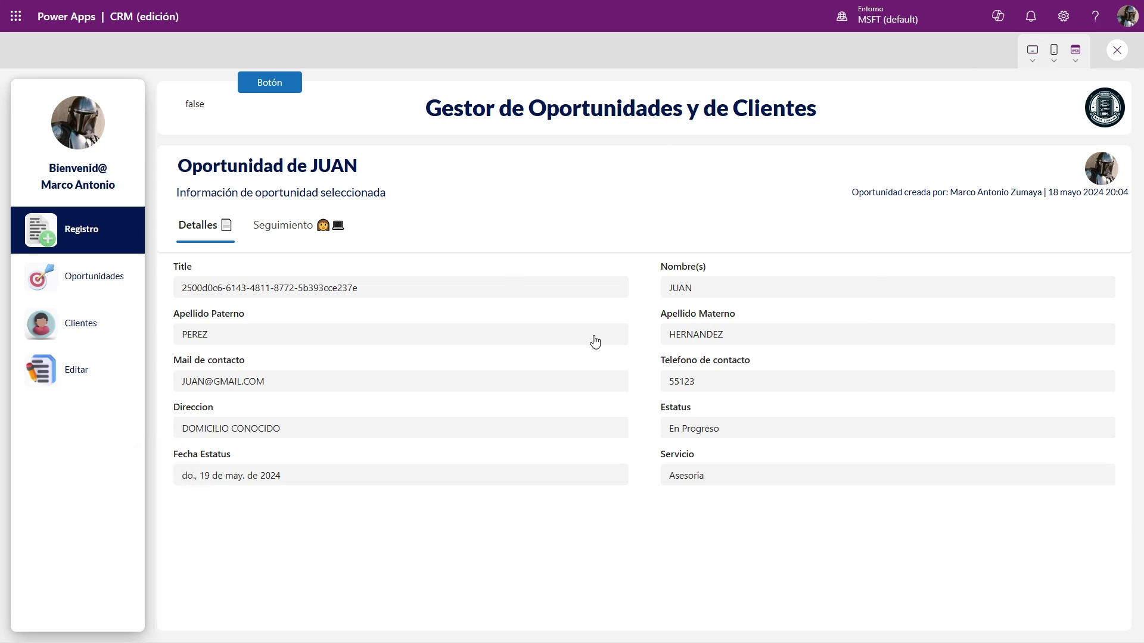
key(Escape)
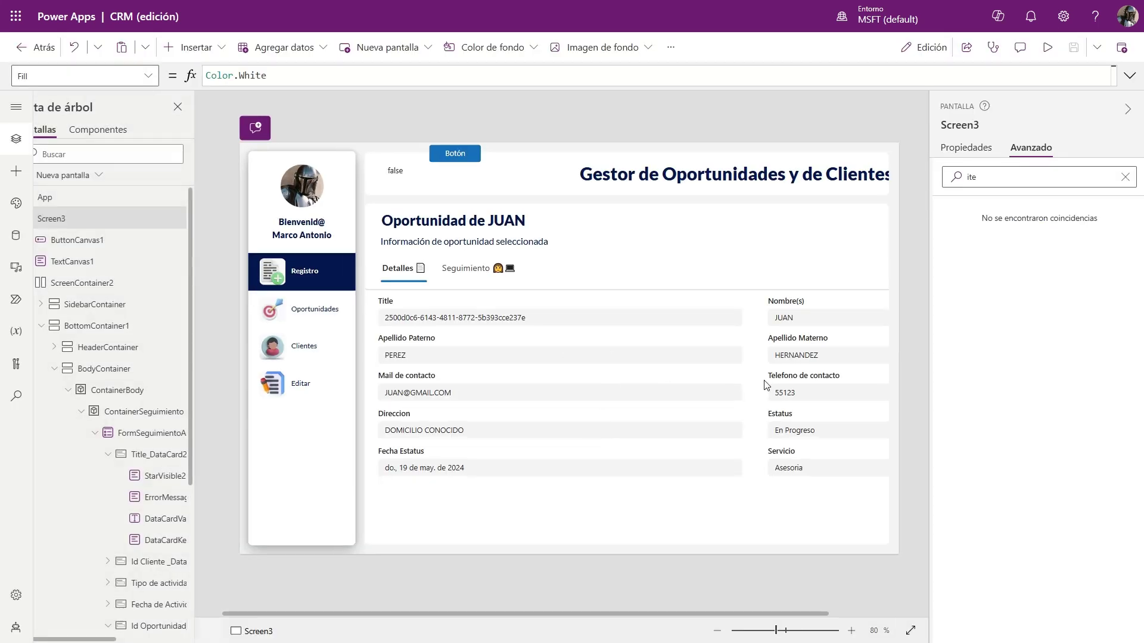
click(503, 229)
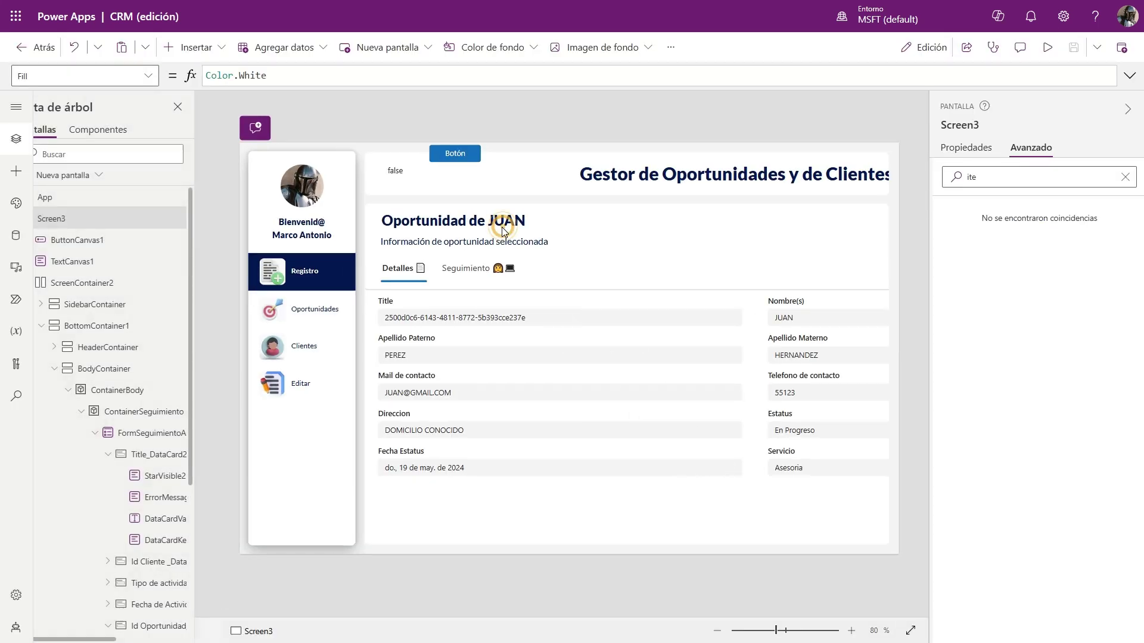
click(676, 395)
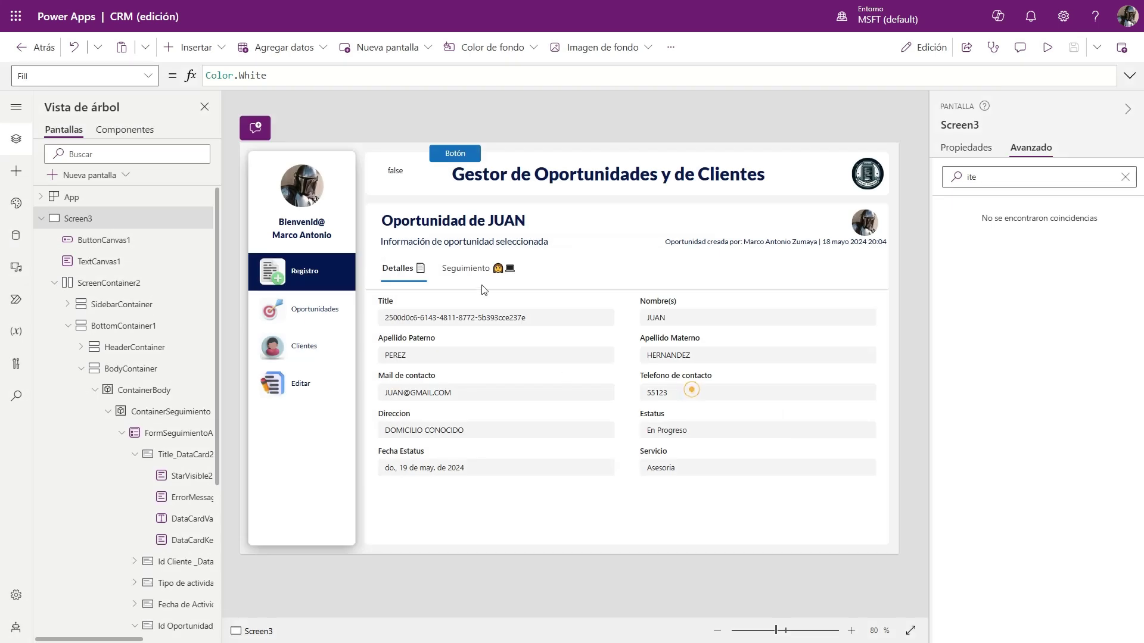
Extend the opportunity title label's varView text with & " " & varItemOportunidad.'Apellido Paterno' after the 'Nombre(s)' field
click(490, 226)
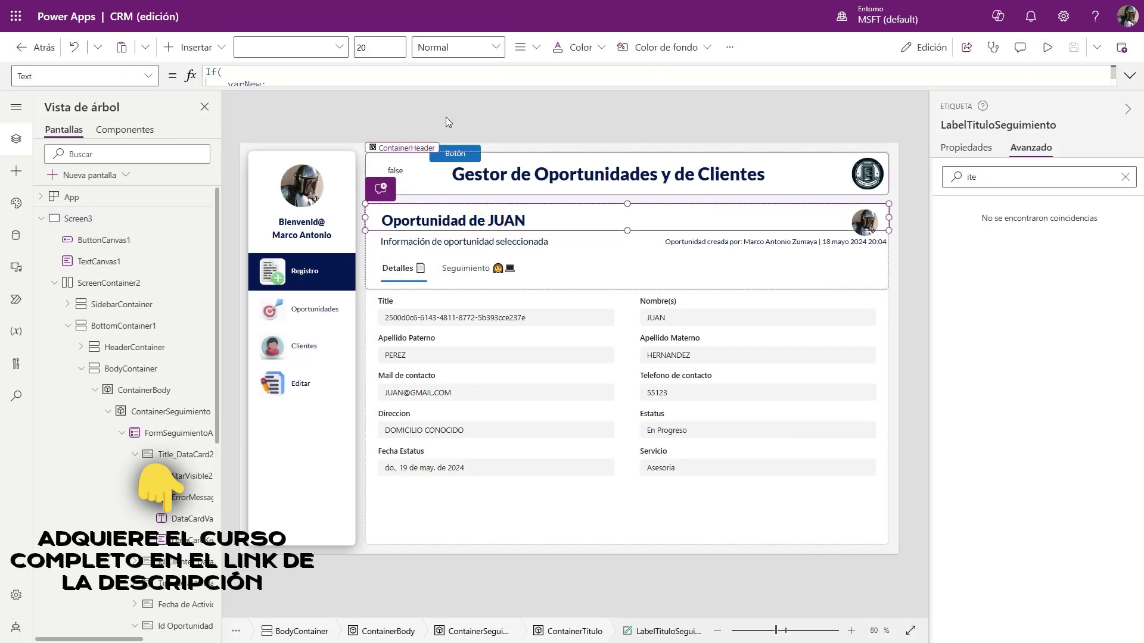
click(448, 82)
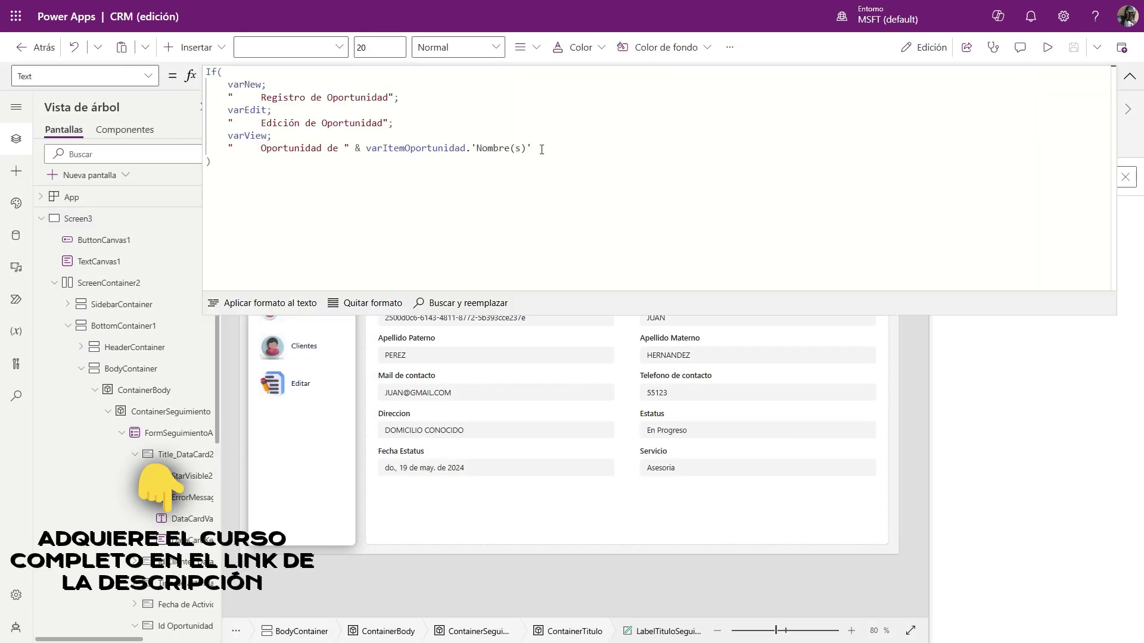
click(533, 149)
key(Left)
key(Left)
key(Left)
key(Left)
key(Left)
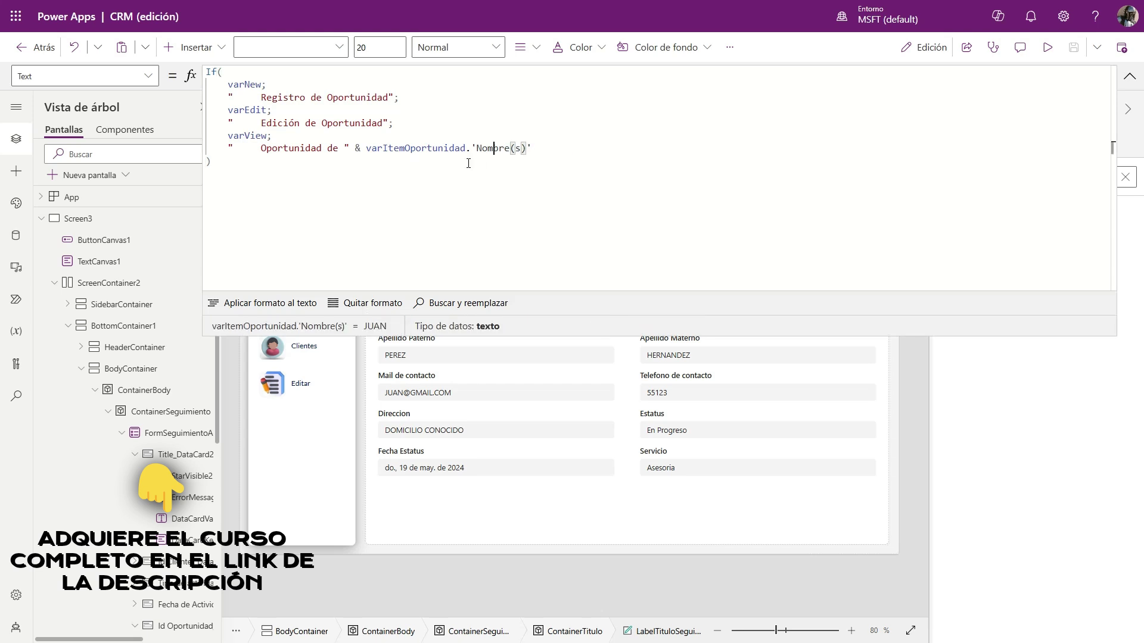
key(Left)
key(Left)
key(Left)
key(Left)
key(Left)
key(Left)
key(Left)
key(Left)
key(Left)
key(Left)
key(Right)
key(shift+End)
key(ctrl+c)
key(End)
text(&)
text( " ")
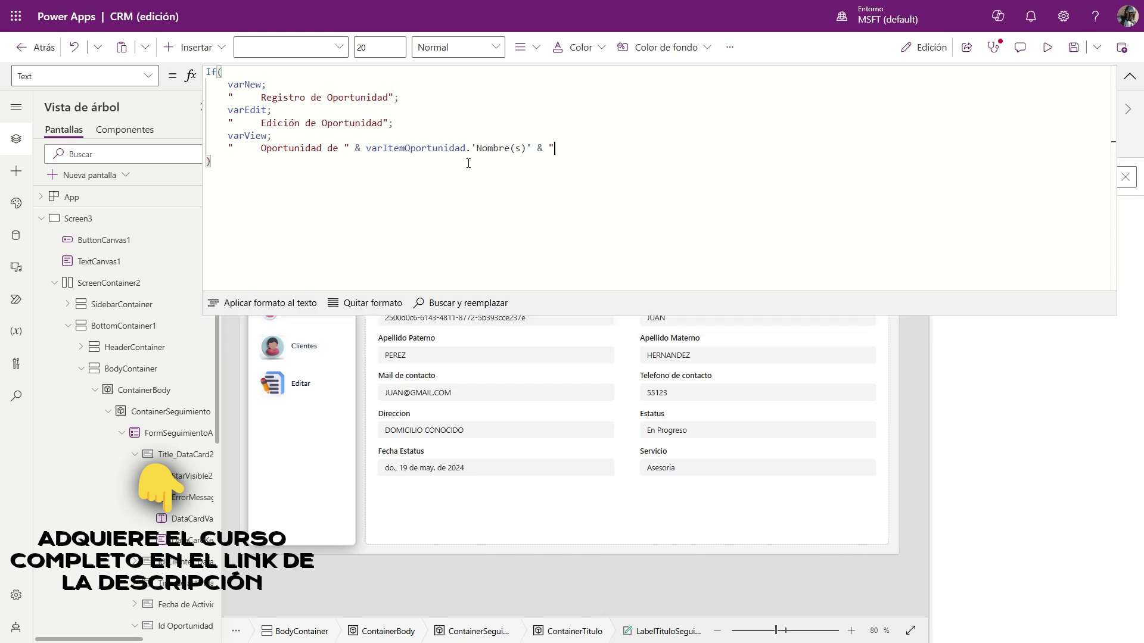
text( &)
key(ctrl+v)
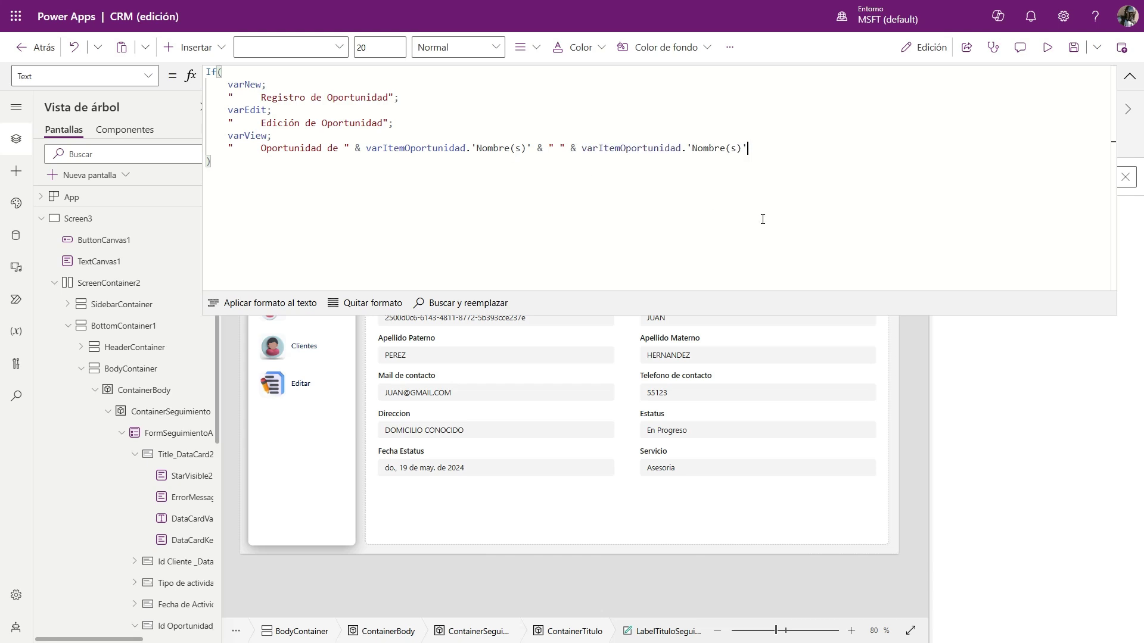
drag(688, 148, 745, 148)
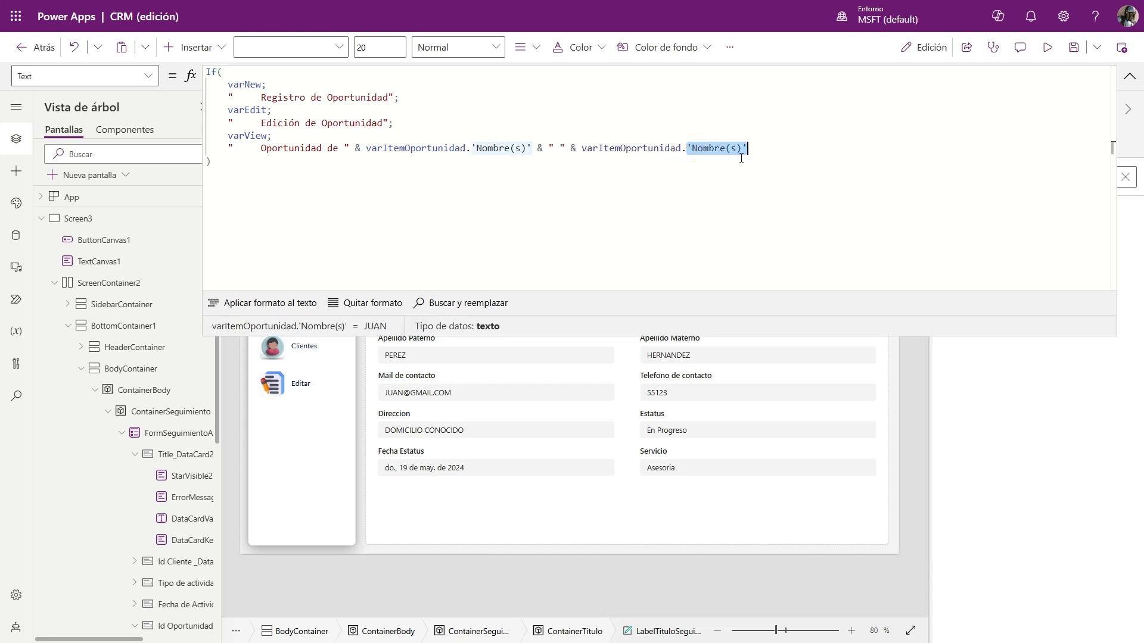
key(BackSpace)
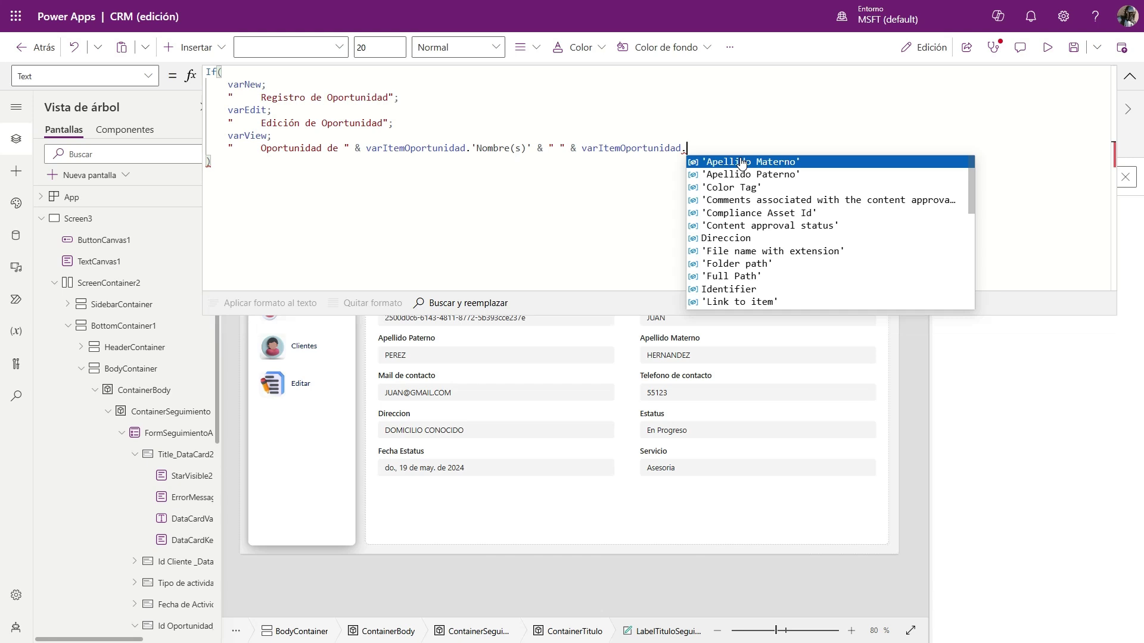
click(741, 174)
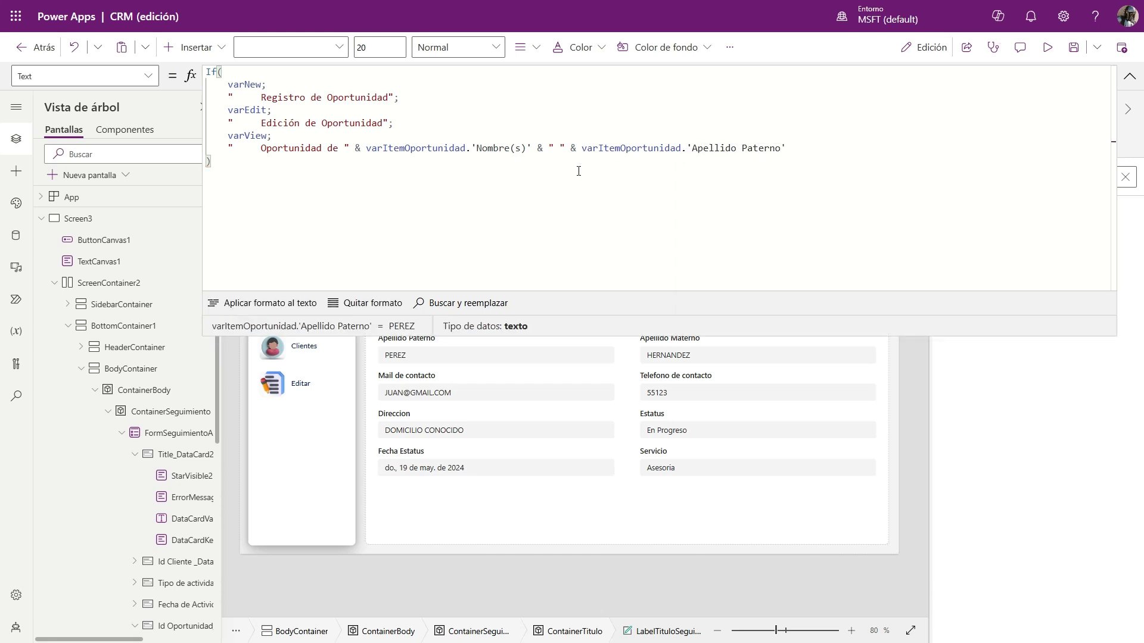
Append & " " & varItemOportunidad.'Apellido Materno' to the same varView text and collapse the formula editor
click(535, 148)
key(shift+End)
key(ctrl+c)
key(End)
key(ctrl+v)
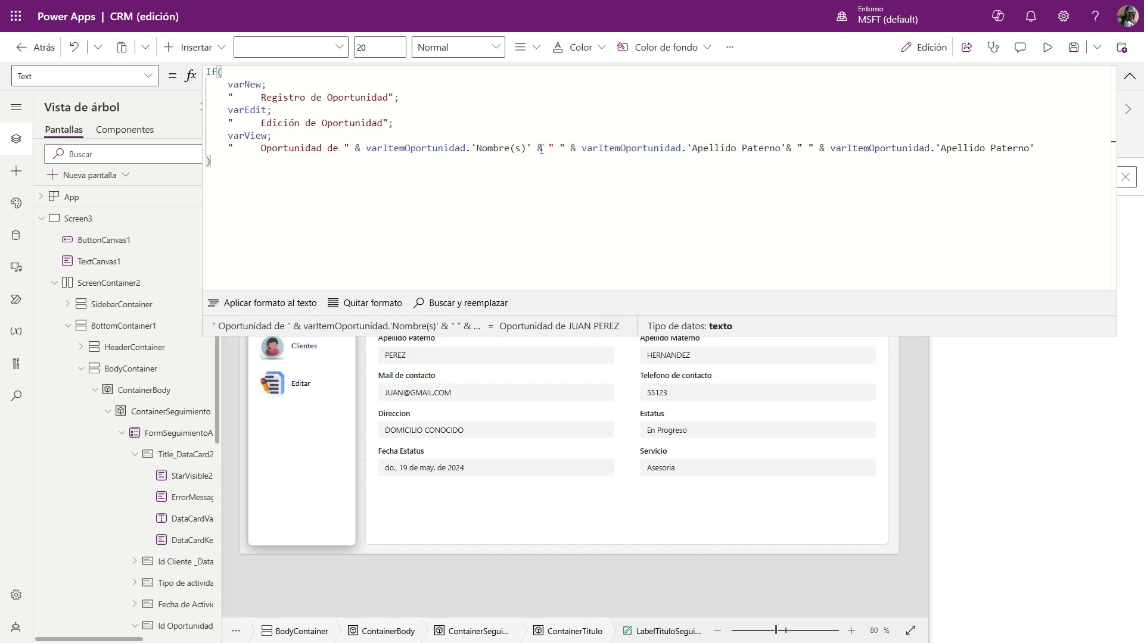
click(790, 148)
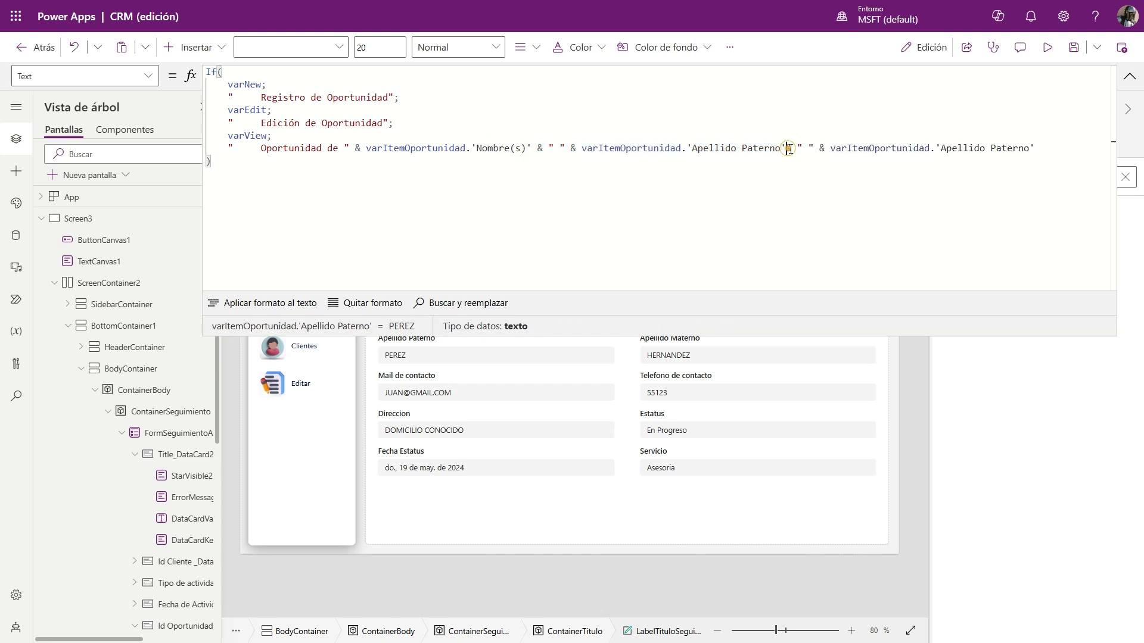
drag(941, 148, 1041, 148)
key(BackSpace)
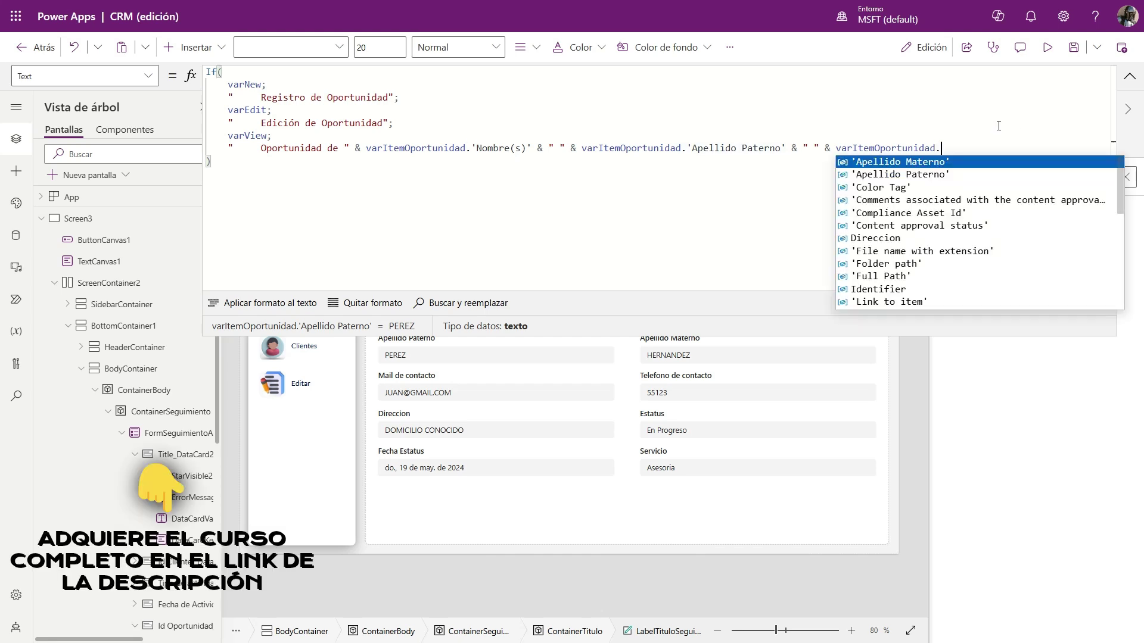
click(947, 165)
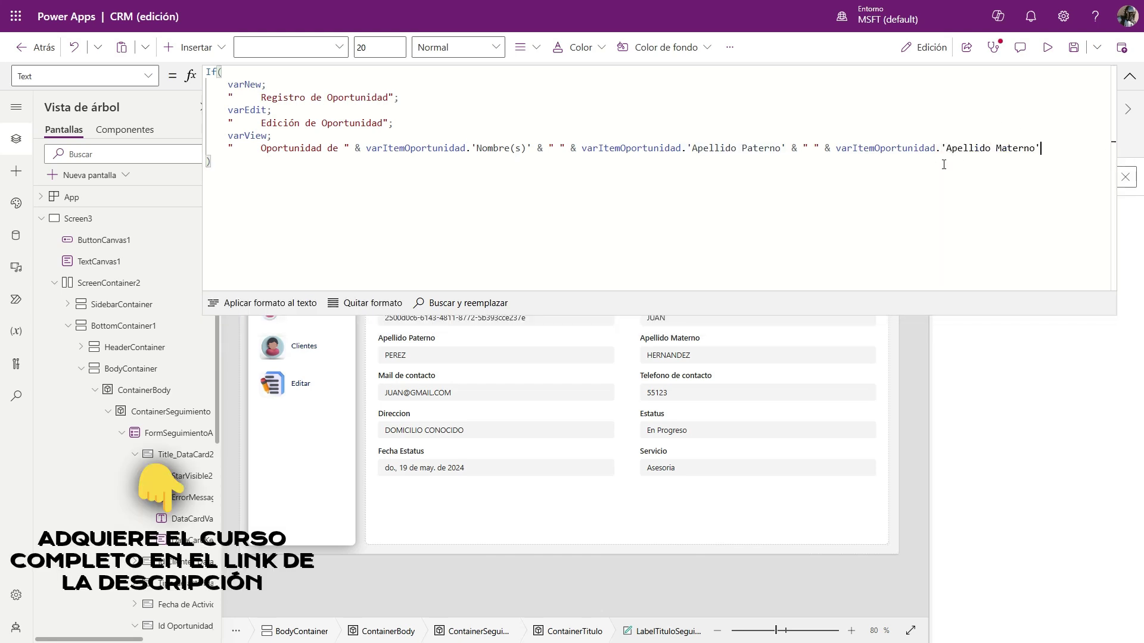
click(1129, 75)
Preview the app and check the full name in the opportunity title in both Detalles and Seguimiento
click(1047, 47)
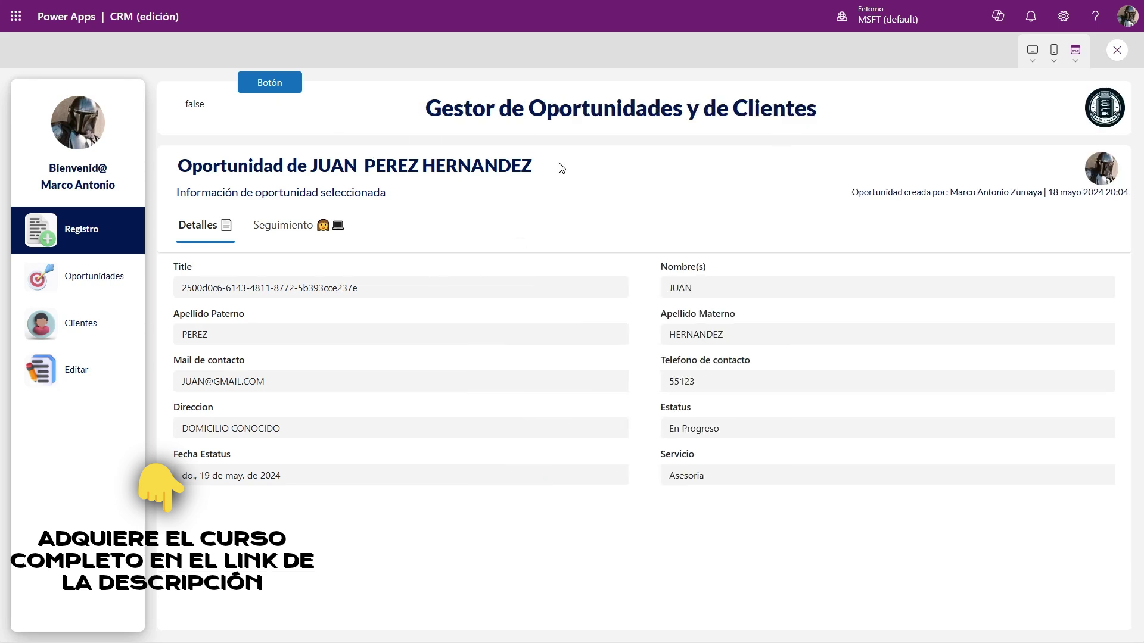
drag(220, 168, 379, 169)
click(466, 162)
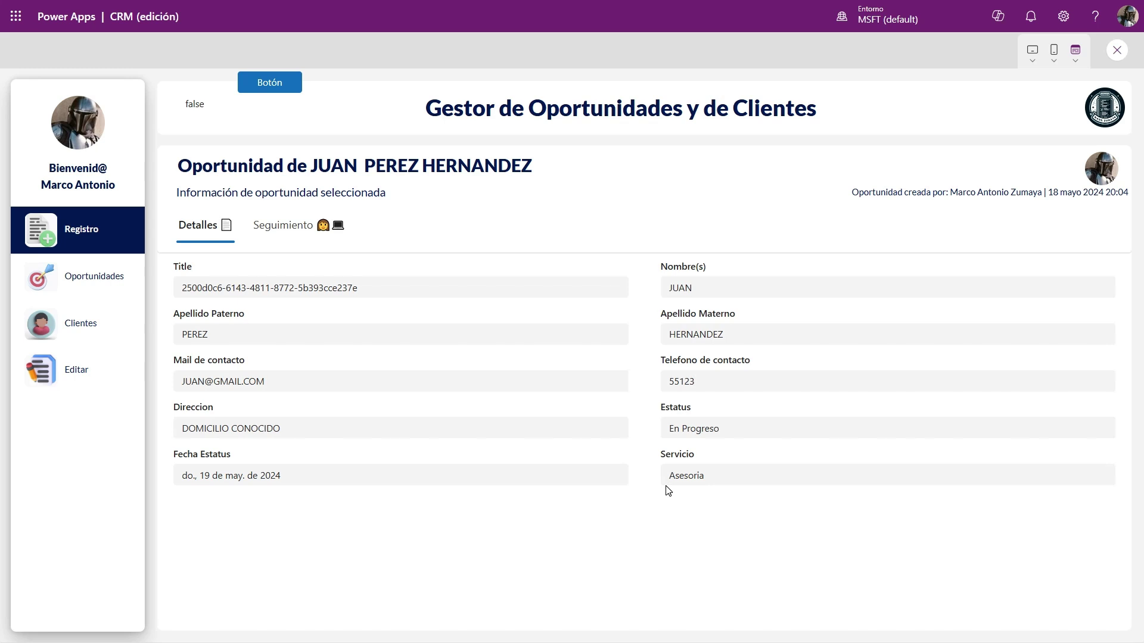
click(316, 230)
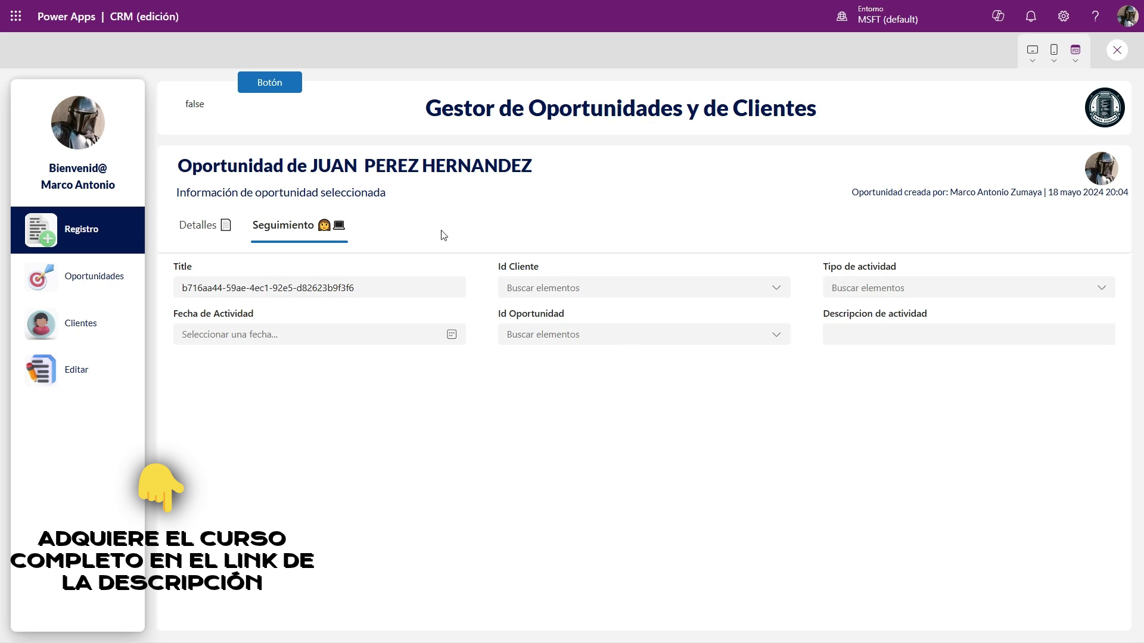
drag(310, 165, 549, 166)
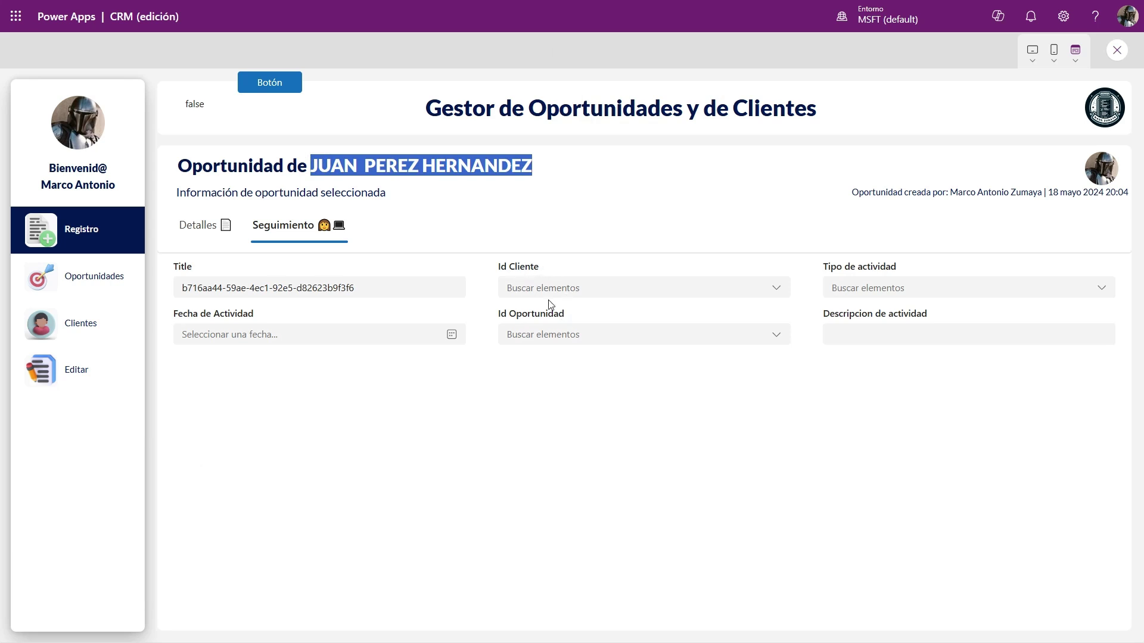
Return to the editor, dismiss the tip, and delete the Id Cliente card from the Seguimiento form
click(1115, 50)
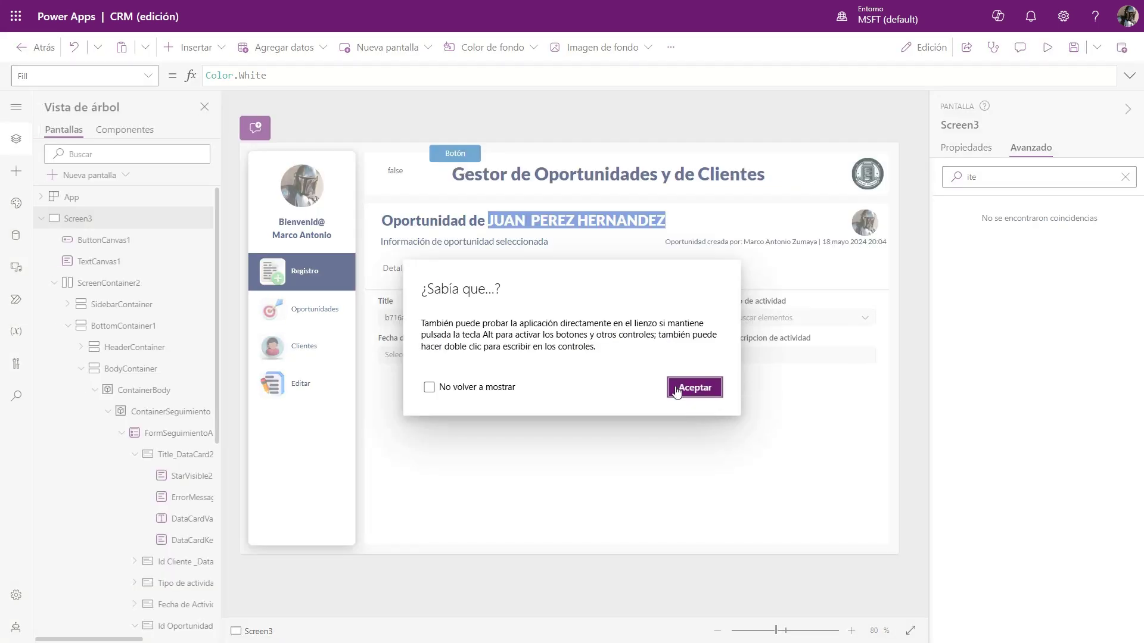
click(694, 388)
click(563, 305)
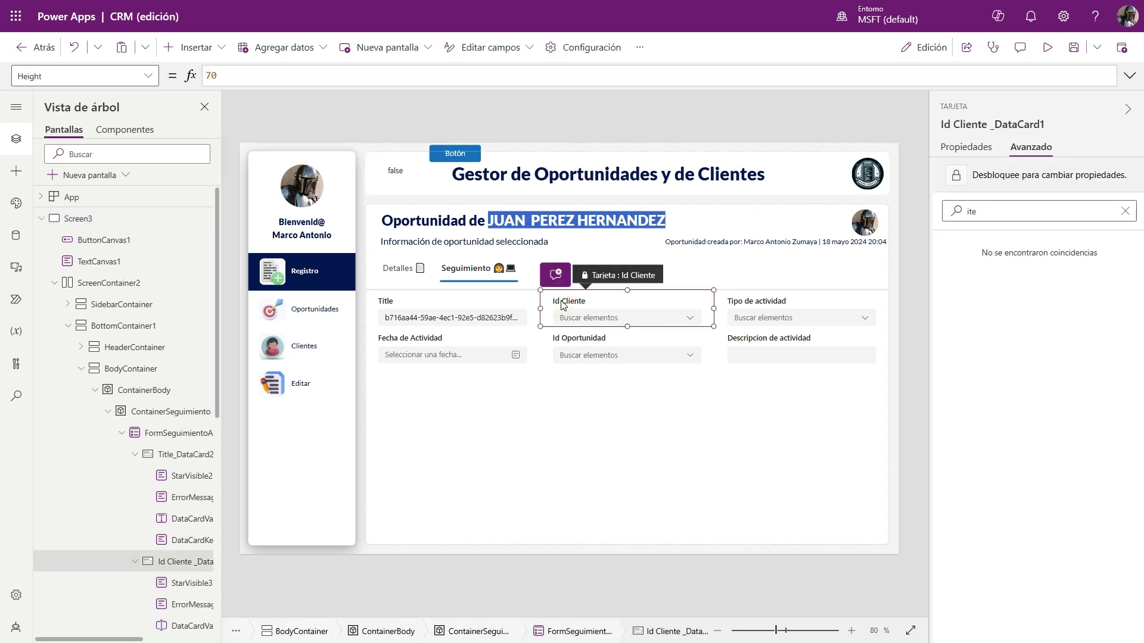
key(Delete)
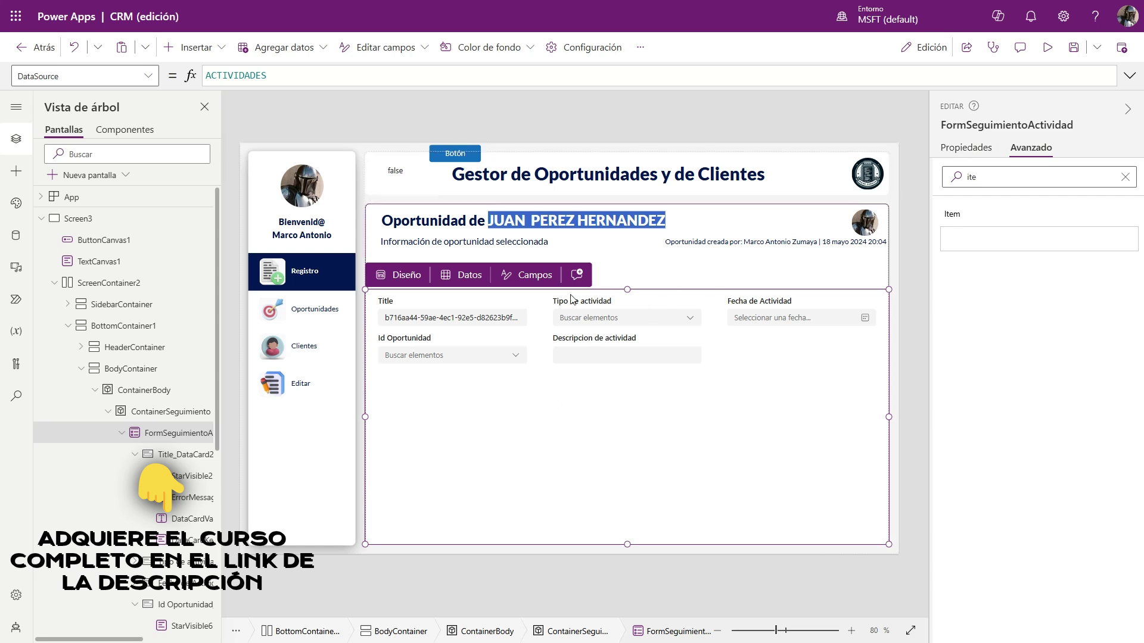
Try the Seguimiento form on the canvas by choosing Llamada as Tipo de actividad and 29 May 2024 as Fecha de Actividad
alt+click(667, 317)
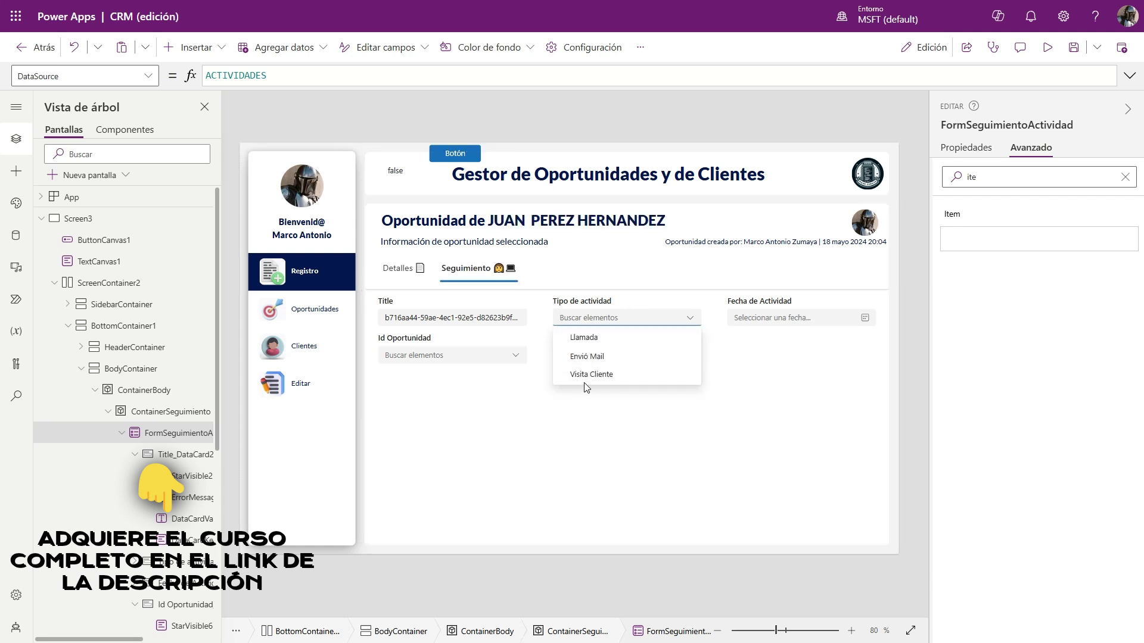
alt+click(584, 351)
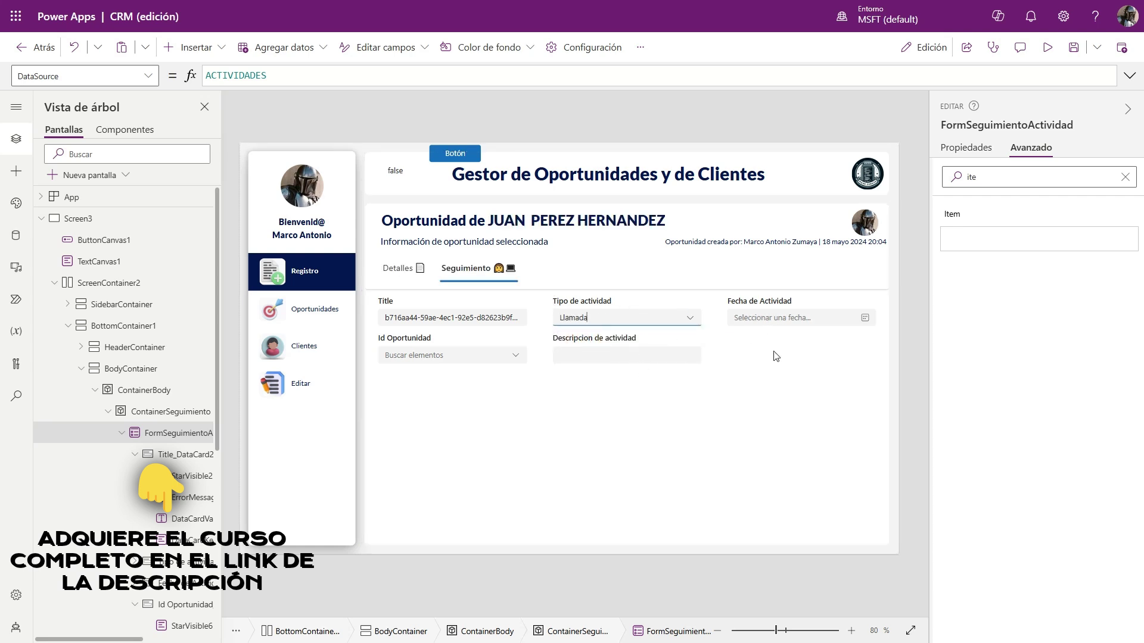
alt+click(854, 318)
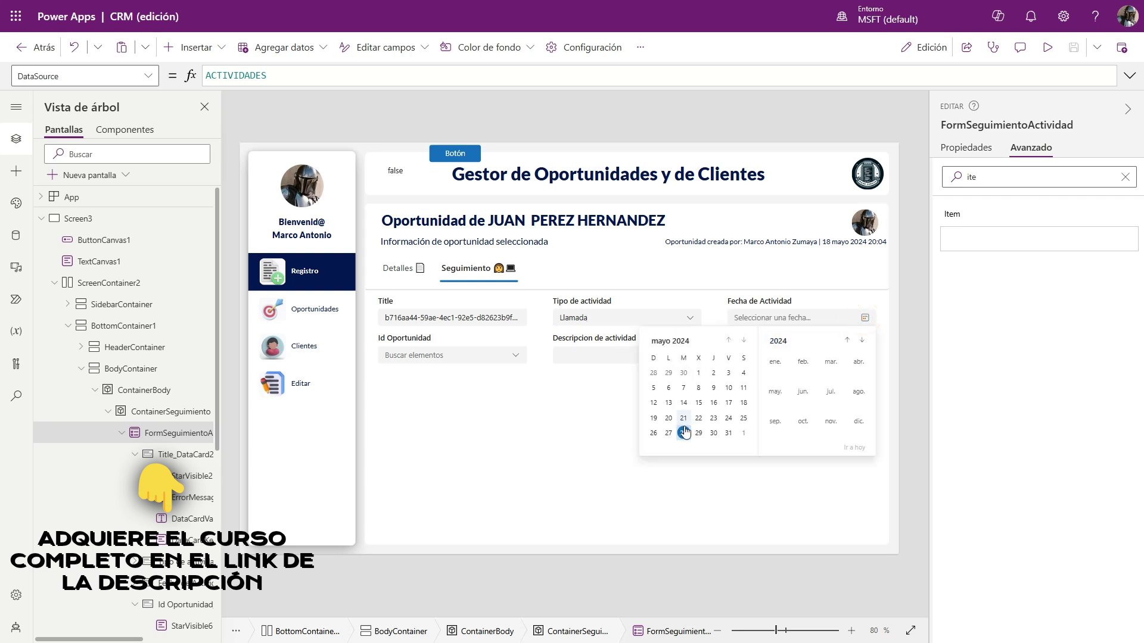
alt+click(697, 434)
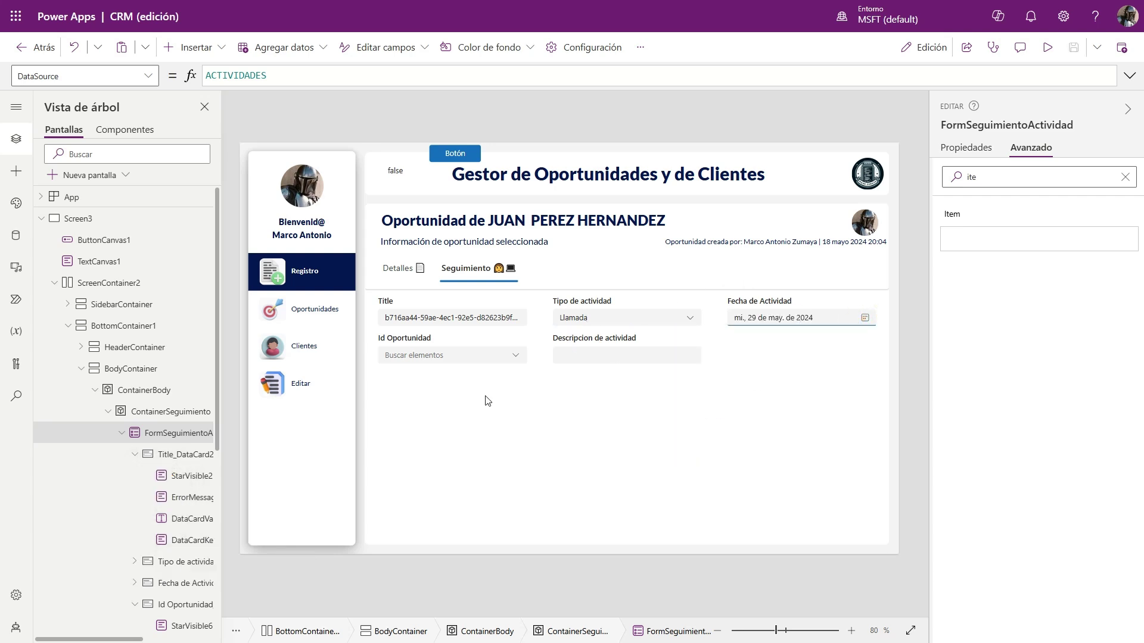
Examine the choices offered in the Id Oportunidad field, first on the canvas and again in the app preview
alt+click(482, 355)
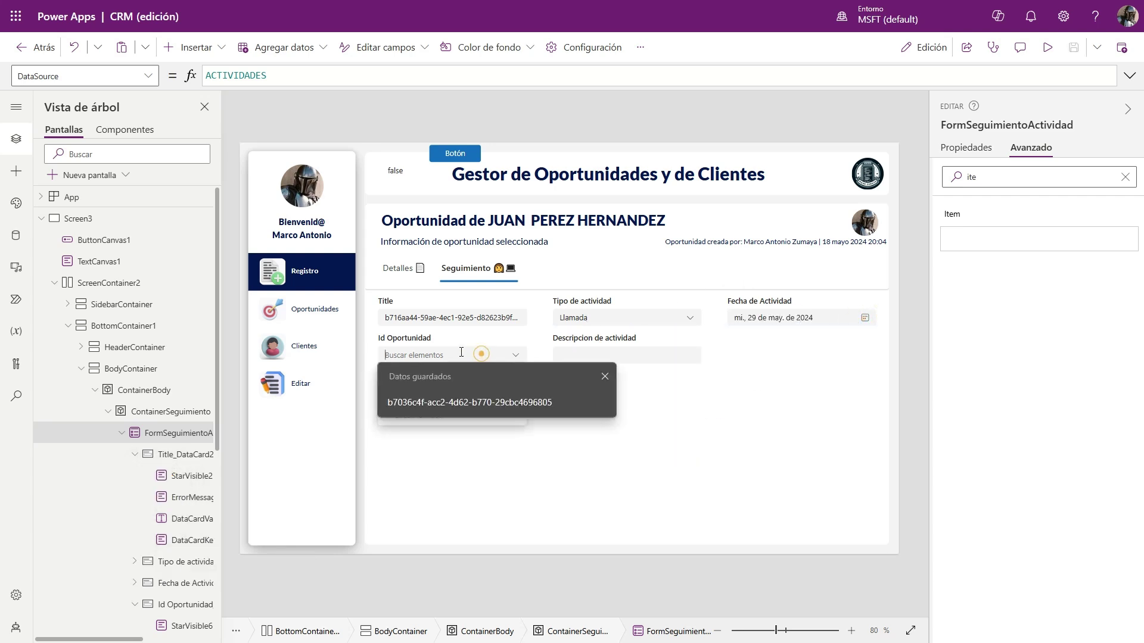
click(604, 377)
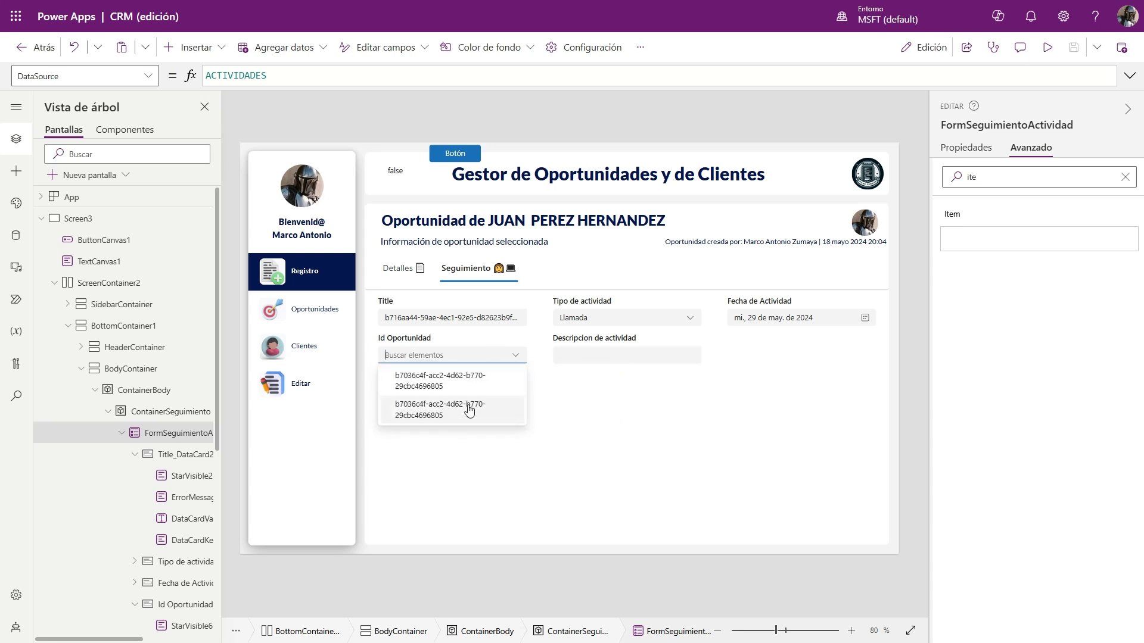
click(766, 290)
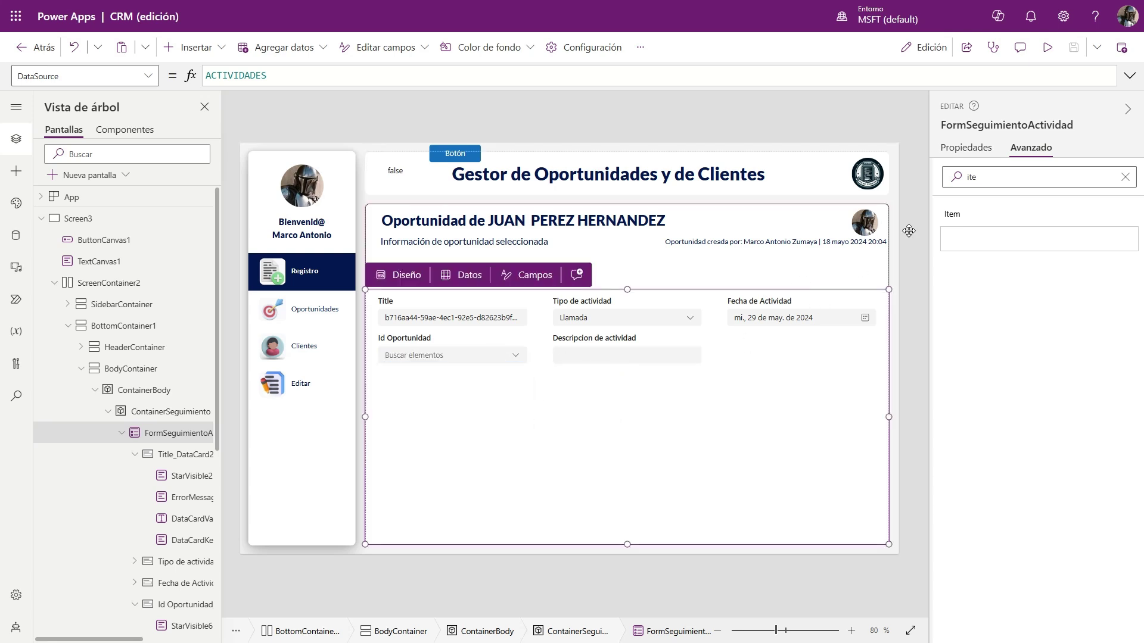
click(1048, 47)
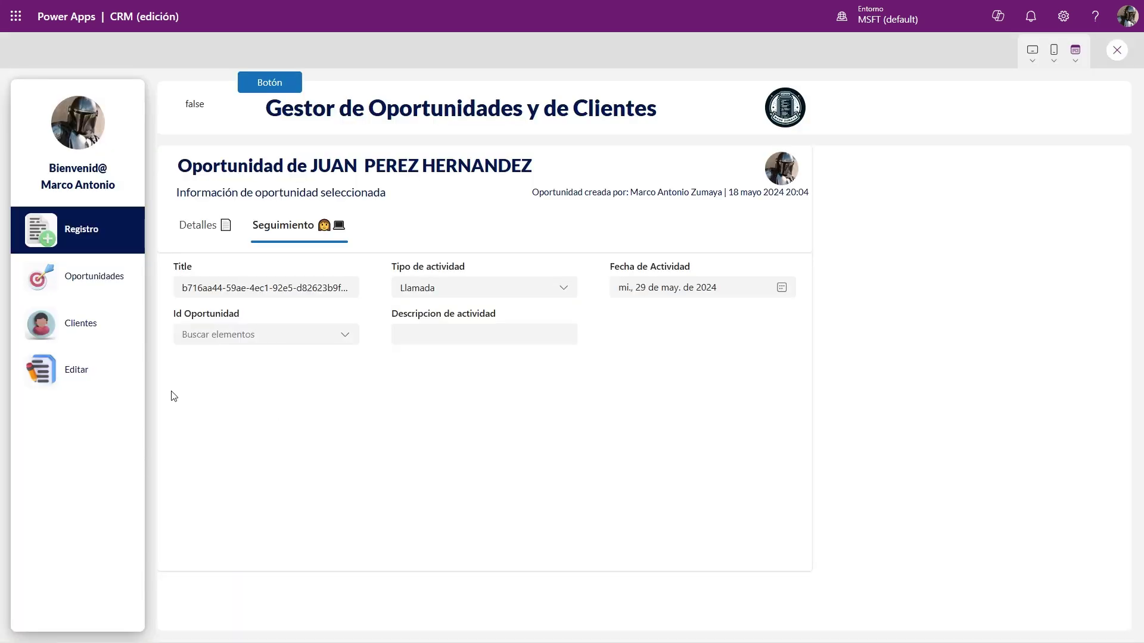
click(455, 328)
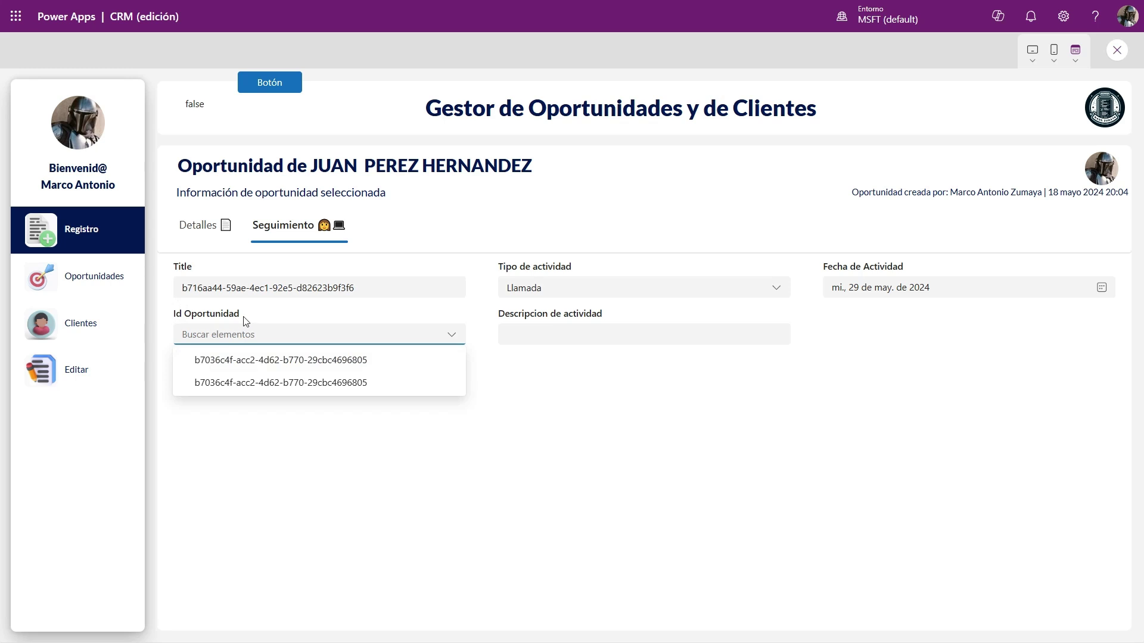
drag(243, 315, 190, 318)
click(297, 331)
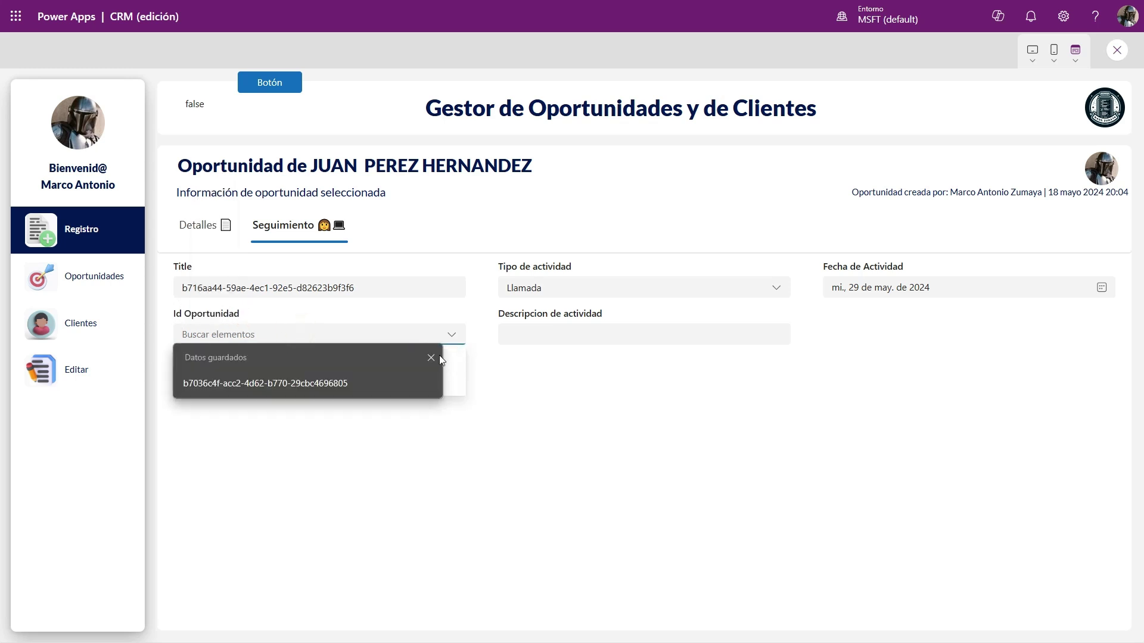
click(429, 357)
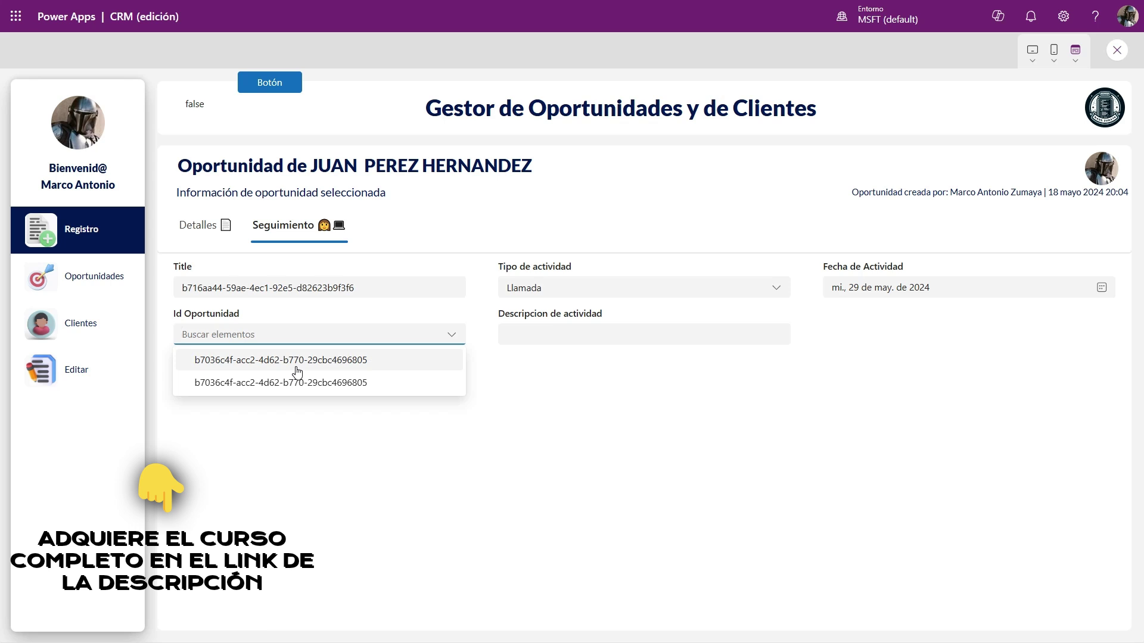
Compare the Title identifier in the Seguimiento form with the opportunity's Title in Detalles
click(203, 224)
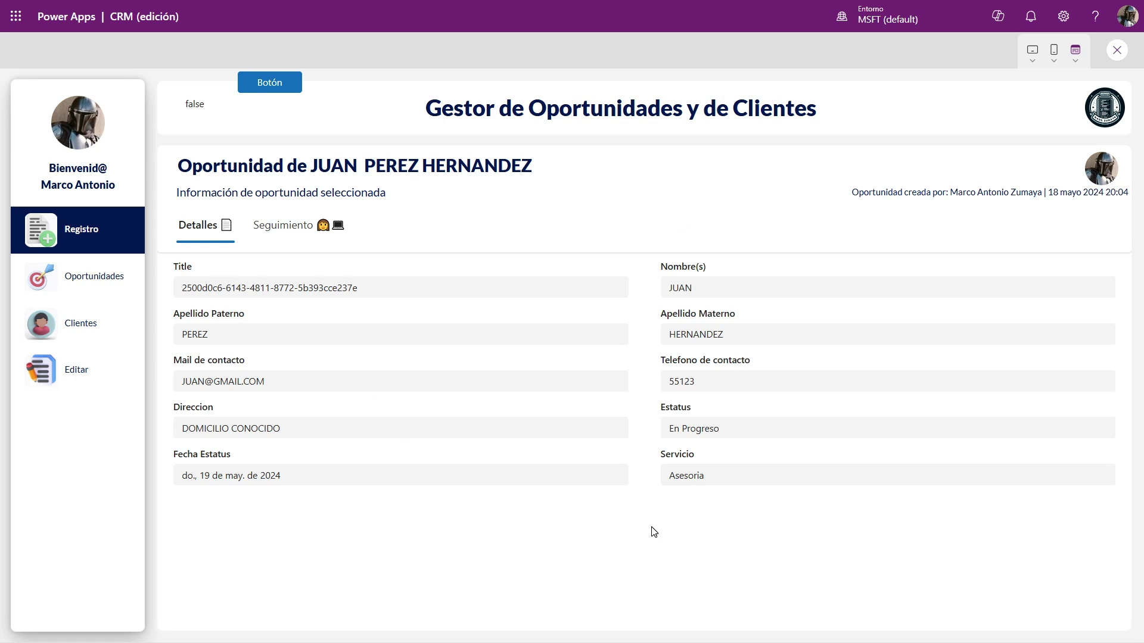
click(289, 226)
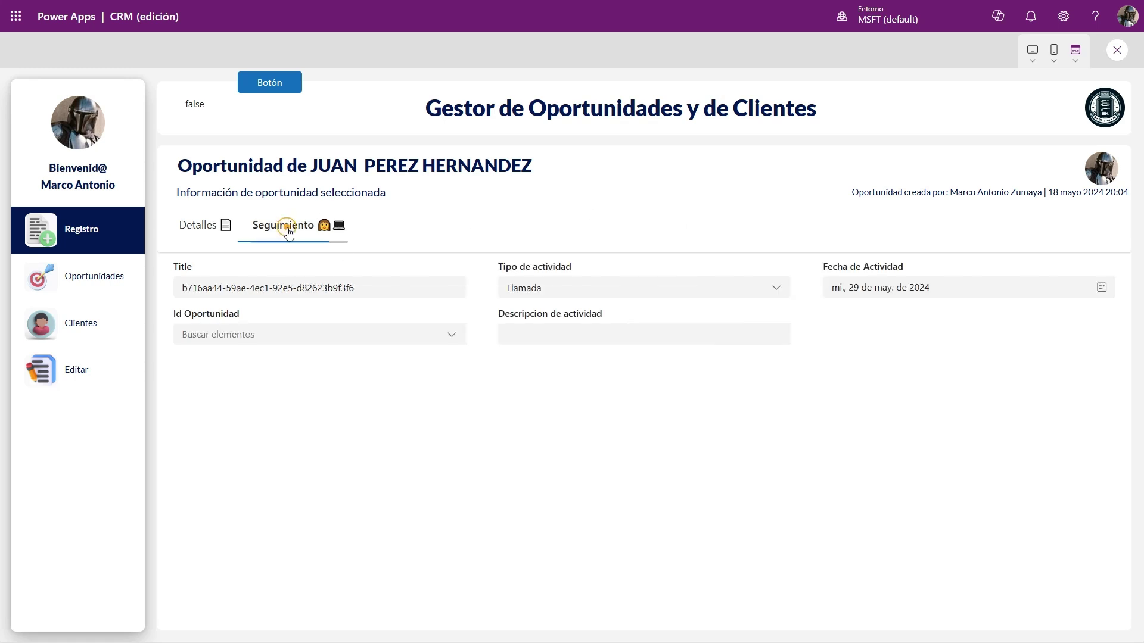
triple_click(394, 288)
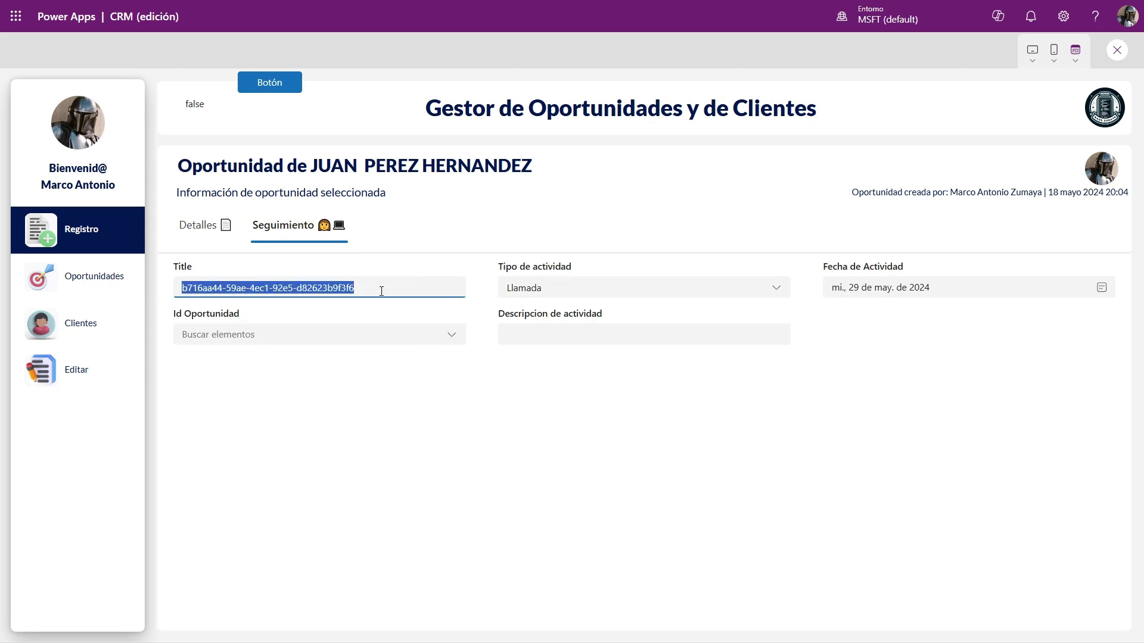
click(215, 230)
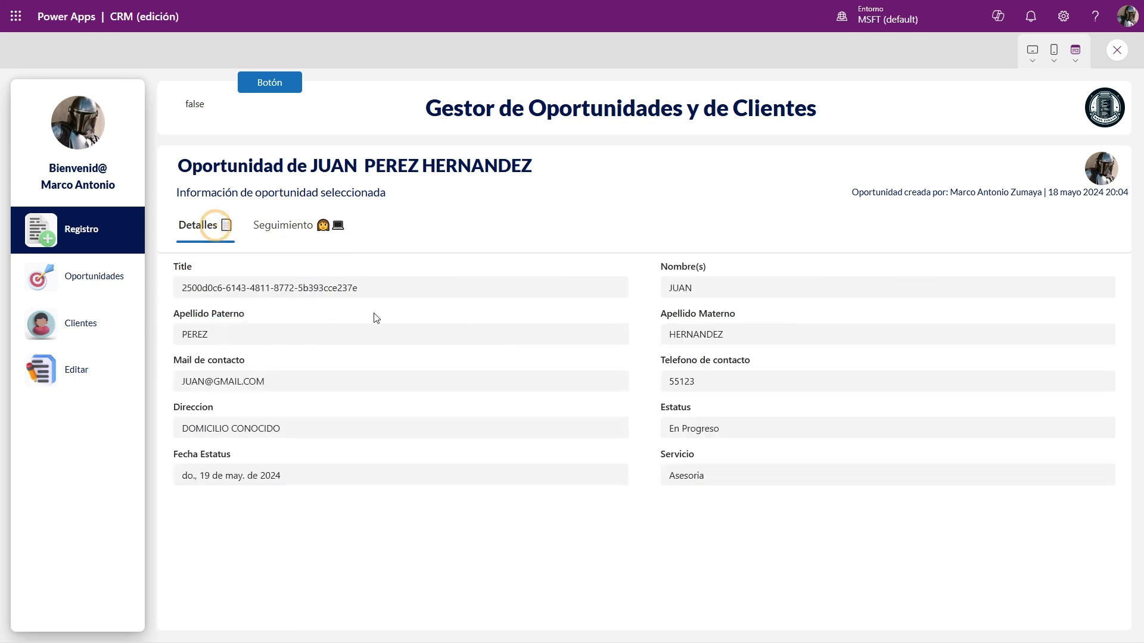
triple_click(395, 281)
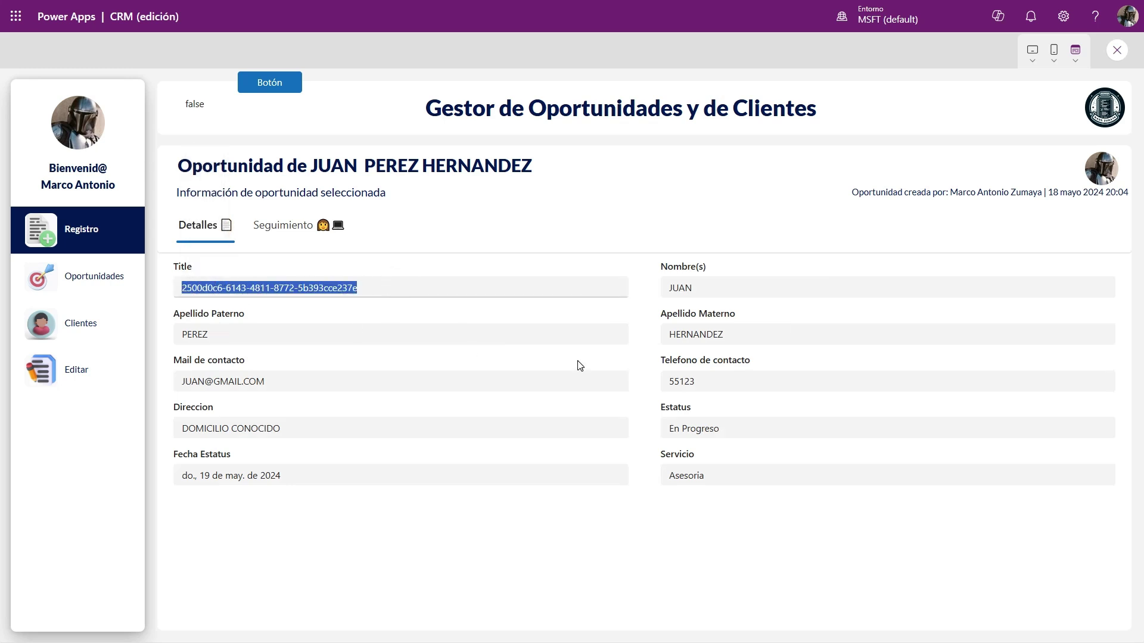
Check the Id Oportunidad choices in Seguimiento, reopen the En Progreso opportunity, and inspect its Title identifier in Detalles
click(275, 239)
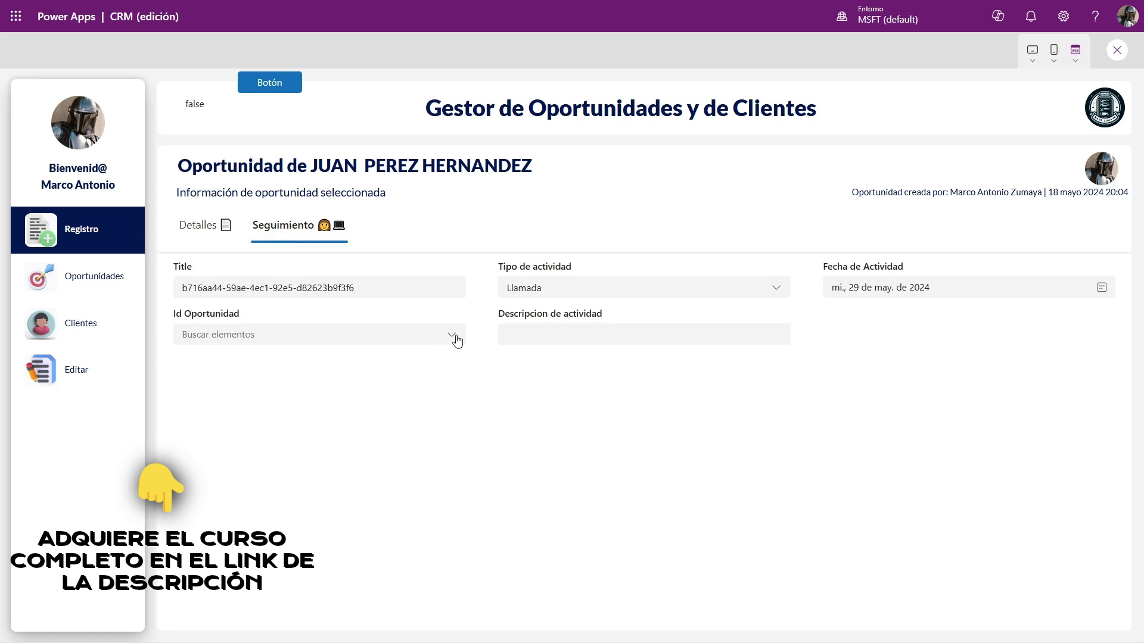
click(454, 338)
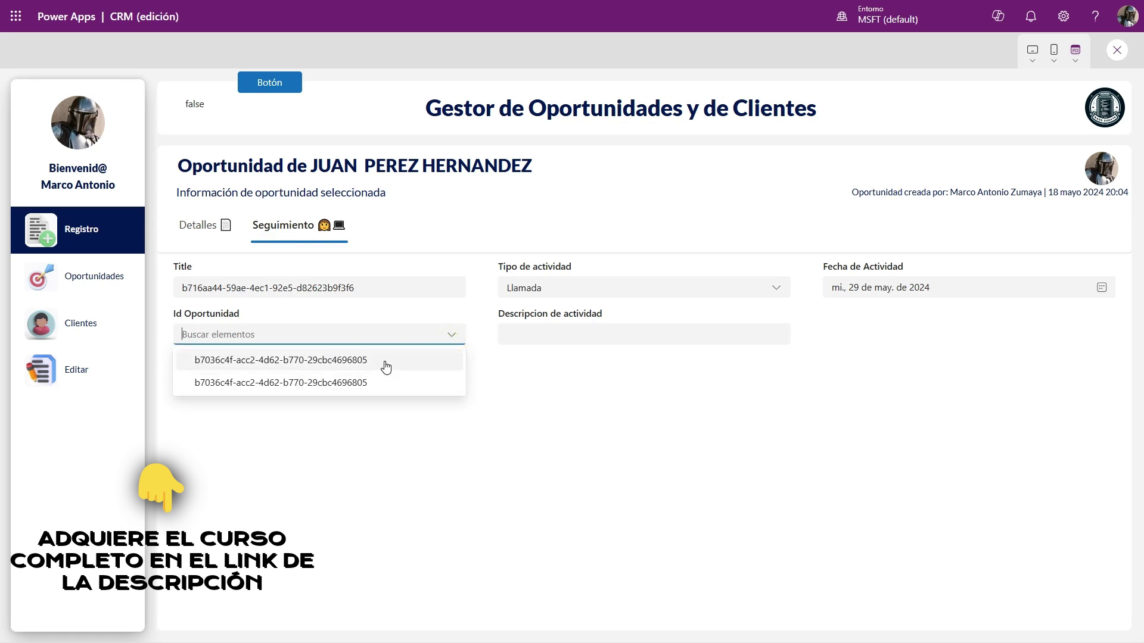
click(95, 276)
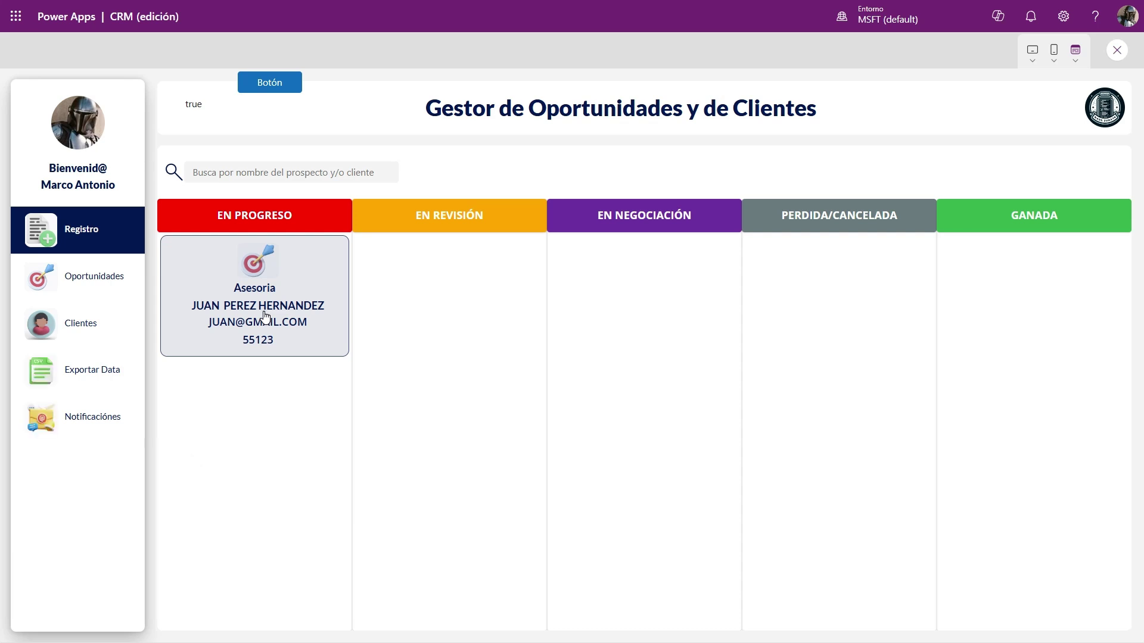
click(266, 316)
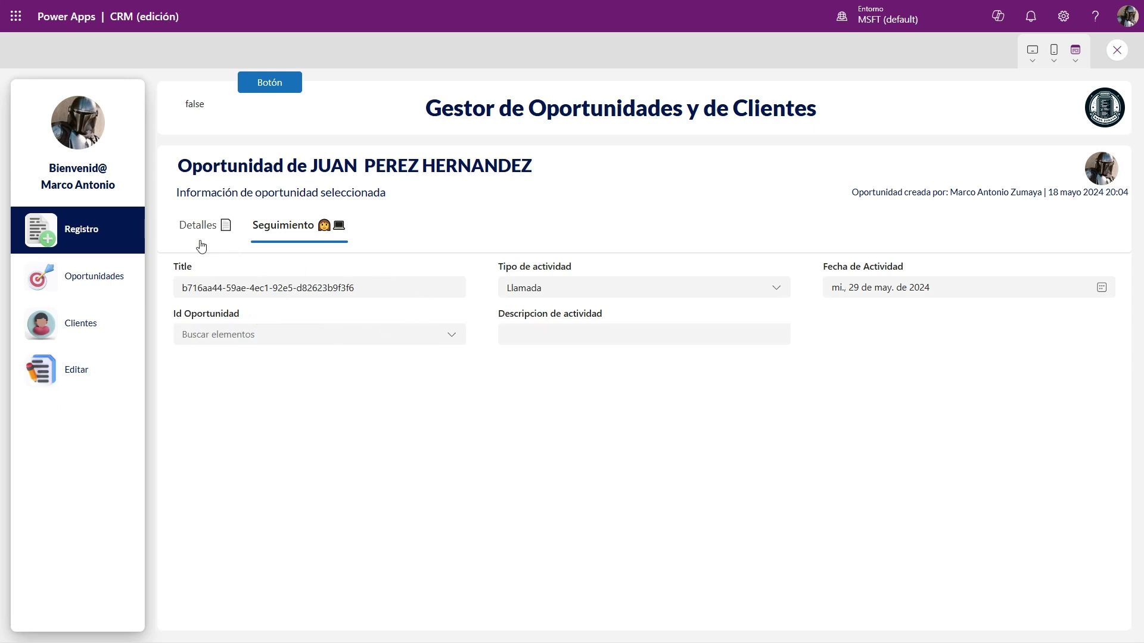
click(221, 246)
drag(414, 287, 185, 298)
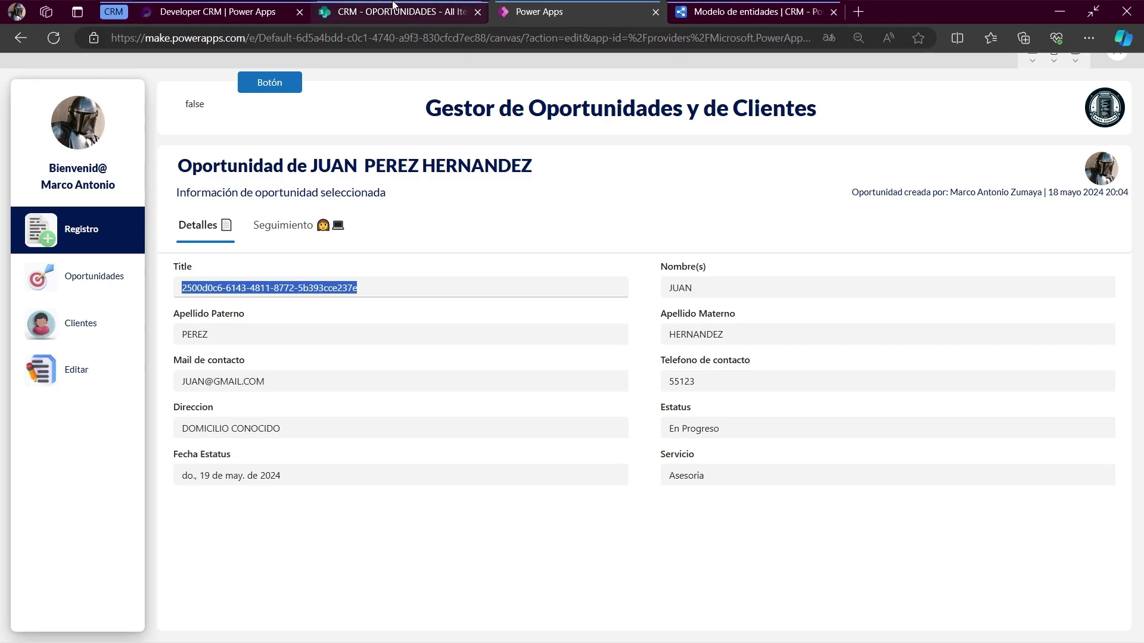
Compare the opportunity's Title in Detalles with its Id Oportunidad in the SharePoint OPORTUNIDADES list
click(393, 6)
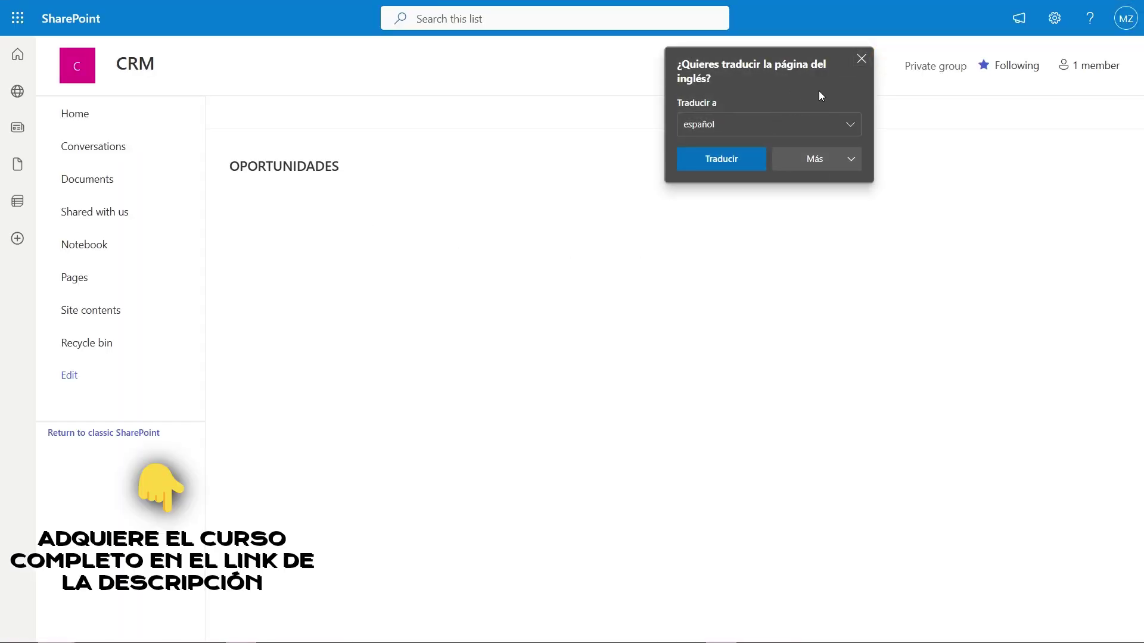
click(863, 58)
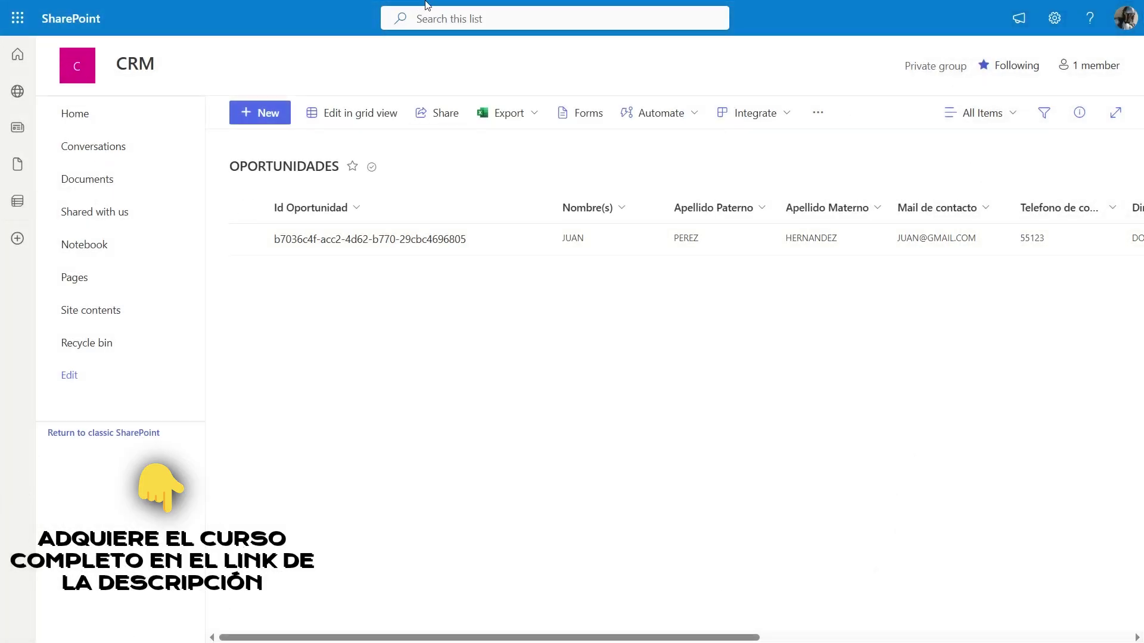
mouse_move(427, 2)
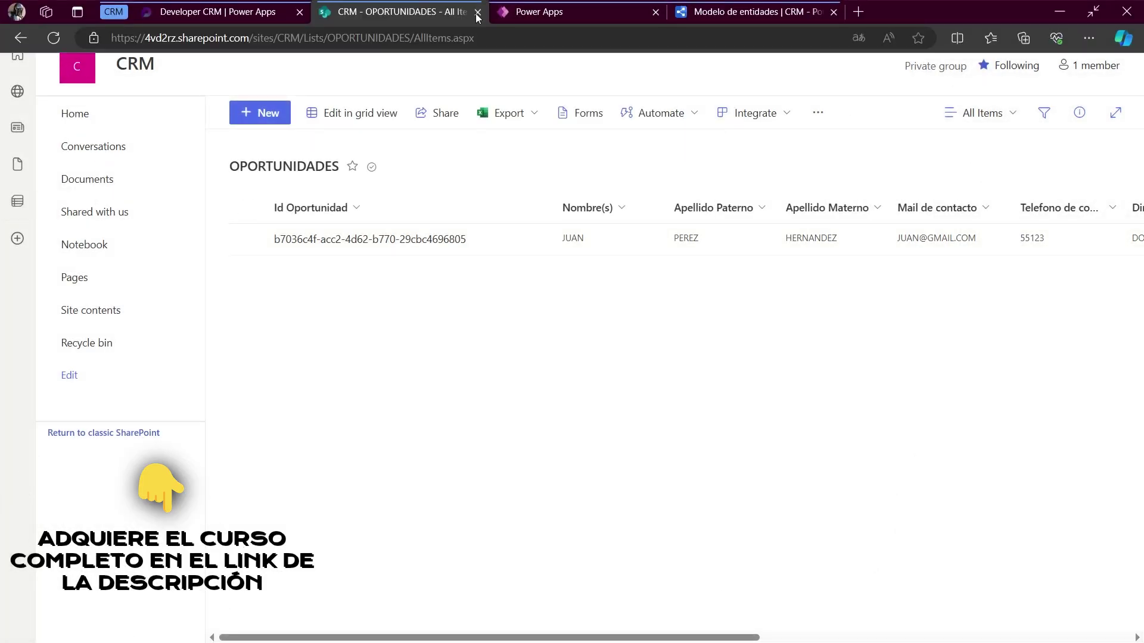
click(588, 12)
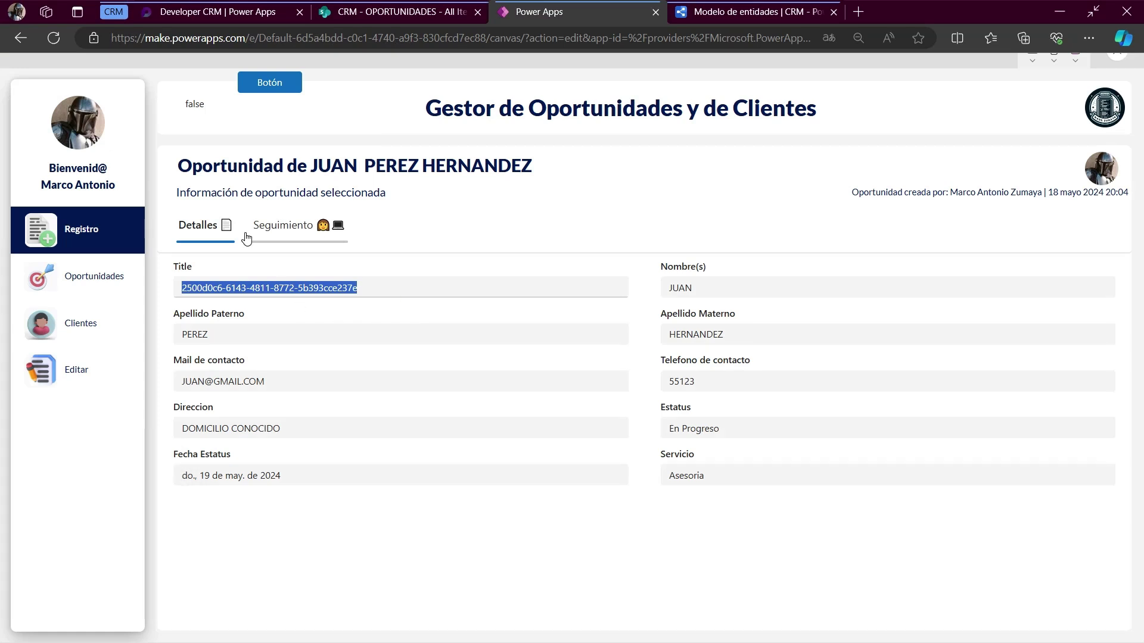
drag(703, 290, 636, 284)
drag(754, 340, 602, 337)
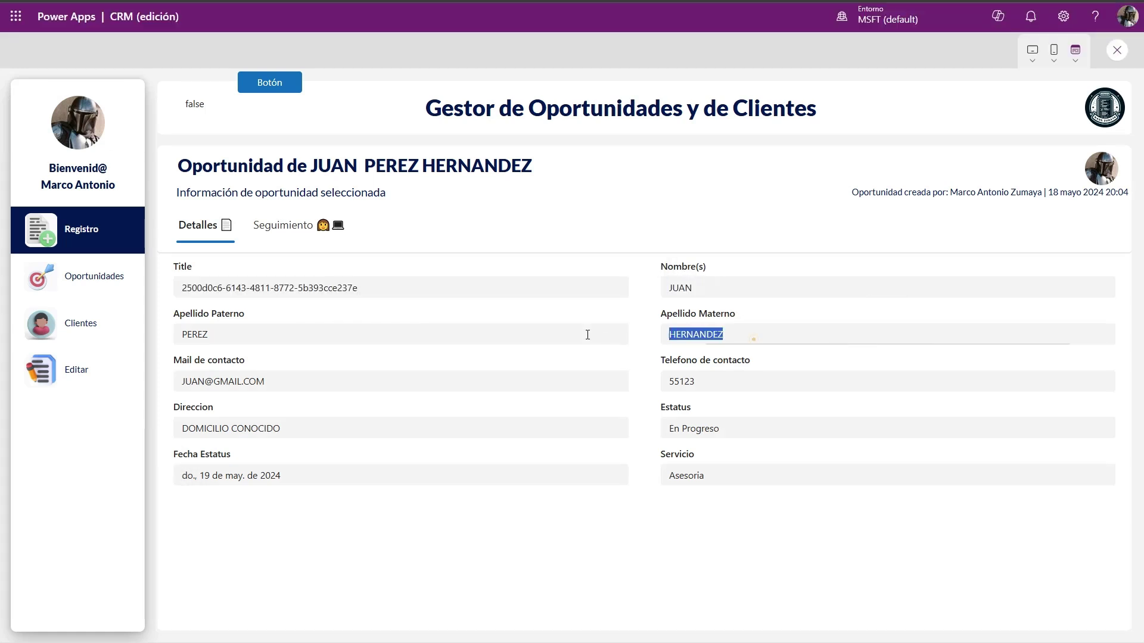
drag(427, 292, 213, 292)
click(303, 294)
drag(392, 290, 160, 290)
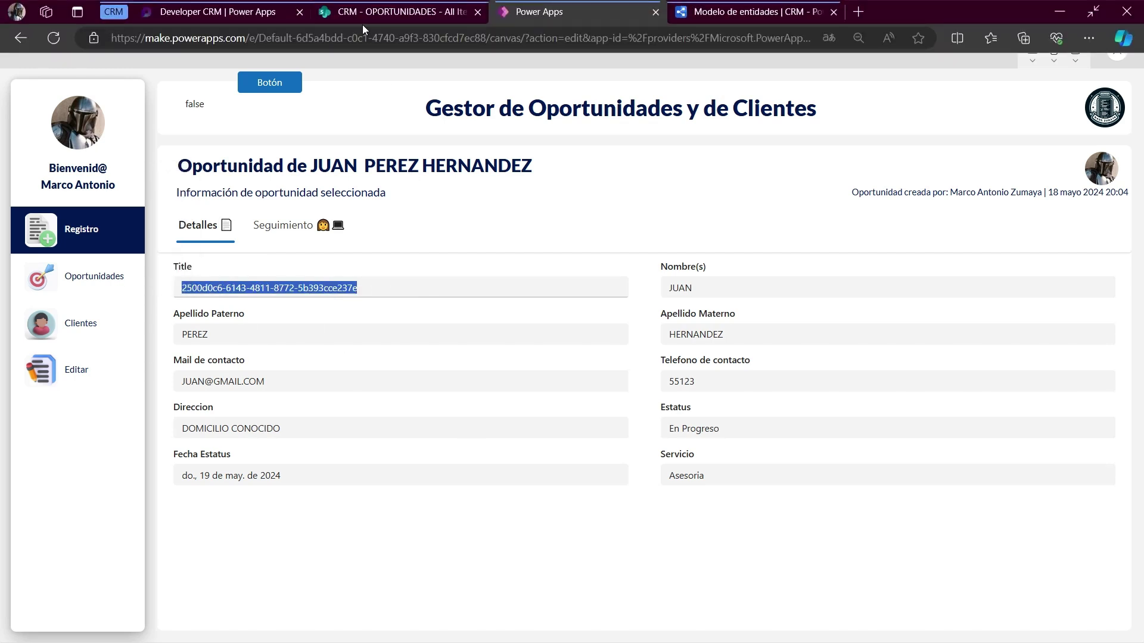
click(367, 13)
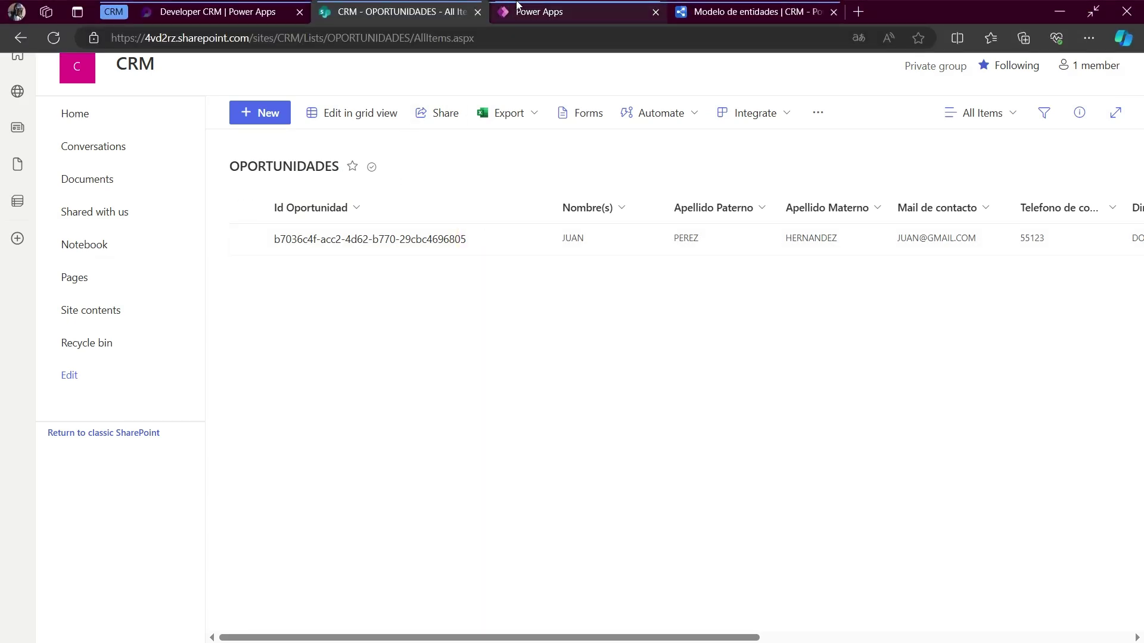
click(539, 11)
drag(378, 288, 208, 288)
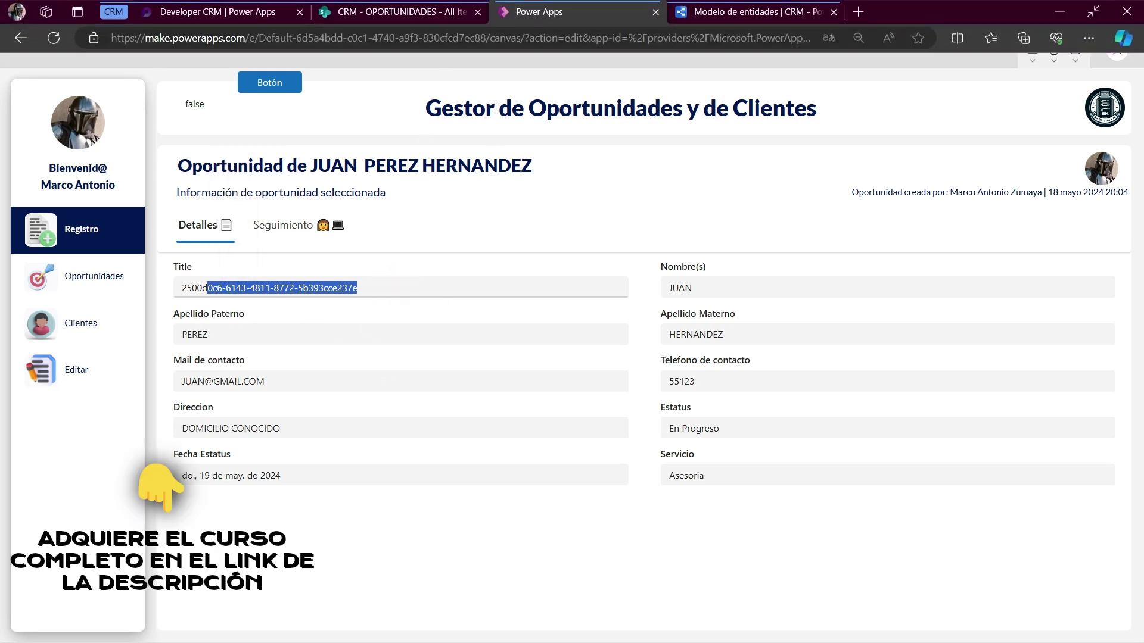
Exit the app preview, select the Title text input in the Detalles form, and clear its property search filter
click(1081, 80)
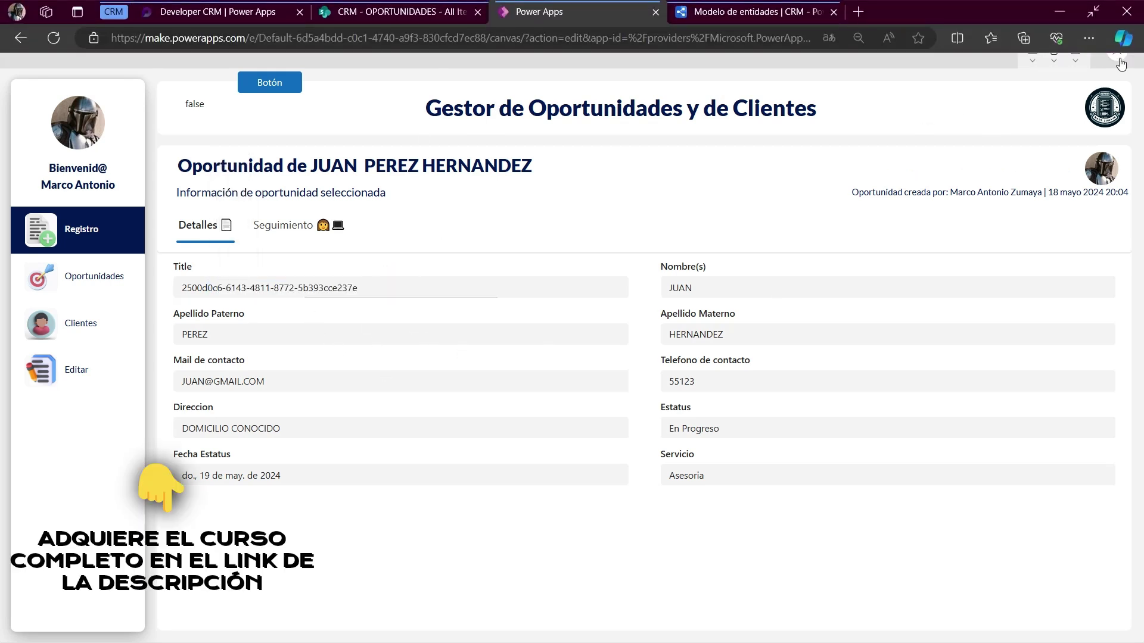
key(Escape)
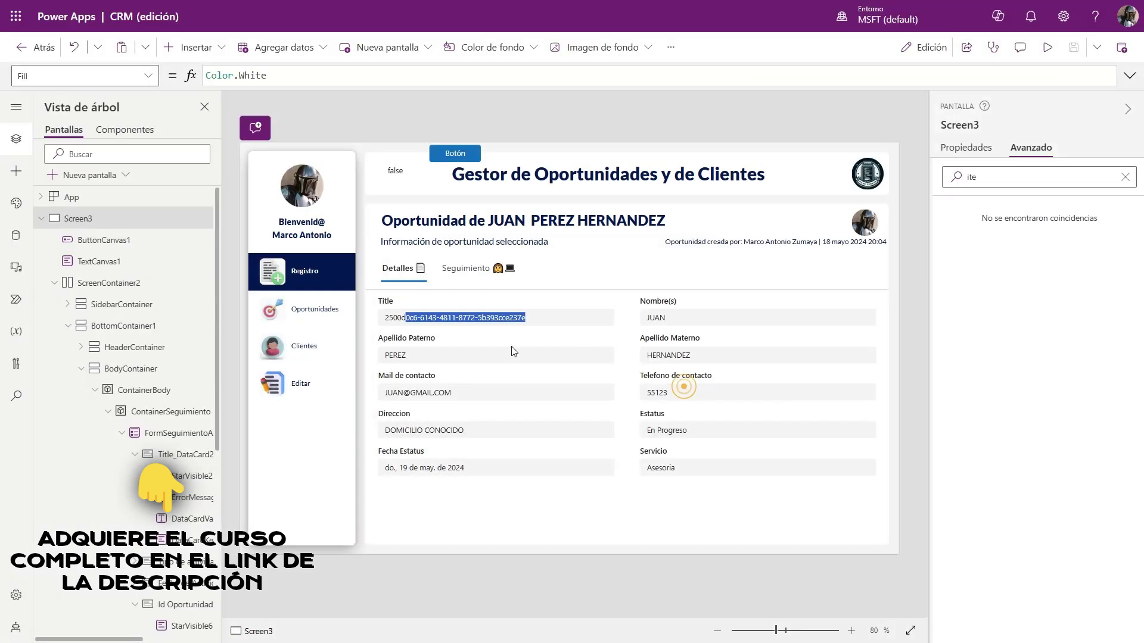
click(538, 325)
click(574, 321)
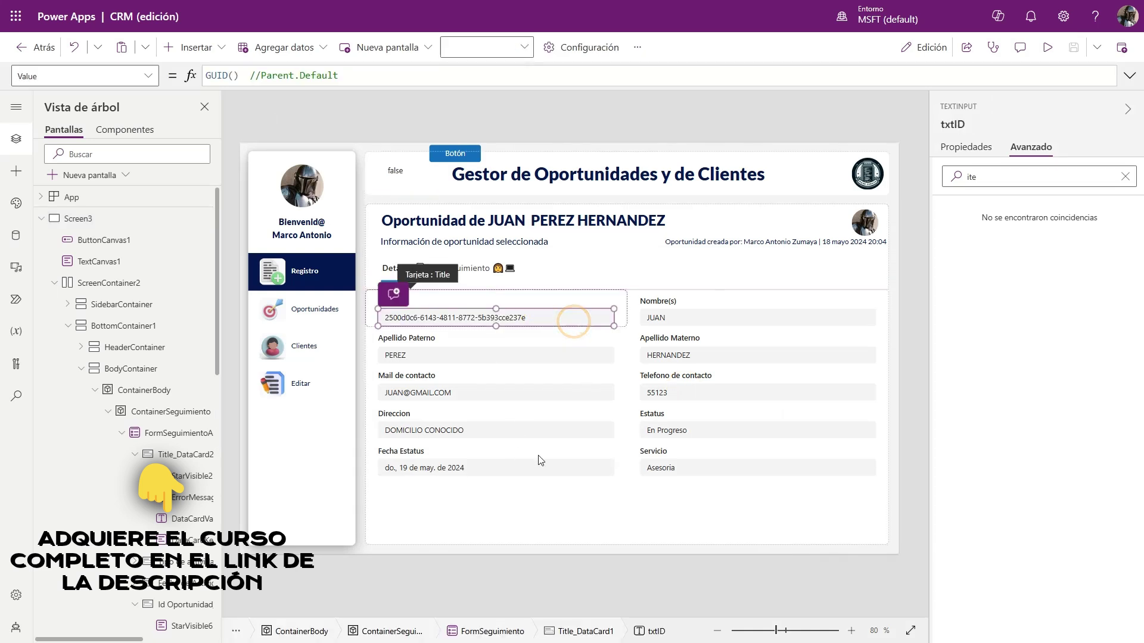
click(1120, 180)
click(1123, 178)
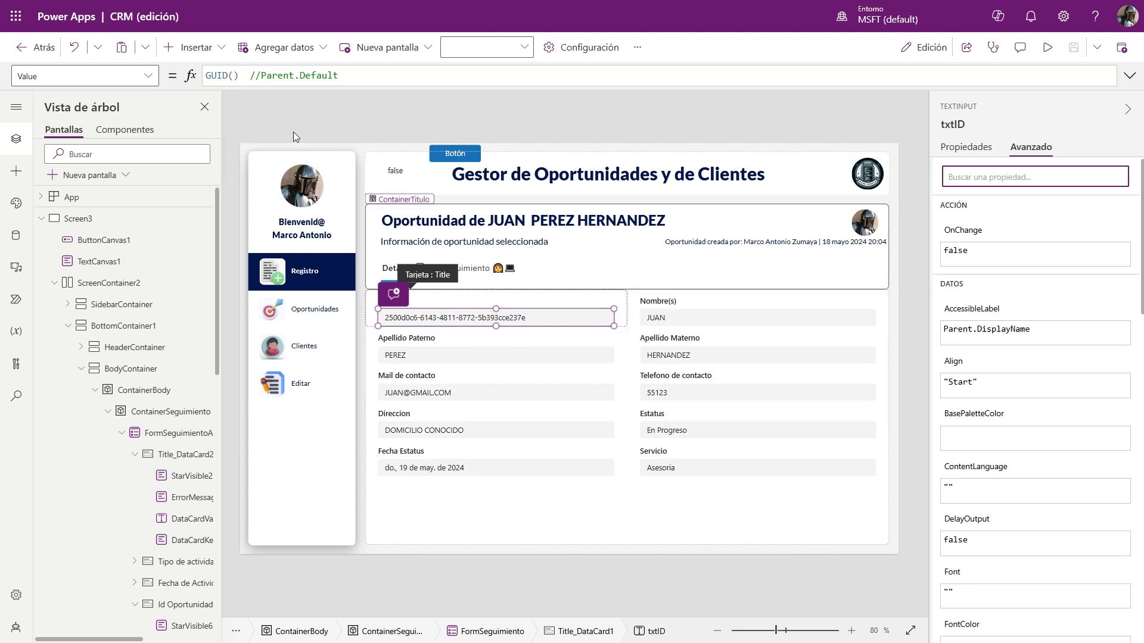
Begin an If expression above GUID() in the Title input's Value formula, with varNew as its first condition
click(246, 75)
drag(245, 75, 206, 75)
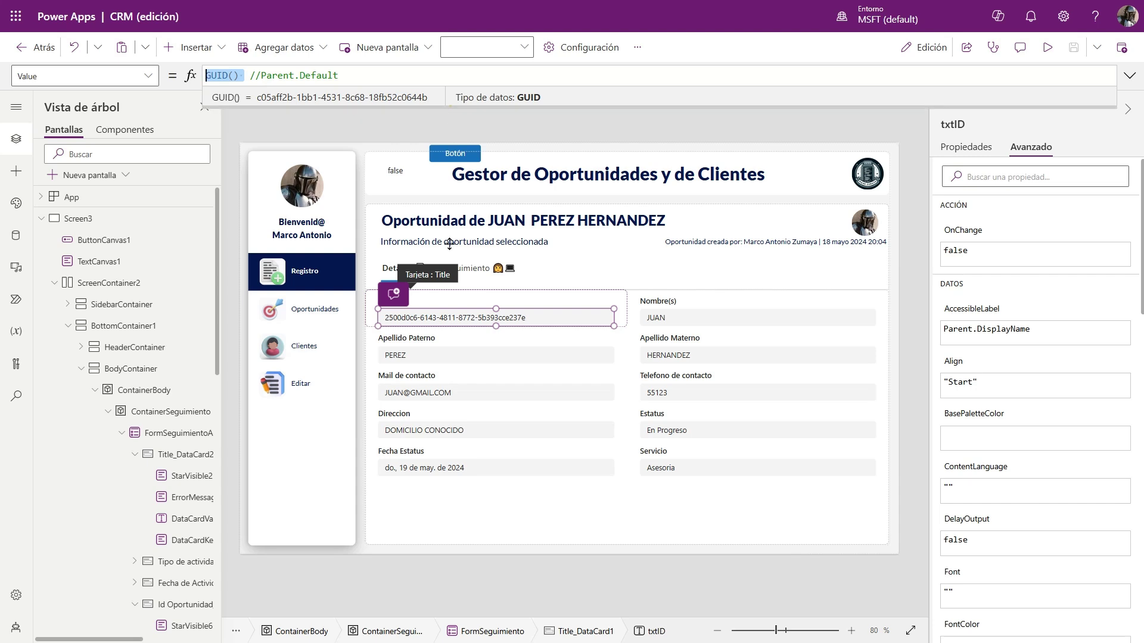
click(410, 75)
key(Home)
key(Return)
key(Return)
key(Up)
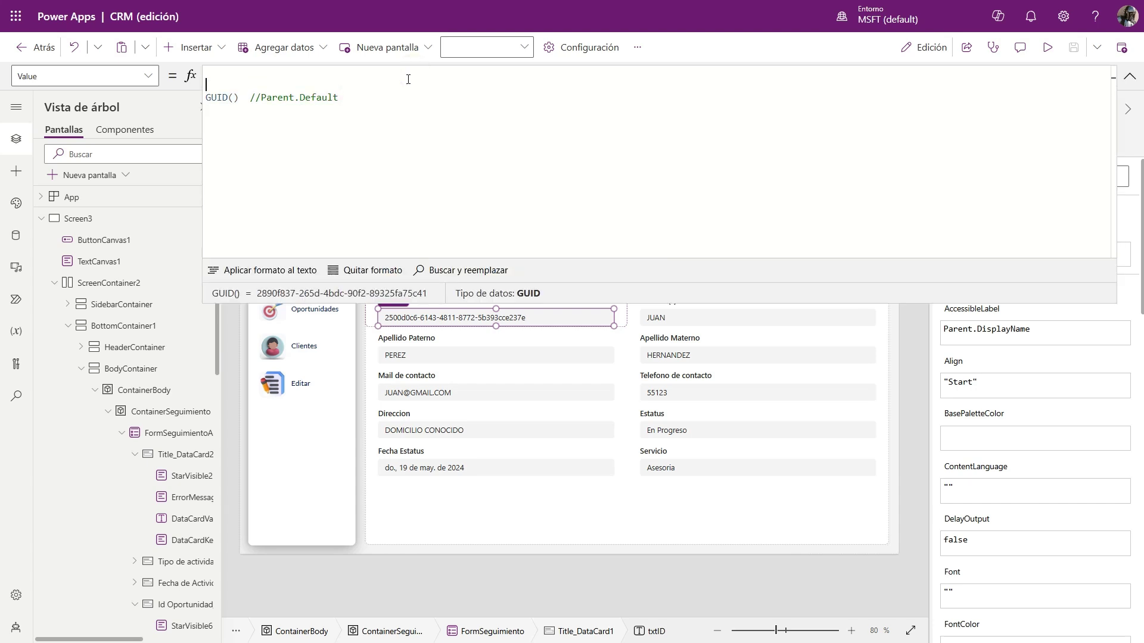
text(If()
key(Return)
text(v)
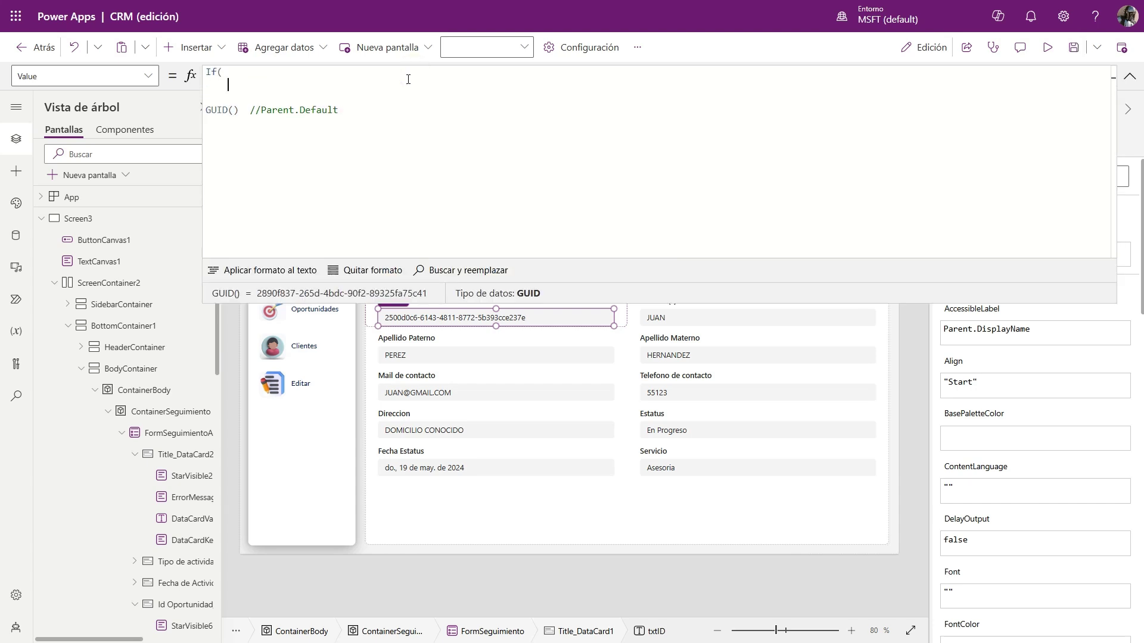
text(ar)
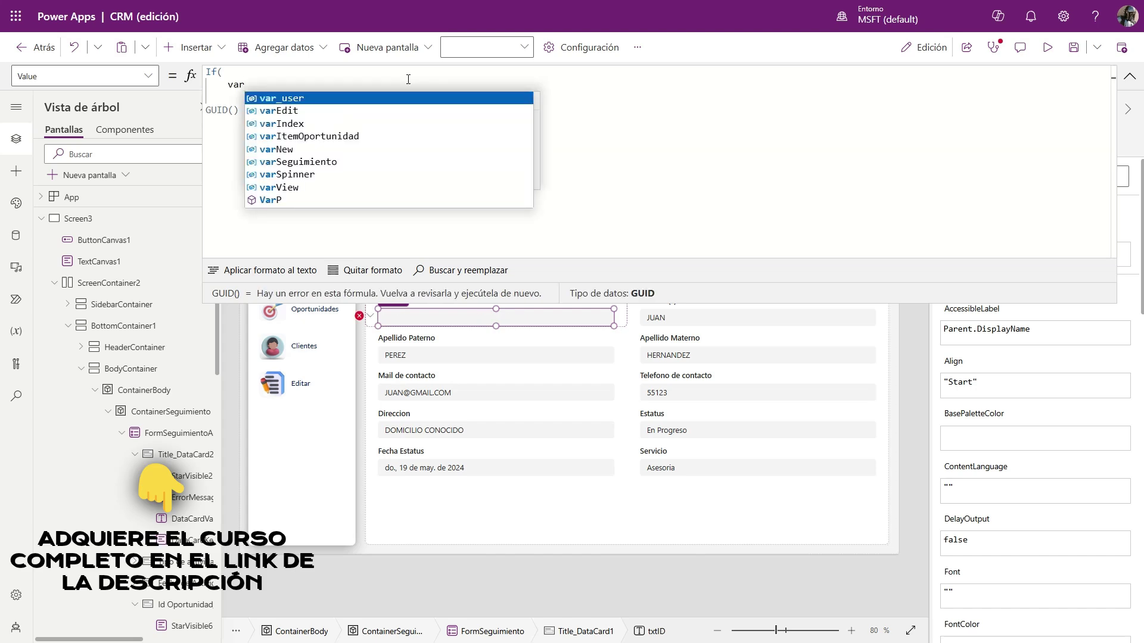
key(Down)
key(Down)
key(Down)
key(Down)
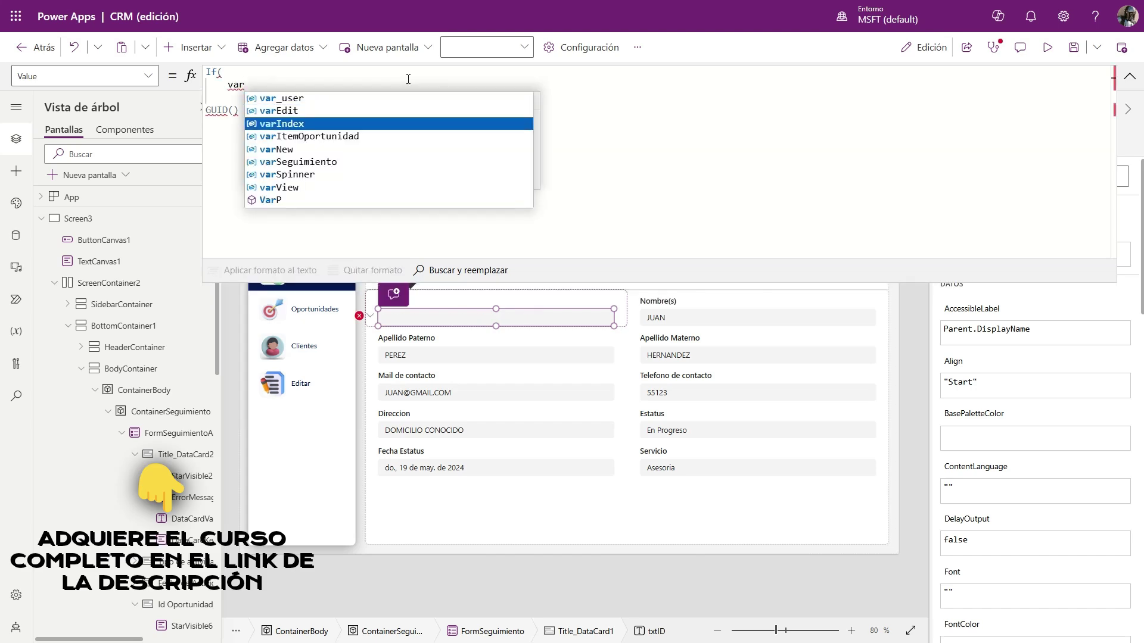
key(Tab)
text(;)
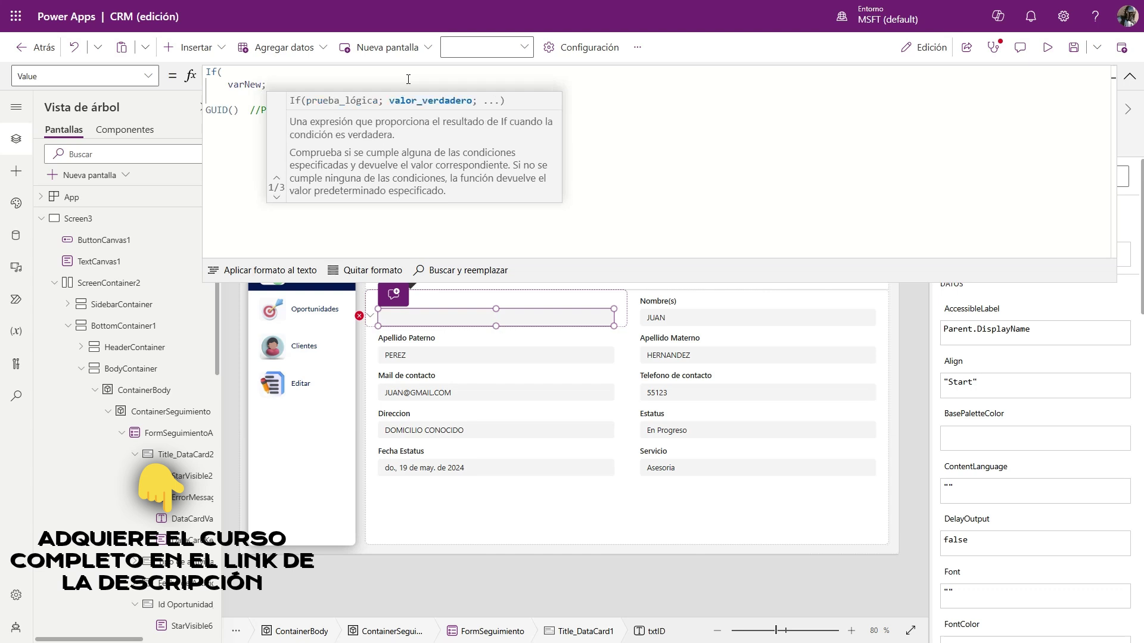
Place GUID(); on its own line as the result for varNew, keeping the commented //Parent.Default on a separate line below
click(251, 111)
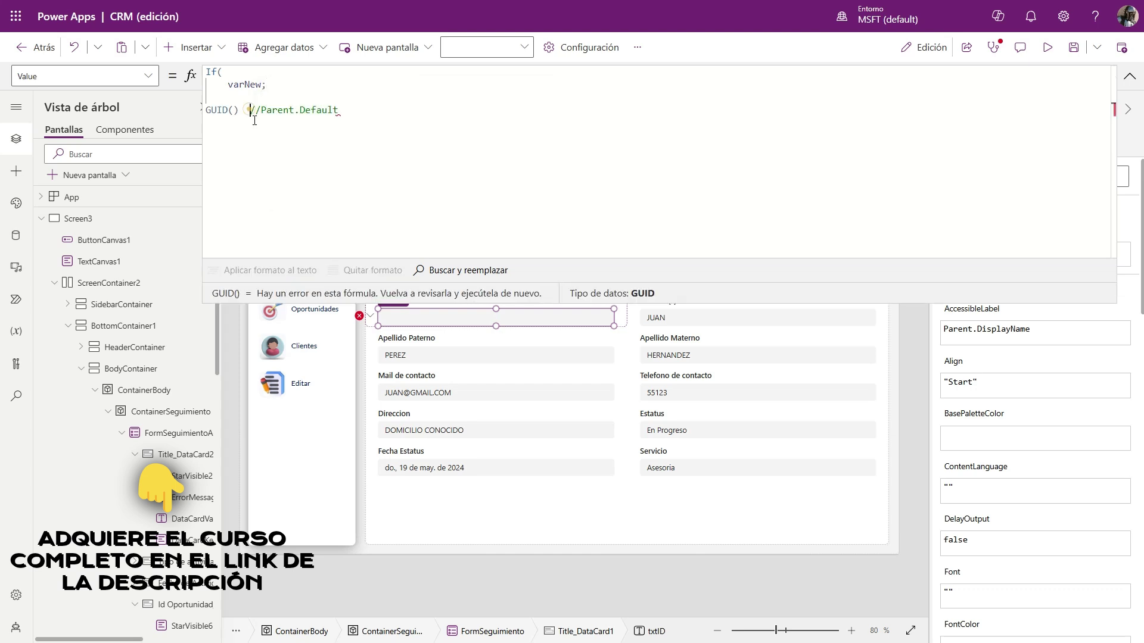
key(shift+End)
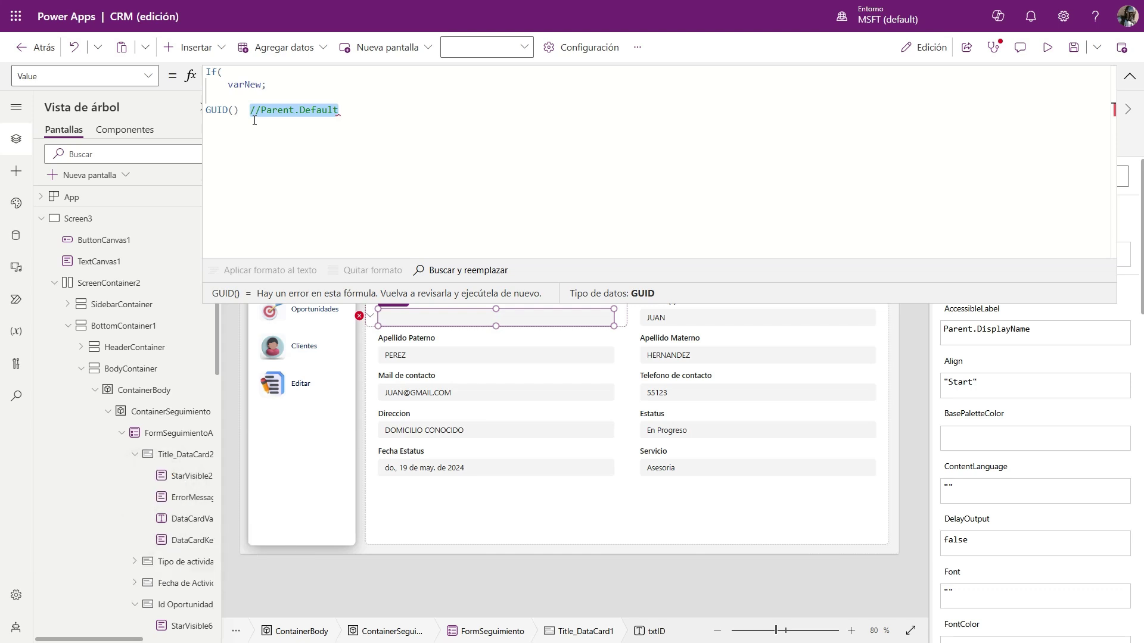
key(Left)
key(Return)
key(Return)
key(Return)
key(Up)
key(Up)
key(Up)
key(BackSpace)
key(BackSpace)
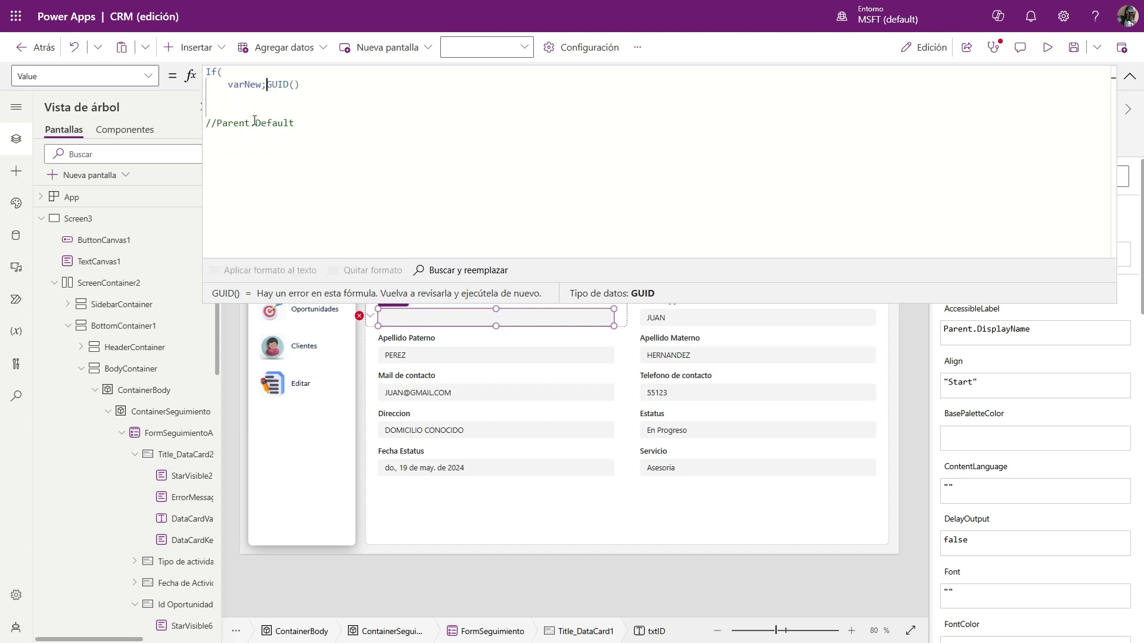
key(Return)
key(End)
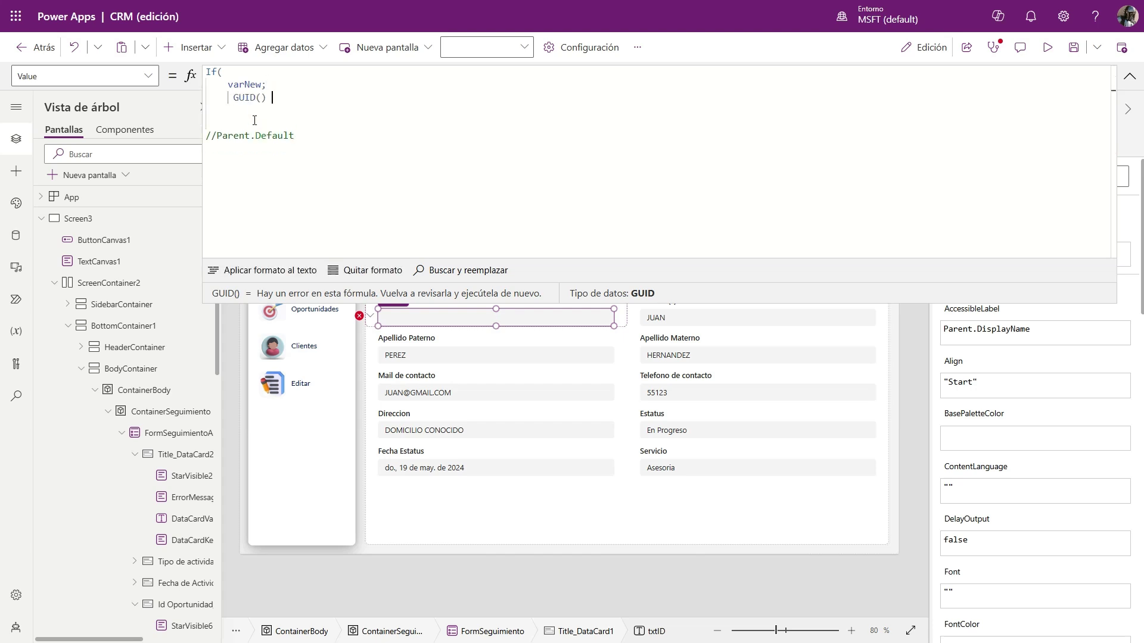
text(;)
key(Return)
Add varView || varEdit; as the second condition of the If expression in the Title input's Value formula
text(var)
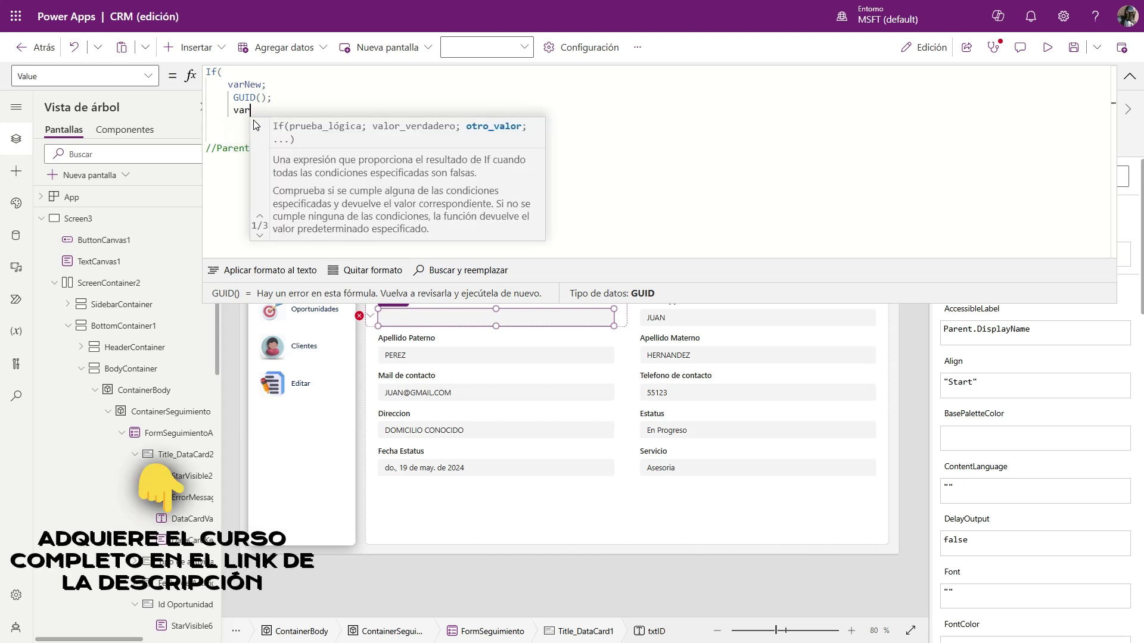
text(V)
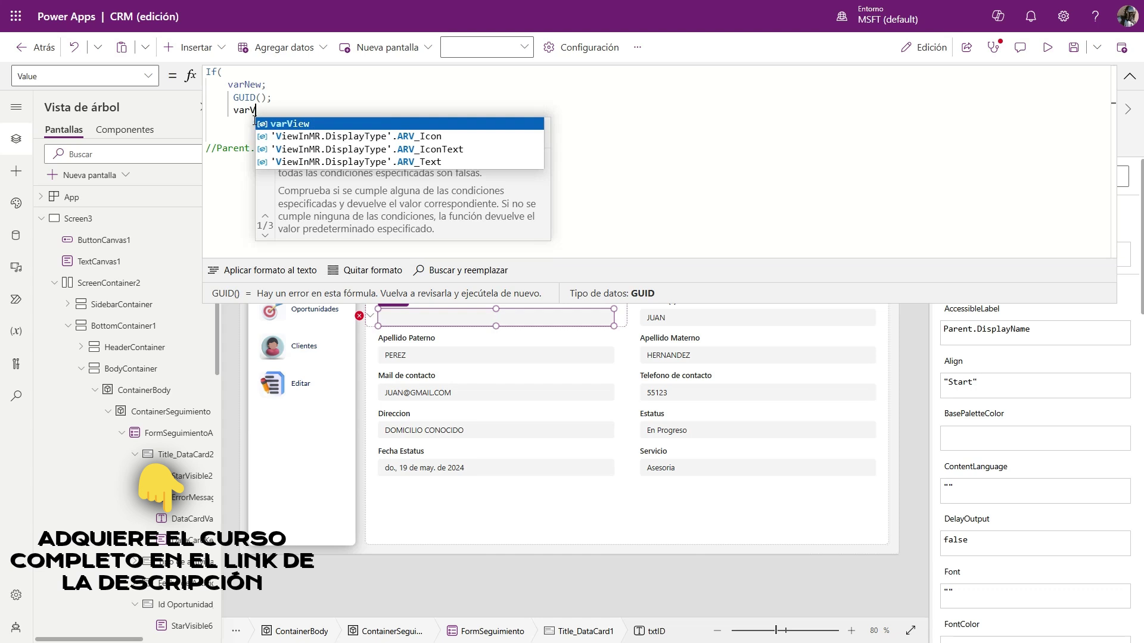
text(iew;)
key(BackSpace)
text(ºº)
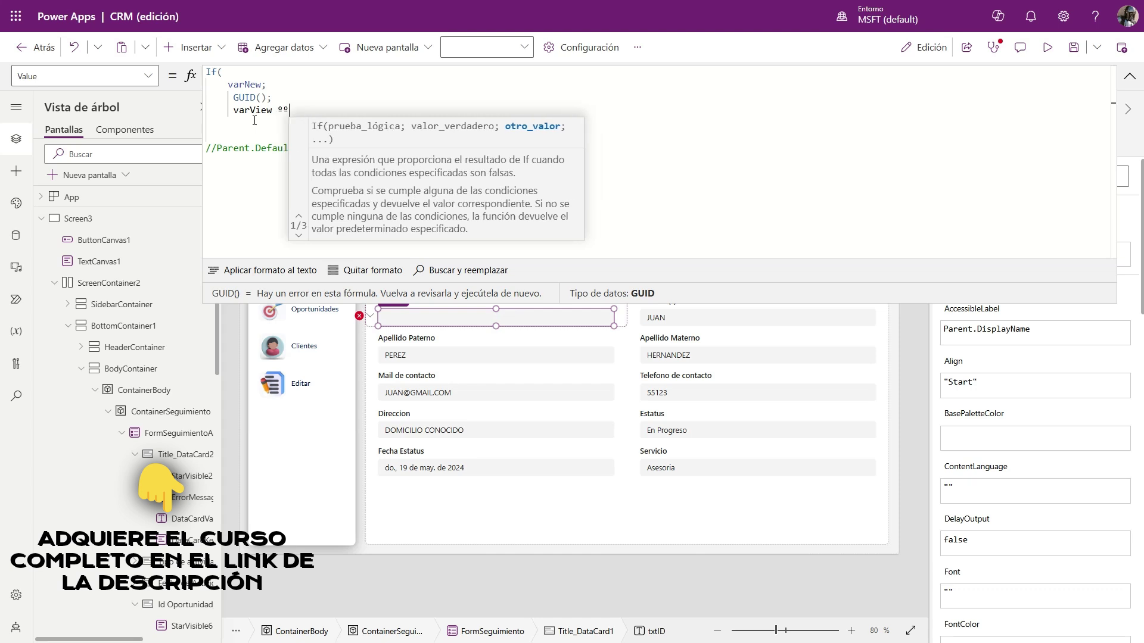
key(BackSpace)
key(BackSpace)
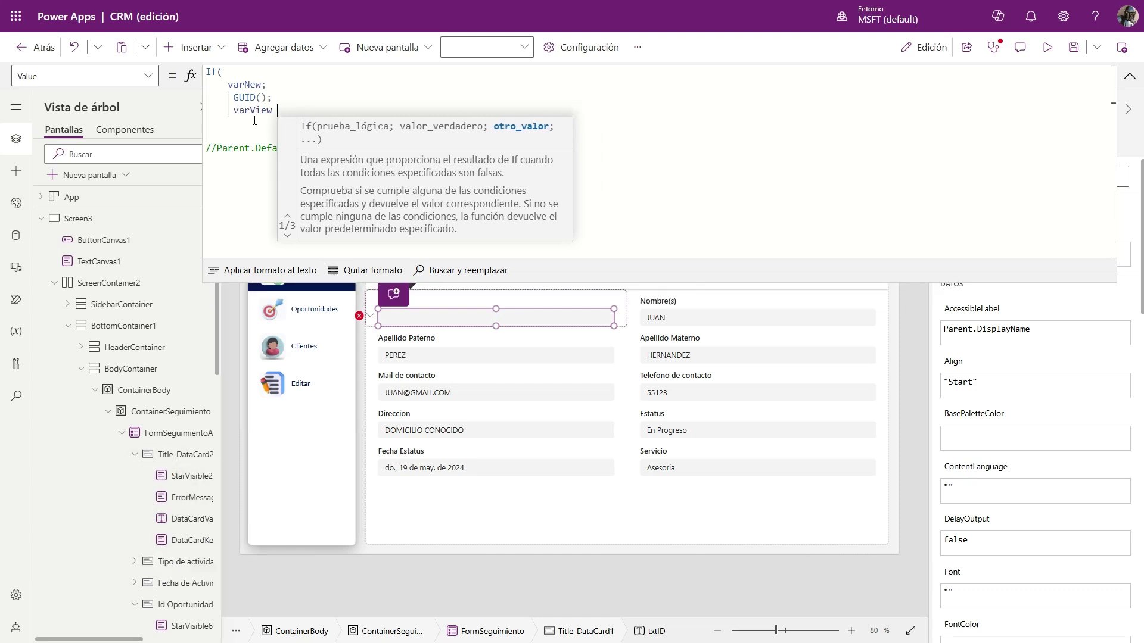
text(y)
key(BackSpace)
text(º)
key(BackSpace)
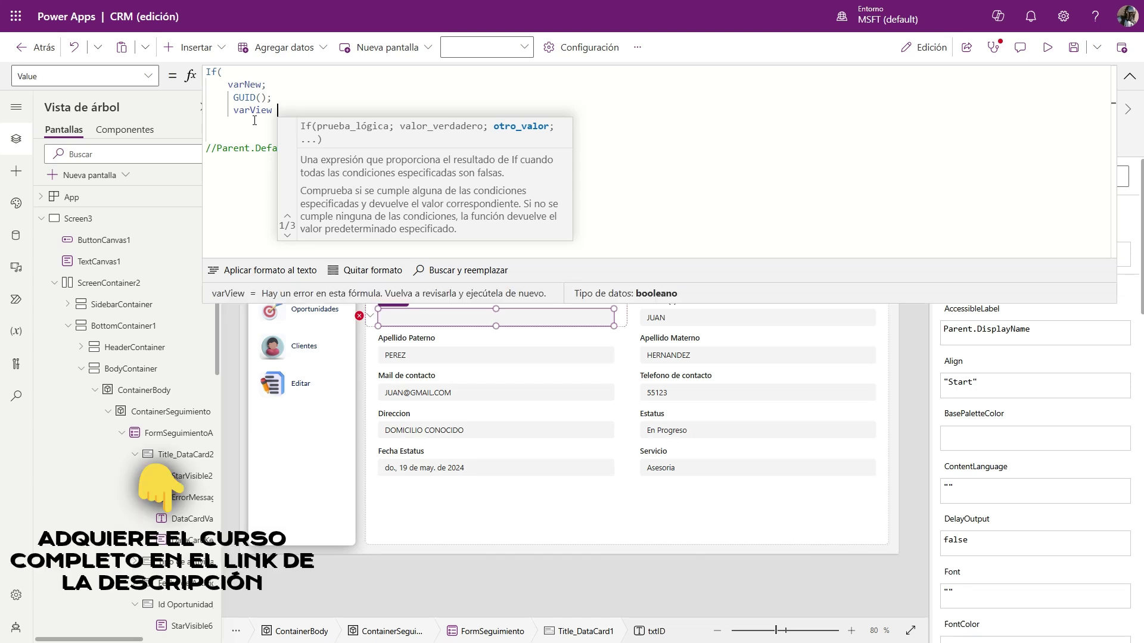
text(||)
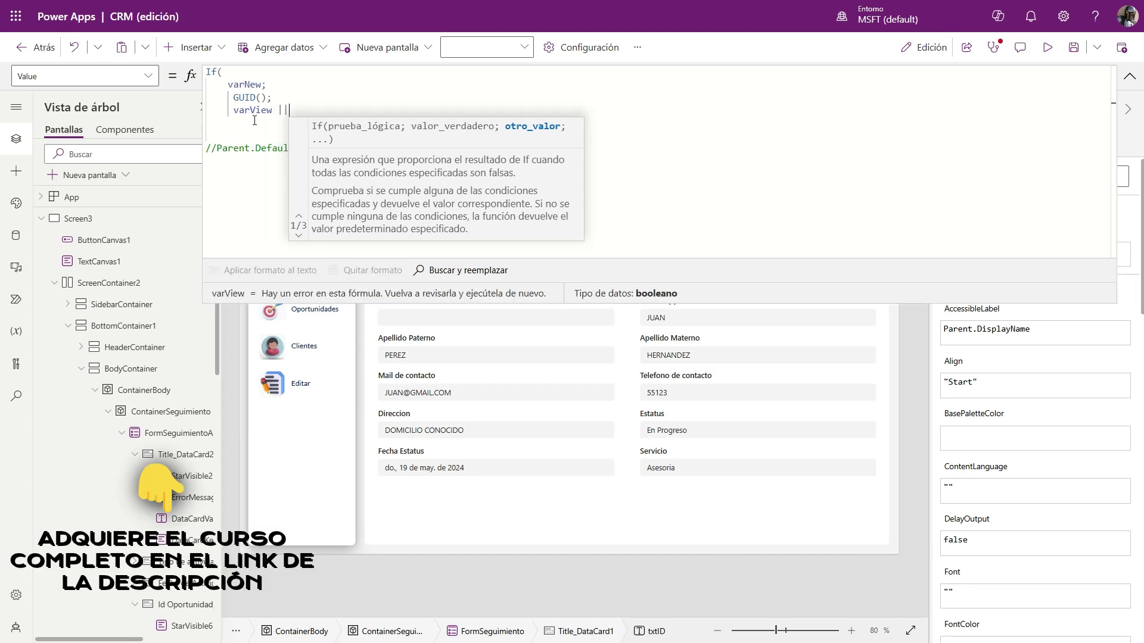
text( varEdit)
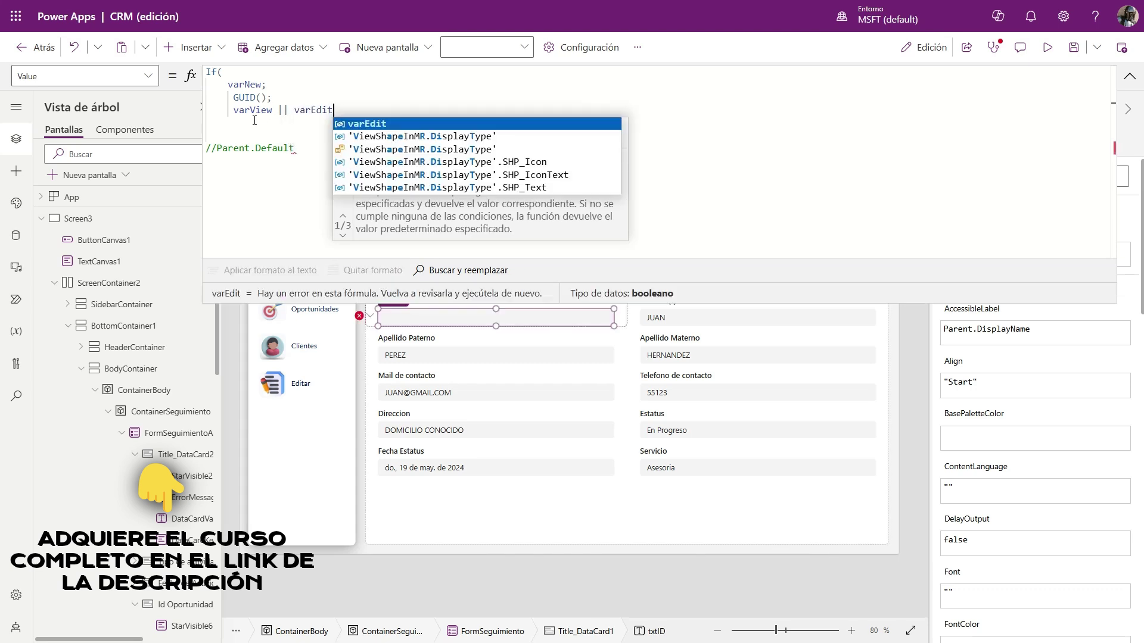
text(;)
click(272, 138)
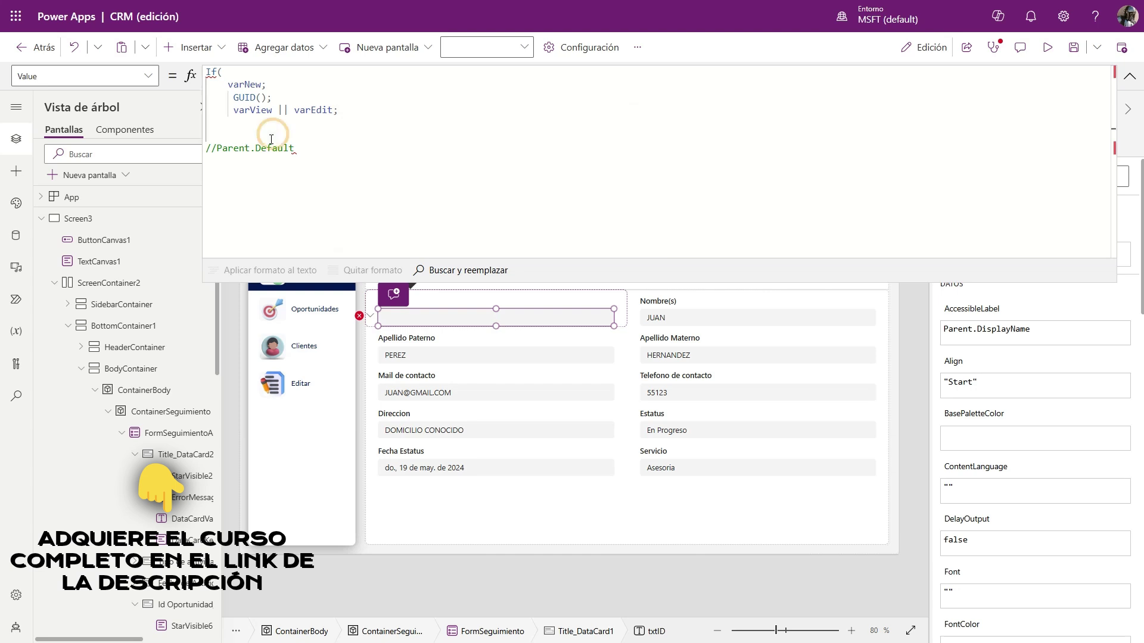
Uncomment Parent.Default, place it as the result for varView || varEdit, and close the If expression in the Title input's Value formula
key(Down)
key(Delete)
key(Delete)
key(BackSpace)
key(BackSpace)
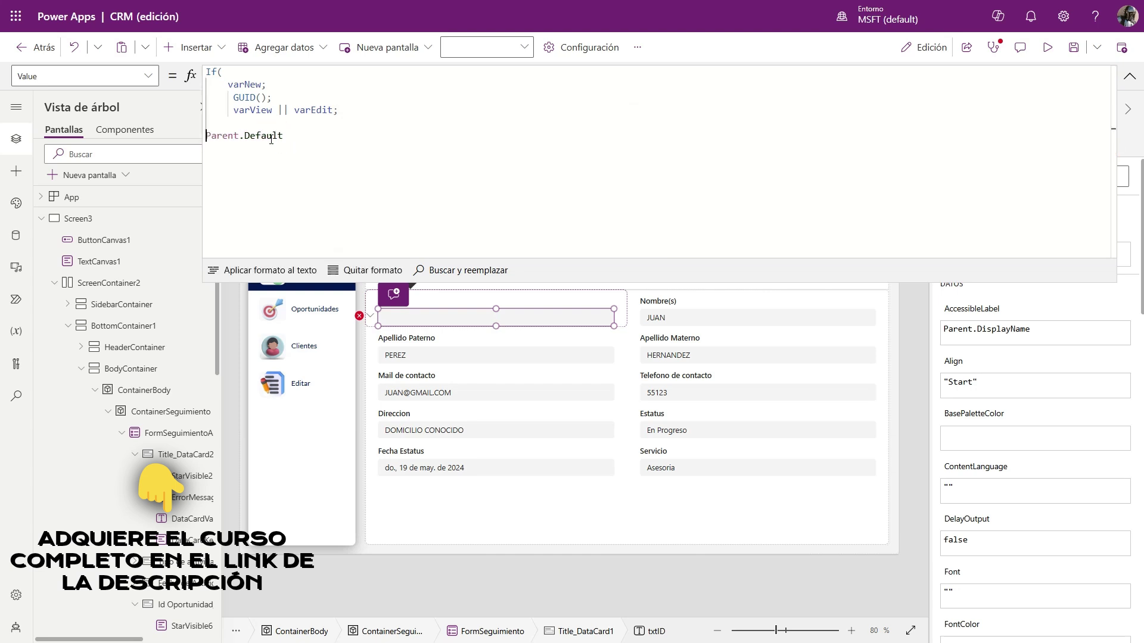
key(Tab)
key(Tab)
key(End)
text())
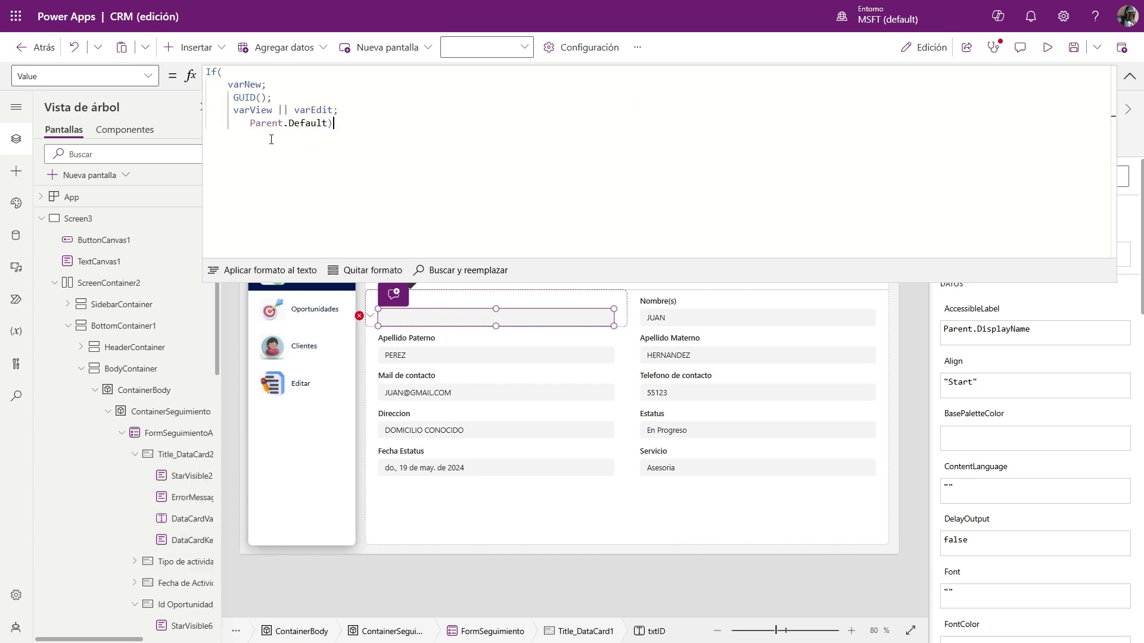
click(237, 270)
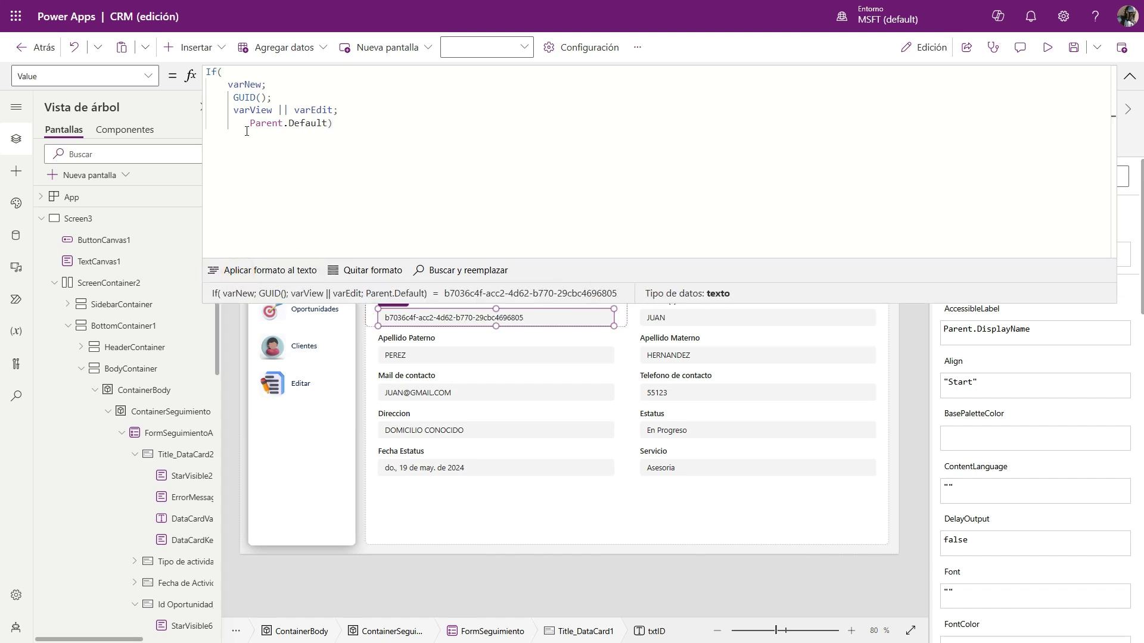
Compare the Title's Parent.Default result with the stored Id in the SharePoint OPORTUNIDADES list, then return to Power Apps and collapse the formula editor
drag(246, 123, 326, 122)
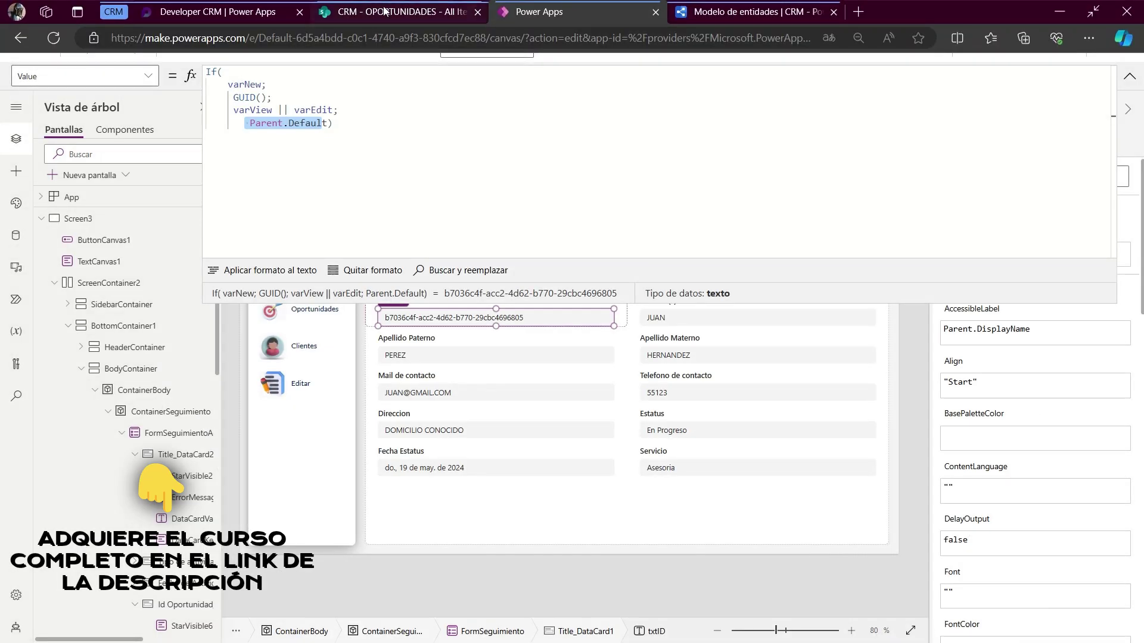
click(393, 11)
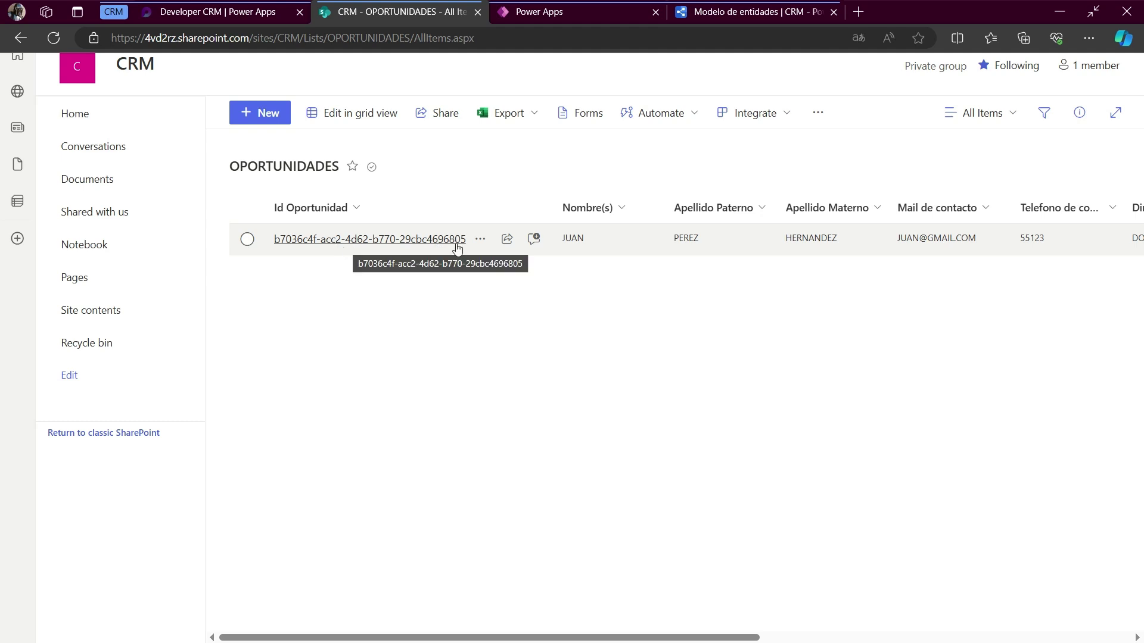
click(555, 15)
click(441, 174)
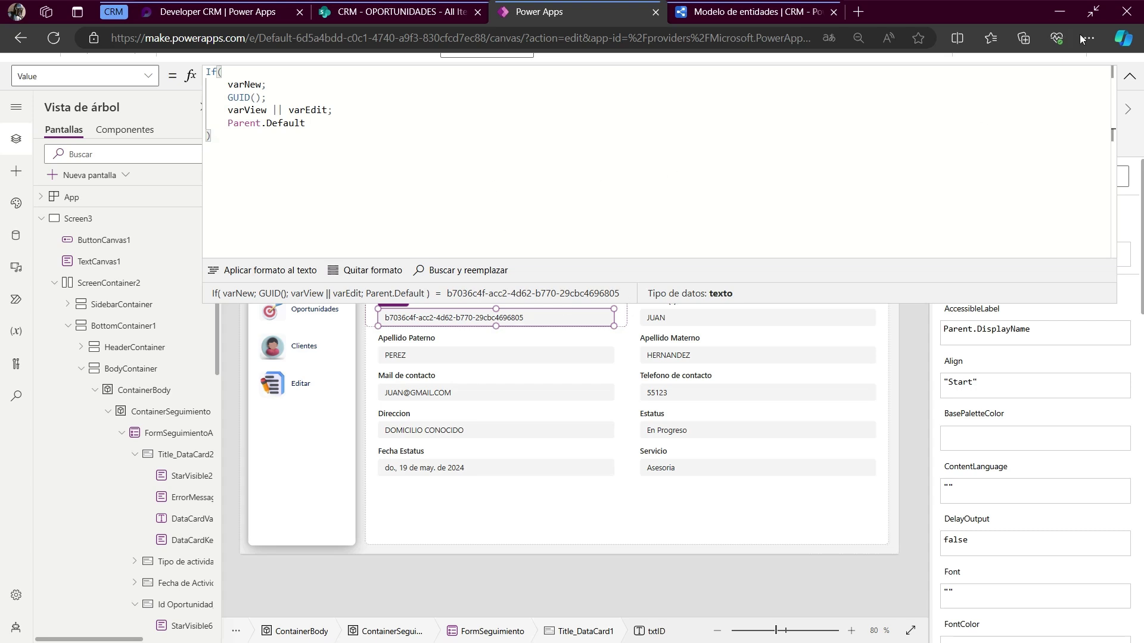
click(1129, 76)
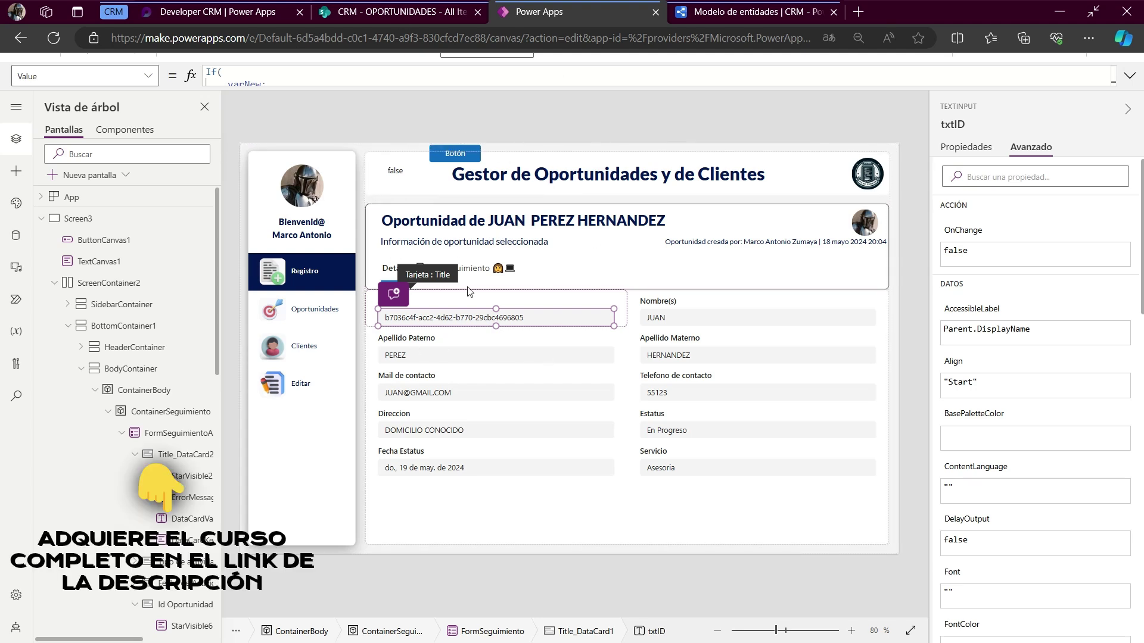
Show the Seguimiento form on the canvas and choose the first listed opportunity Id in its Id Oportunidad field
click(498, 268)
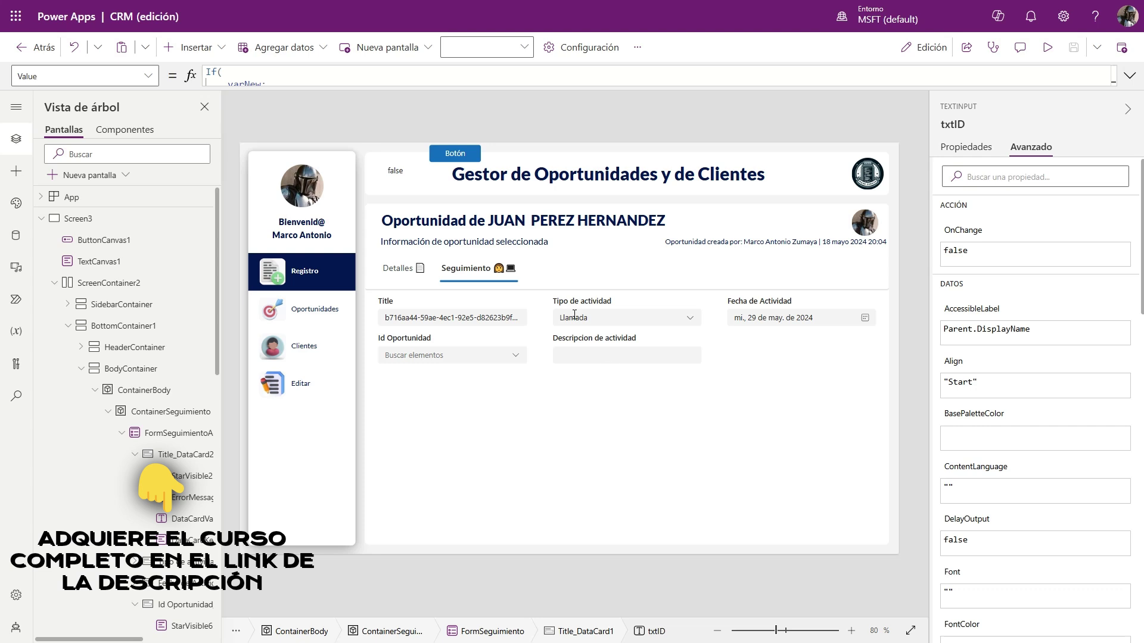
drag(430, 318, 574, 318)
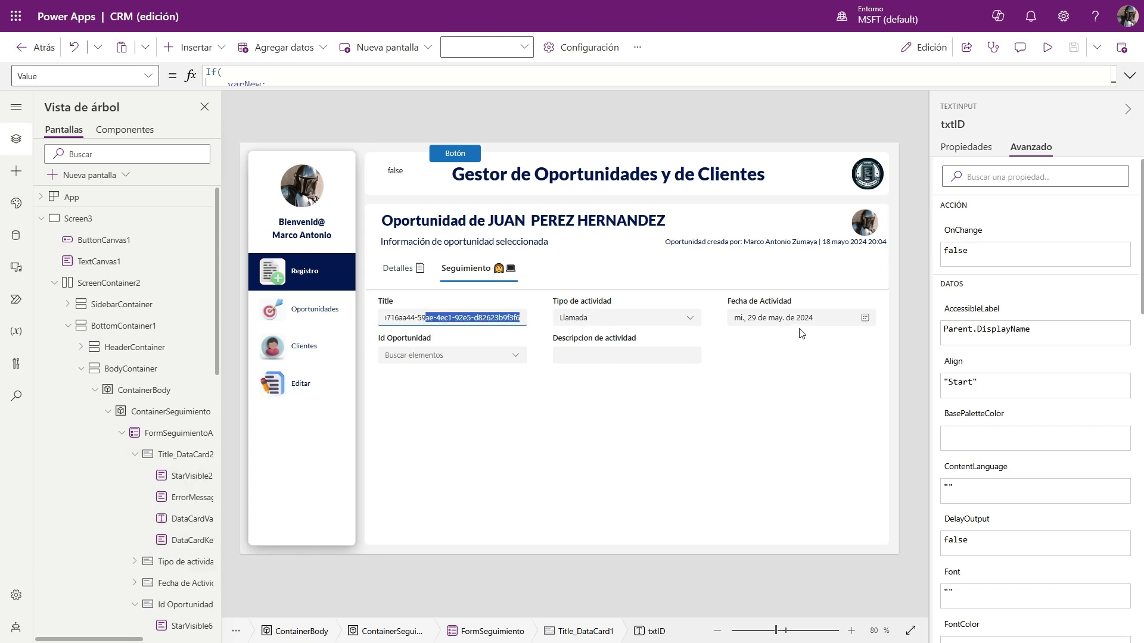
click(516, 356)
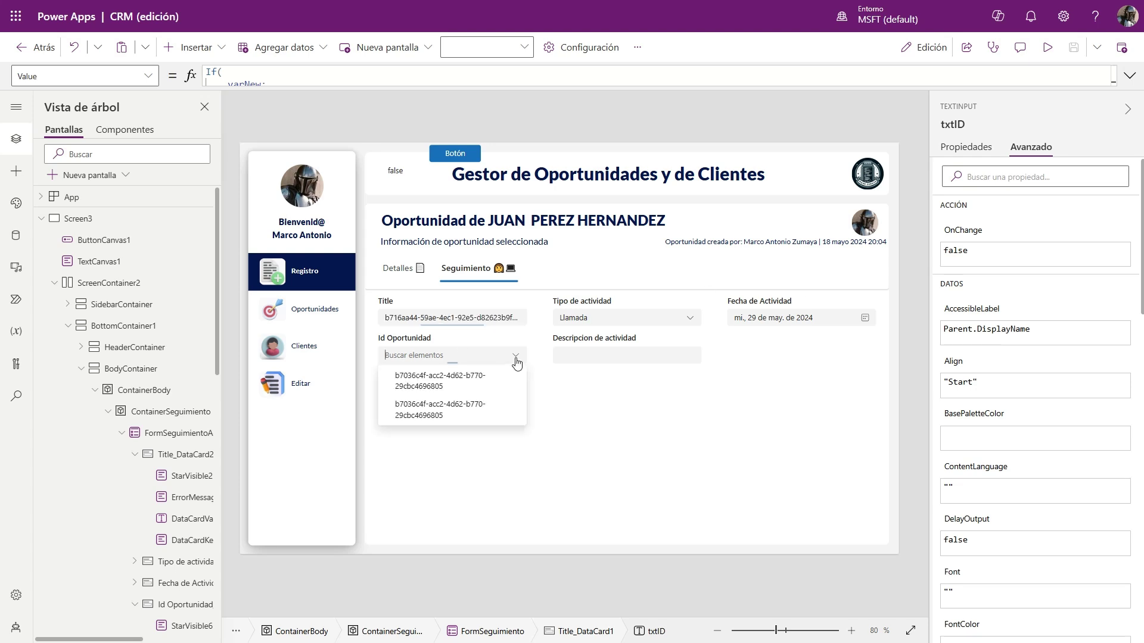
click(459, 389)
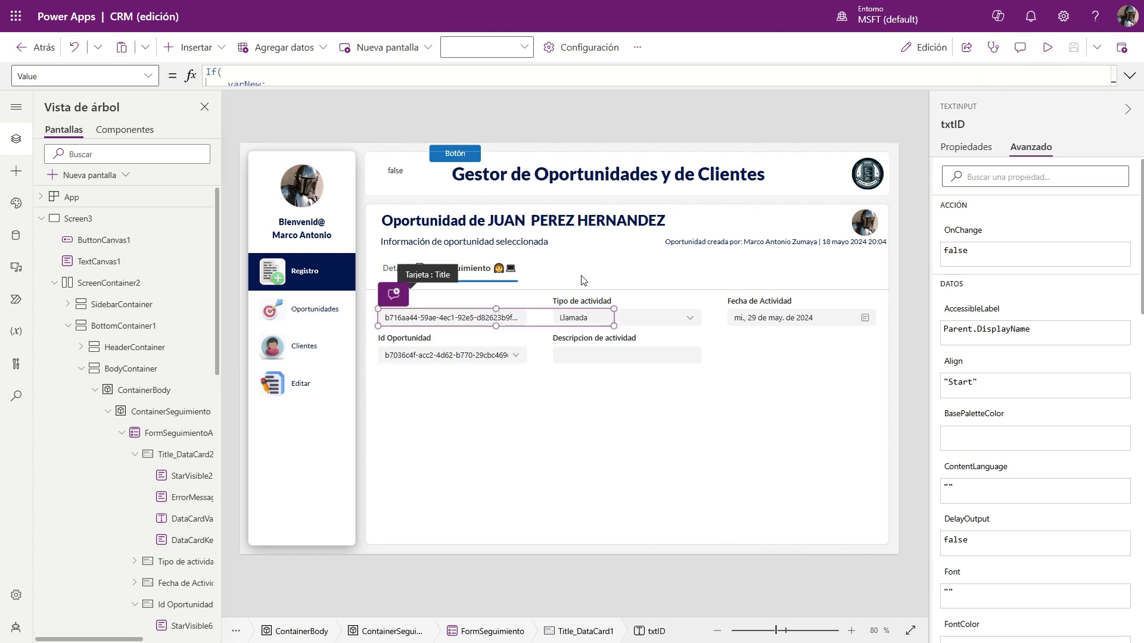
Compare the Id Oportunidad options with the record in the SharePoint OPORTUNIDADES list and return to Power Apps
click(513, 355)
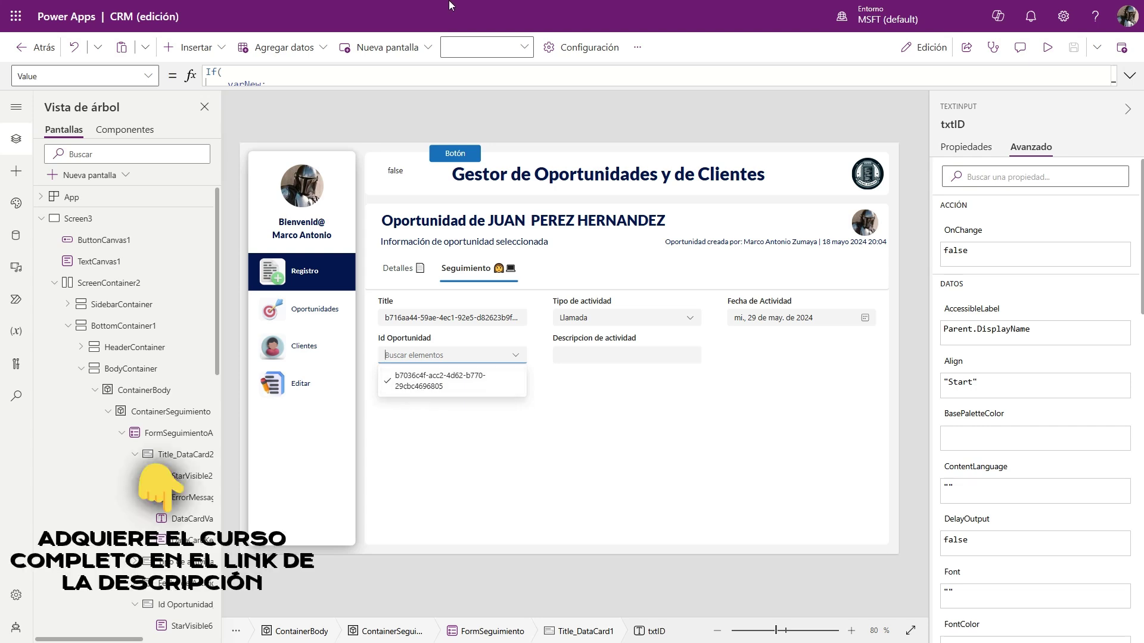
click(369, 11)
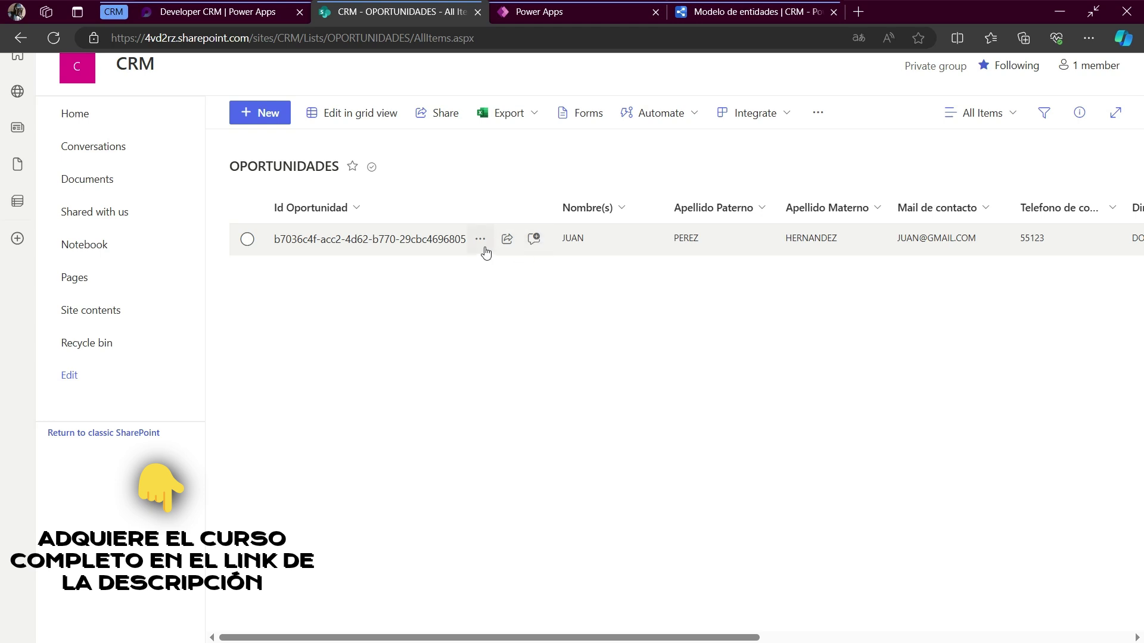
click(536, 11)
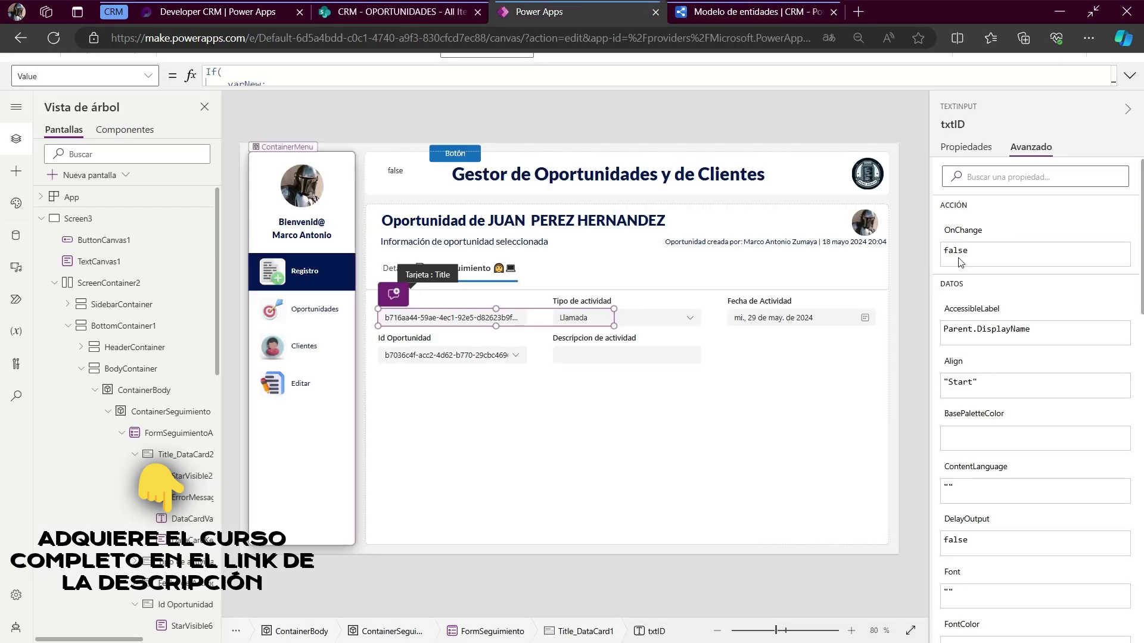
Exit the browser's full-screen view and start the app preview
click(1093, 12)
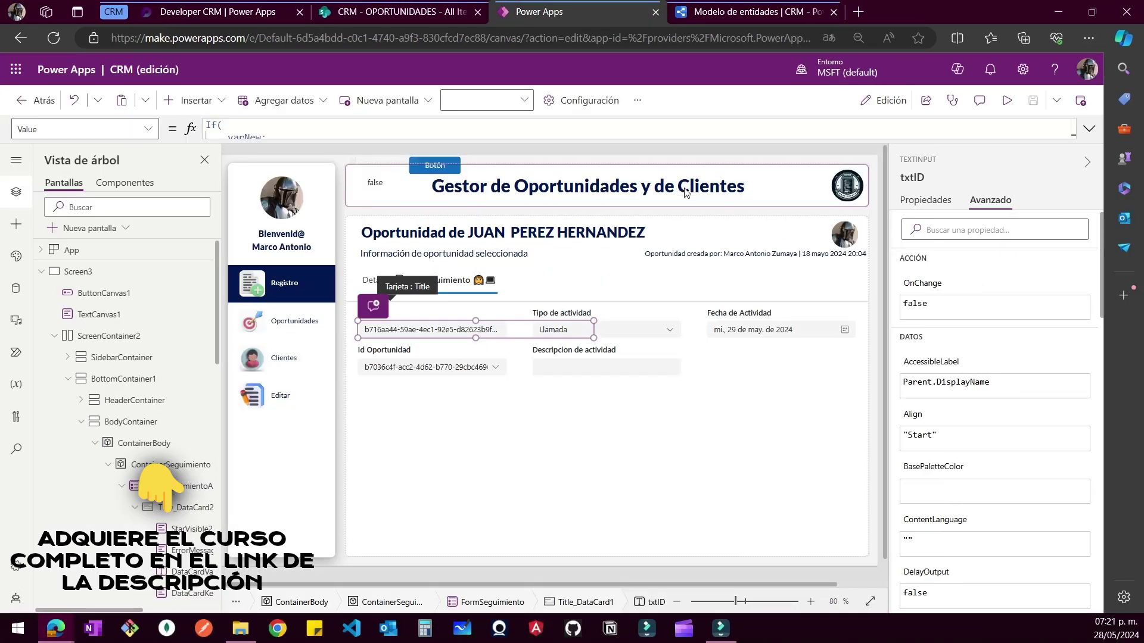
scroll(613, 206, down, 3)
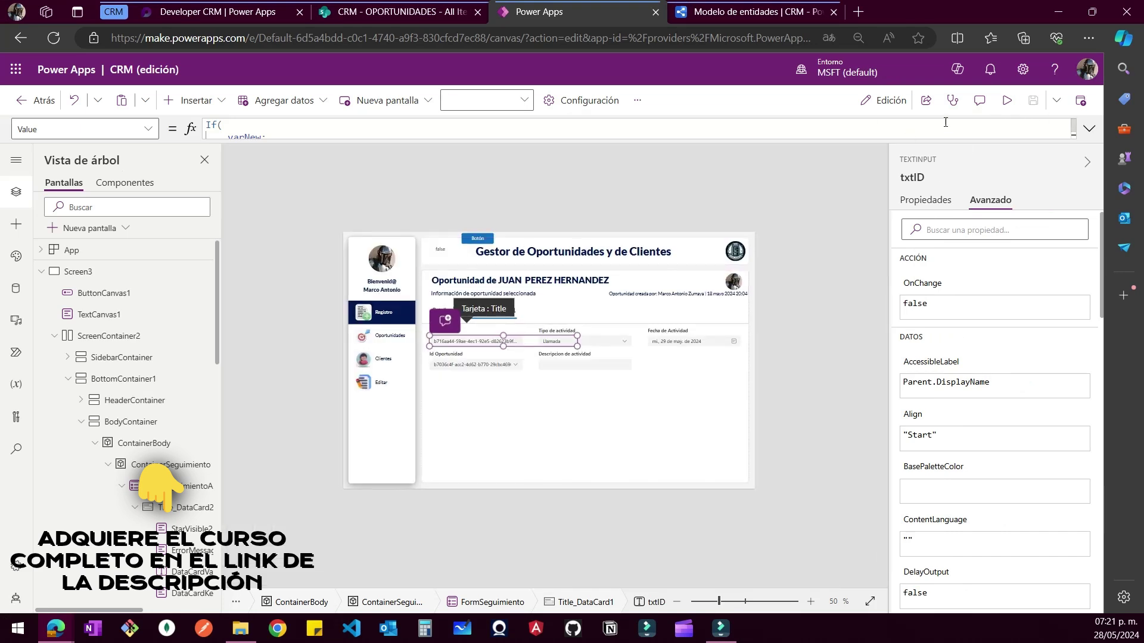
click(1007, 100)
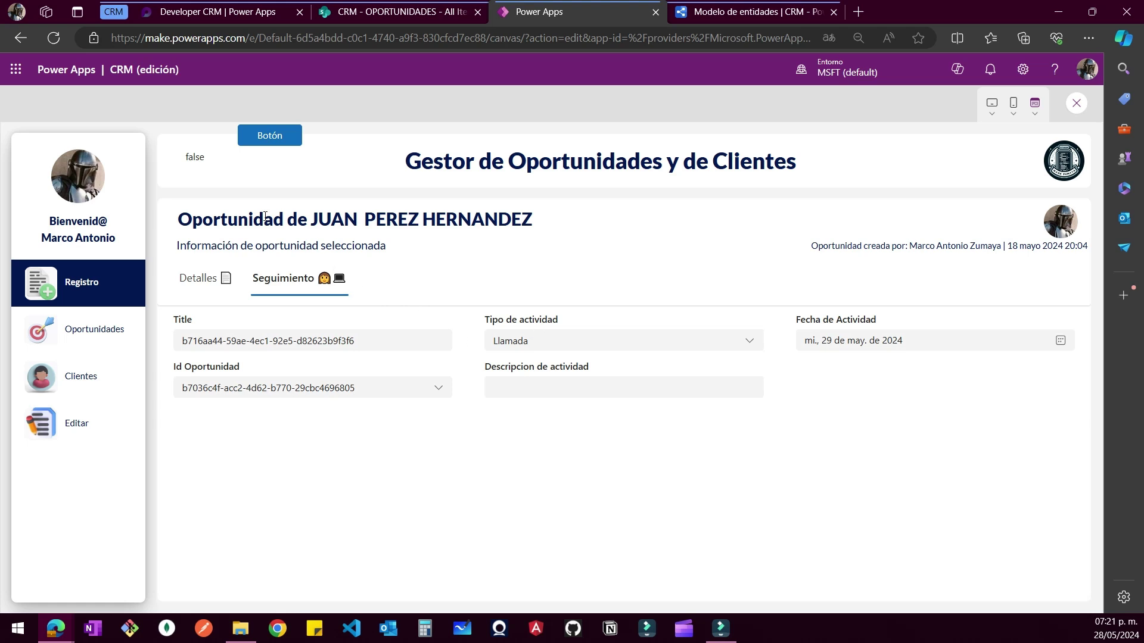
Reopen the opportunity in the En Progreso column from the Oportunidades board and show its Seguimiento form
drag(180, 226, 445, 225)
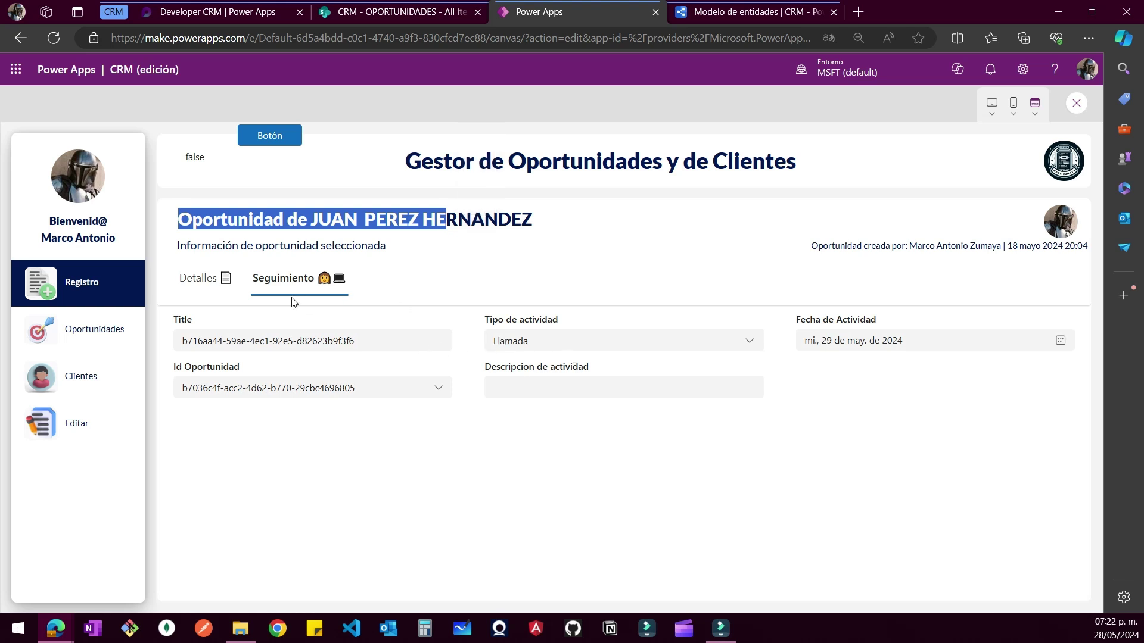
click(82, 339)
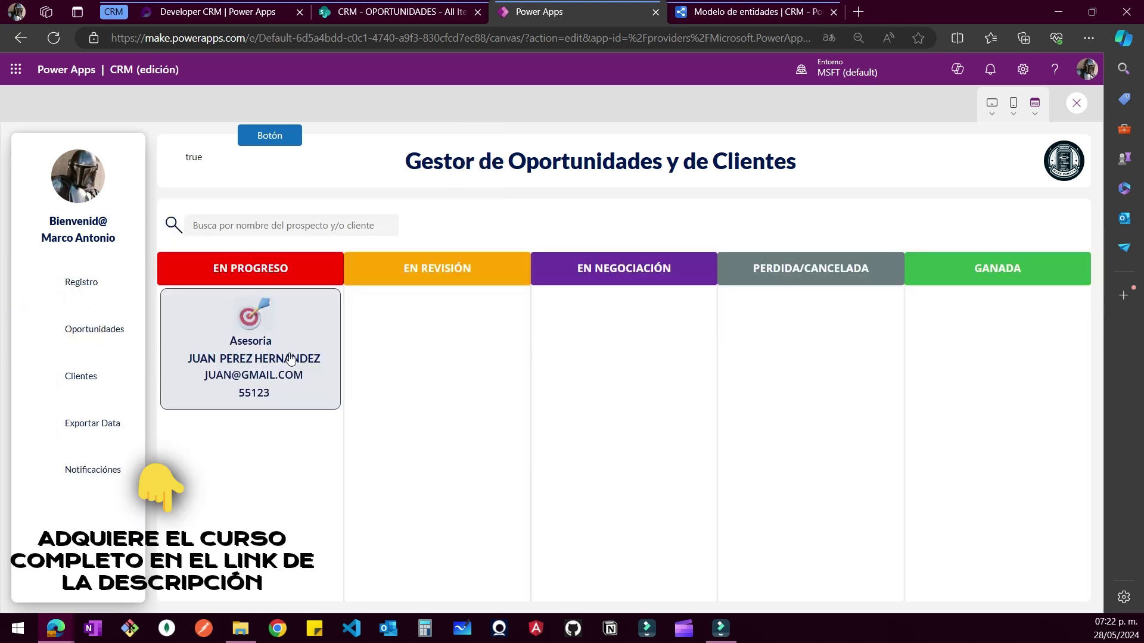
click(290, 359)
click(202, 286)
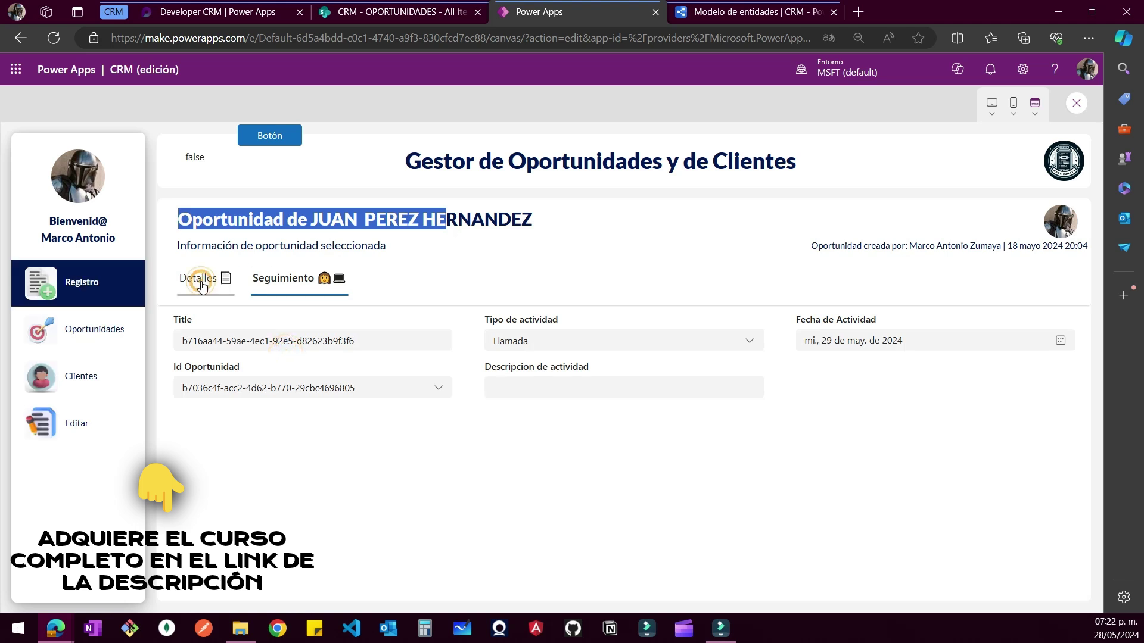
click(319, 284)
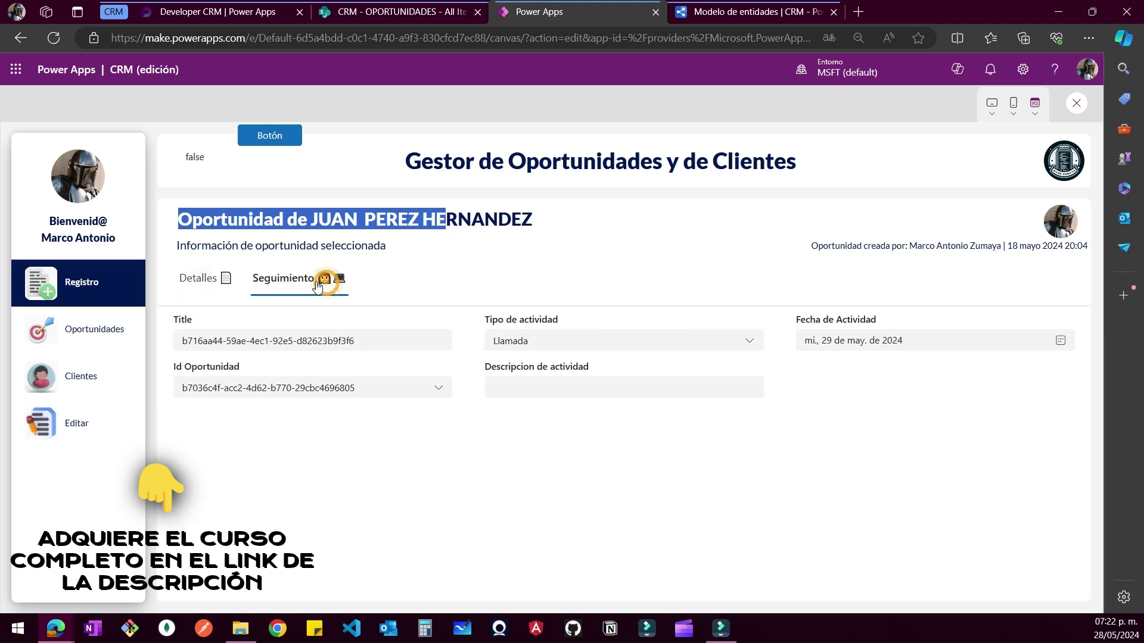
Examine the Seguimiento form's Title, Tipo de actividad options and Id Oportunidad list against the opportunity named in the heading
click(429, 347)
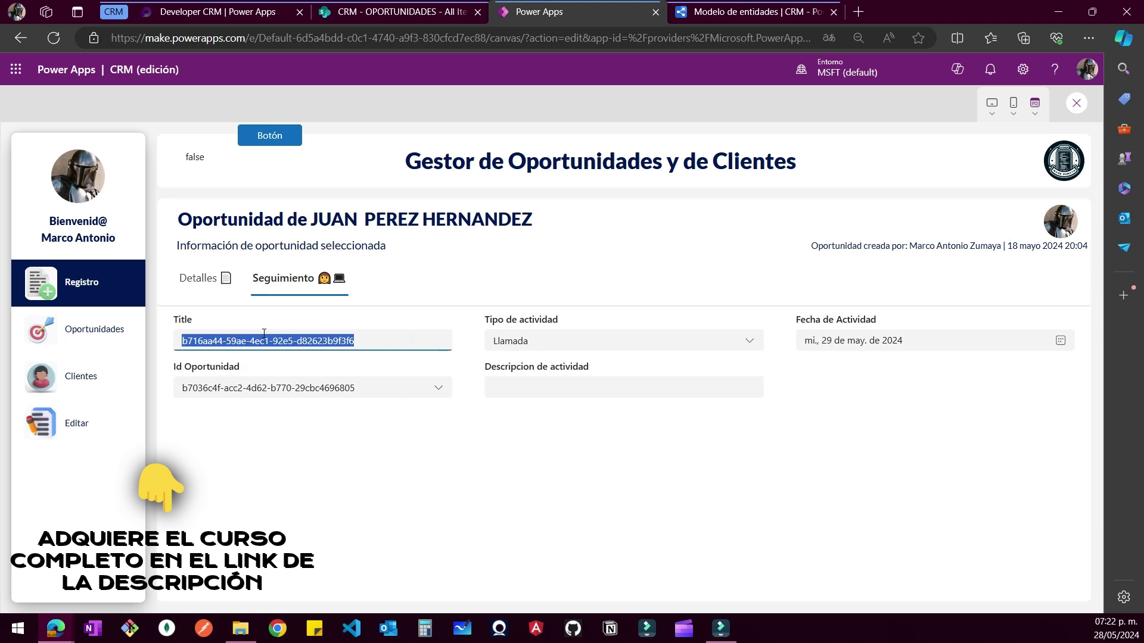
click(587, 344)
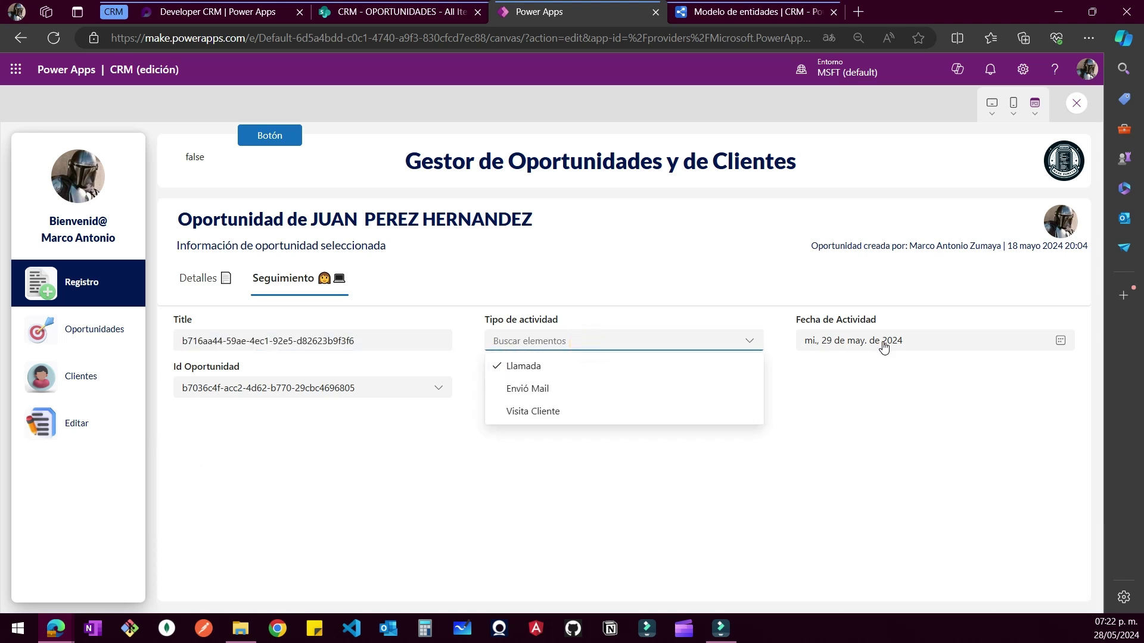
click(442, 388)
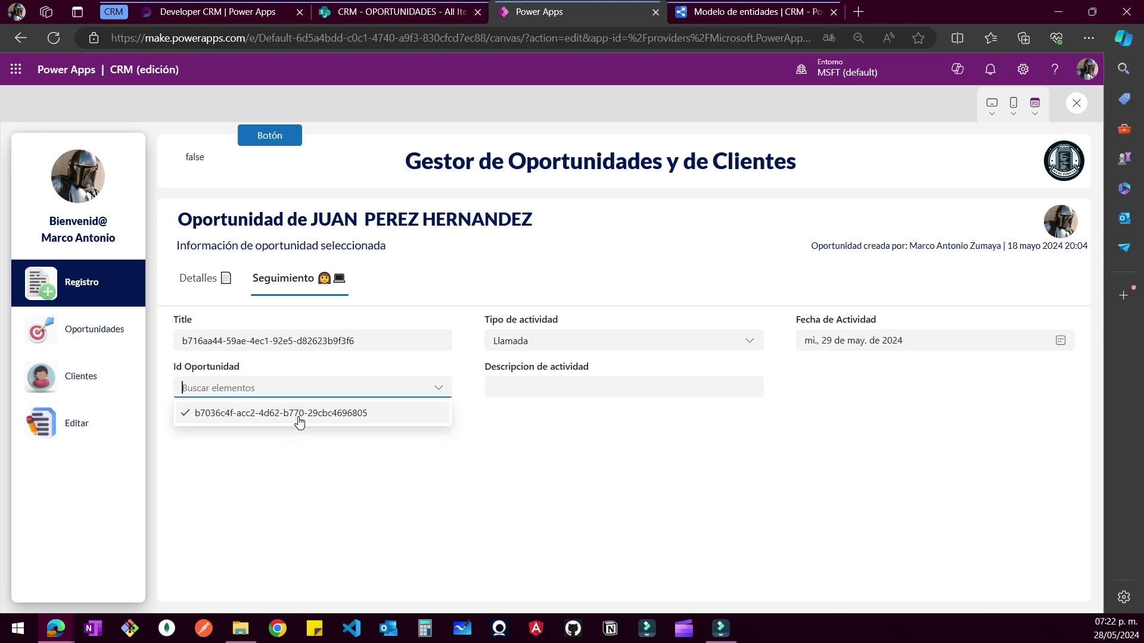
drag(310, 219, 533, 221)
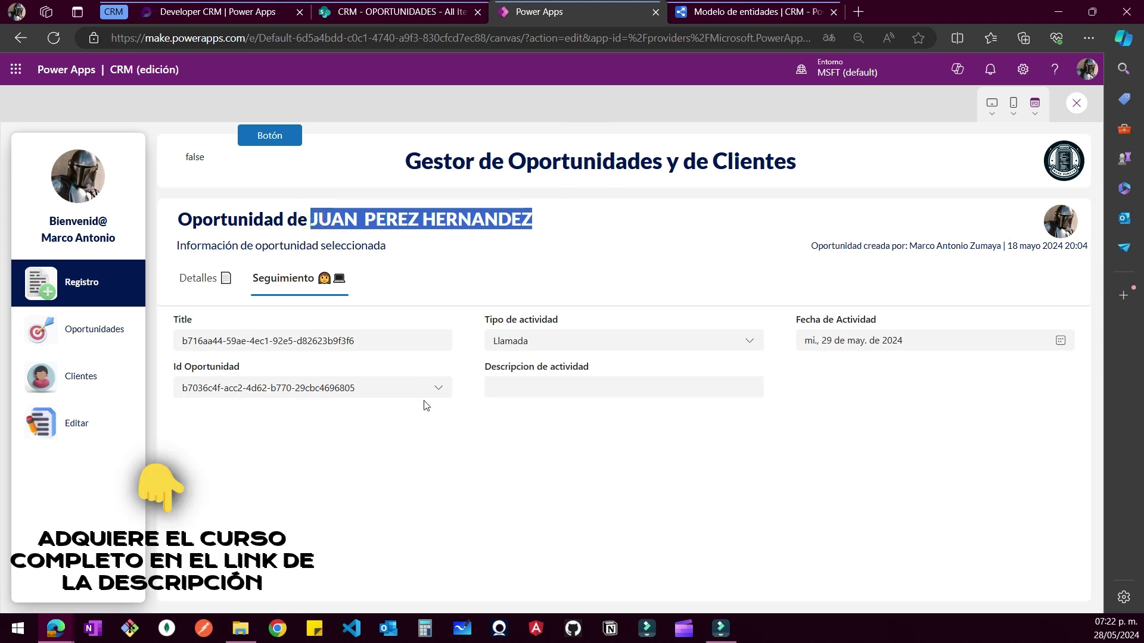
click(435, 389)
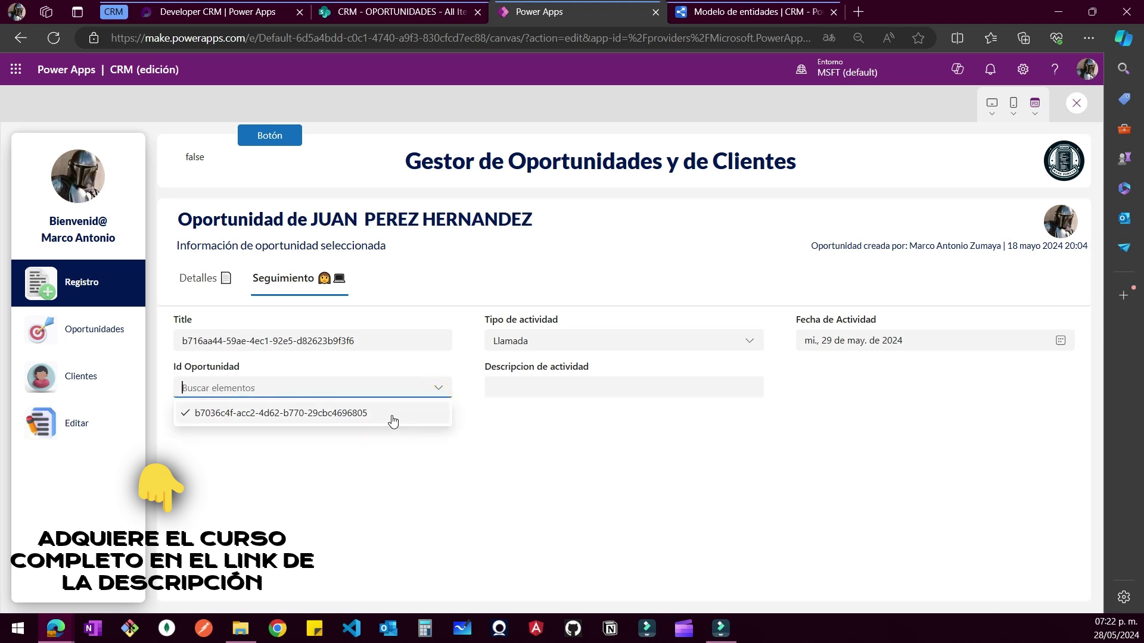
drag(306, 218, 632, 212)
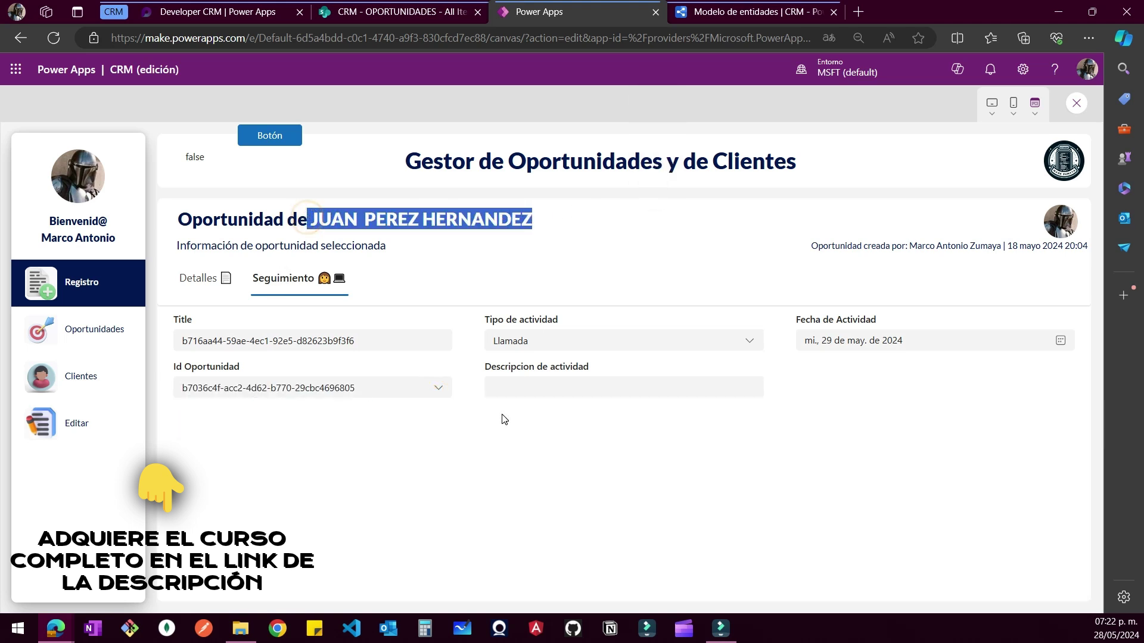
drag(178, 219, 643, 222)
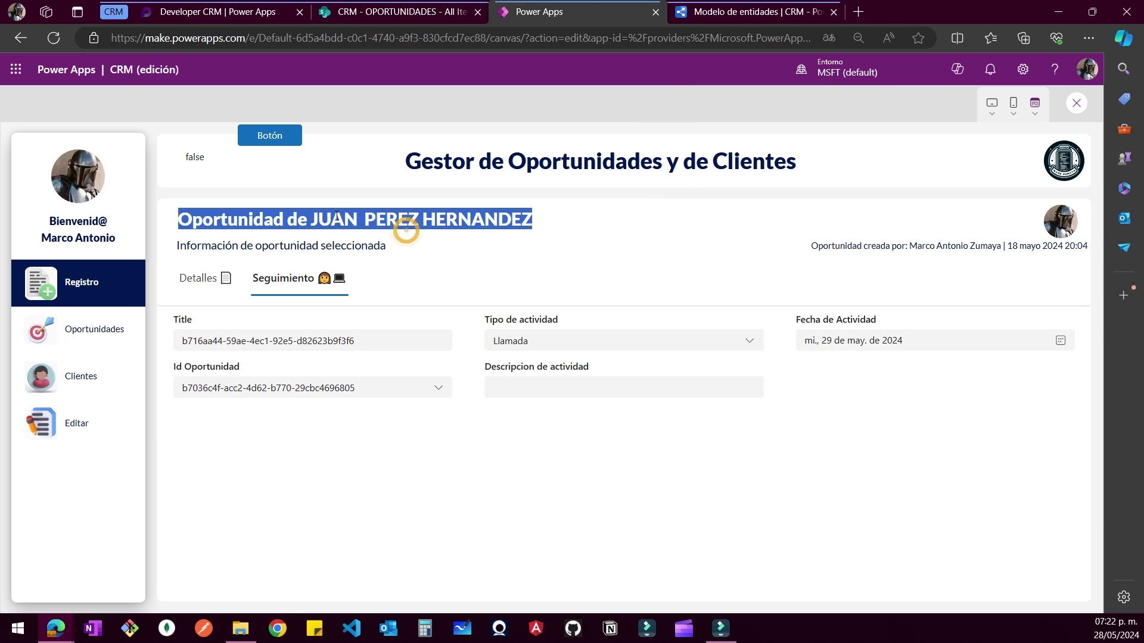
Review the opportunity's Title and Servicio values in Detalles against the heading, then return to the Seguimiento form
click(205, 282)
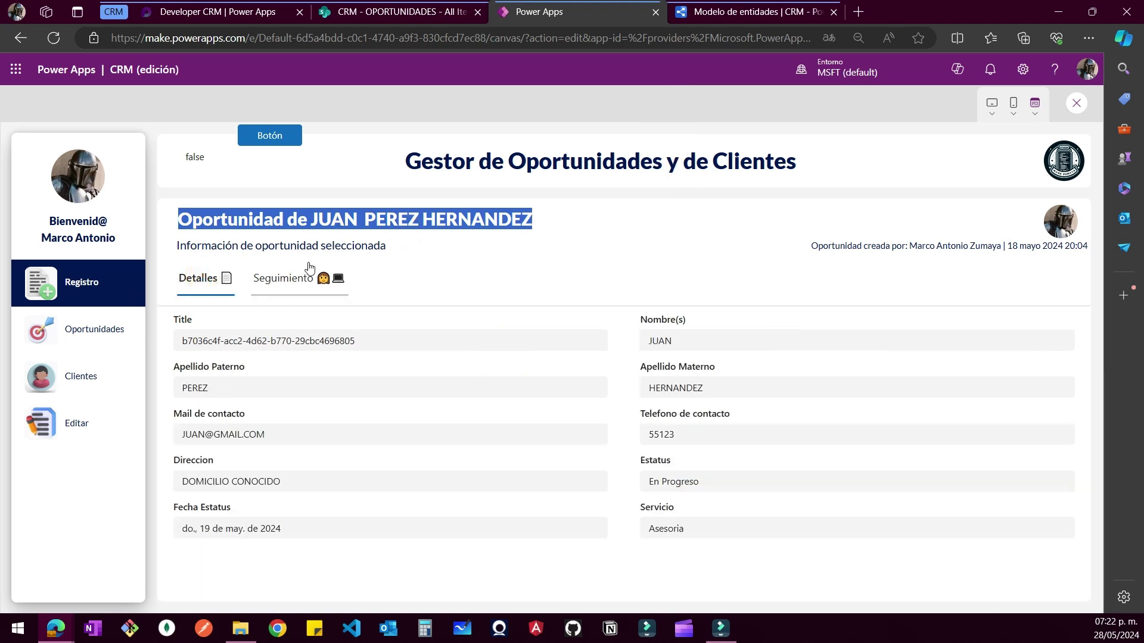
drag(390, 340, 172, 342)
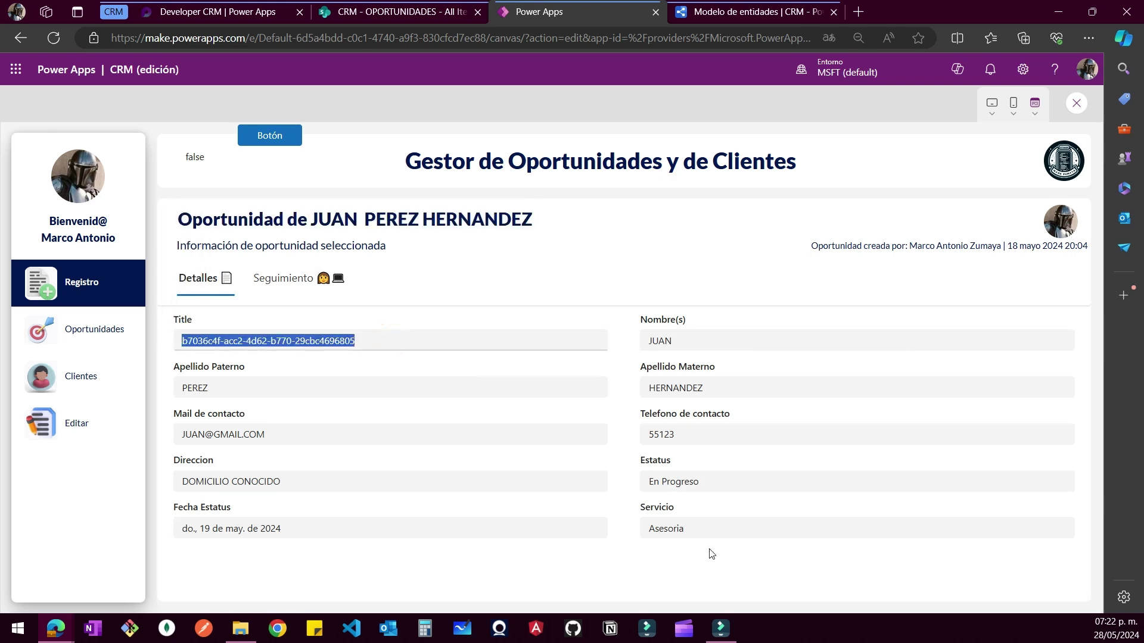
double_click(707, 529)
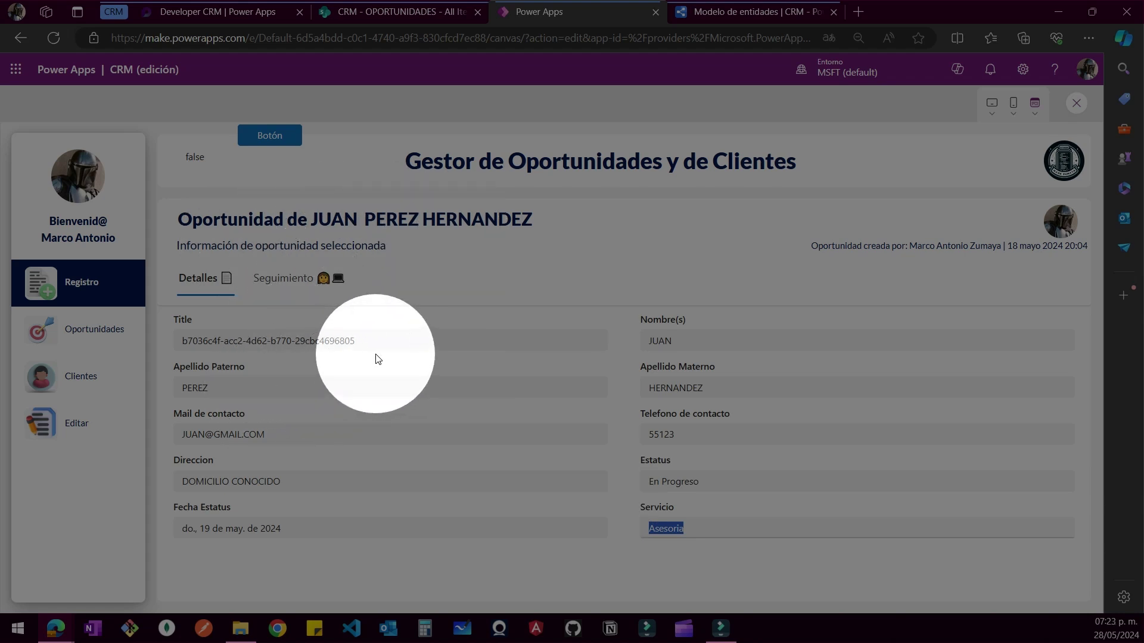
click(721, 534)
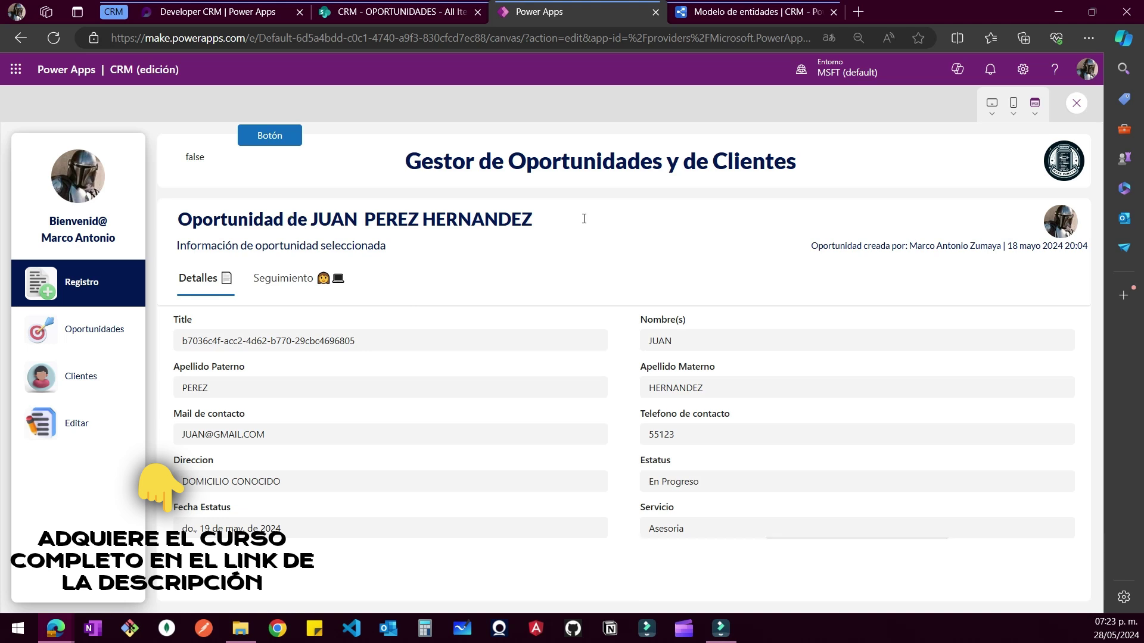
drag(288, 220, 532, 222)
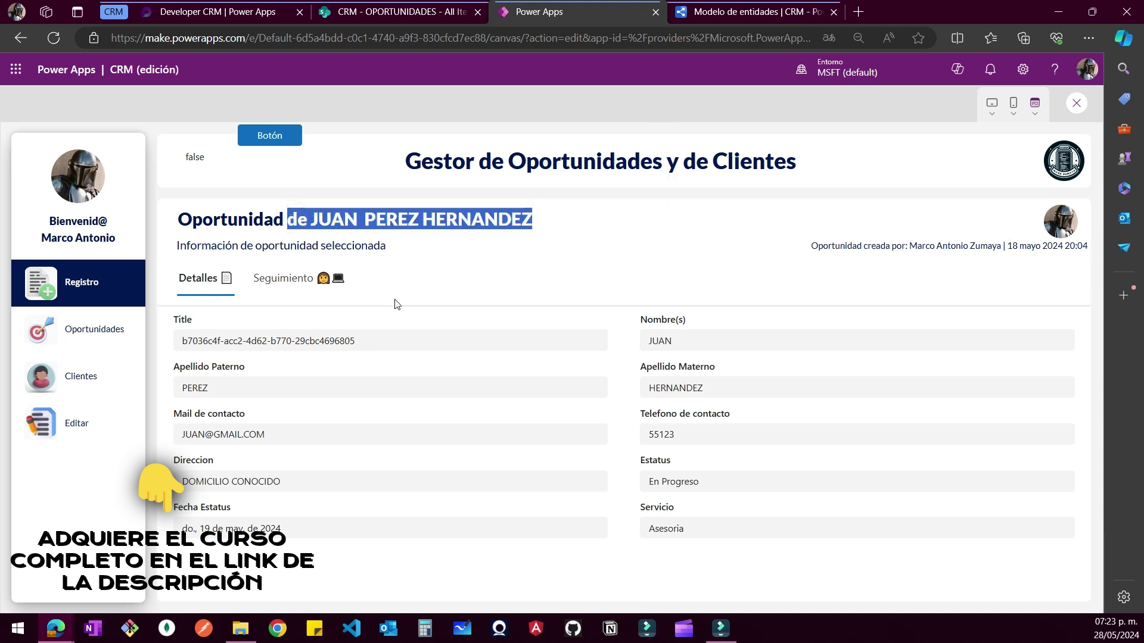
double_click(675, 532)
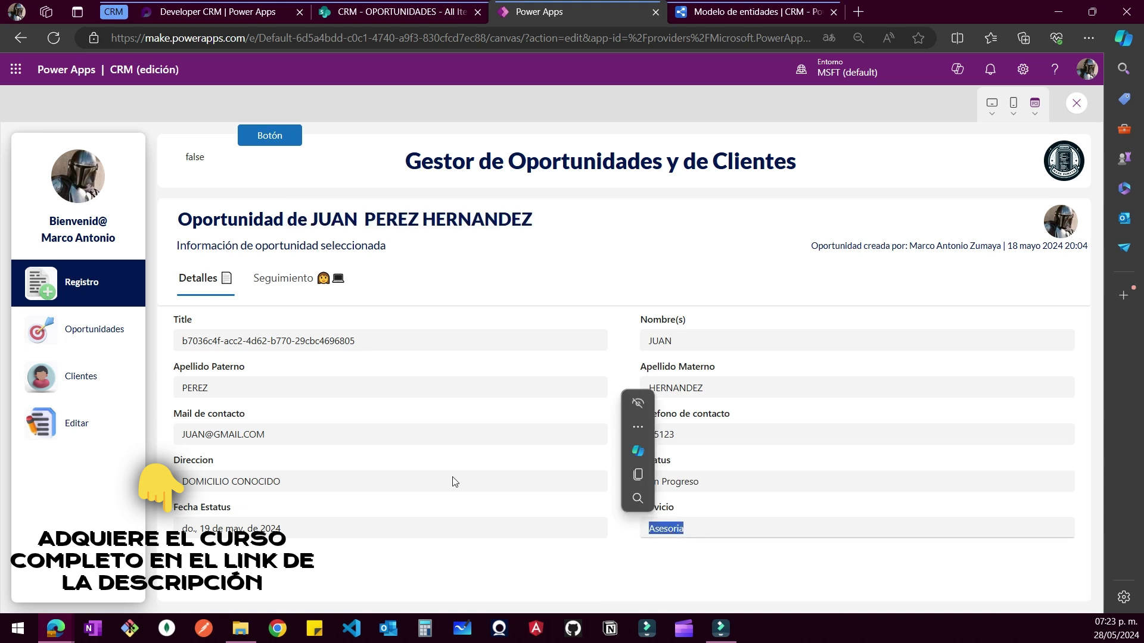
click(319, 279)
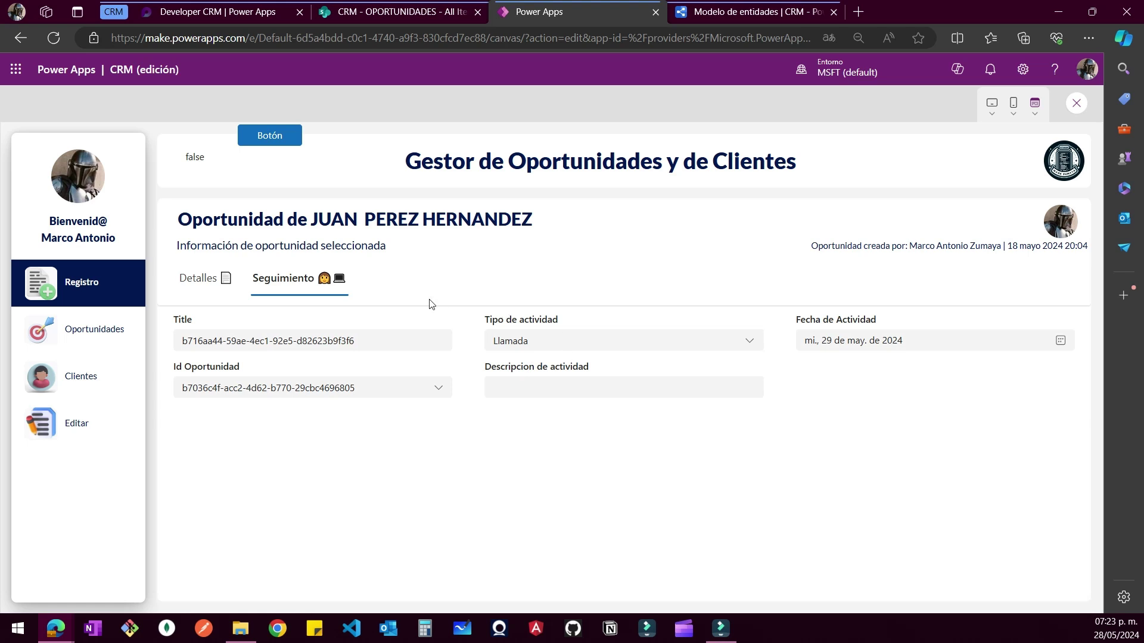
Compare the Id Oportunidad list in Seguimiento with the opportunity's heading and its Title and Servicio values in Detalles
click(435, 391)
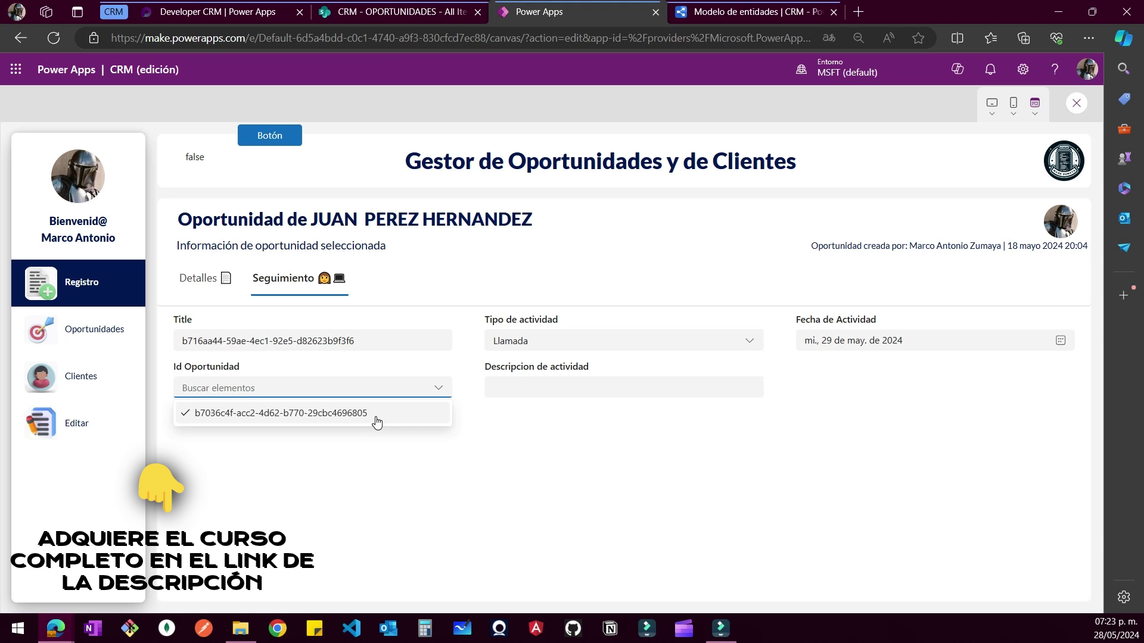
drag(318, 219, 446, 219)
click(208, 278)
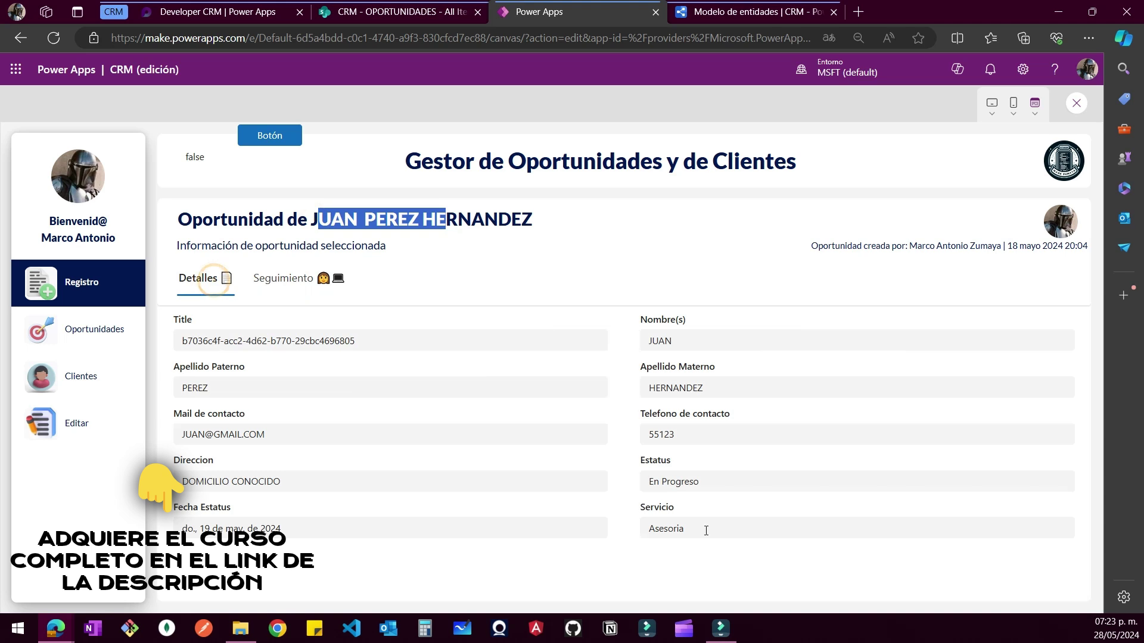
double_click(666, 529)
click(317, 277)
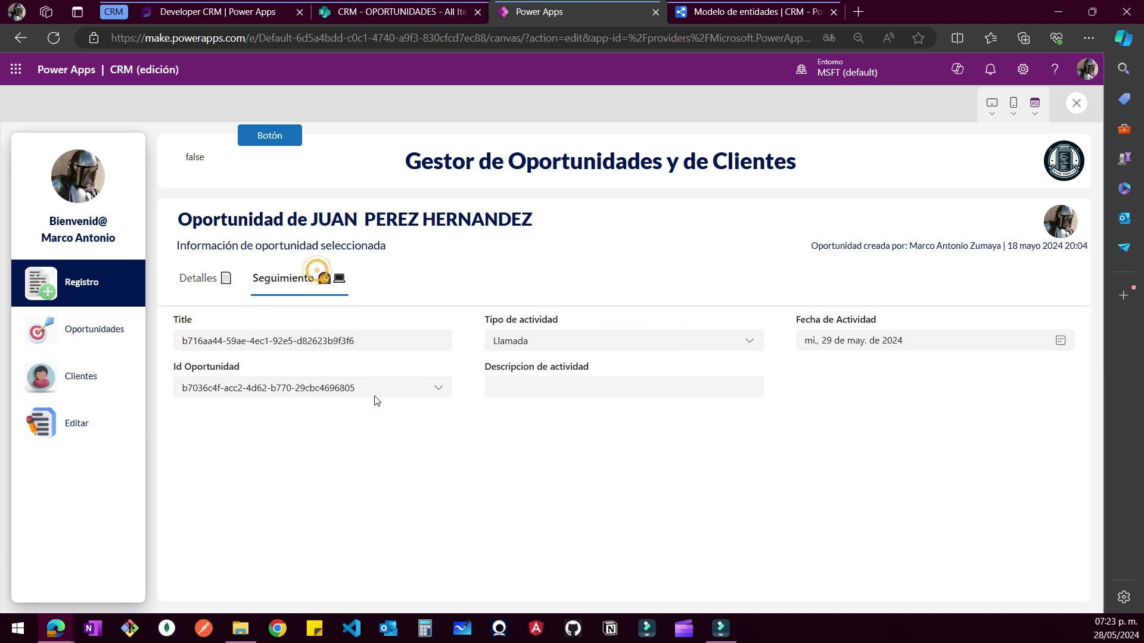
click(337, 386)
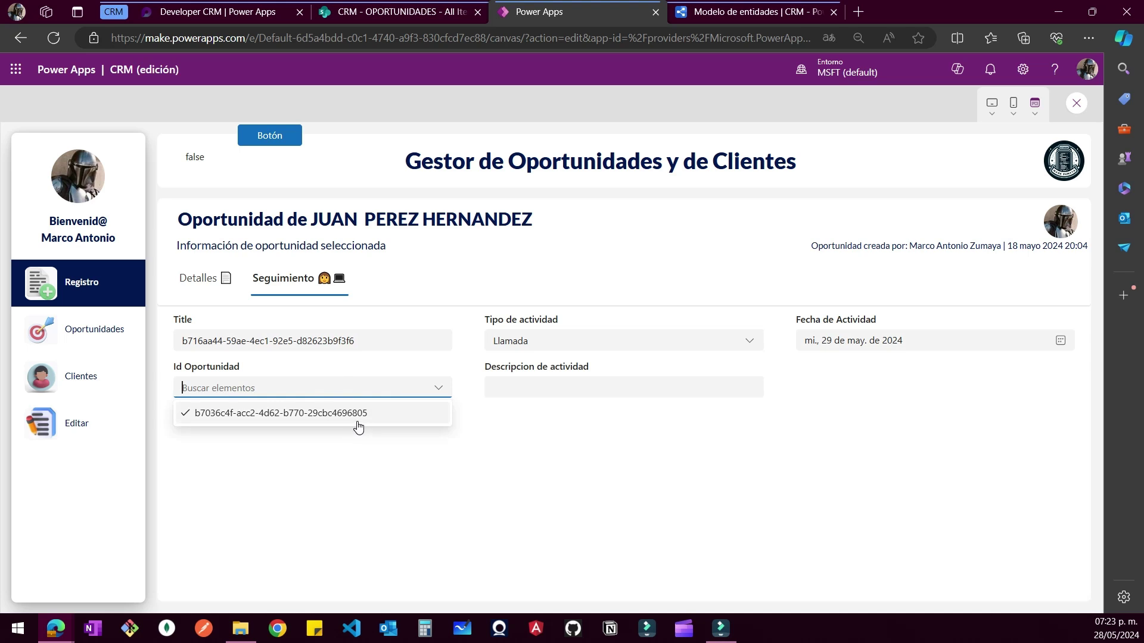
click(387, 441)
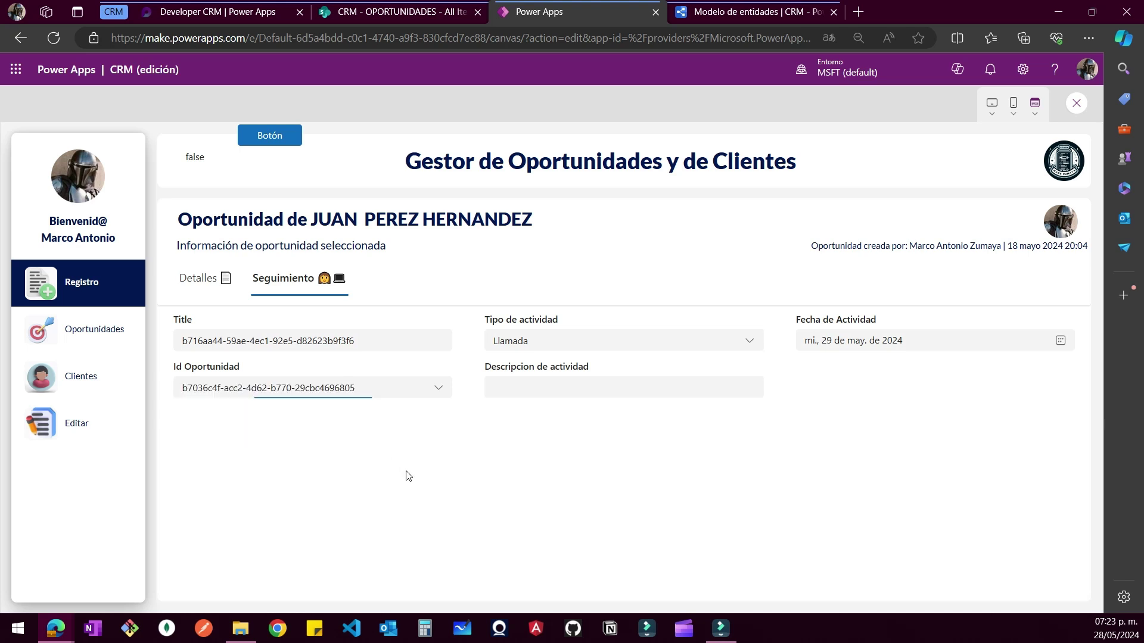
Exit the preview and comment out [Parent.Default] in the DefaultSelectedItems formula of the Id Oportunidad combo box
click(1076, 106)
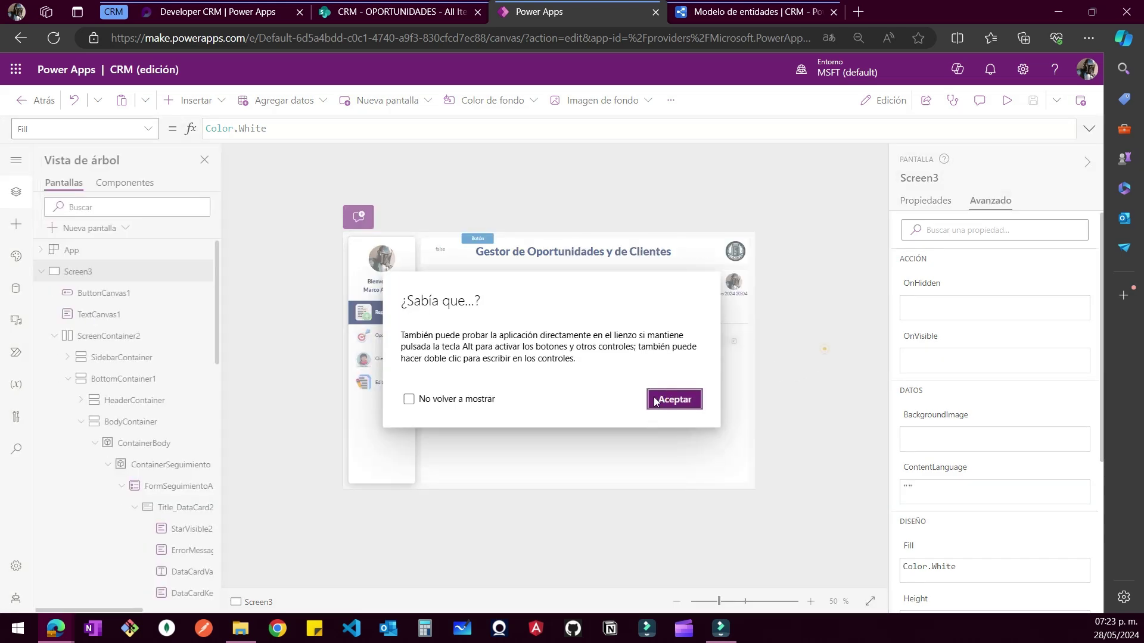
click(670, 398)
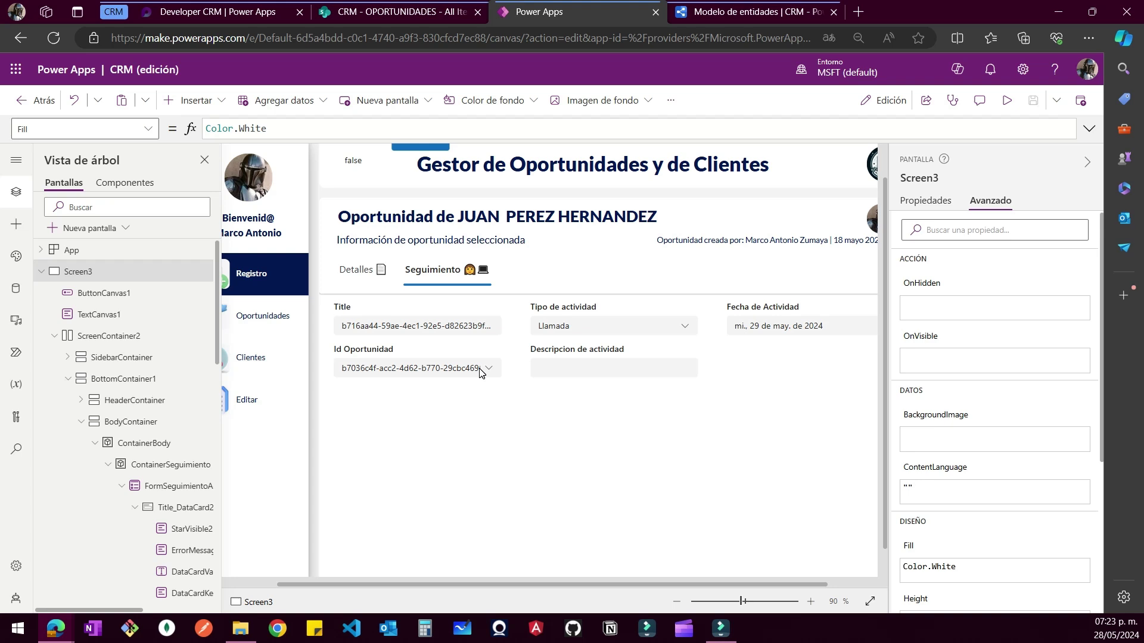
click(480, 372)
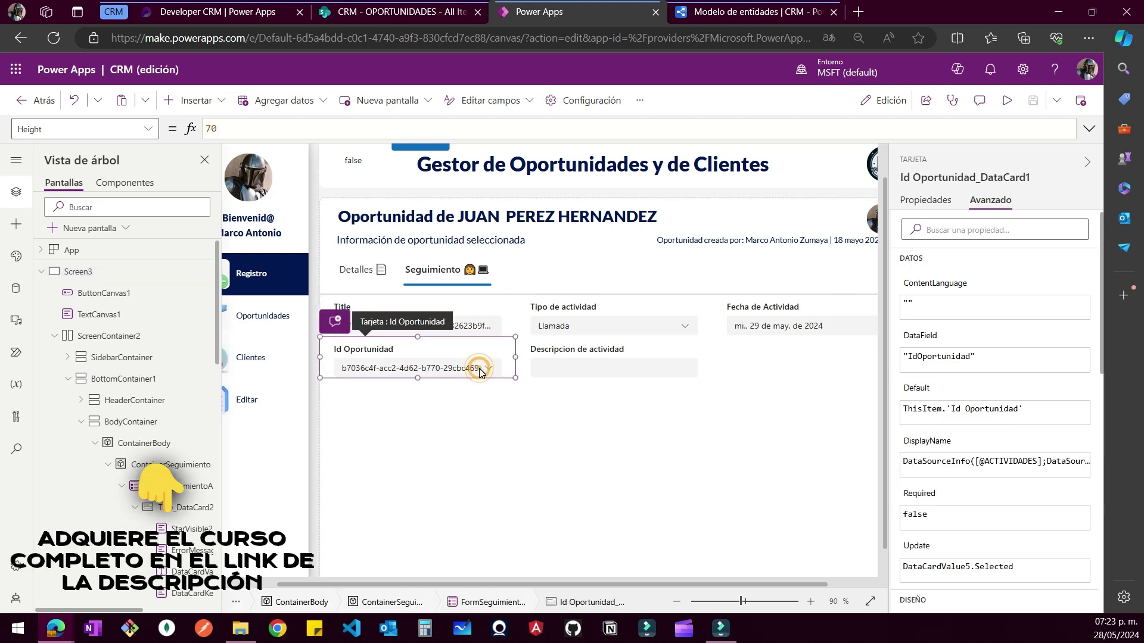
click(480, 369)
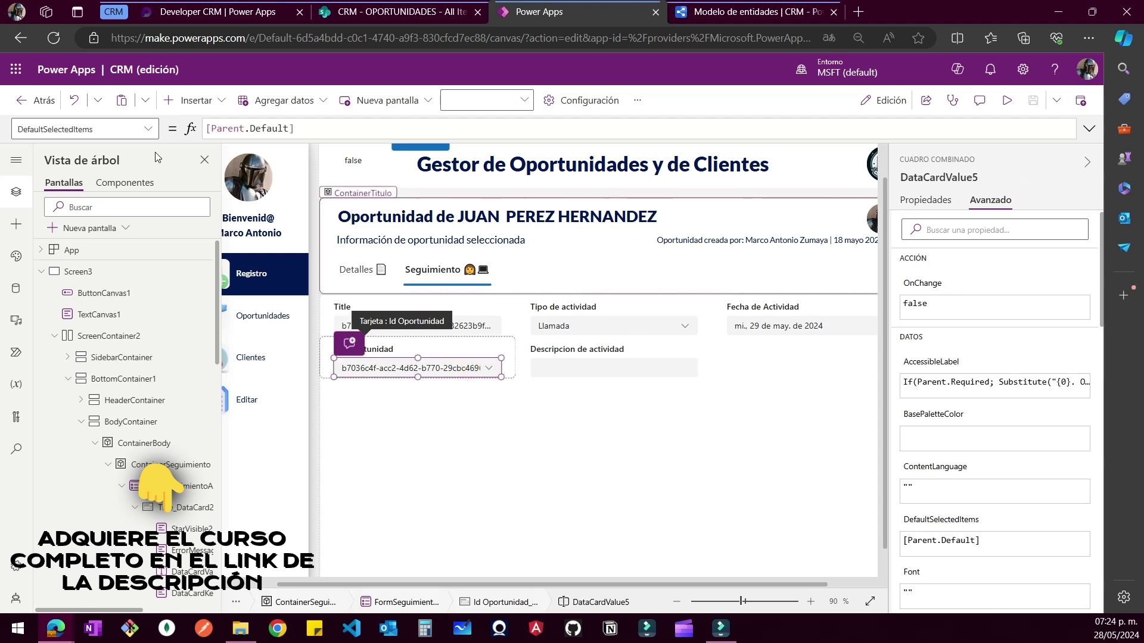
click(323, 126)
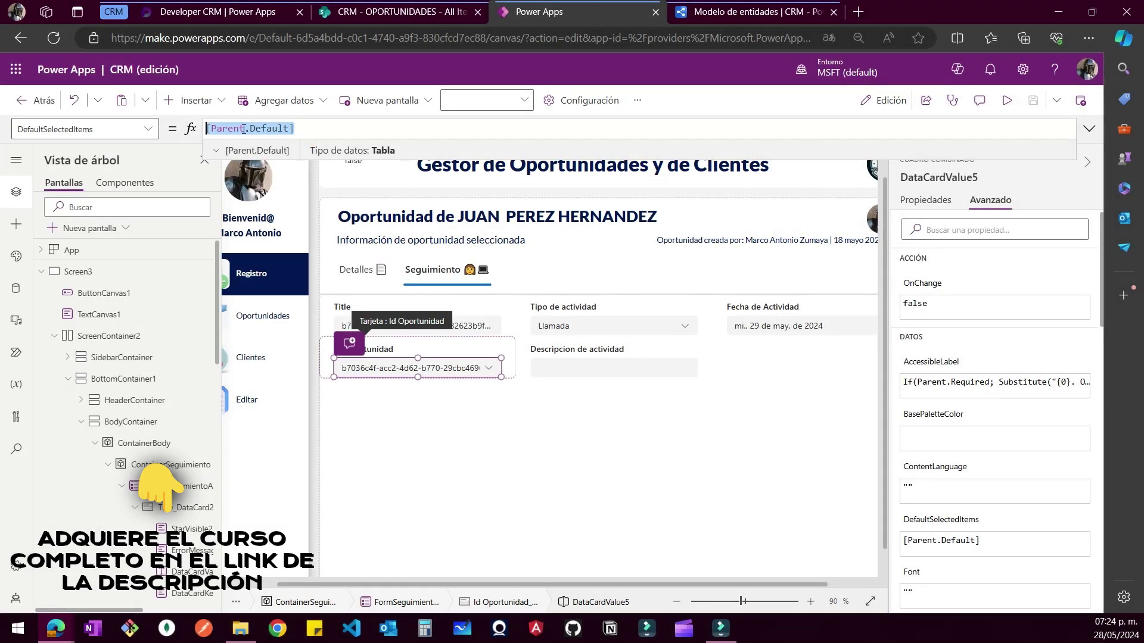
key(Delete)
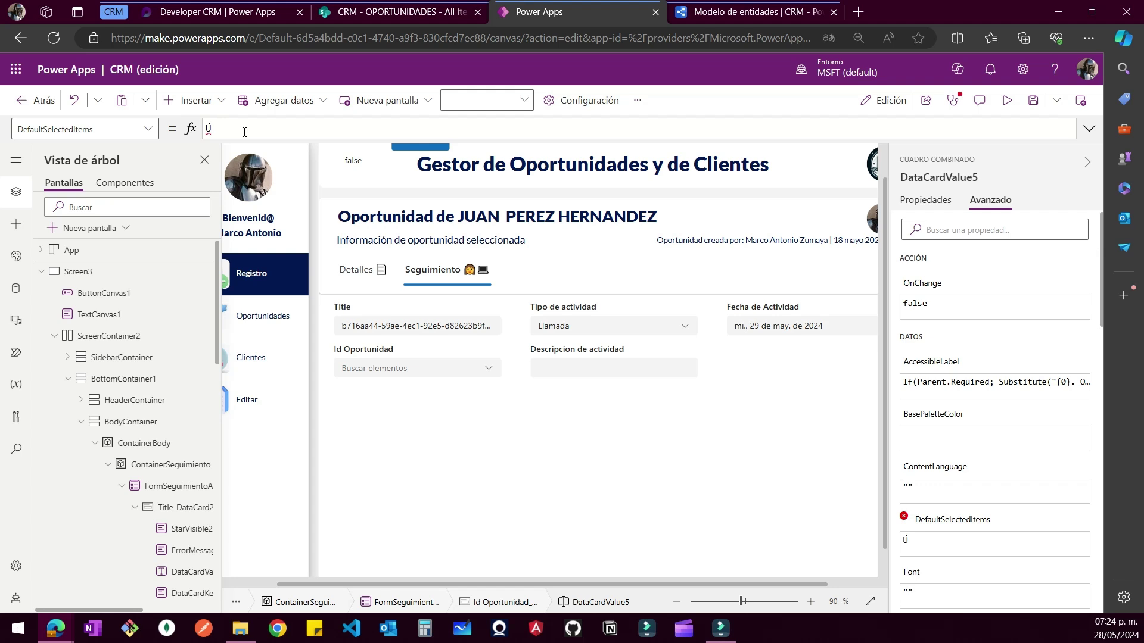
key(BackSpace)
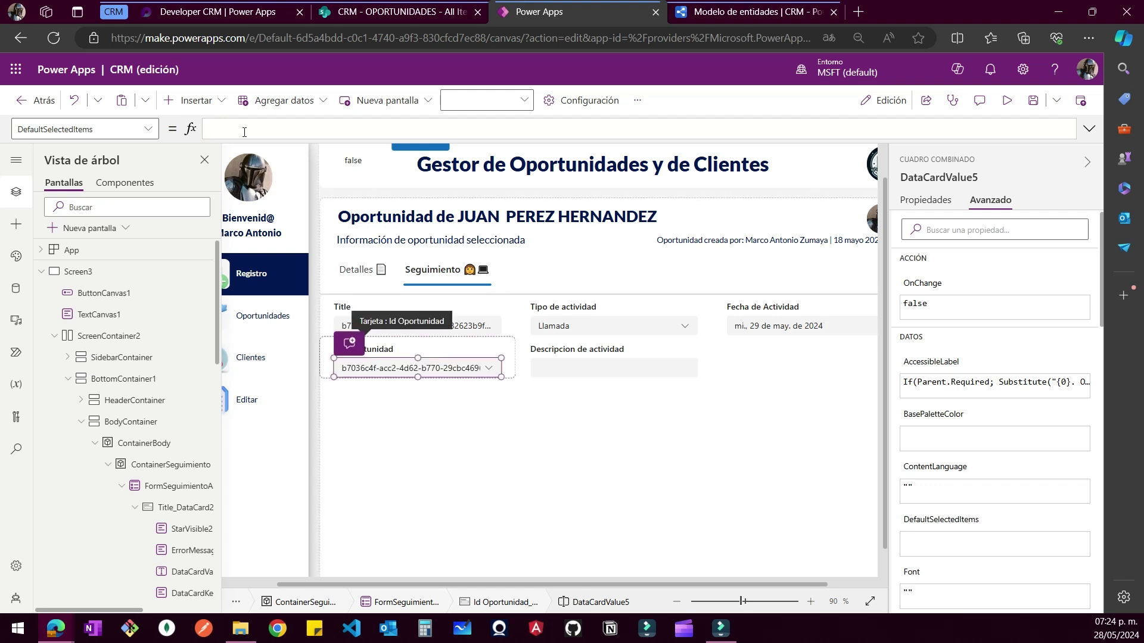
text([Parent.Default])
text(//)
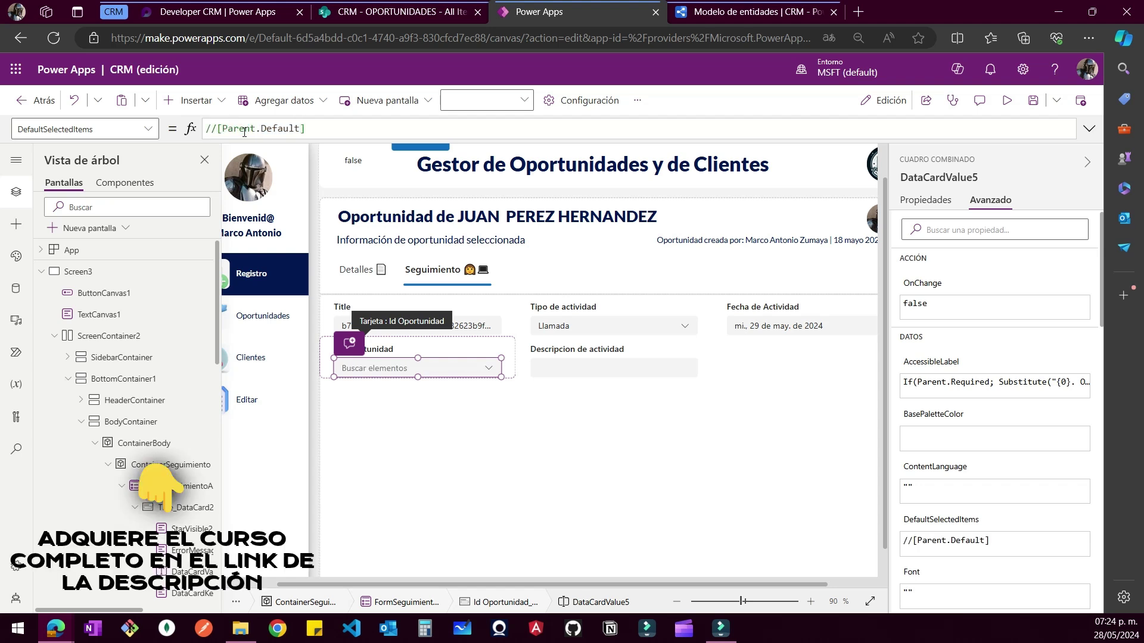
Insert [varItemOportunidad] ahead of the commented-out formula in the combo box's DefaultSelectedItems
key(Left)
key(Left)
key(Left)
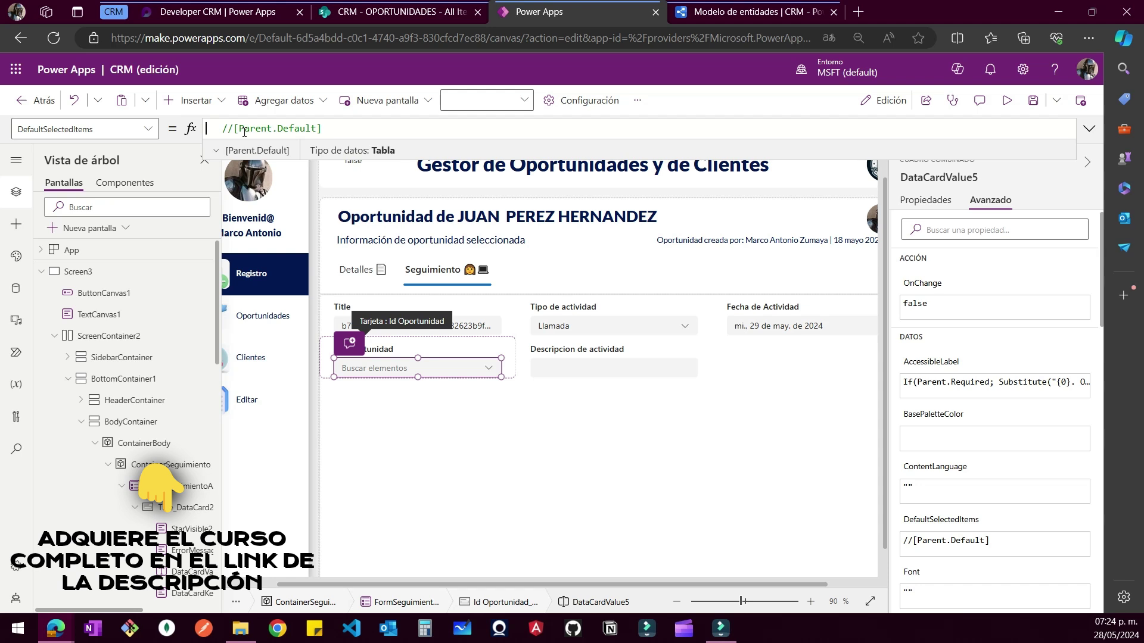
text([])
text(var)
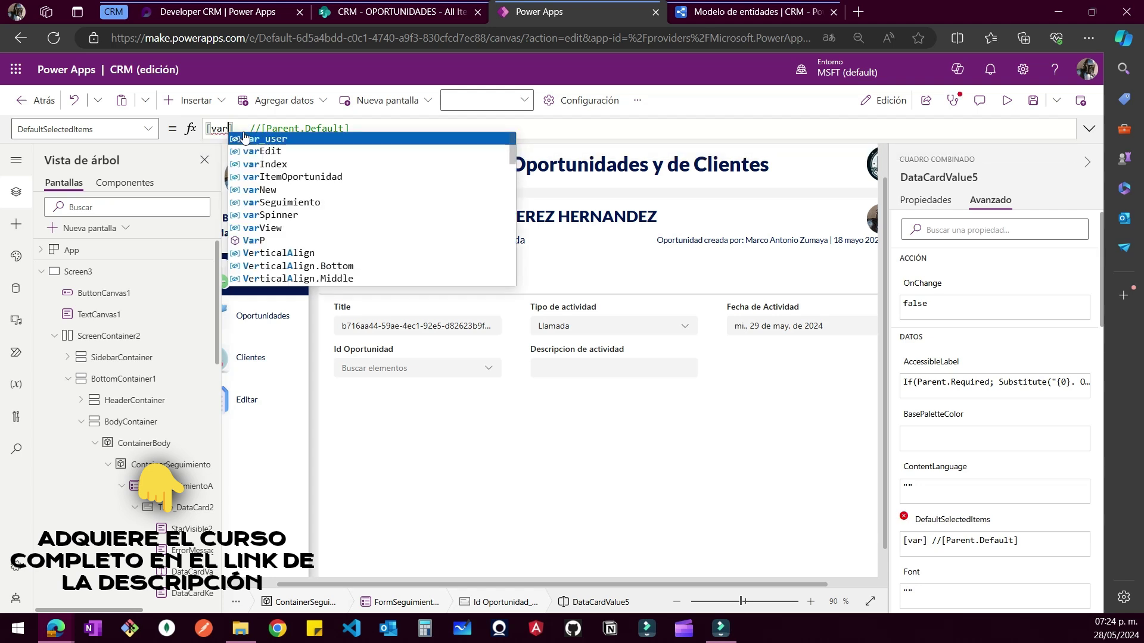
click(275, 176)
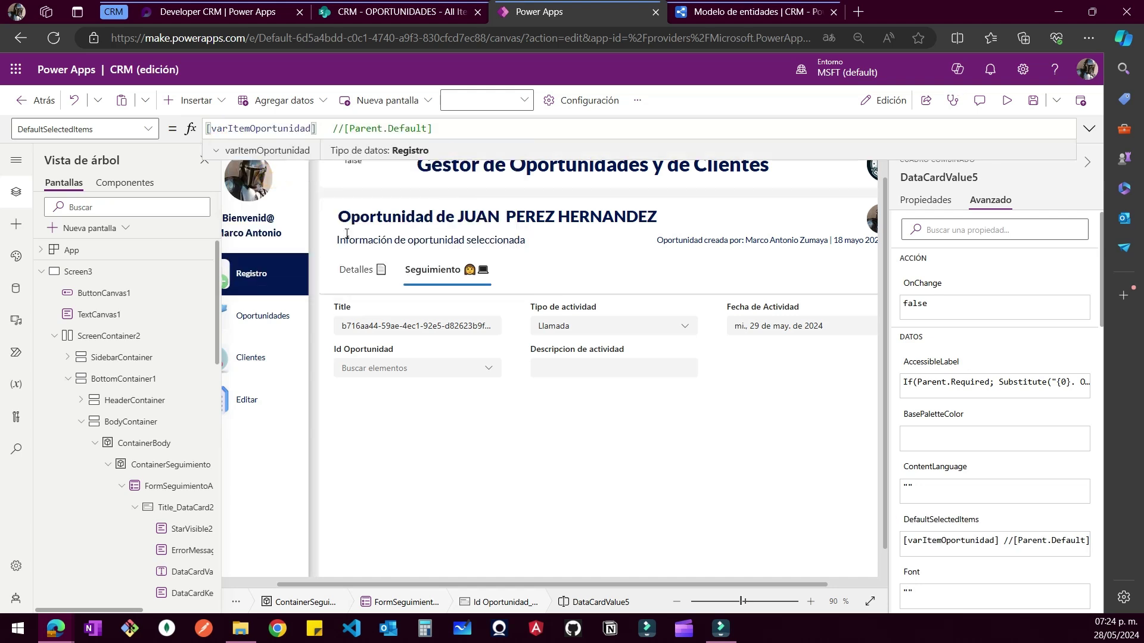
Show the Detalles form on the canvas and look up its Item property by searching for "ite"
click(374, 272)
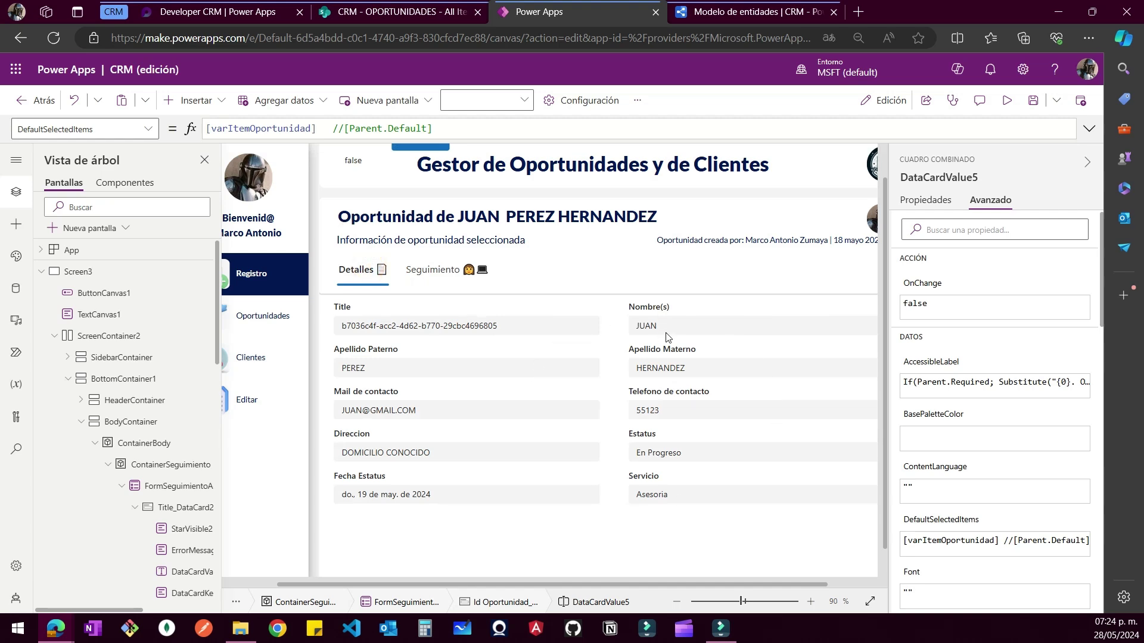
scroll(664, 345, down, 3)
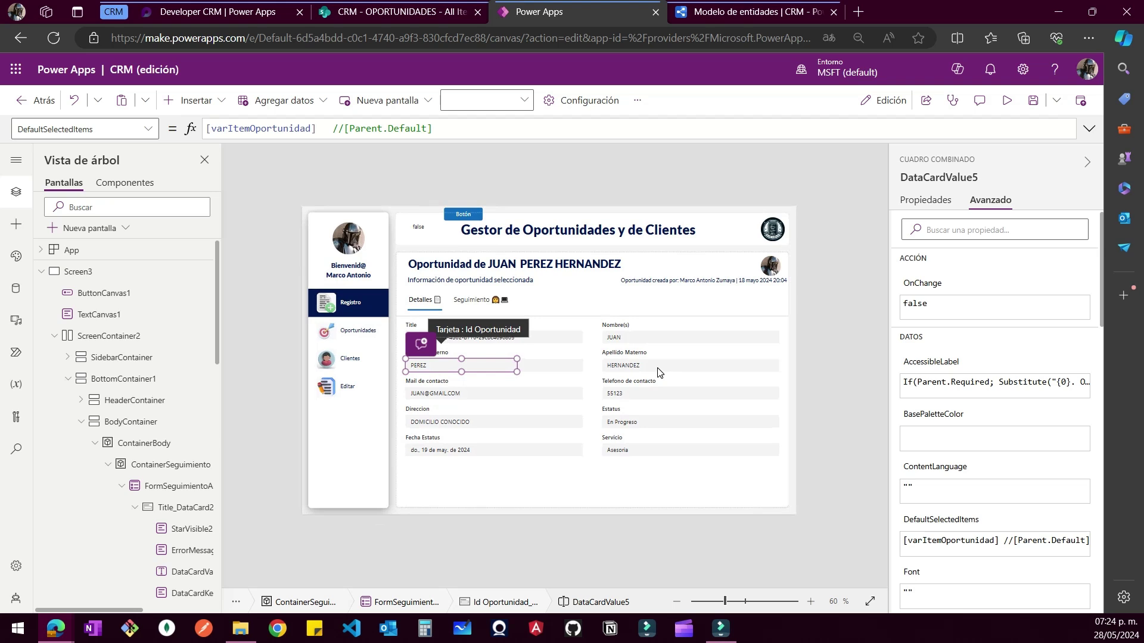
scroll(694, 500, up, 1)
click(695, 499)
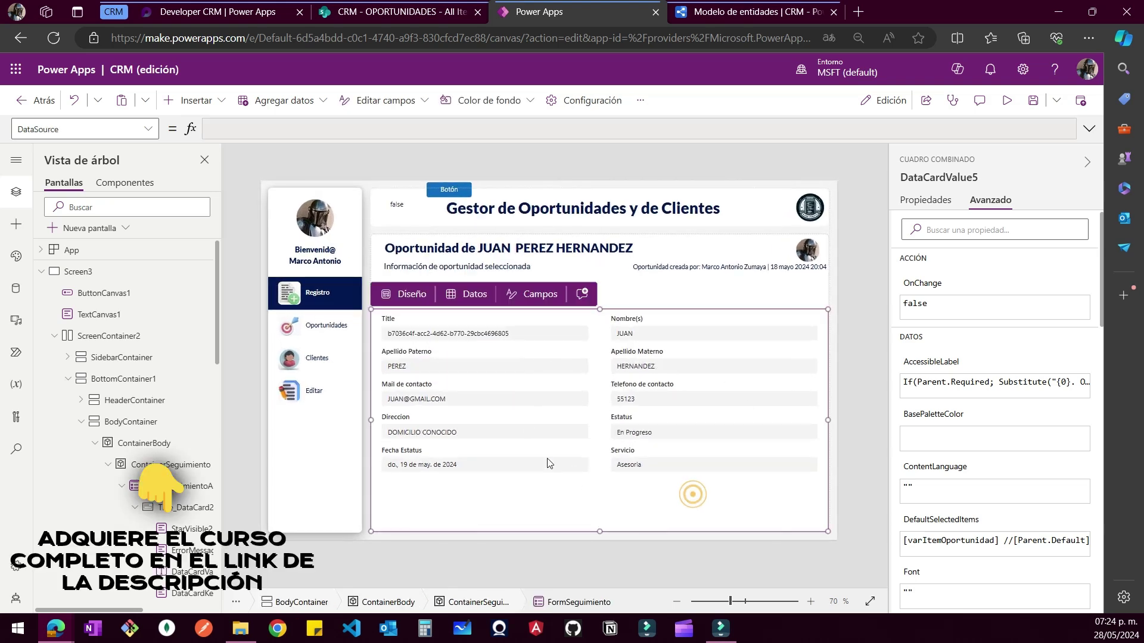
click(898, 229)
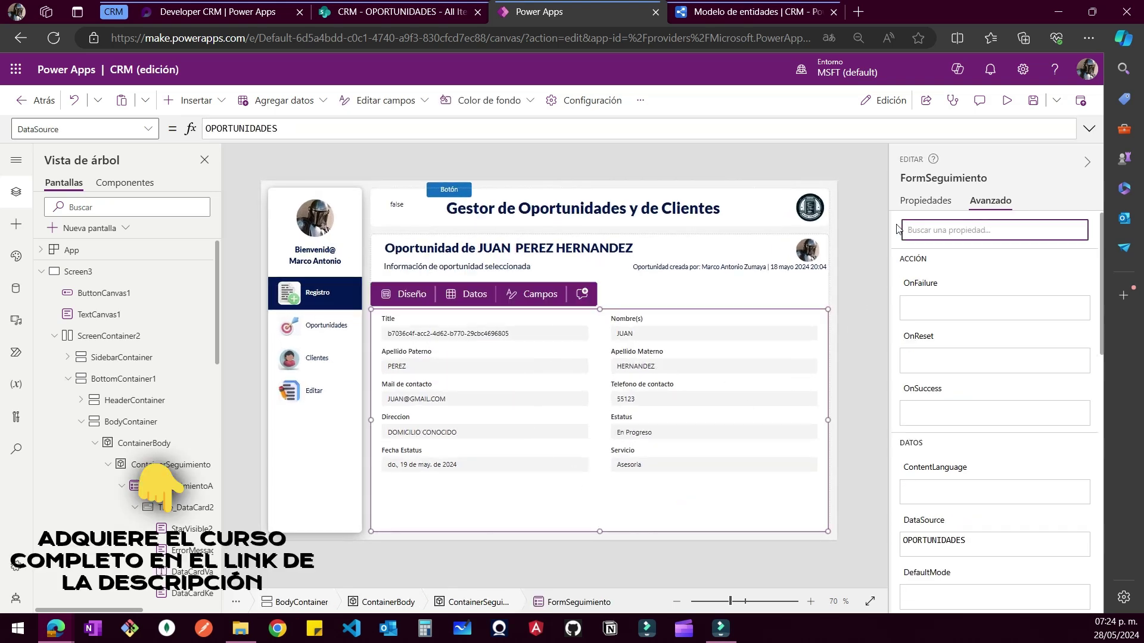
text(ite)
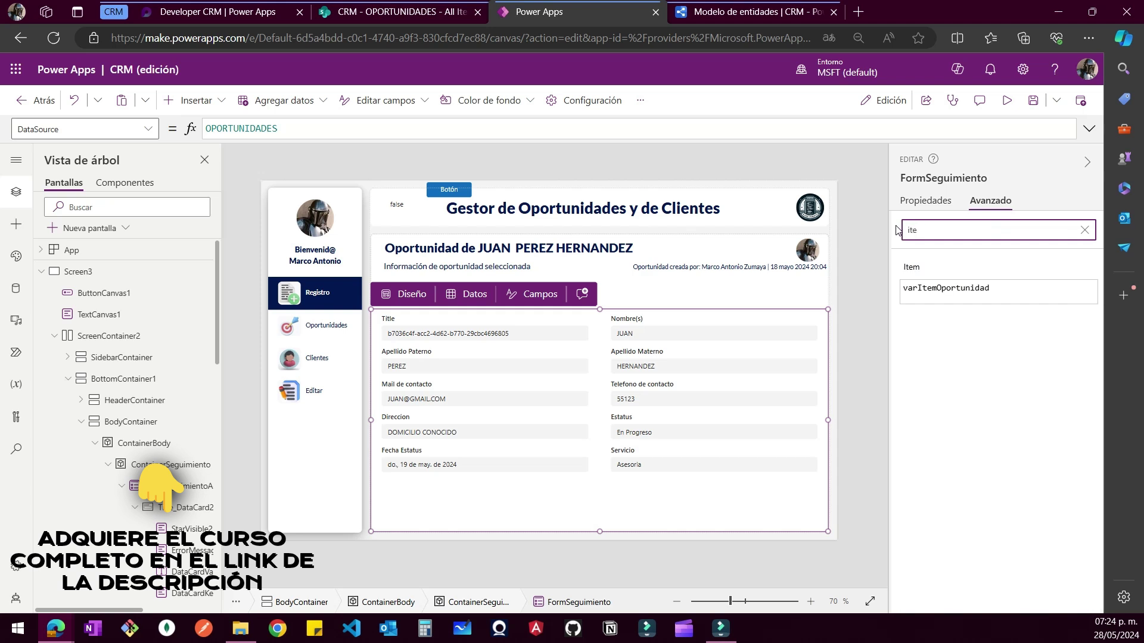
click(915, 267)
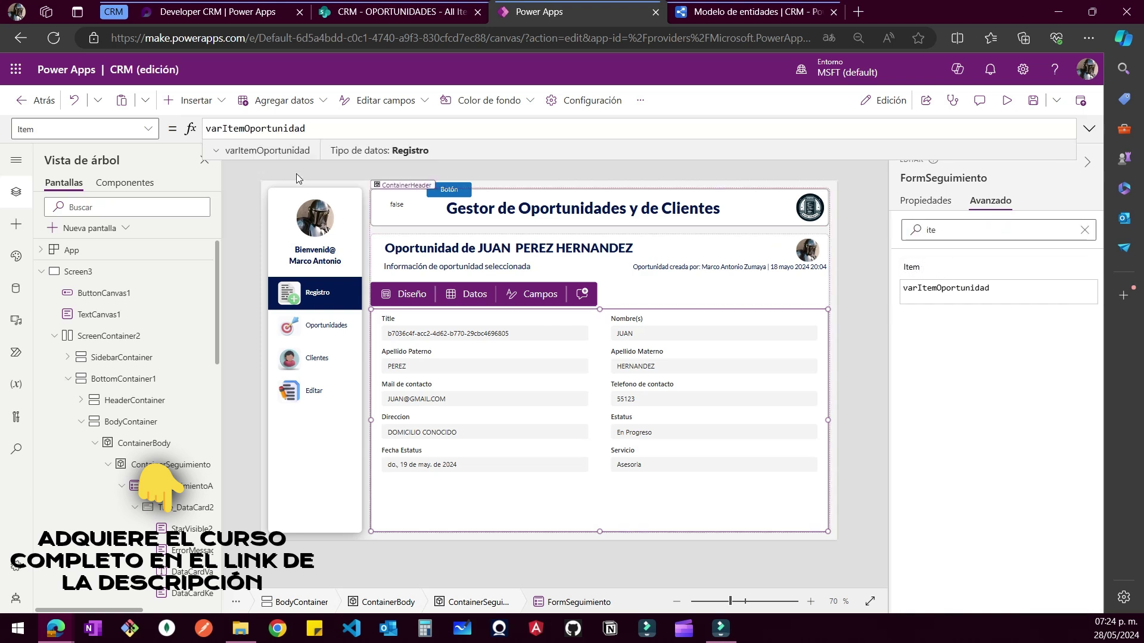
Examine the fields and values stored in the varItemOportunidad record, including Title, Estatus and Servicio, then enlarge the formula editor
double_click(332, 128)
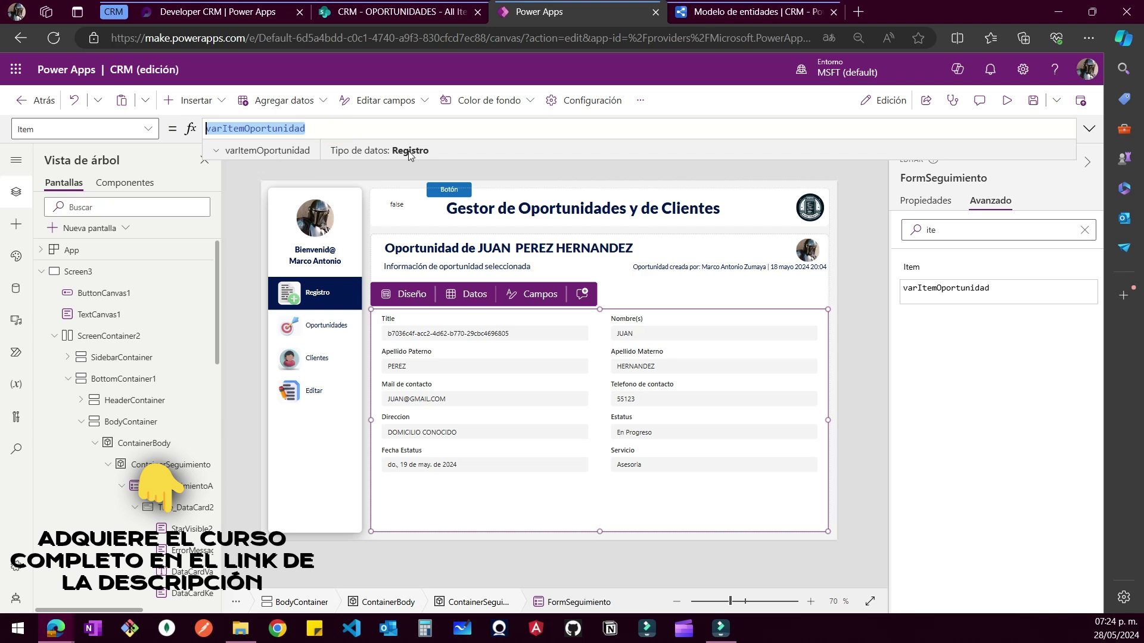
click(216, 151)
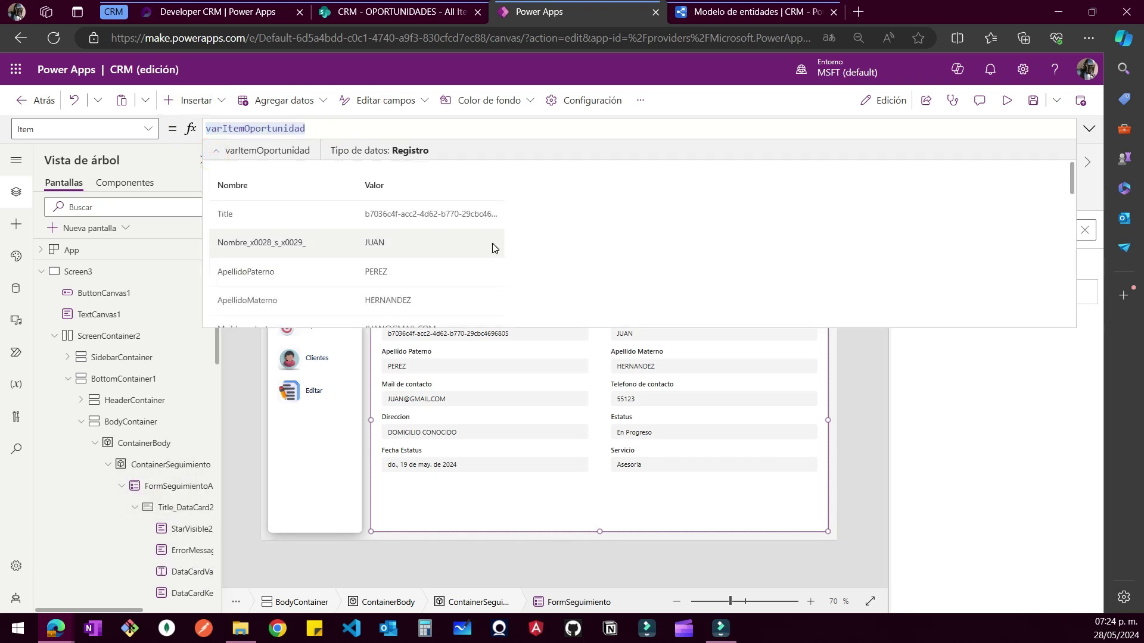
scroll(492, 248, down, 4)
scroll(492, 248, up, 4)
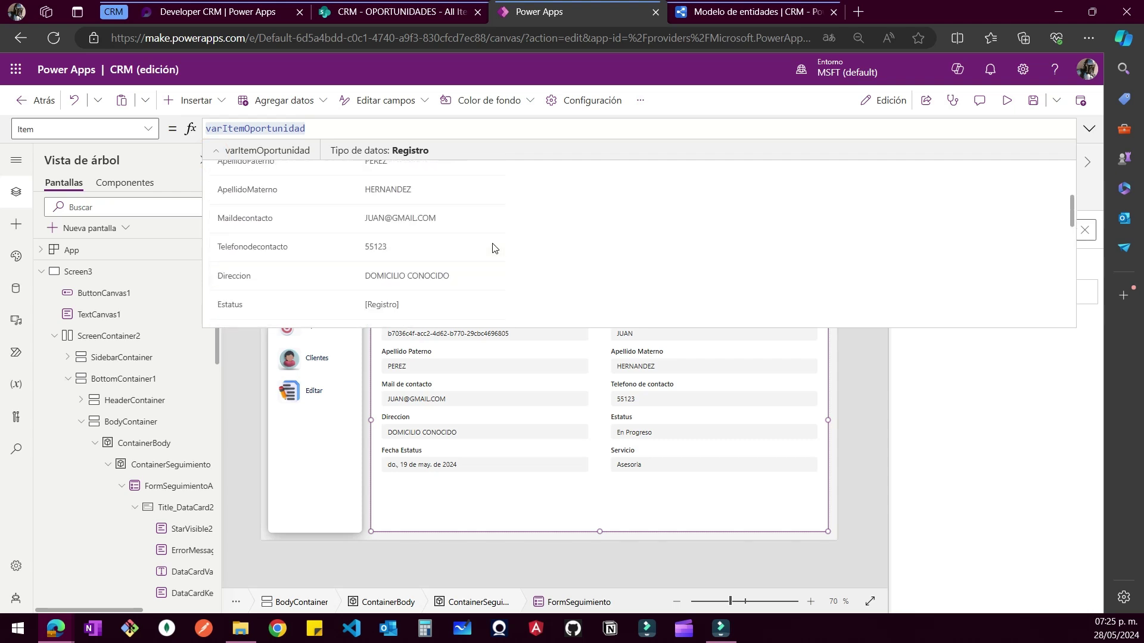
scroll(399, 292, down, 2)
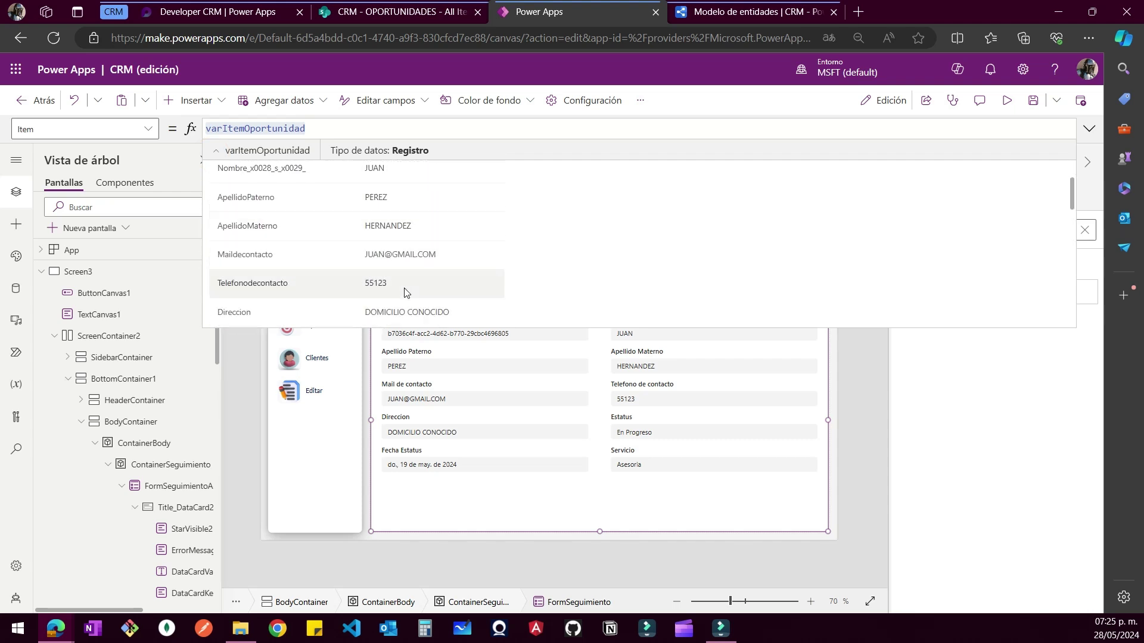
scroll(408, 291, down, 3)
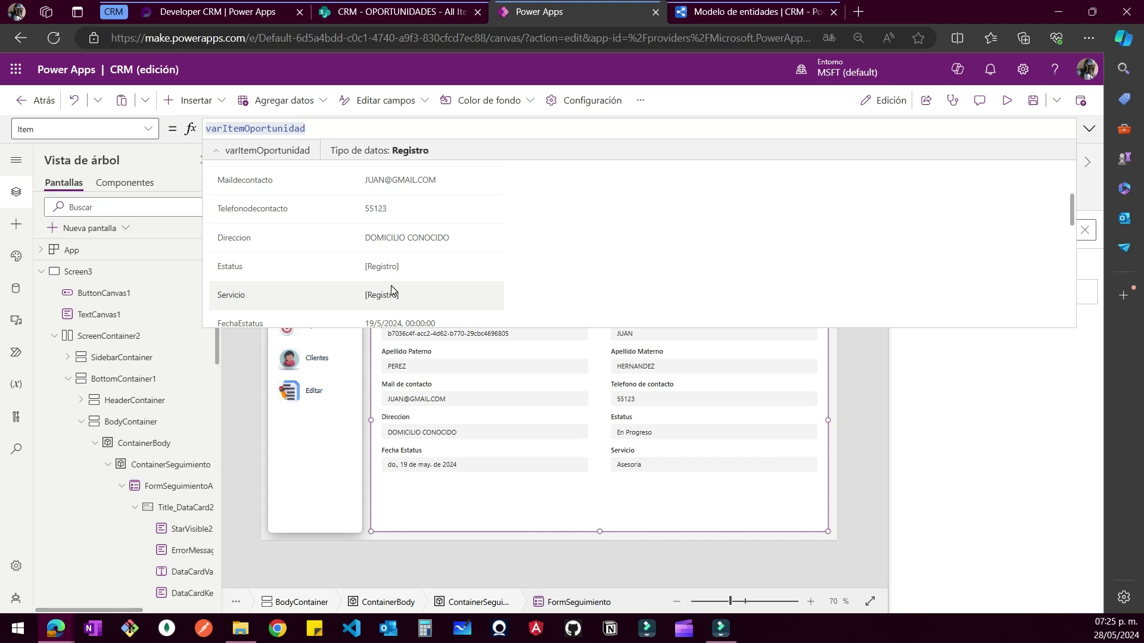
scroll(391, 284, up, 5)
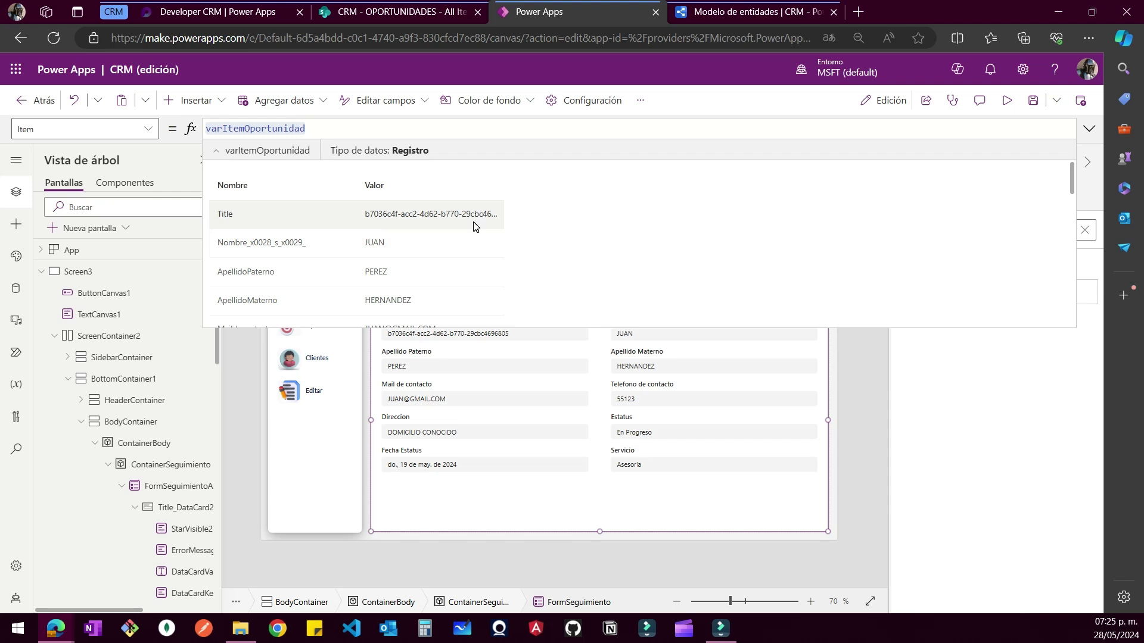
click(1089, 129)
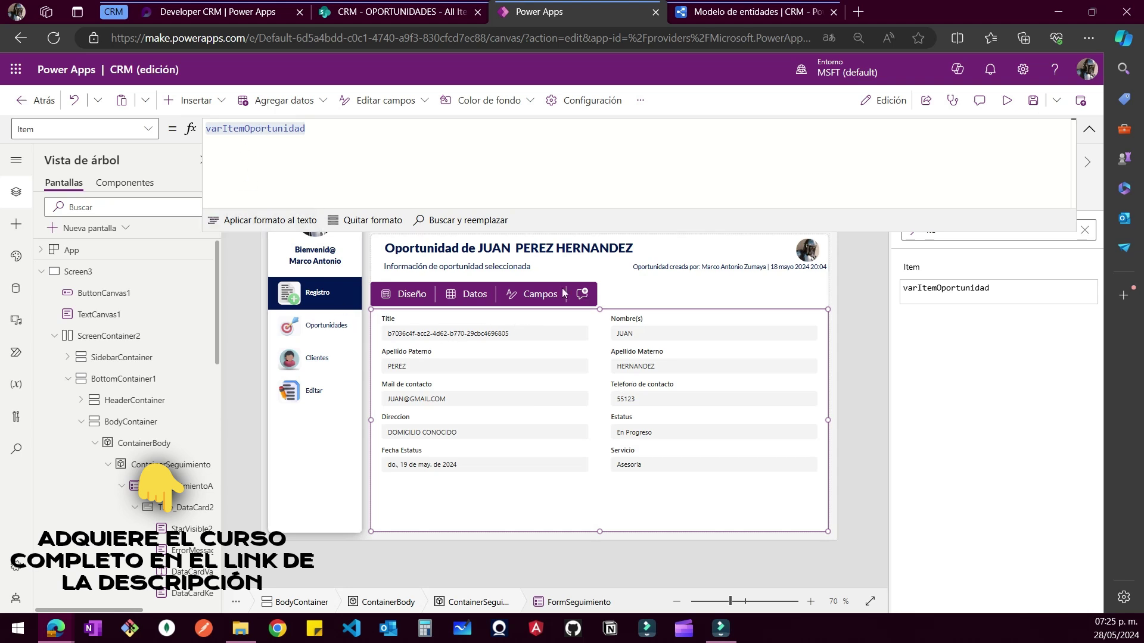
Change the DefaultSelectedItems of Id Oportunidad in the Seguimiento form to [varItemOportunidad.Title] and start the app preview
key(alt)
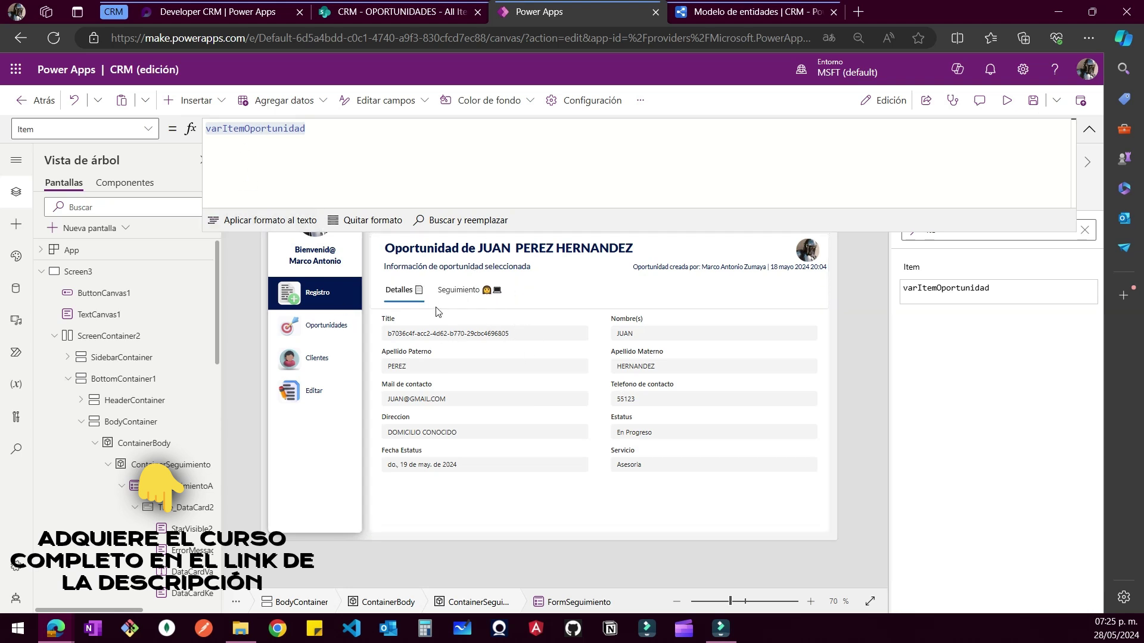
alt+click(456, 290)
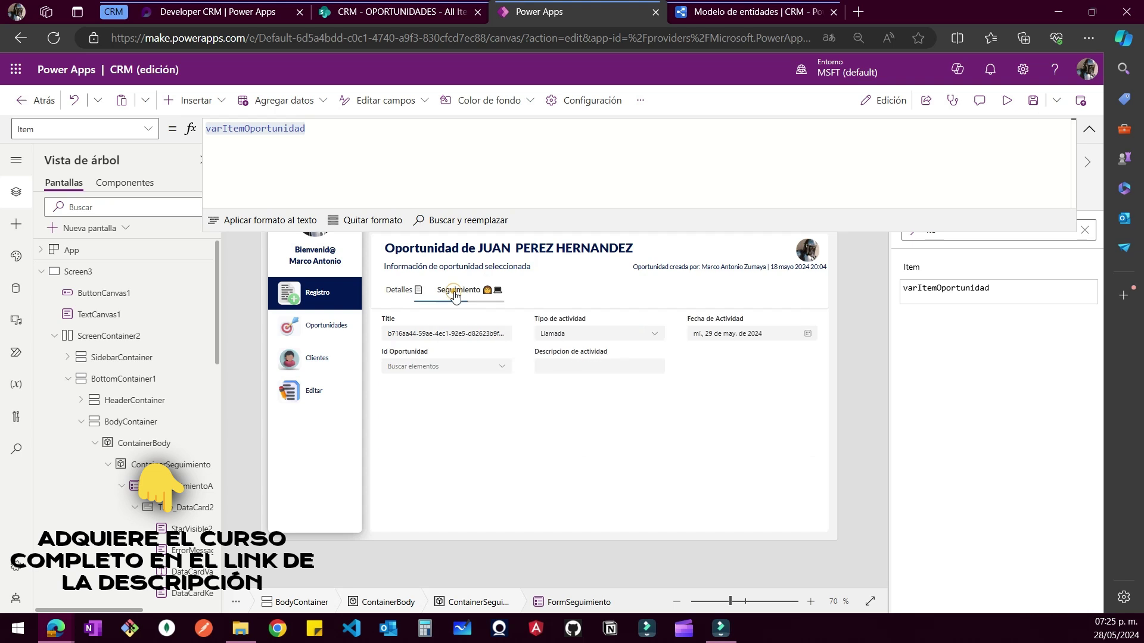
click(500, 373)
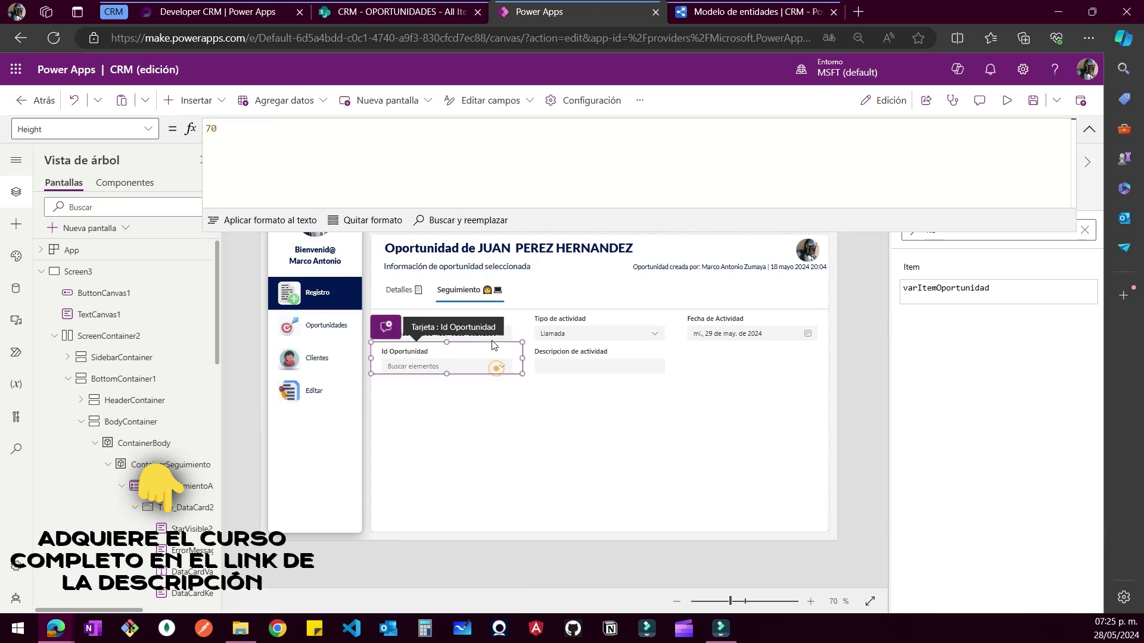
click(460, 370)
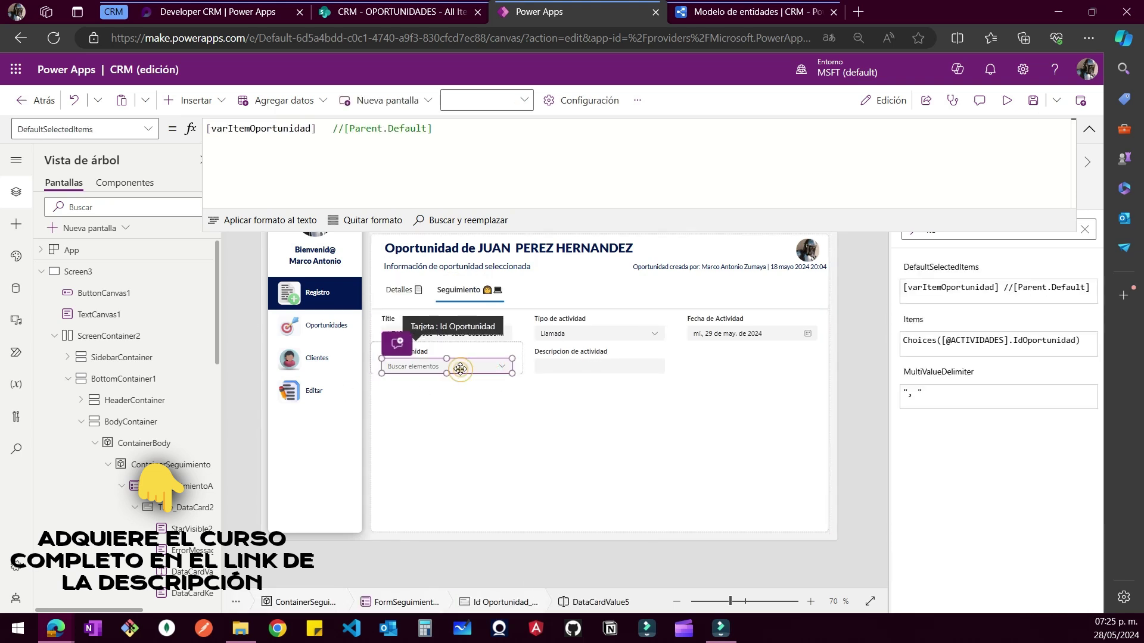
click(311, 129)
text(.Title)
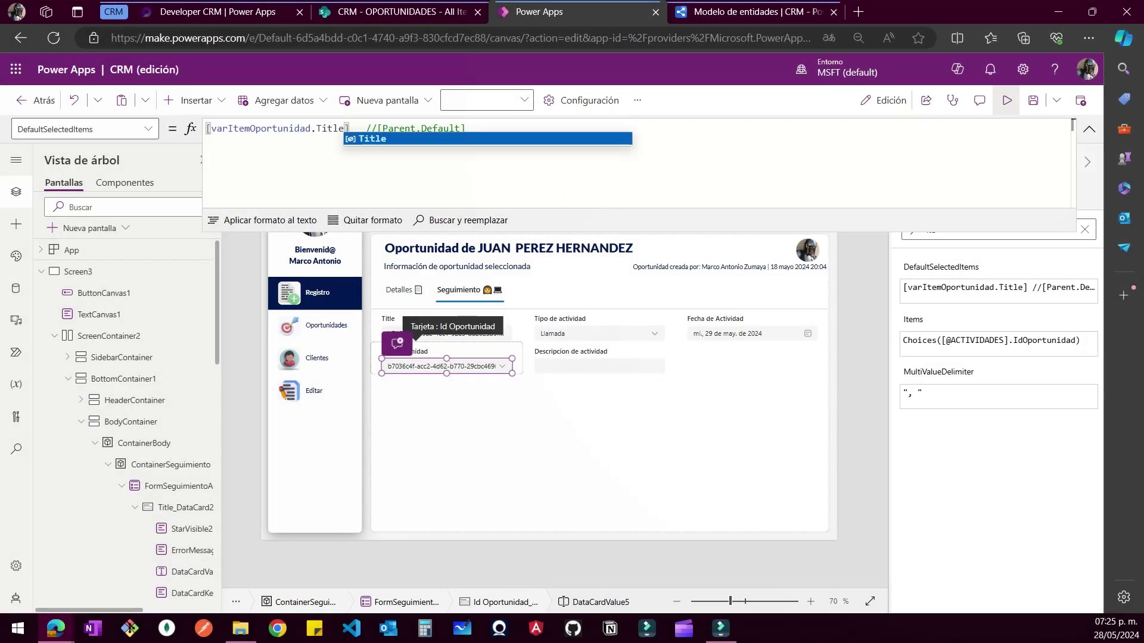
click(1007, 100)
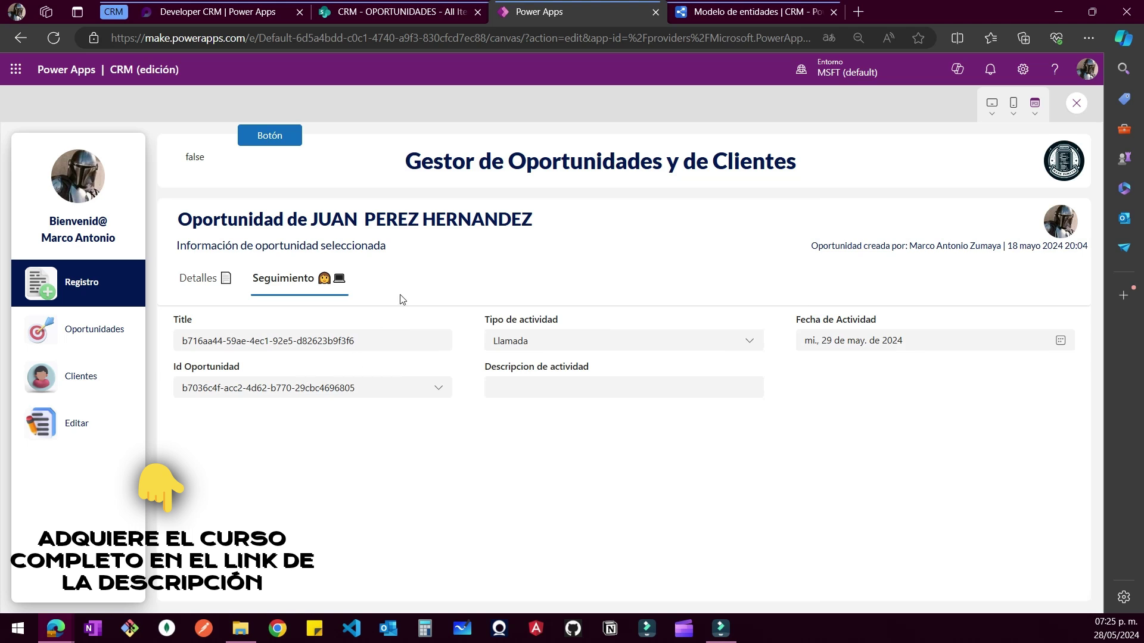
Compare the Title under Detalles with the Id Oportunidad under Seguimiento for the selected opportunity in the preview
drag(192, 220, 419, 220)
click(209, 275)
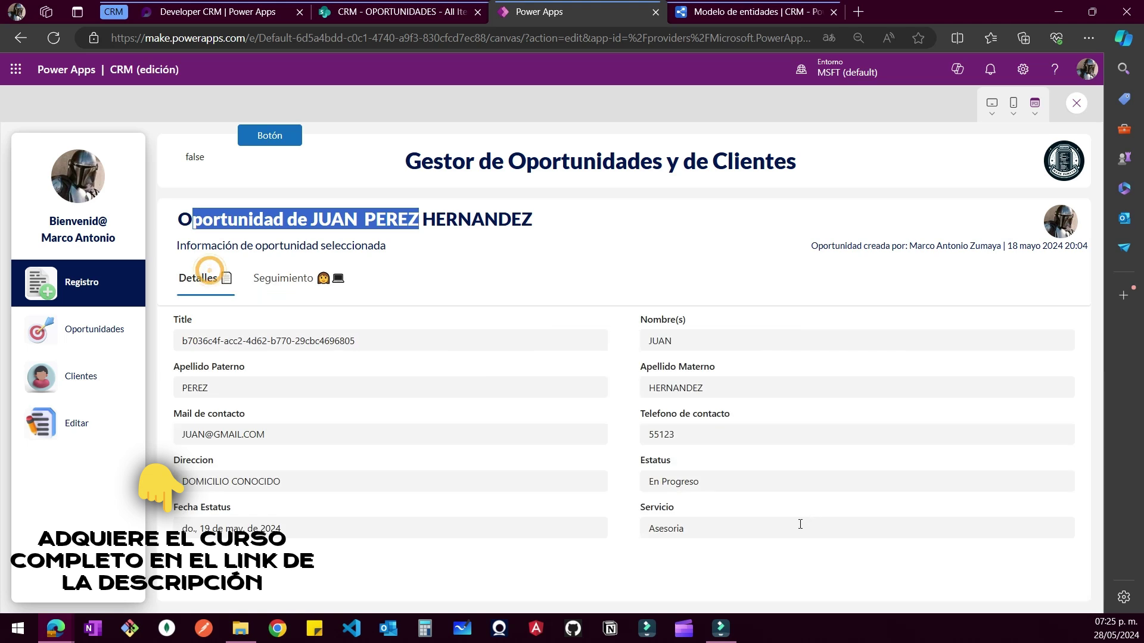
drag(809, 522, 585, 534)
click(265, 279)
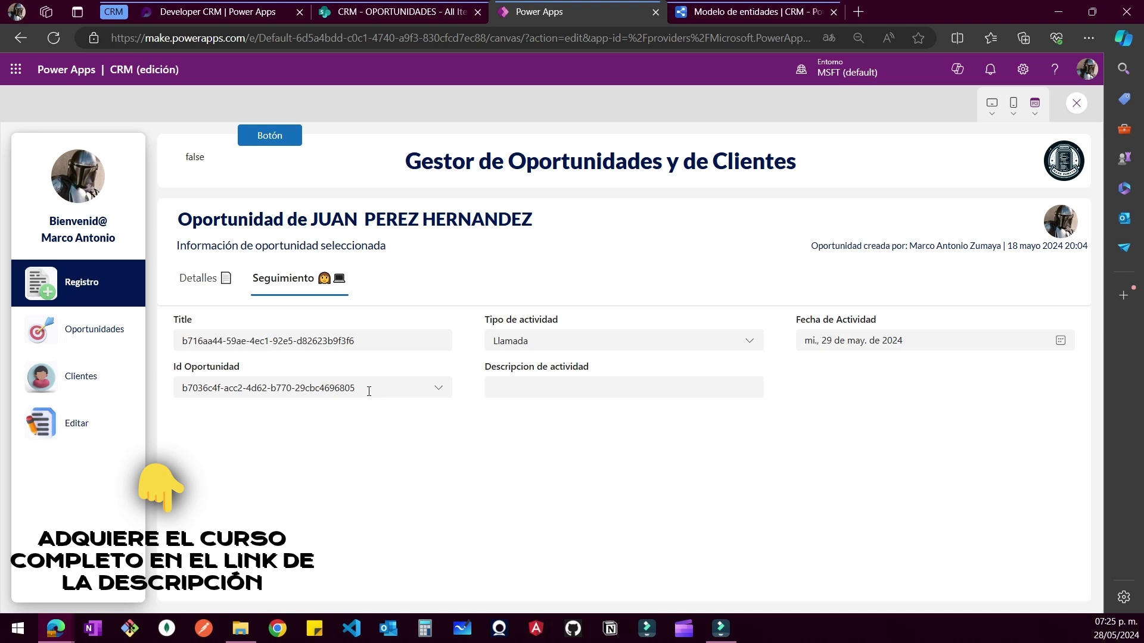
Open the Oportunidades board, reopen the Asesoria opportunity in En Progreso to check its Seguimiento form, and return to the editor
click(78, 338)
click(113, 281)
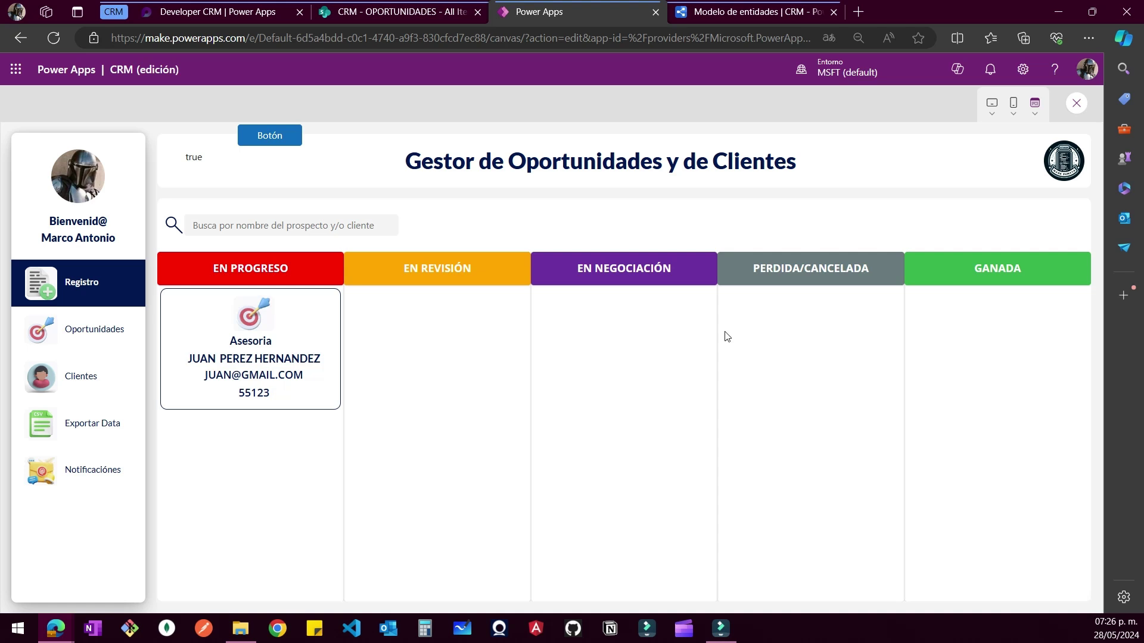
click(300, 339)
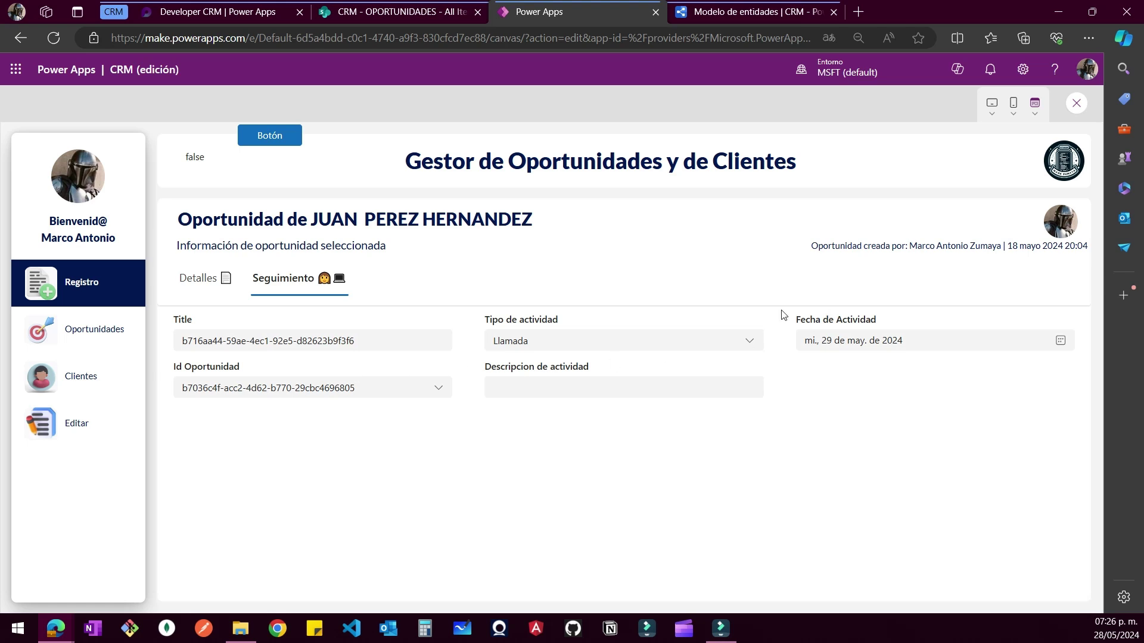
click(1076, 105)
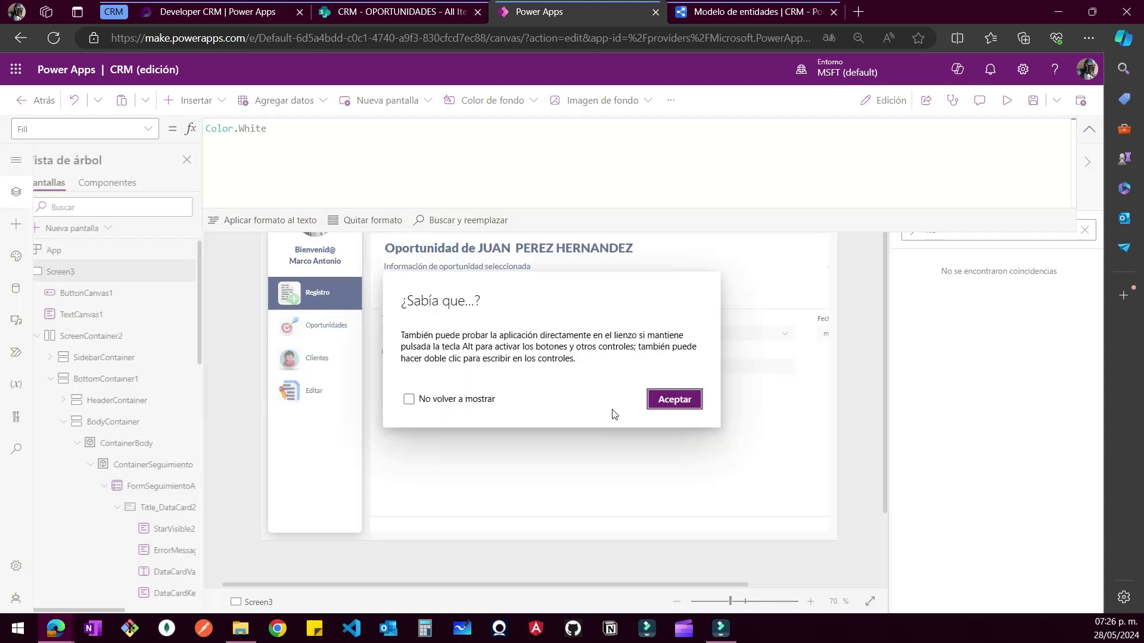
click(671, 399)
Set the Visible property of the Id Oportunidad card in the Seguimiento form to false and collapse the formula editor
click(463, 352)
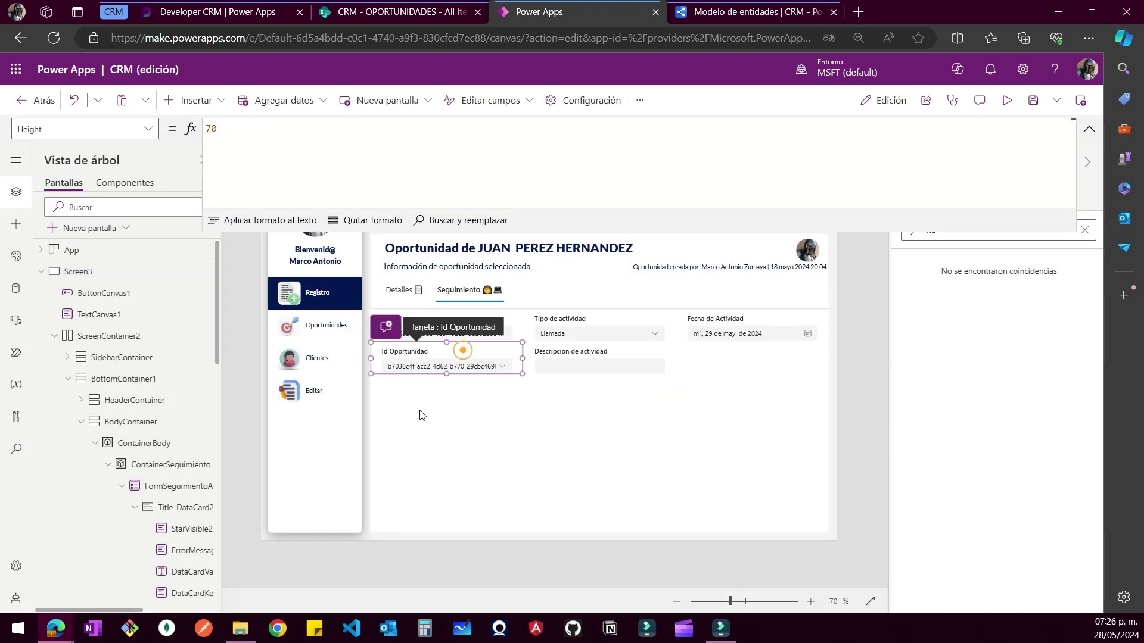
click(62, 126)
text(V)
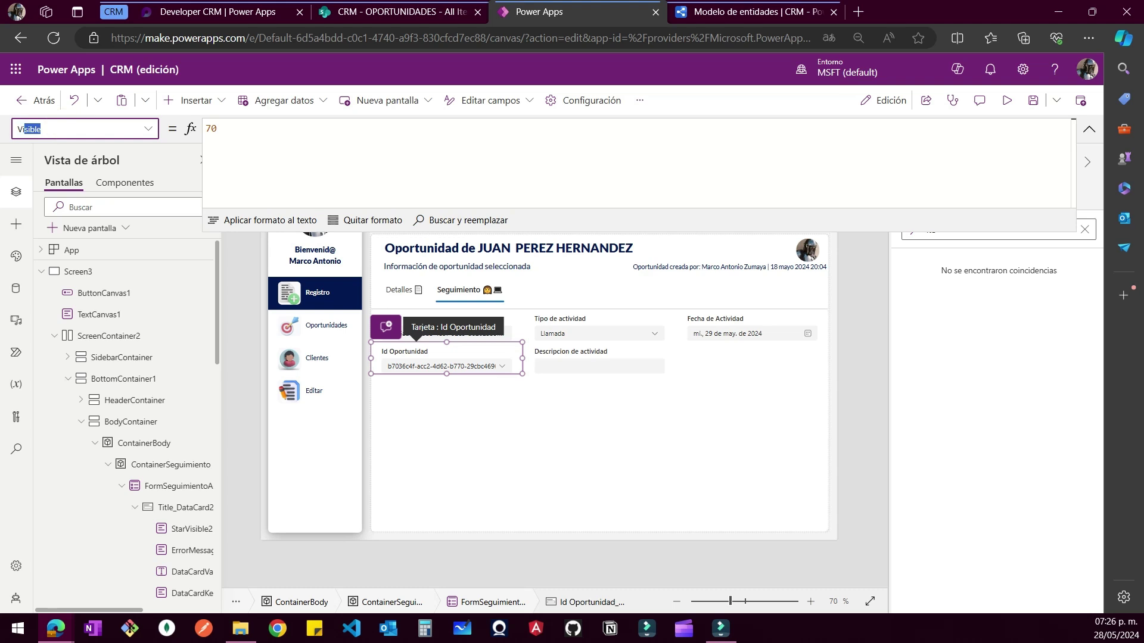
text(is)
key(Return)
key(ctrl+a)
text(false)
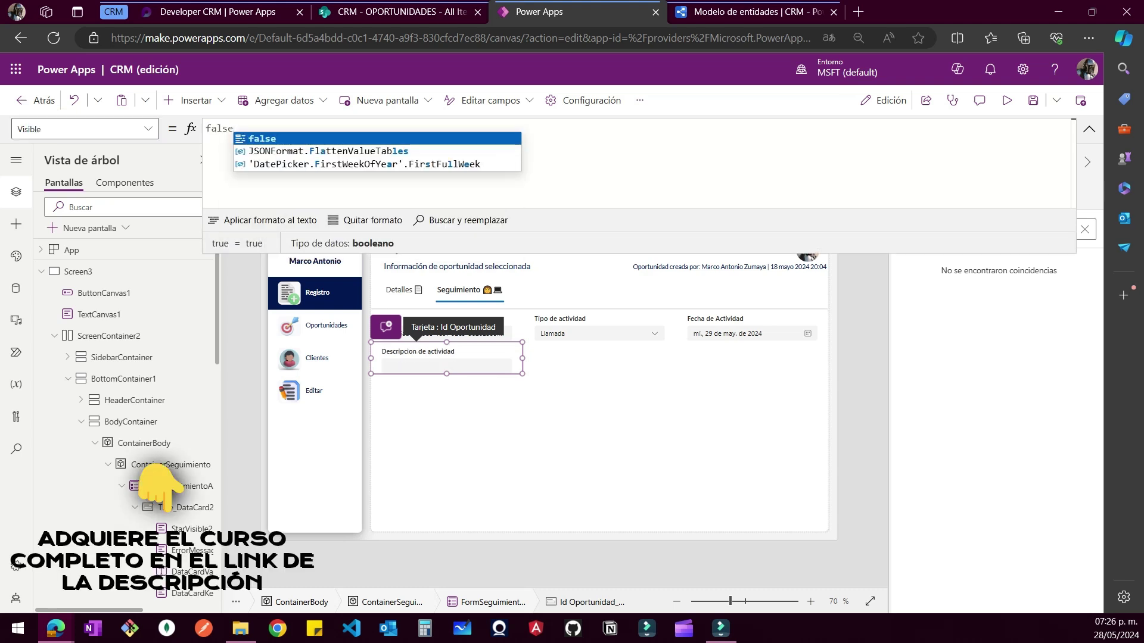
click(1092, 134)
click(774, 160)
Hide the Title card of the Seguimiento form by setting its Visible property to false
click(447, 326)
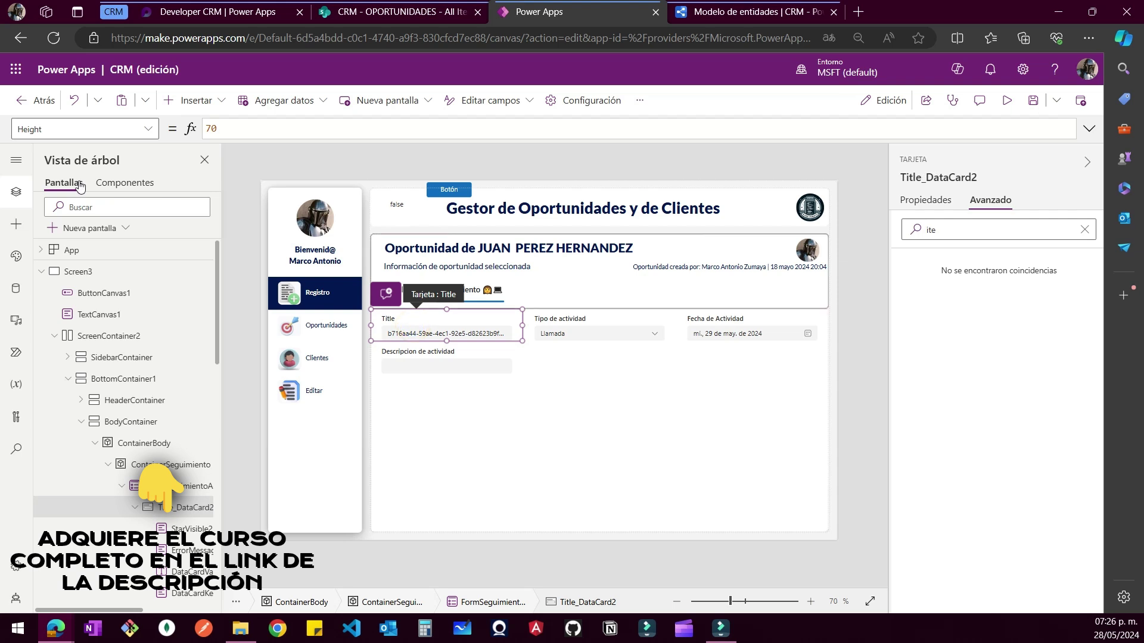
click(80, 129)
text(vids)
text(Visible)
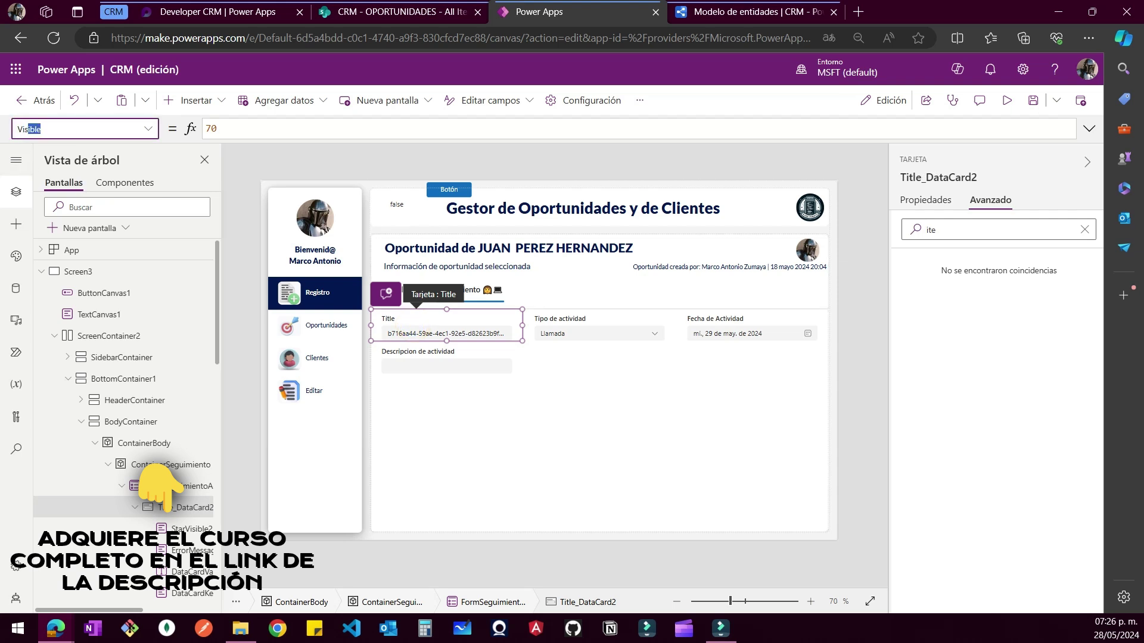
key(Return)
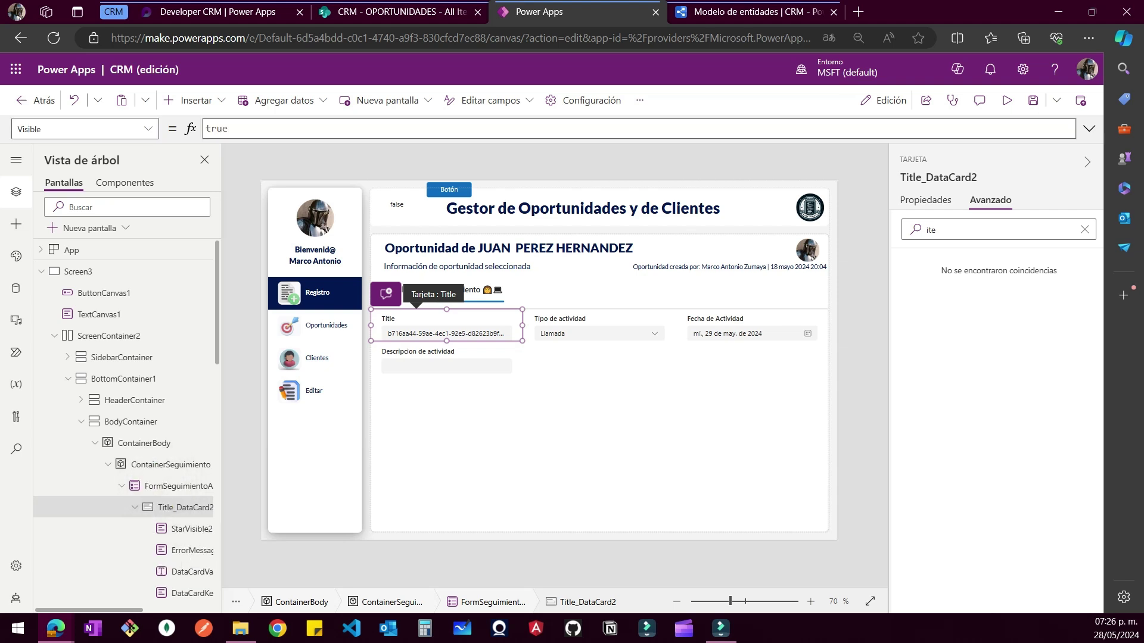
click(262, 130)
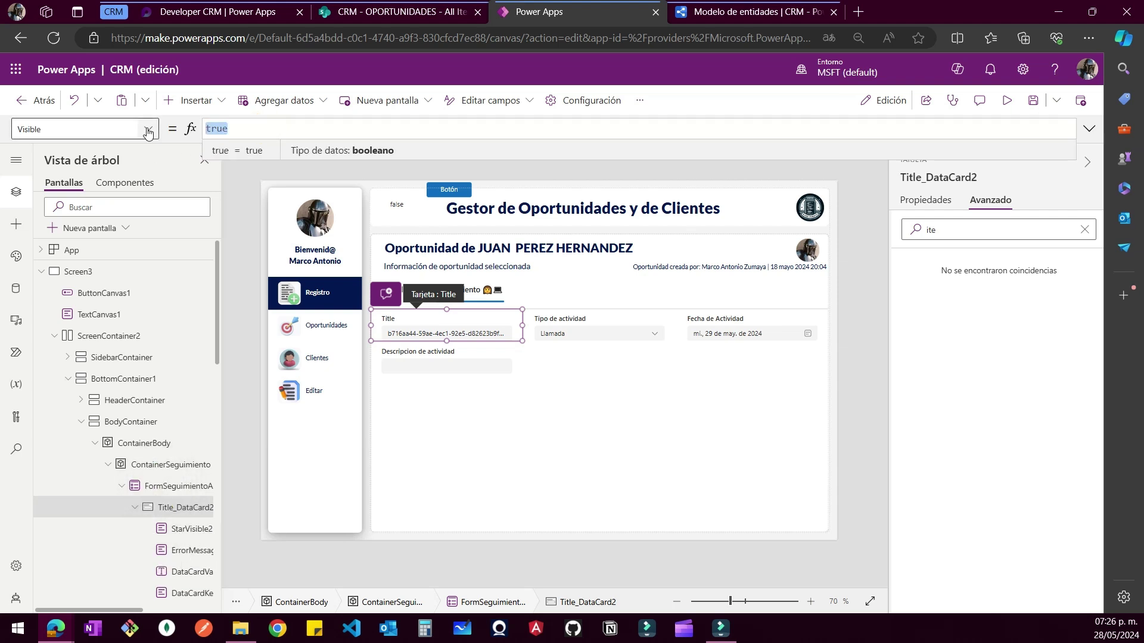
text(false)
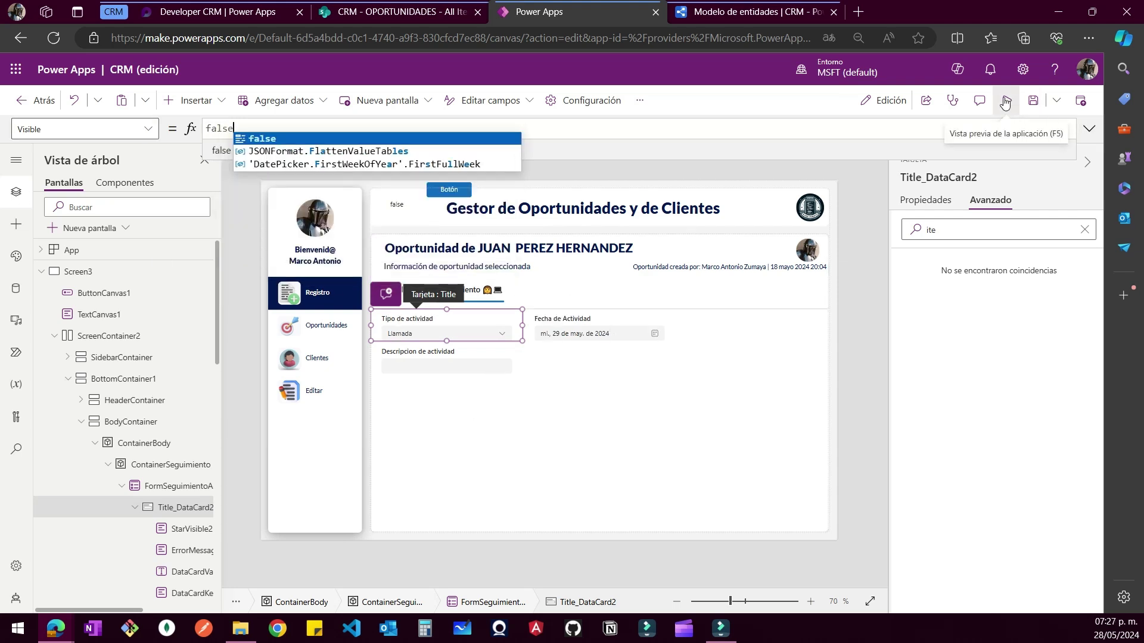
Review the clientes, actividades and contacto tables in the dbdiagram.io entity model, then switch back to Power Apps
click(671, 23)
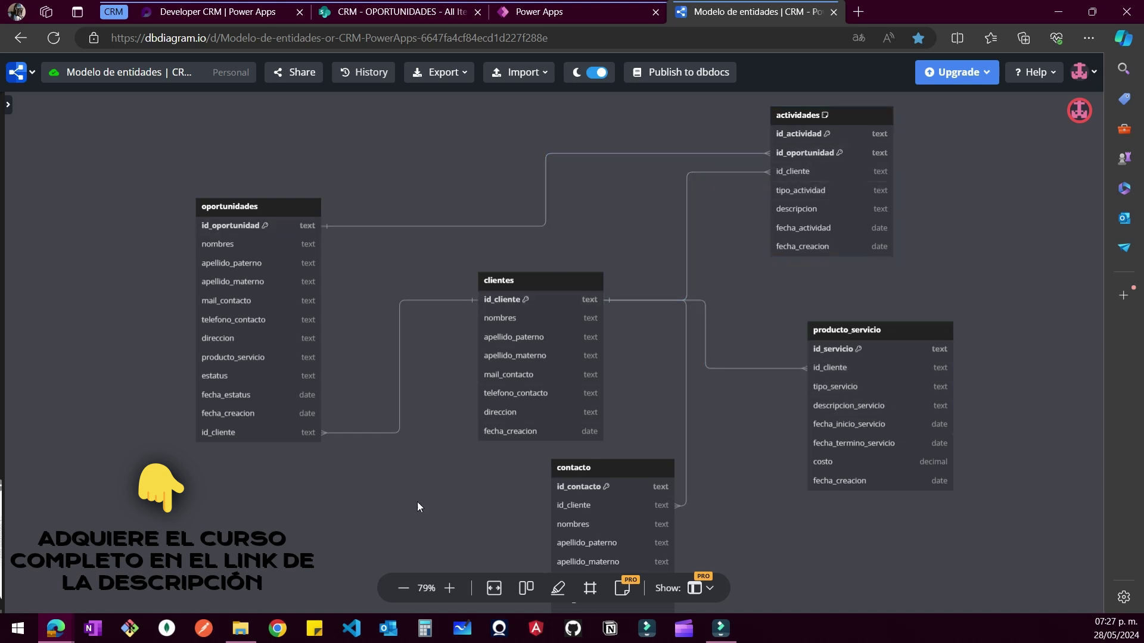
click(598, 375)
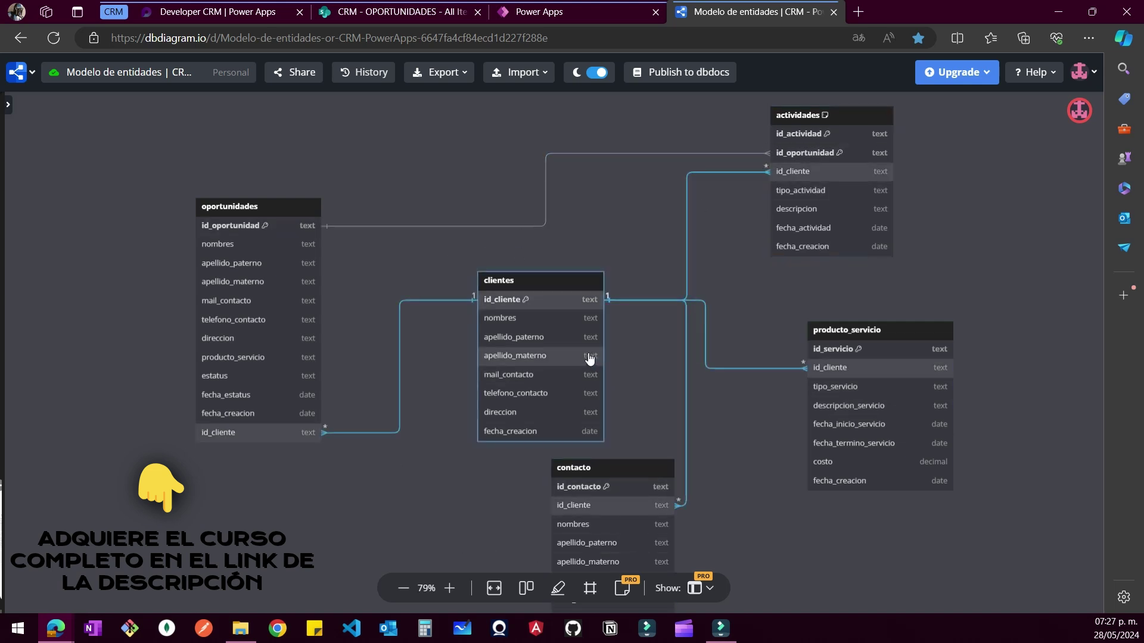
click(808, 151)
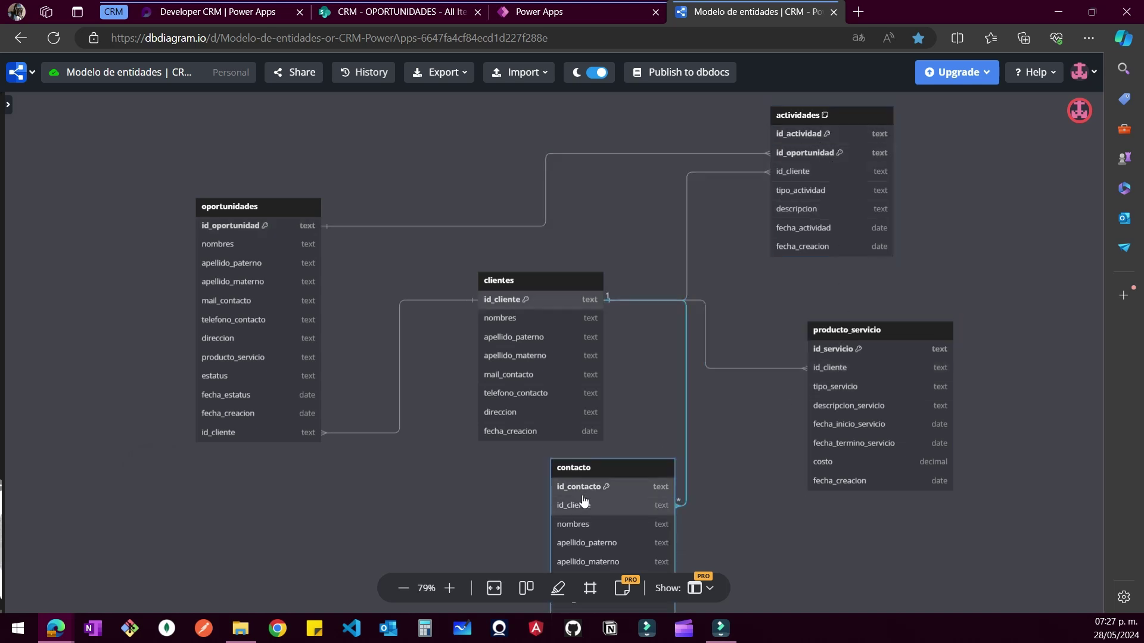
click(525, 12)
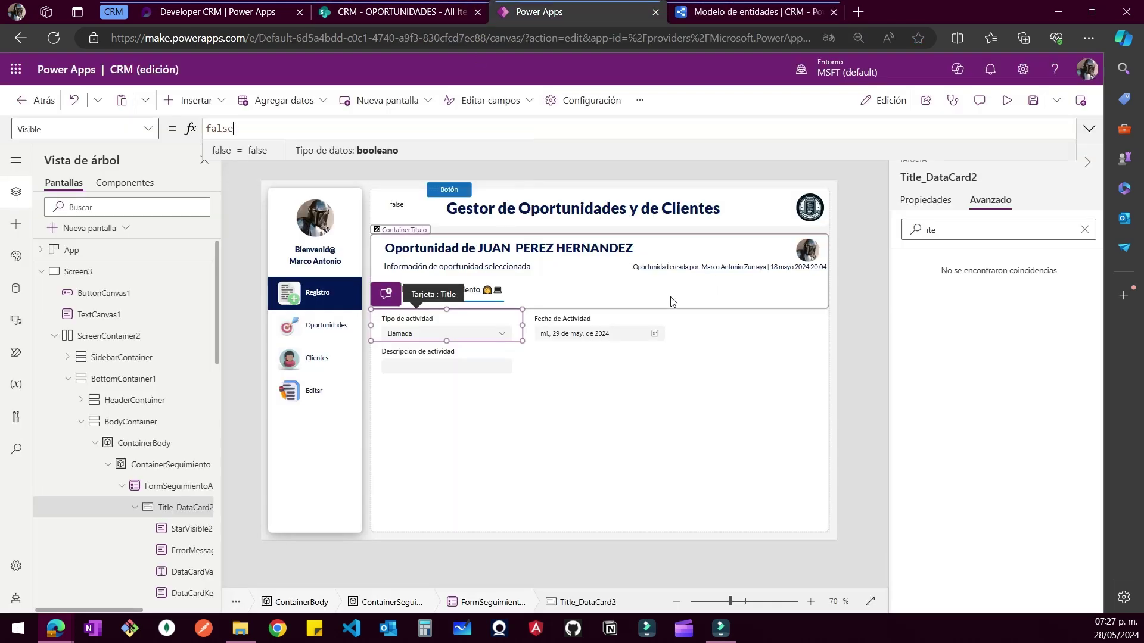
Preview the Seguimiento form with its Tipo de actividad, Fecha de Actividad and Descripcion de actividad fields, then return to the editor
click(1006, 101)
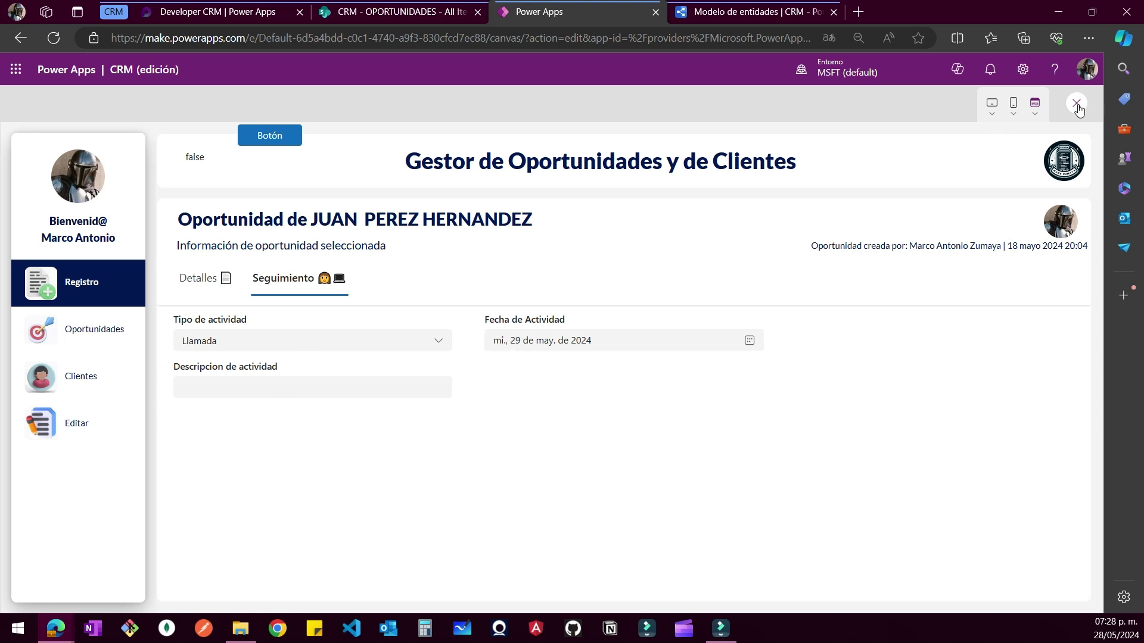
key(Escape)
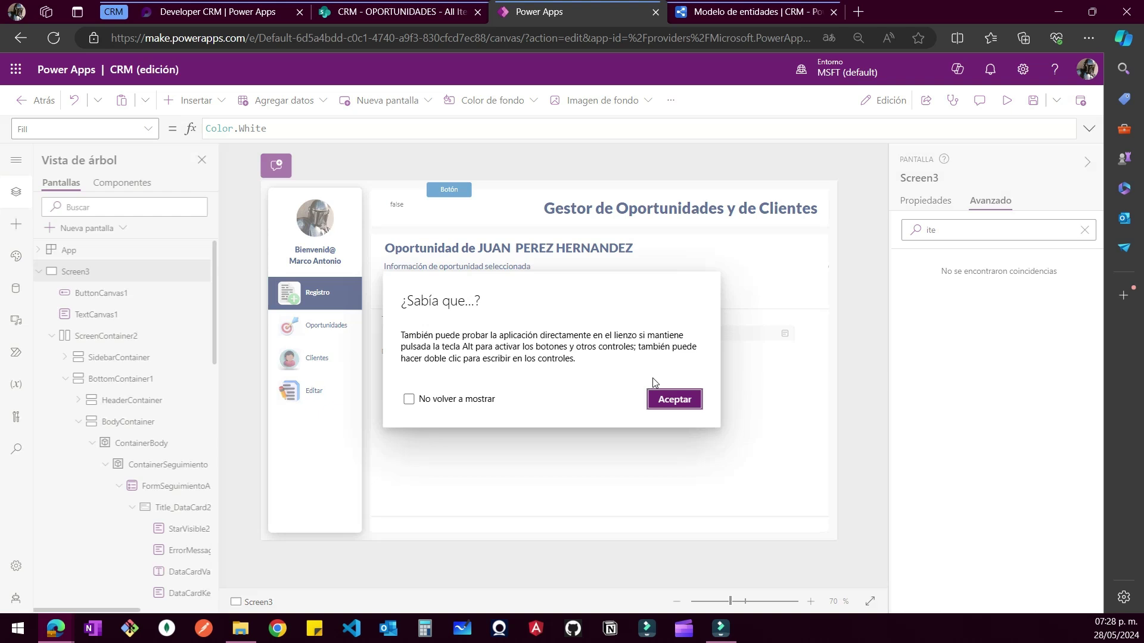
click(672, 400)
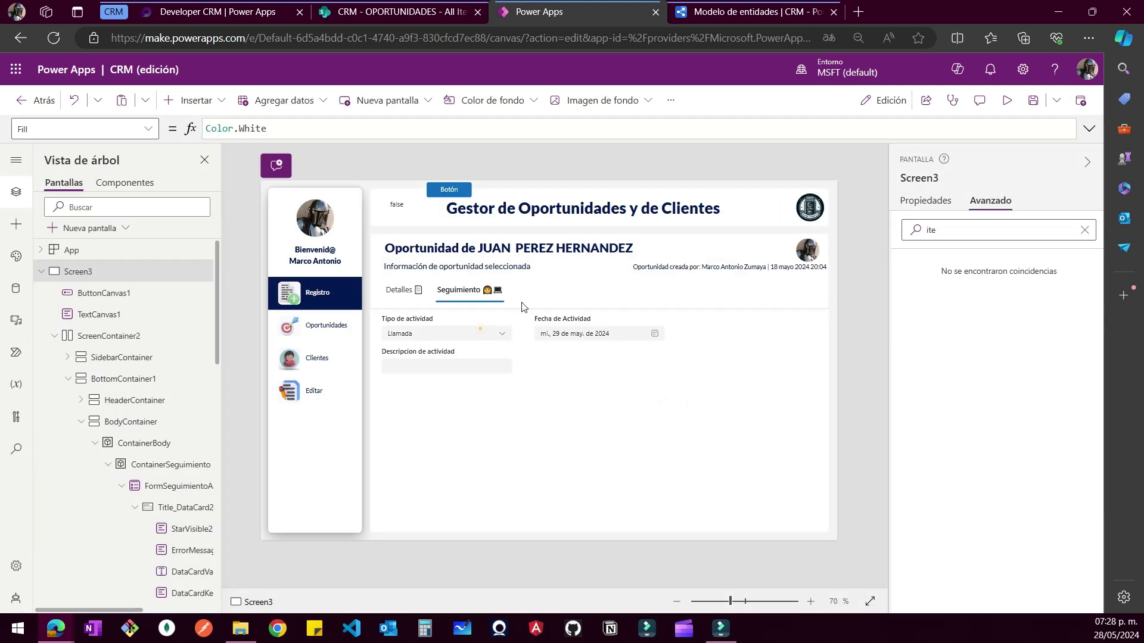
click(480, 329)
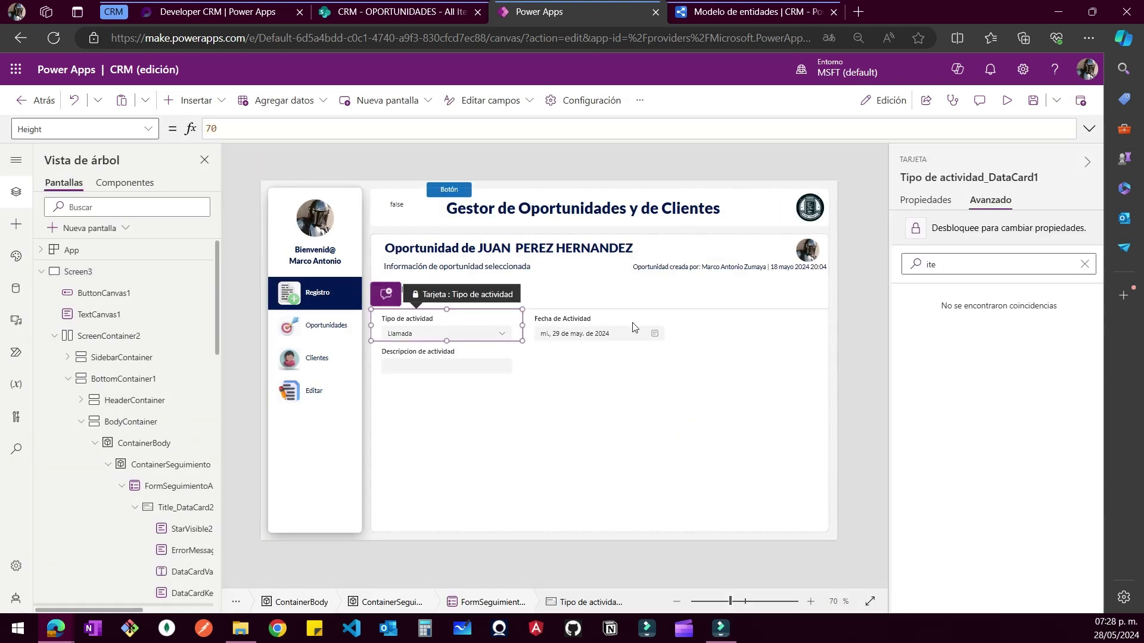
click(102, 131)
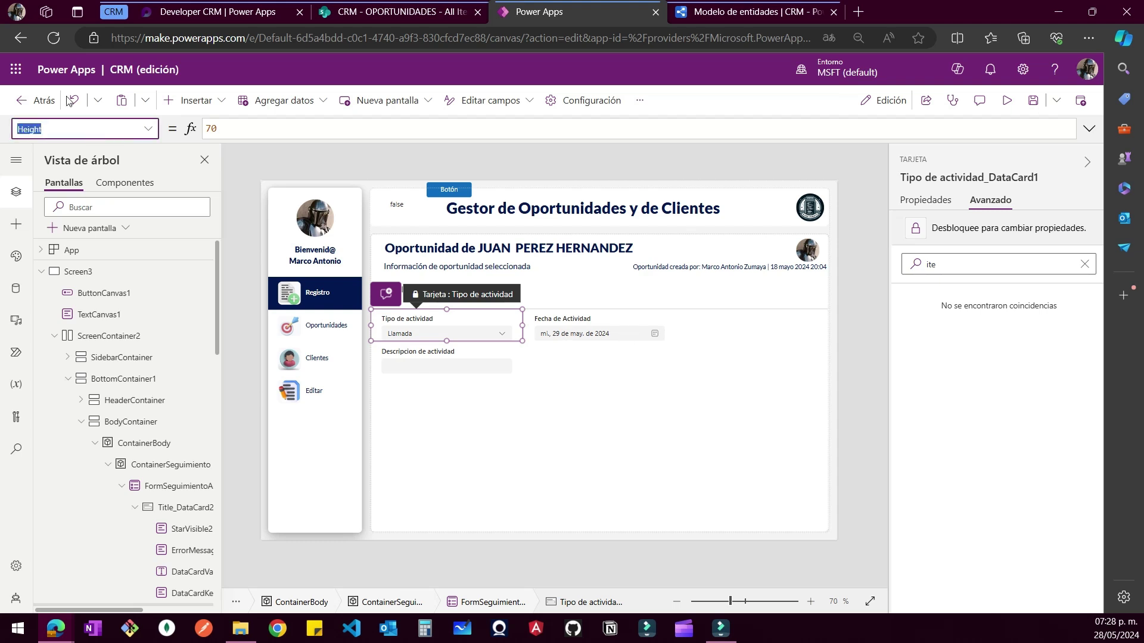
click(615, 320)
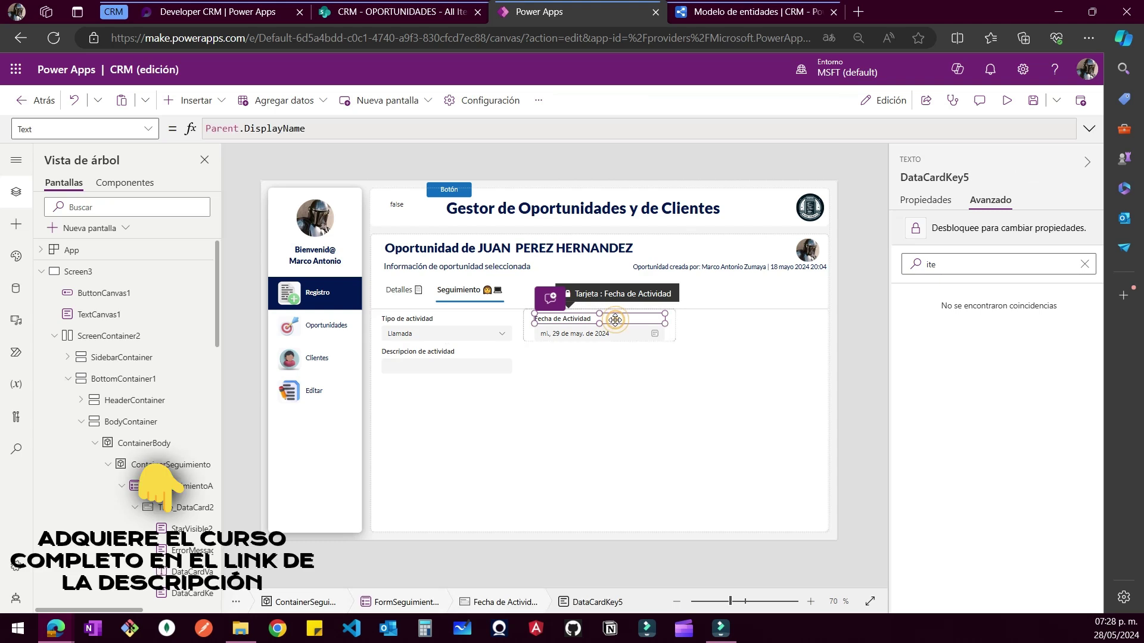
Set the Width of both the Tipo de actividad and Fecha de Actividad cards in FormSeguimientoActividad to Parent.Width / 2
scroll(121, 523, down, 1)
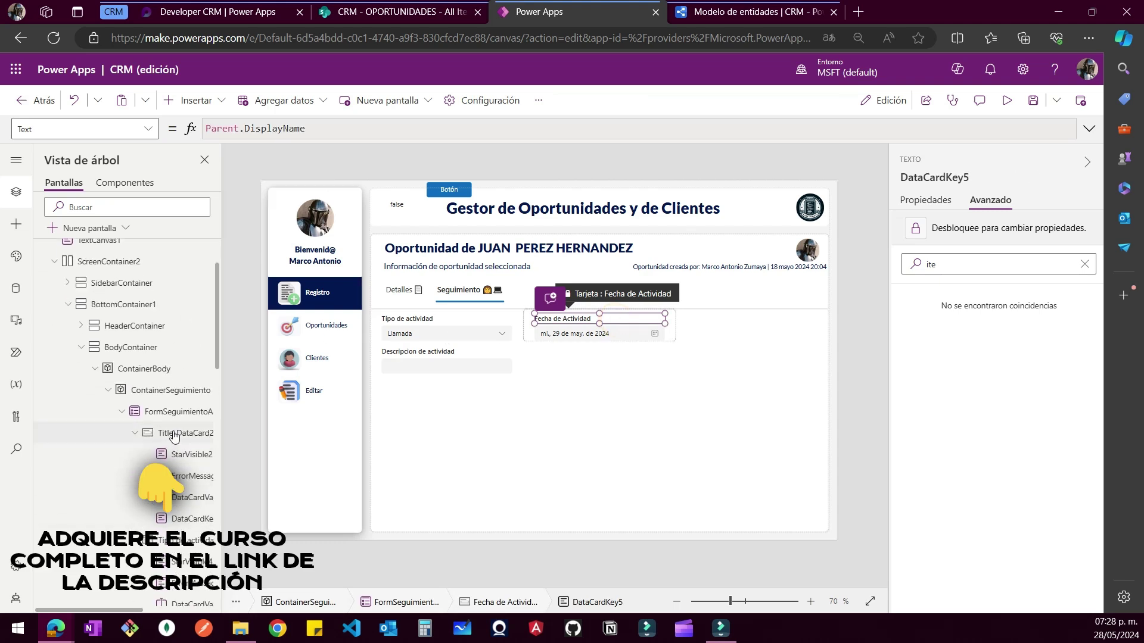
click(170, 412)
scroll(167, 417, down, 1)
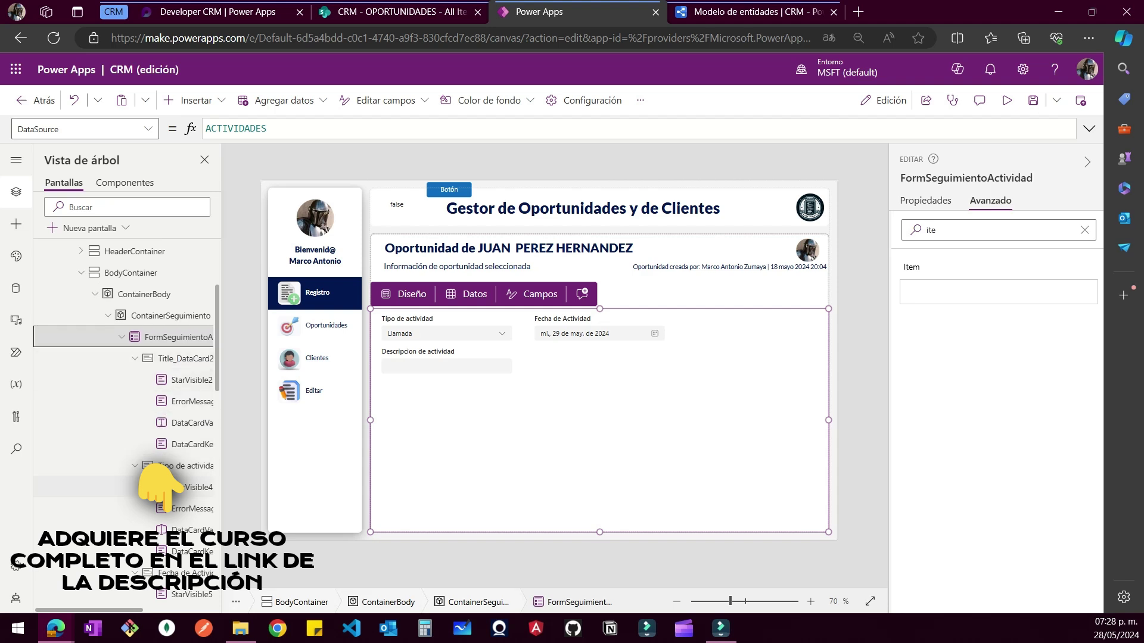
click(173, 470)
scroll(188, 539, down, 1)
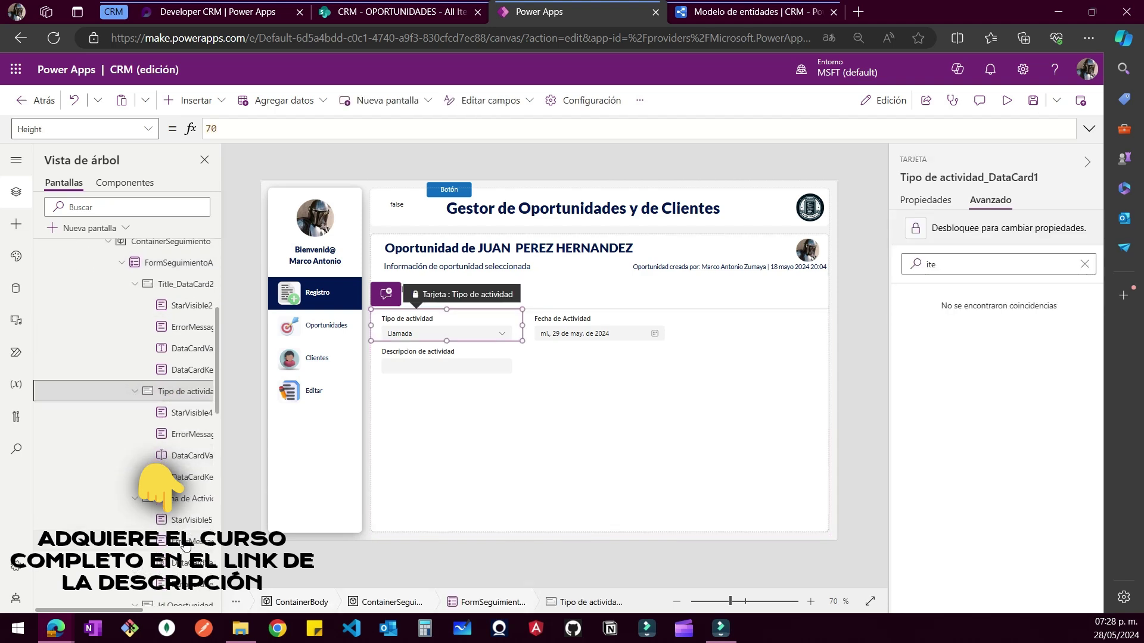
click(183, 499)
click(92, 129)
text(Width)
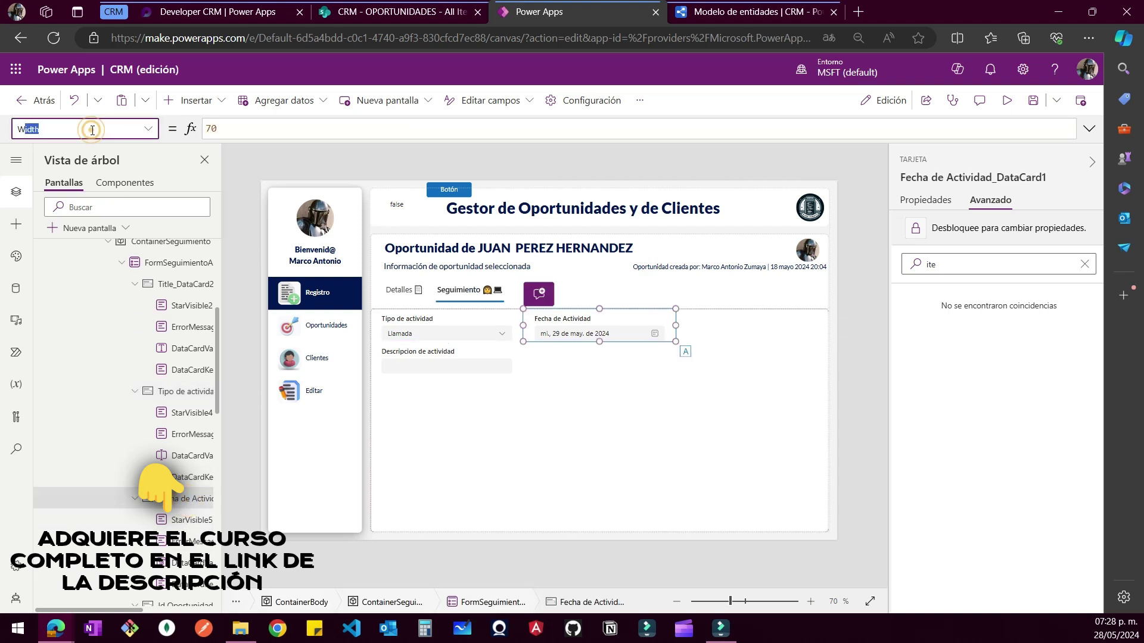
key(Return)
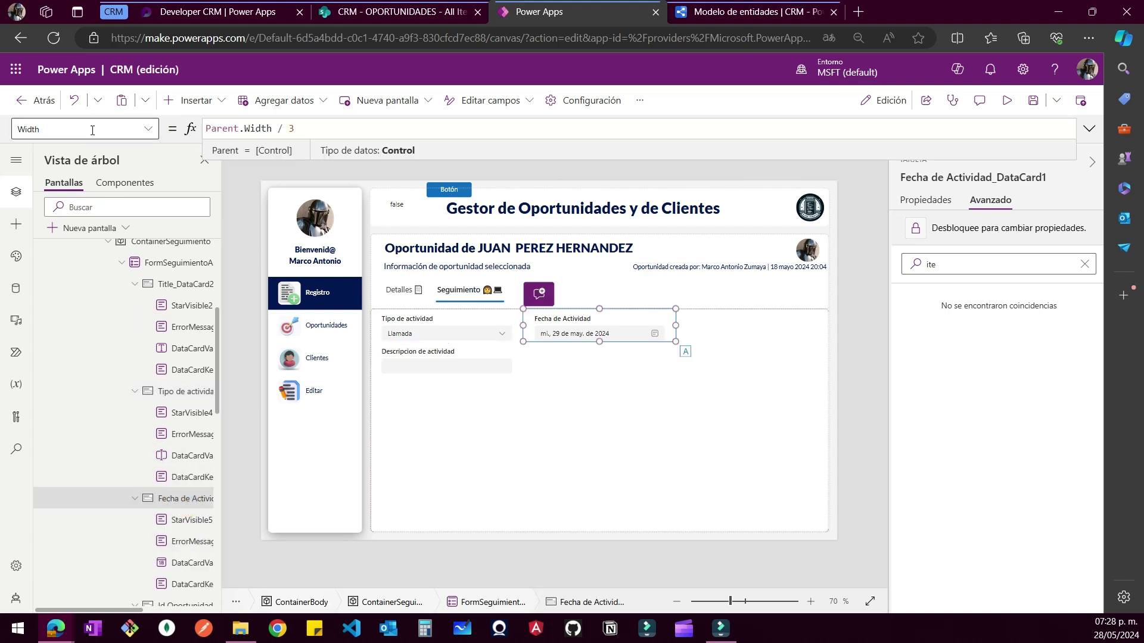
ctrl+click(169, 393)
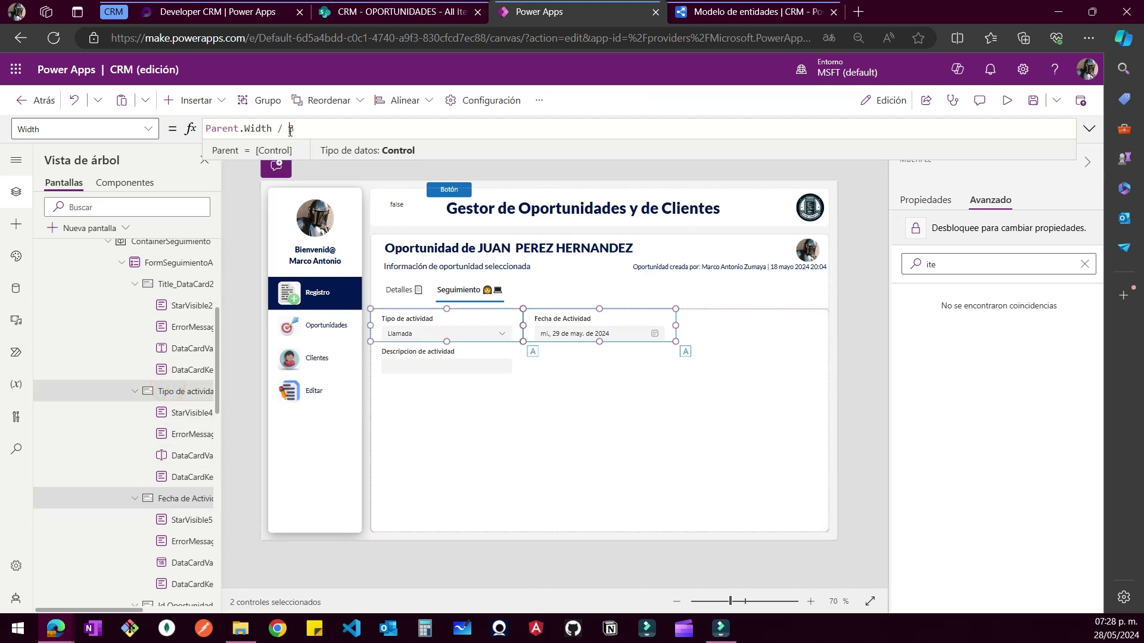
key(Delete)
text(2)
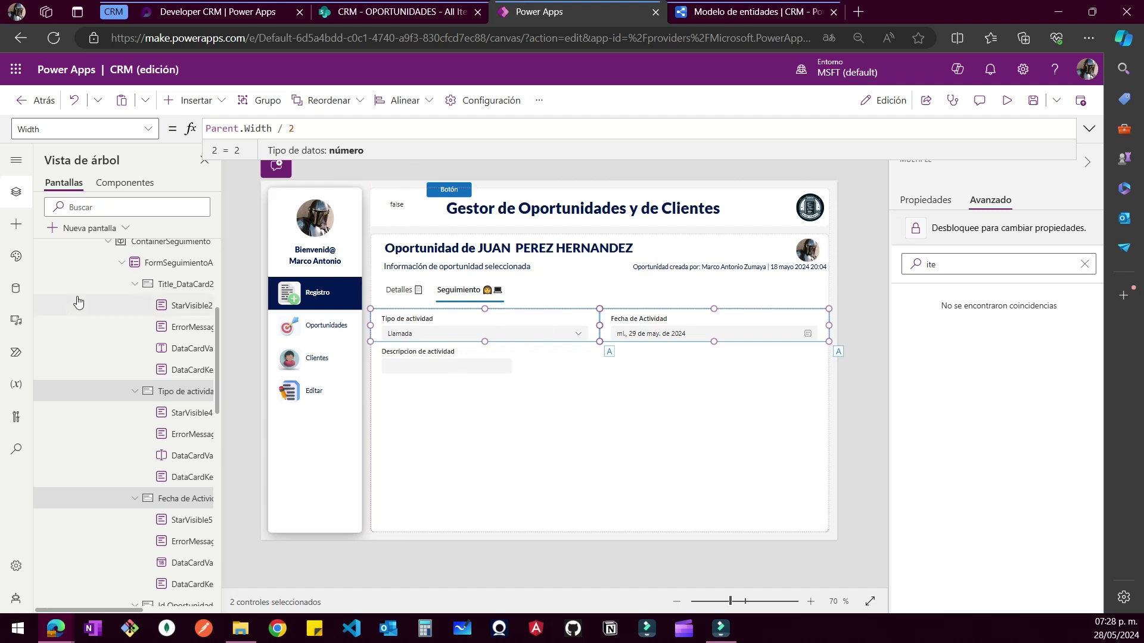
Check the layout of the resized Tipo de actividad and Fecha de Actividad fields in the app preview and return to the editor
scroll(165, 315, up, 3)
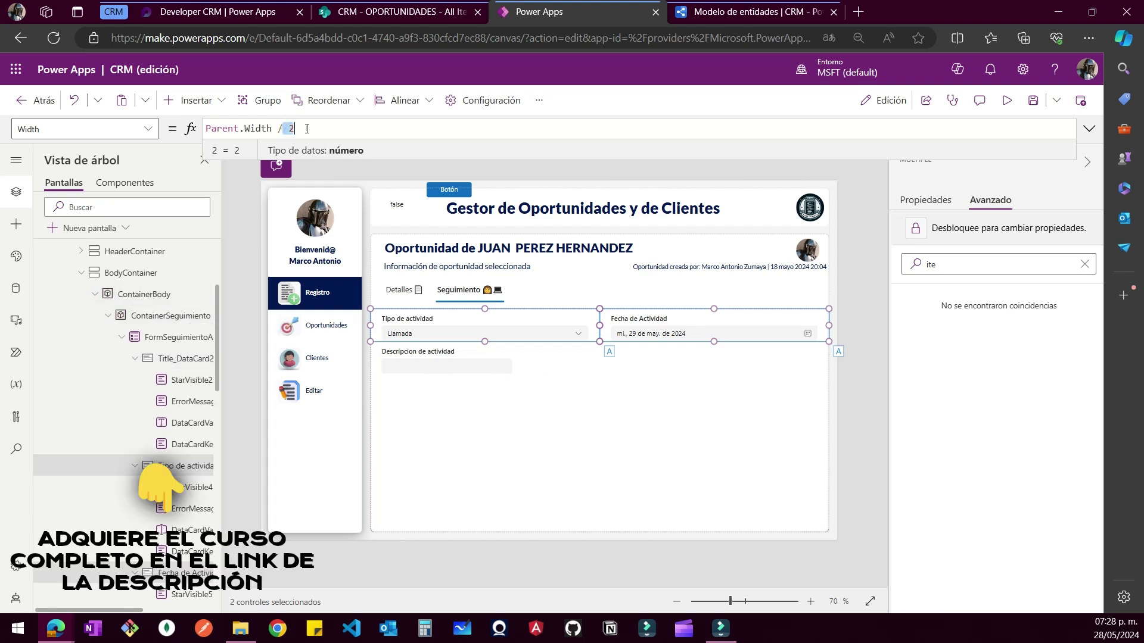
click(1007, 100)
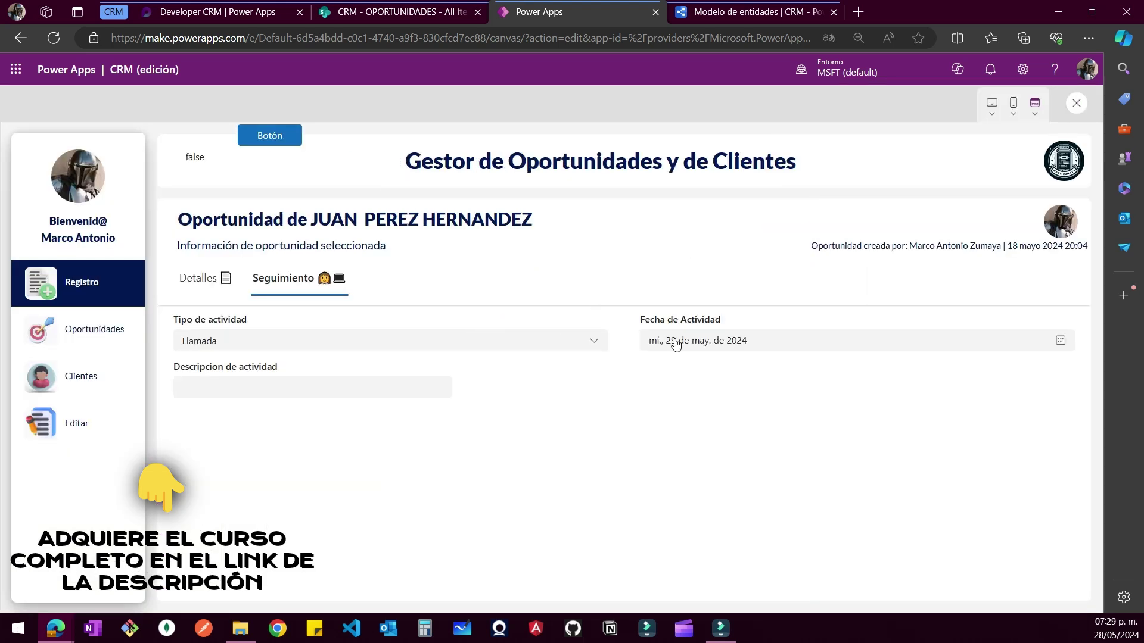
click(584, 339)
click(701, 391)
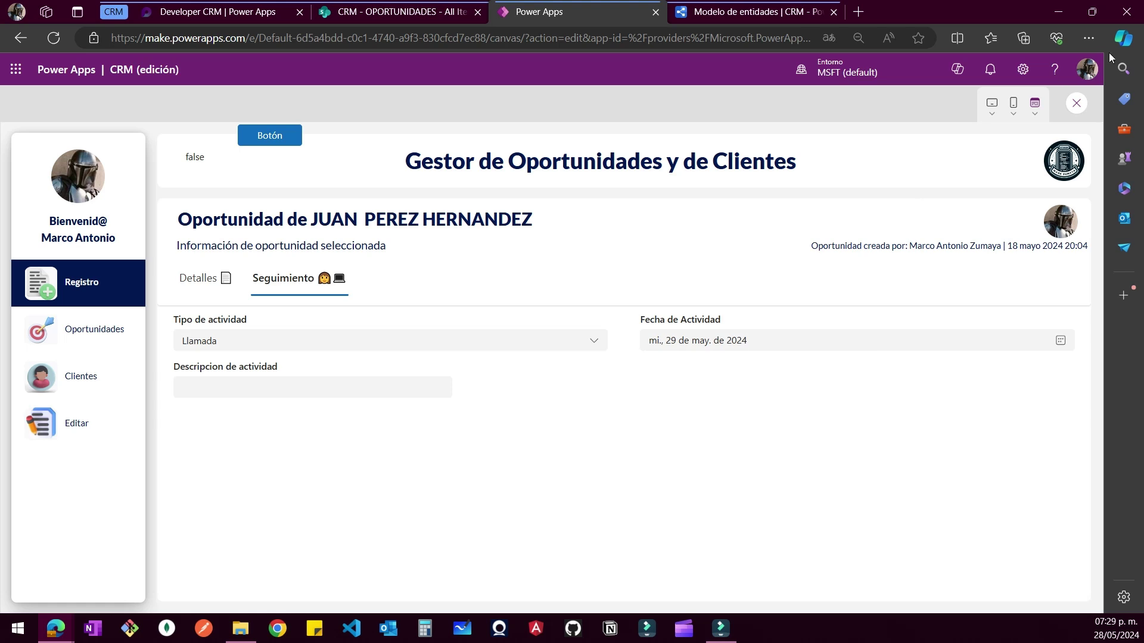
click(1076, 103)
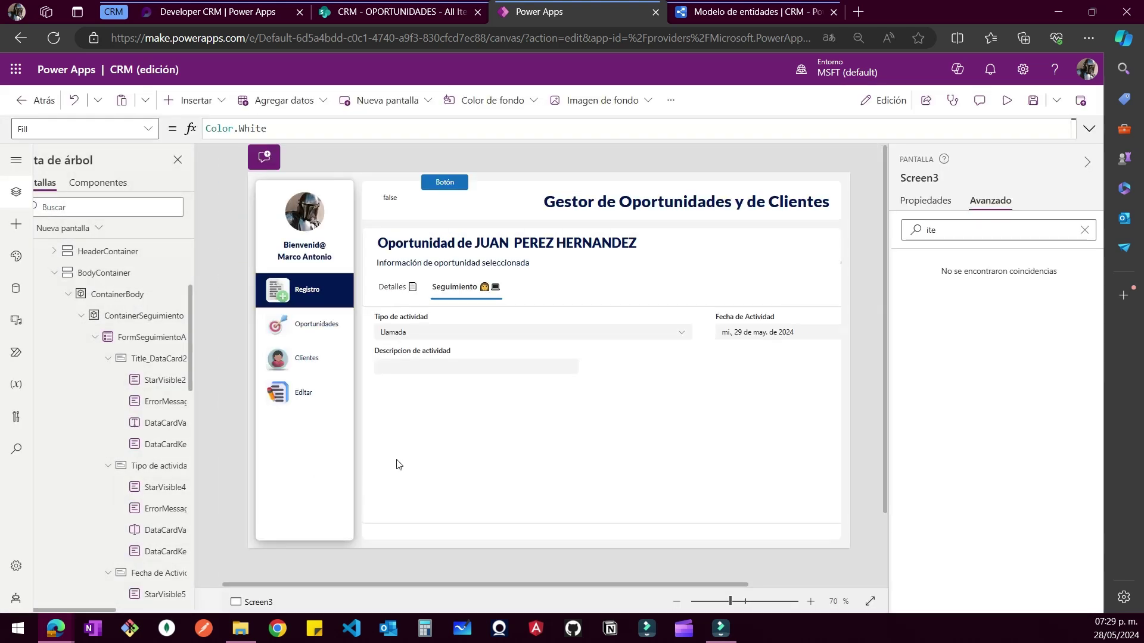
click(674, 399)
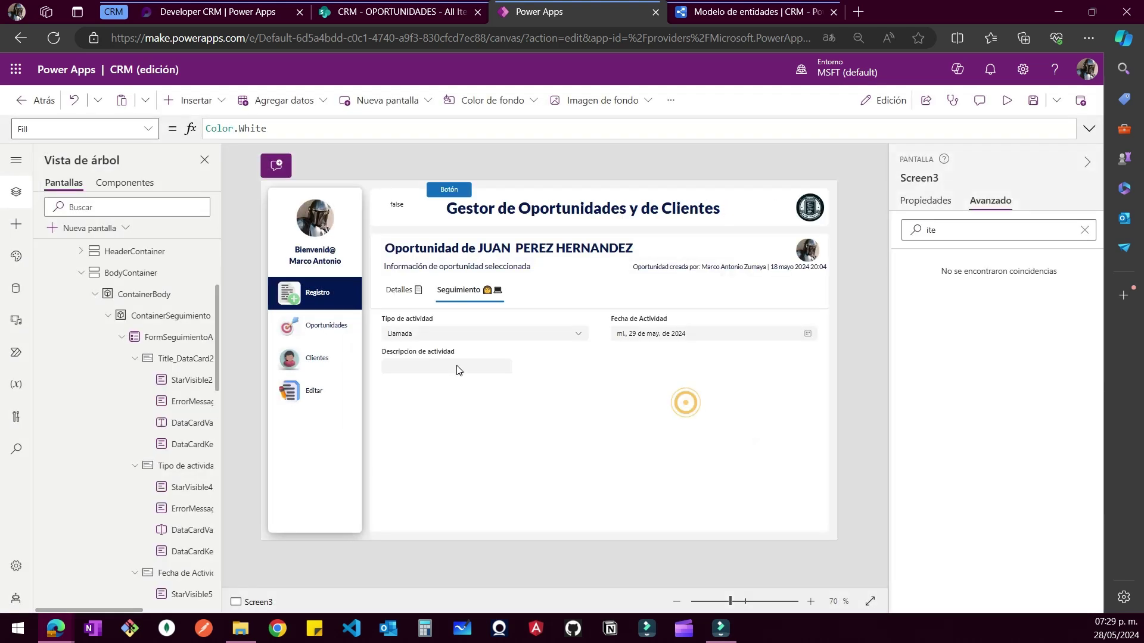
Set the Width of the Descripcion de actividad card in the Seguimiento form to Parent.Width
click(456, 366)
click(65, 128)
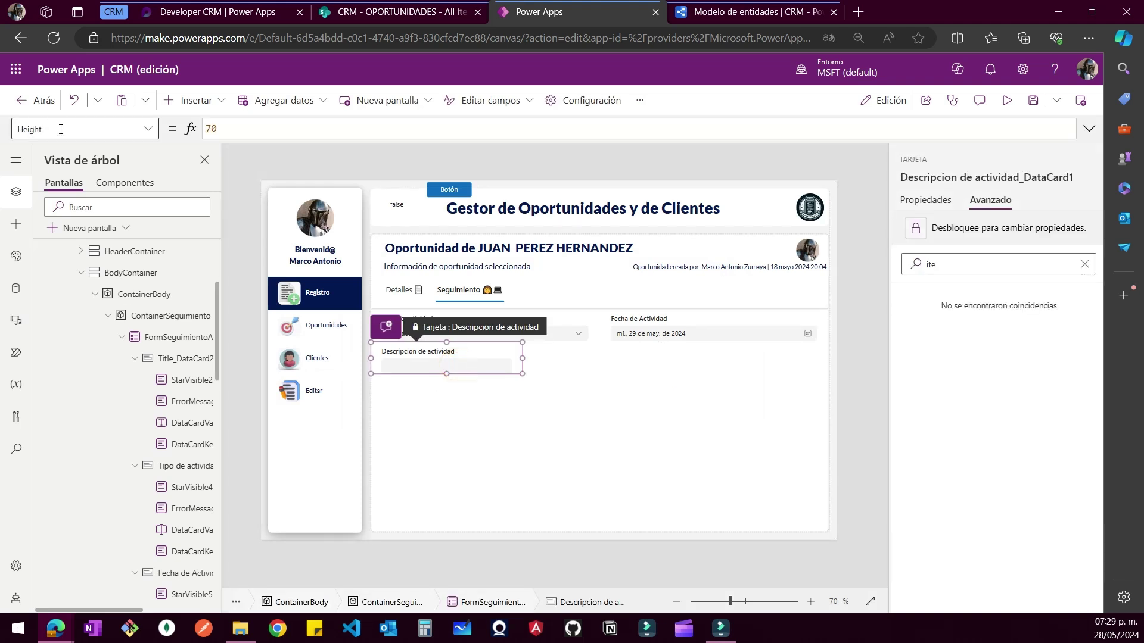
text(w)
key(Return)
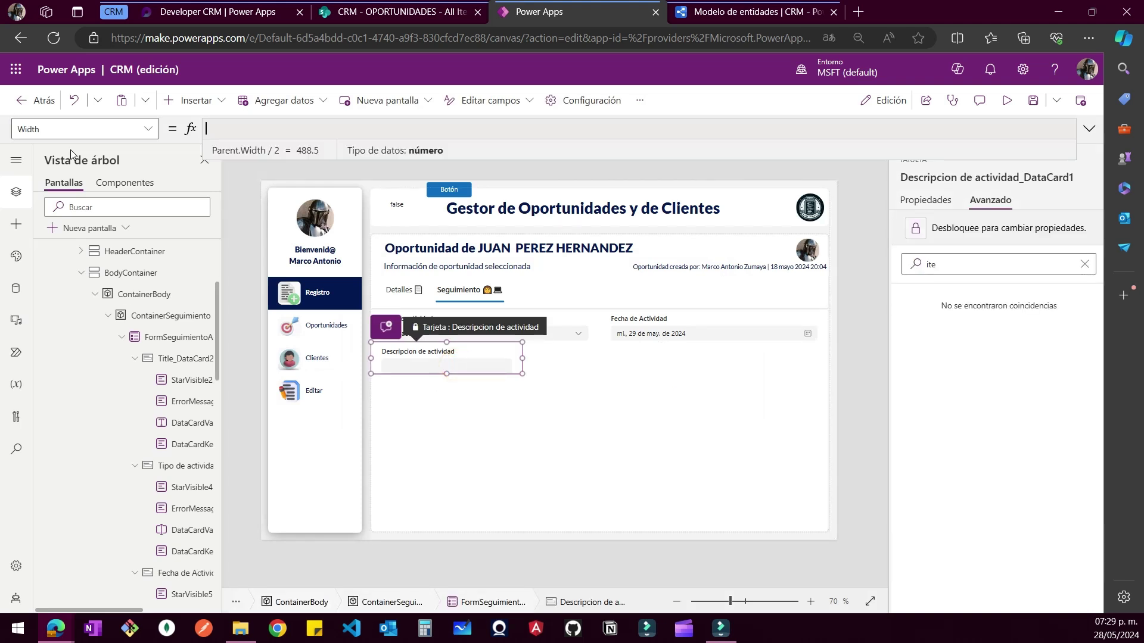
key(End)
key(BackSpace)
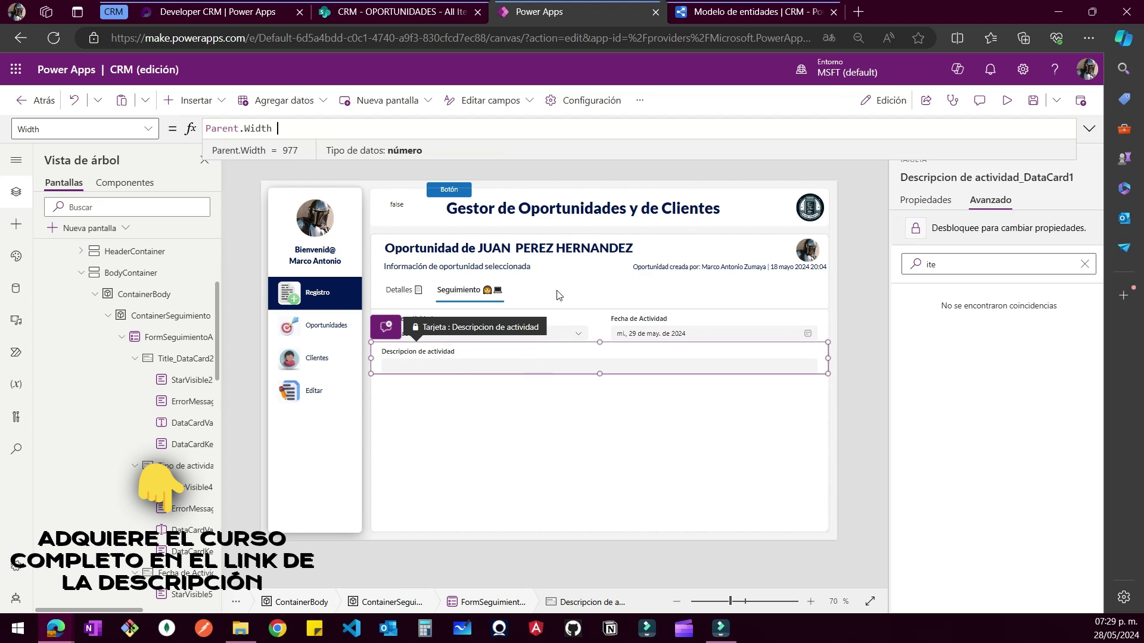
Set the Height of the Descripcion de actividad card to Parent.Height - 100
click(69, 129)
text(He)
key(Return)
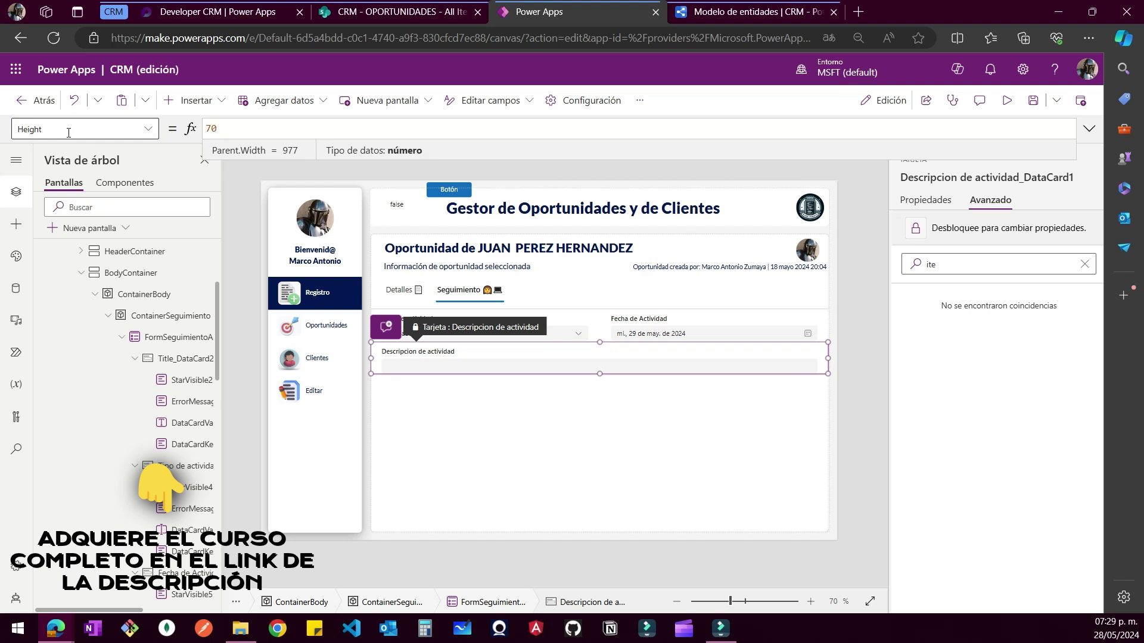
key(ctrl+a)
text(Pa)
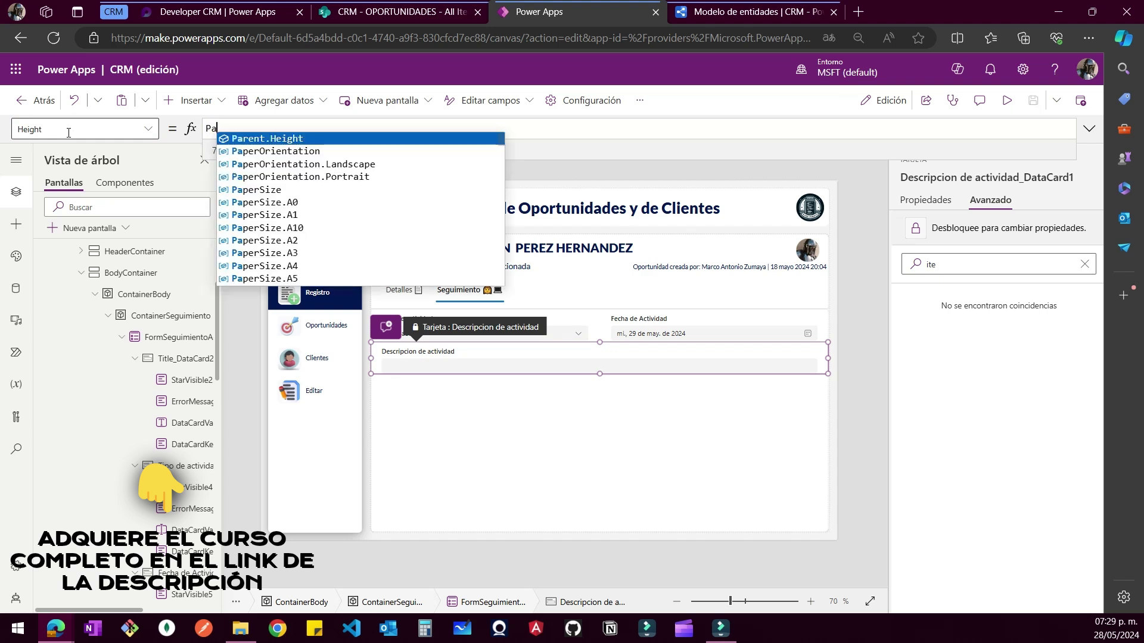
key(Return)
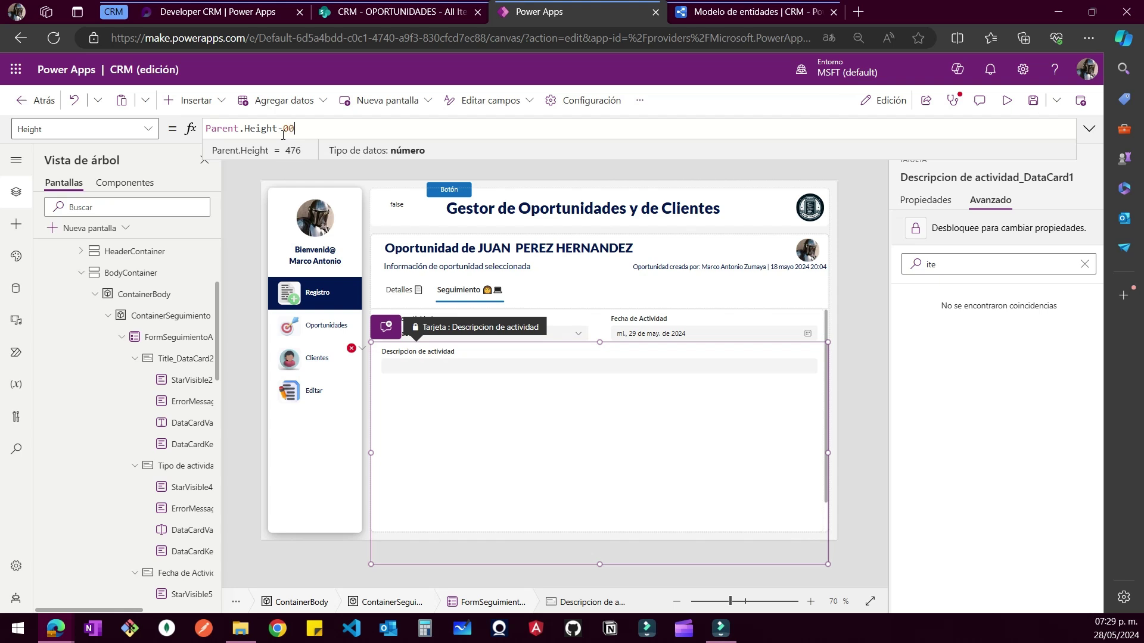
text(1)
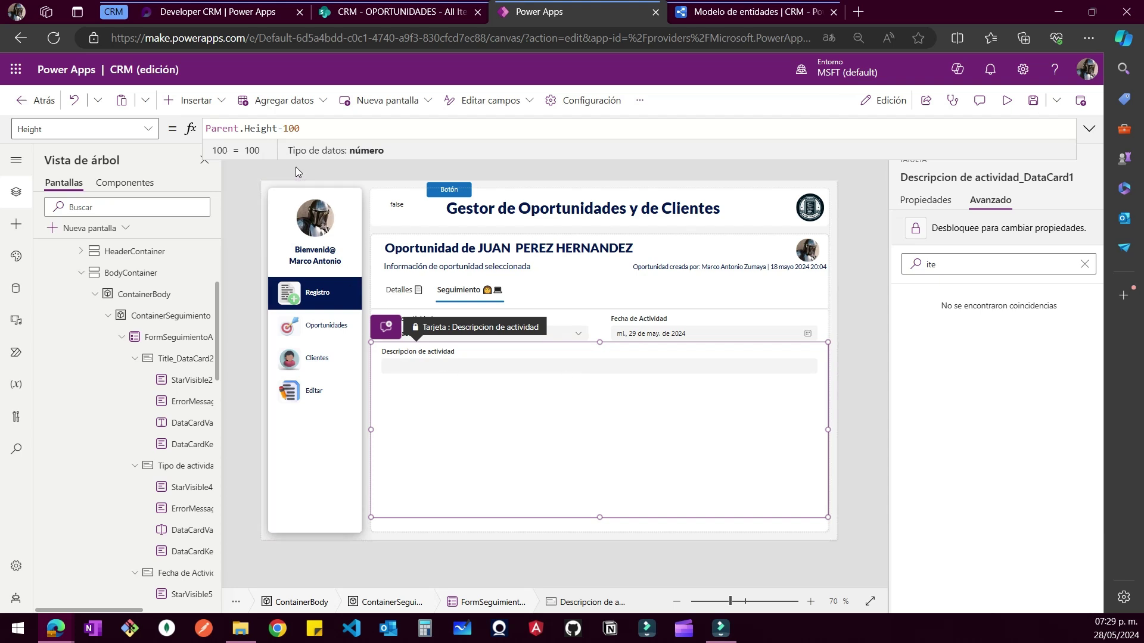
click(284, 128)
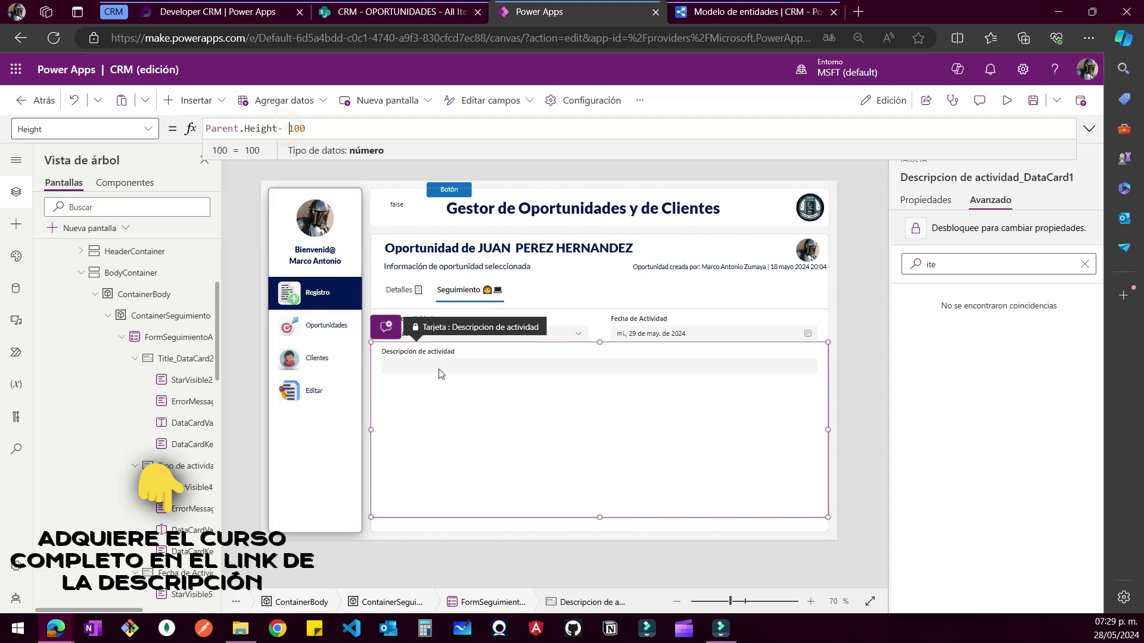
Unlock the Descripcion de actividad card and delete its text input after copying the control name DataCardValue6
click(475, 370)
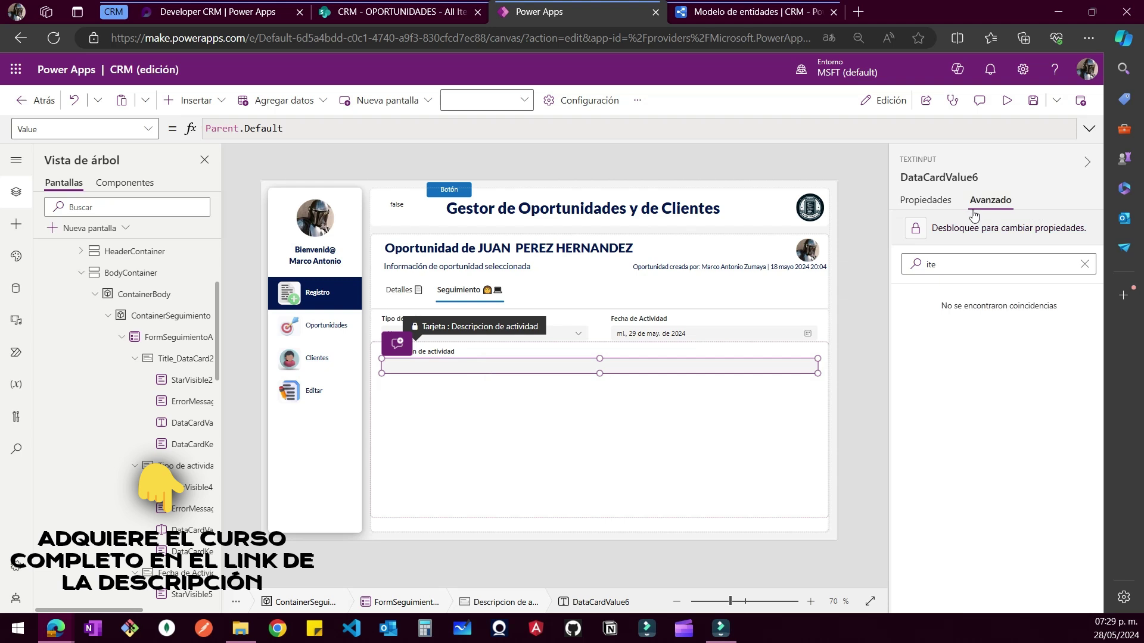
click(917, 230)
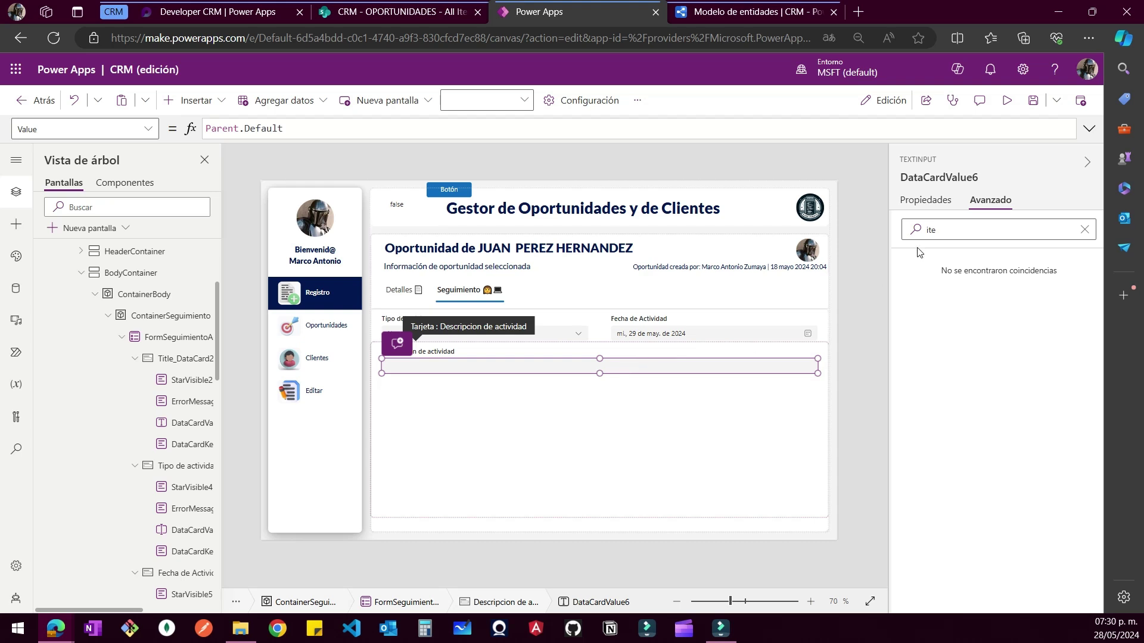
click(939, 177)
key(ctrl+c)
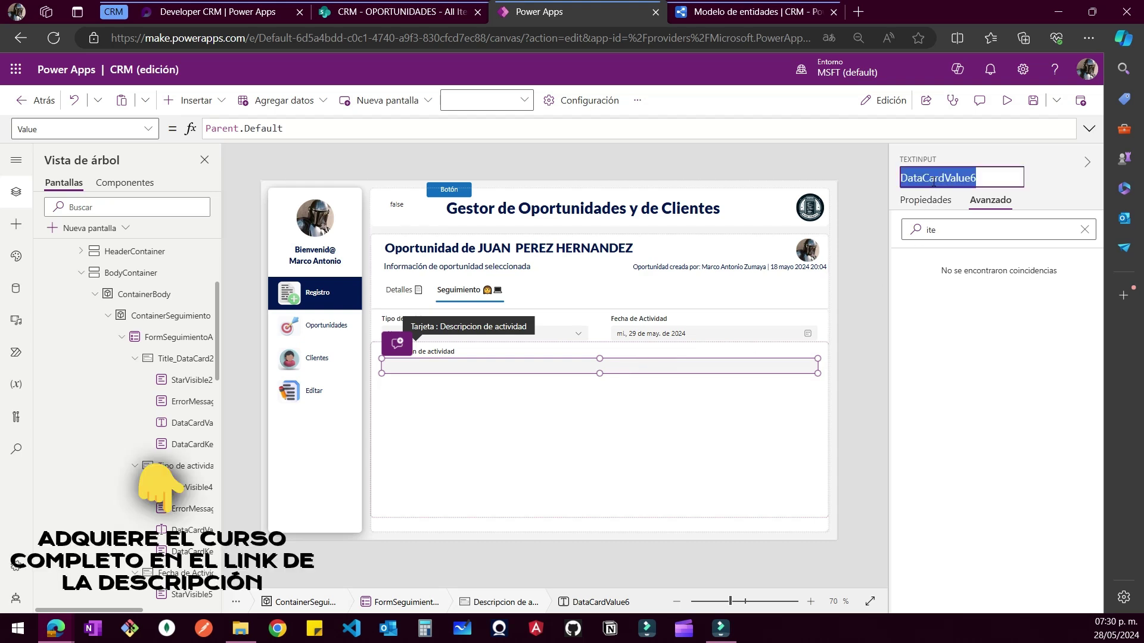
click(631, 365)
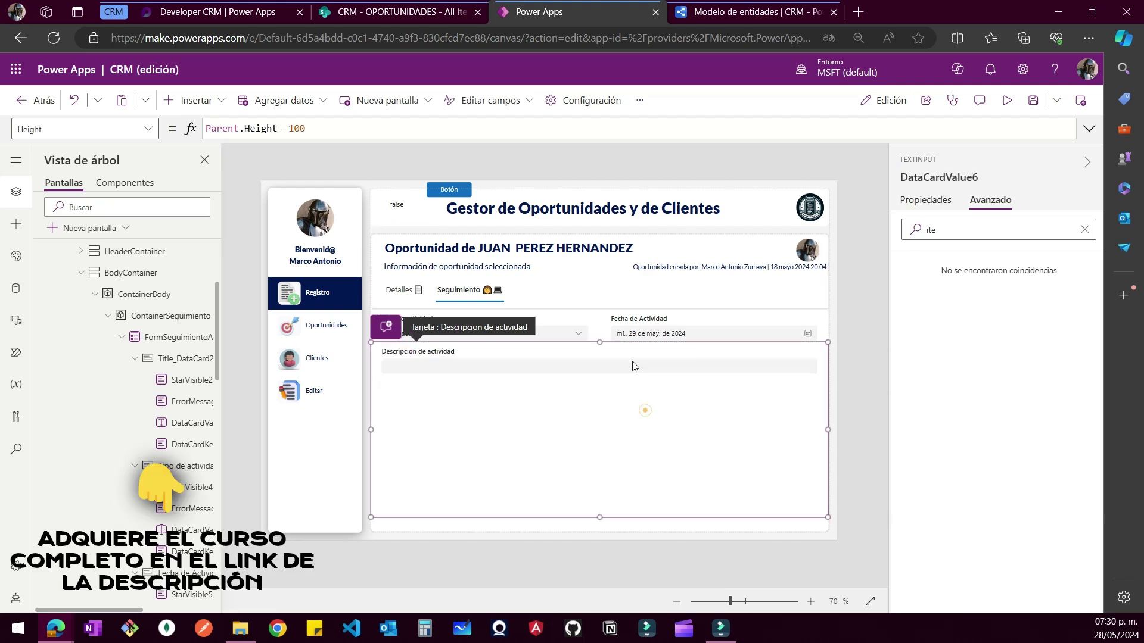
click(630, 366)
key(Delete)
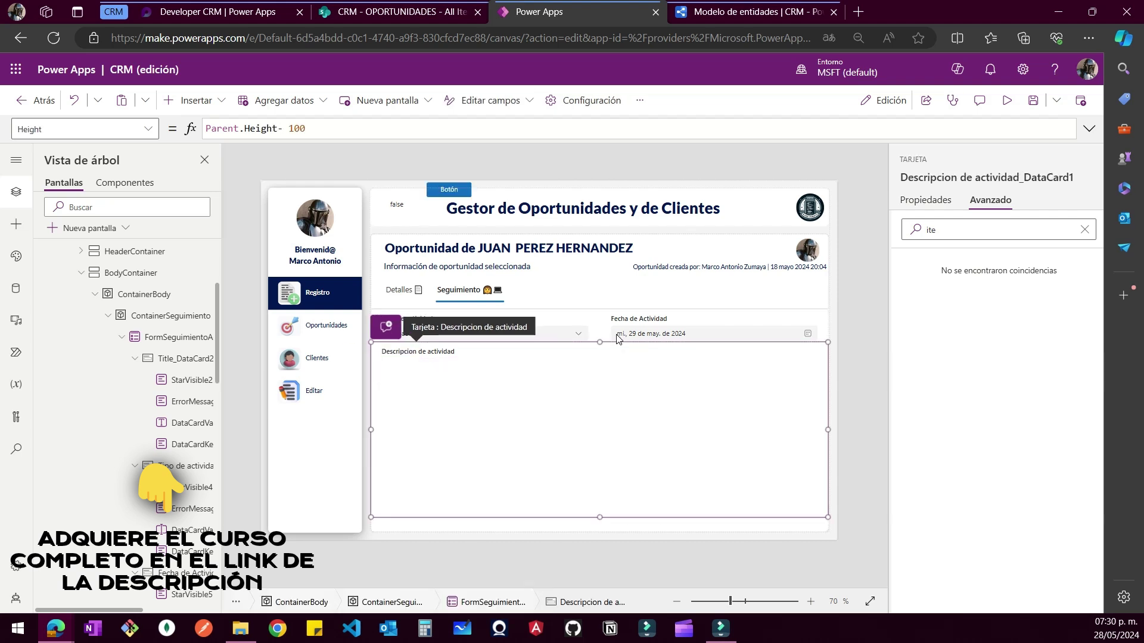
click(222, 100)
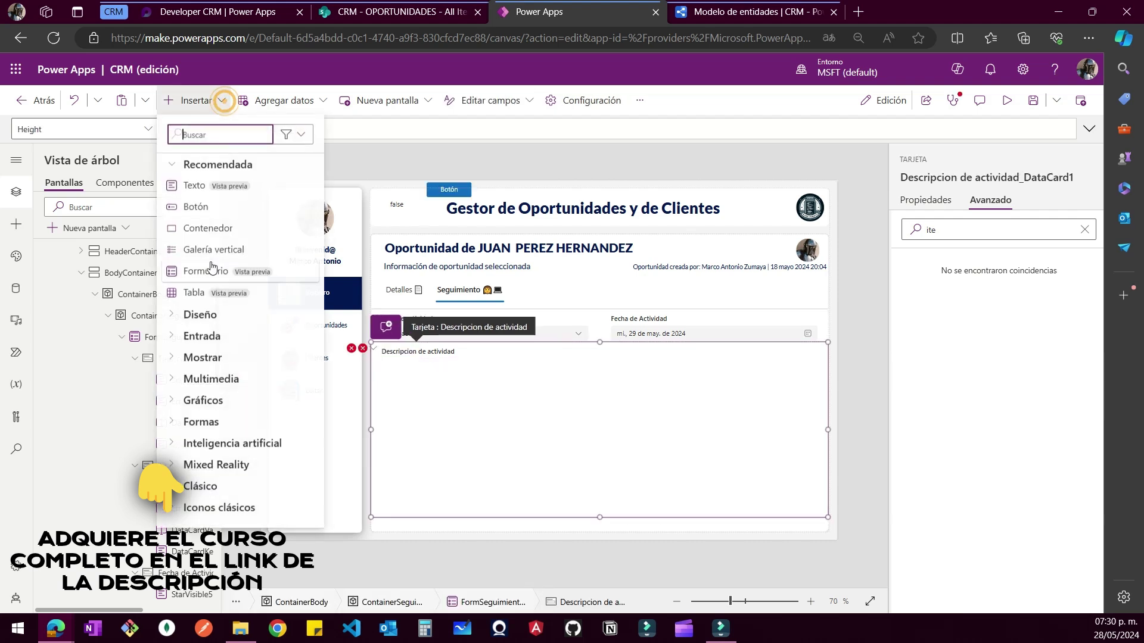
click(174, 339)
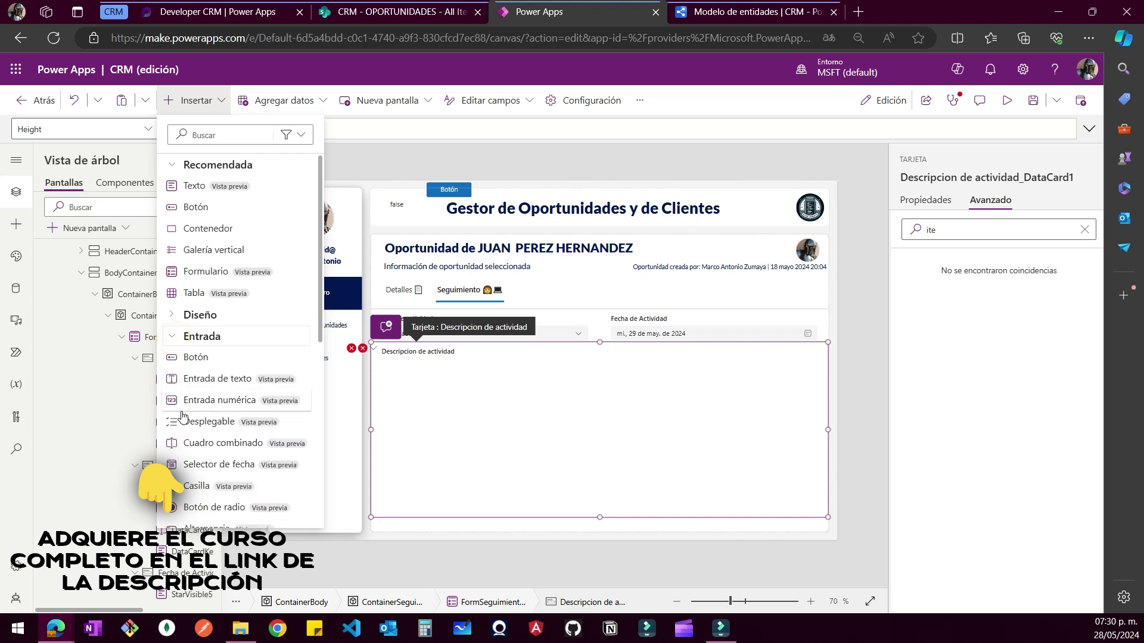
click(231, 381)
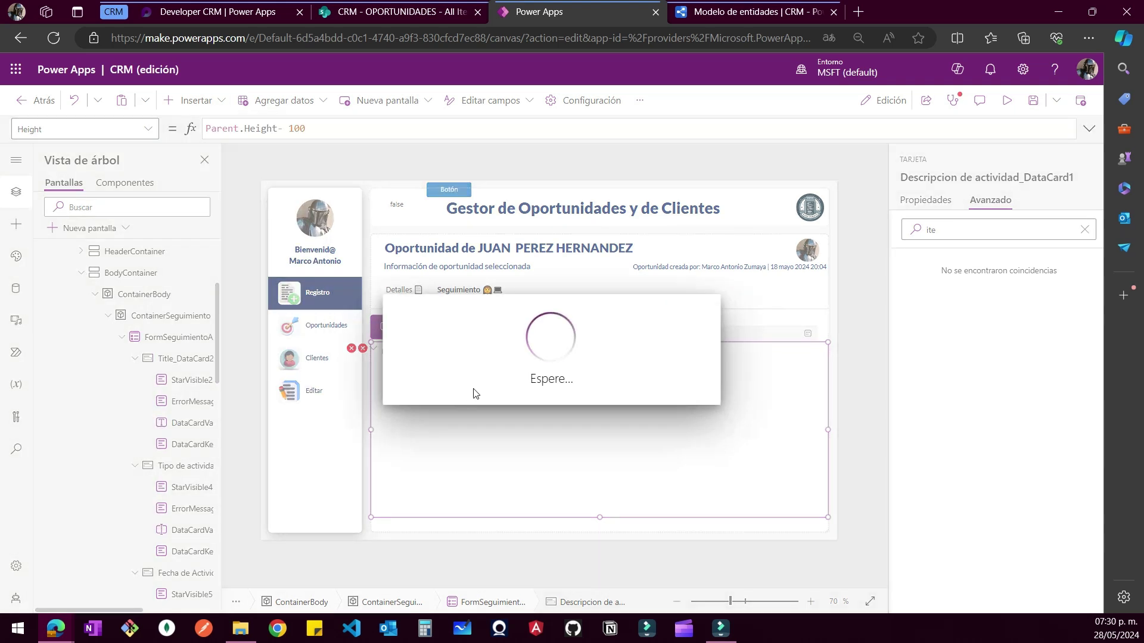
click(476, 373)
key(Delete)
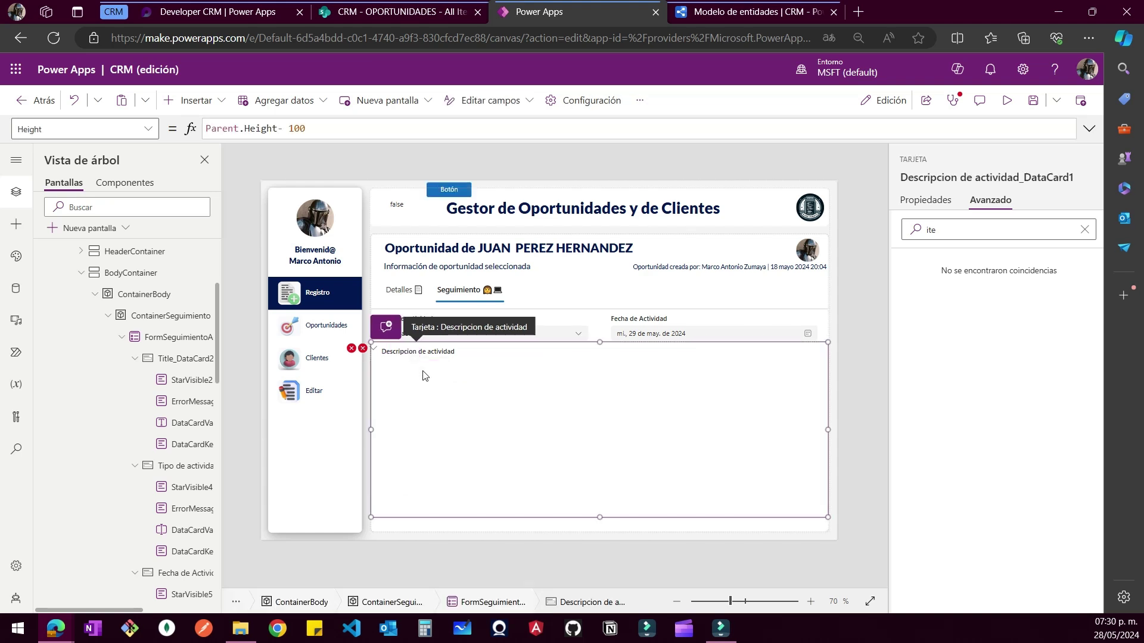
Insert an Editor de texto enriquecido control into the Descripcion de actividad card, aligned with the card's label
click(191, 100)
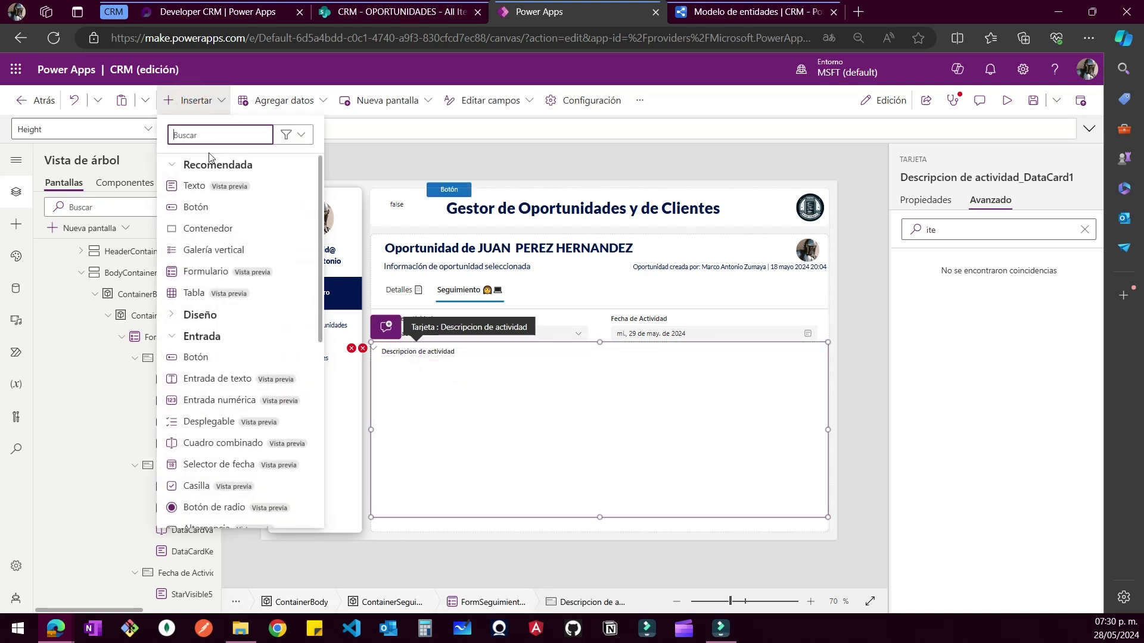
text(enmr)
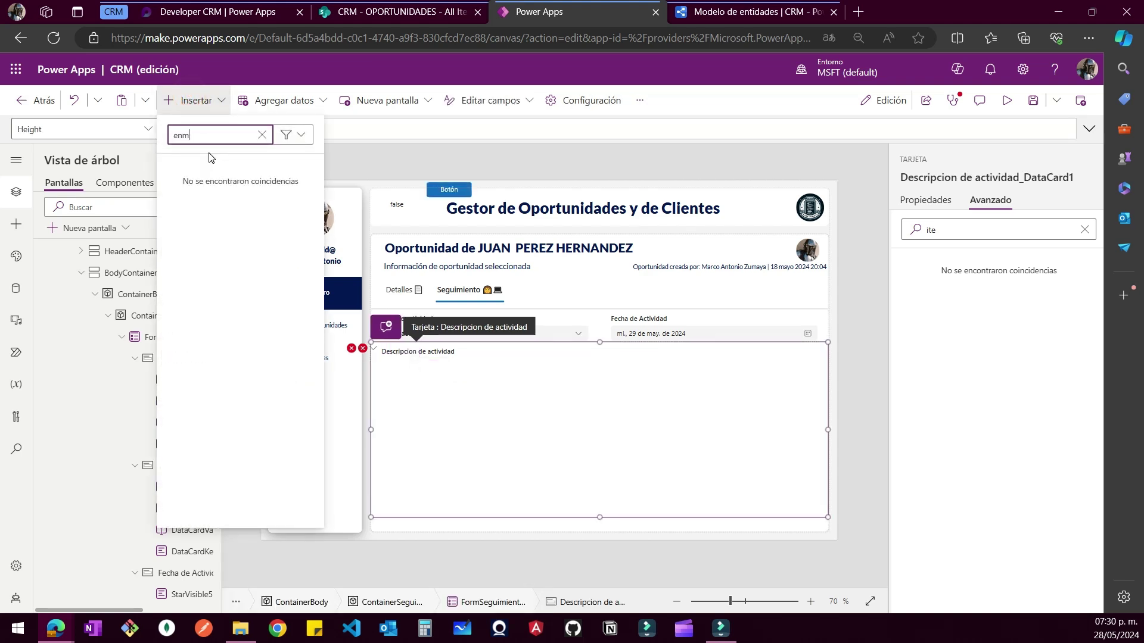
key(BackSpace)
text(riq)
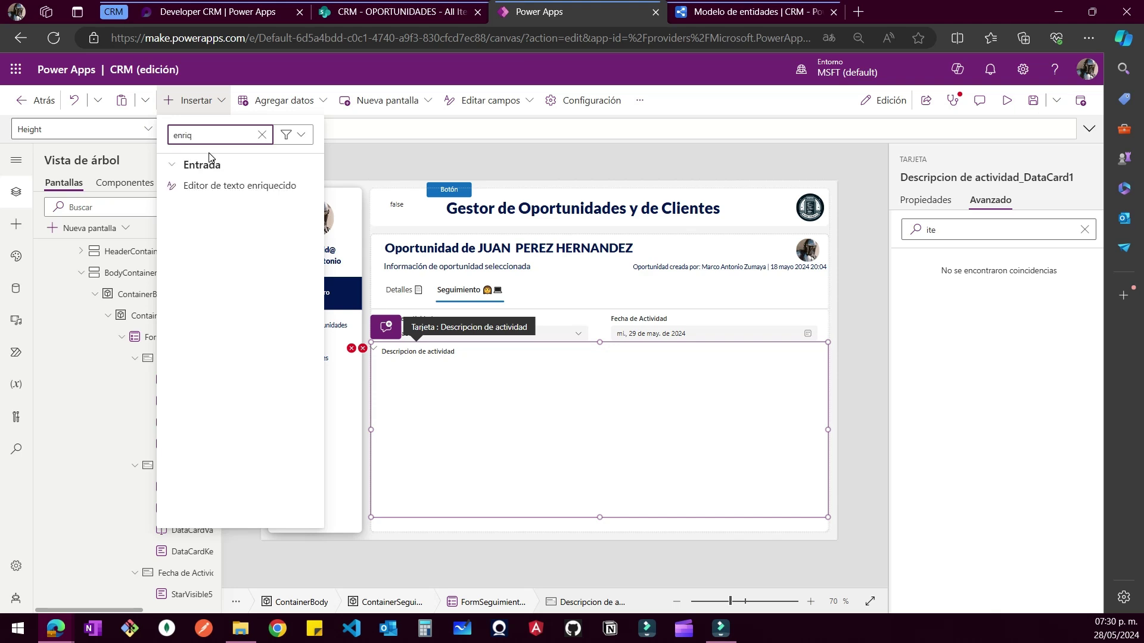
click(220, 185)
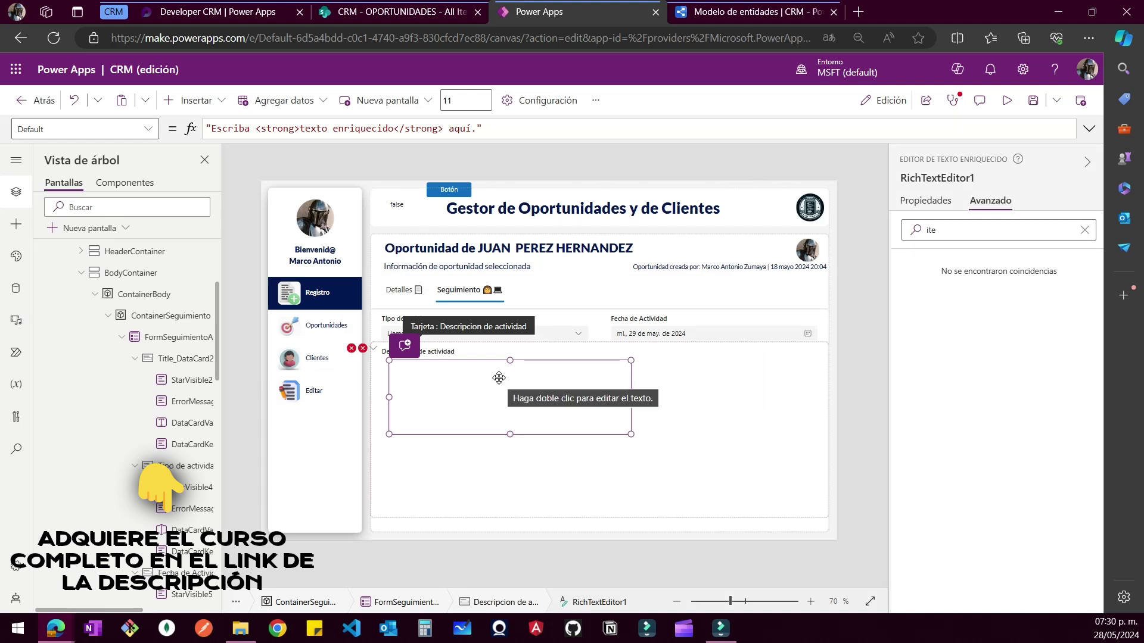
double_click(494, 380)
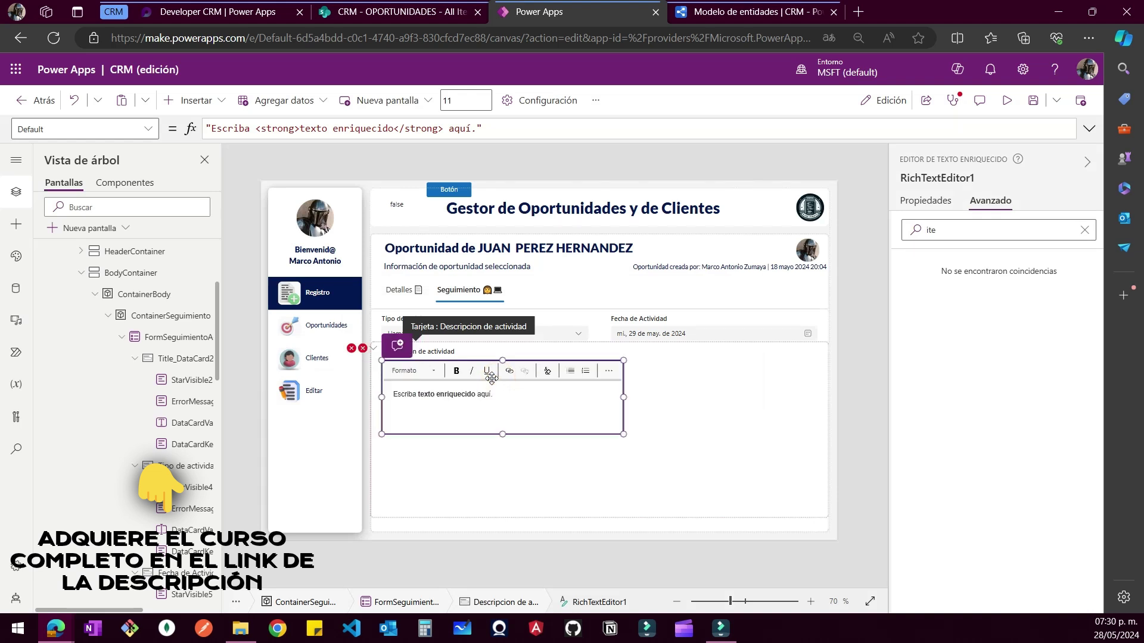
Rename the new rich text editor to DataCardValue6
click(938, 176)
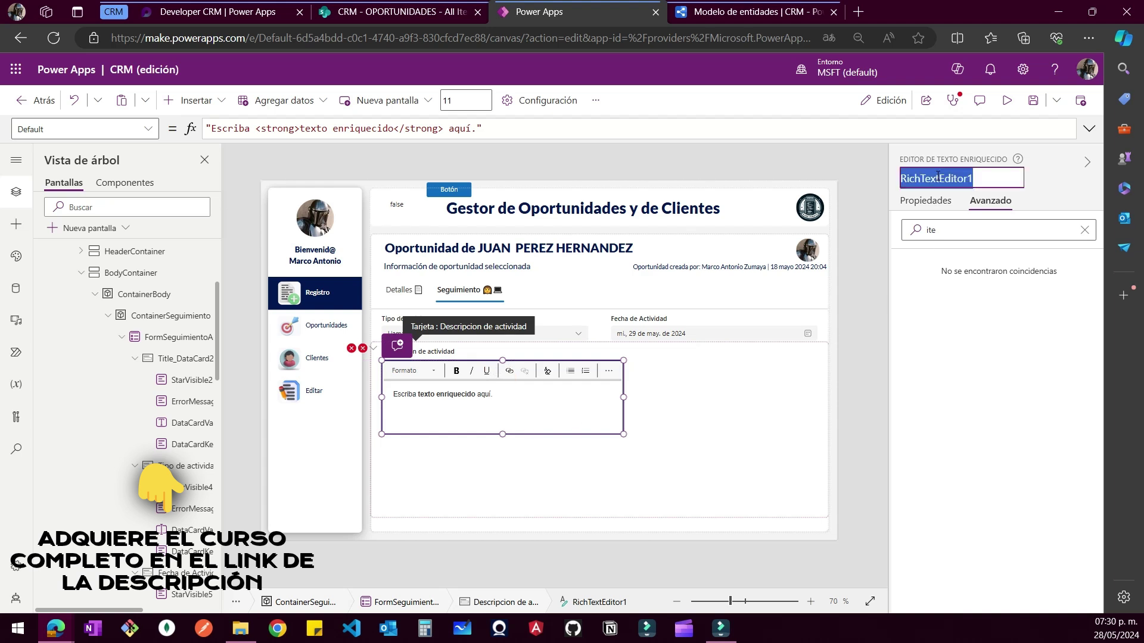
key(ctrl+v)
key(Return)
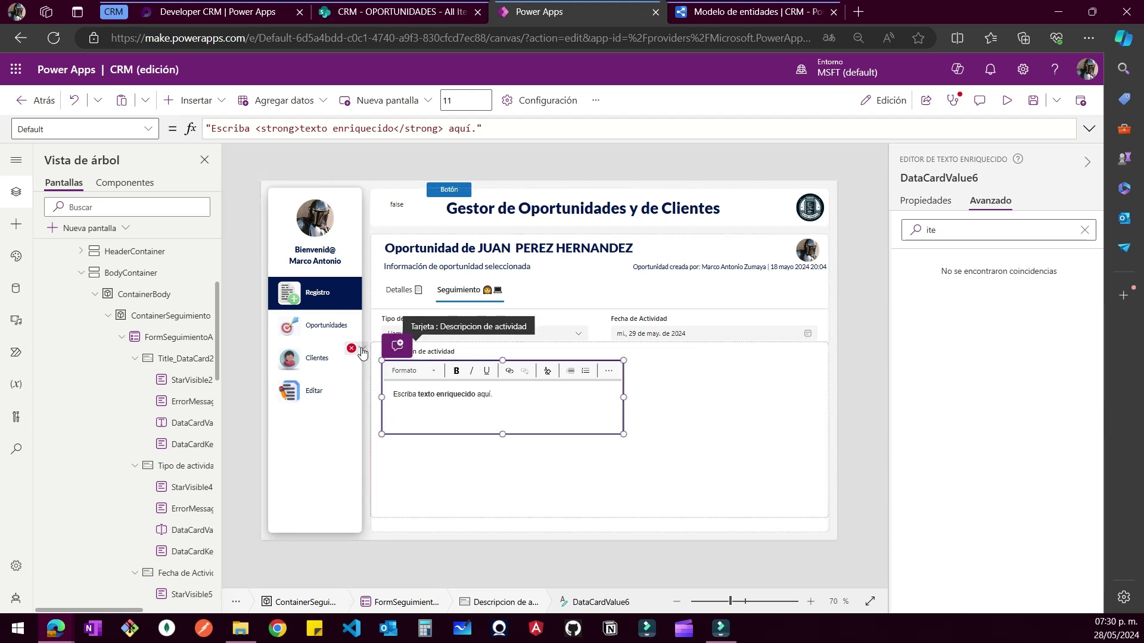
Fix the formula error on the Descripcion de actividad card by setting its Update property to DataCardValue6.HtmlText
click(361, 350)
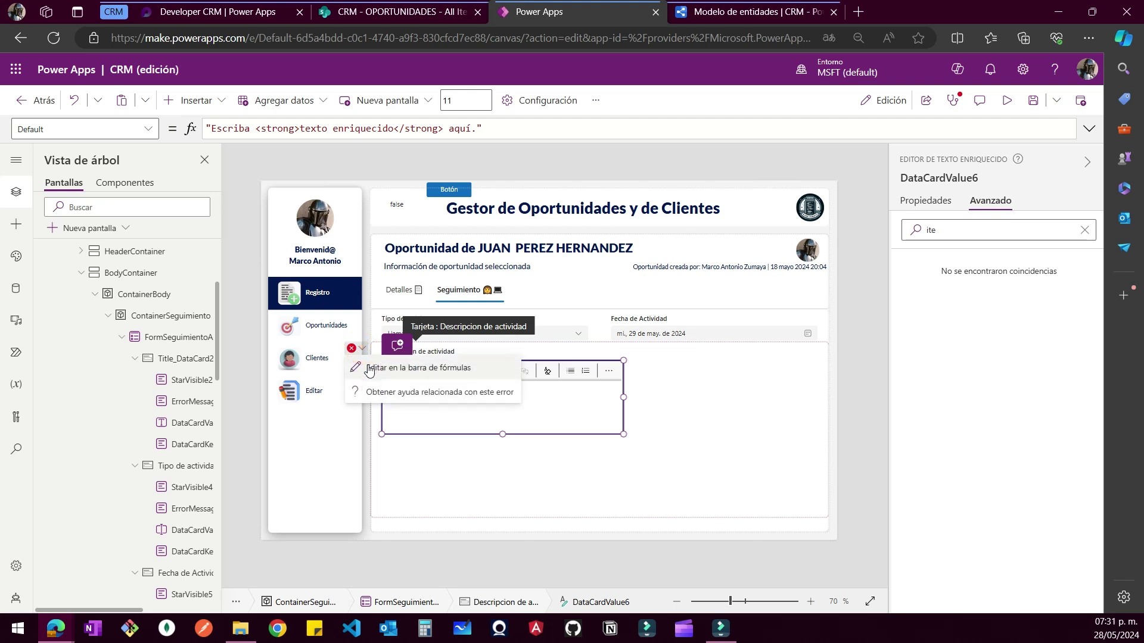
click(369, 367)
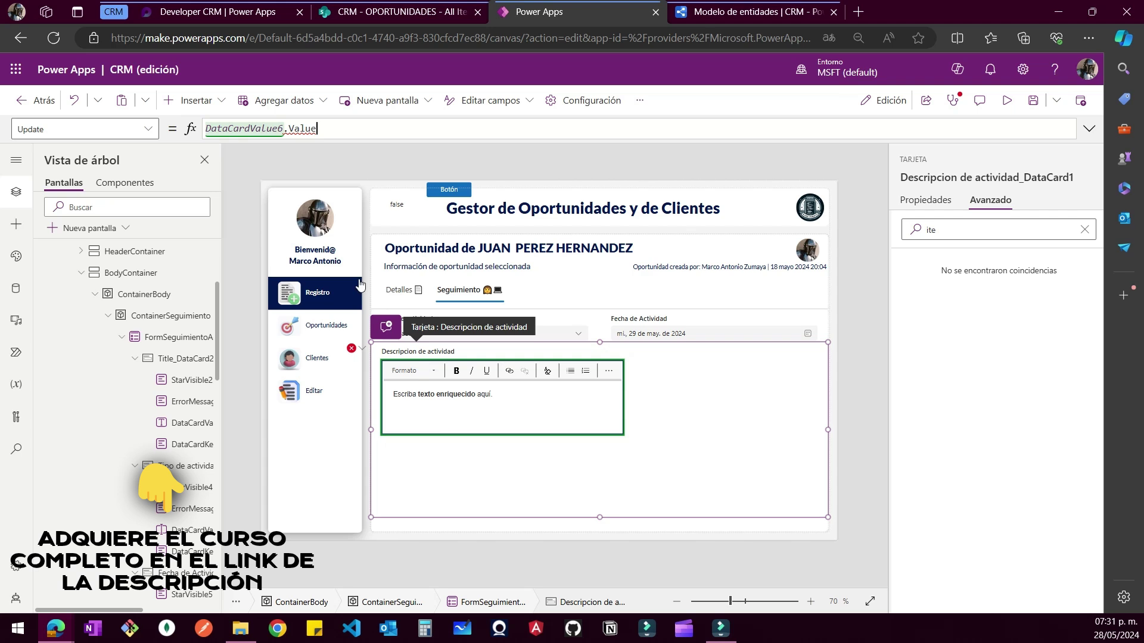
drag(318, 128, 284, 128)
text(.)
key(Tab)
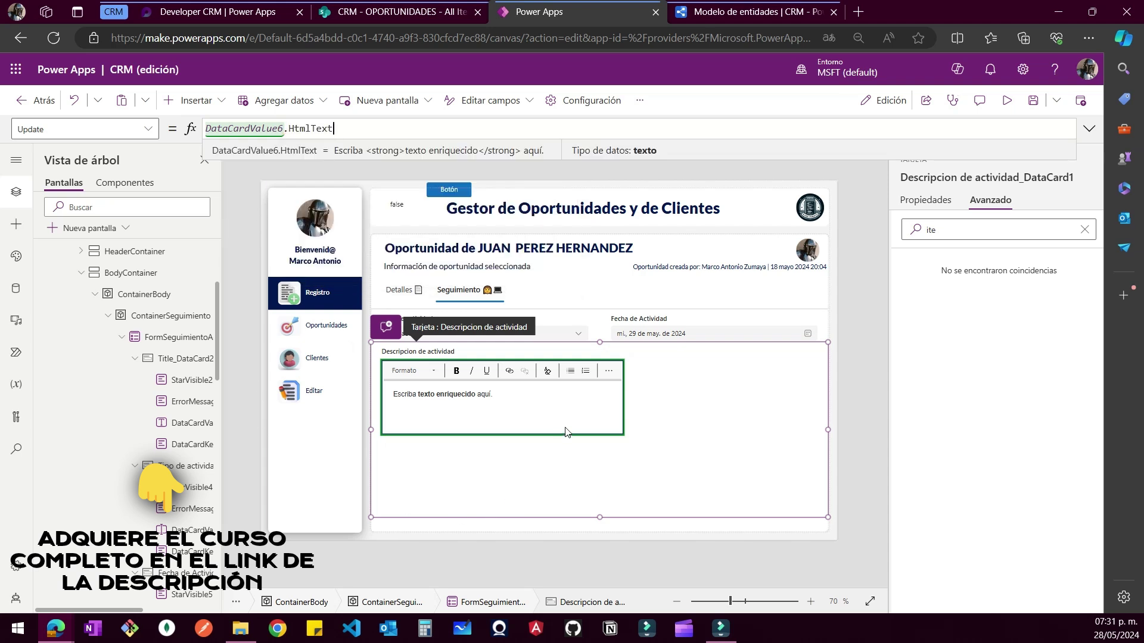
Set the Width of the rich text editor in the Descripcion de actividad card to Parent.Width - 60
click(93, 129)
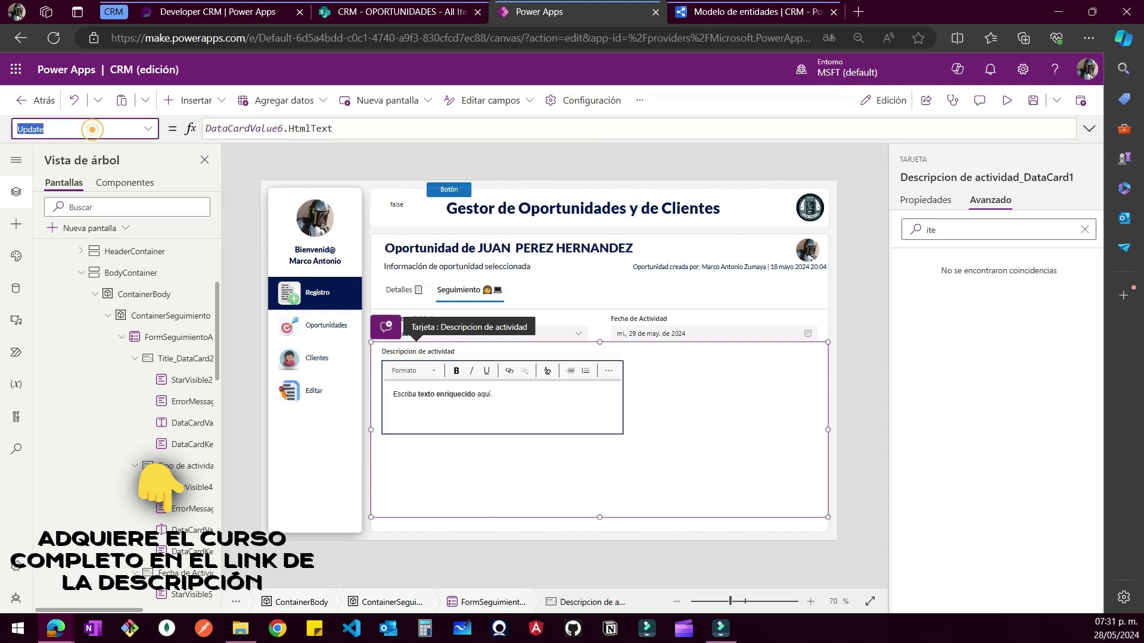
text(width)
key(Return)
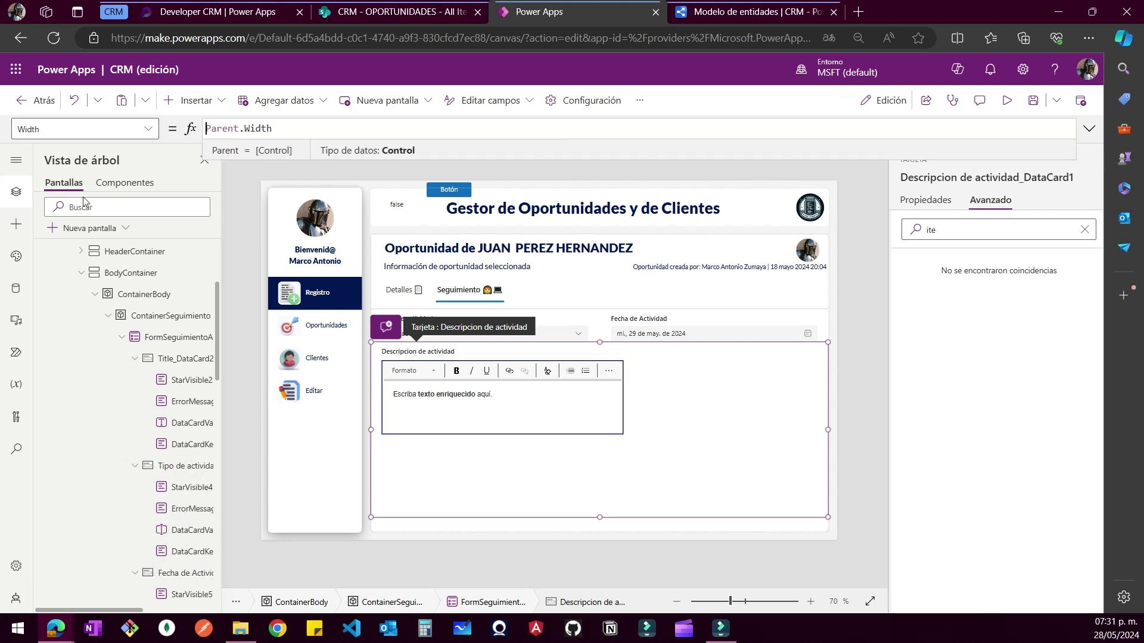
click(543, 429)
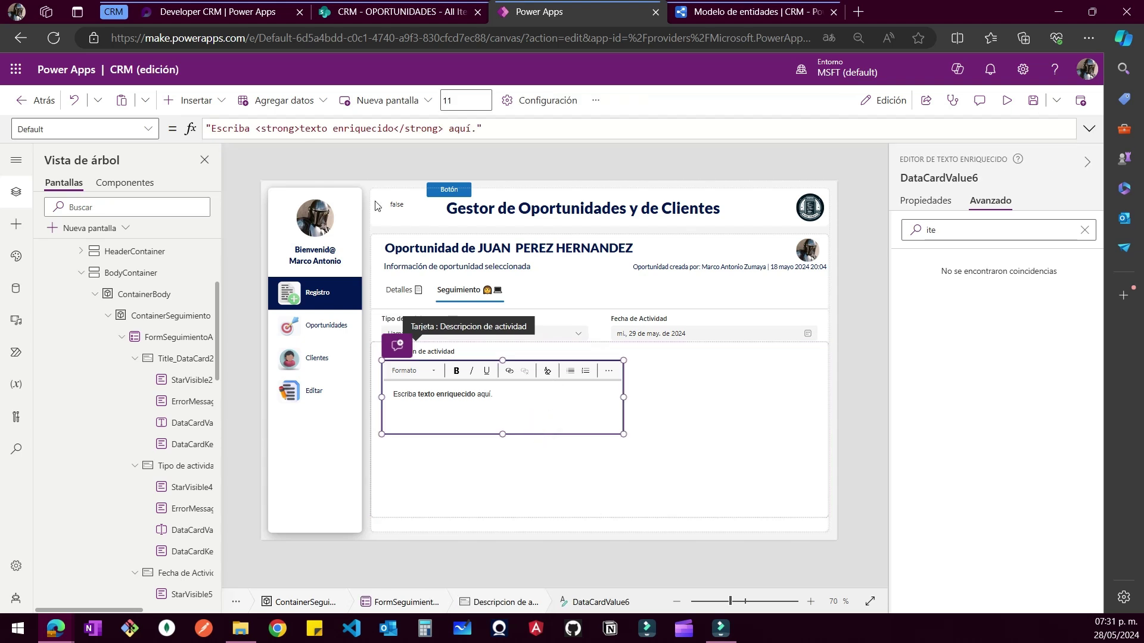
click(70, 129)
key(Return)
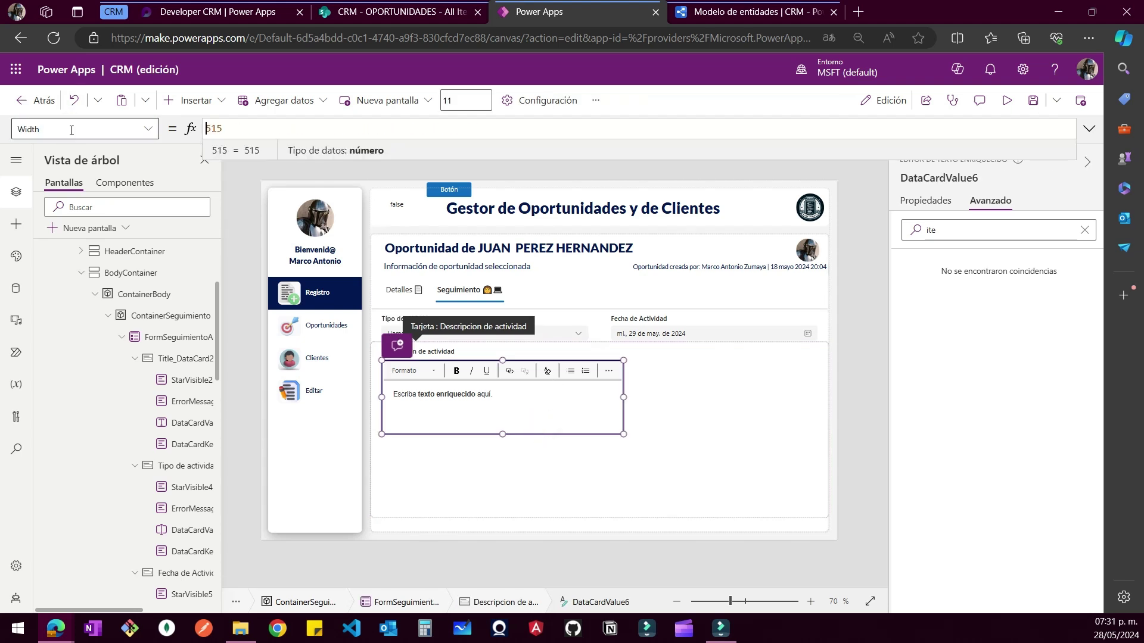
text(Parent.w)
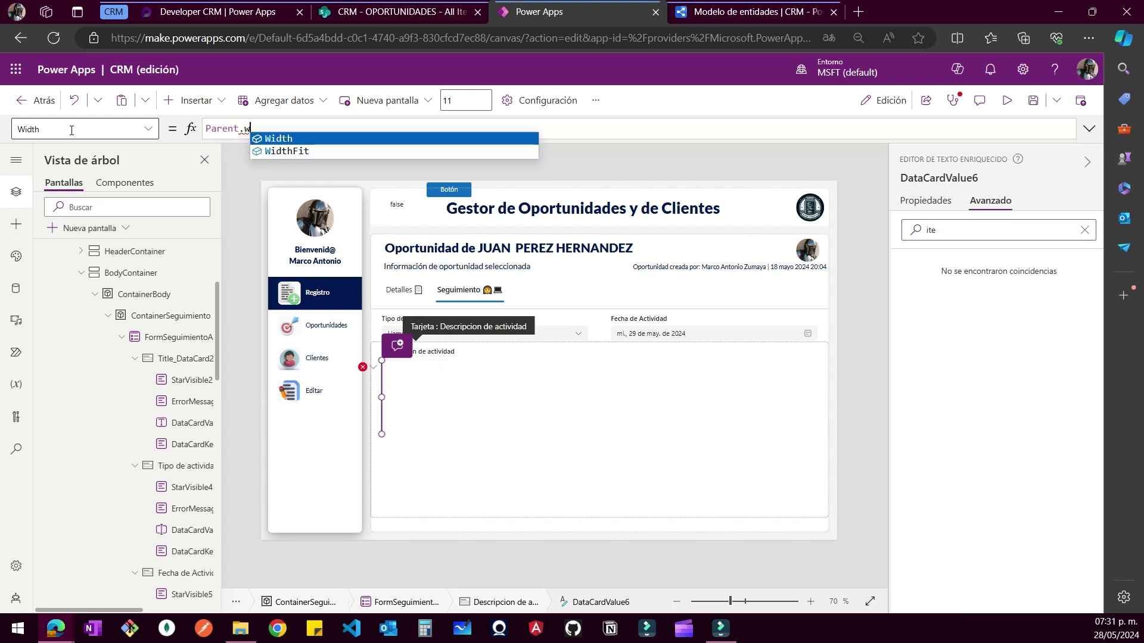
key(Tab)
text(- 60)
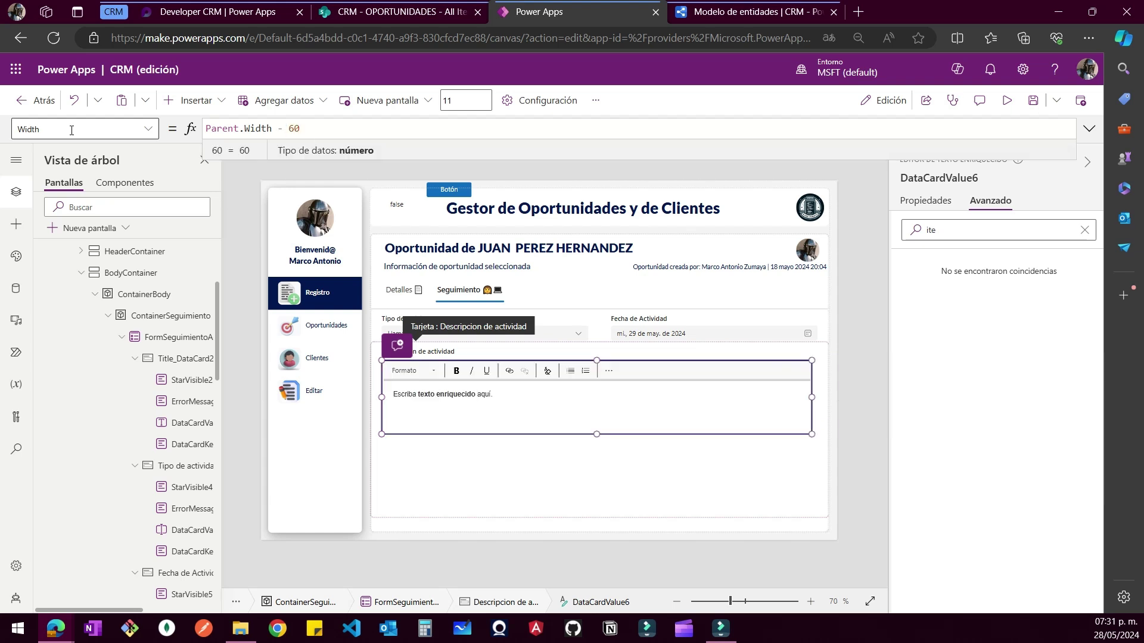
click(444, 352)
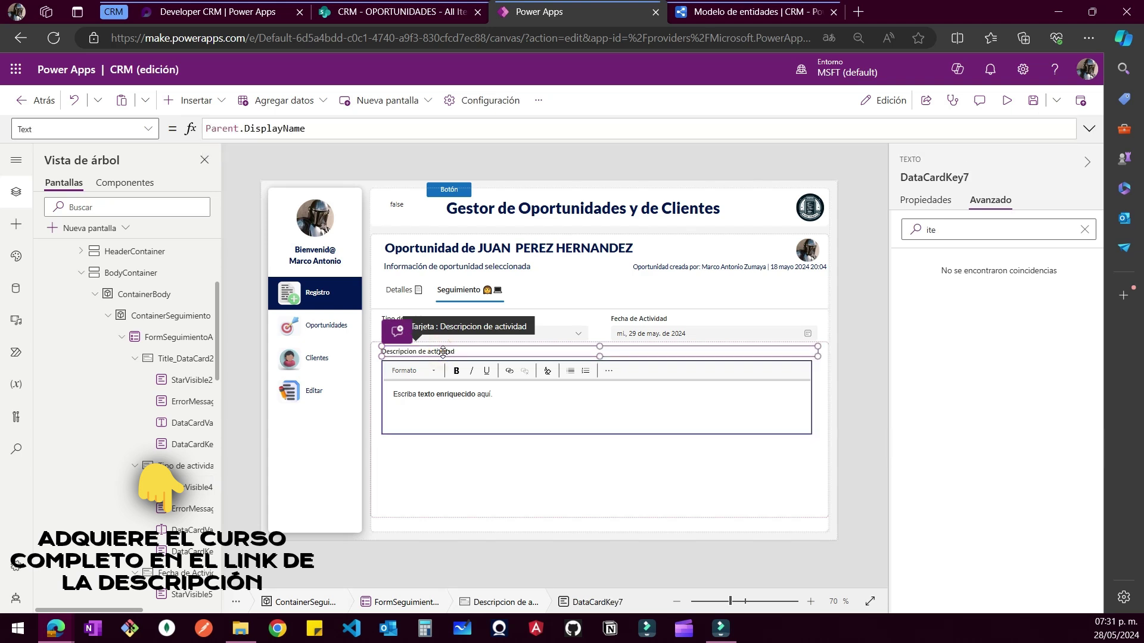
click(547, 428)
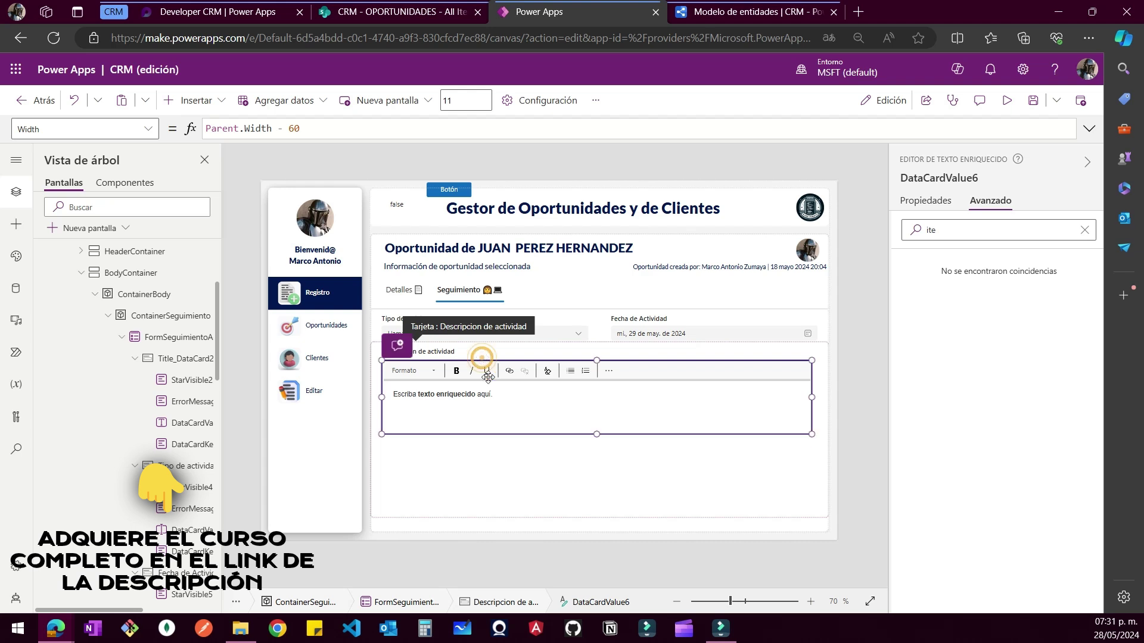
Copy the name of the Descripcion de actividad label, DataCardKey7, and reselect the rich text editor below it
click(529, 497)
click(529, 494)
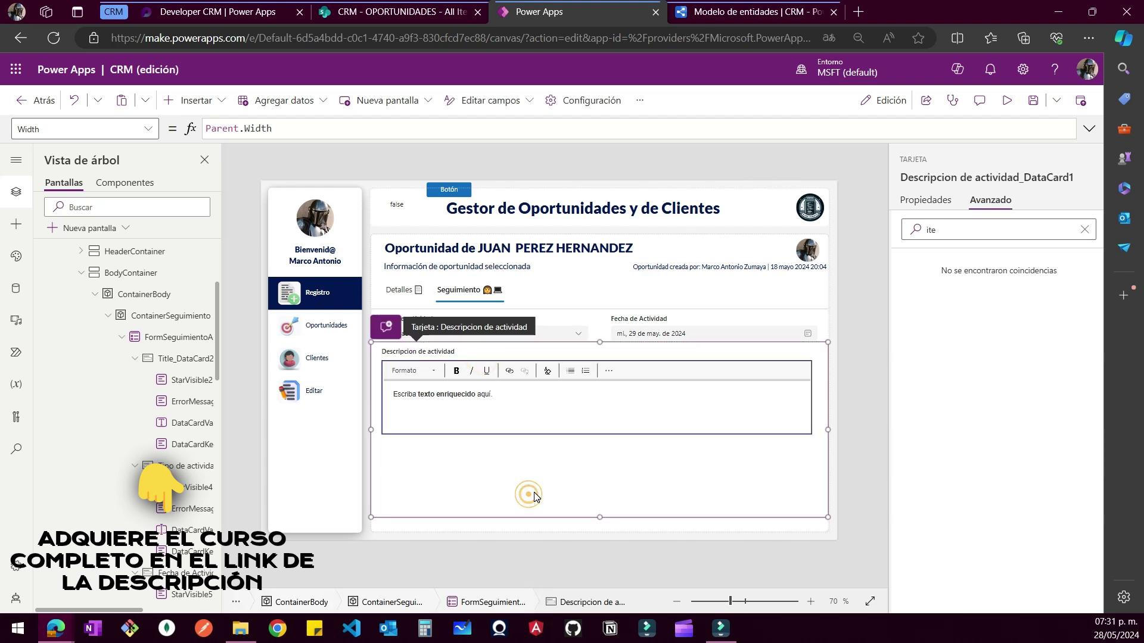
click(547, 426)
click(122, 126)
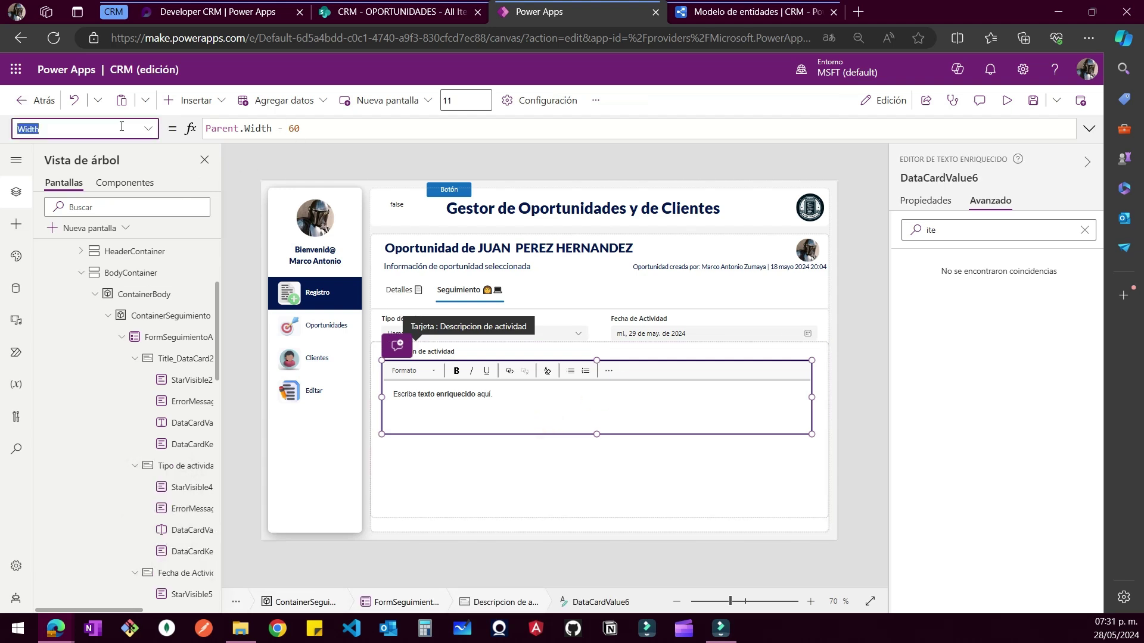
click(444, 350)
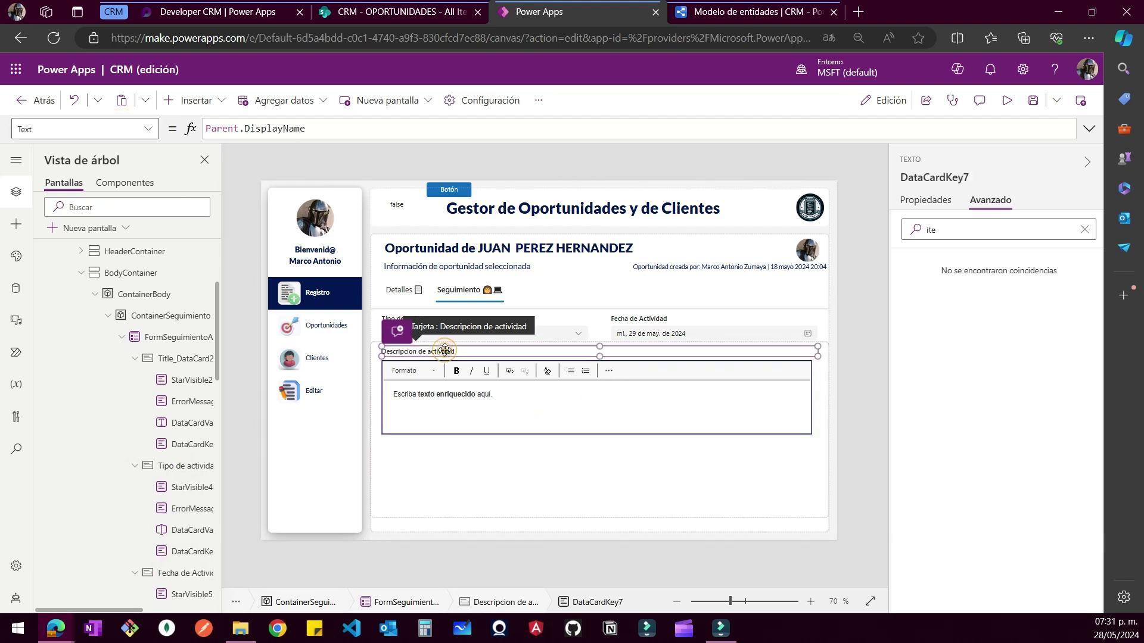
click(923, 176)
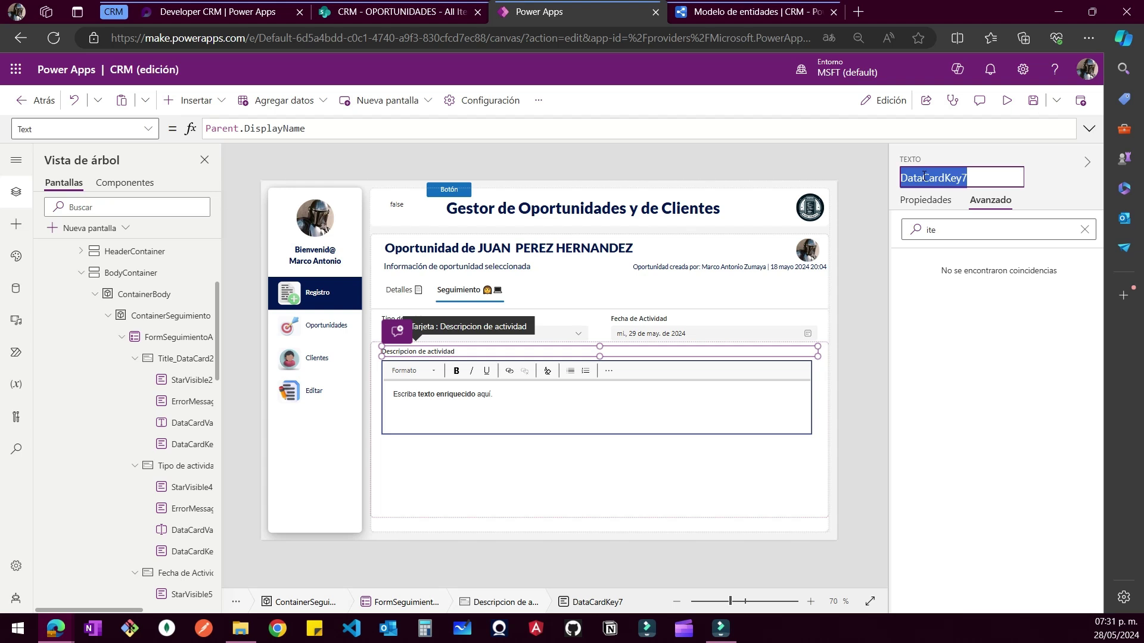
click(543, 421)
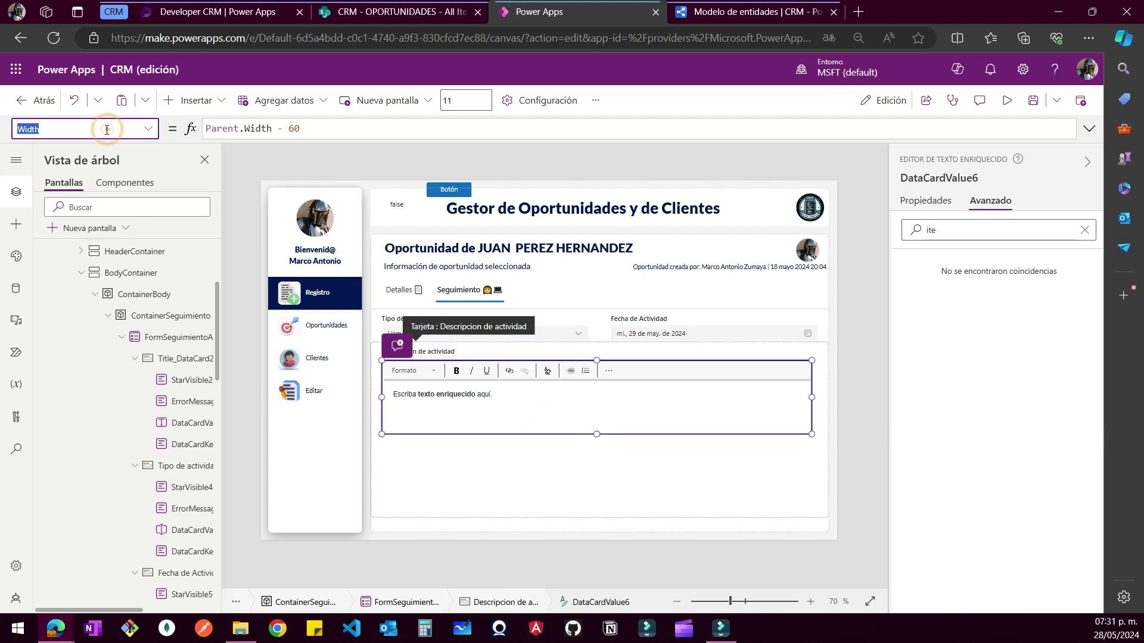
Set the Height of the rich text editor to Parent.Height - DataCardKey7.Height and check its extent in the form
text(wid)
key(Return)
click(107, 129)
text(hei)
key(Return)
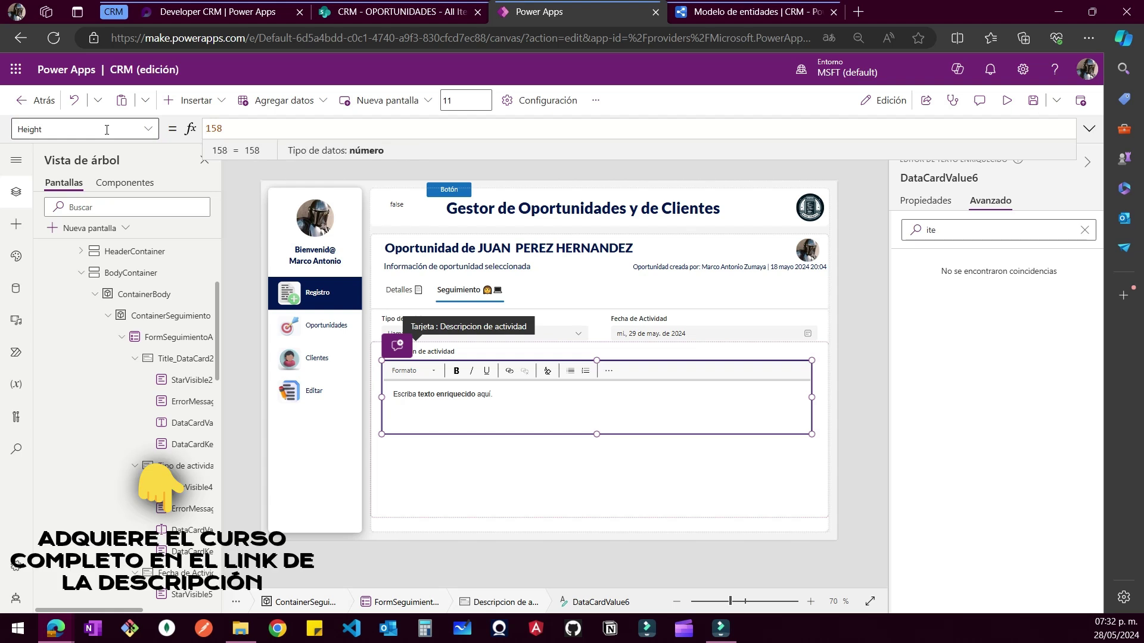
text(Parent.)
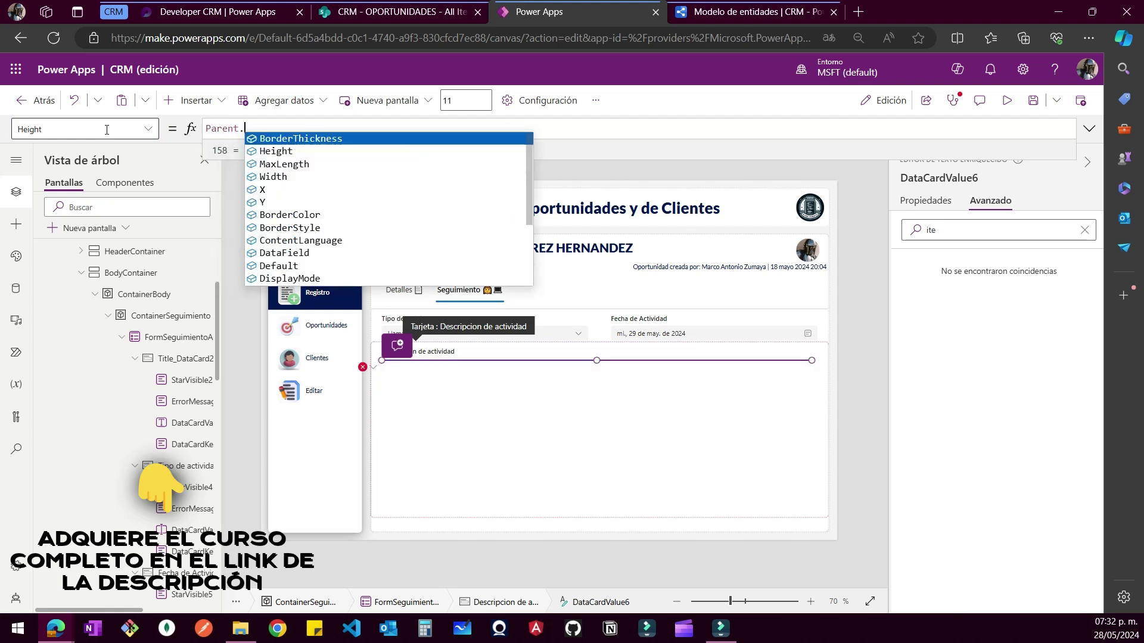
text(te)
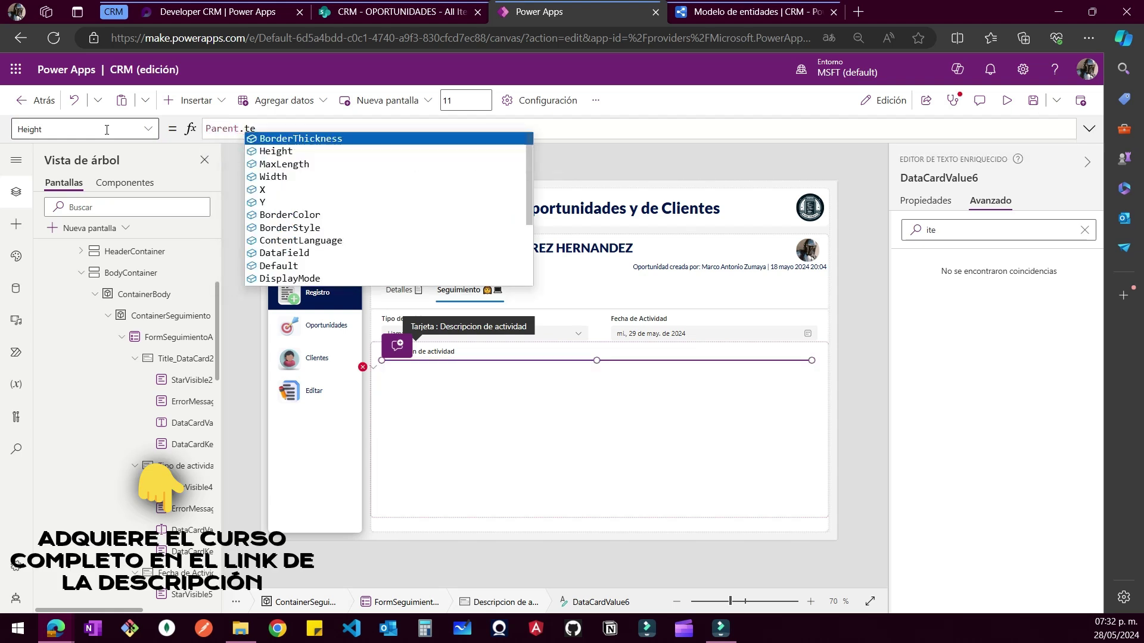
key(BackSpace)
key(Down)
key(Return)
text(- DataCardKey7.Height)
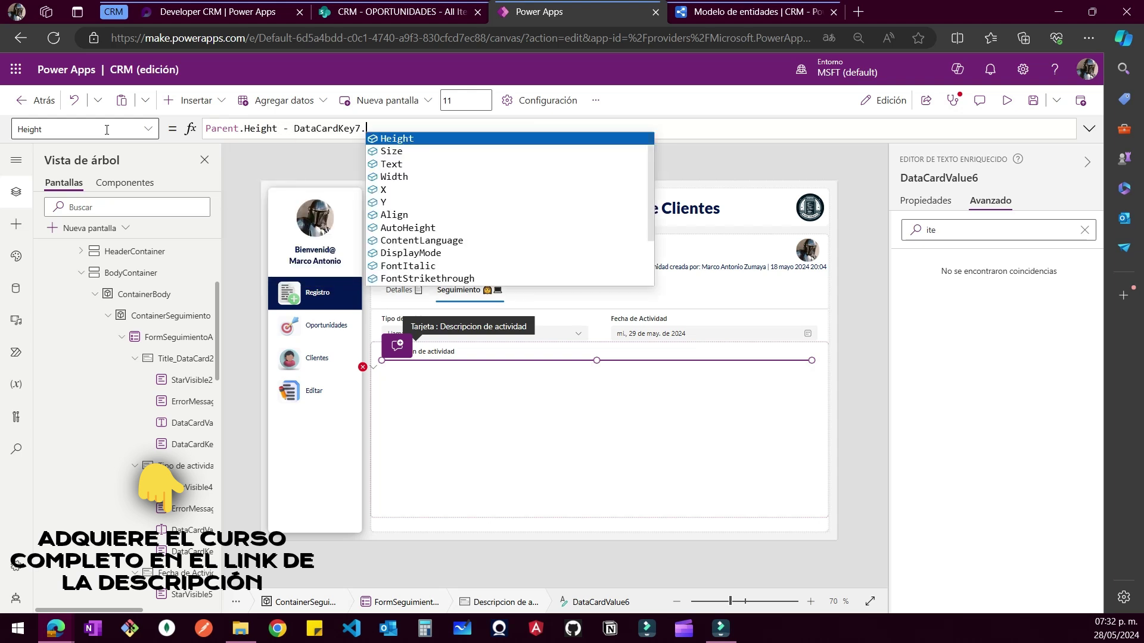
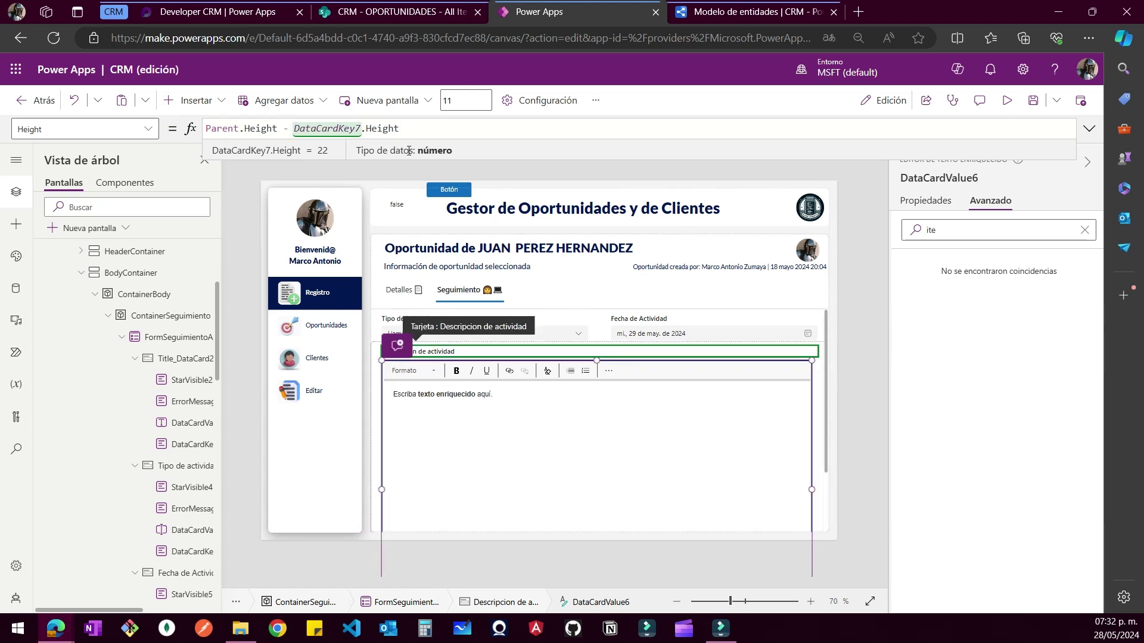
scroll(592, 481, down, 3)
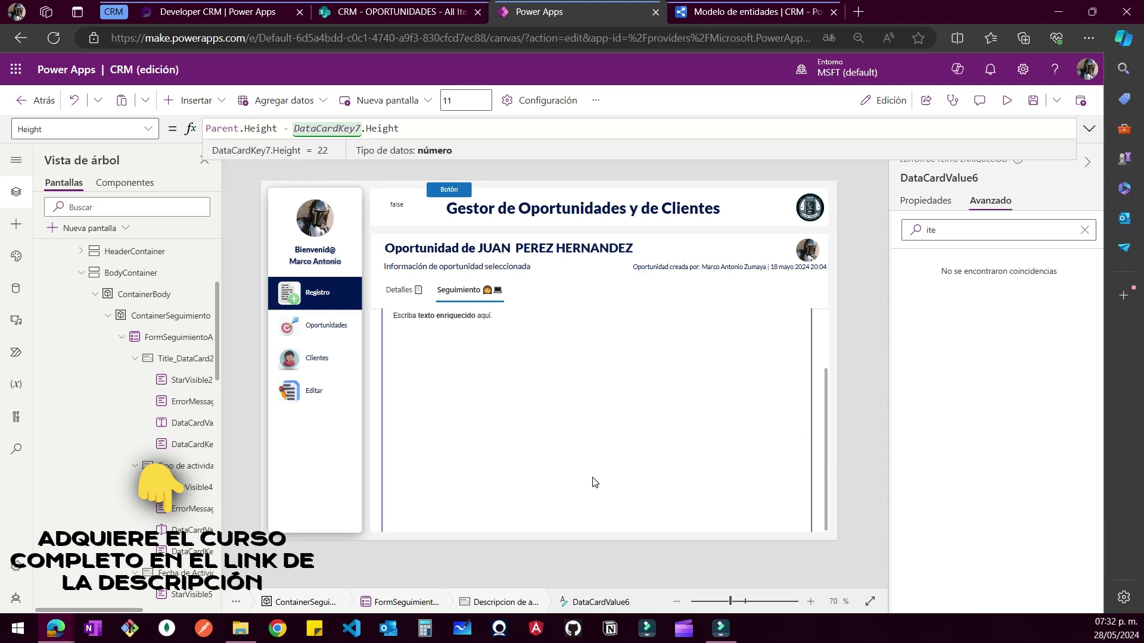
click(593, 481)
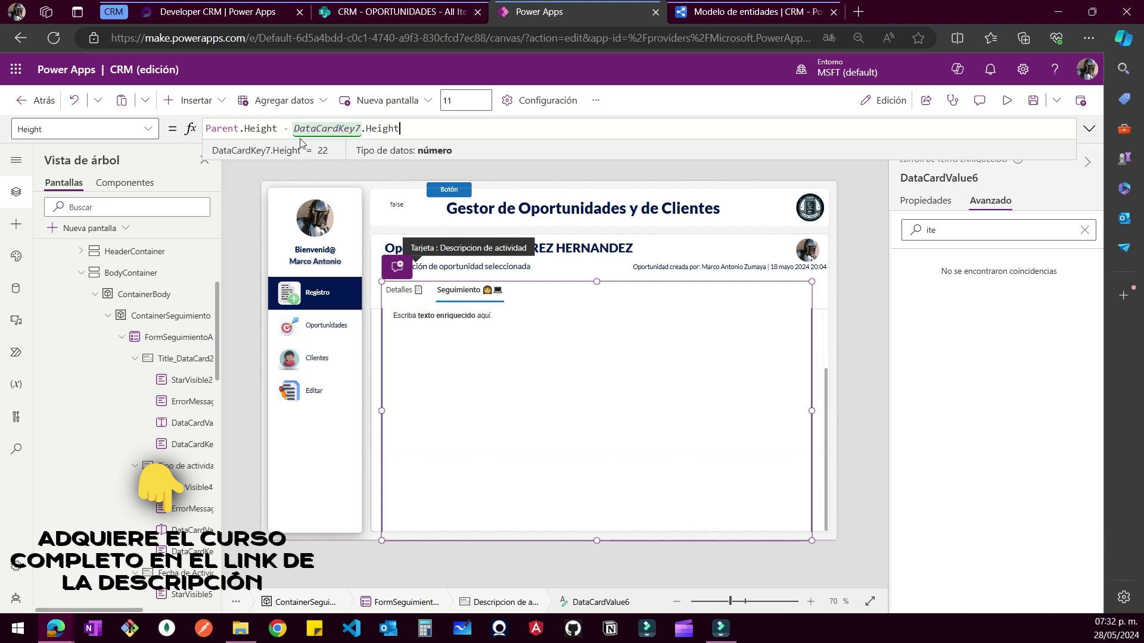
double_click(546, 129)
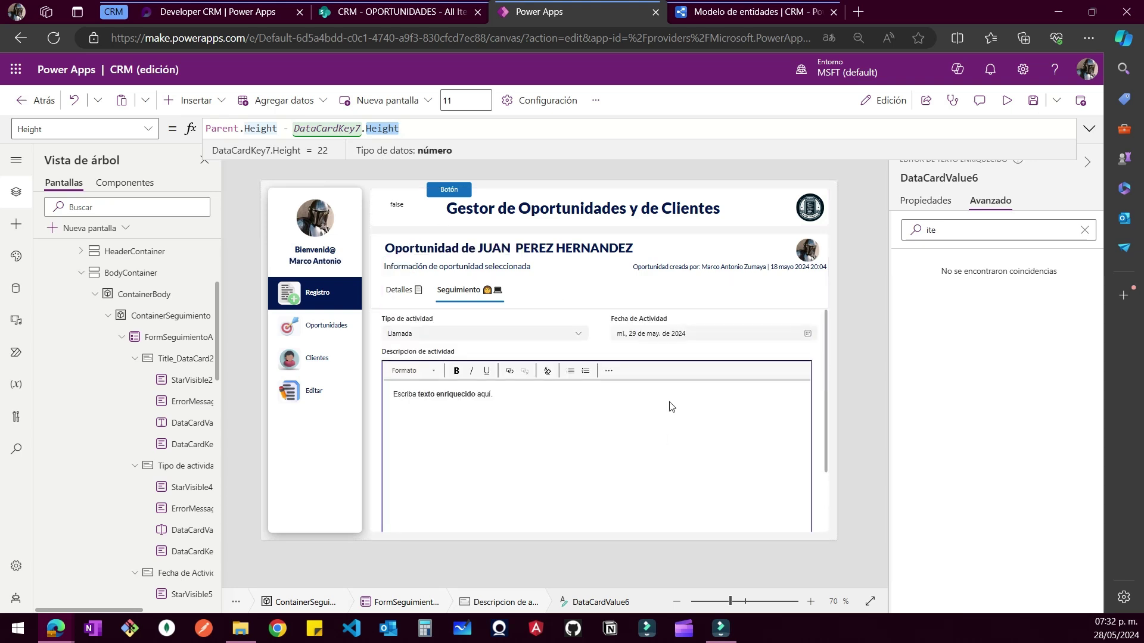
Copy the name of the card holding the rich text editor, Descripcion de actividad_DataCard1, and reselect the editor
click(376, 379)
click(377, 378)
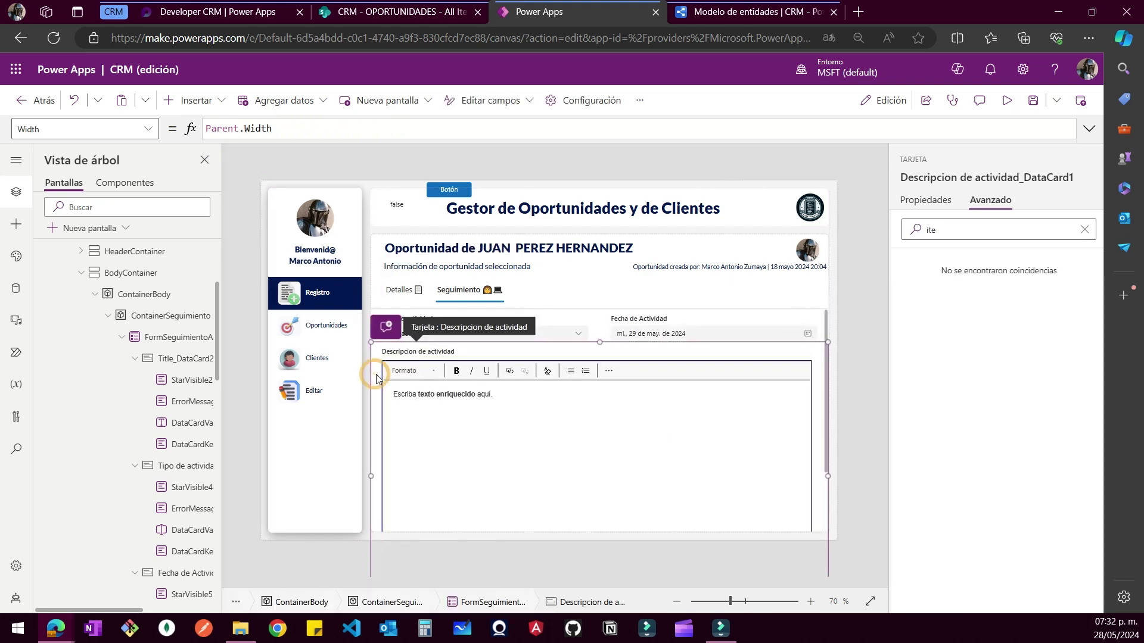
click(954, 178)
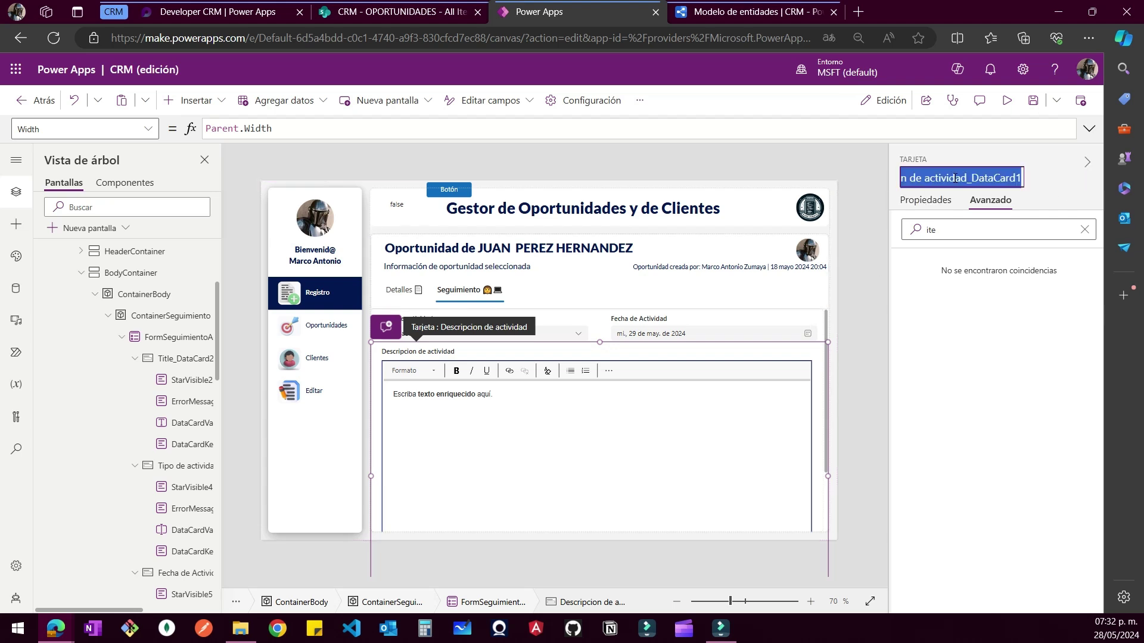
click(515, 464)
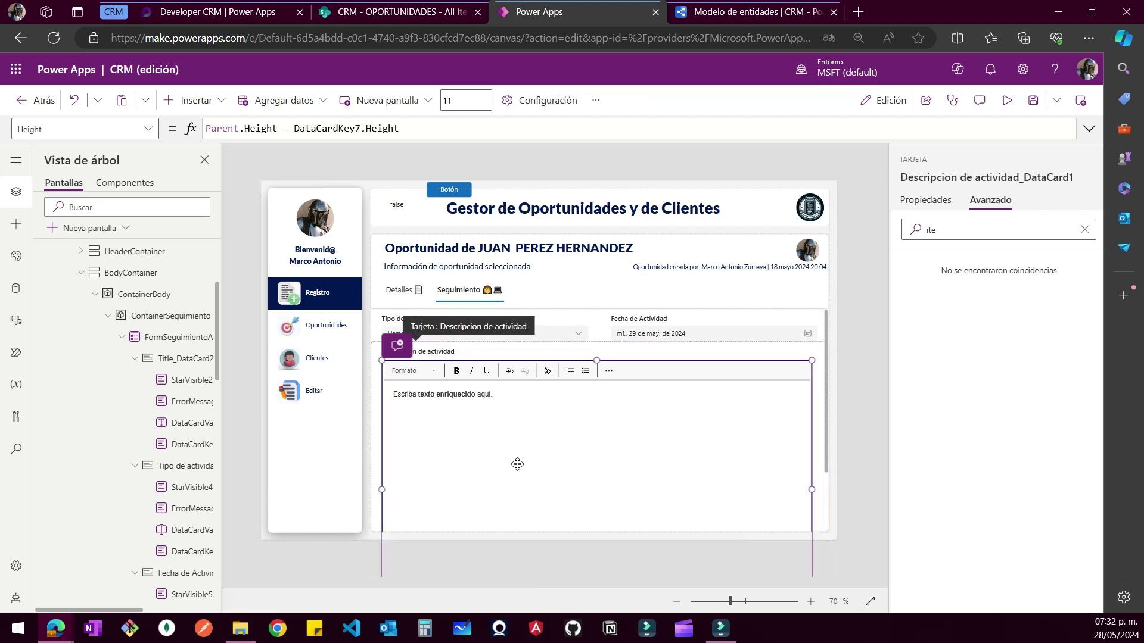
Insert 'Descripcion de actividad_DataCard1'.Height followed by a minus sign at the start of the rich text editor's Height formula
click(316, 128)
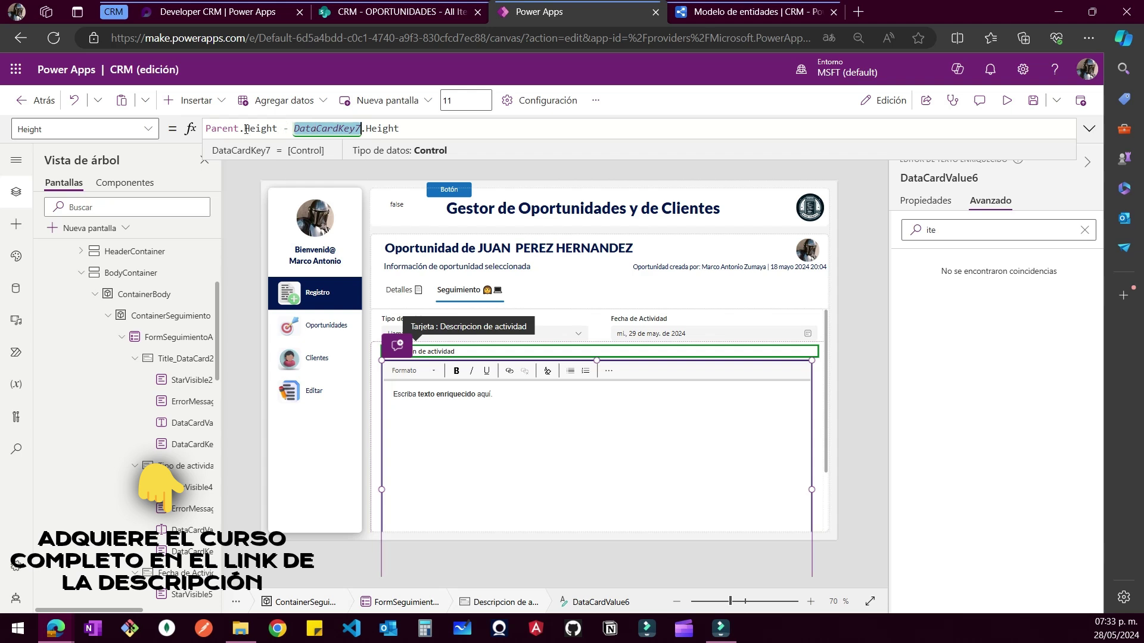
click(222, 130)
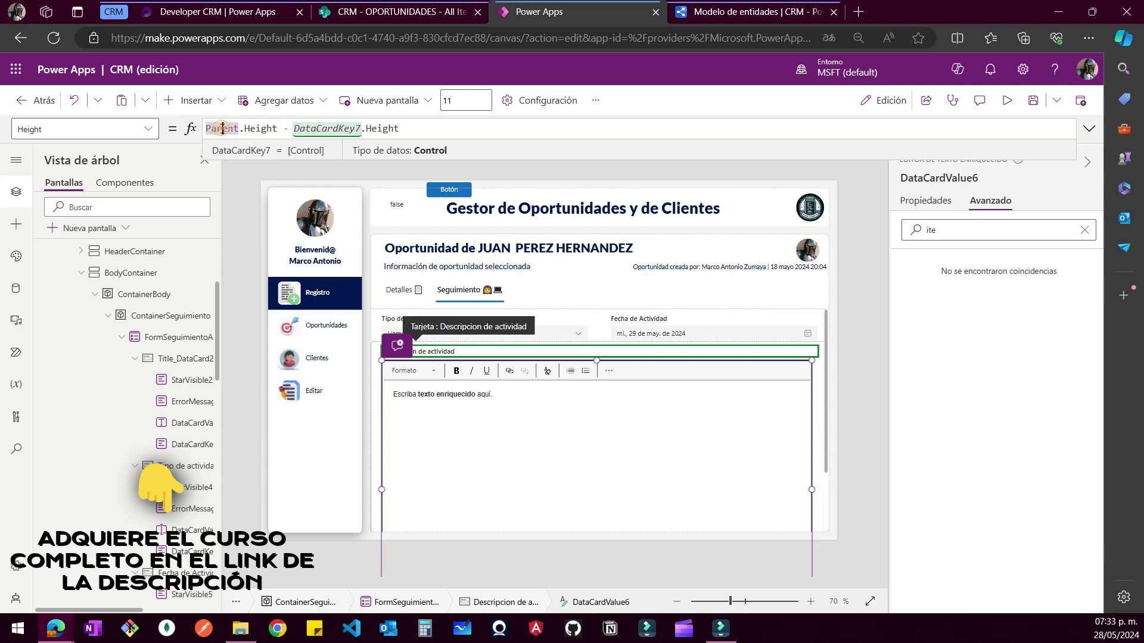
click(274, 128)
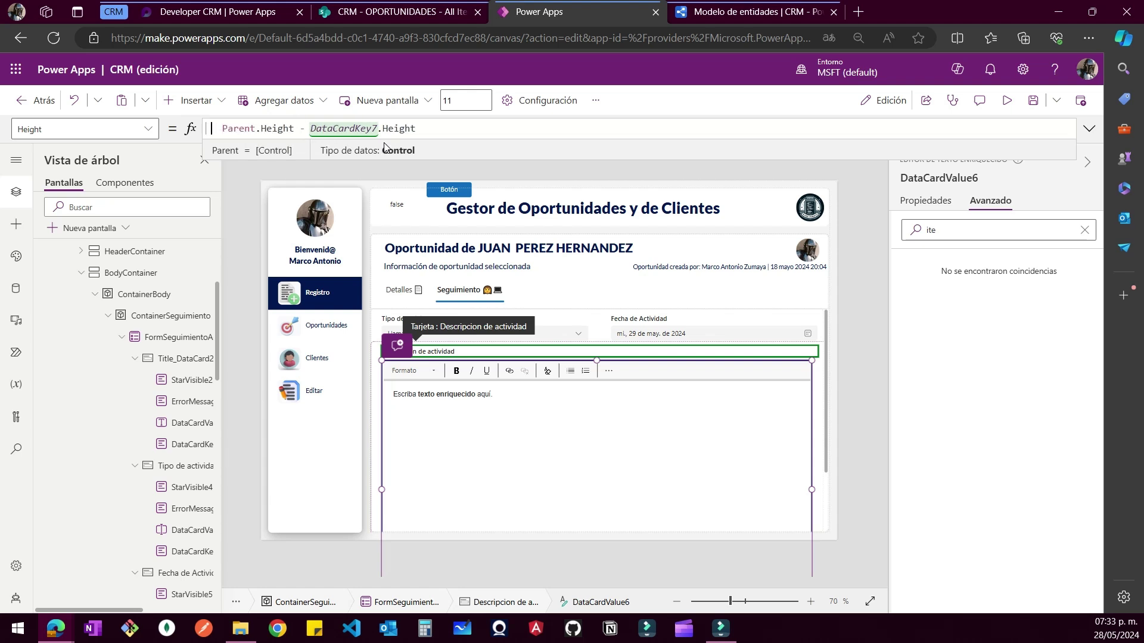
text(Descripcion de actividad_DataCard1.He)
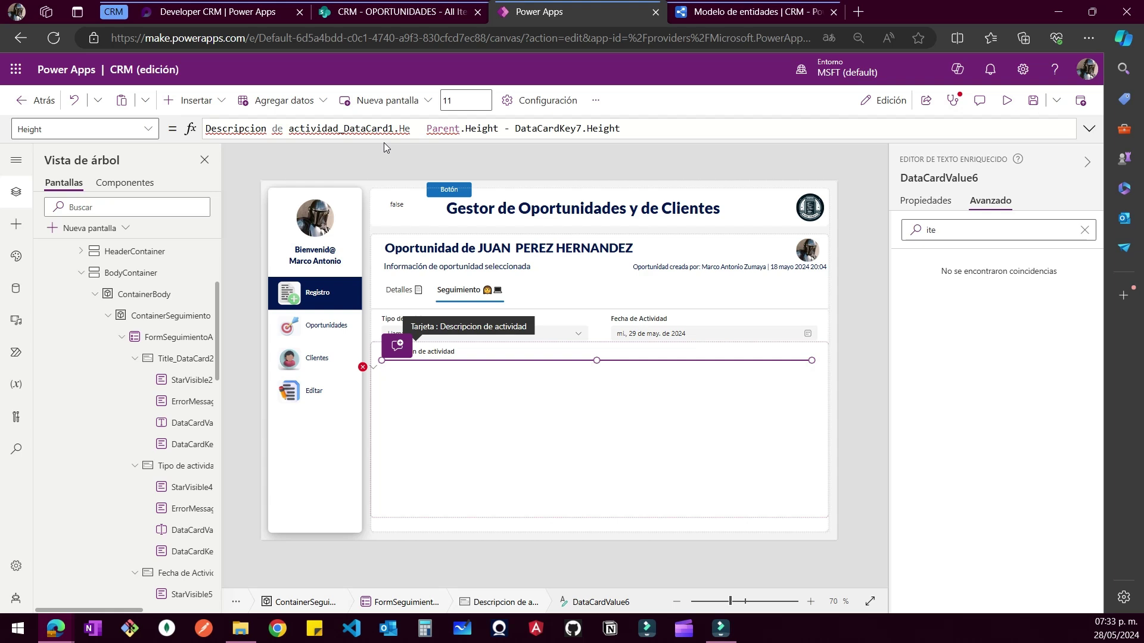
key(Left)
key(Left)
key(Left)
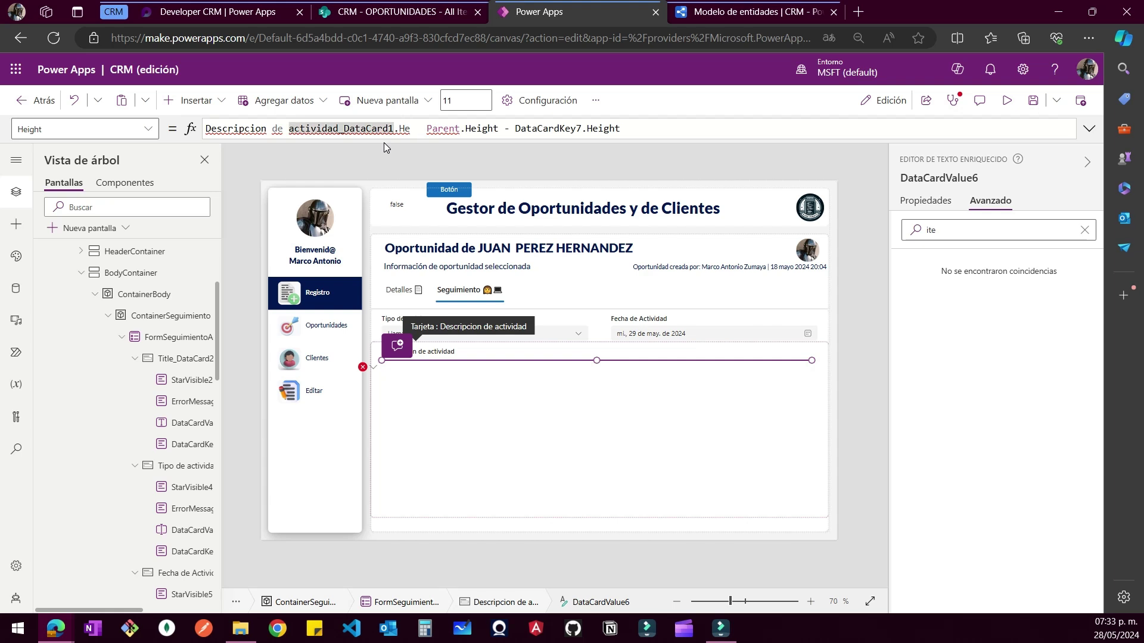
text(')
key(Home)
text('.He)
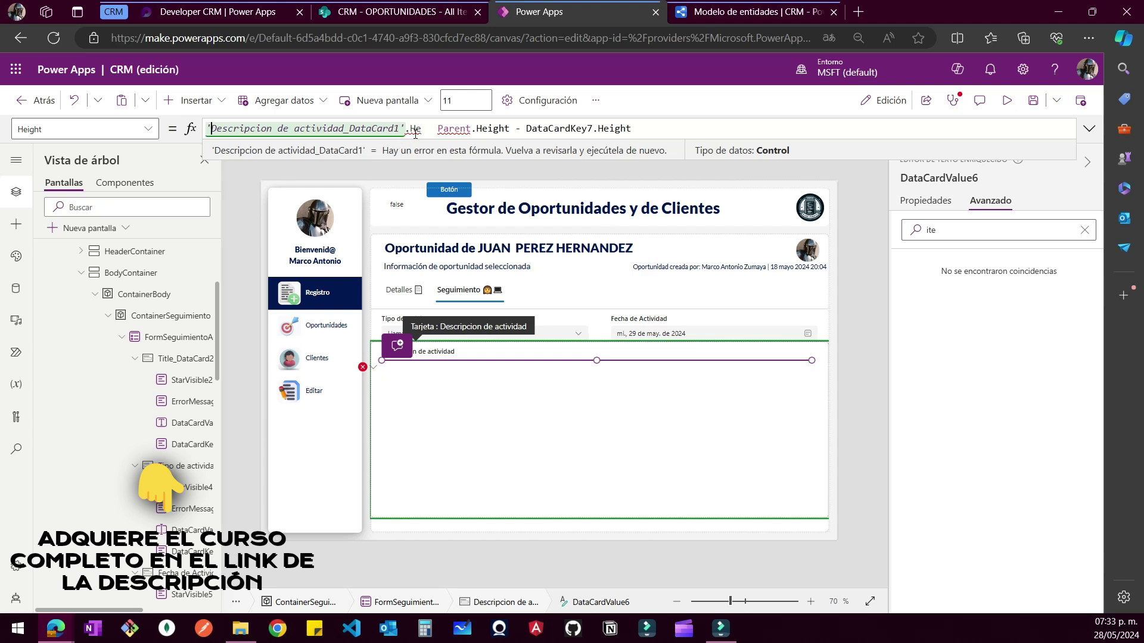
text(ig)
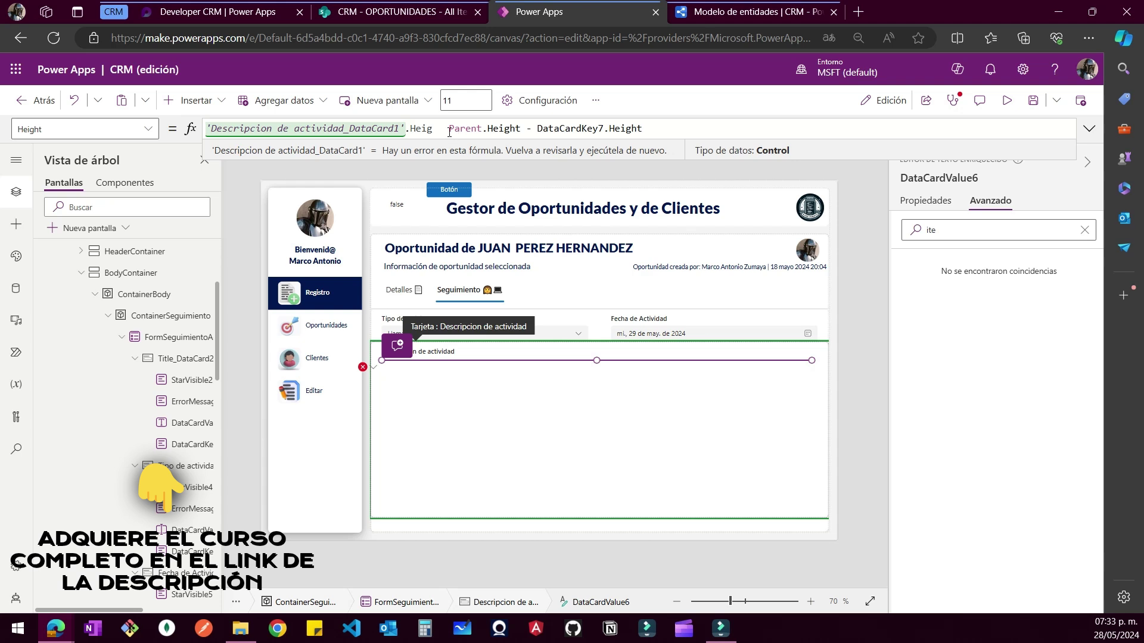
double_click(501, 129)
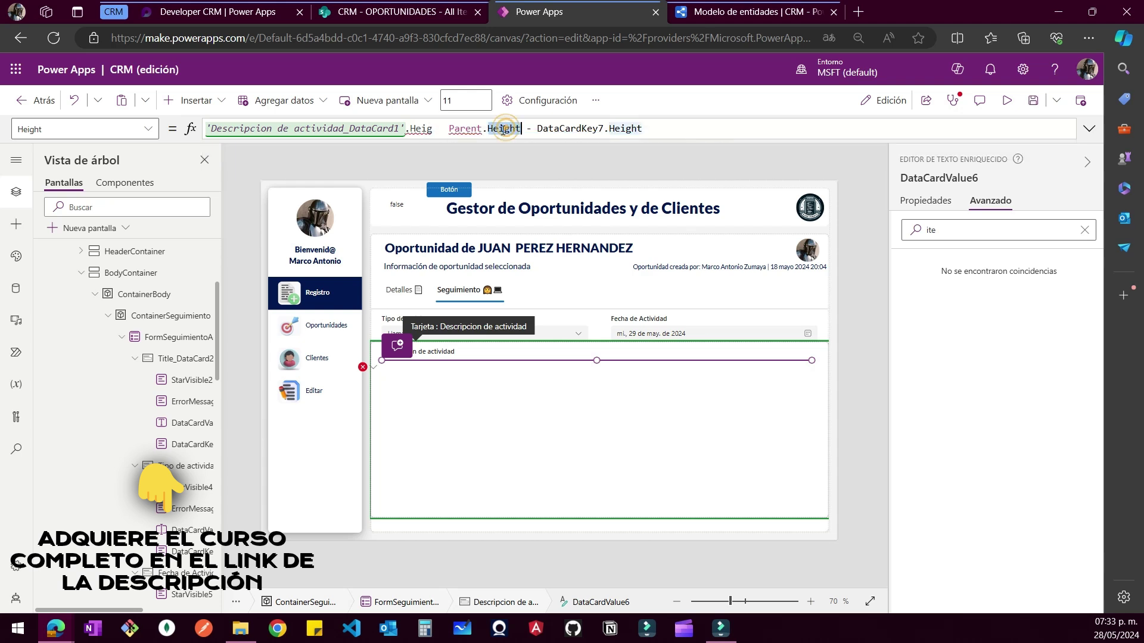
click(431, 129)
text(ht)
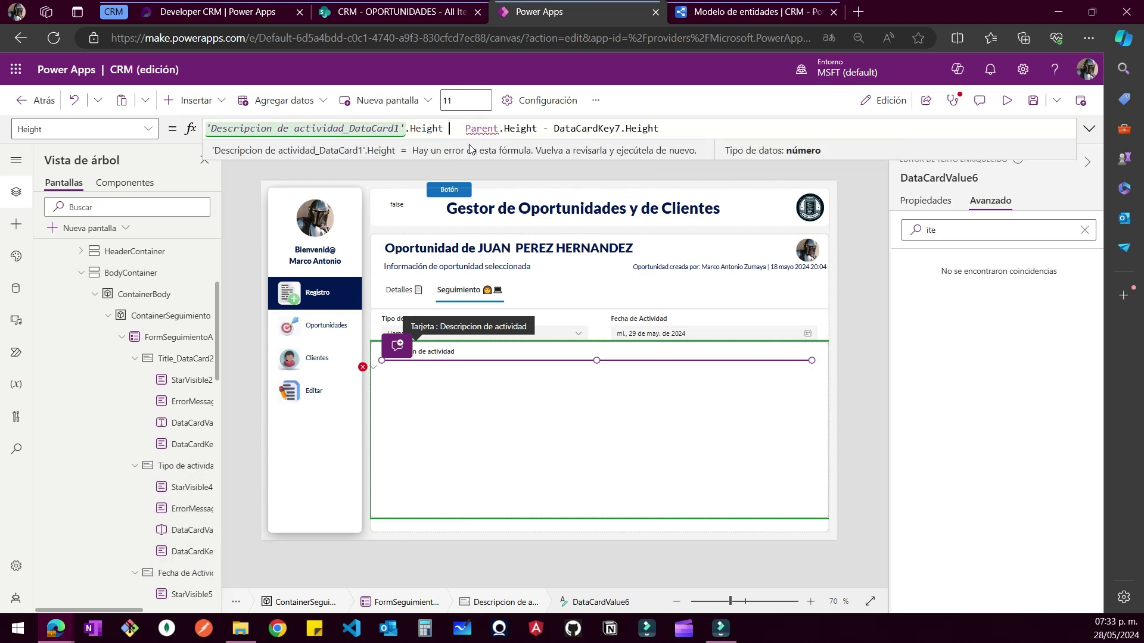
text( -)
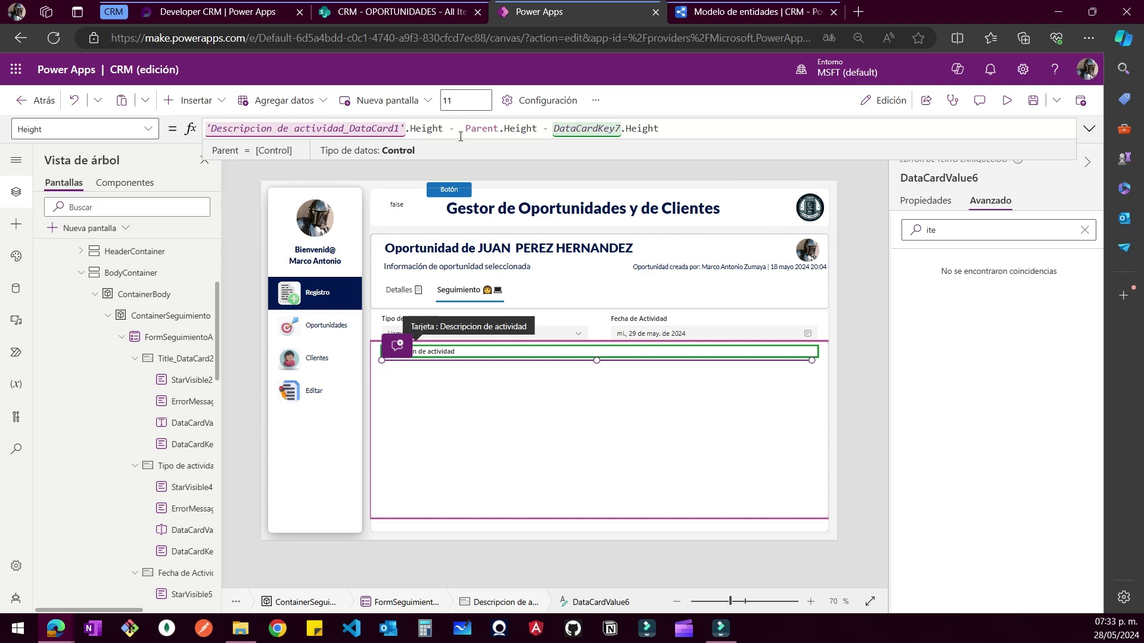
Remove the Parent.Height term so the editor's Height formula is 'Descripcion de actividad_DataCard1'.Height - DataCardKey7.Height
shift+click(537, 128)
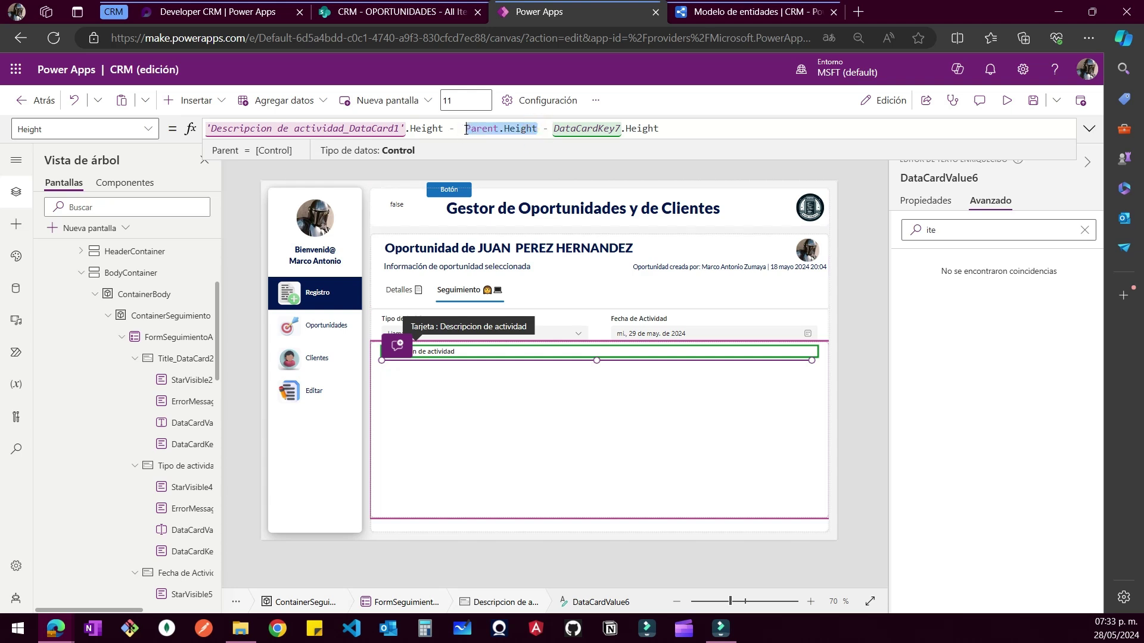
key(BackSpace)
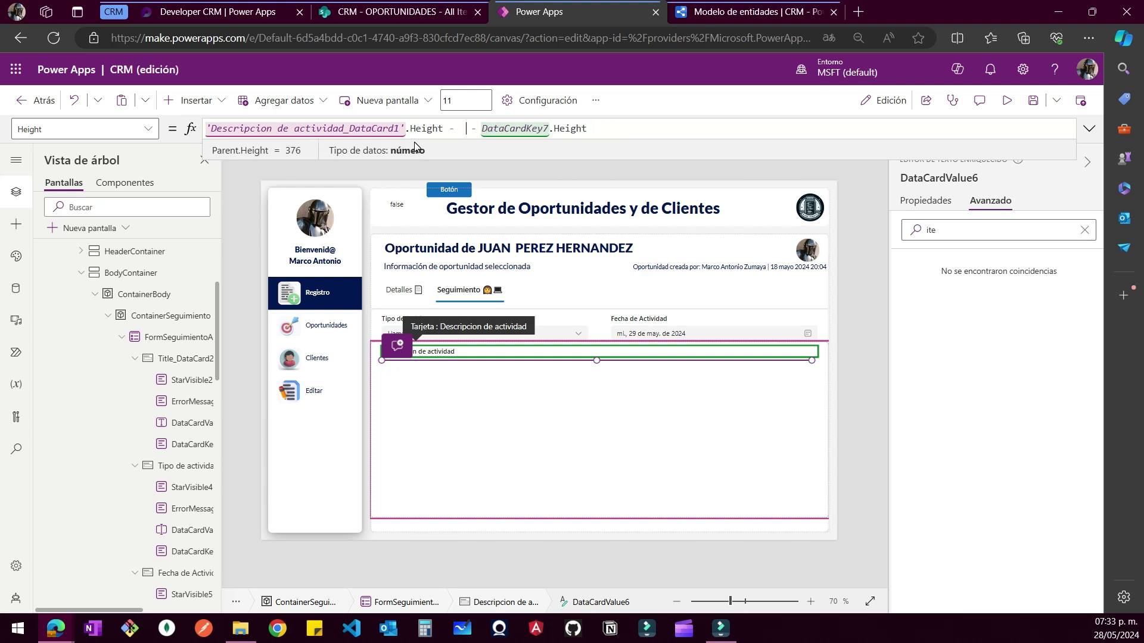
key(Delete)
key(Delete)
key(Delete)
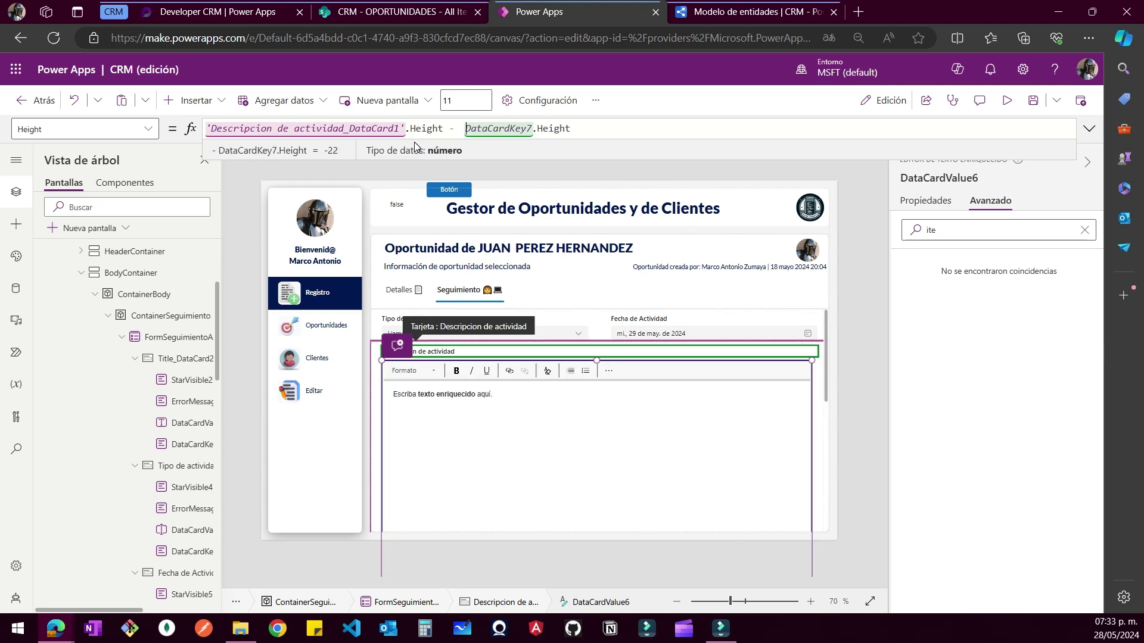
key(BackSpace)
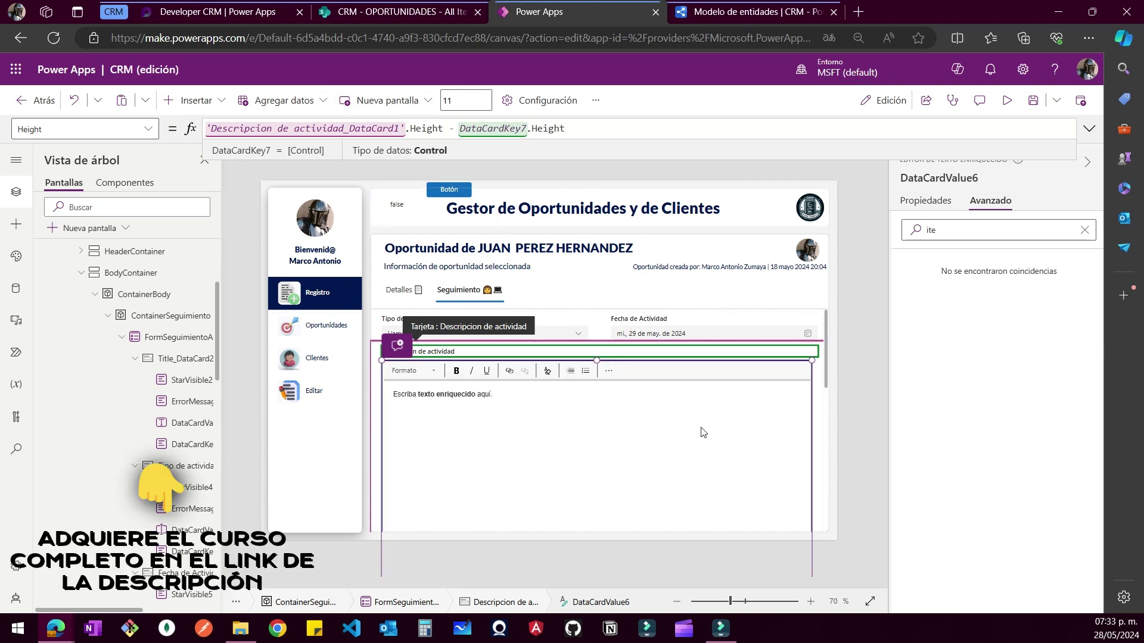
scroll(701, 427, down, 1)
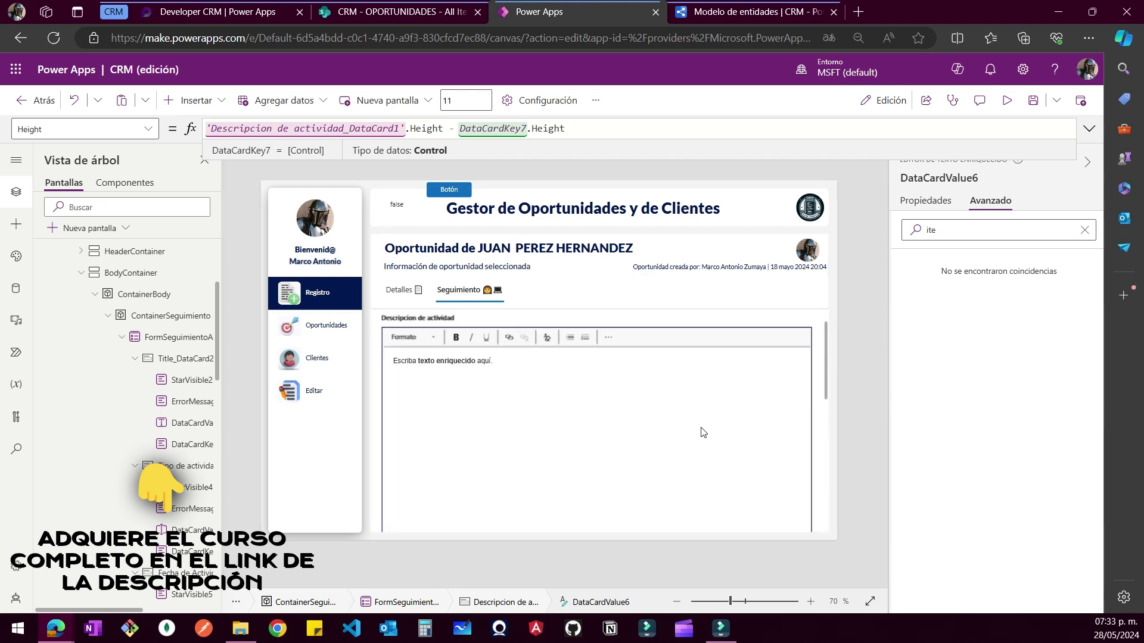
scroll(701, 429, up, 1)
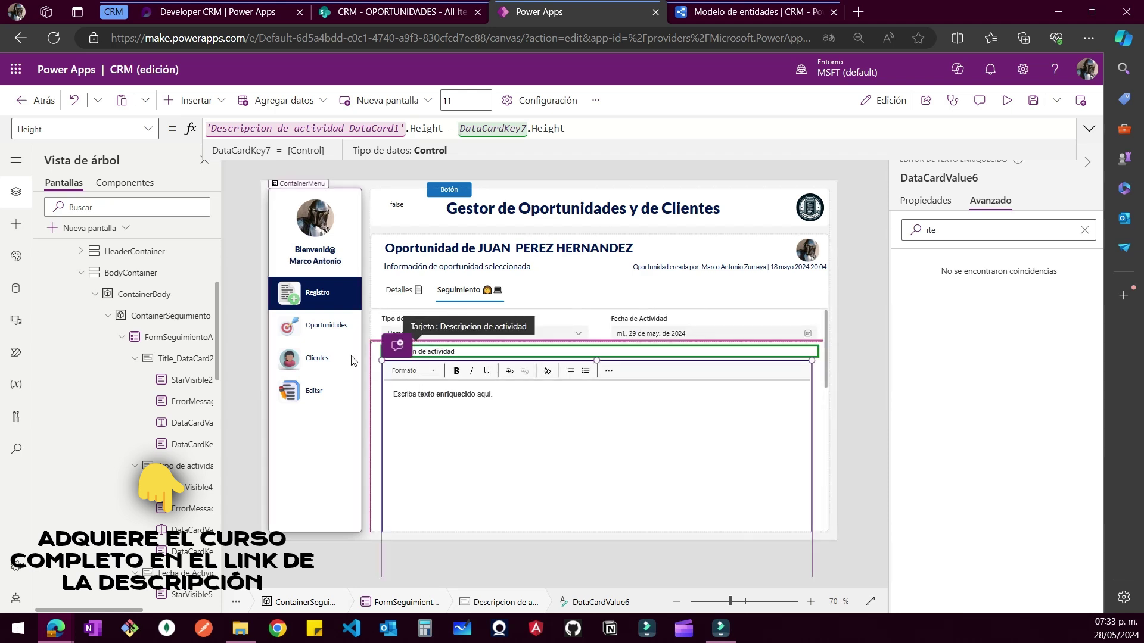
Select the Descripcion de actividad card and open its Height property formula
click(852, 335)
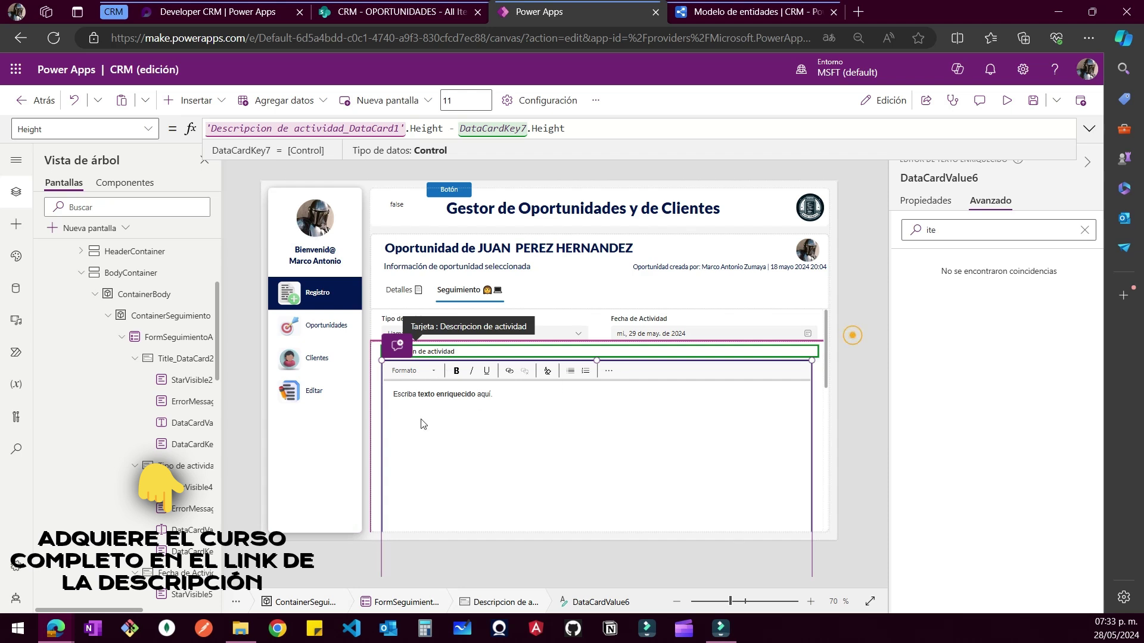
click(372, 405)
click(110, 127)
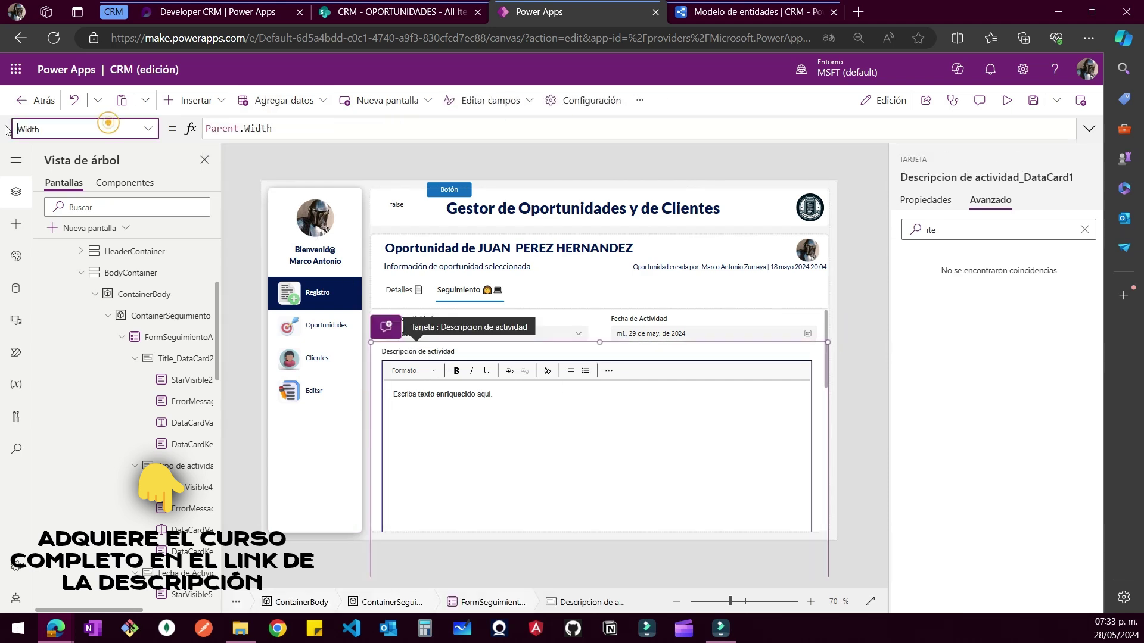
text(Height)
key(Return)
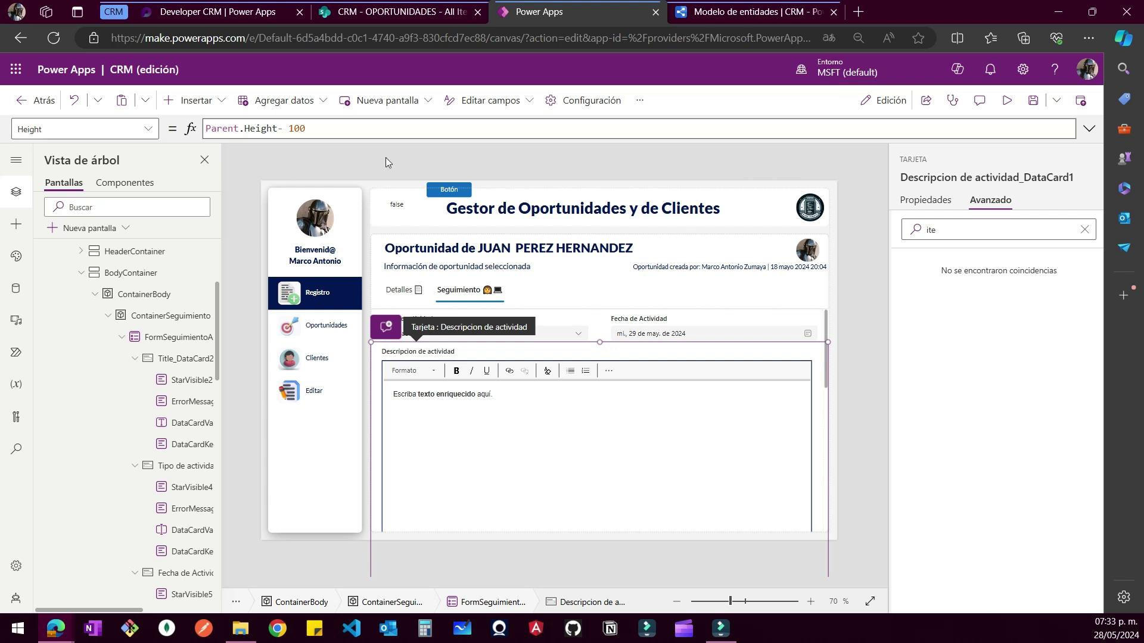
Try fixed heights of 500 and 300 for the Descripcion de actividad card
triple_click(360, 128)
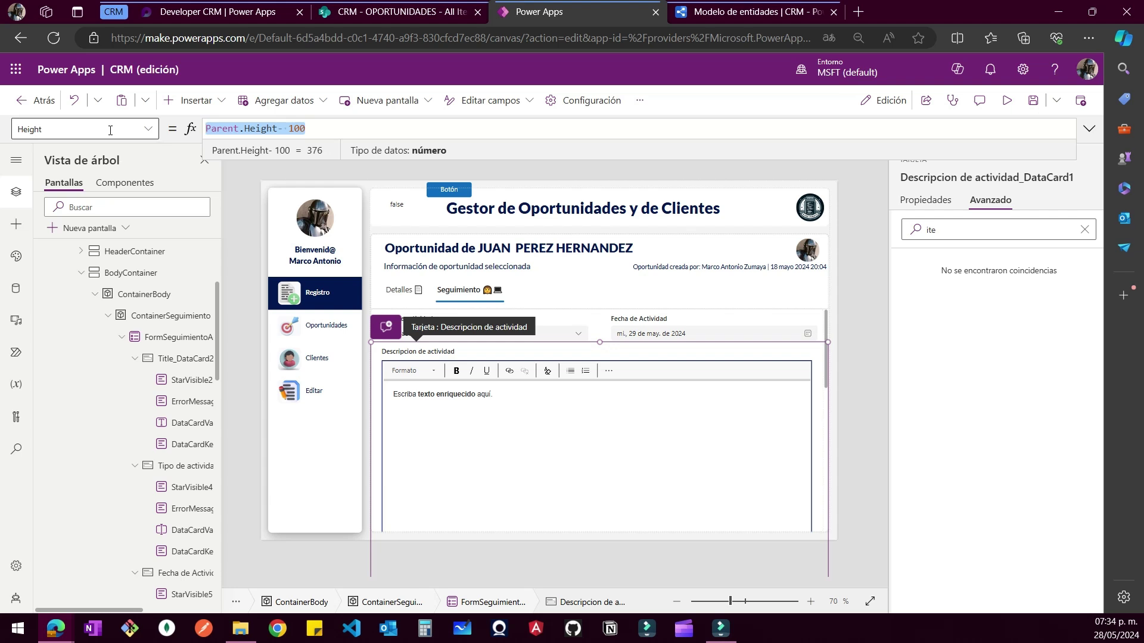
text(500)
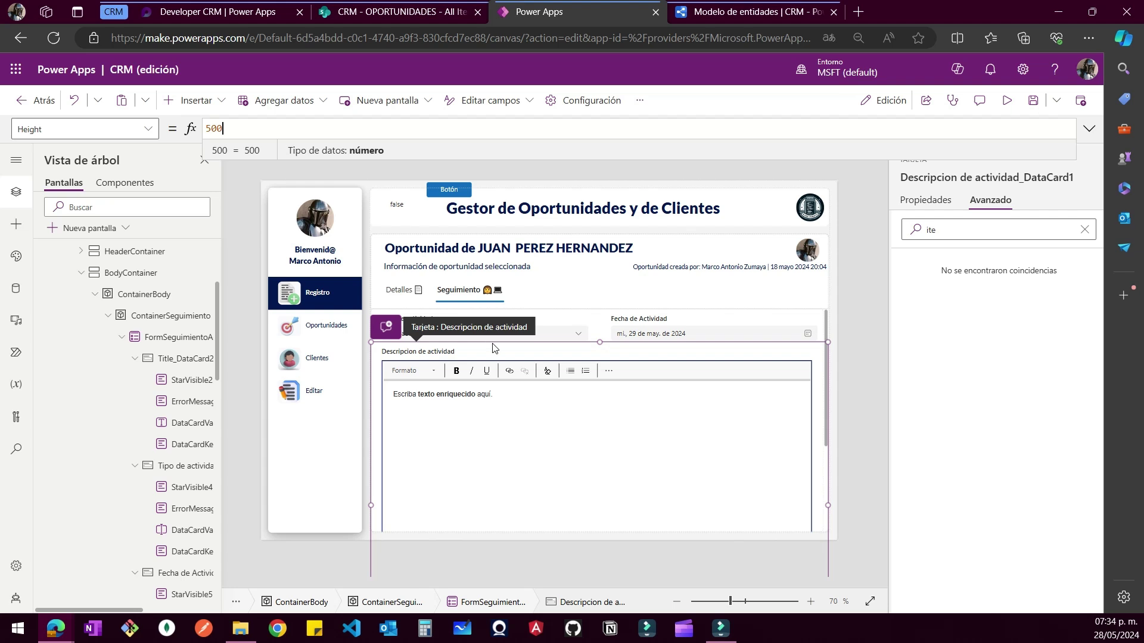
scroll(585, 422, down, 5)
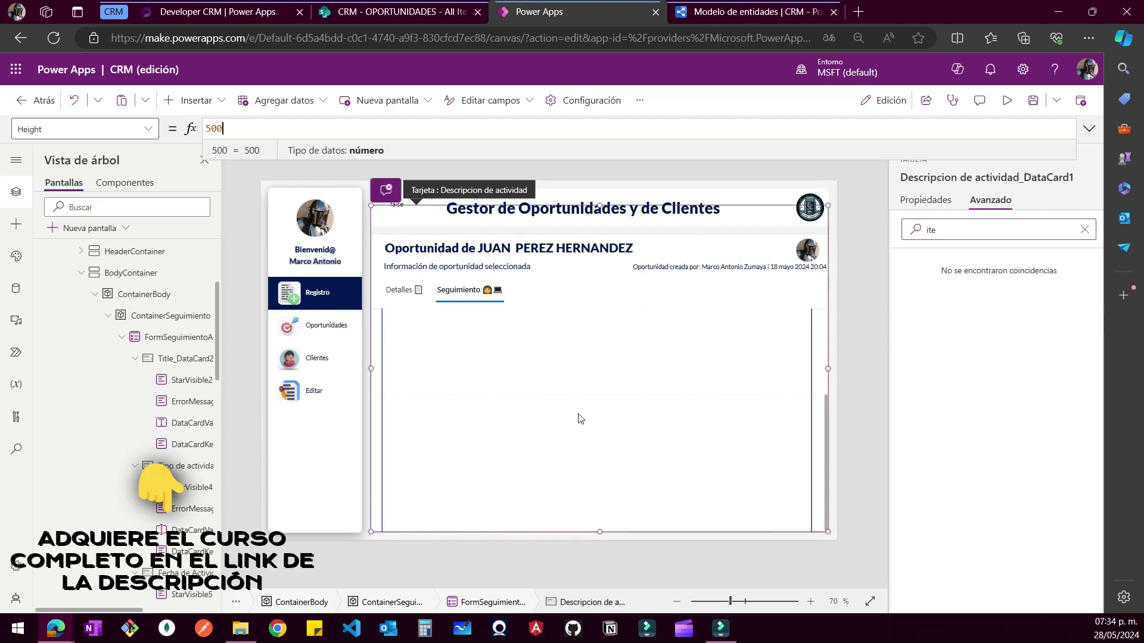
click(300, 127)
text(300)
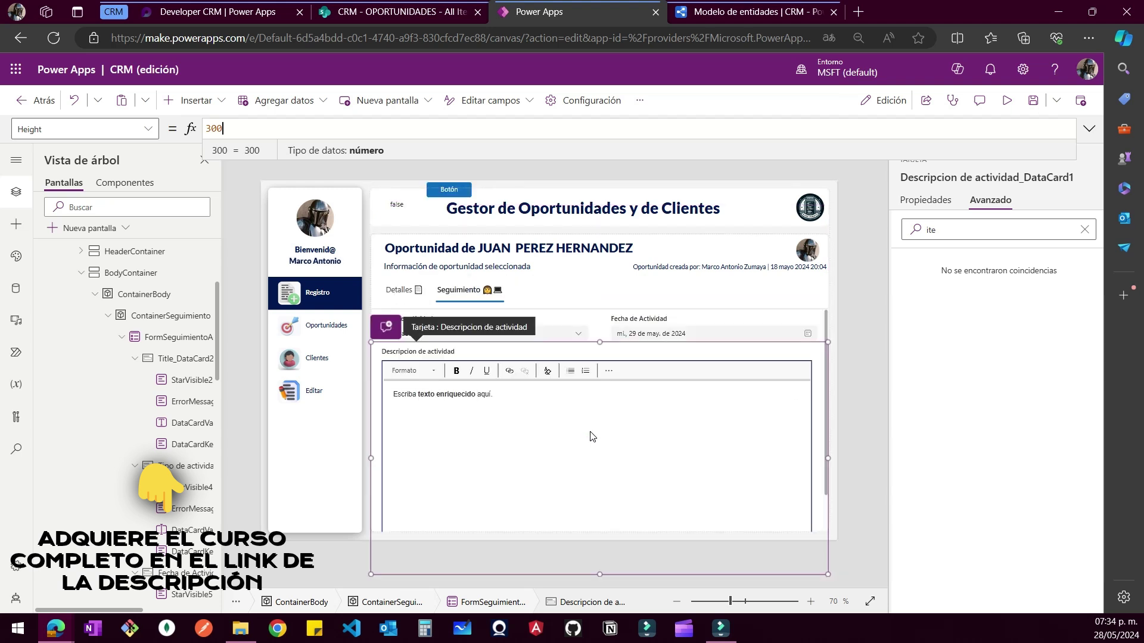
Try heights of 200 and 180 for the Descripcion de actividad card, ending with 200
drag(240, 130, 60, 130)
text(200)
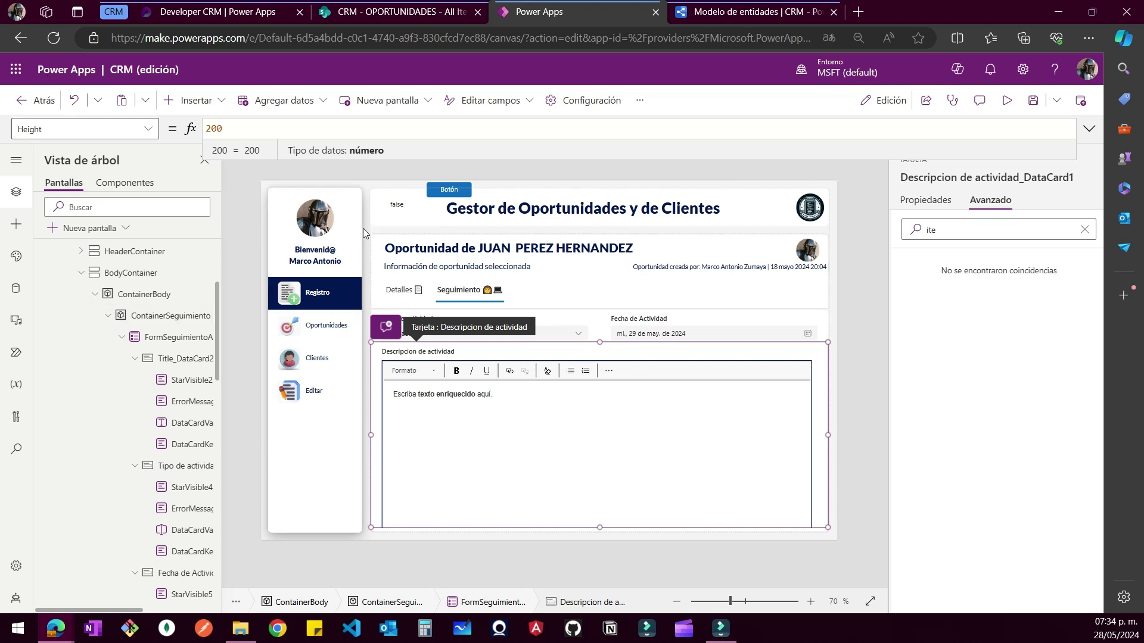
click(143, 130)
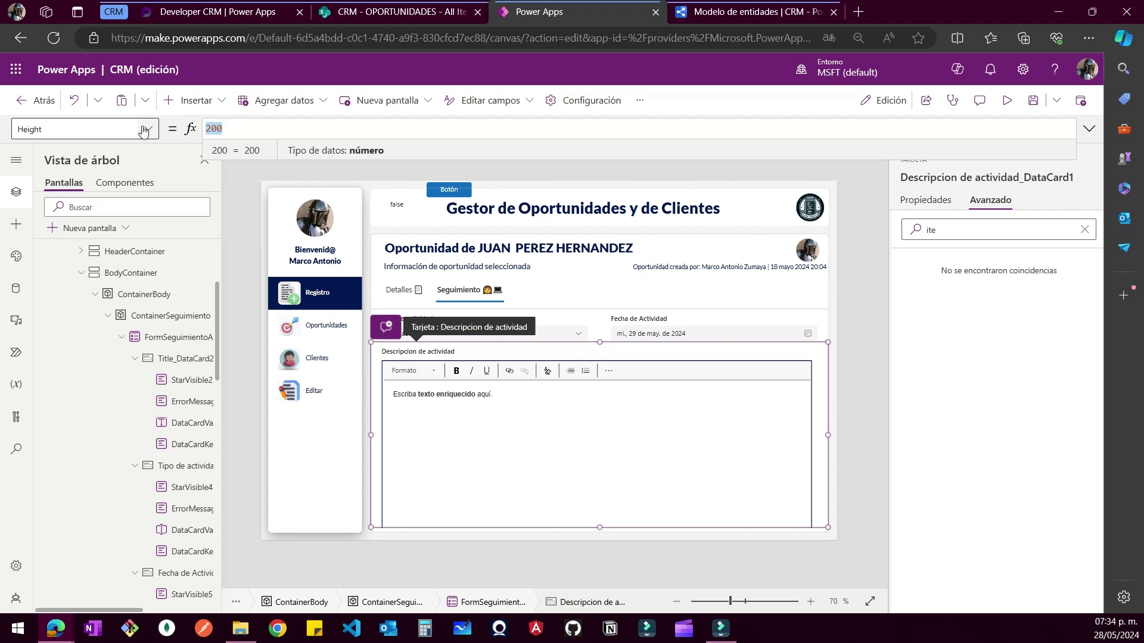
text(180)
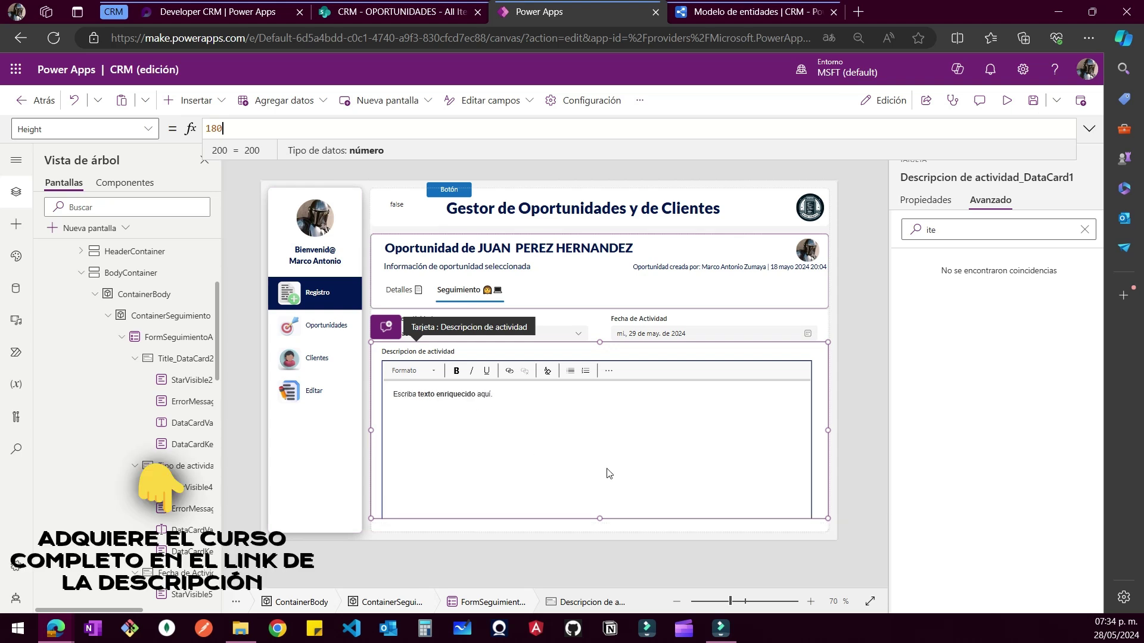
double_click(234, 128)
text(200)
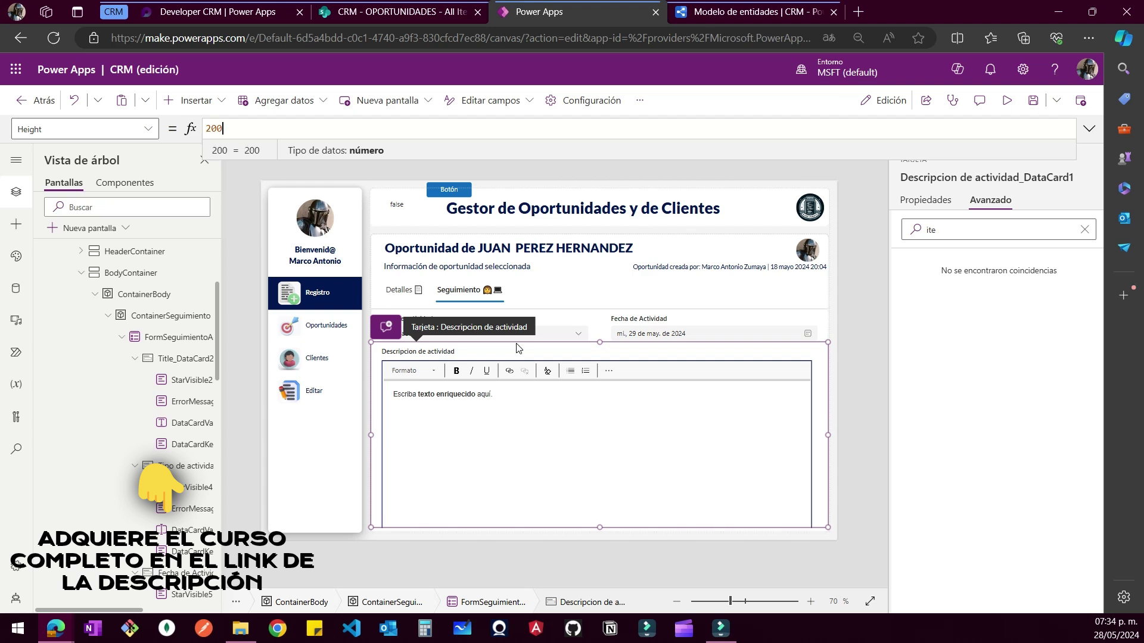
Subtract an extra 10 in the Height formula of the rich text editor inside the Descripcion de actividad card
click(611, 398)
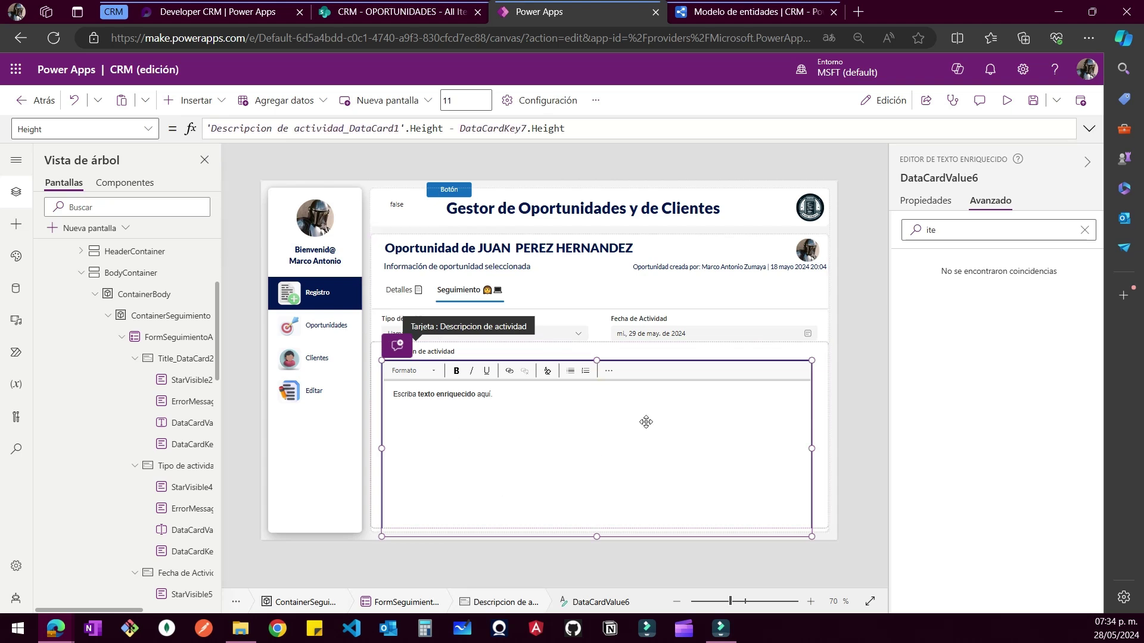
click(598, 129)
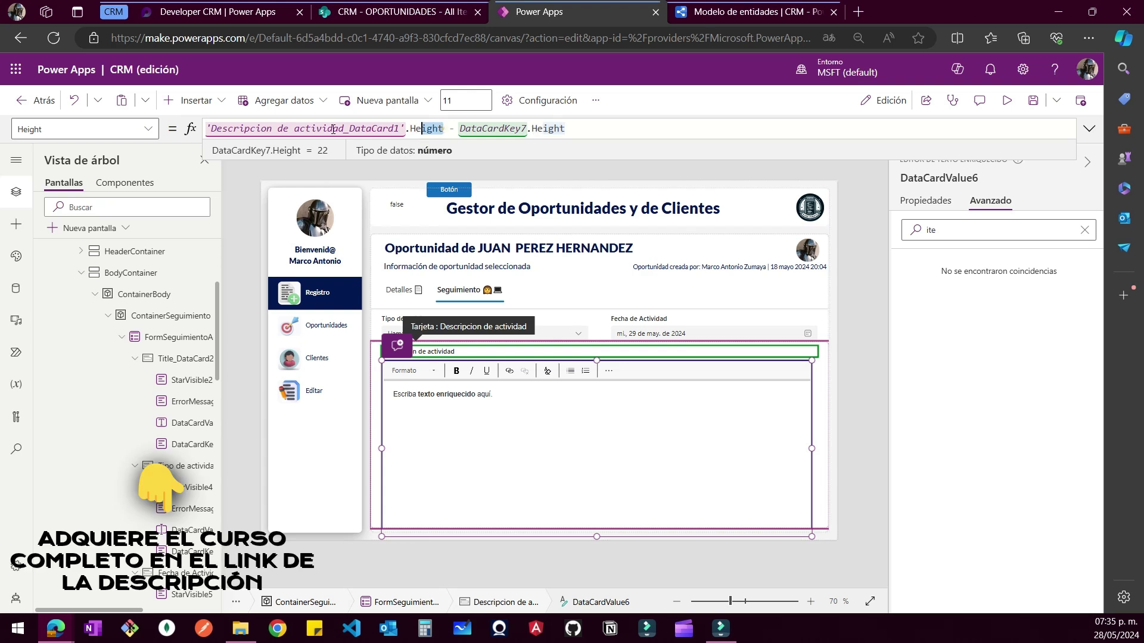
double_click(374, 129)
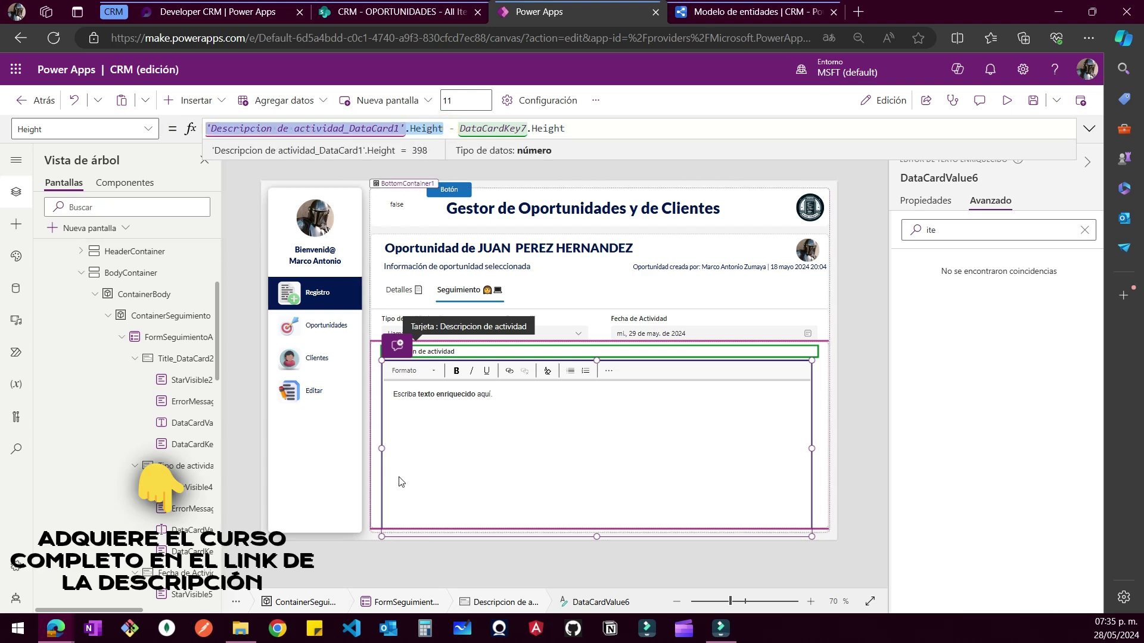
click(621, 134)
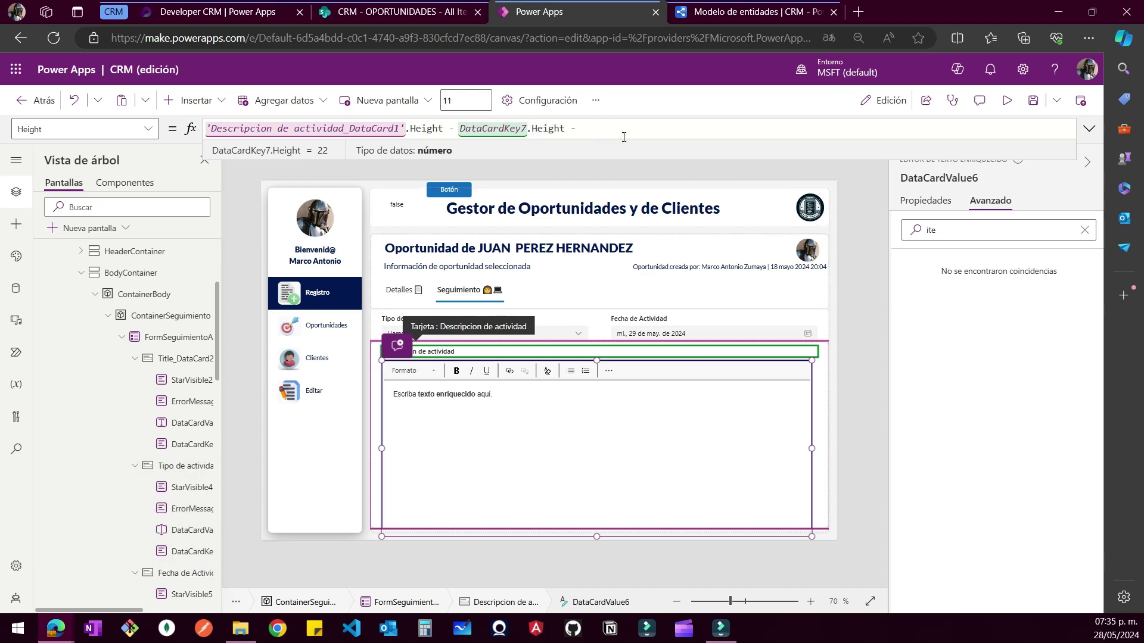
text(- 10)
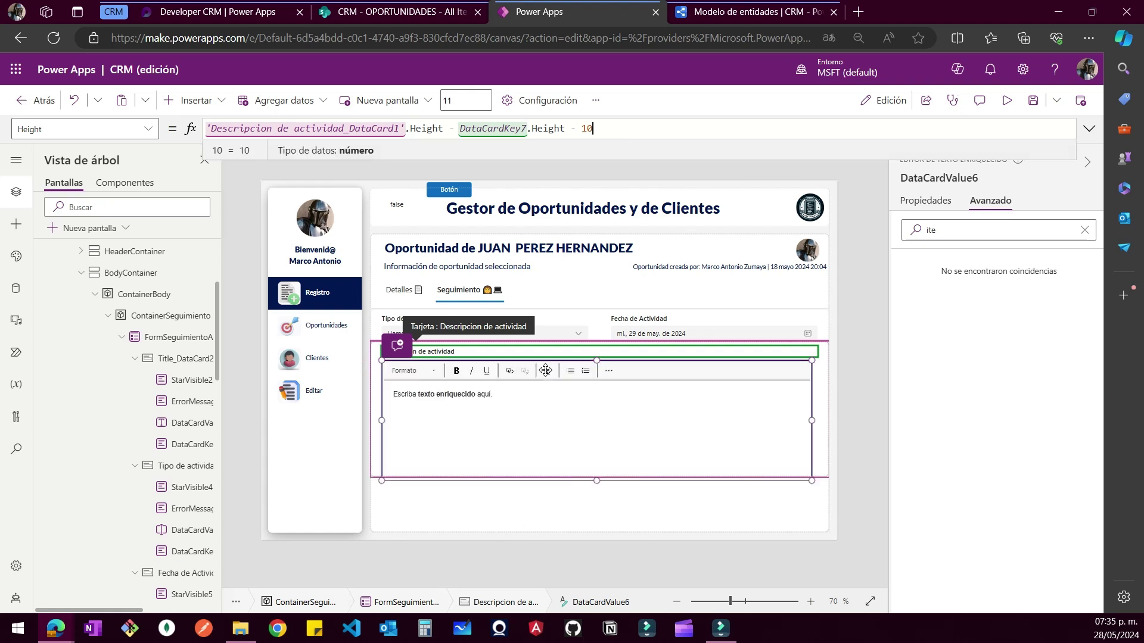
Remove the "- 10" from the rich text editor's Height formula
click(575, 129)
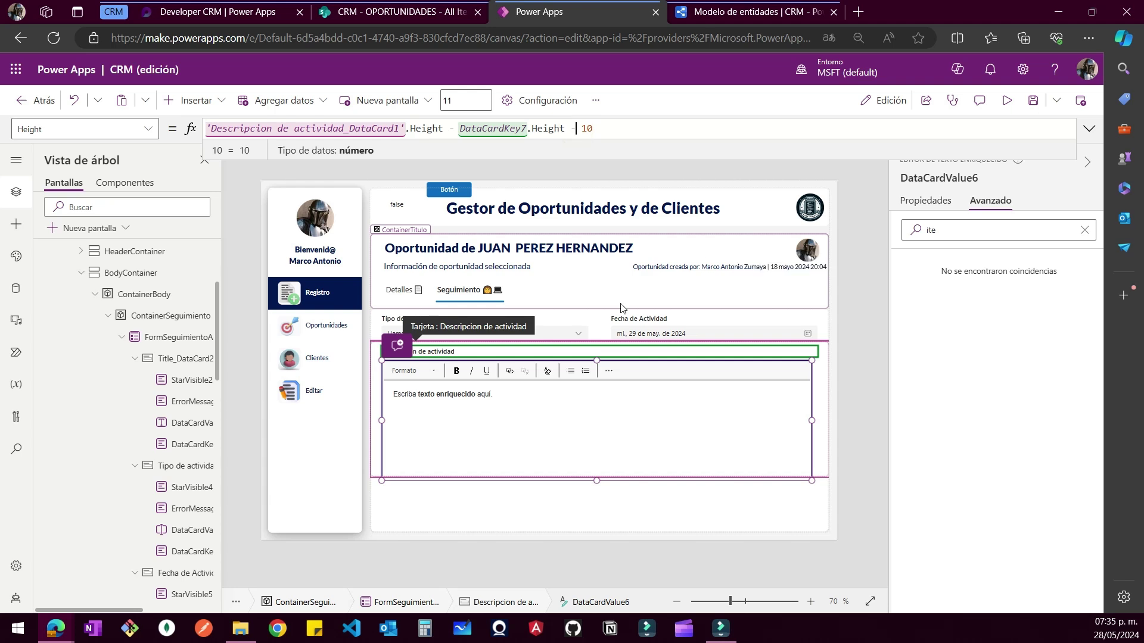
click(566, 128)
drag(571, 129, 648, 130)
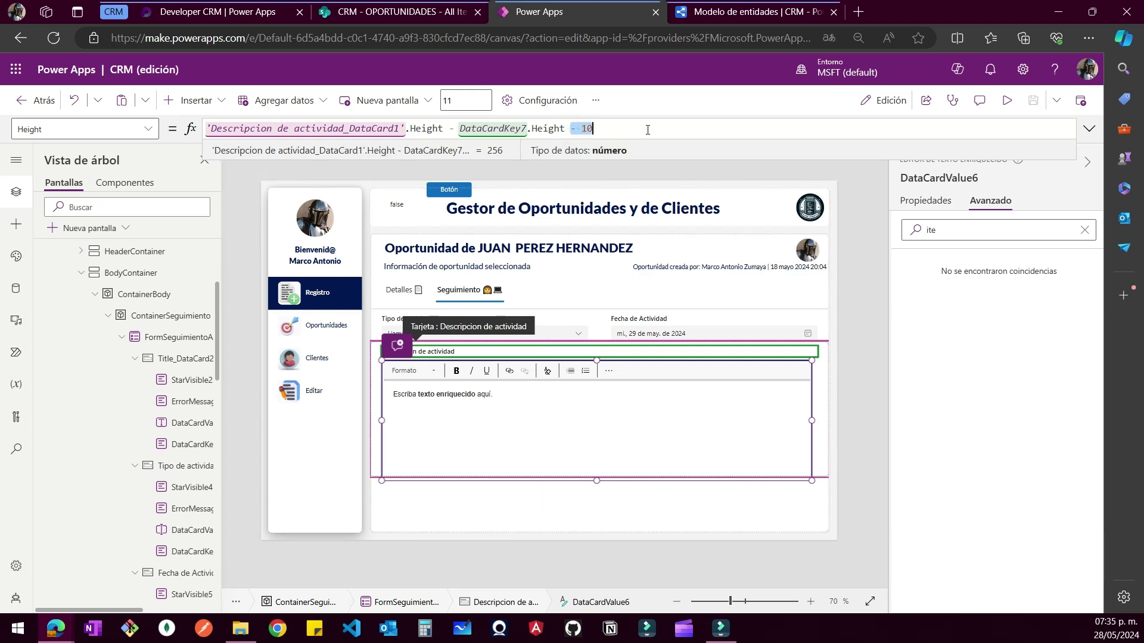
key(BackSpace)
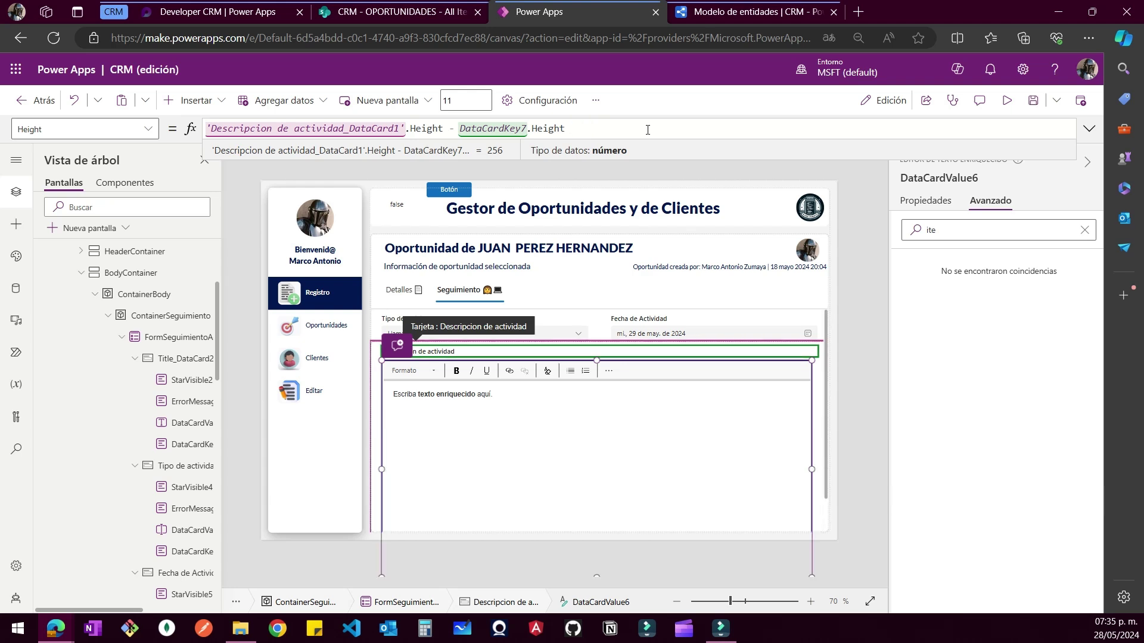
scroll(616, 410, down, 1)
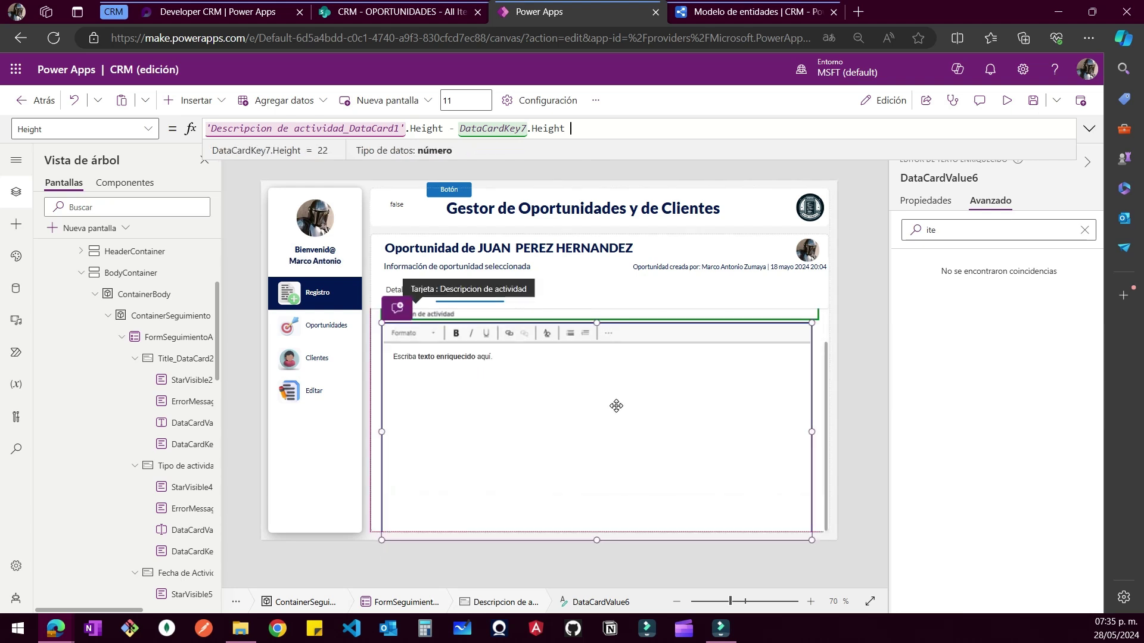
scroll(617, 408, up, 1)
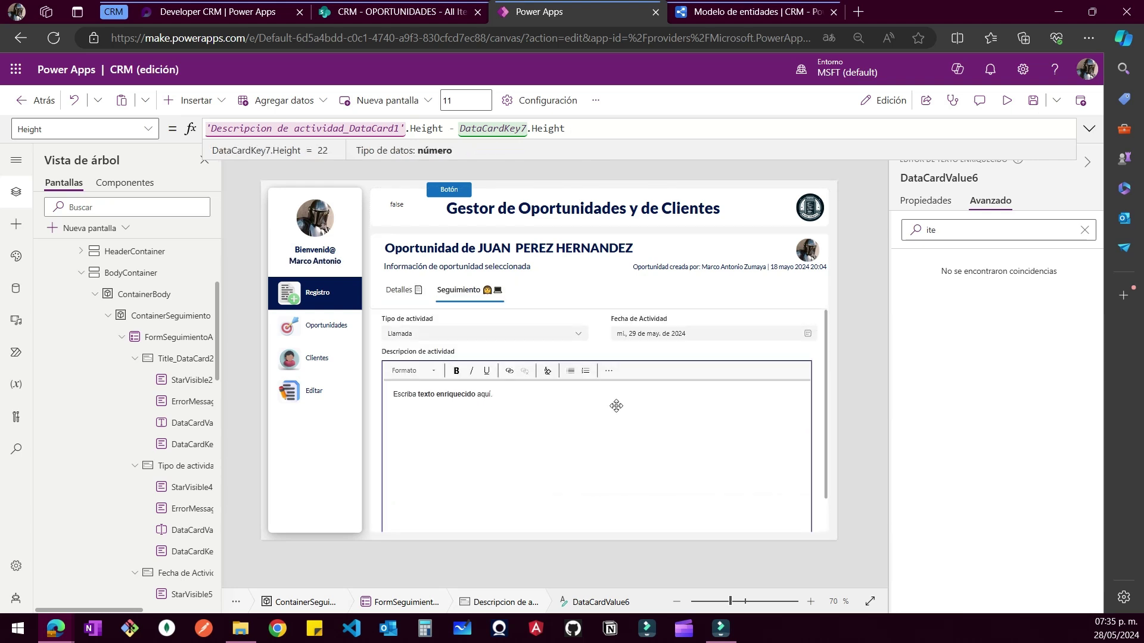
Try a height of 180 for the Descripcion de actividad card, then set it to 190
click(1063, 130)
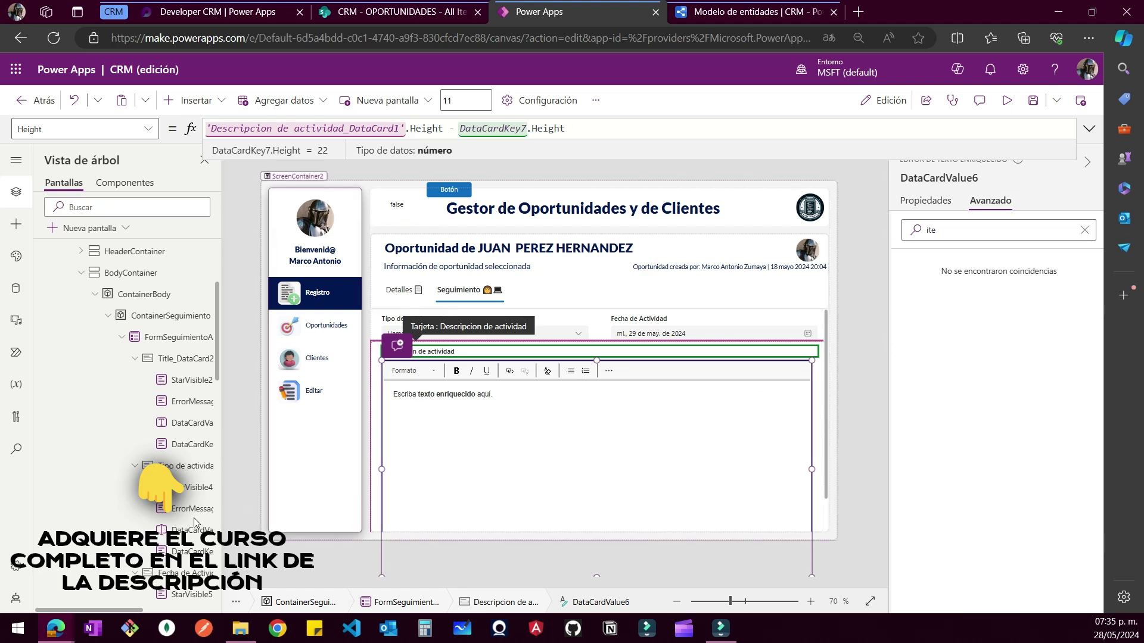
click(376, 400)
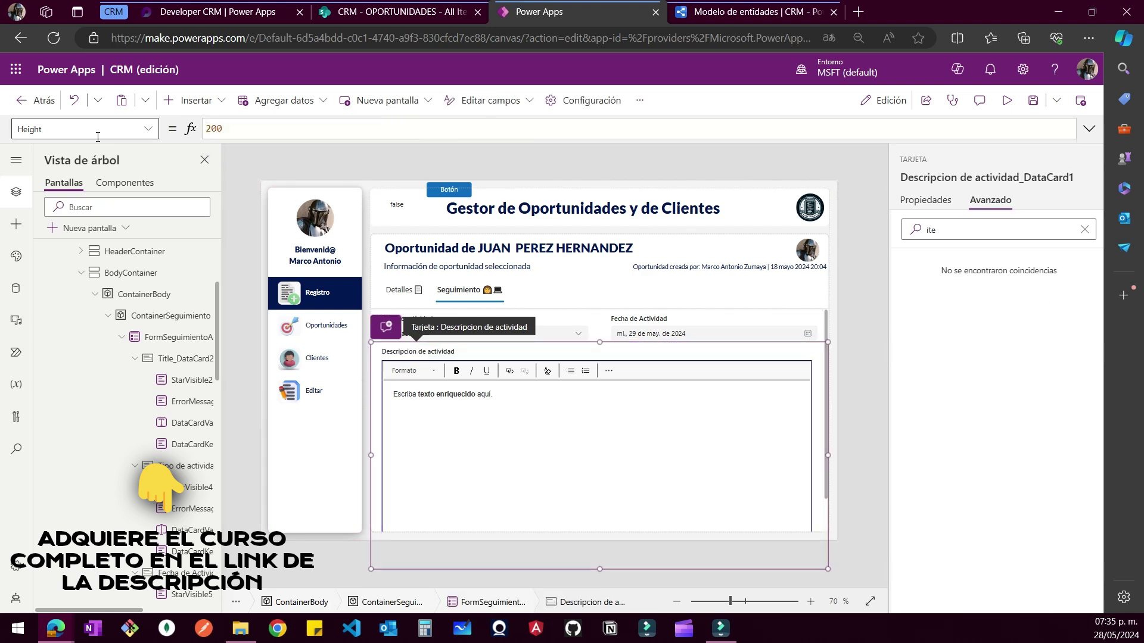
click(249, 127)
text(180)
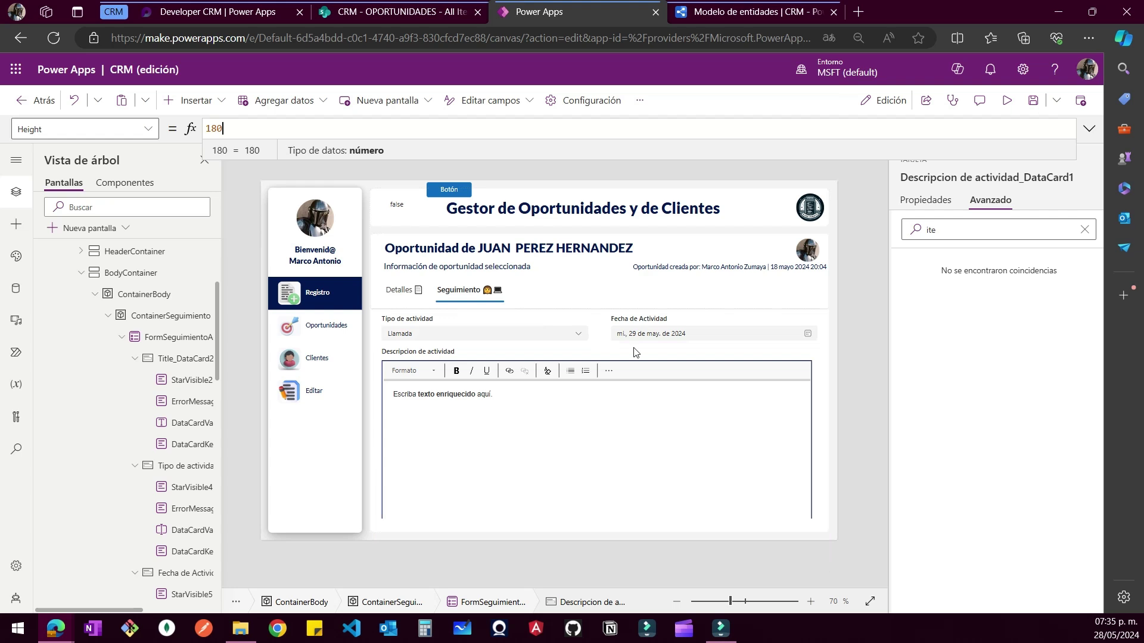
click(634, 352)
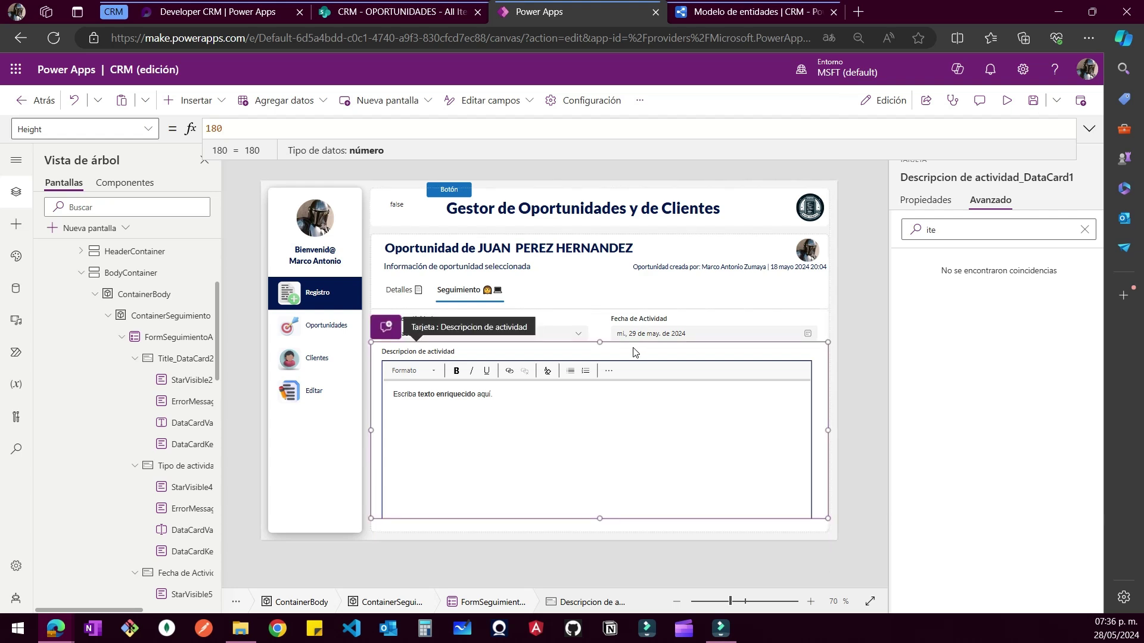
key(BackSpace)
key(BackSpace)
Try subtracting 10 again in the rich text editor's Height formula, then take the subtraction back out
click(538, 435)
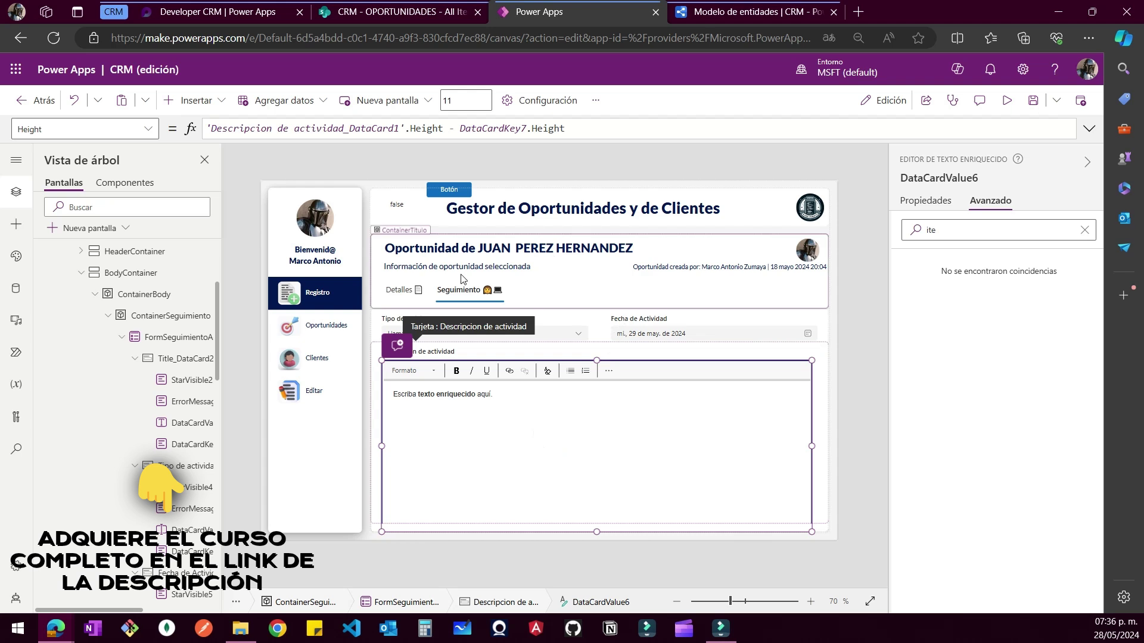
click(587, 128)
text(- 10)
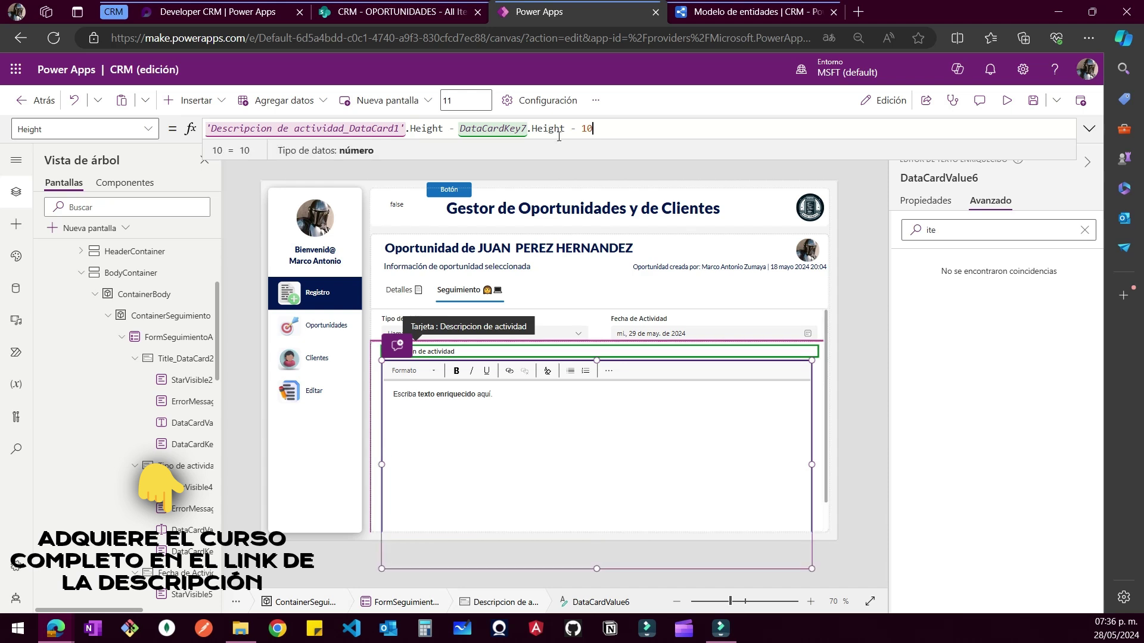
drag(570, 129, 593, 128)
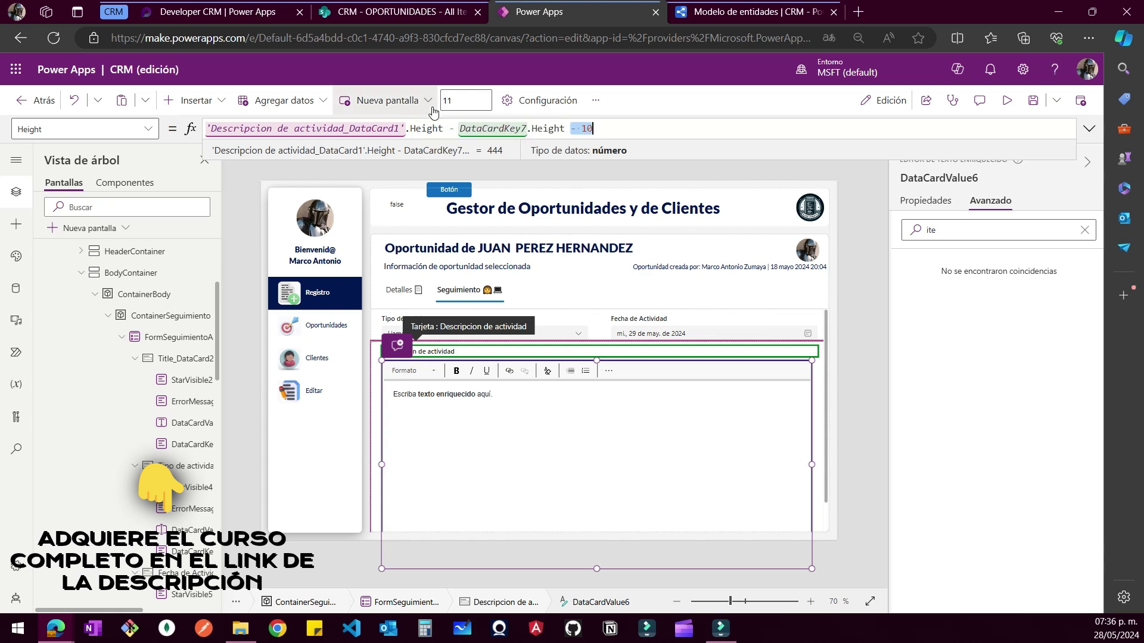
key(BackSpace)
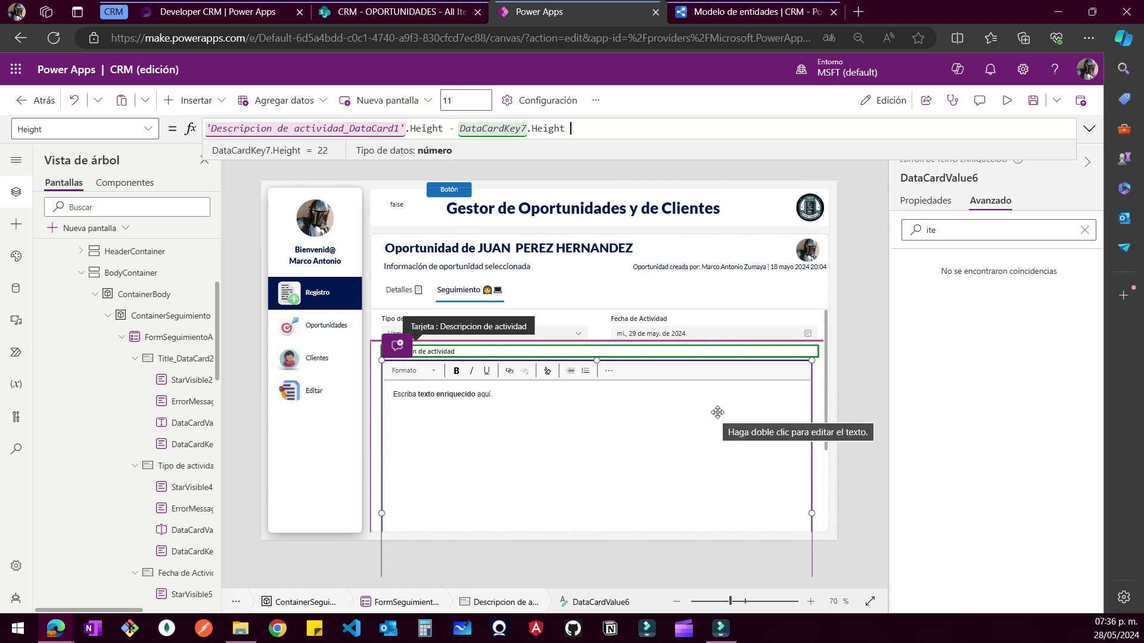
Shorten the rich text editor DataCardValue6 on the canvas to a height of about 311
click(696, 389)
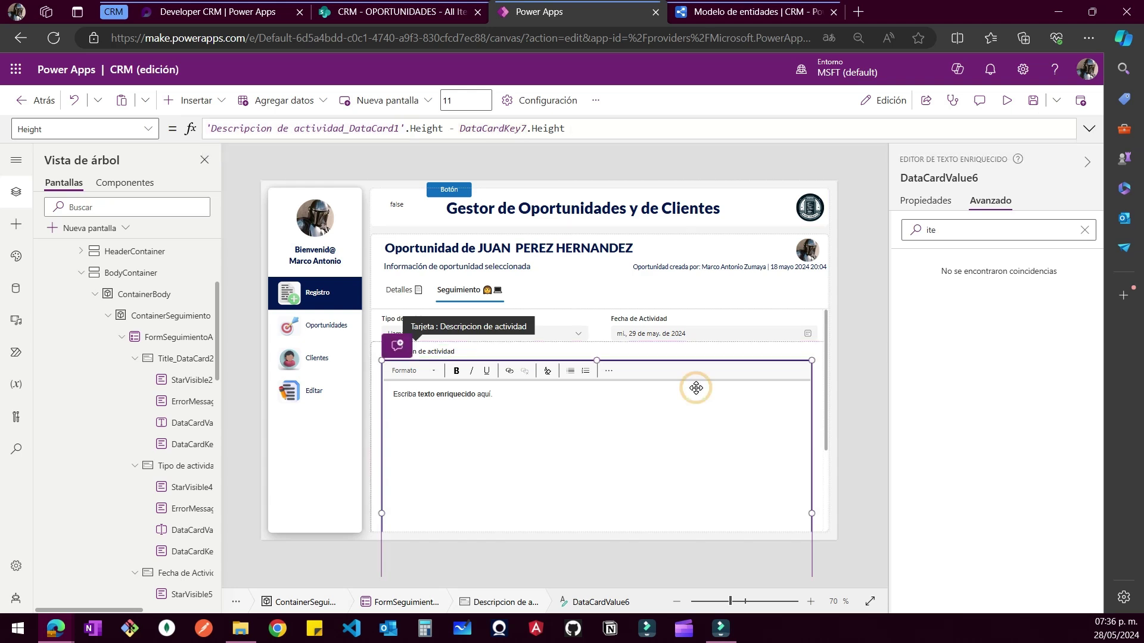
scroll(695, 389, down, 3)
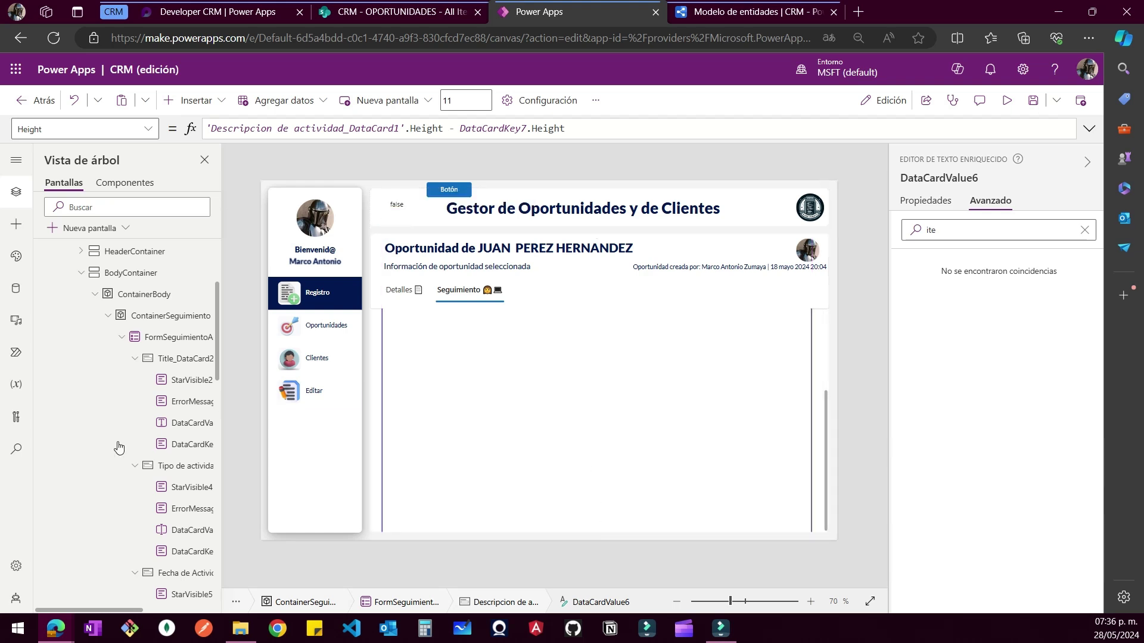
scroll(156, 429, down, 5)
click(177, 436)
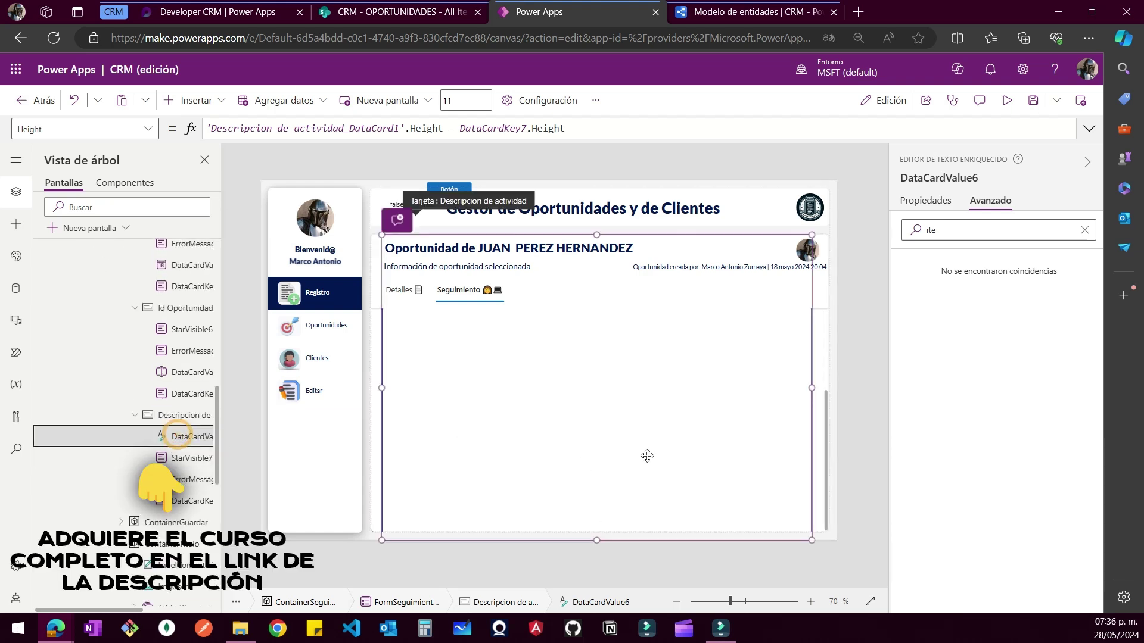
scroll(651, 457, up, 2)
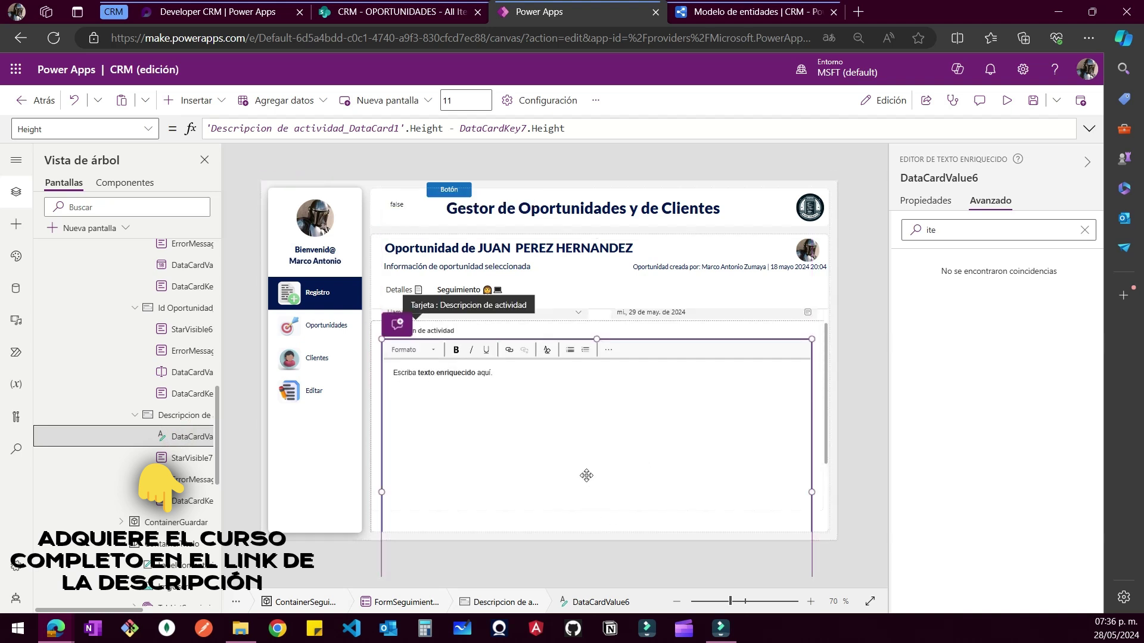
scroll(585, 453, down, 2)
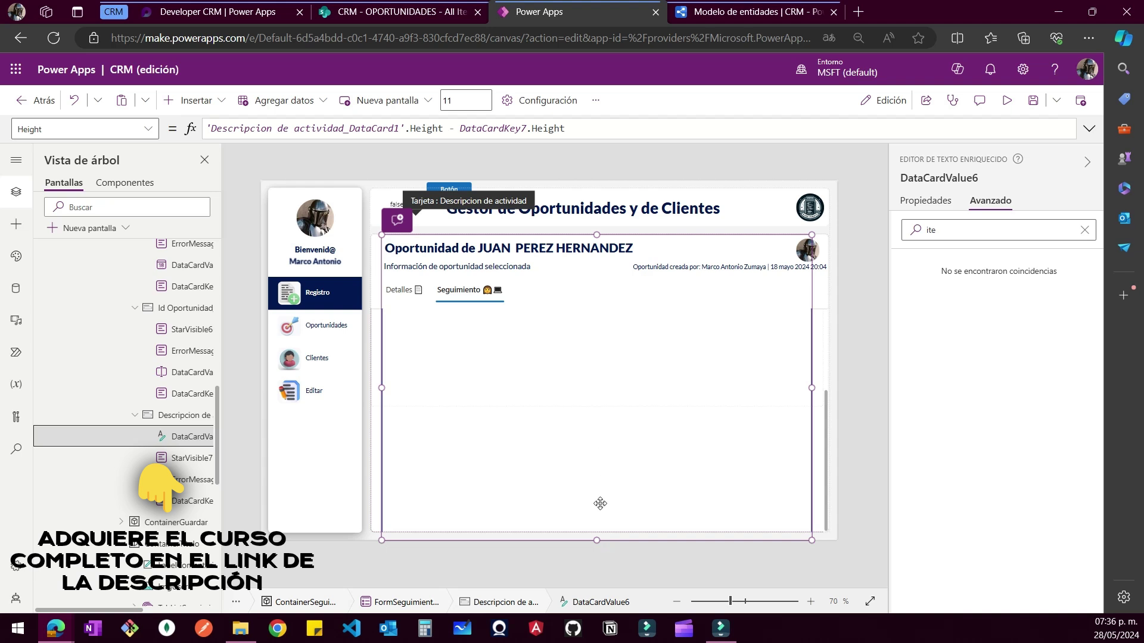
drag(595, 540, 592, 537)
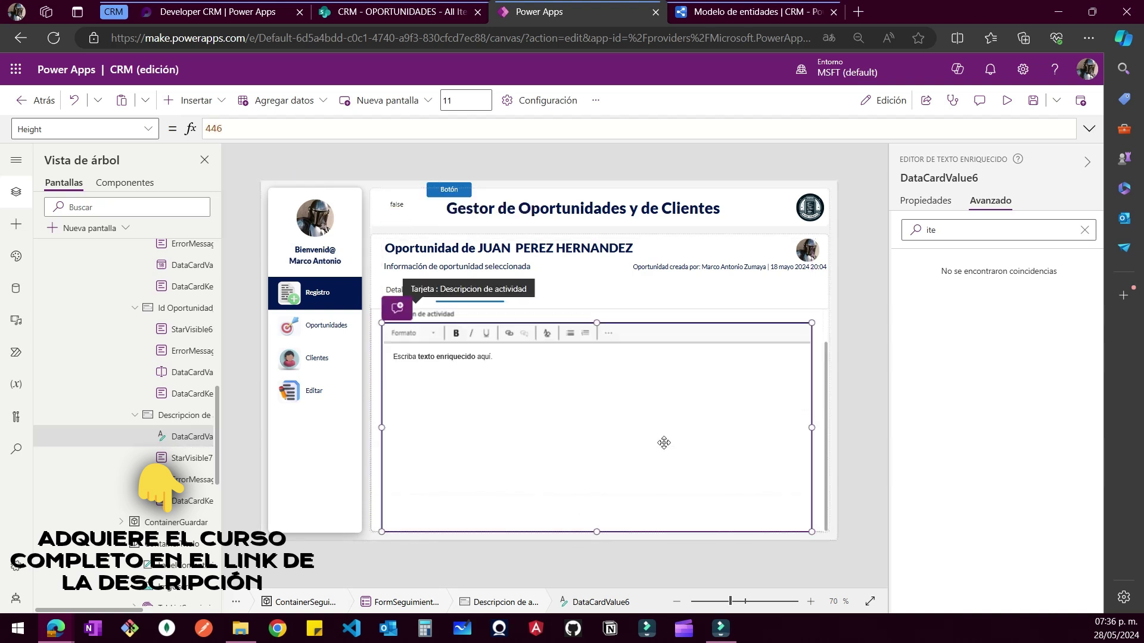
drag(604, 535, 595, 467)
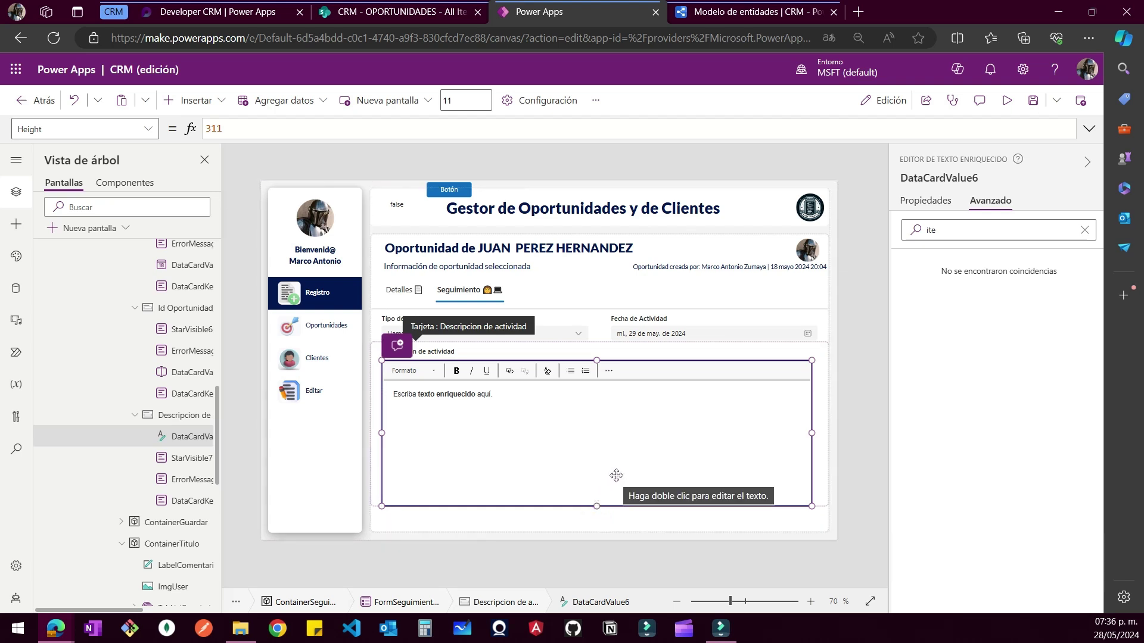
Resize the Descripcion de actividad card on the canvas to a height of about 279
click(375, 492)
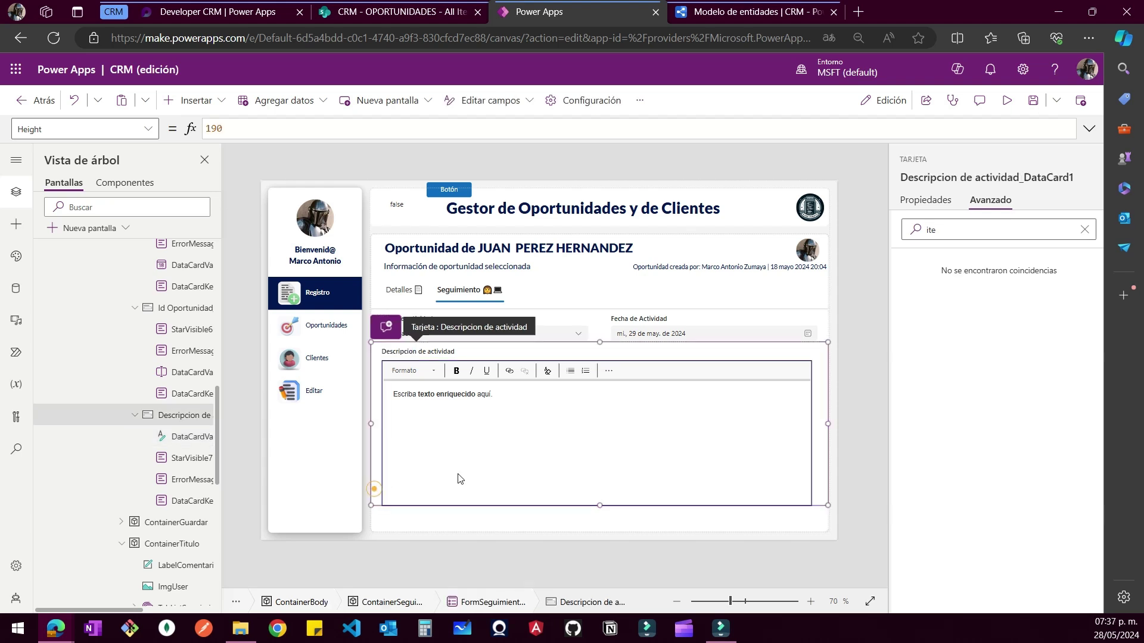
mouse_move(598, 521)
mouse_down()
mouse_move(603, 533)
mouse_move(604, 501)
mouse_up()
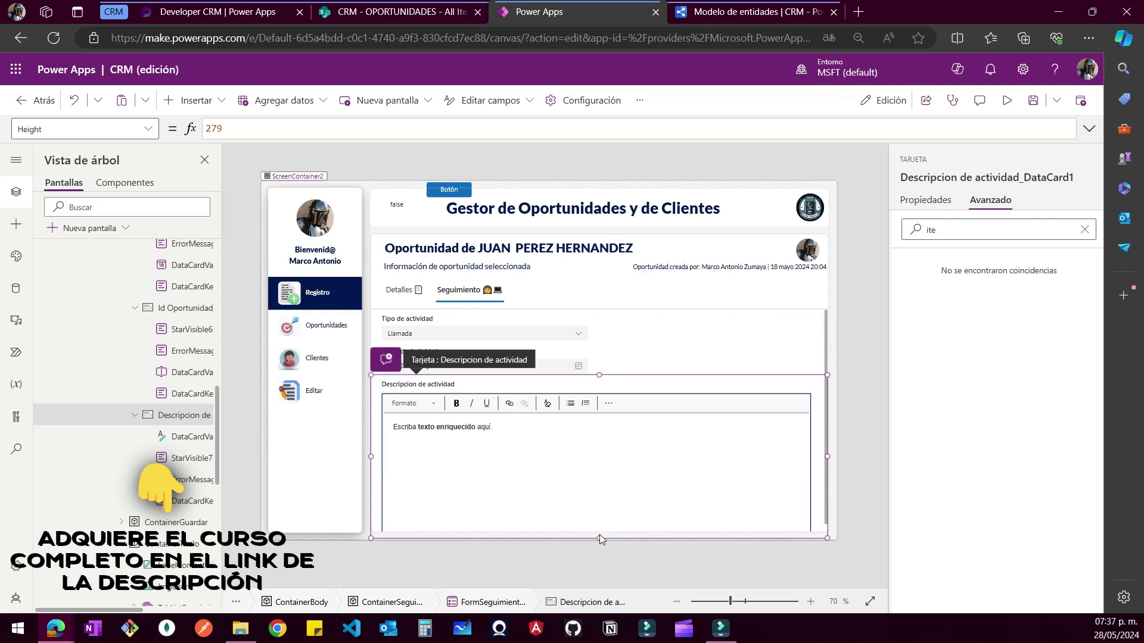
Resize the Descripcion de actividad card on the canvas to a height of about 252 and shorten its rich text editor to about 265
drag(604, 506, 602, 477)
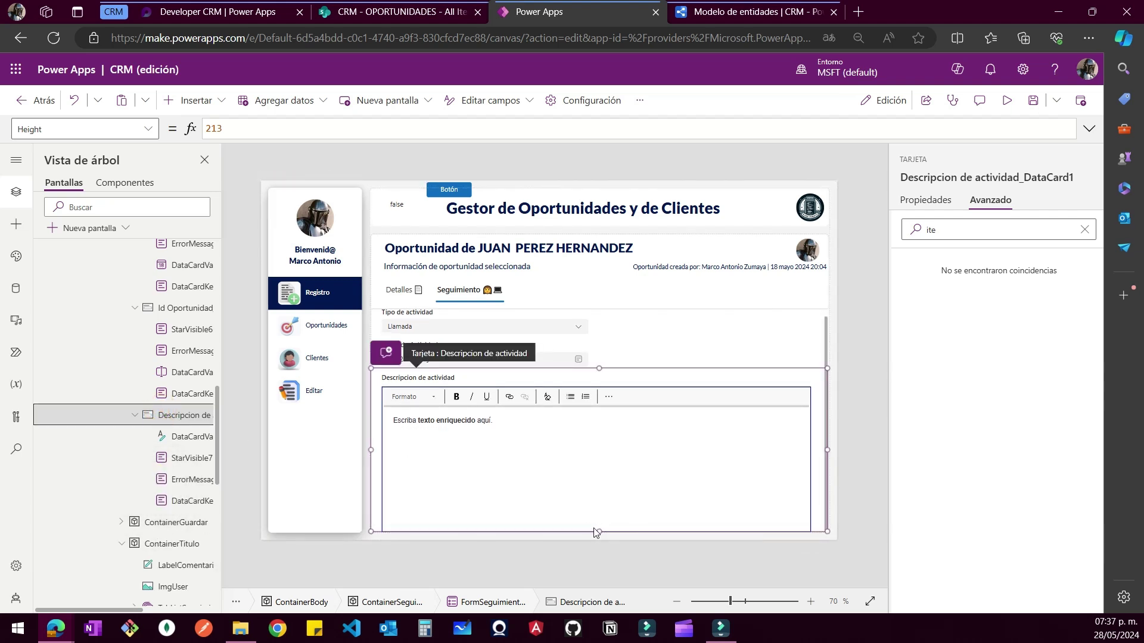
drag(597, 519, 596, 516)
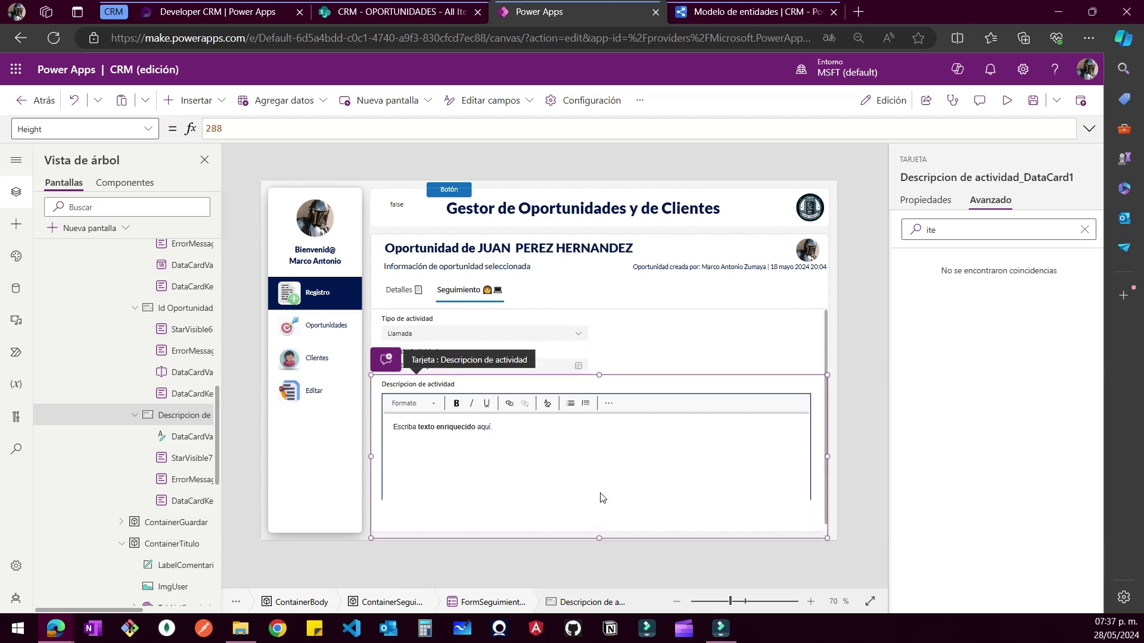
click(709, 485)
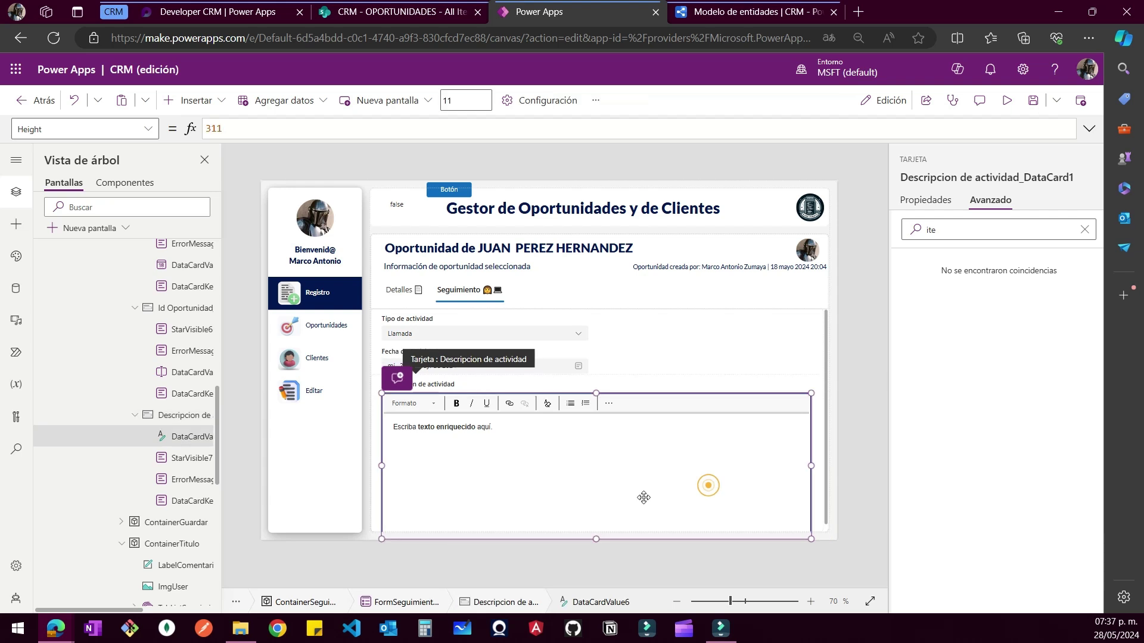
drag(596, 538, 596, 518)
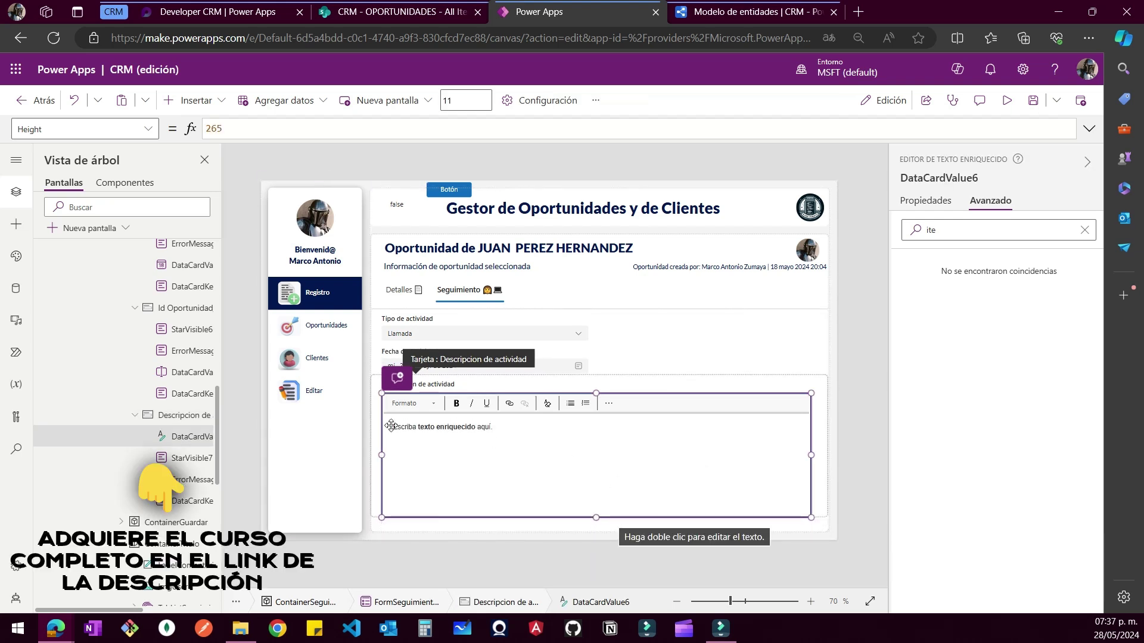
click(709, 485)
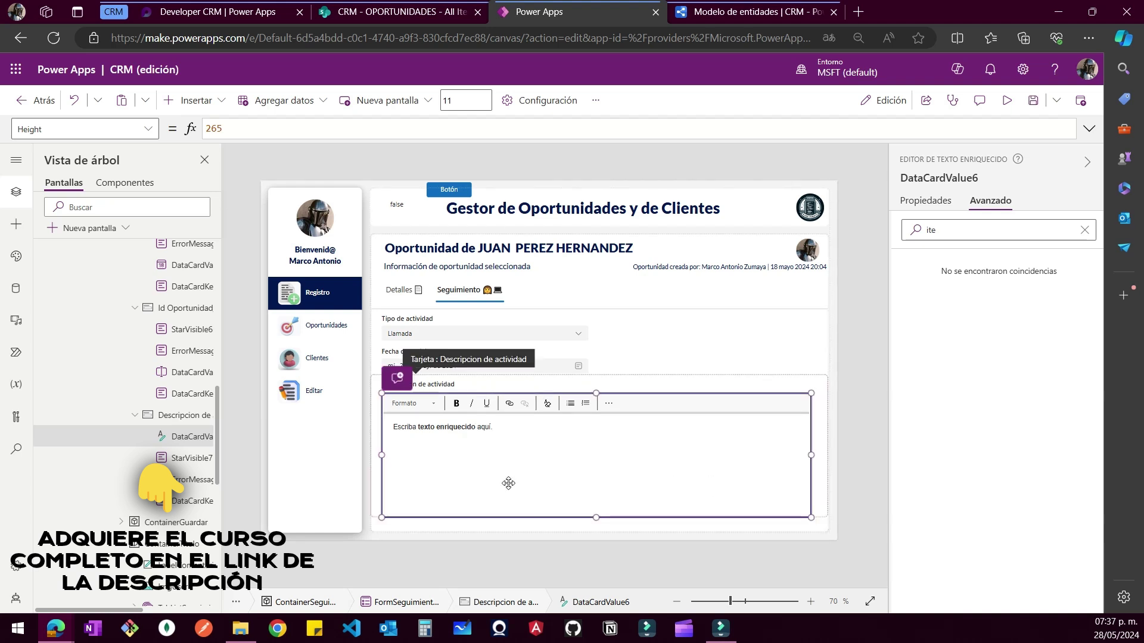
Check the Height values of the Descripcion de actividad card and its rich text editor, and preview the Seguimiento form
click(165, 416)
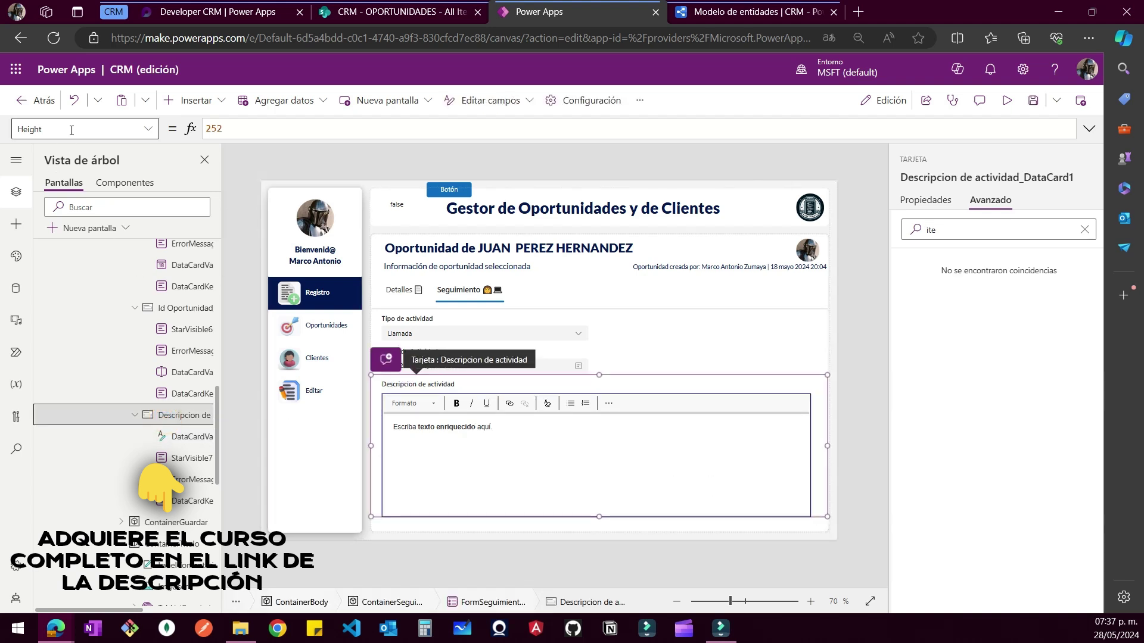
drag(255, 131, 66, 130)
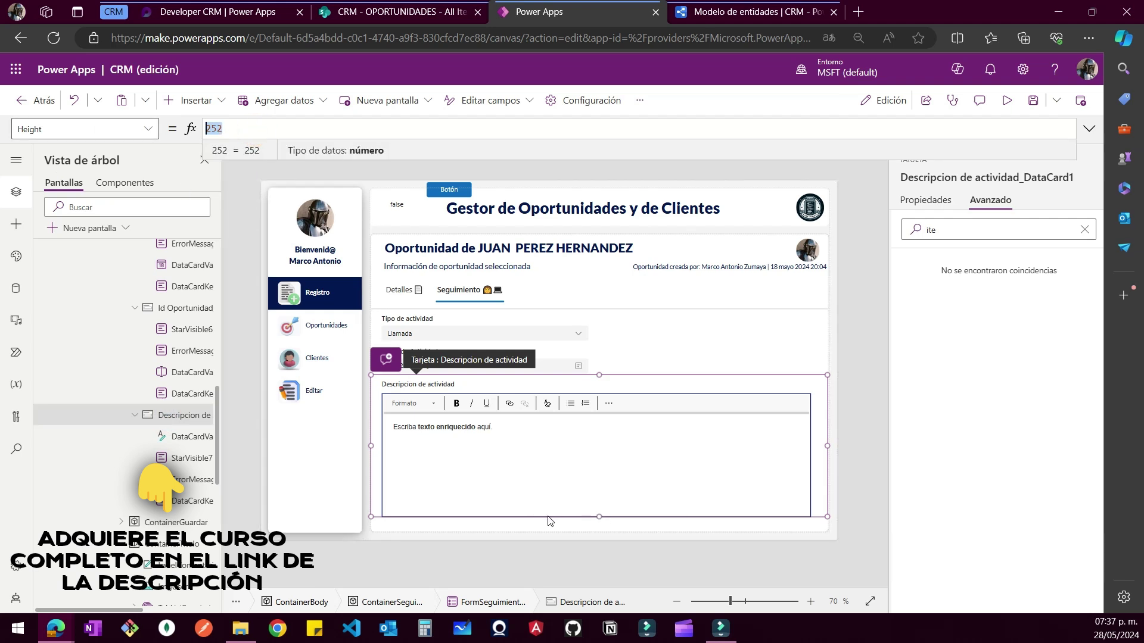
click(181, 437)
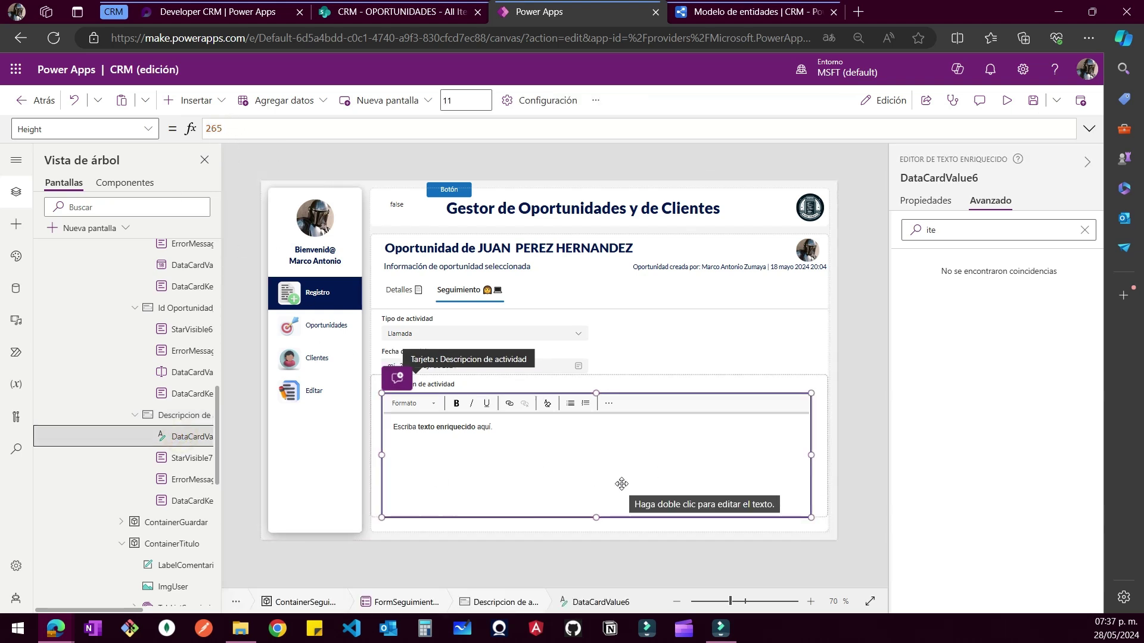
click(380, 468)
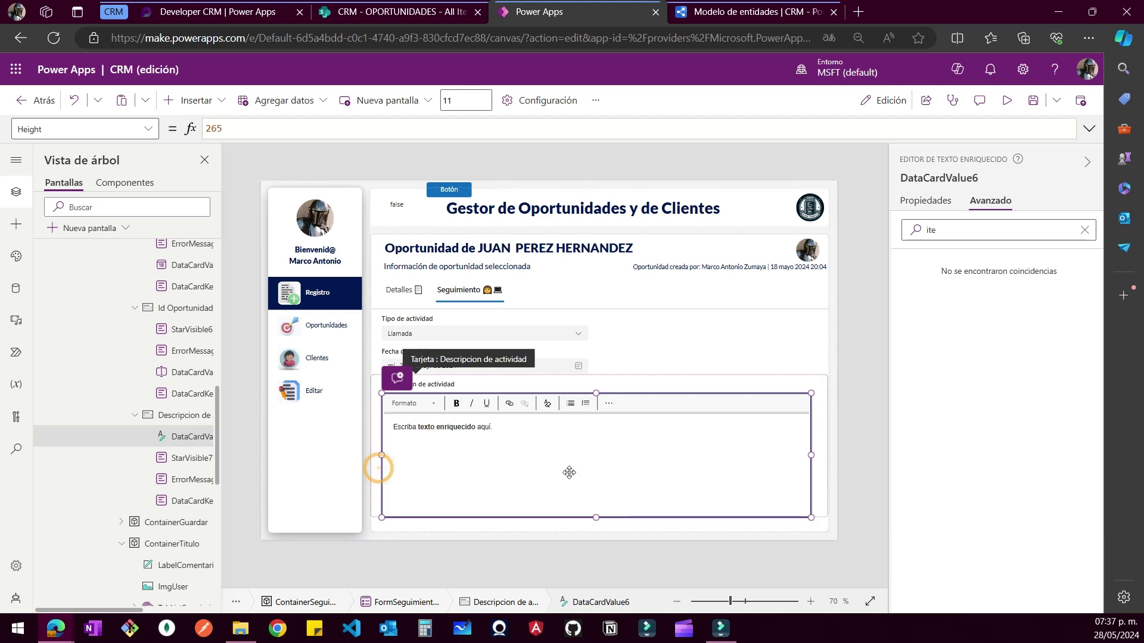
click(1008, 102)
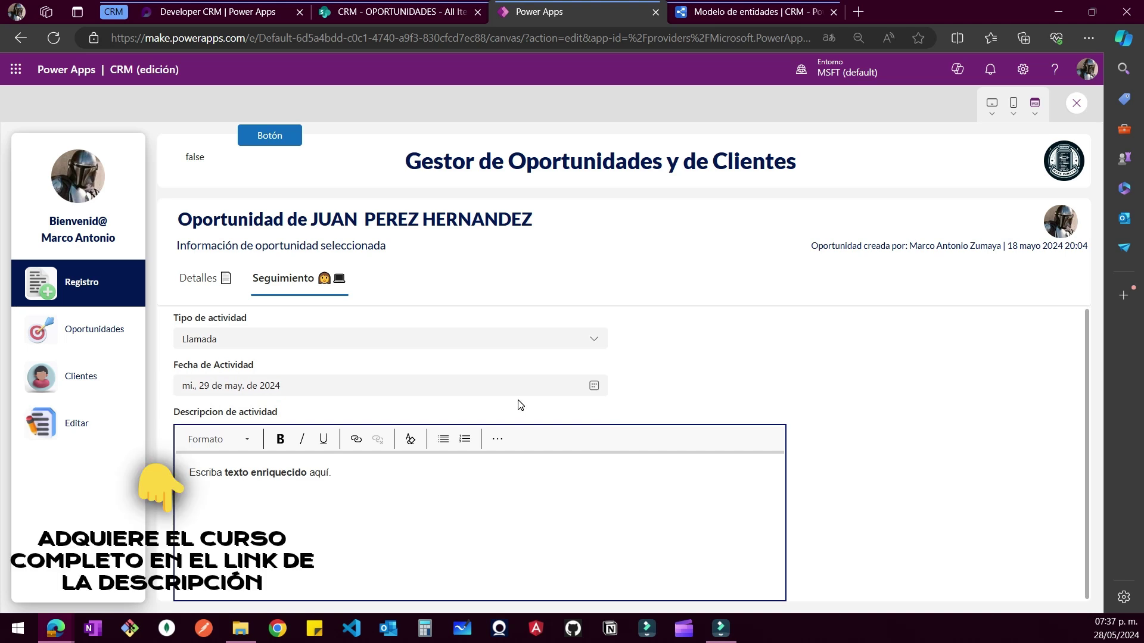
click(1076, 106)
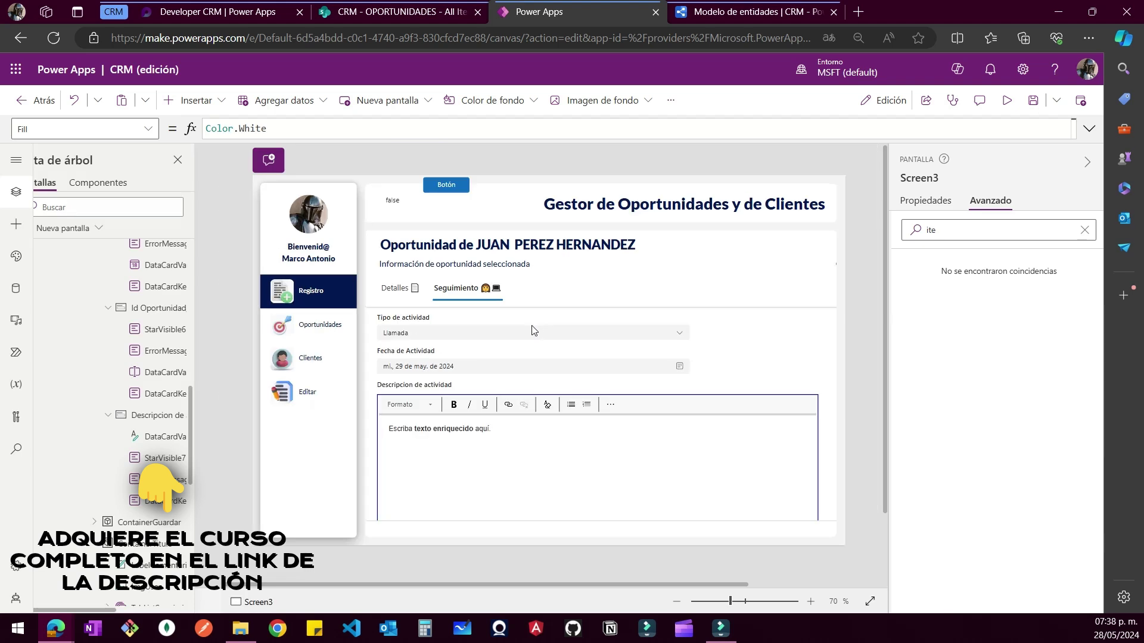
click(661, 399)
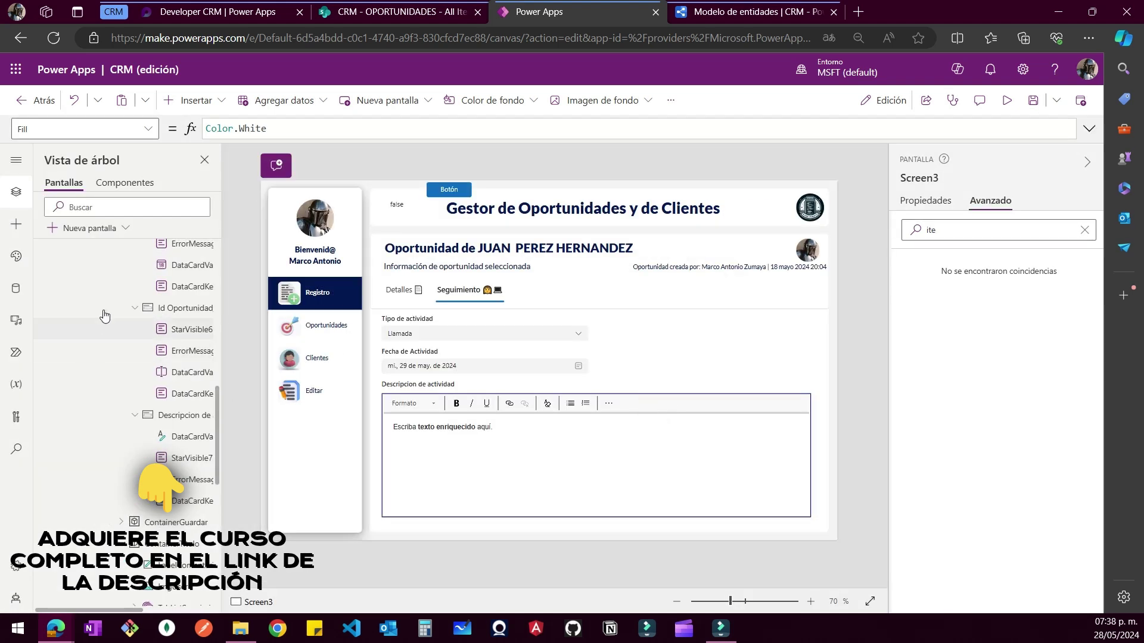
Enlarge the Descripcion de actividad card on the canvas to a height of about 335
click(383, 436)
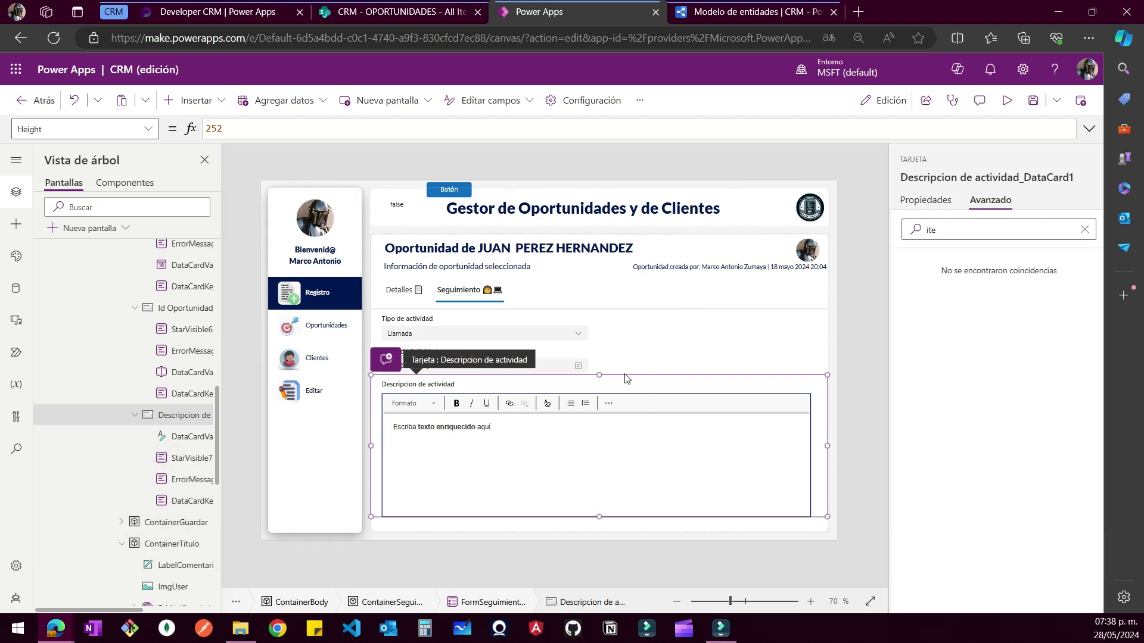
click(204, 416)
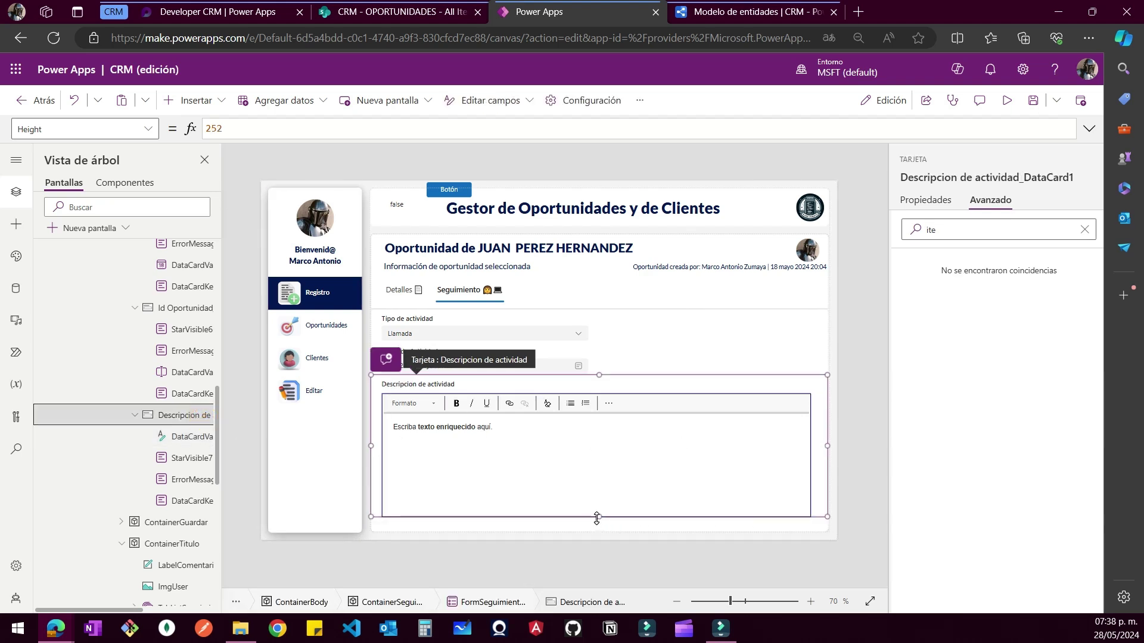
drag(596, 516, 599, 532)
click(620, 463)
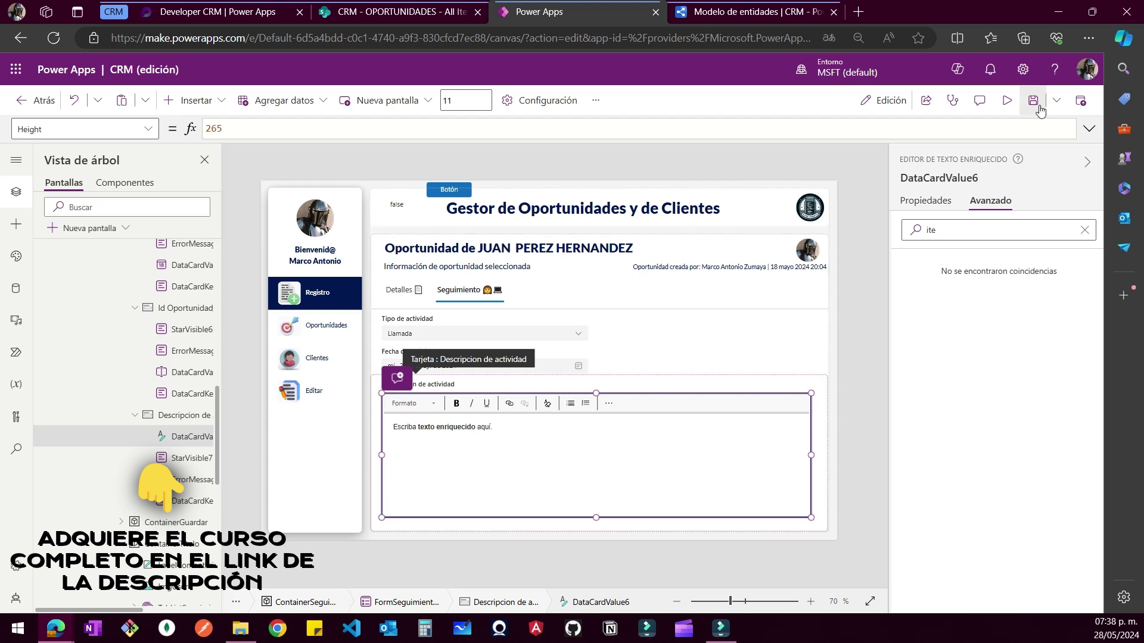
Preview the app and examine how the Seguimiento form scrolls around the rich text editor, then return to editing
click(1000, 106)
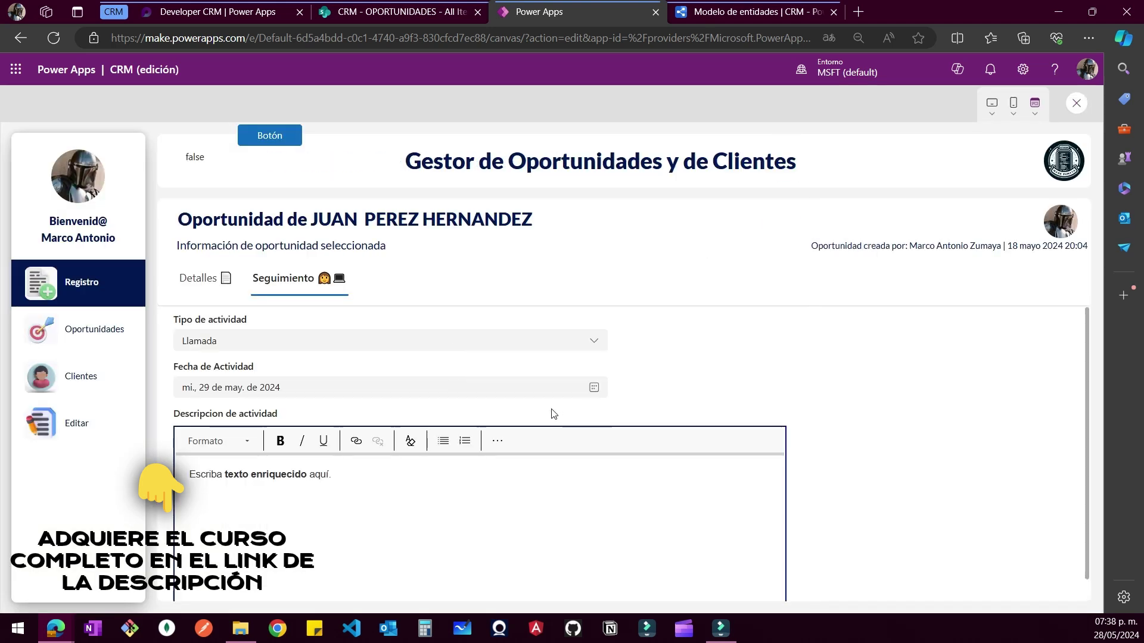
scroll(542, 454, down, 1)
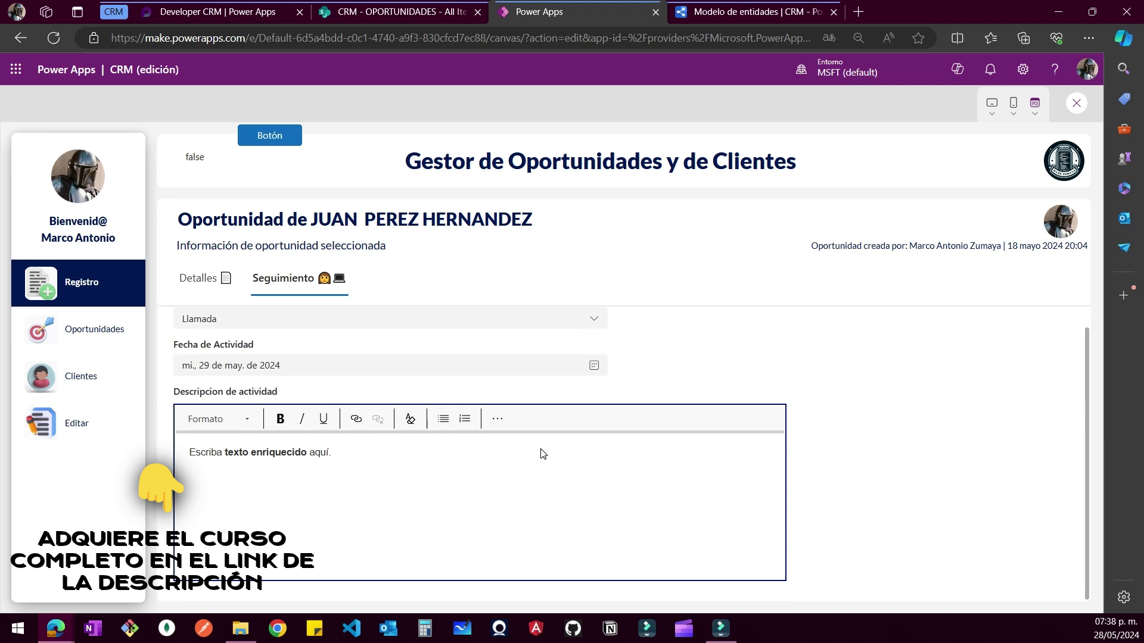
scroll(542, 453, up, 1)
scroll(876, 518, down, 1)
scroll(888, 516, up, 1)
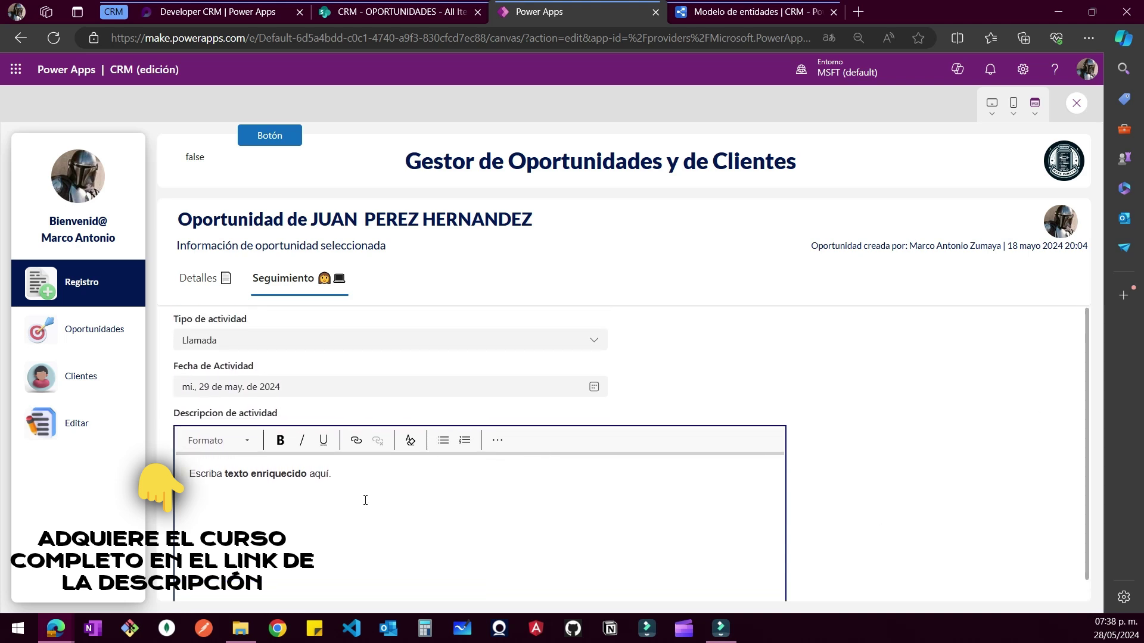
scroll(366, 501, down, 1)
scroll(367, 502, up, 1)
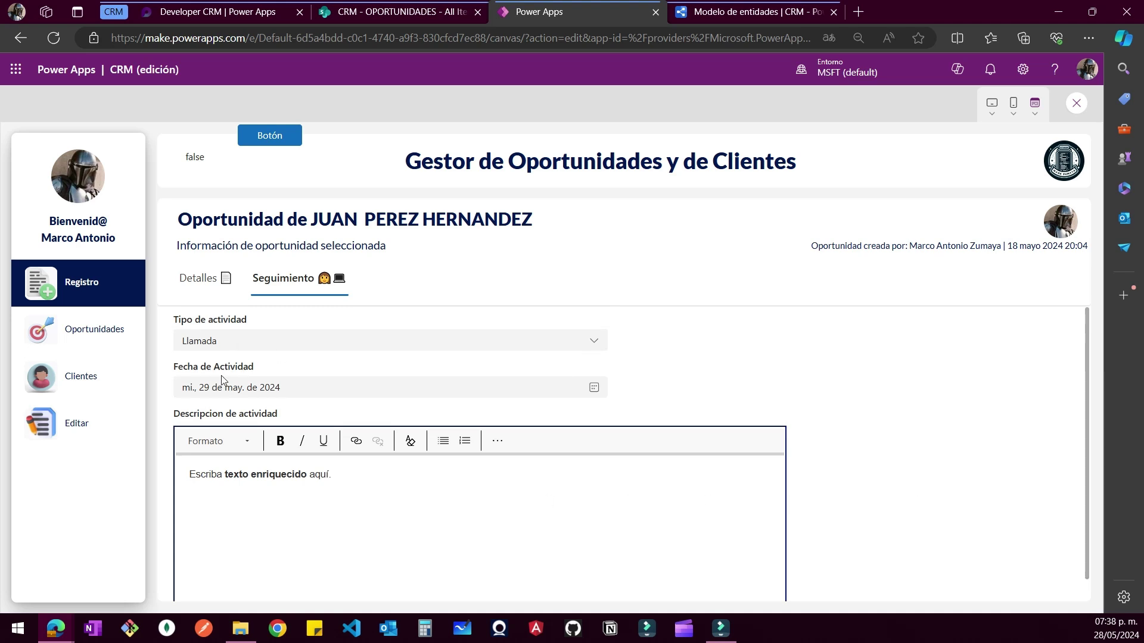
scroll(194, 579, down, 1)
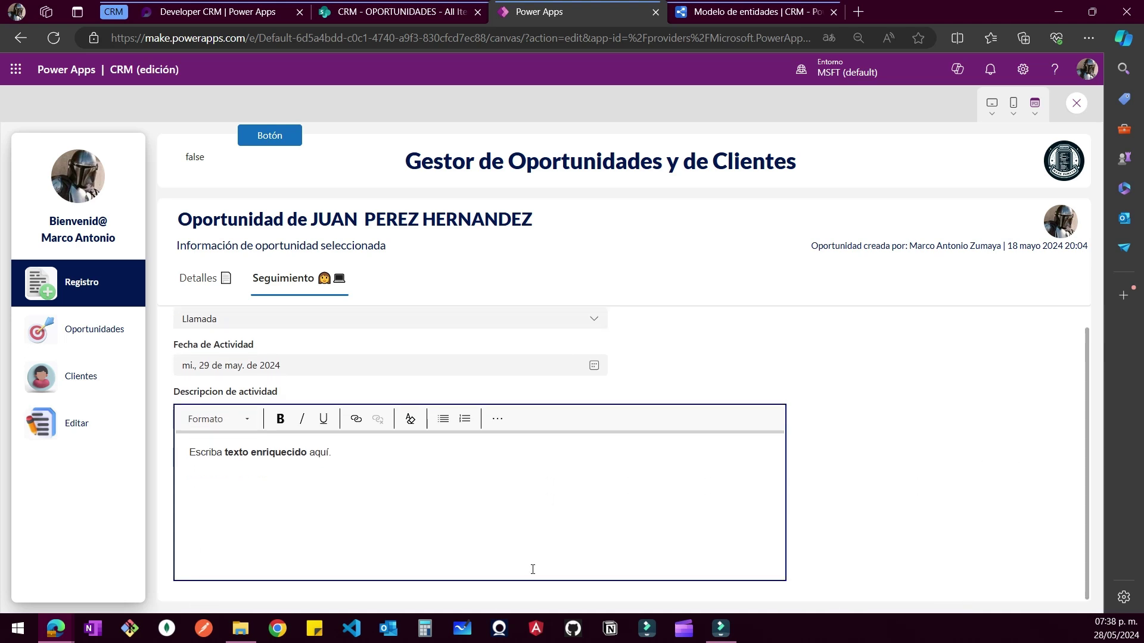
scroll(343, 431, up, 1)
scroll(369, 458, down, 1)
drag(1087, 316, 1085, 438)
key(Escape)
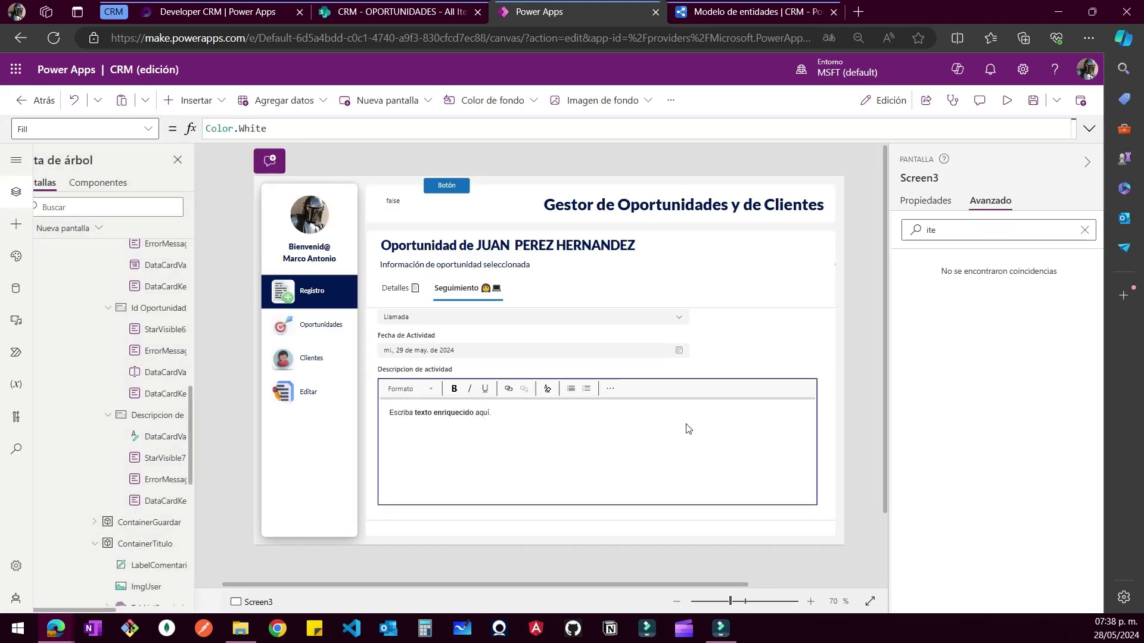
click(673, 400)
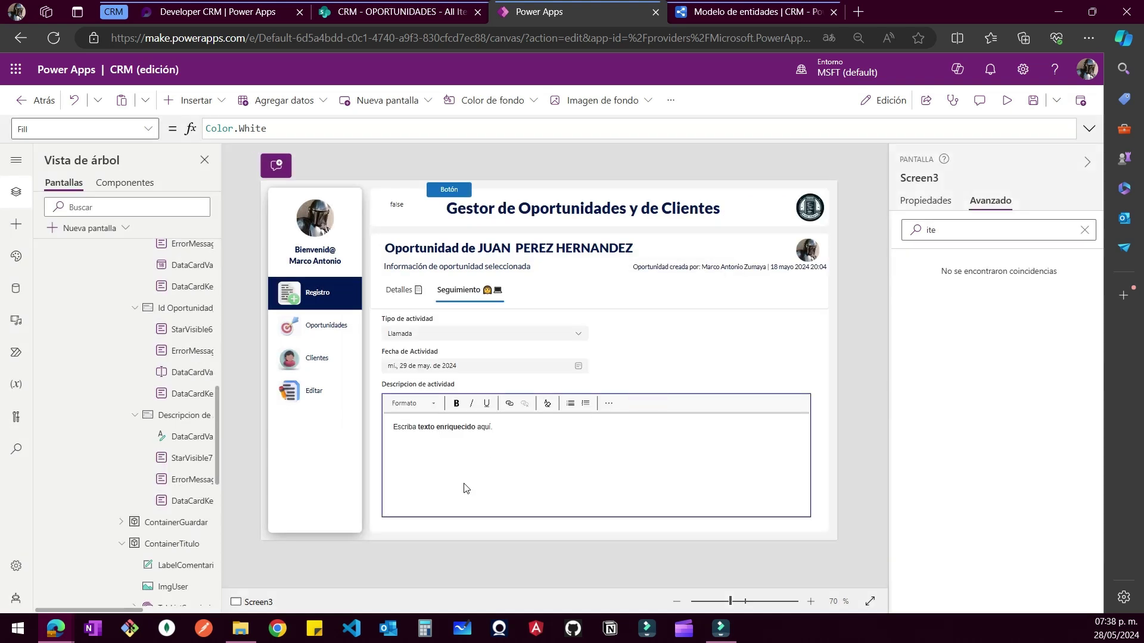
Set the Height of the Descripcion de actividad card to 280
click(465, 482)
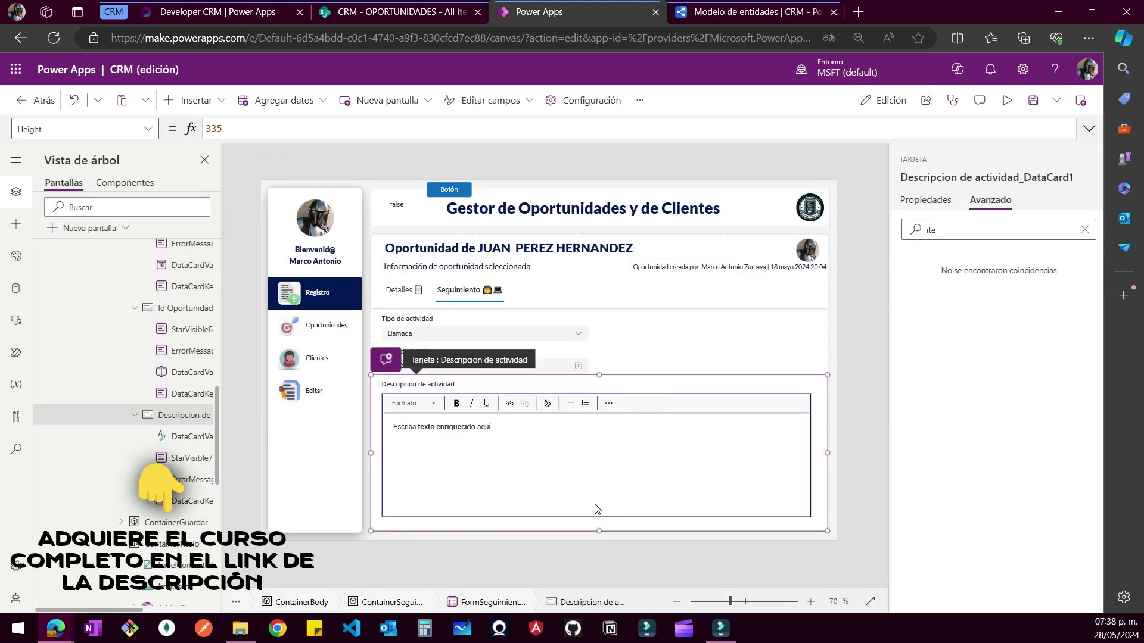
drag(250, 128, 84, 128)
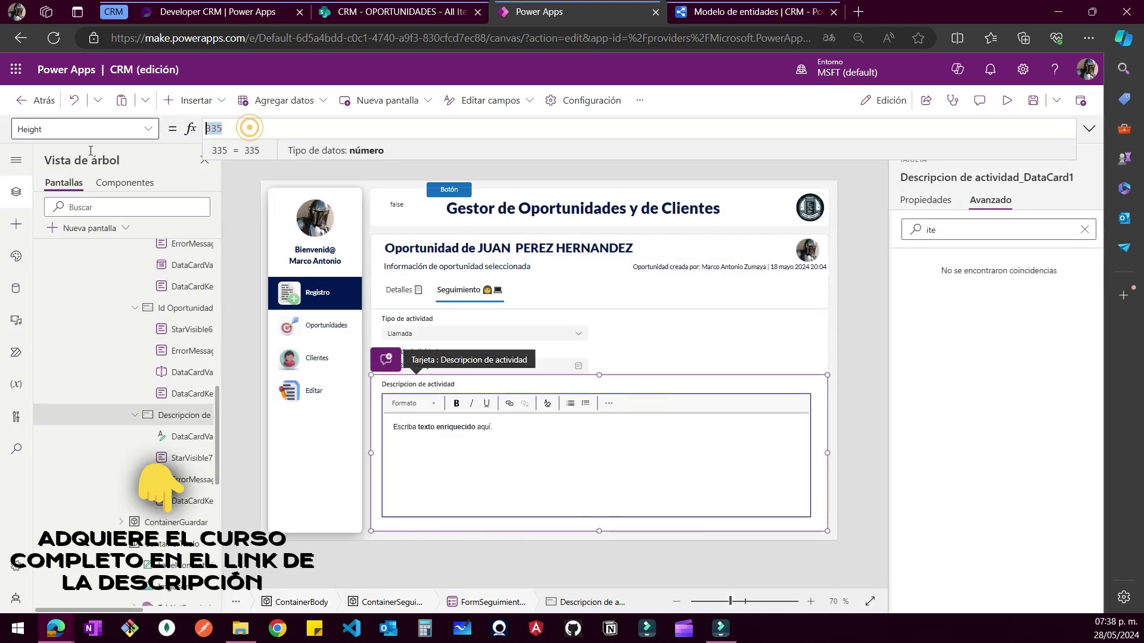
click(182, 417)
click(235, 125)
drag(246, 127, 76, 150)
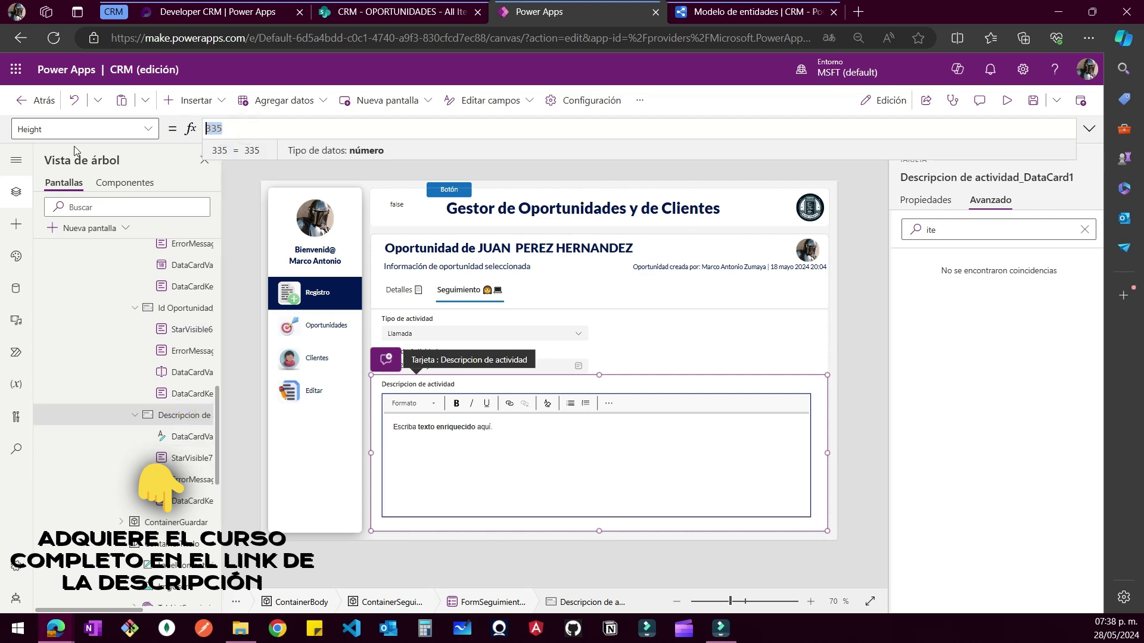
text(280)
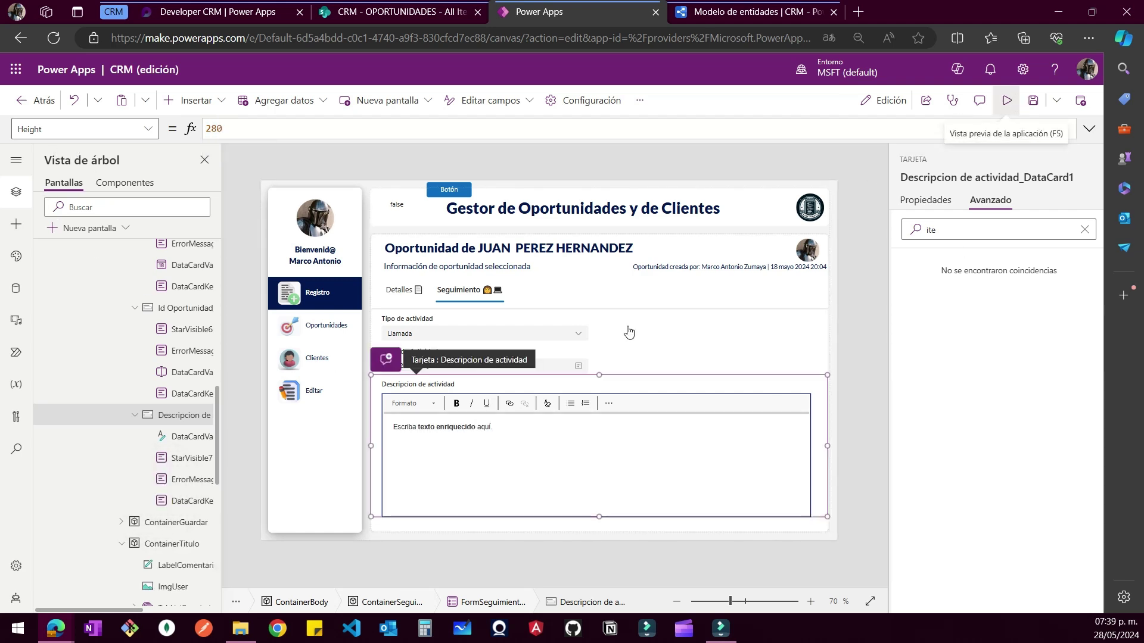
Preview the app to check whether the Seguimiento form still scrolls, then return to editing
click(1007, 101)
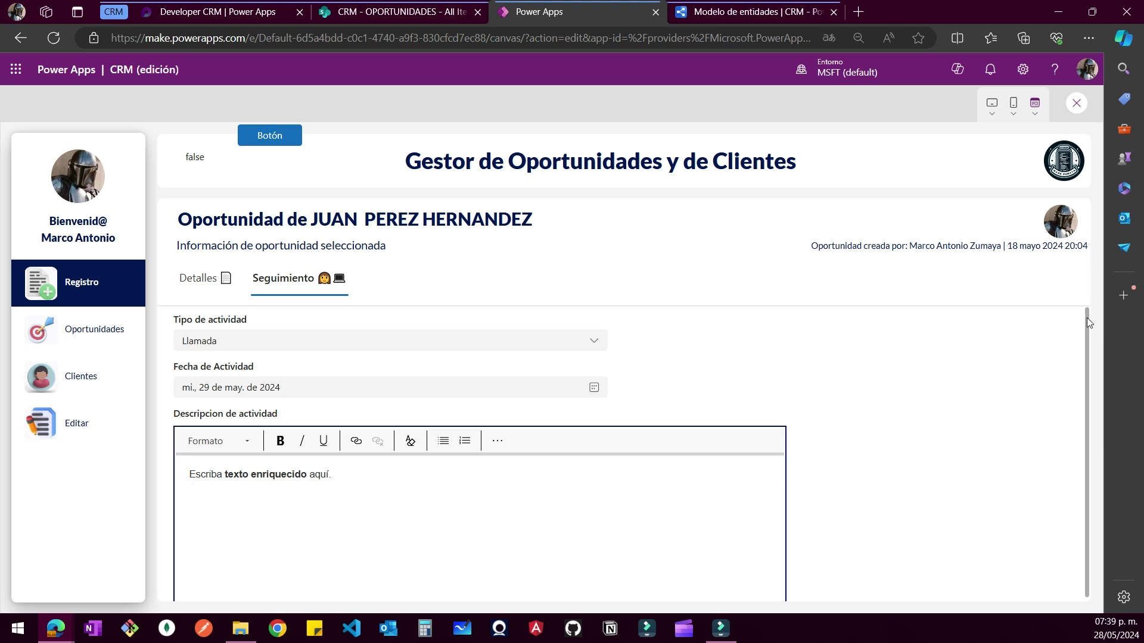
click(1075, 104)
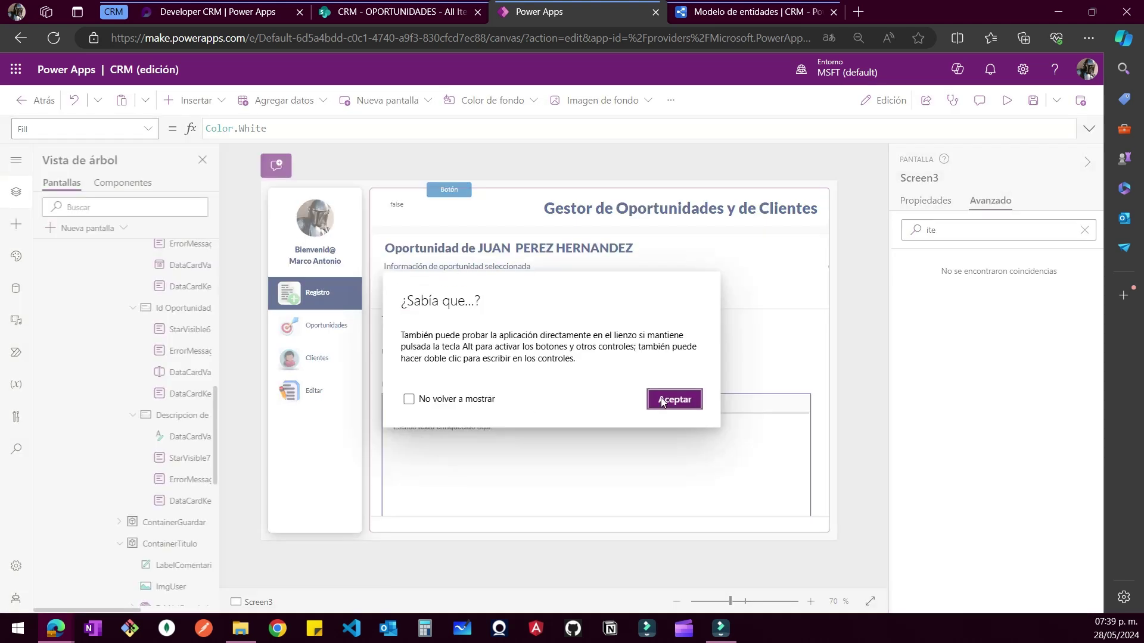
click(672, 400)
Set the Descripcion de actividad card's Height to 250
click(184, 413)
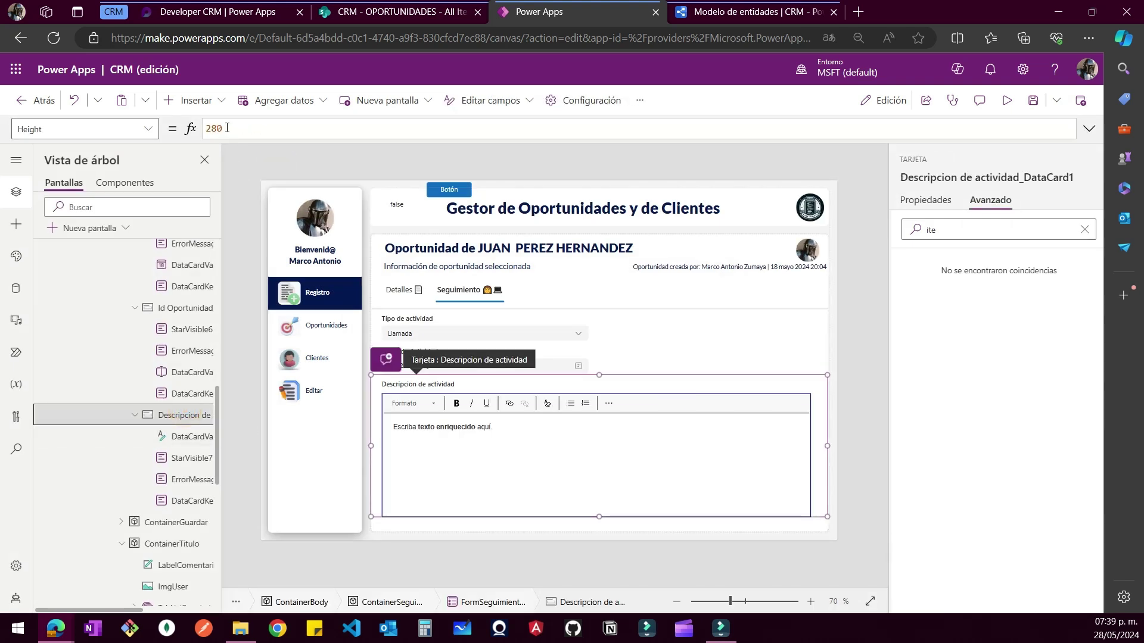
drag(228, 128, 132, 120)
text(250)
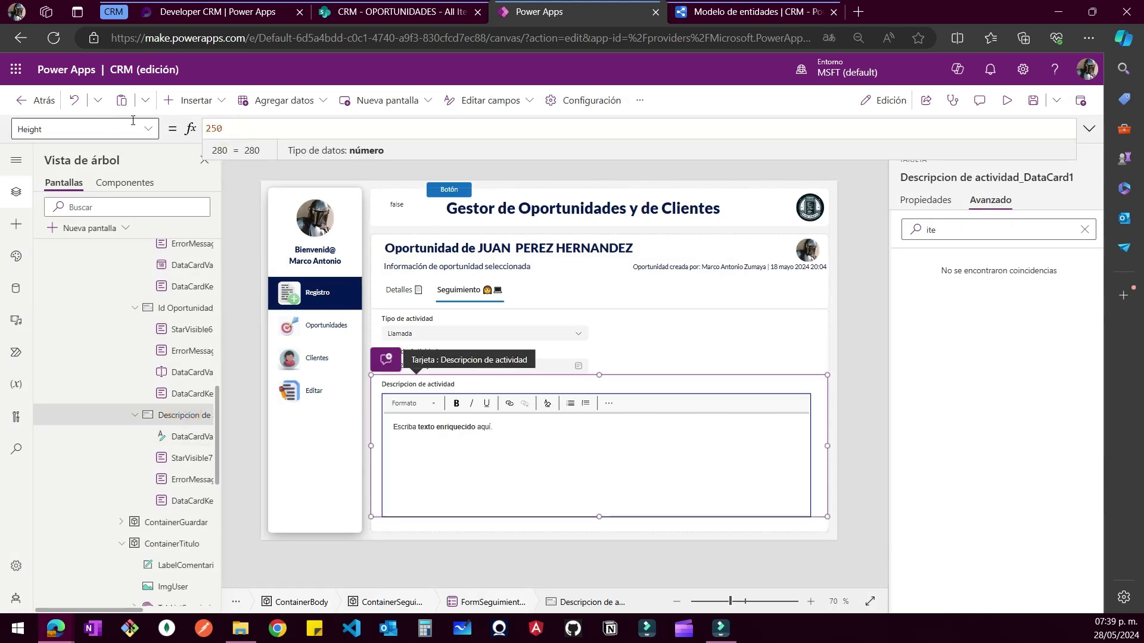
Set the Height of the rich text editor DataCardValue6 to 240
click(174, 437)
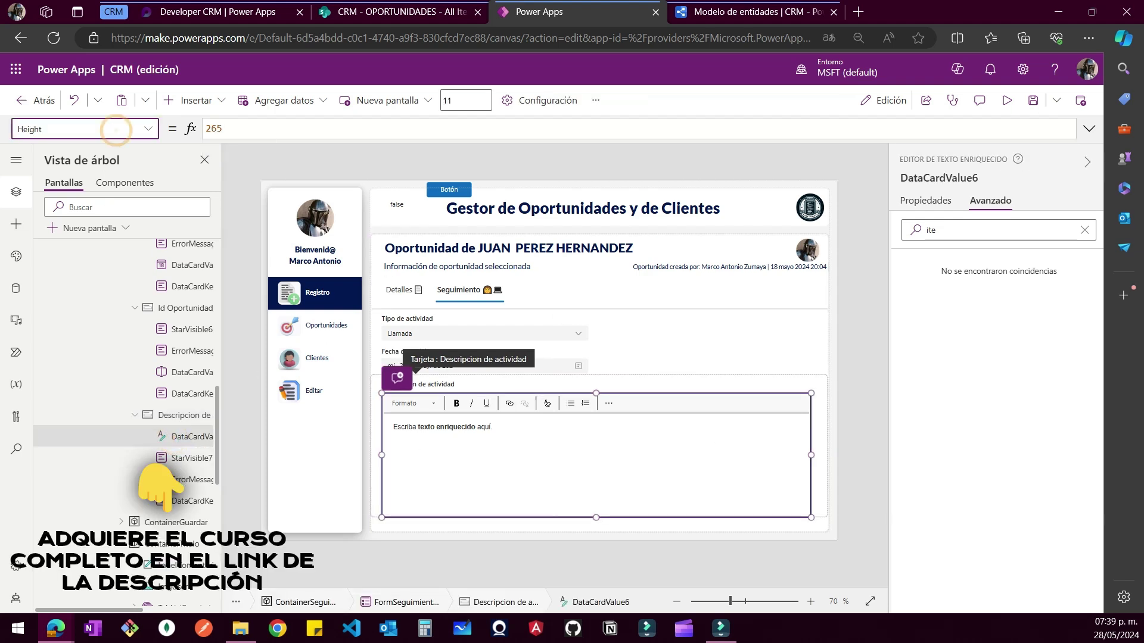
click(113, 129)
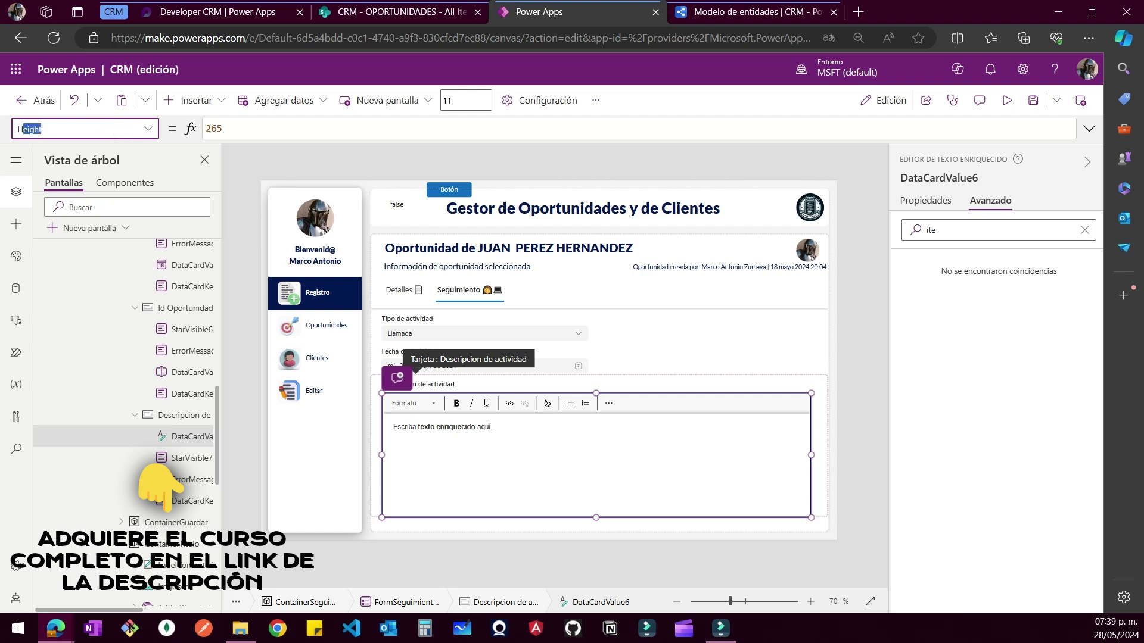
key(Tab)
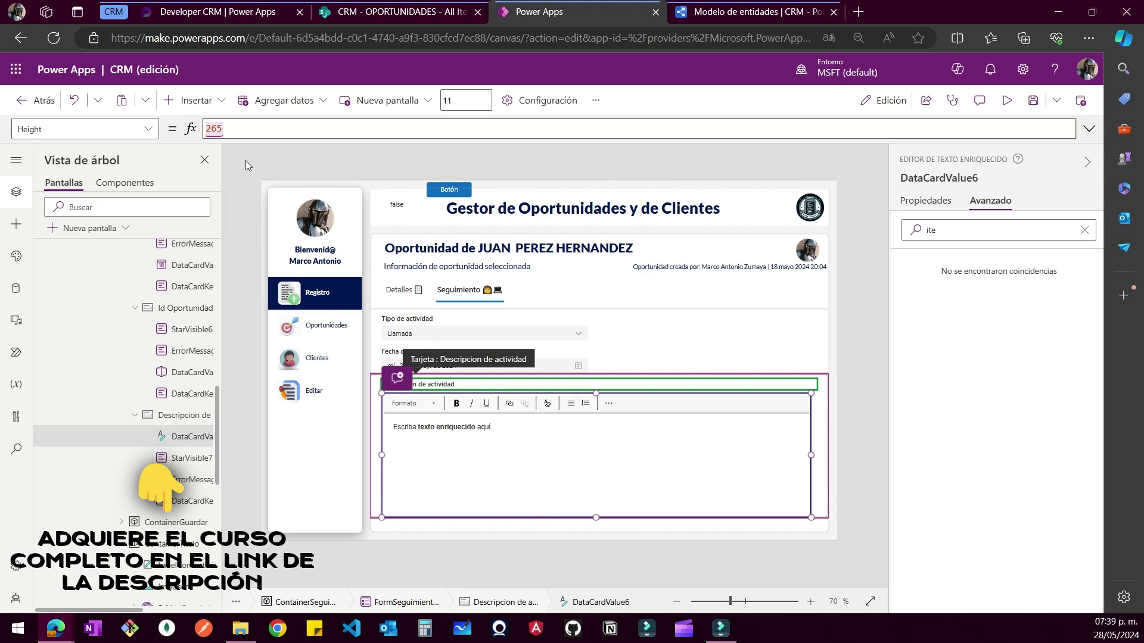
click(376, 129)
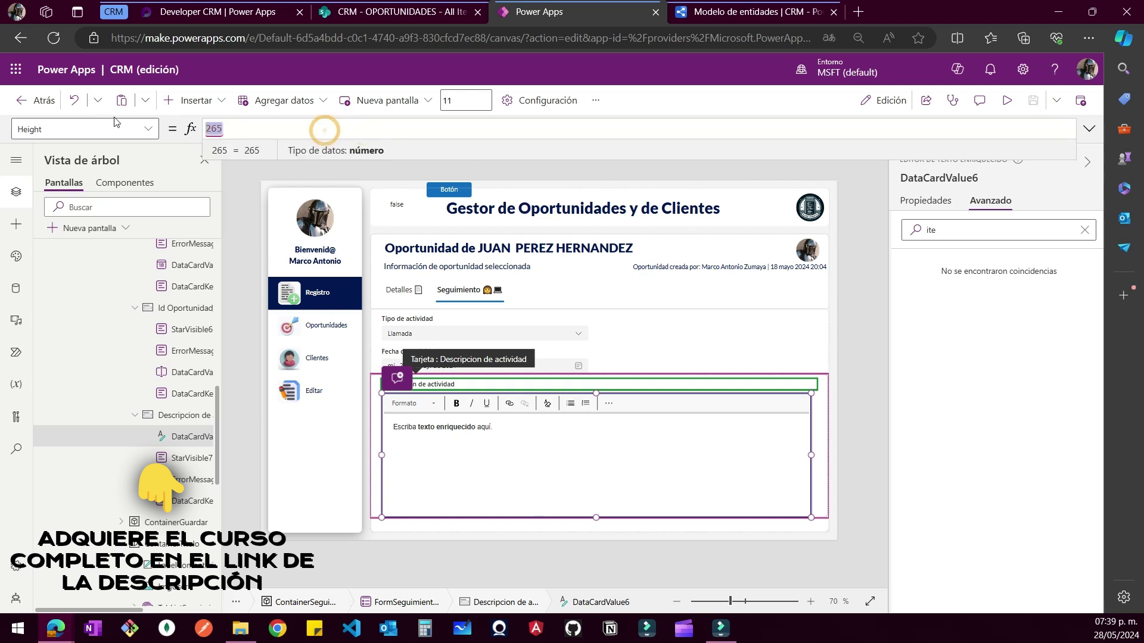
text(240)
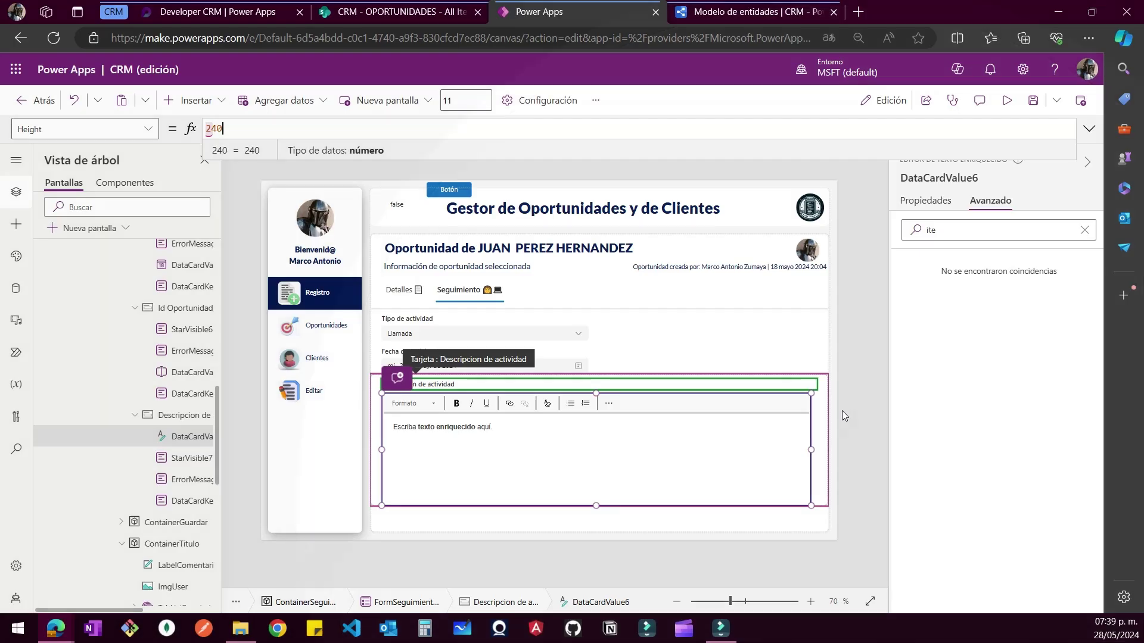
Set the Height of the Descripcion de actividad card to 200
click(190, 415)
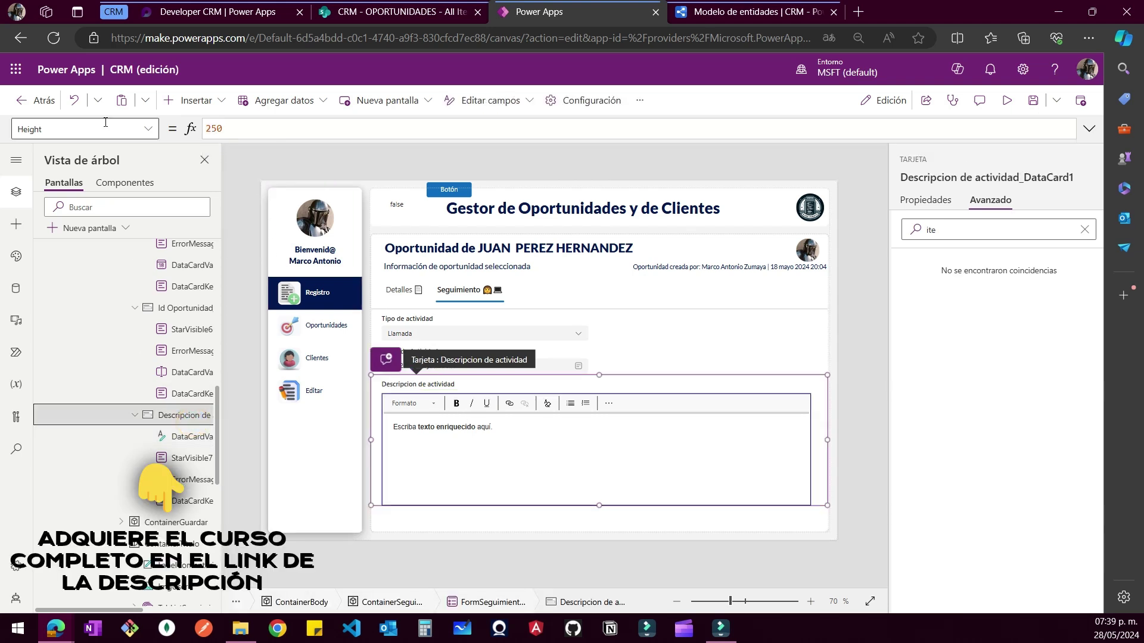
double_click(250, 128)
text(2)
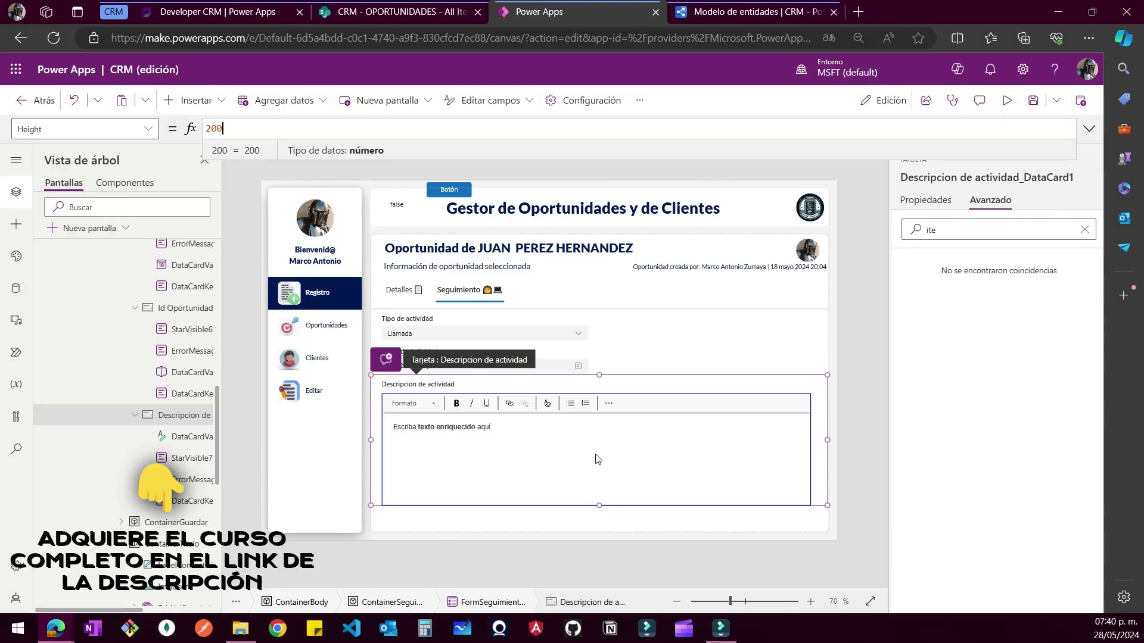
click(595, 454)
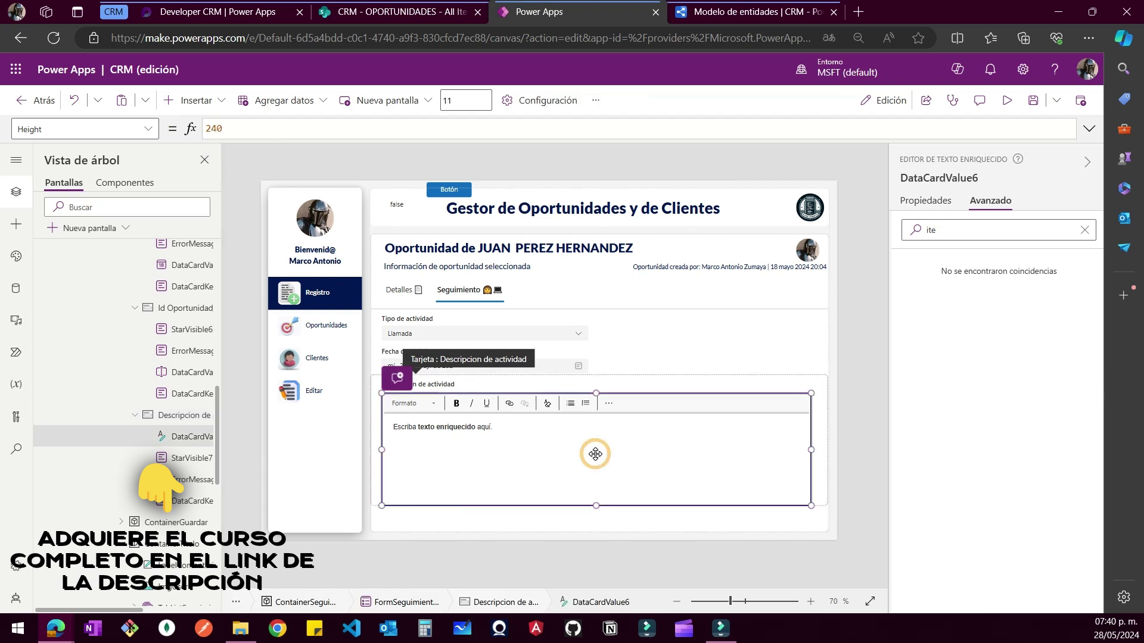
click(190, 415)
double_click(269, 124)
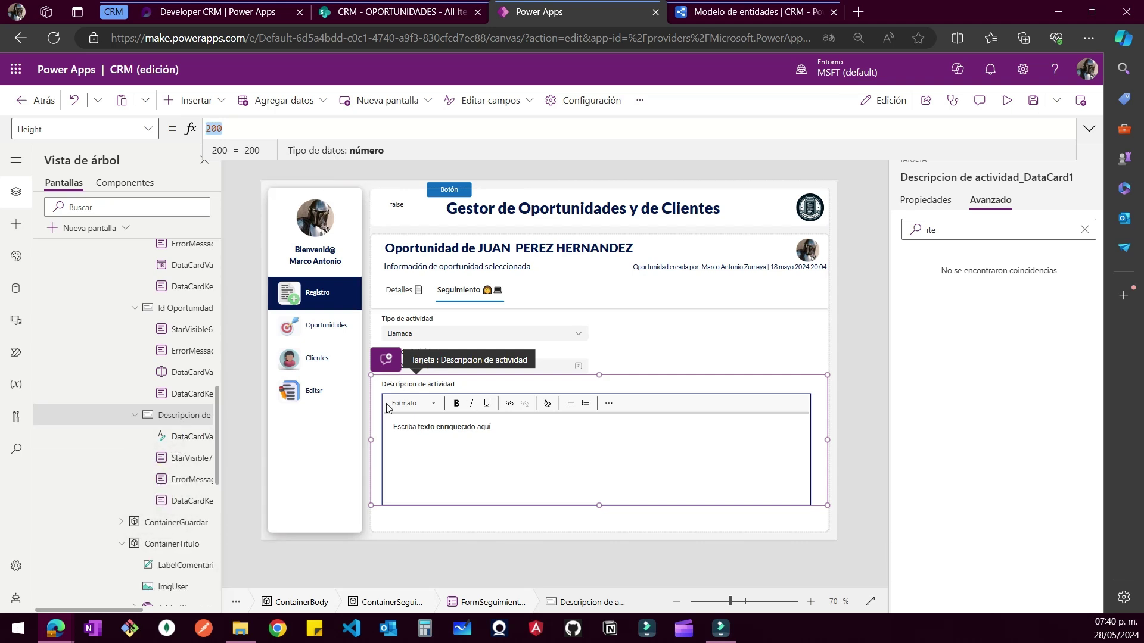
Try a Height of 200 on the rich text editor DataCardValue6, and settle on 250
click(524, 437)
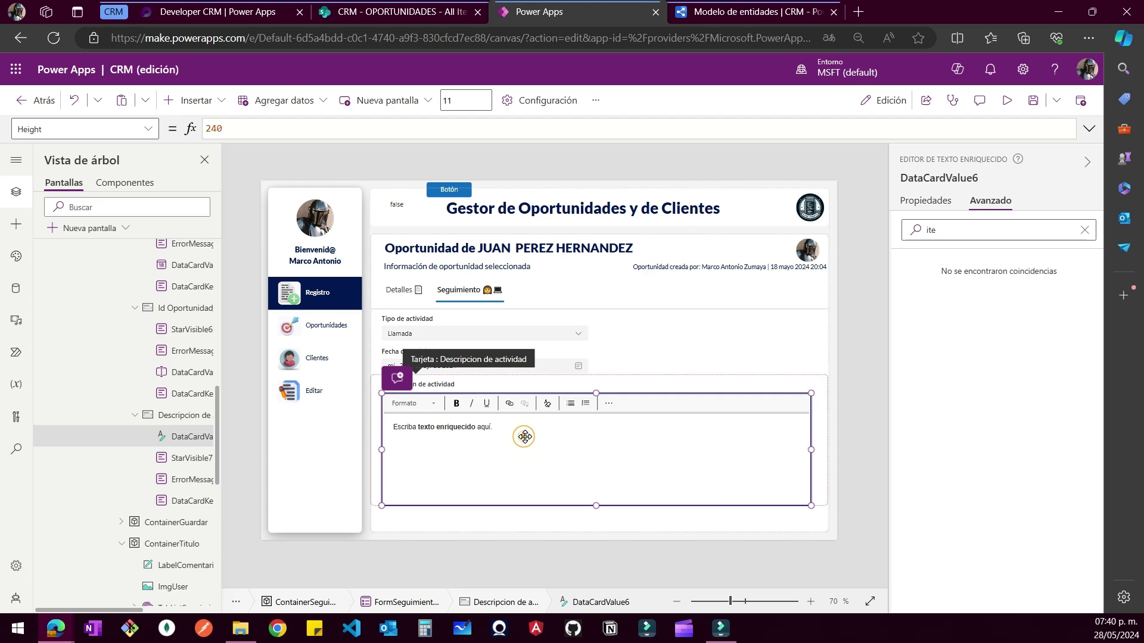
click(106, 128)
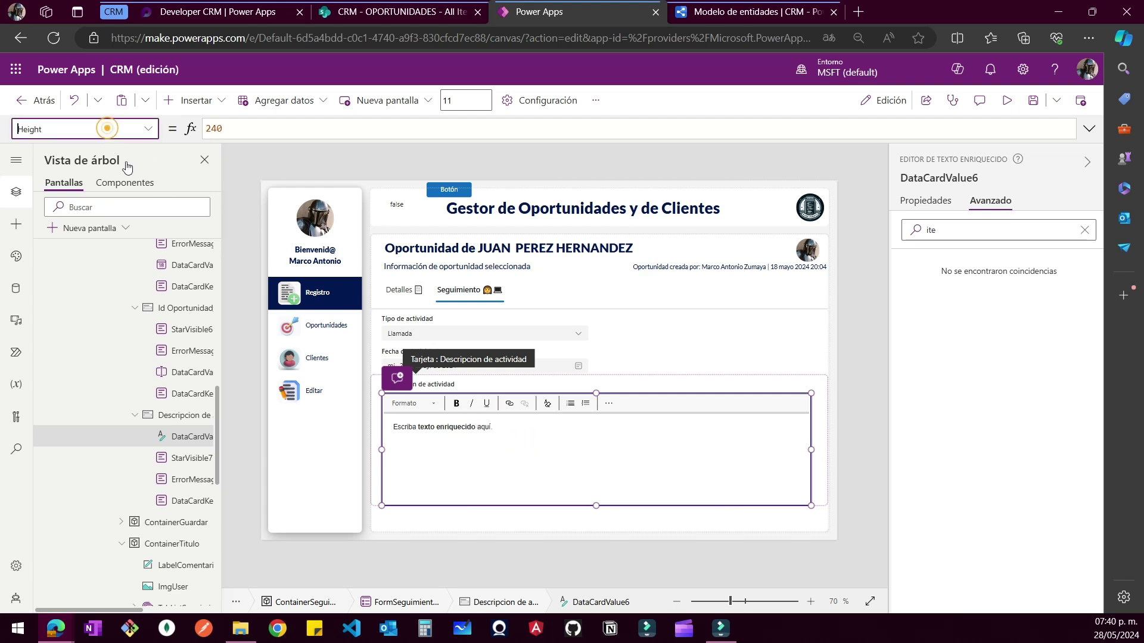
click(242, 126)
key(ctrl+a)
text(20)
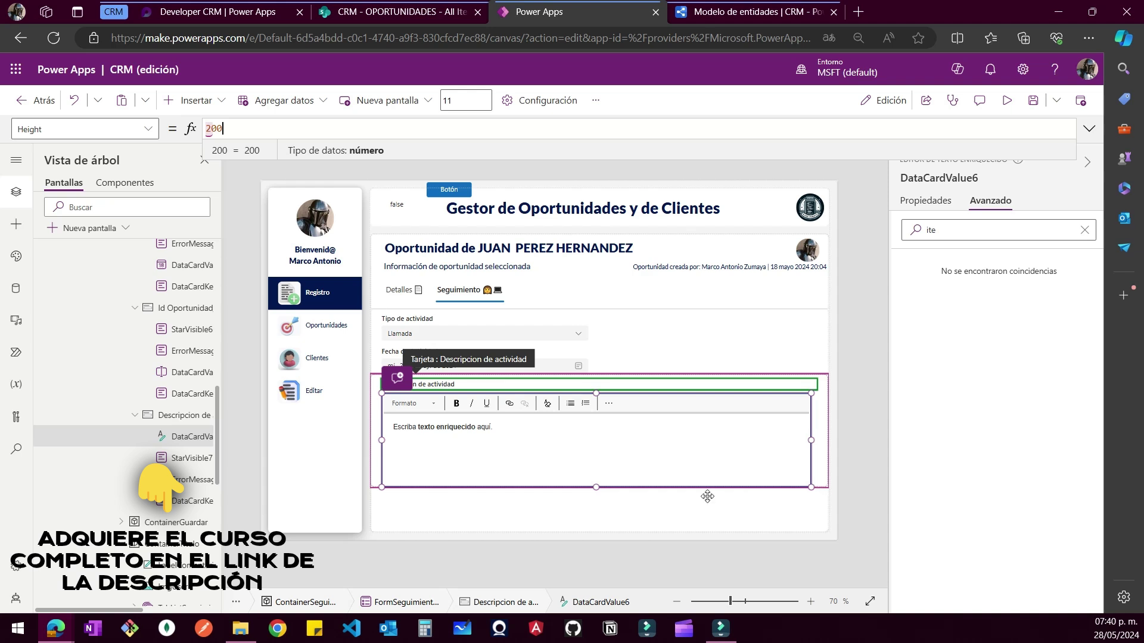
double_click(260, 130)
text(25)
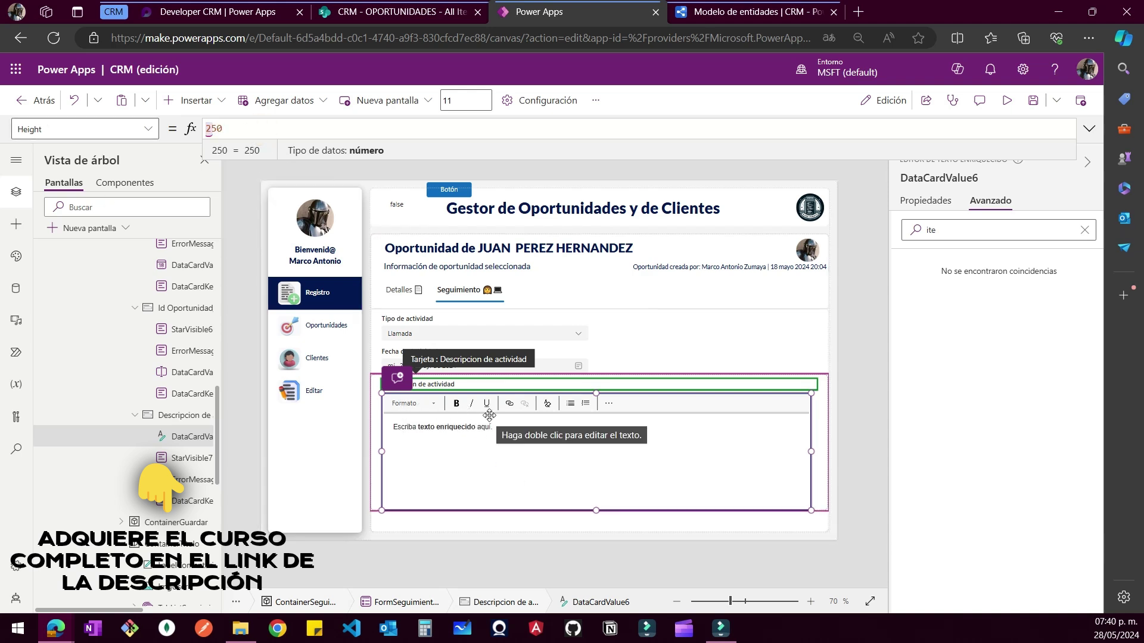
Inspect the Width formula of the rich text editor DataCardValue6
click(61, 127)
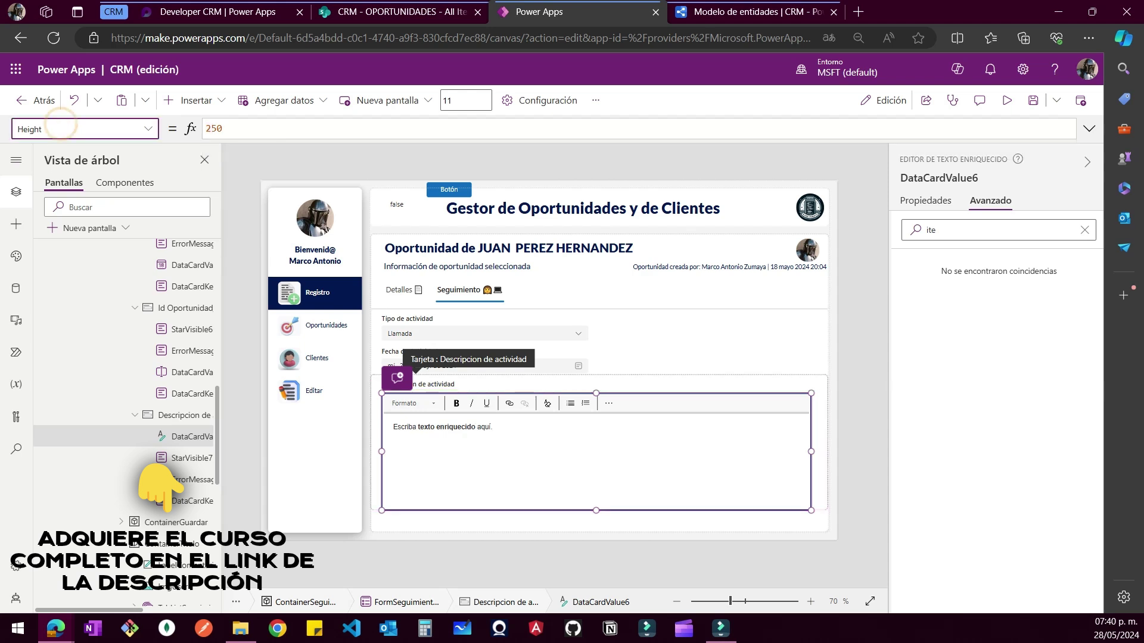
text(w)
key(Return)
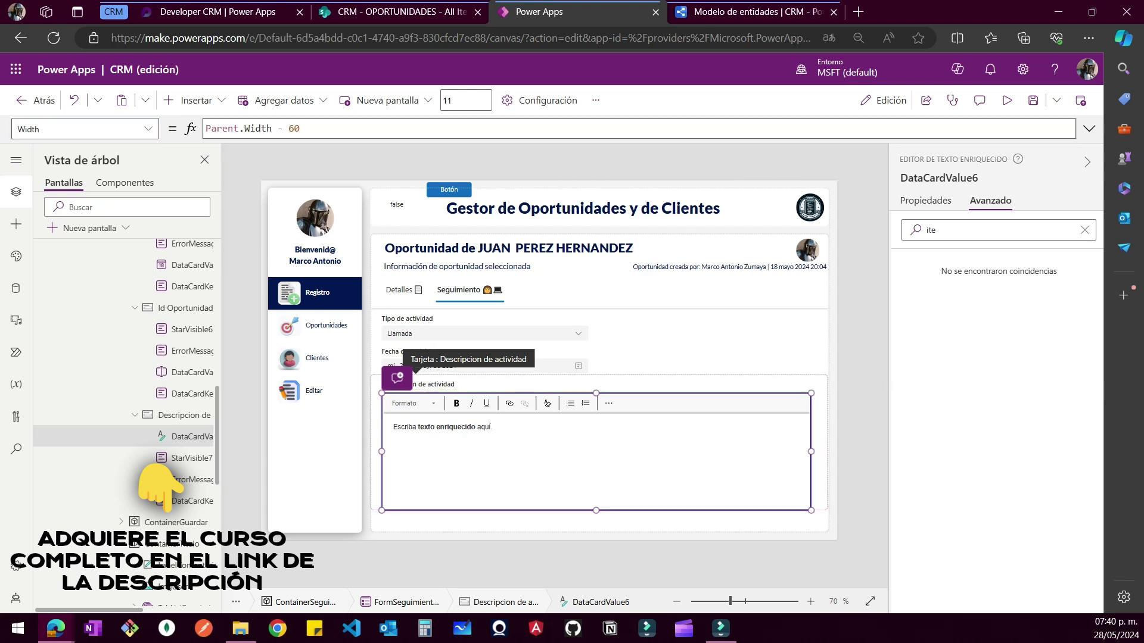
click(344, 128)
key(ctrl+a)
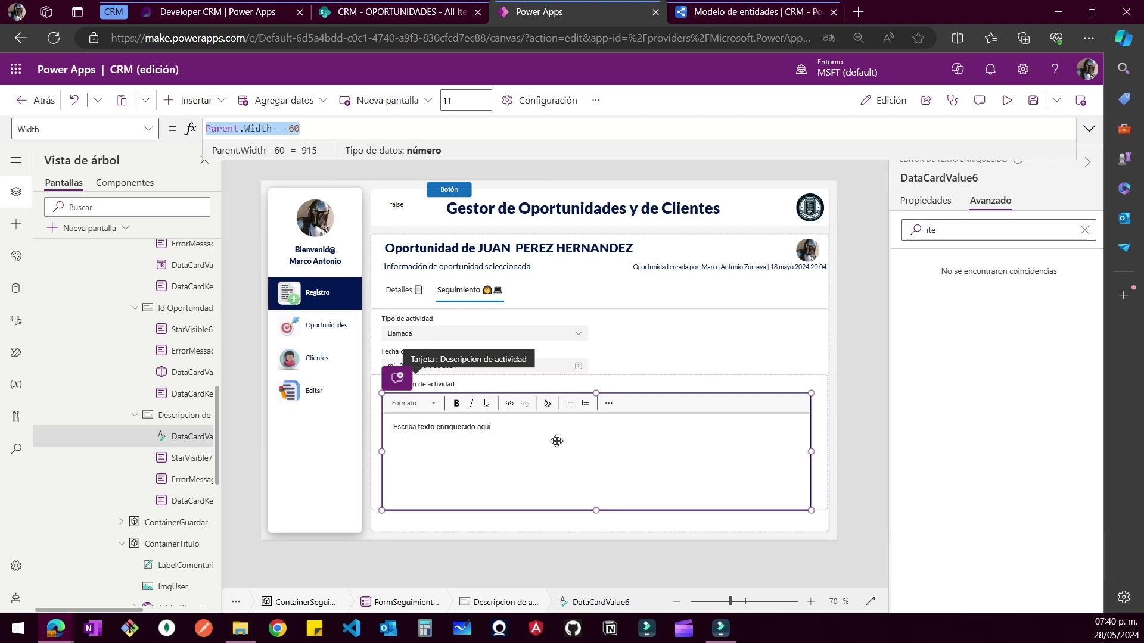
Try an X position of 30 for the rich text editor DataCardValue6, and settle on 25
click(83, 130)
text(x)
key(Return)
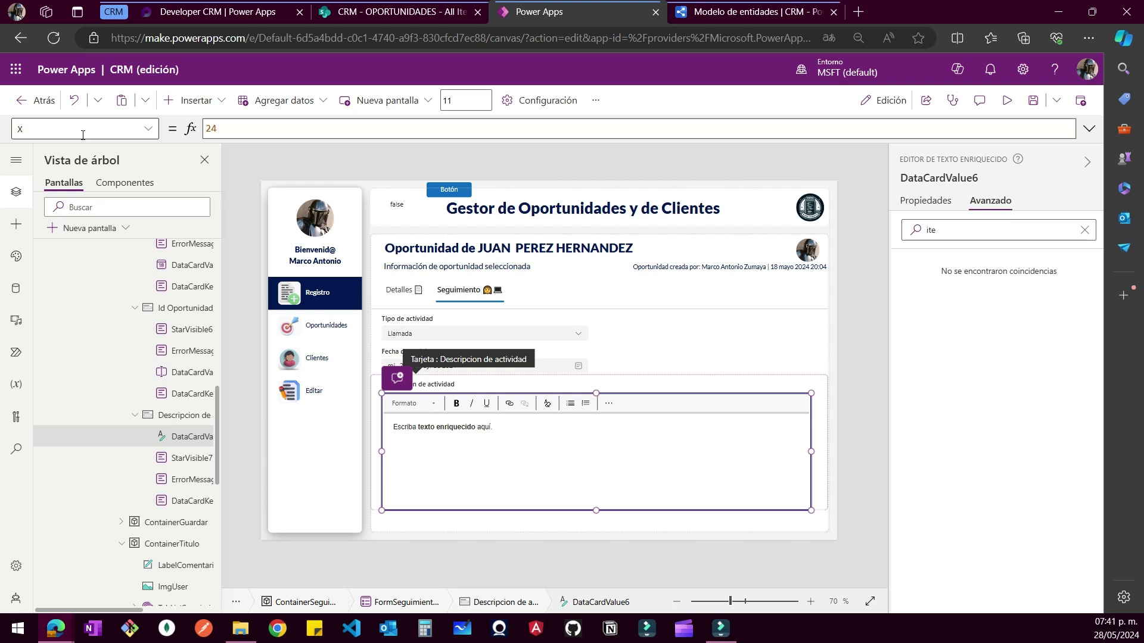
text(30)
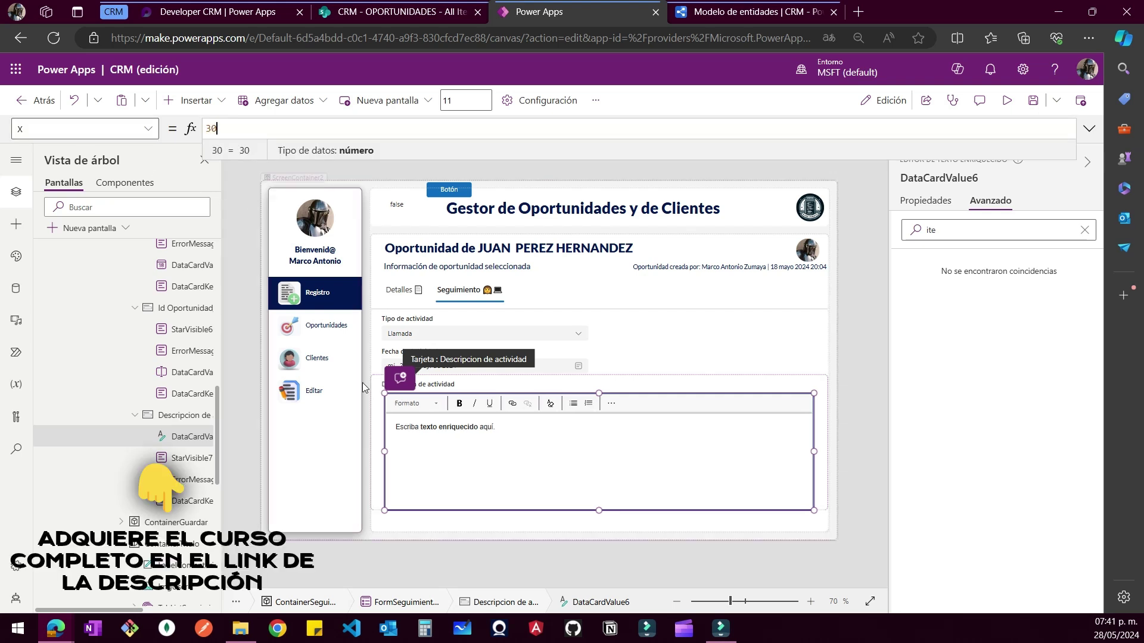
drag(237, 127, 111, 131)
text(25)
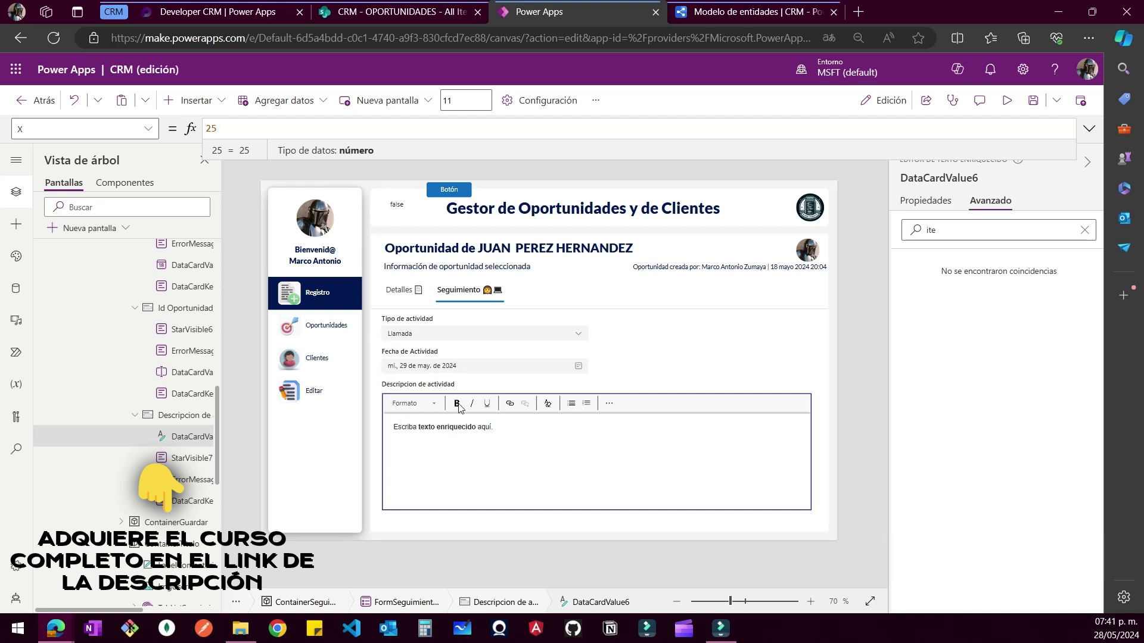
Preview the app to check the size of the description editor, and return to editing
click(1007, 100)
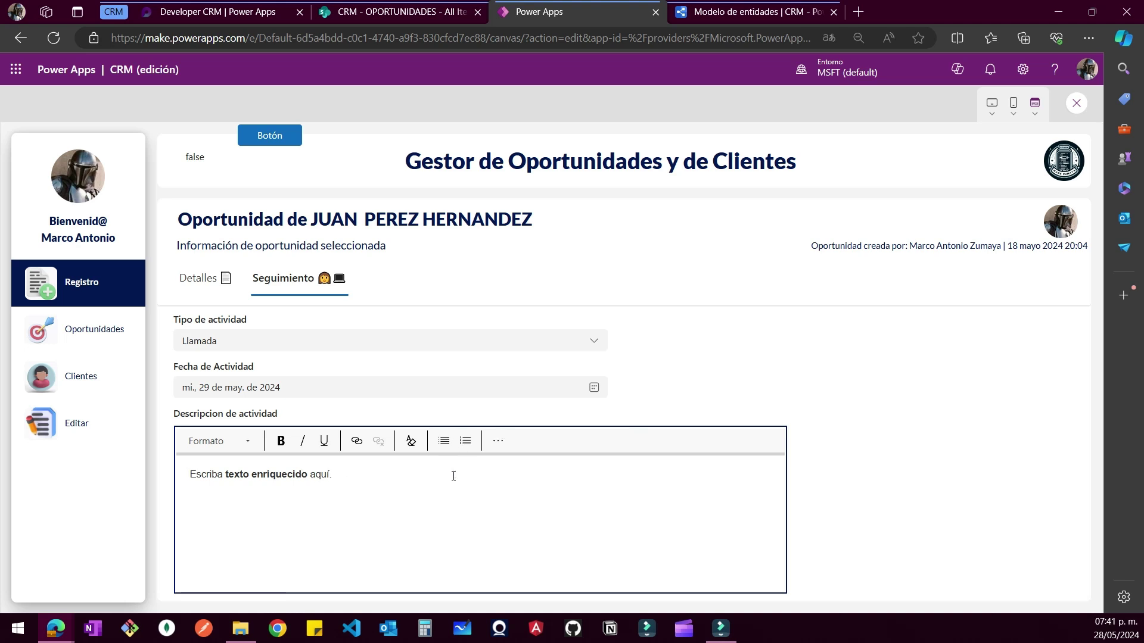
click(1076, 104)
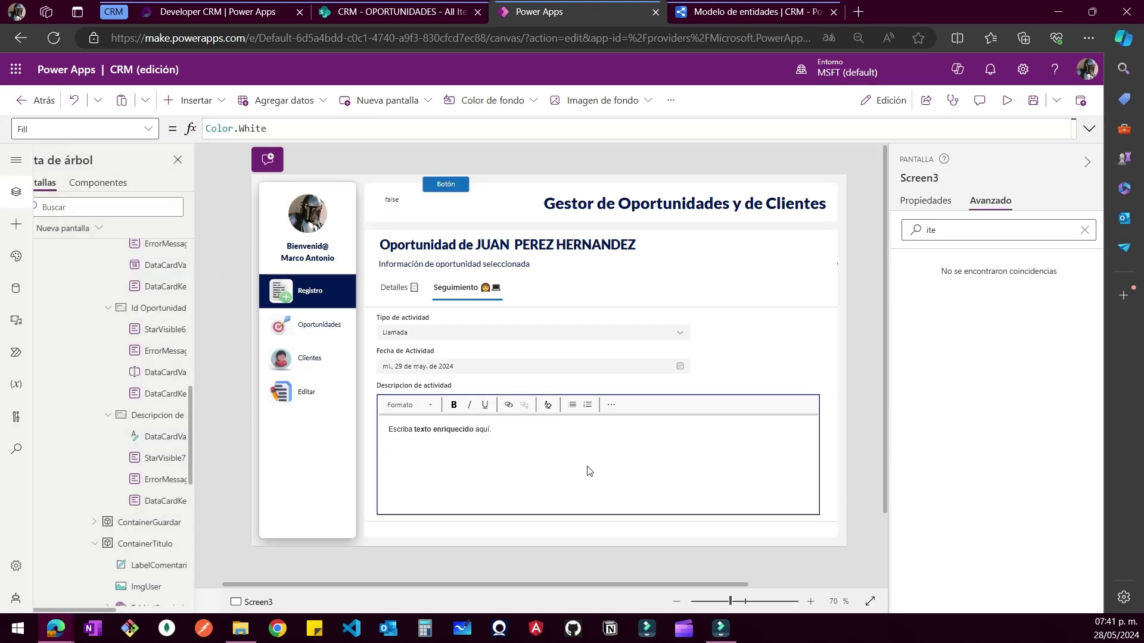
click(660, 400)
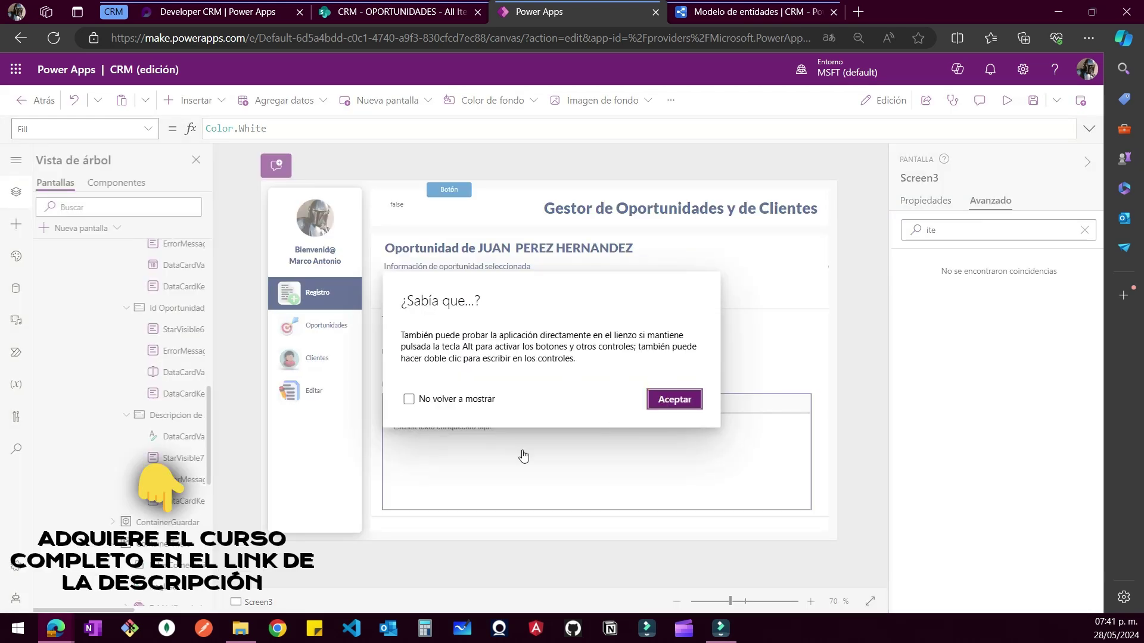
Enable Ajuste del ancho on the Descripcion de actividad card and check the rich text editor's width in the app preview
click(932, 200)
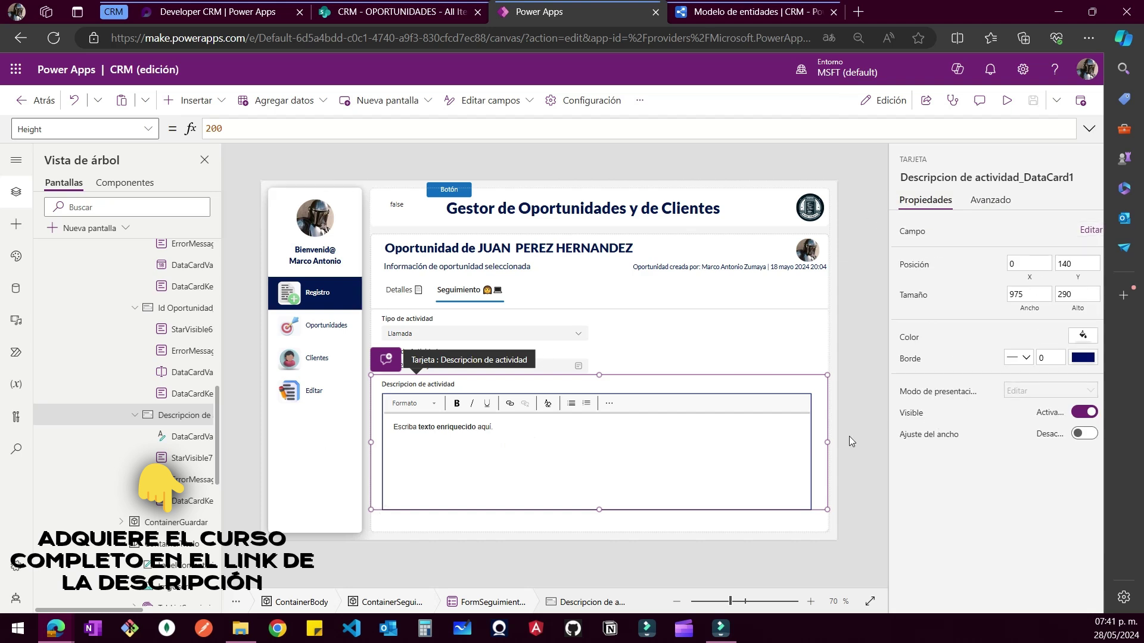
click(1094, 438)
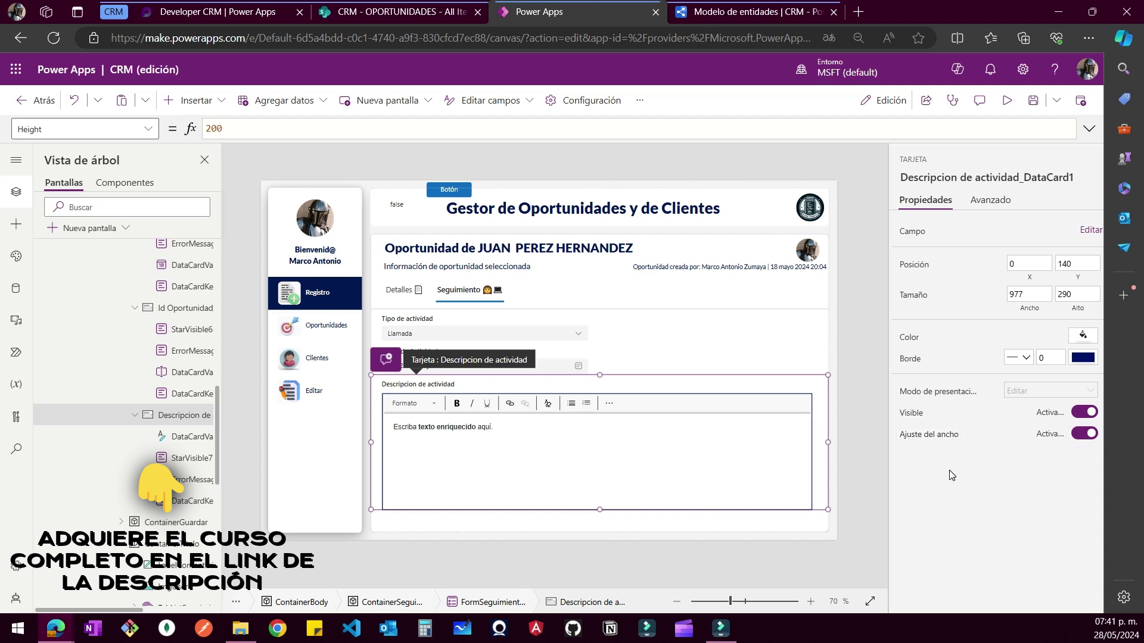
click(1007, 100)
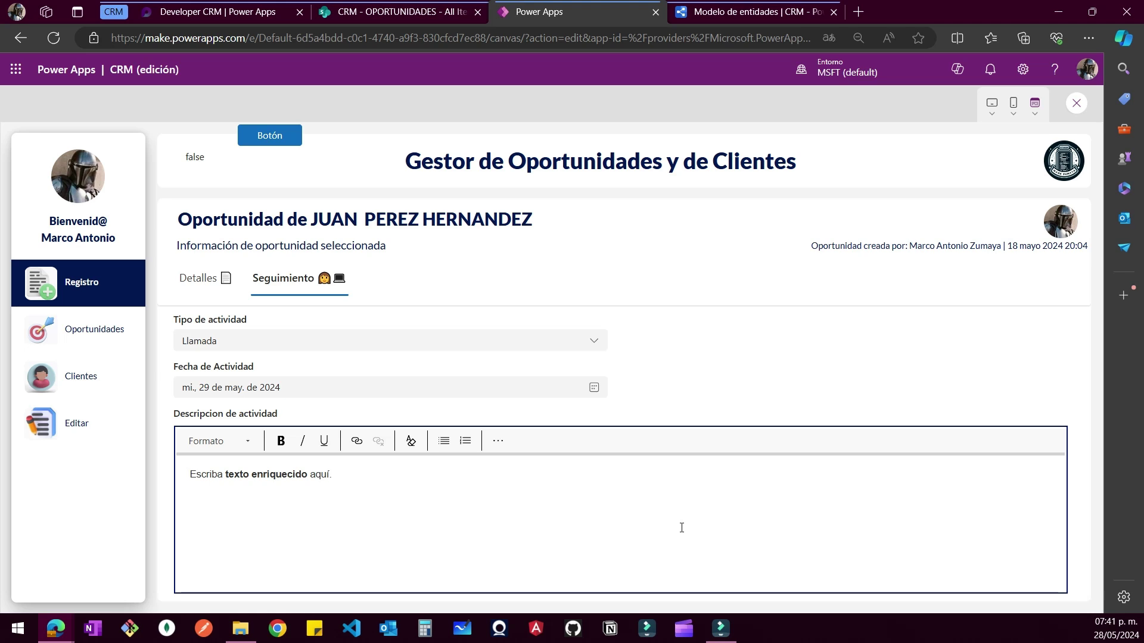
click(448, 514)
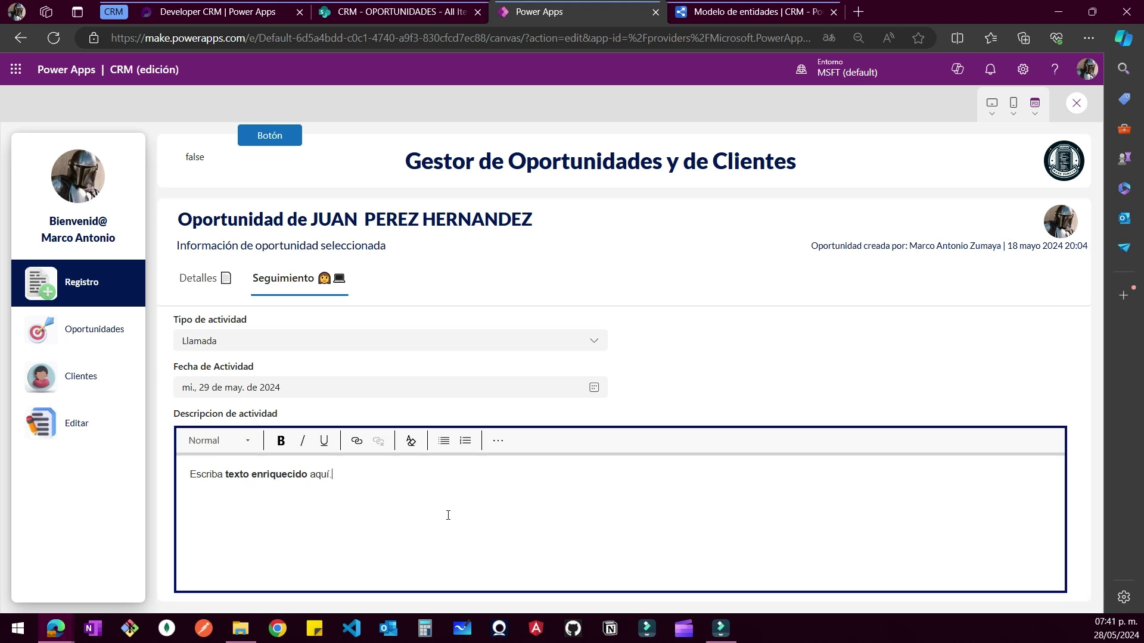
triple_click(389, 475)
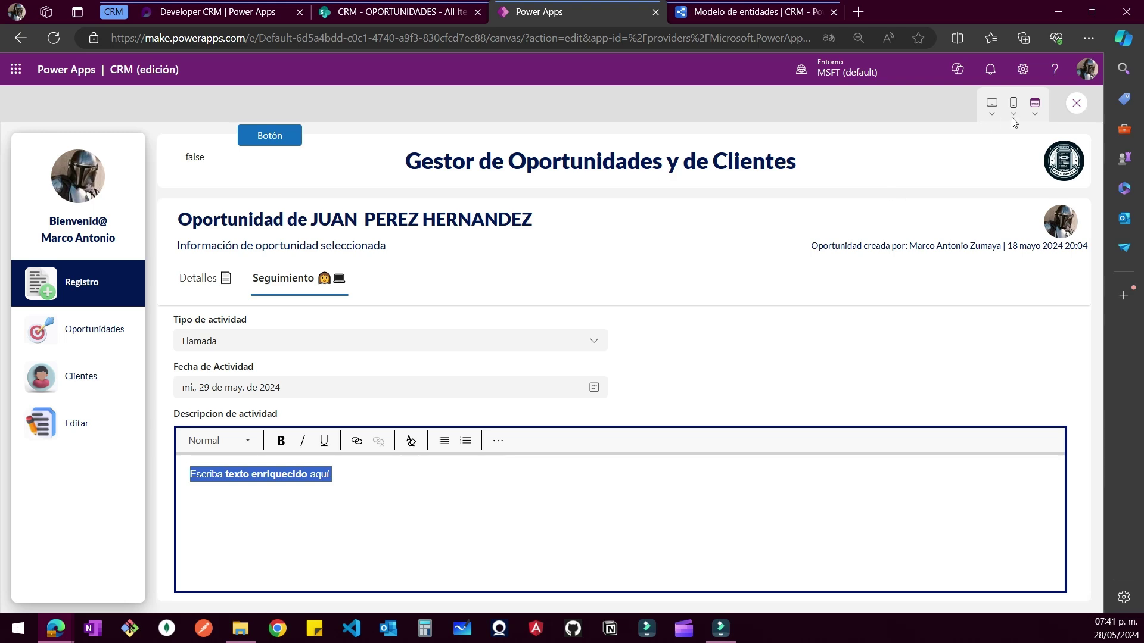
click(1077, 104)
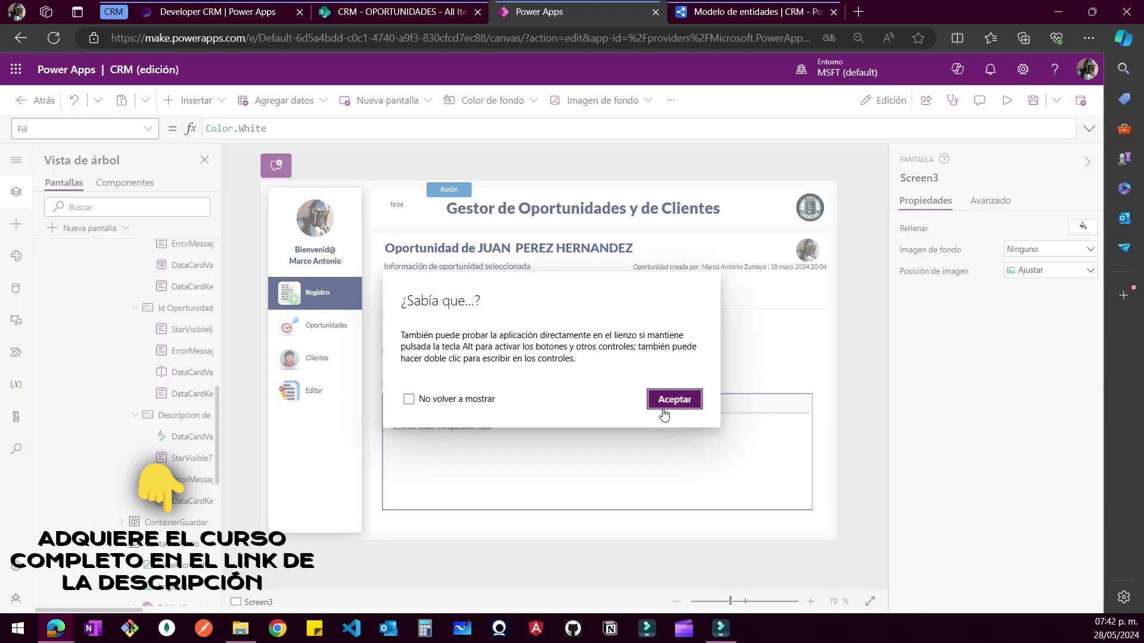
click(663, 408)
click(666, 411)
Set the border color of the rich text editor DataCardValue6 to transparent
click(782, 421)
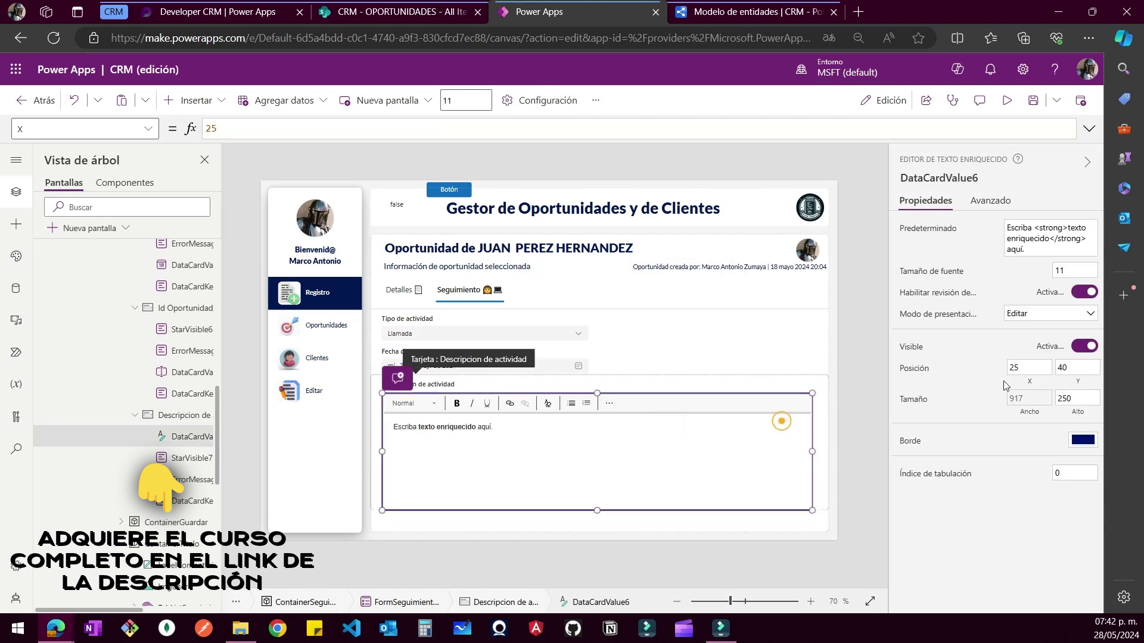
click(1084, 442)
click(1039, 540)
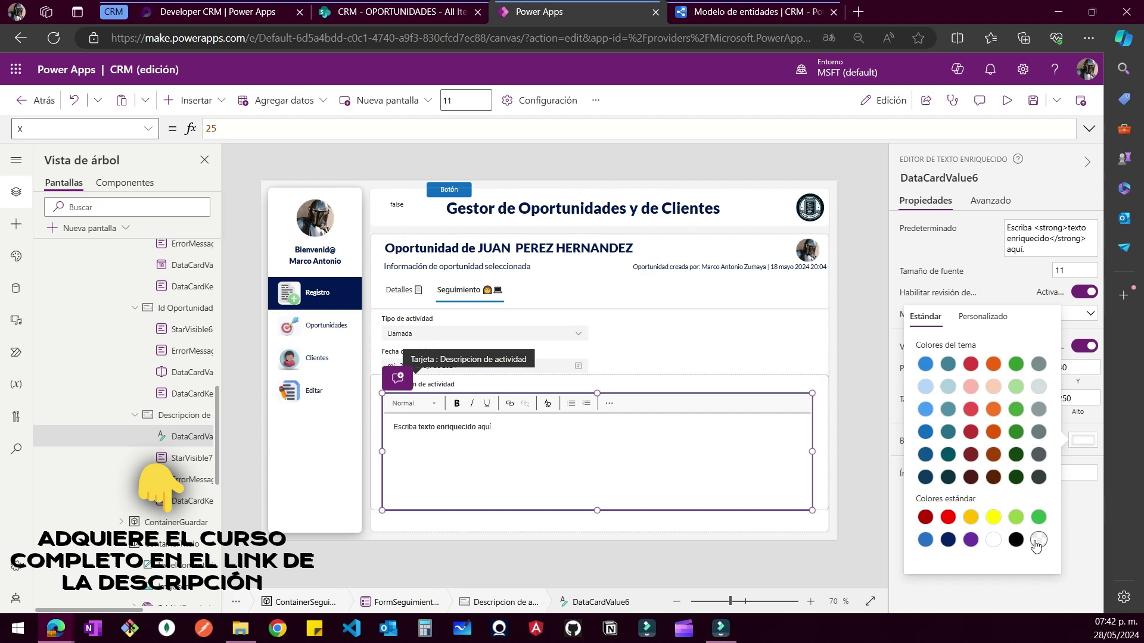
click(796, 470)
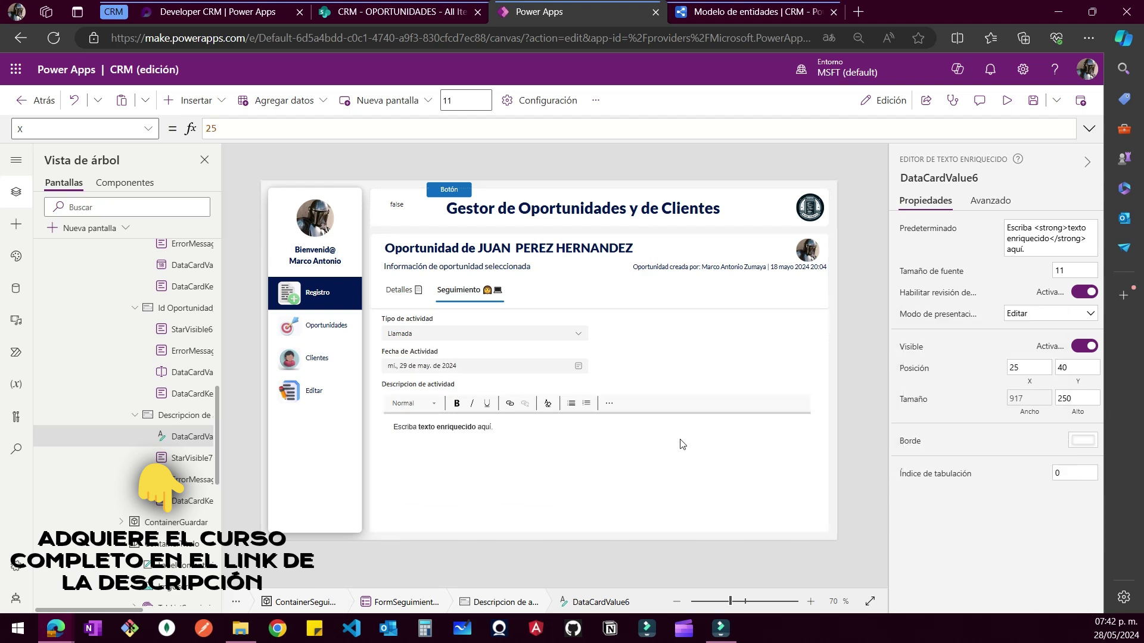
click(649, 500)
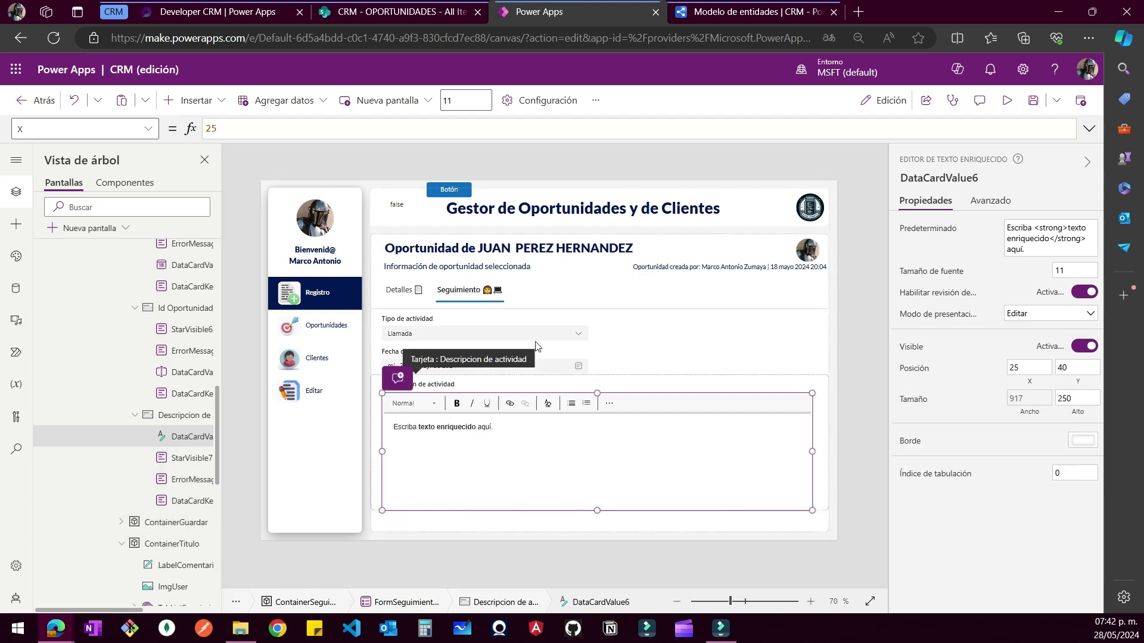
Preview the app and test the Seguimiento form's fields, choosing 22 May 2024 as Fecha de Actividad, and return to editing
click(575, 316)
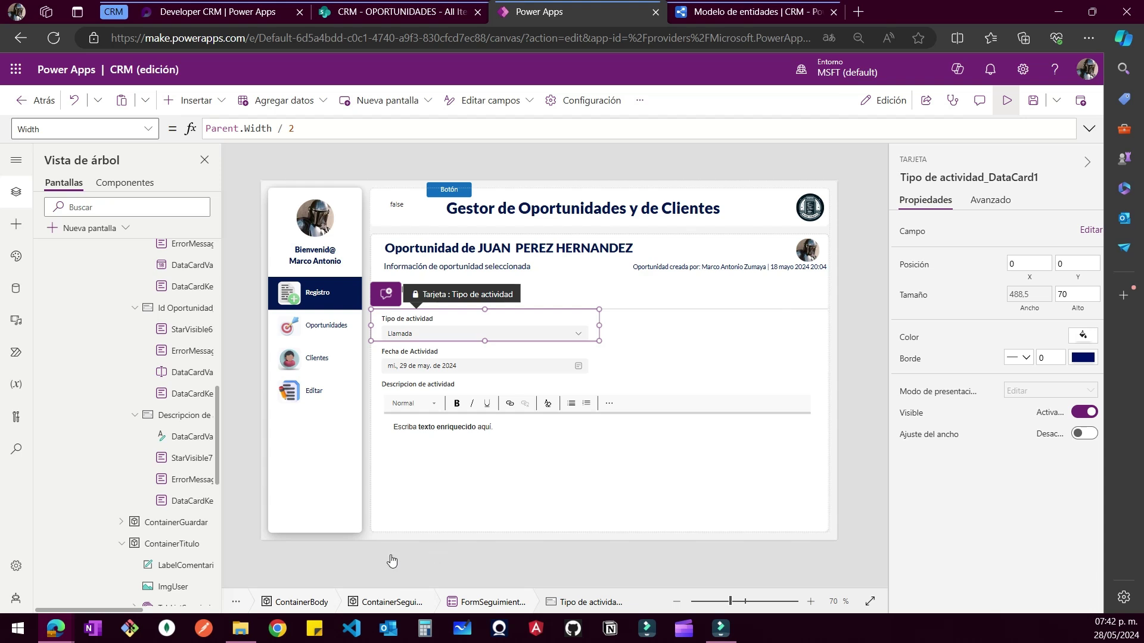
key(F5)
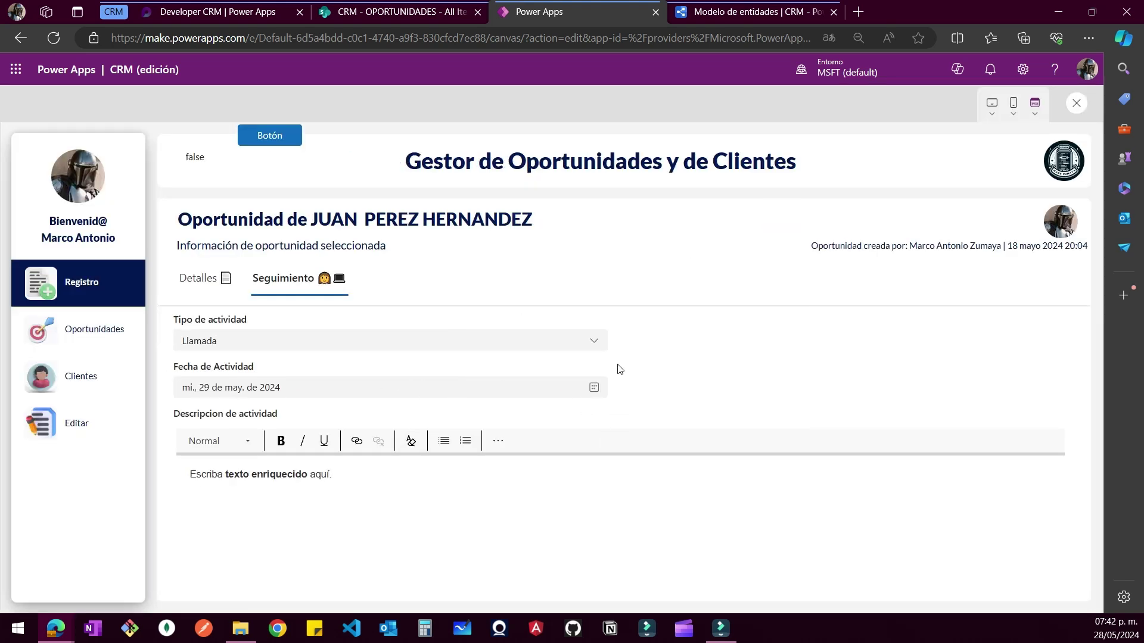
click(595, 347)
click(671, 346)
click(594, 388)
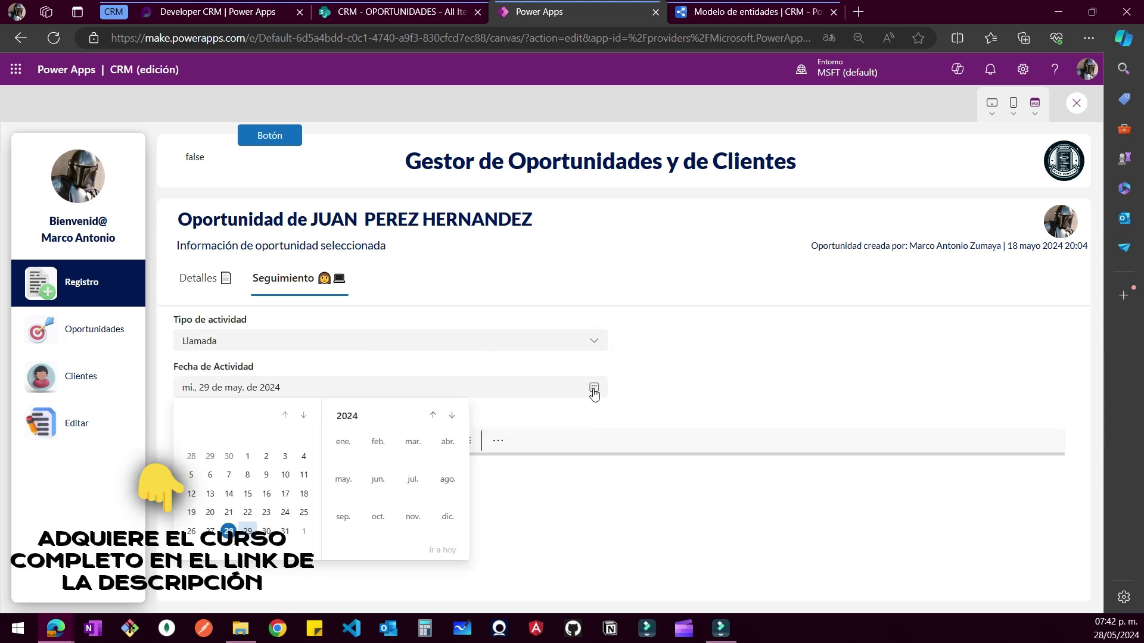
click(247, 513)
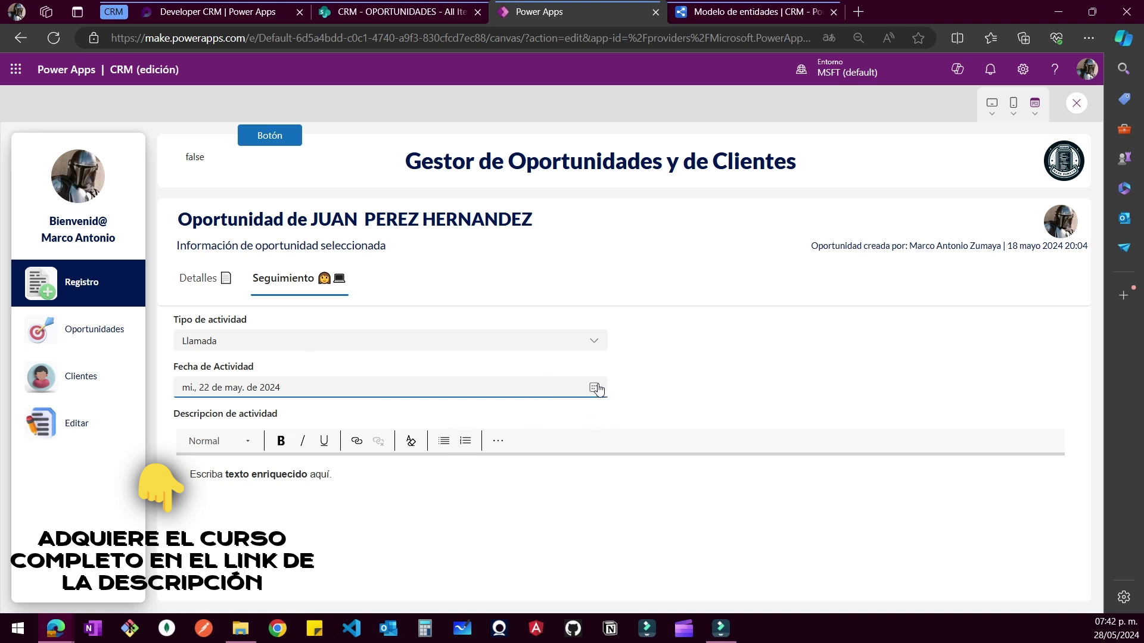
triple_click(378, 470)
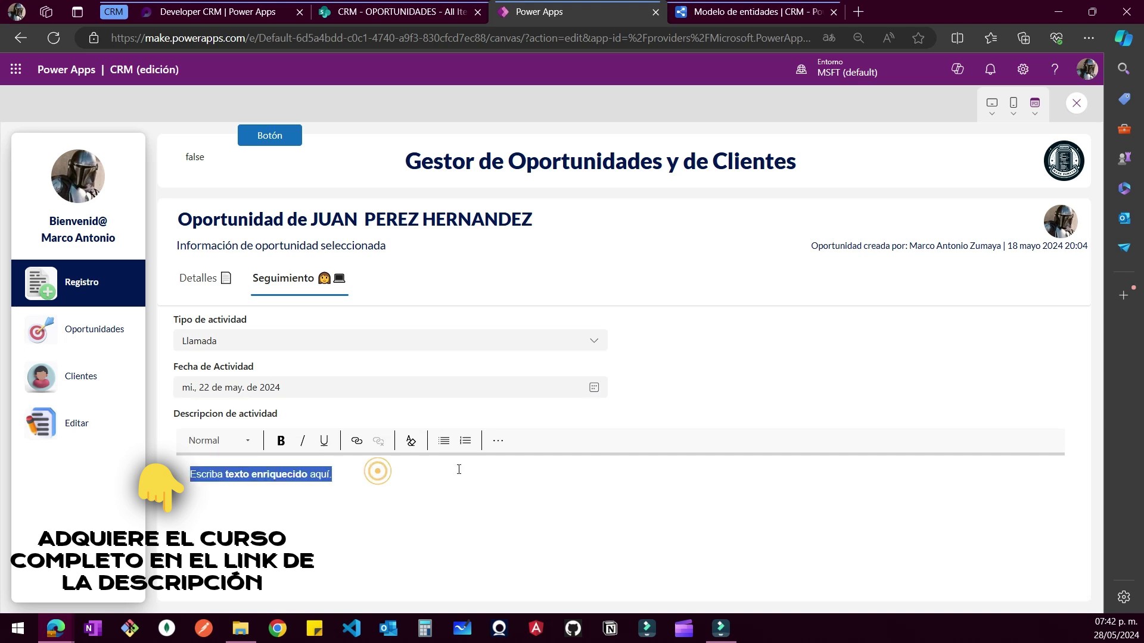
click(1075, 103)
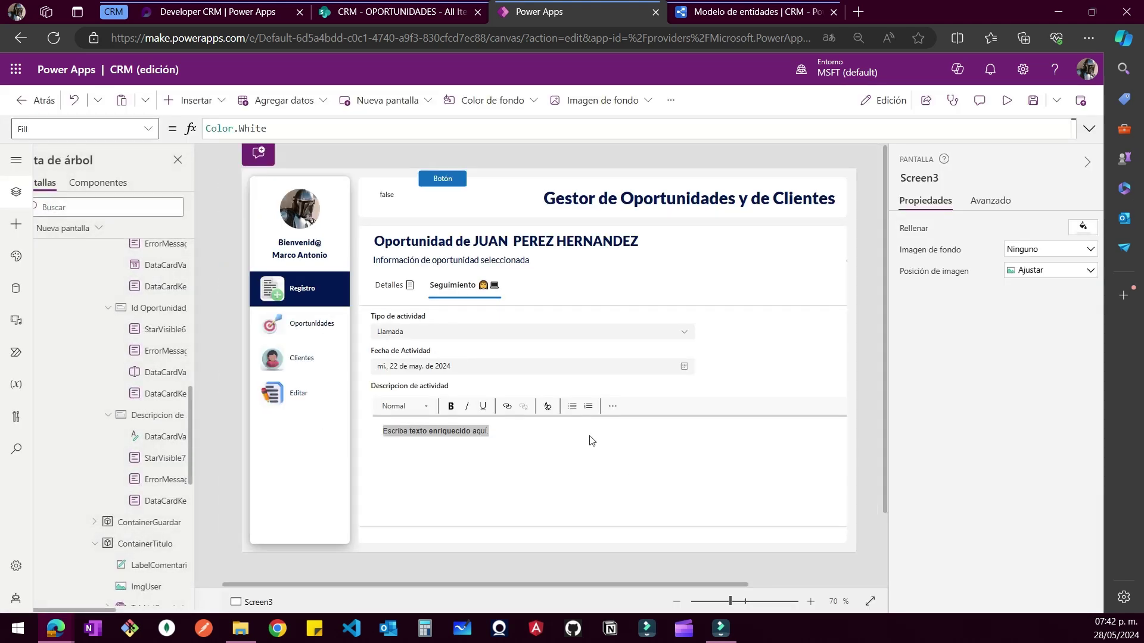
click(673, 398)
Clear the default text of the rich text editor DataCardValue6 so it starts empty
click(518, 466)
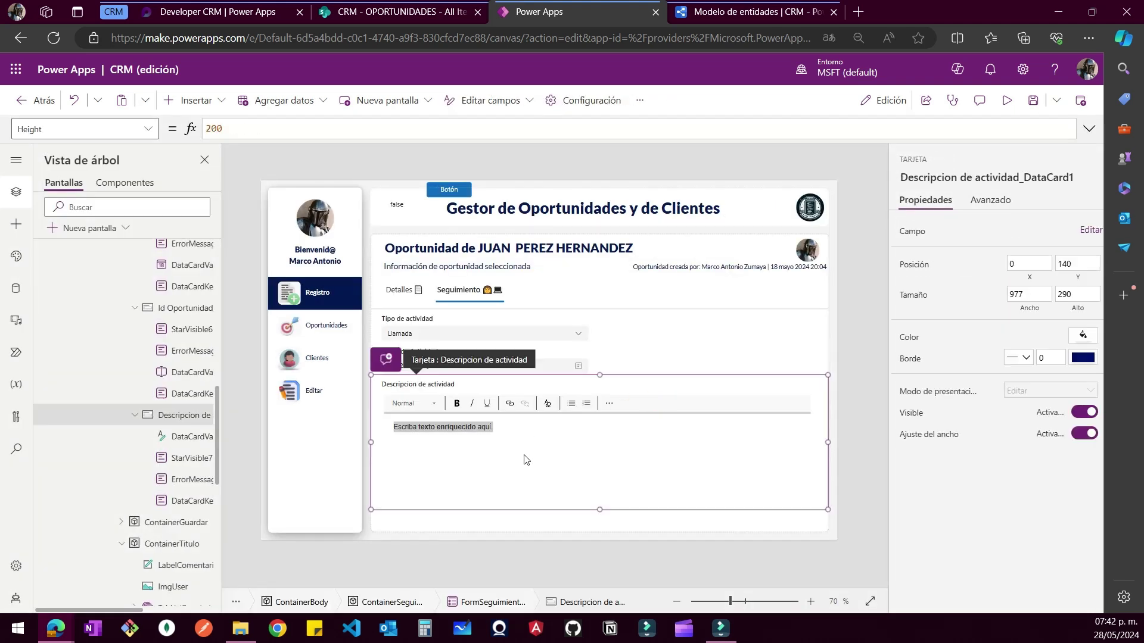
click(521, 461)
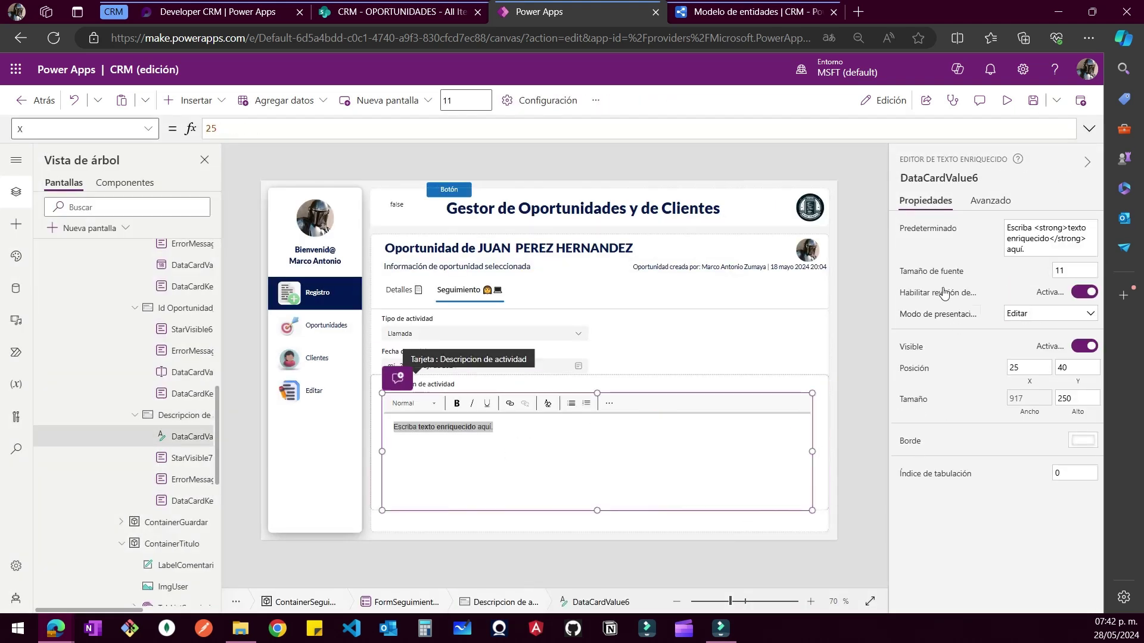
click(932, 235)
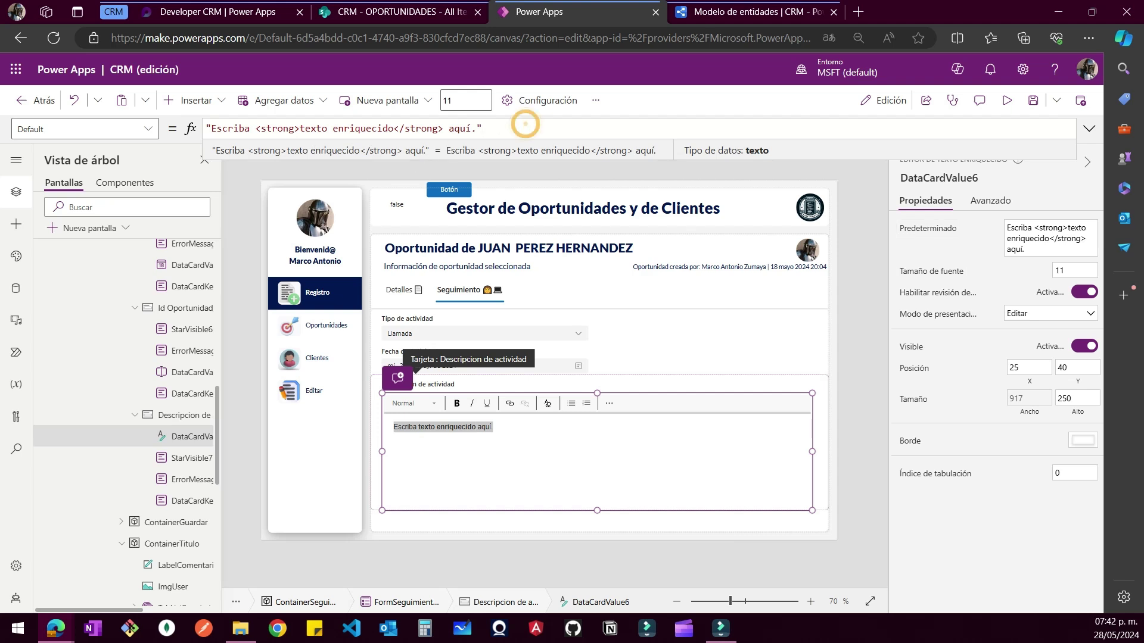
key(ctrl+a)
key(BackSpace)
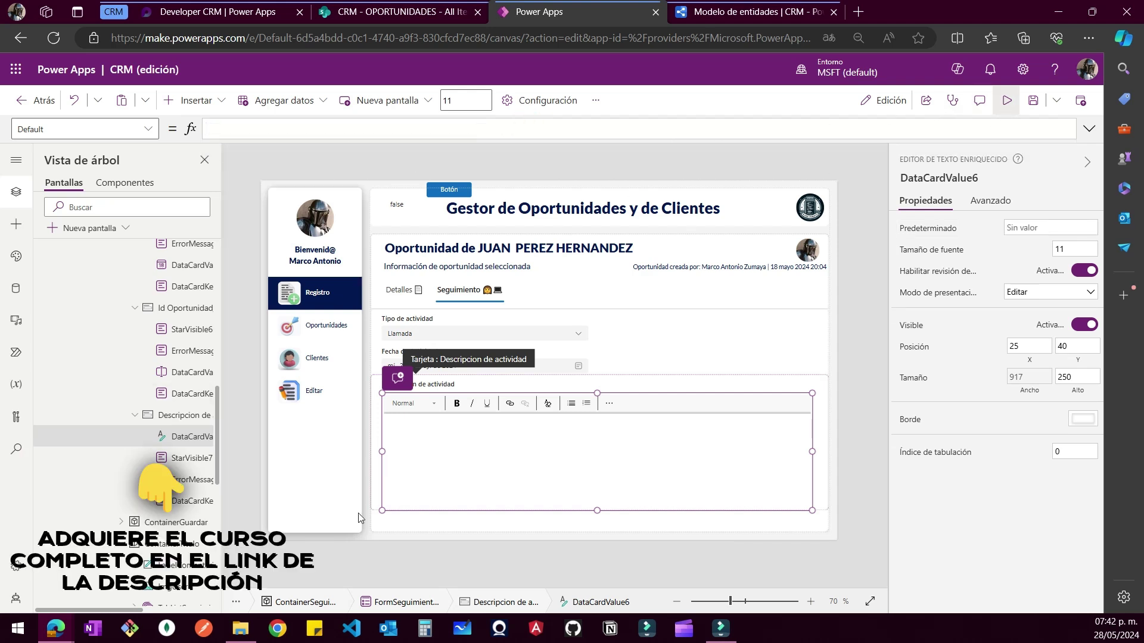
Preview the app and look at the opportunity's Detalles section before returning to Seguimiento
key(F5)
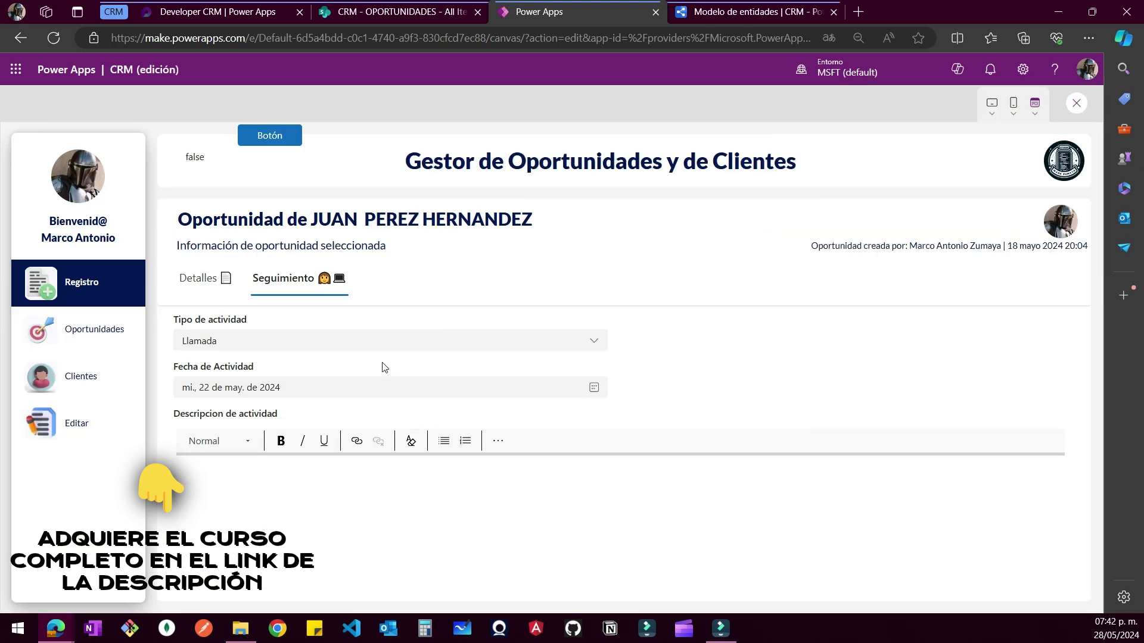
click(226, 279)
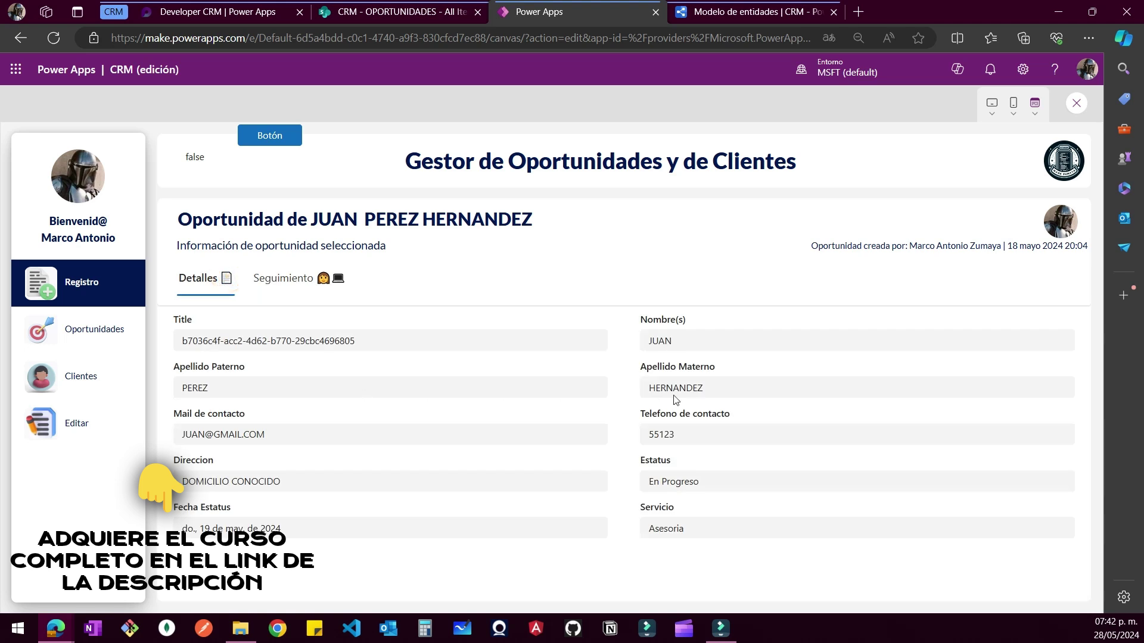
click(292, 279)
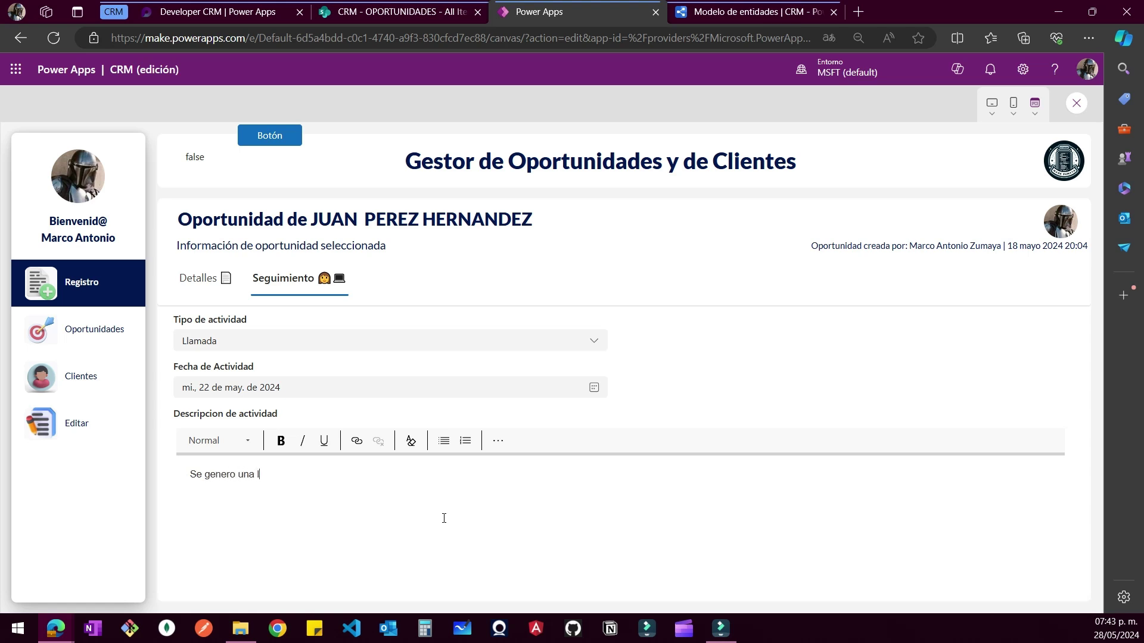
Enter "Se genero una llamada con el prospecto en la cual se comenta el proyecto a desarrollar" as the activity description
key(BackSpace)
key(BackSpace)
key(BackSpace)
key(BackSpace)
key(BackSpace)
text(co)
key(BackSpace)
key(BackSpace)
key(BackSpace)
key(BackSpace)
key(BackSpace)
text(ada con el prospecto e)
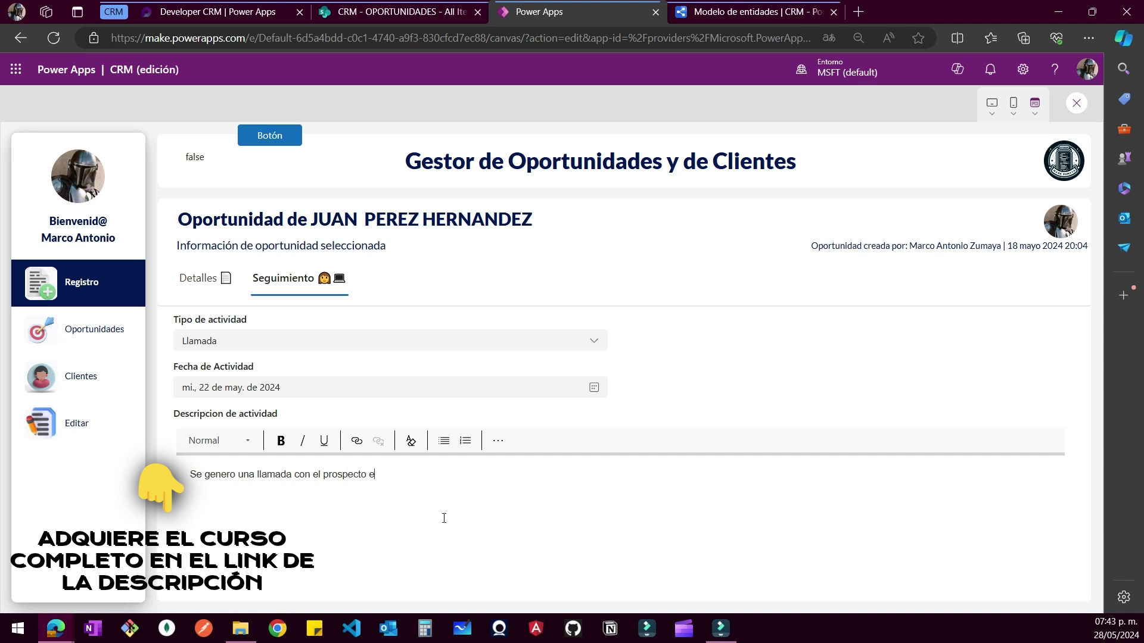
text(n la cual se comentari)
key(BackSpace)
key(BackSpace)
text(el proyecto a dez)
key(BackSpace)
text(sarrollar)
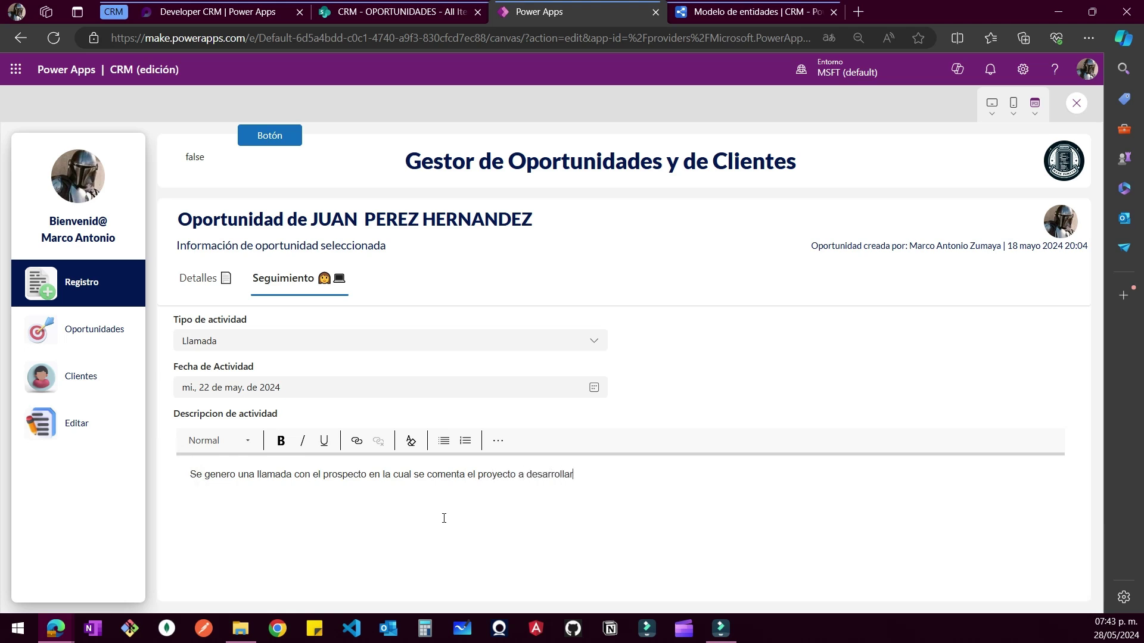
Make "el proyecto a desarrollar" bold and enlarge the font of the whole activity description
shift+click(466, 475)
key(ctrl+b)
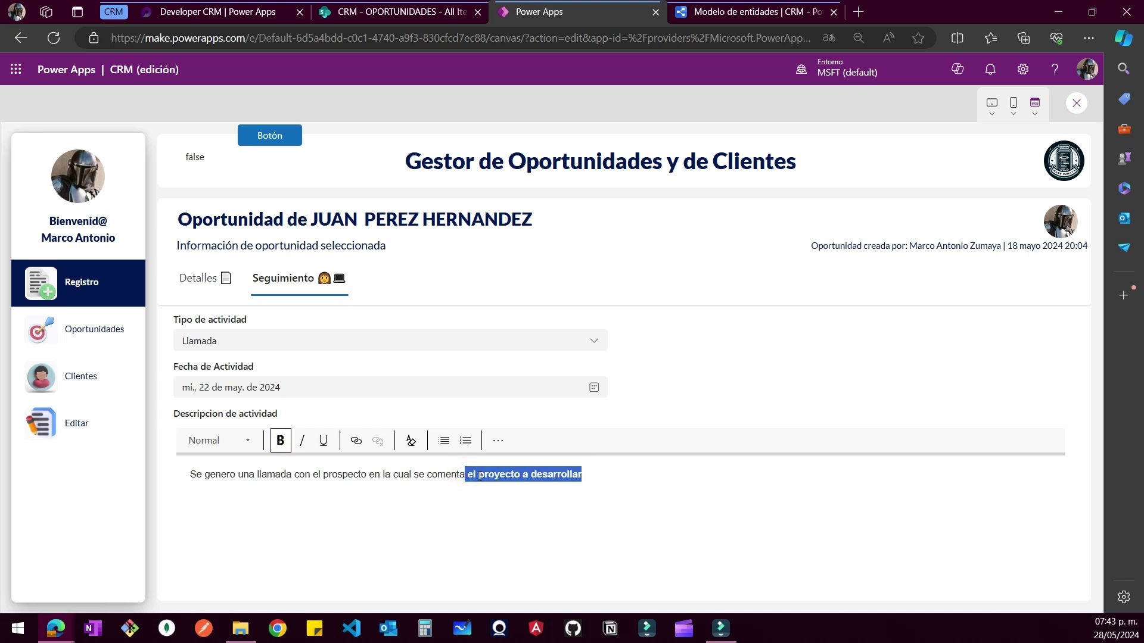
triple_click(665, 471)
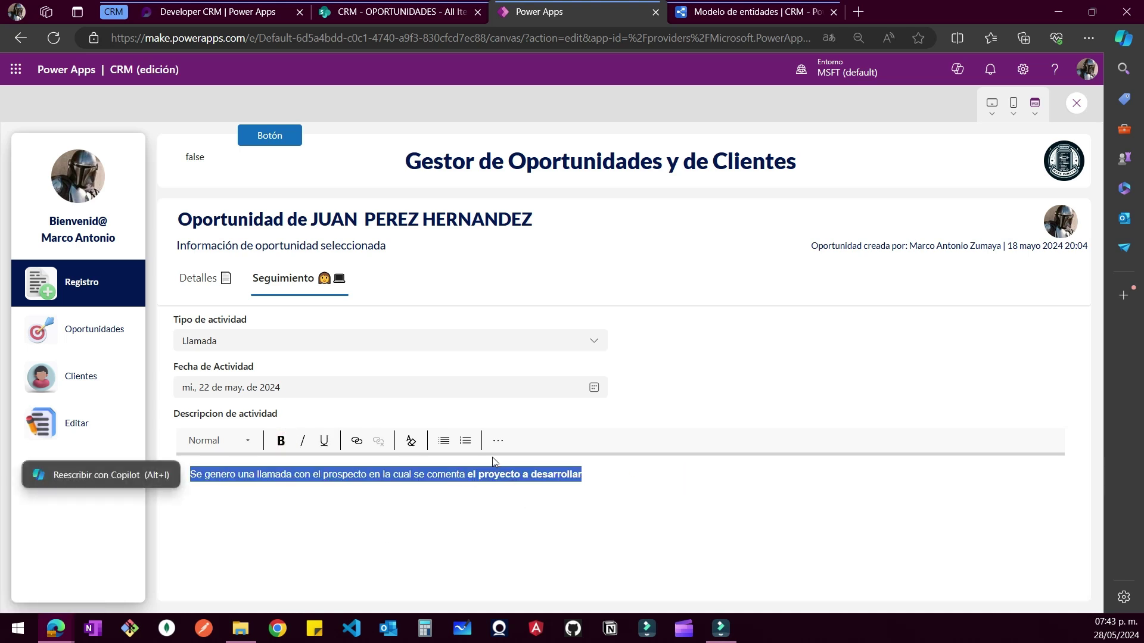
click(498, 440)
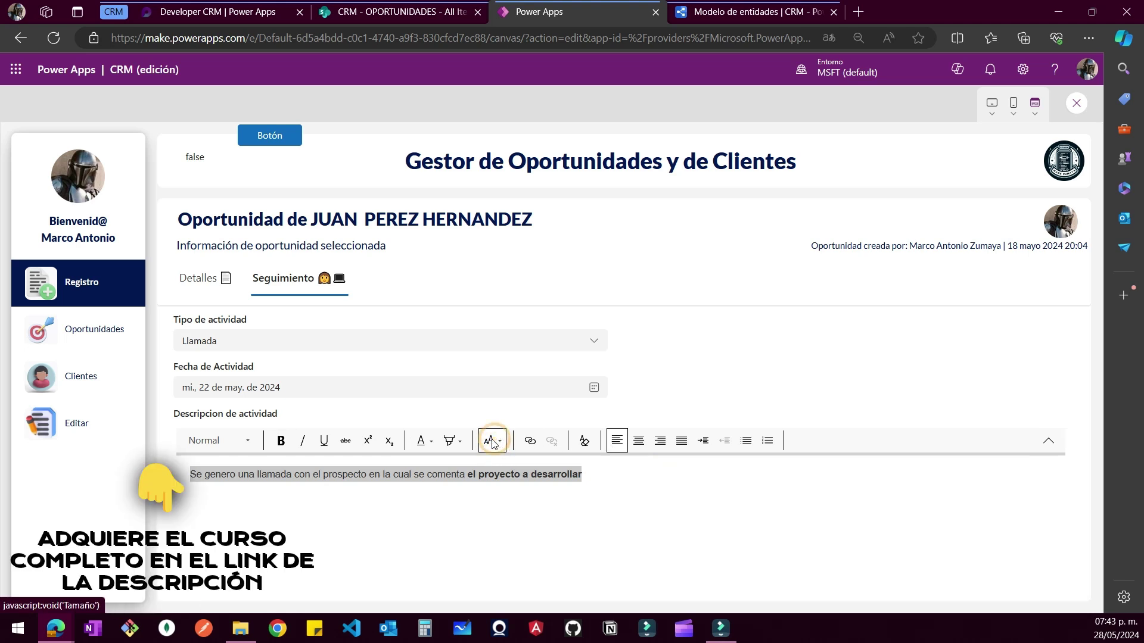
click(501, 448)
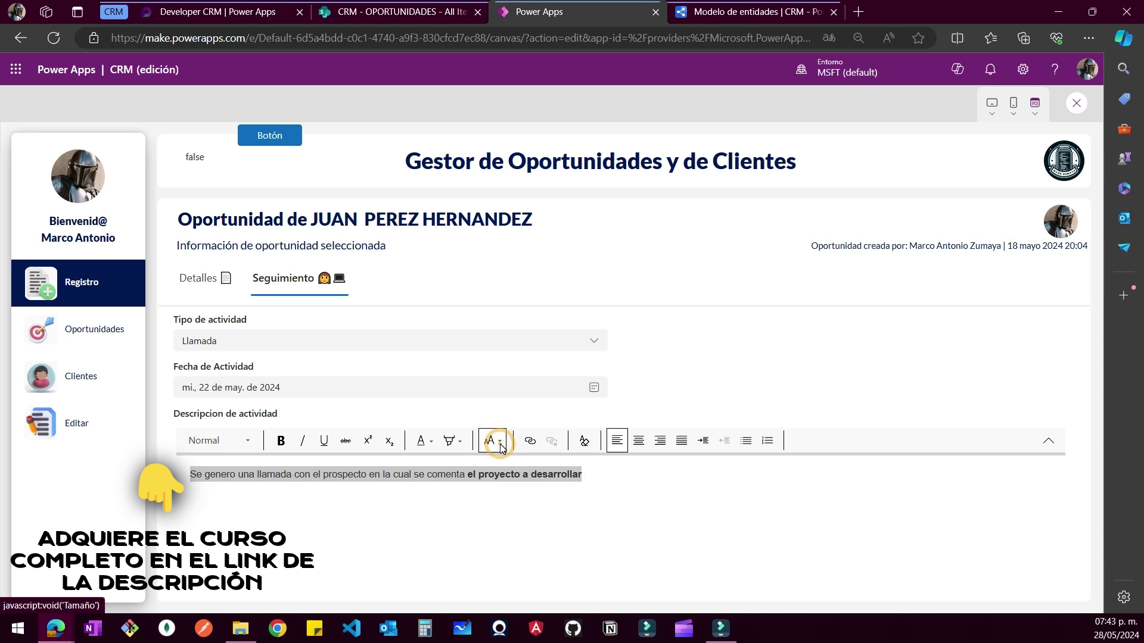
click(454, 442)
click(499, 446)
click(499, 446)
click(499, 445)
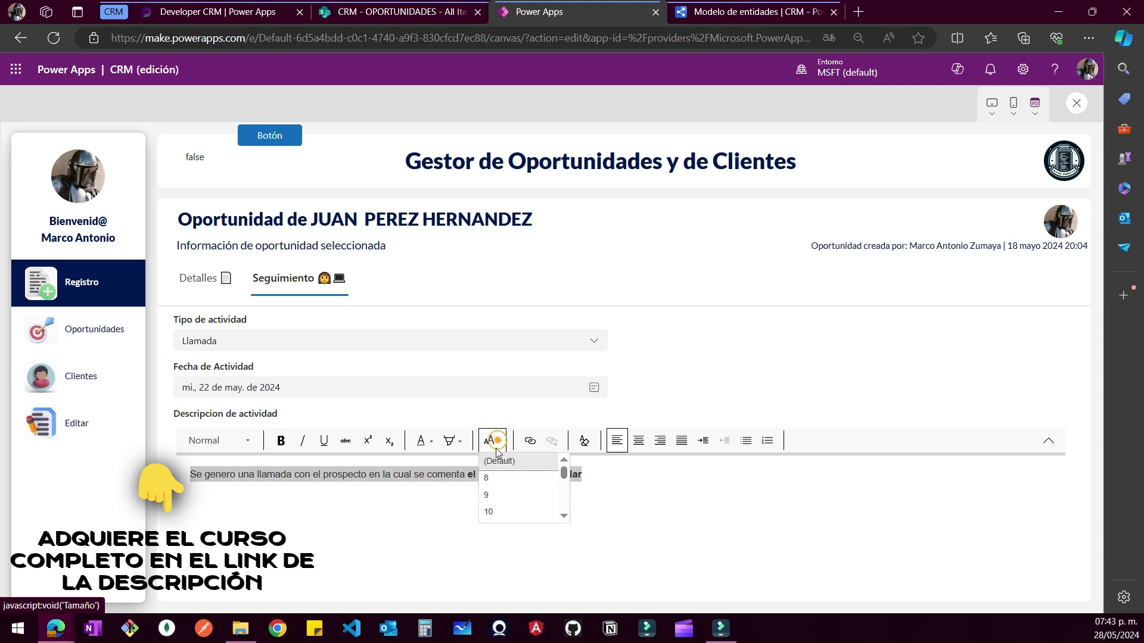
click(493, 504)
Give the whole activity description a green background color and increase its indent by one level
click(465, 443)
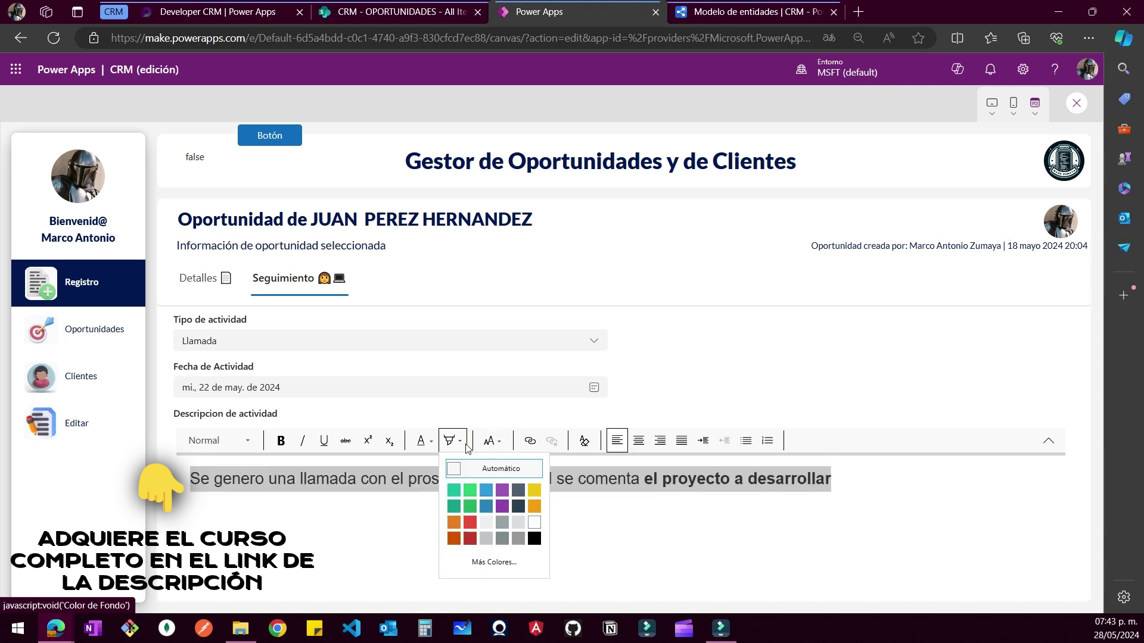
click(458, 489)
click(635, 507)
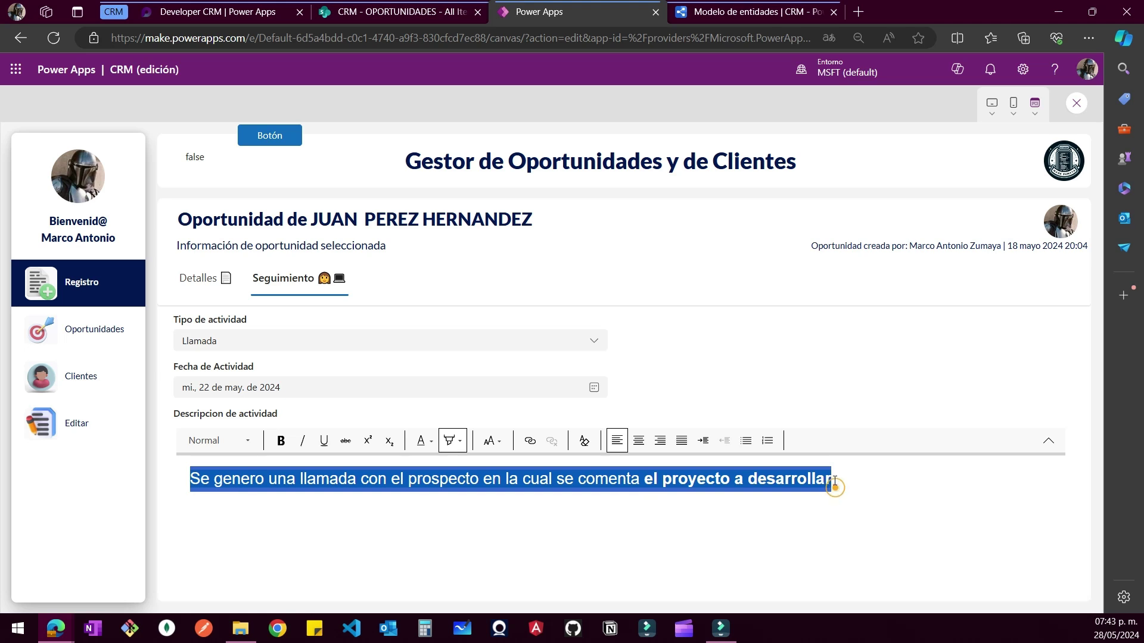
click(711, 443)
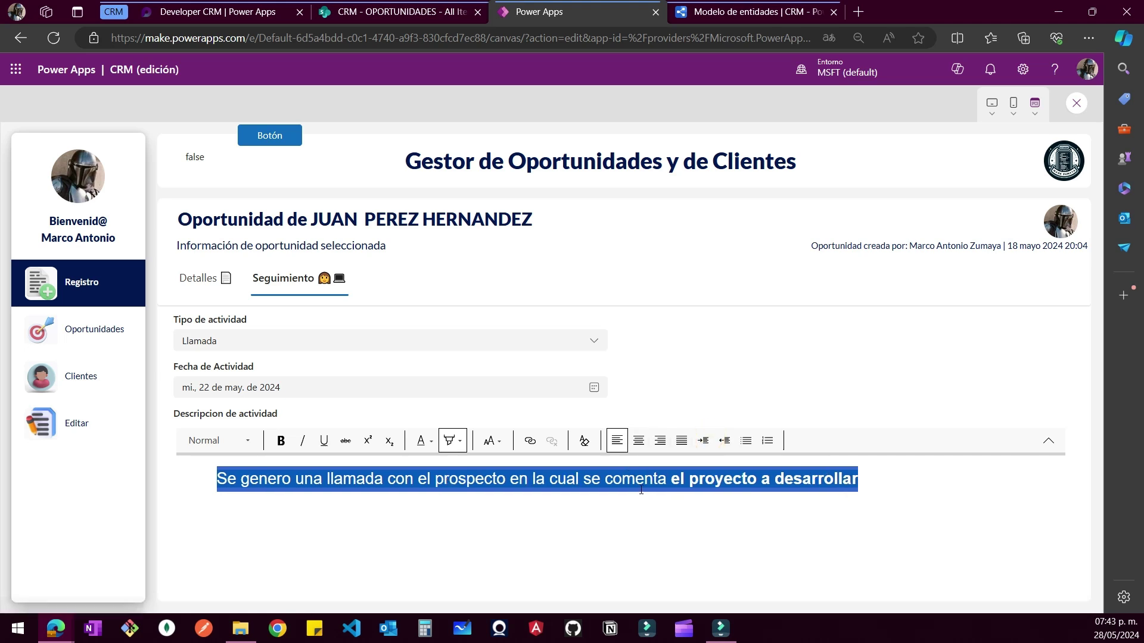
click(623, 482)
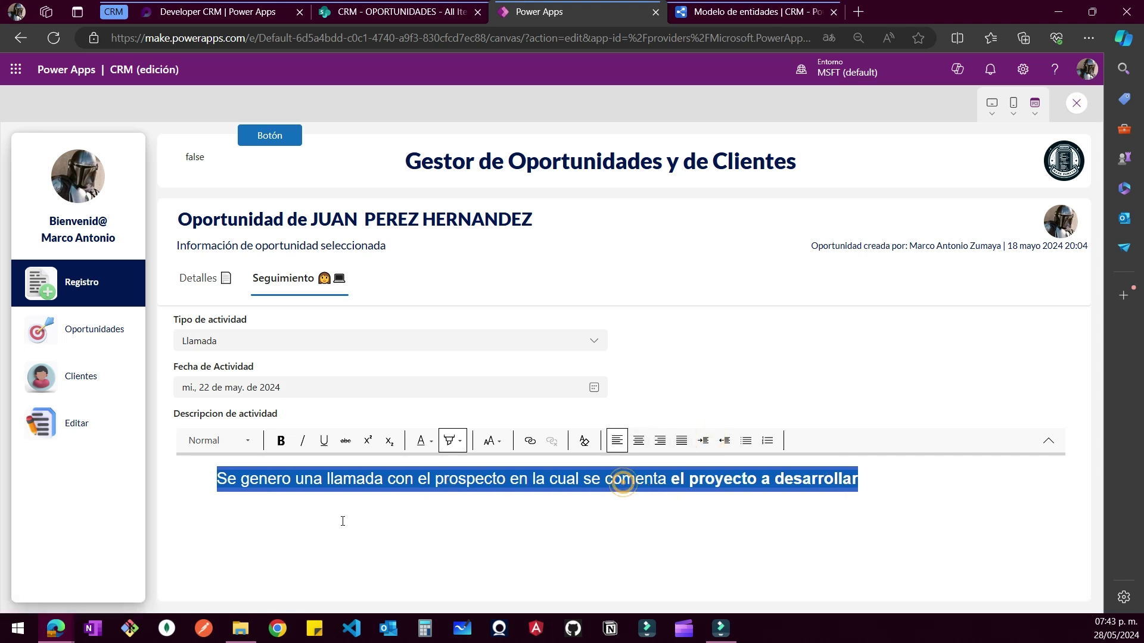
click(300, 390)
click(698, 506)
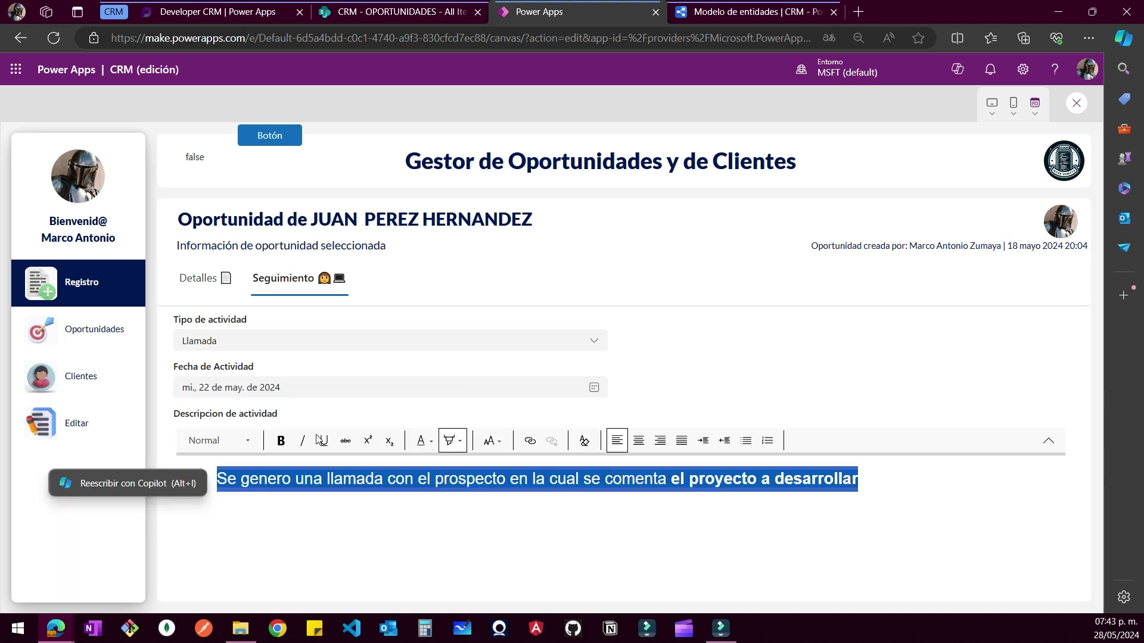
click(819, 513)
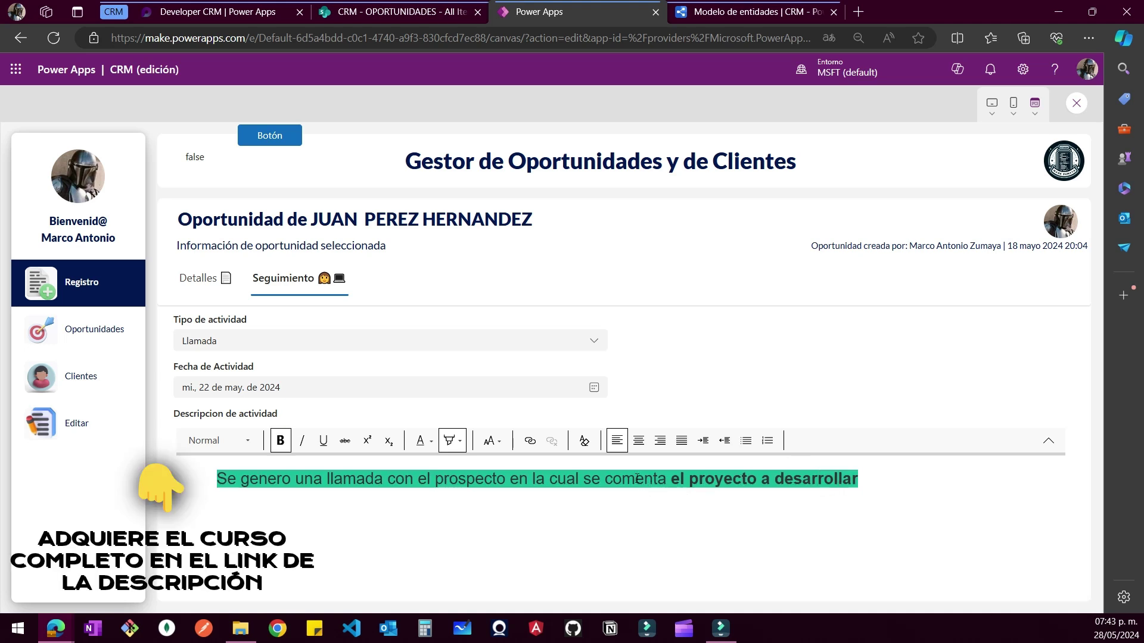
drag(640, 480, 835, 503)
click(861, 504)
click(880, 481)
key(Return)
Review the selected opportunity's Detalles and Seguimiento sections and its heading in the preview
click(224, 278)
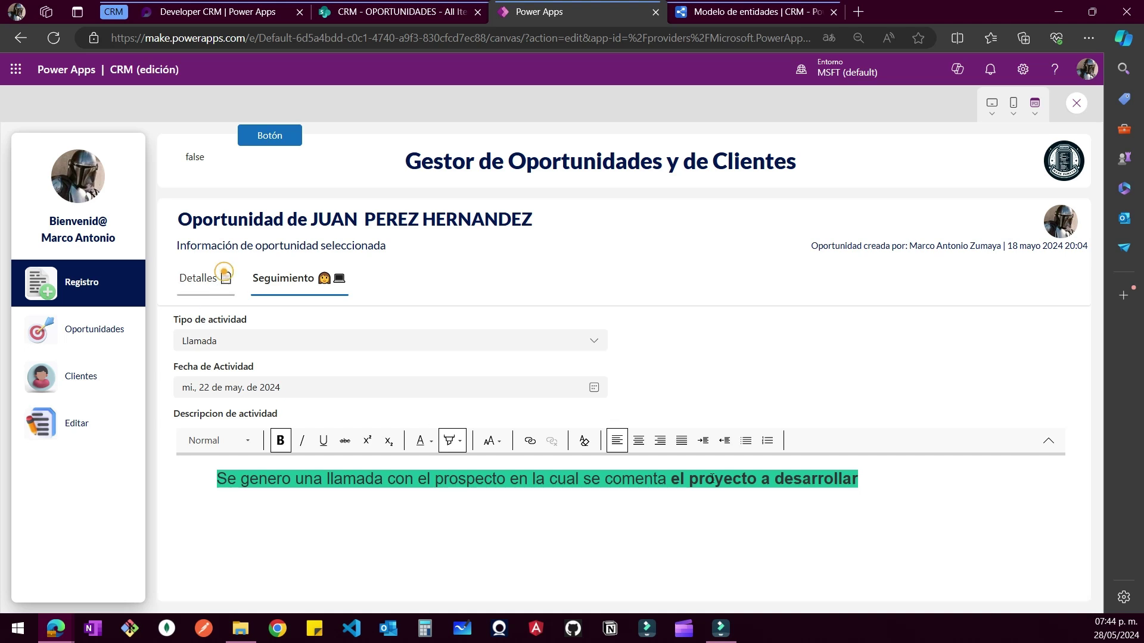
click(306, 277)
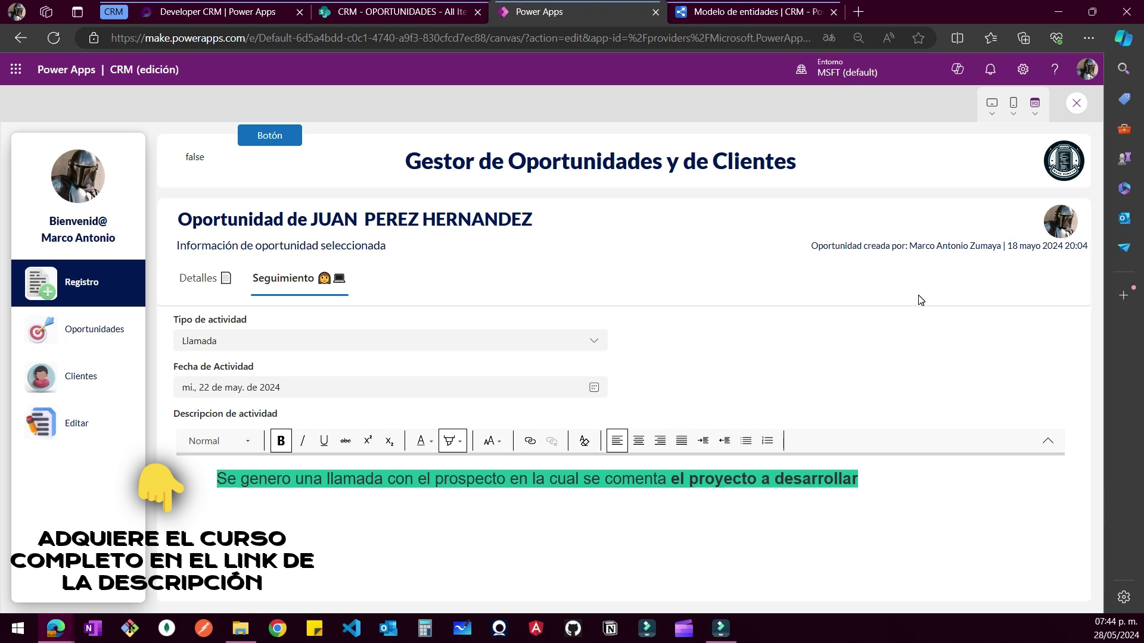
click(230, 279)
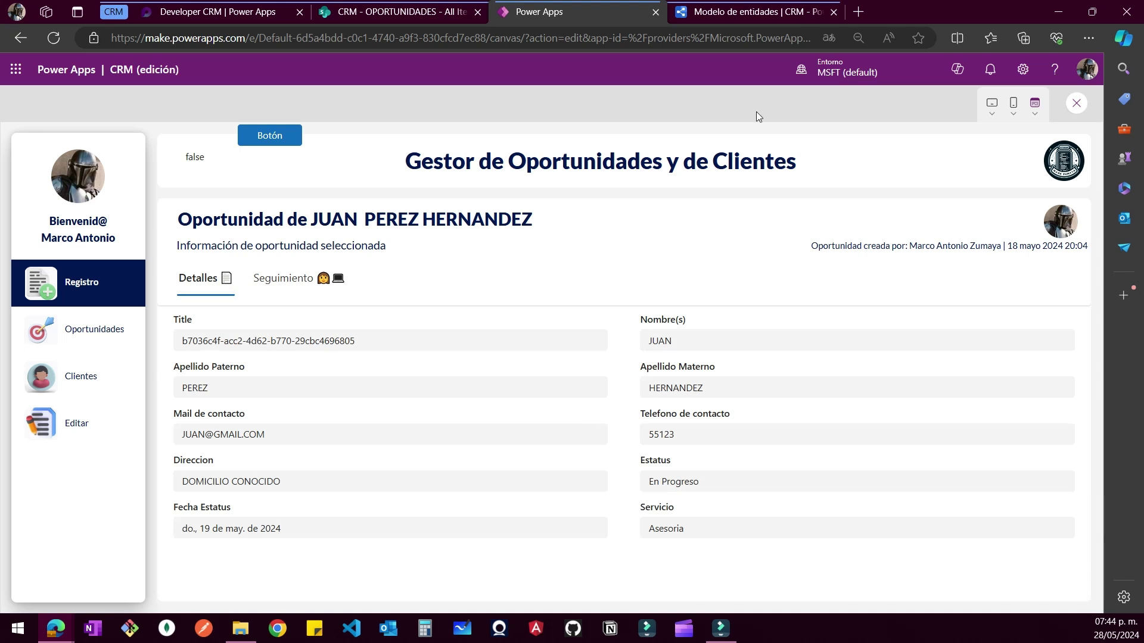
drag(542, 226, 179, 230)
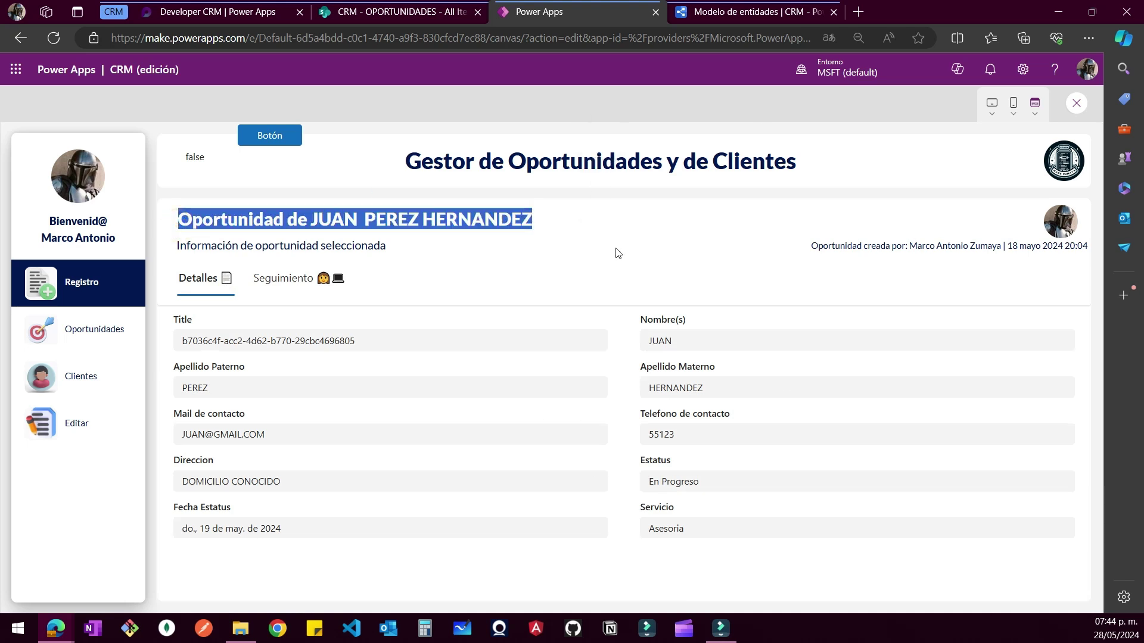
Open Editar in the preview, compare the Guardar button's presence in Detalles and Seguimiento, and return to editing
click(73, 424)
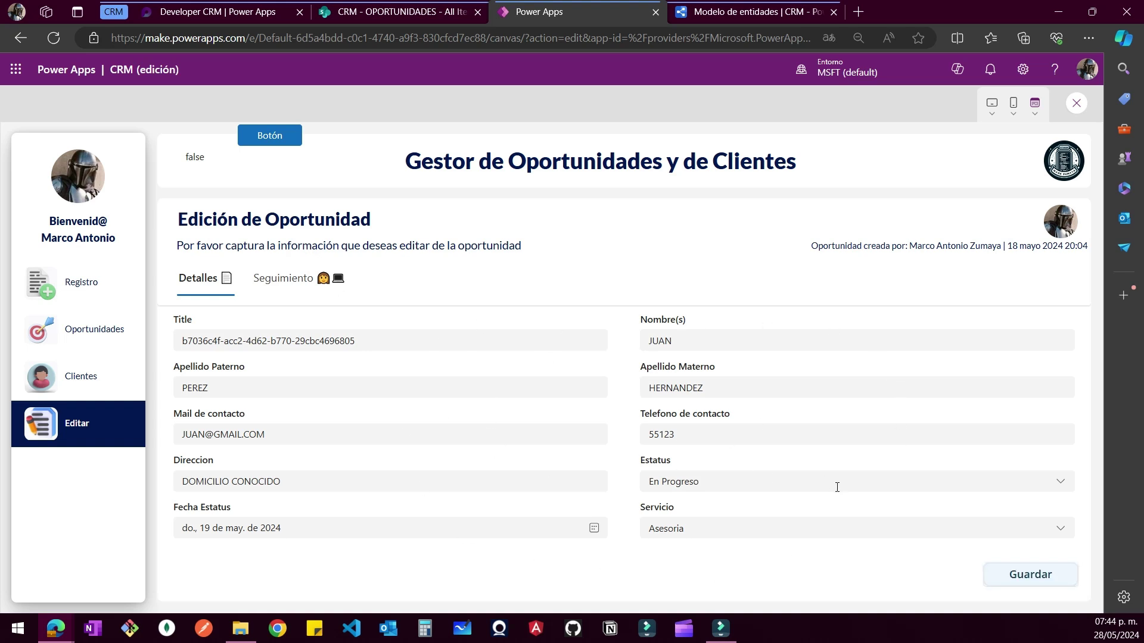
click(306, 277)
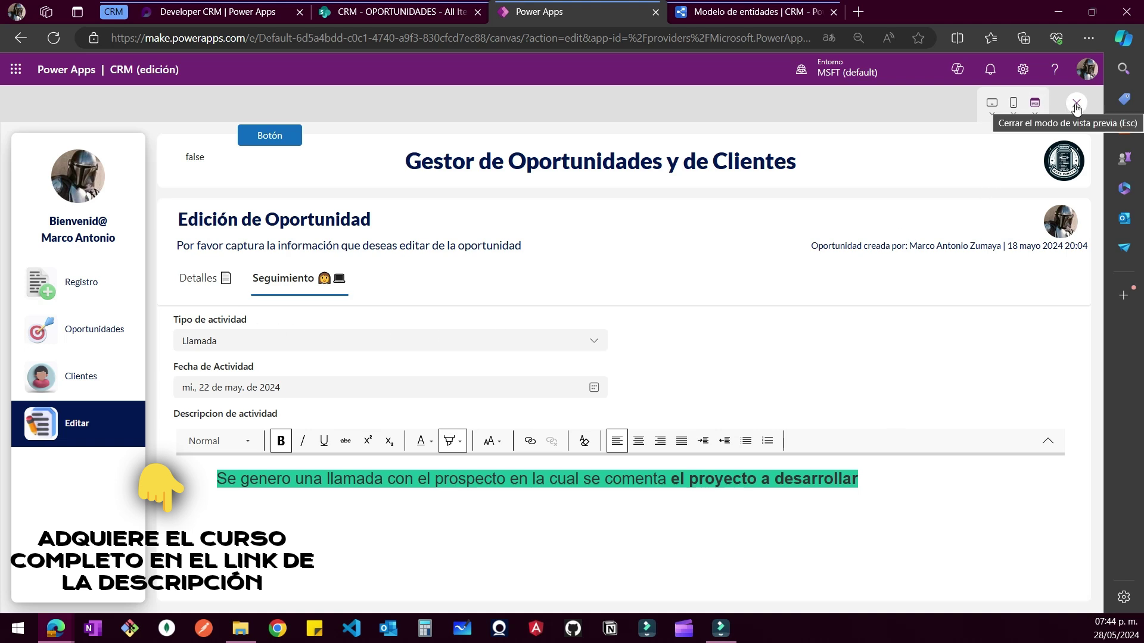
click(198, 279)
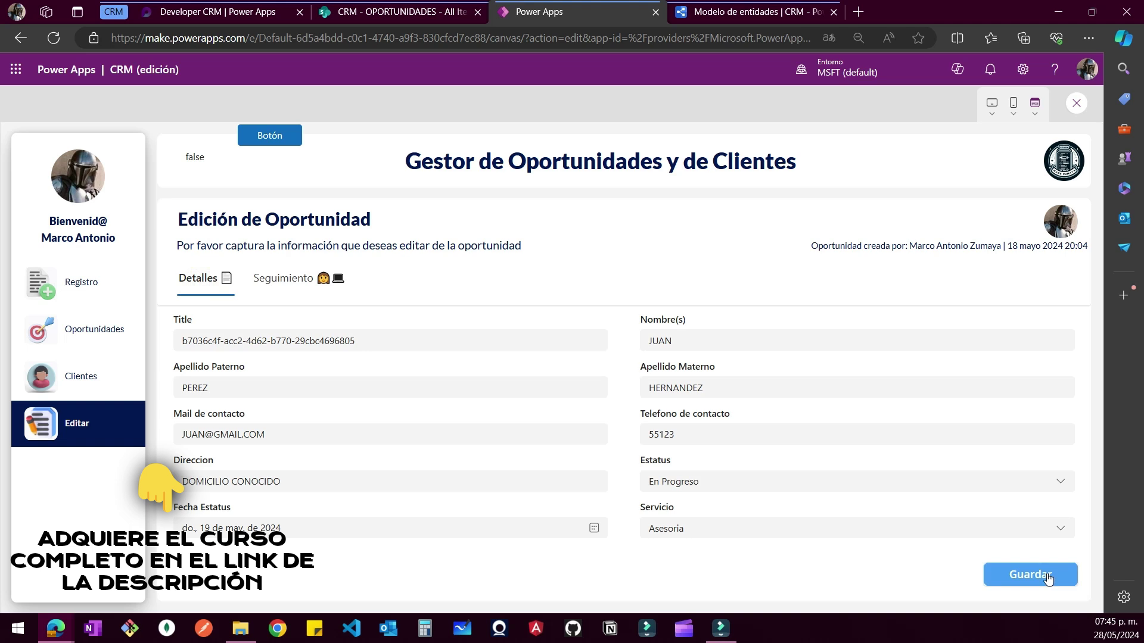
click(303, 279)
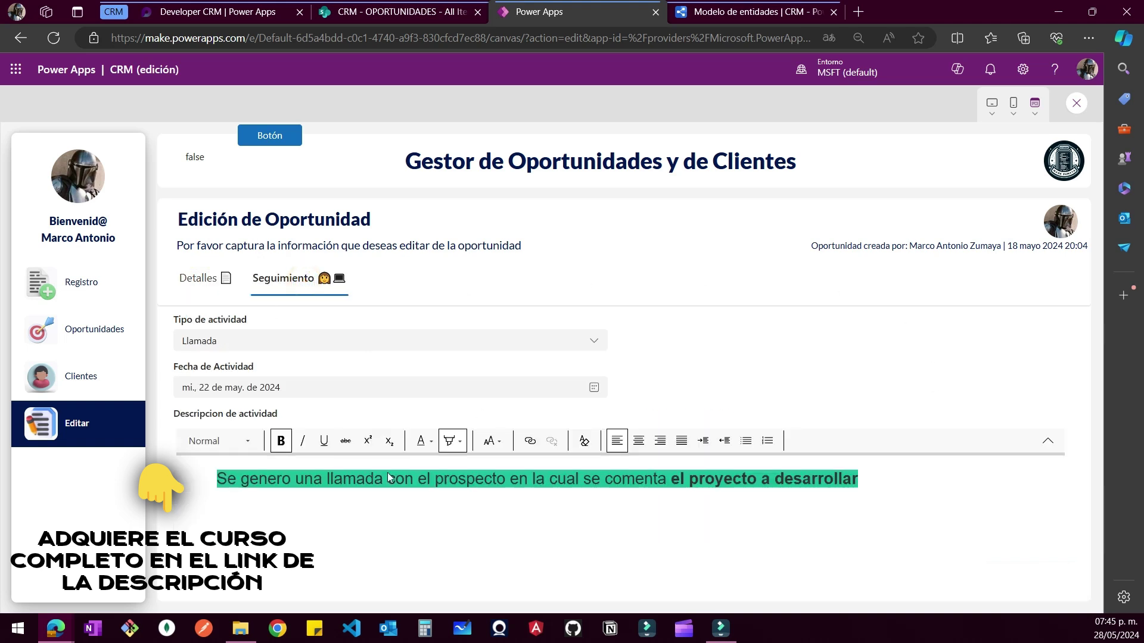
click(186, 276)
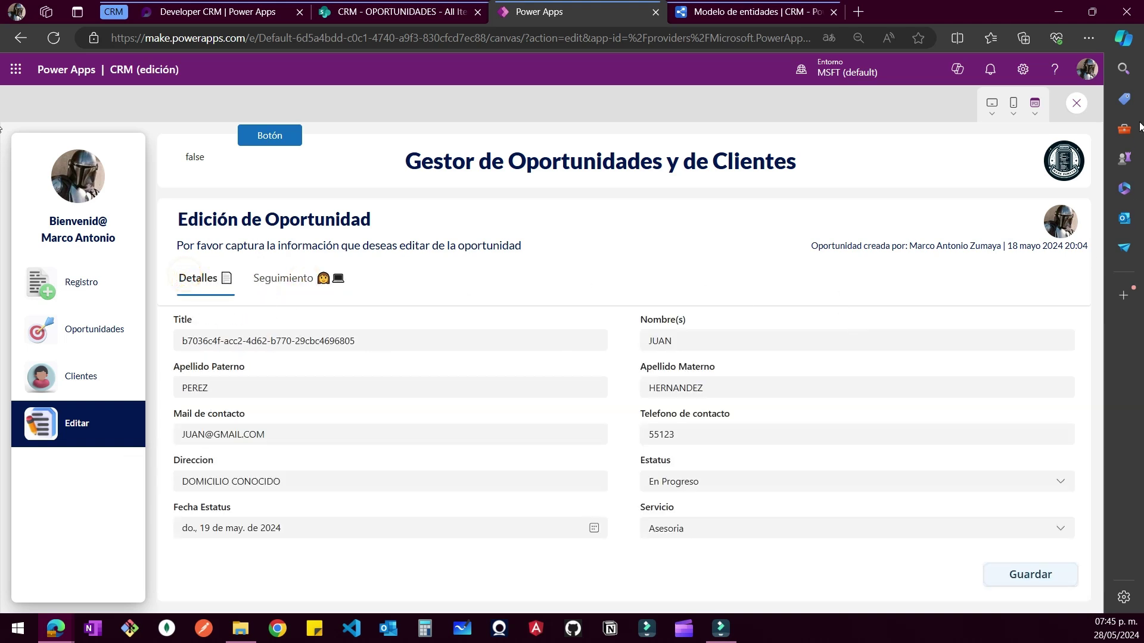
key(Escape)
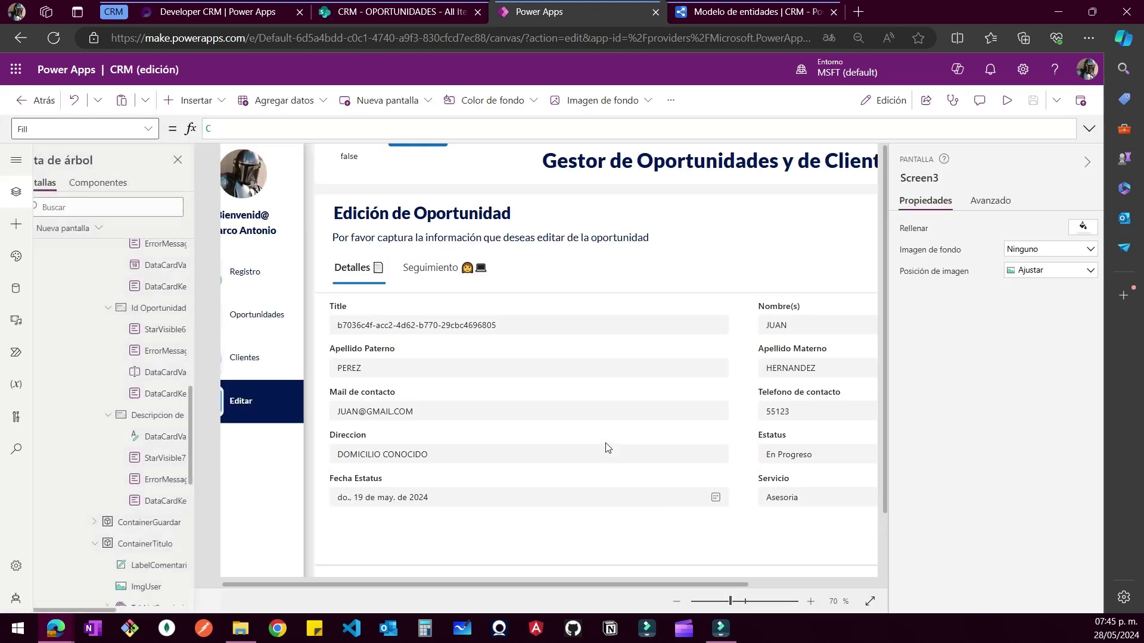
Check the visibility of ContainerGuardar while showing Seguimiento on the canvas, and select the FormSeguimientoActividad form
click(667, 408)
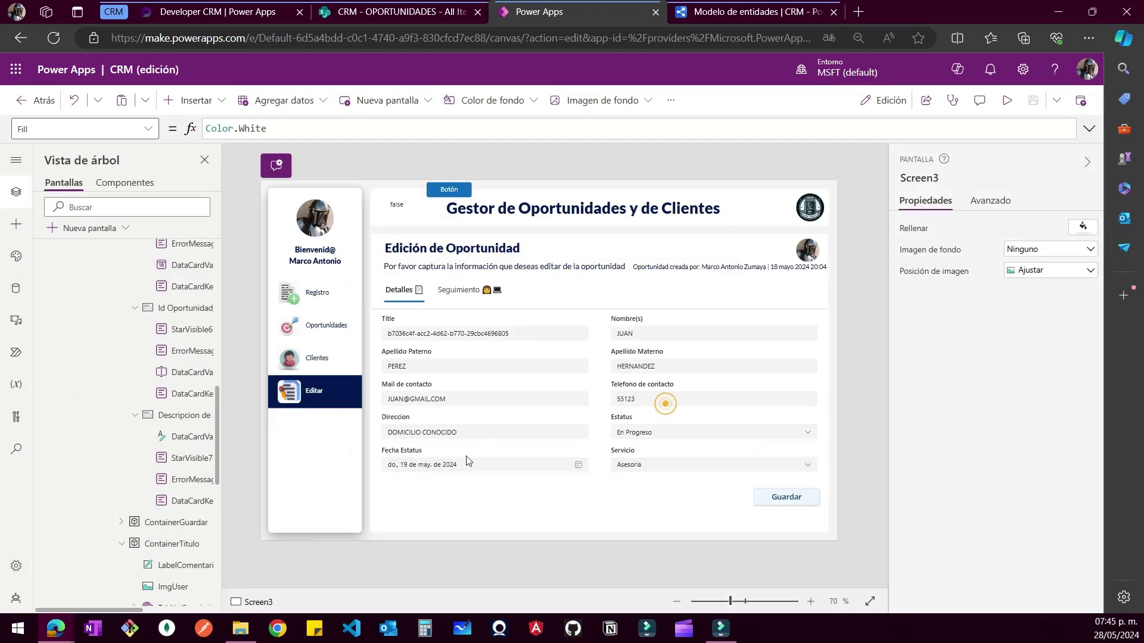
click(792, 499)
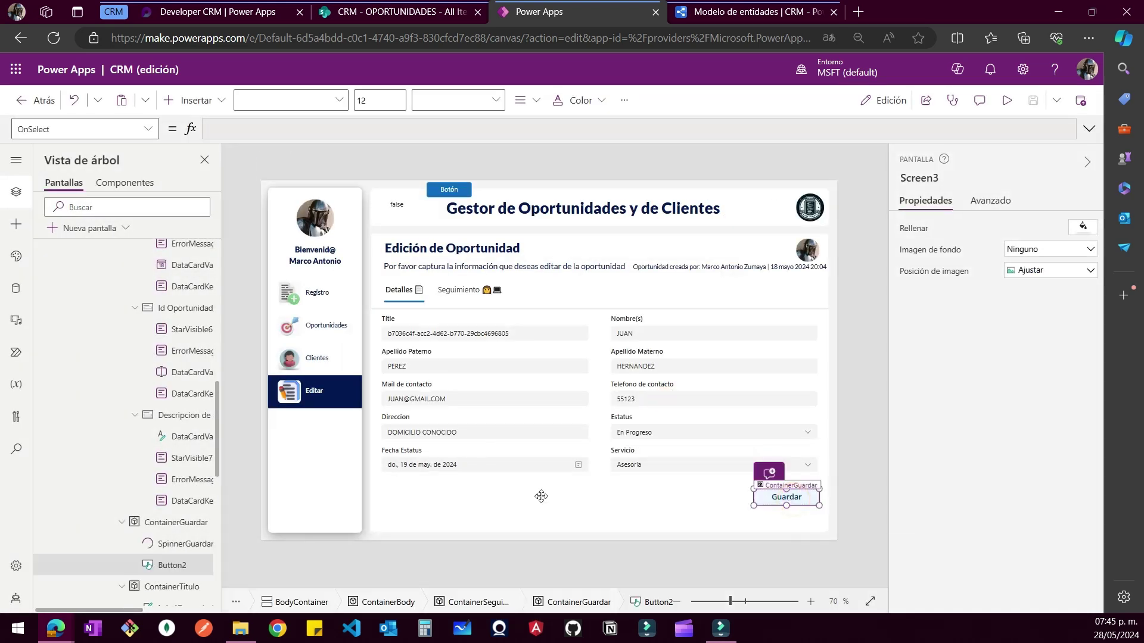
click(156, 531)
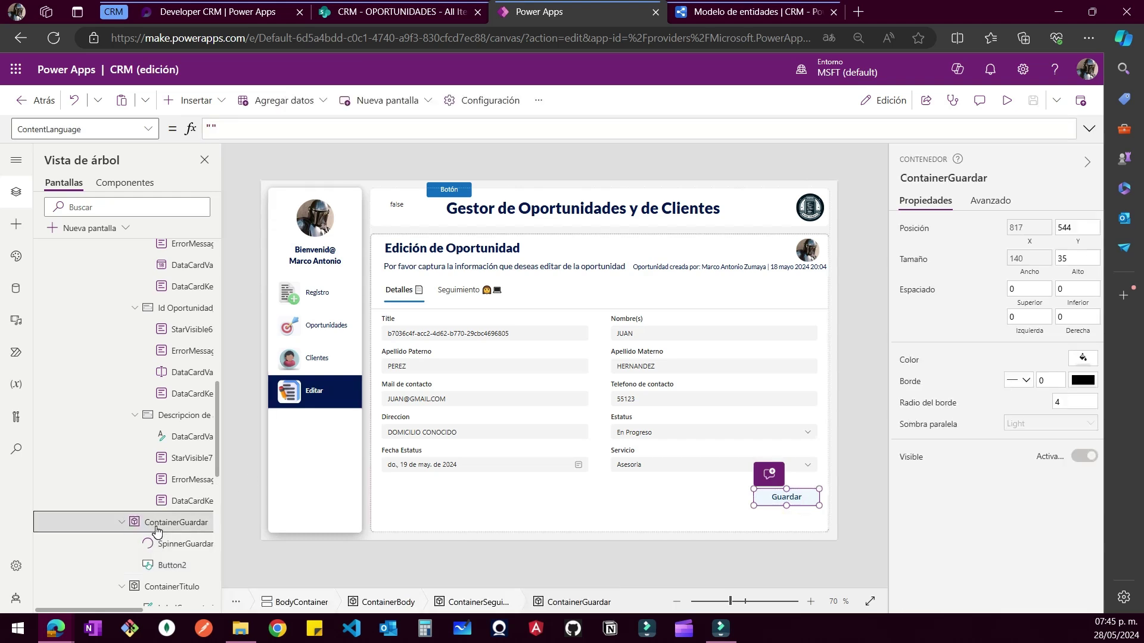
click(471, 290)
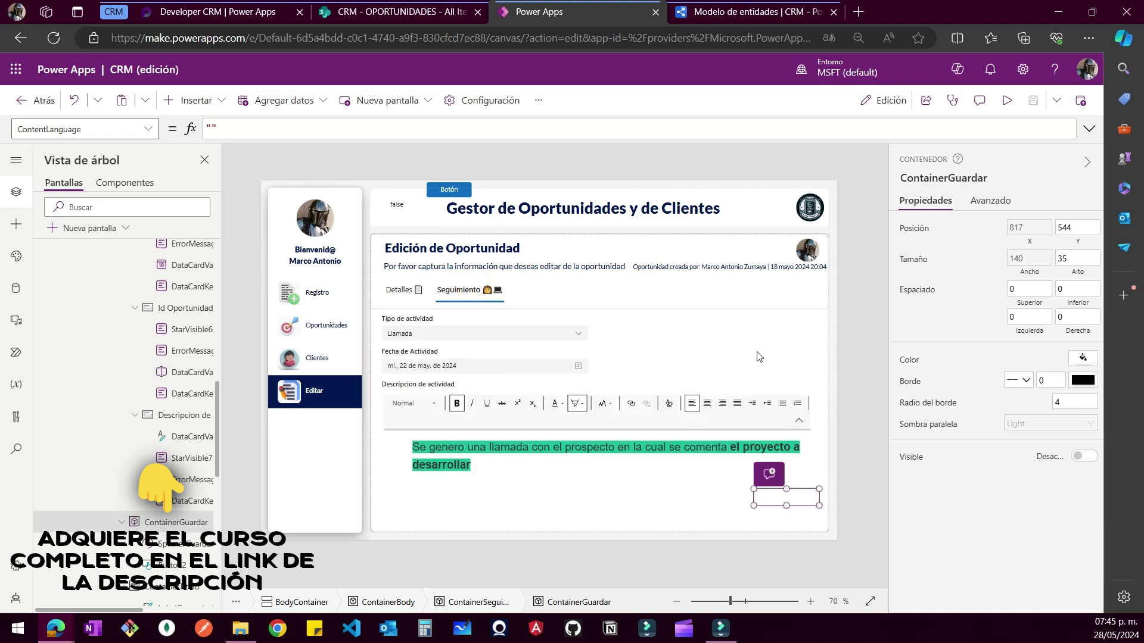
click(758, 357)
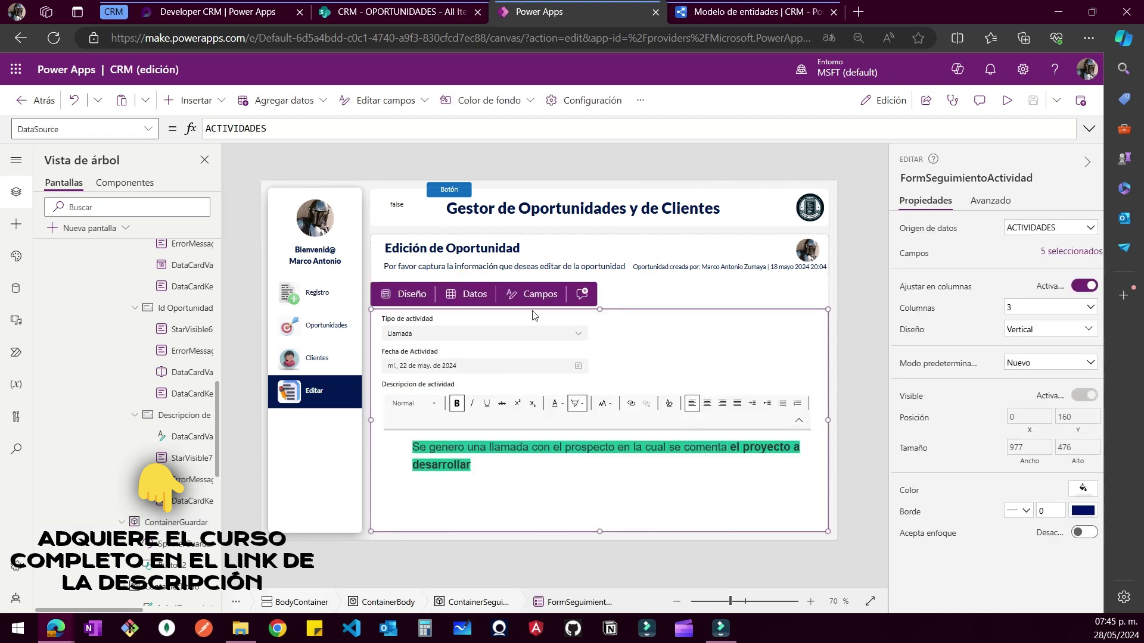
Collapse the data cards of FormSeguimientoActividad in the component tree
scroll(137, 494, up, 8)
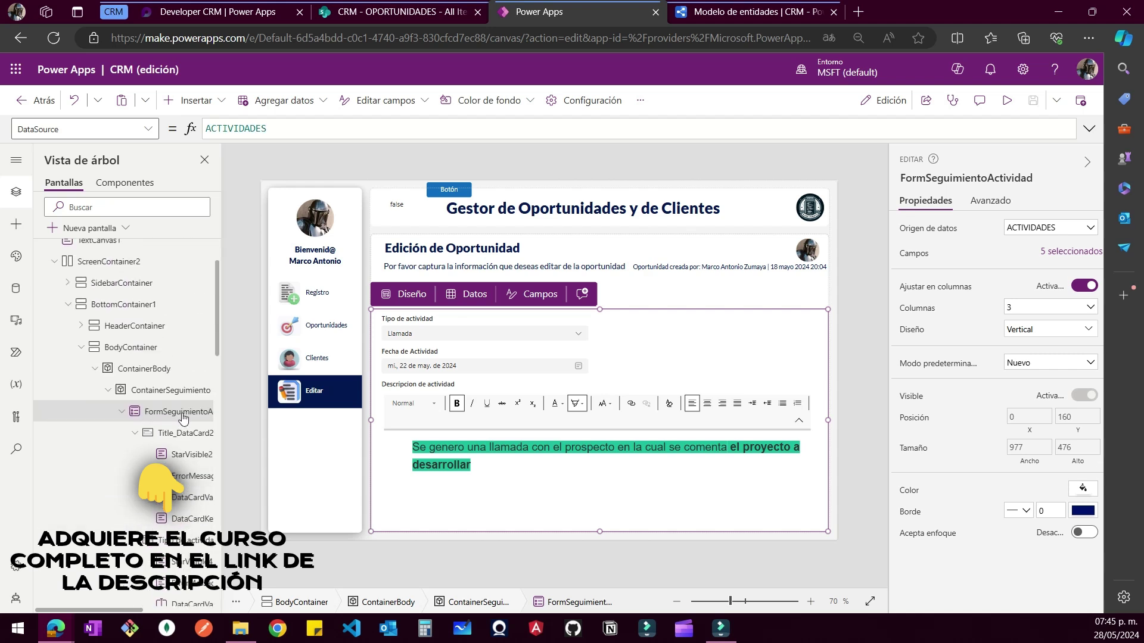
click(135, 433)
click(135, 455)
click(135, 476)
click(135, 498)
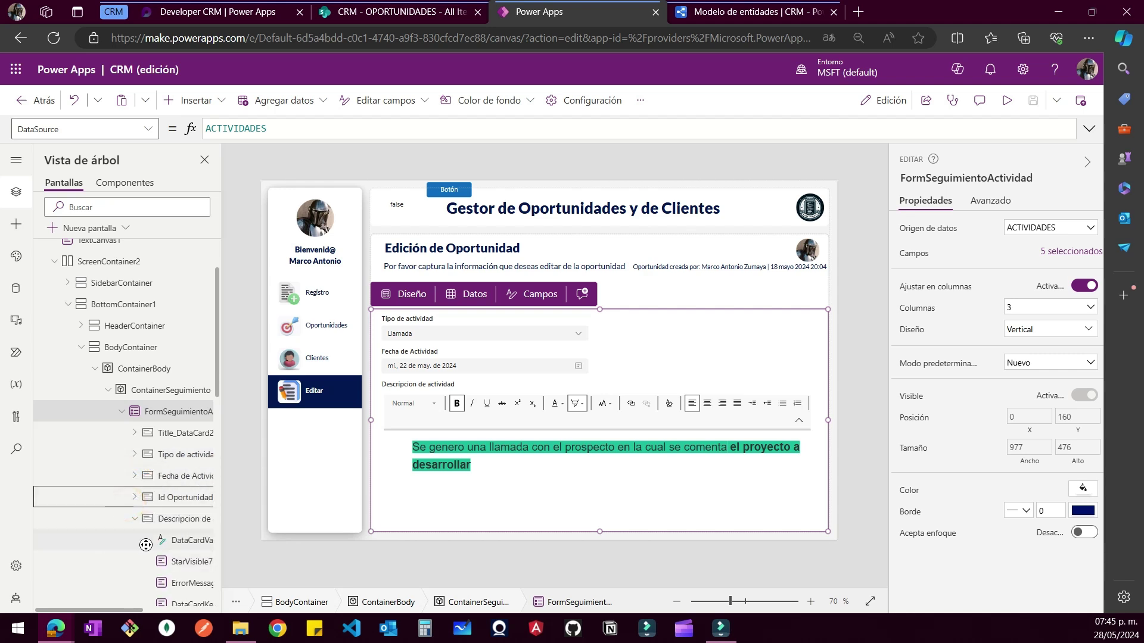
click(118, 519)
Paste a copy of the ContainerGuardar container and place it beside the activity type field, at about X 1040, Y 304
click(145, 411)
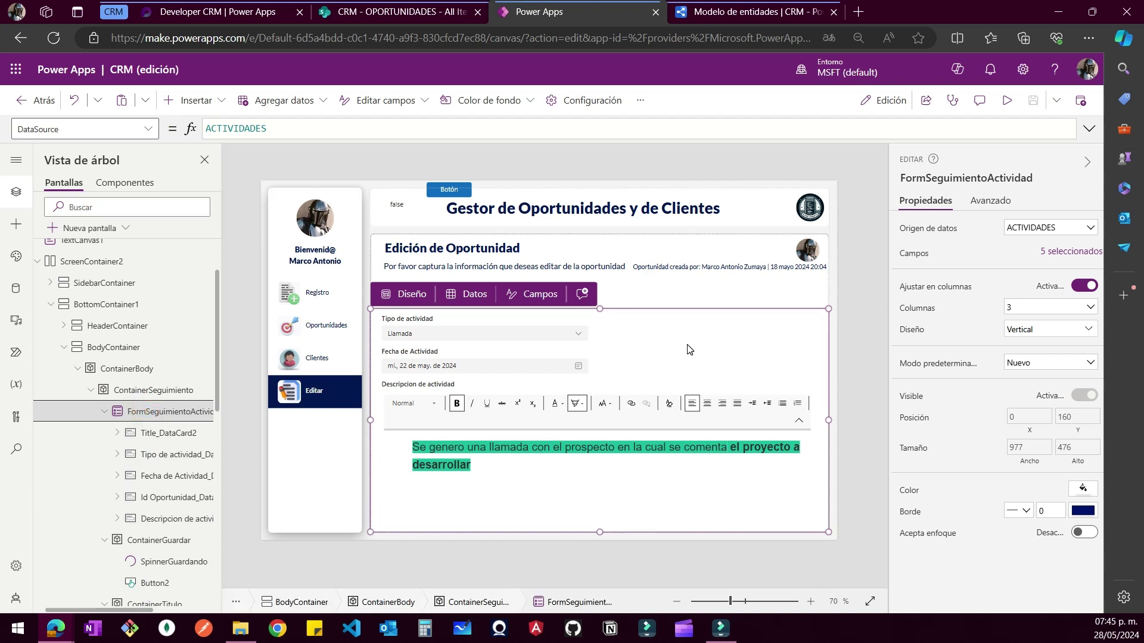
key(ctrl+v)
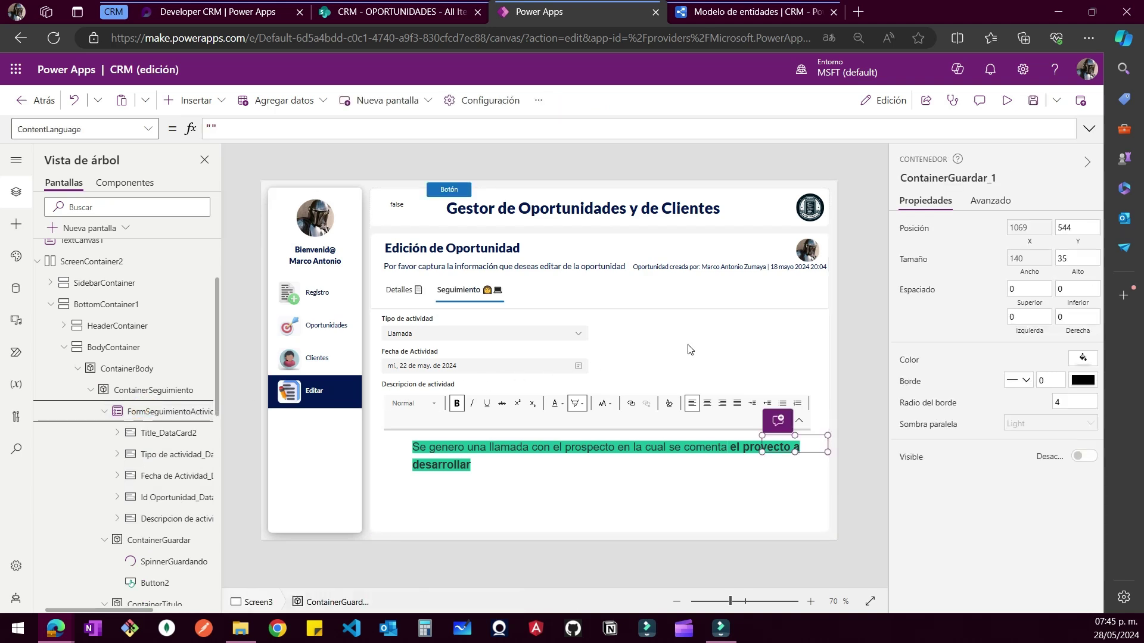
drag(806, 452, 796, 345)
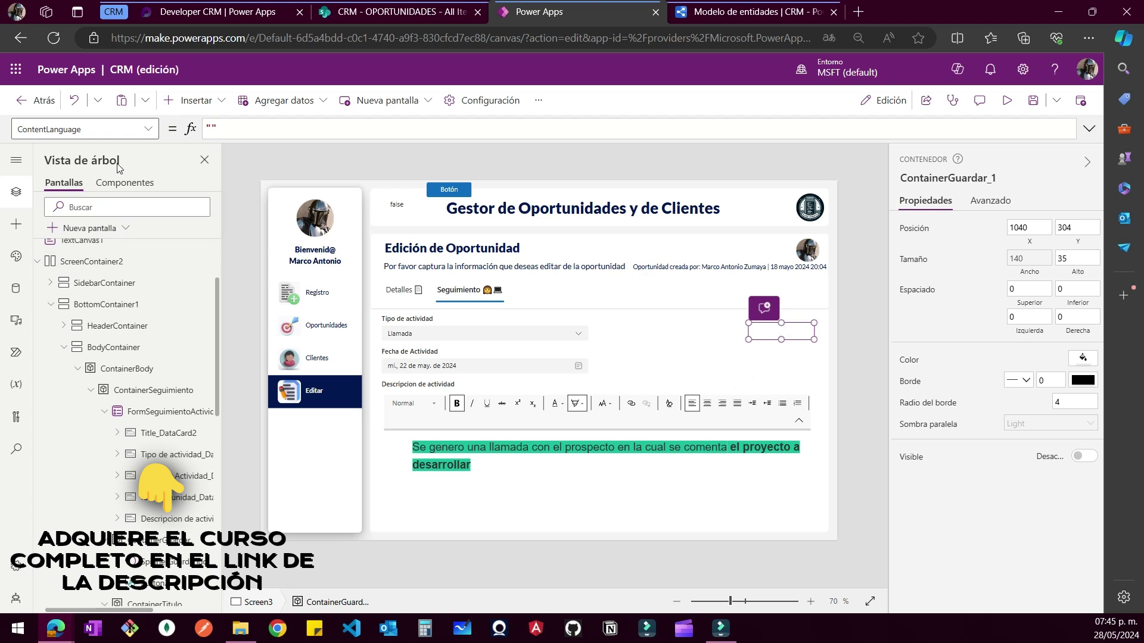
Set the Visible formula of the copied container to TabListSeguimiento.Selected.Id = 2 && varEdit || varNew
click(108, 132)
text(Vis)
key(Return)
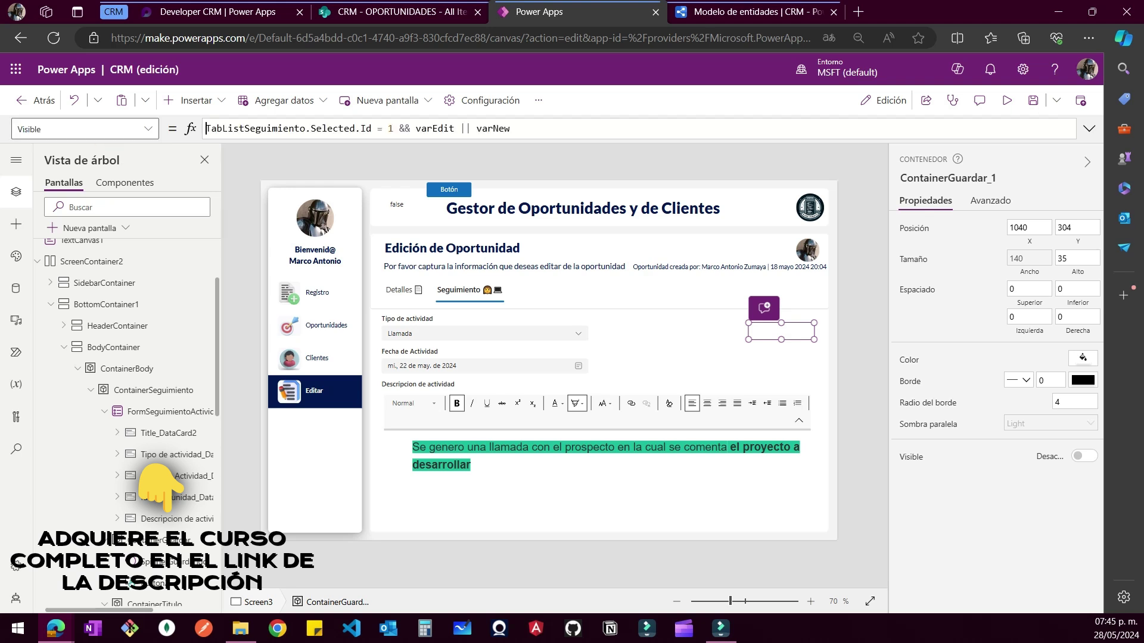
key(ctrl+a)
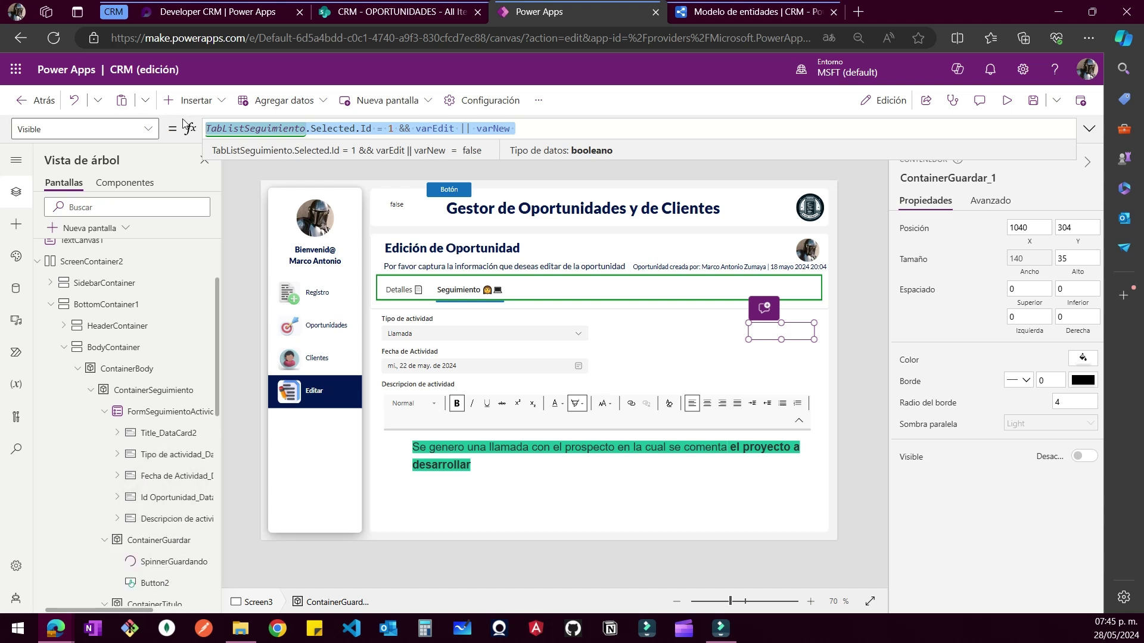
click(388, 128)
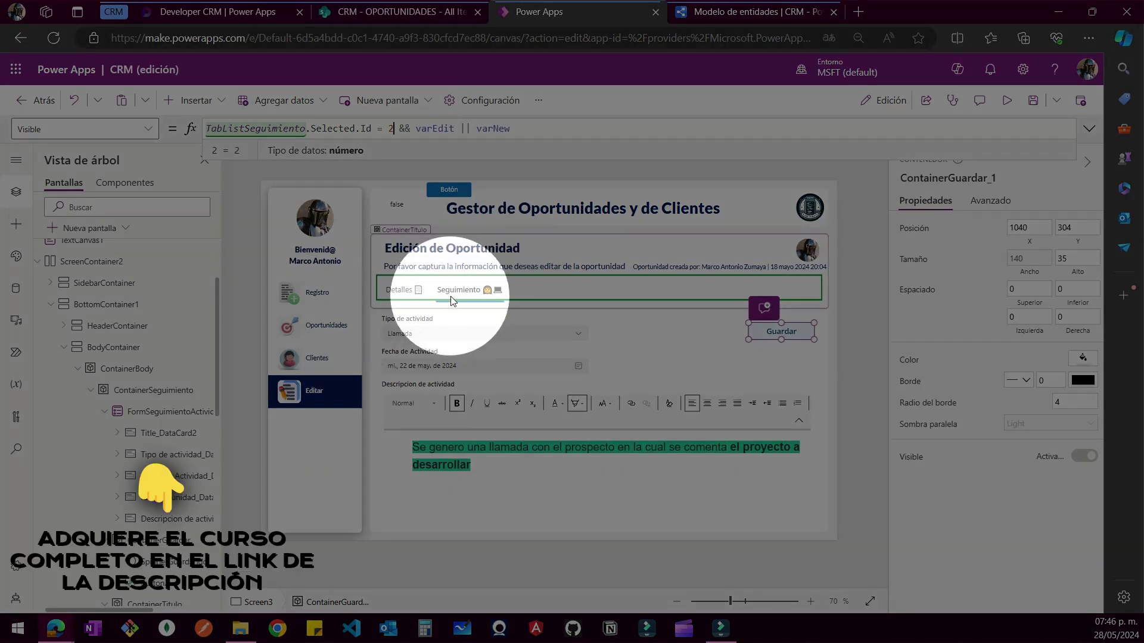
click(413, 127)
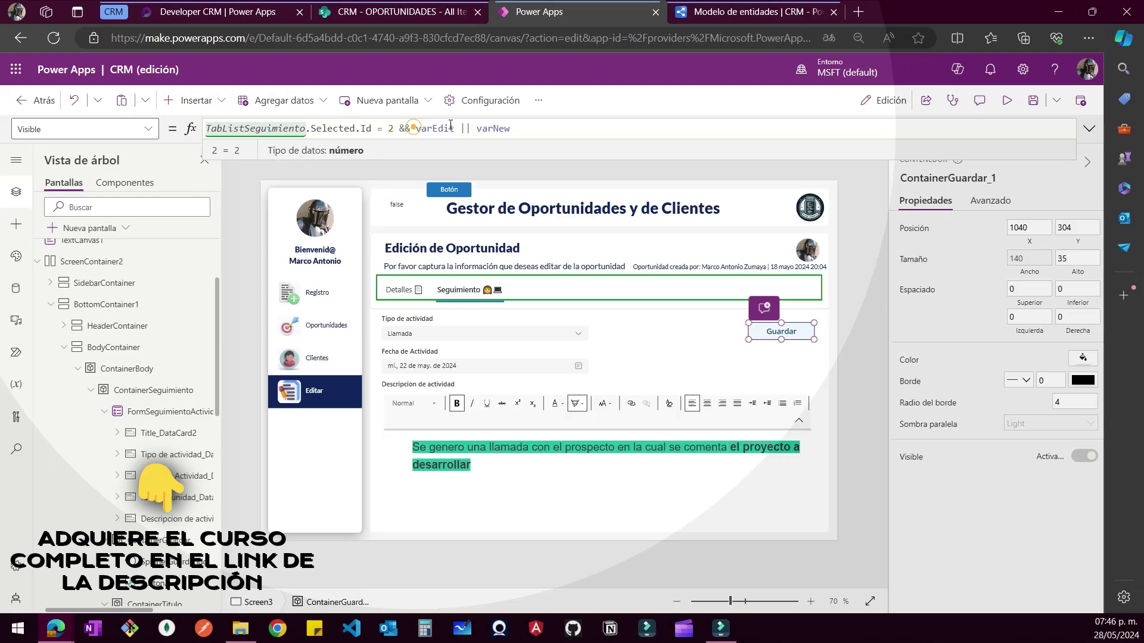
double_click(448, 127)
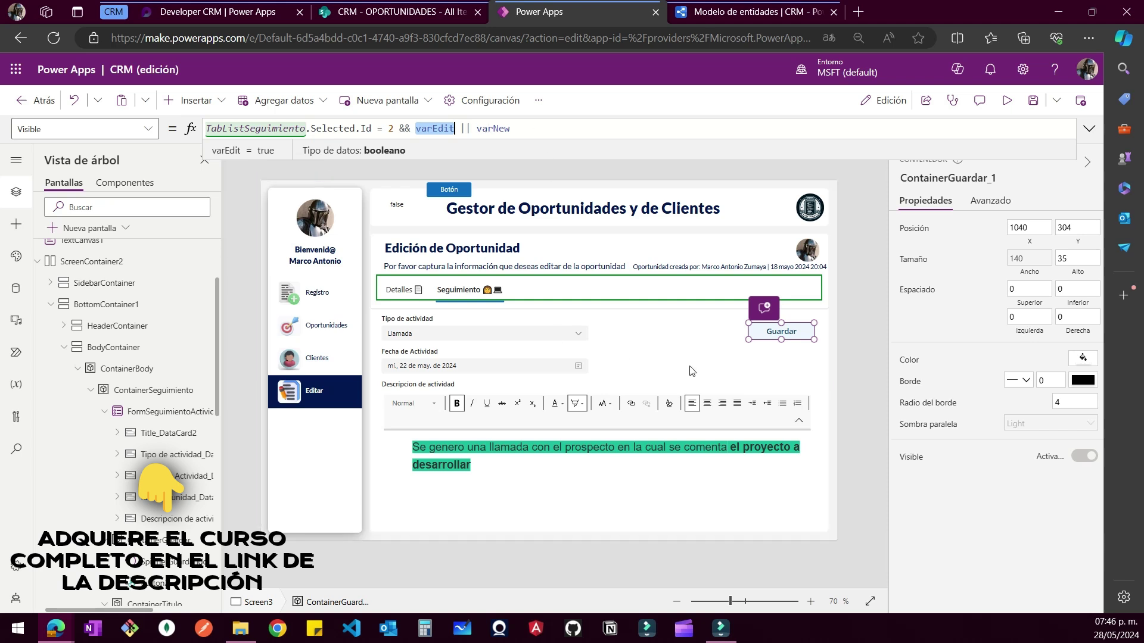
Examine where ContainerGuardar_1 and its Guardar button sit in the component tree relative to ContainerSeguimiento
scroll(143, 358, down, 3)
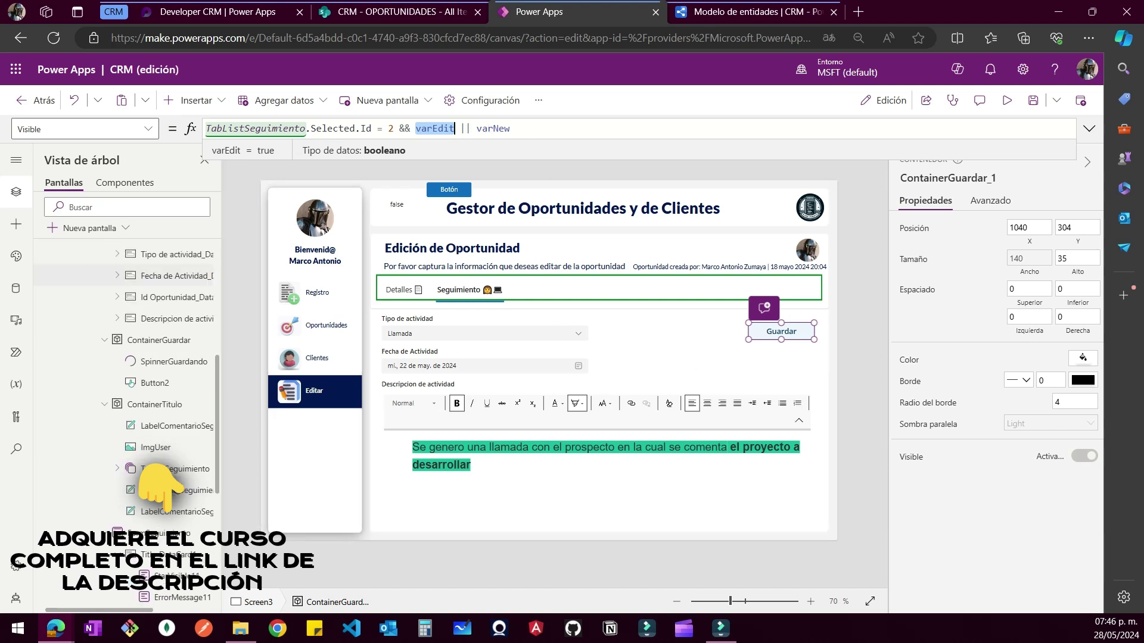
scroll(132, 465, up, 3)
scroll(131, 465, up, 2)
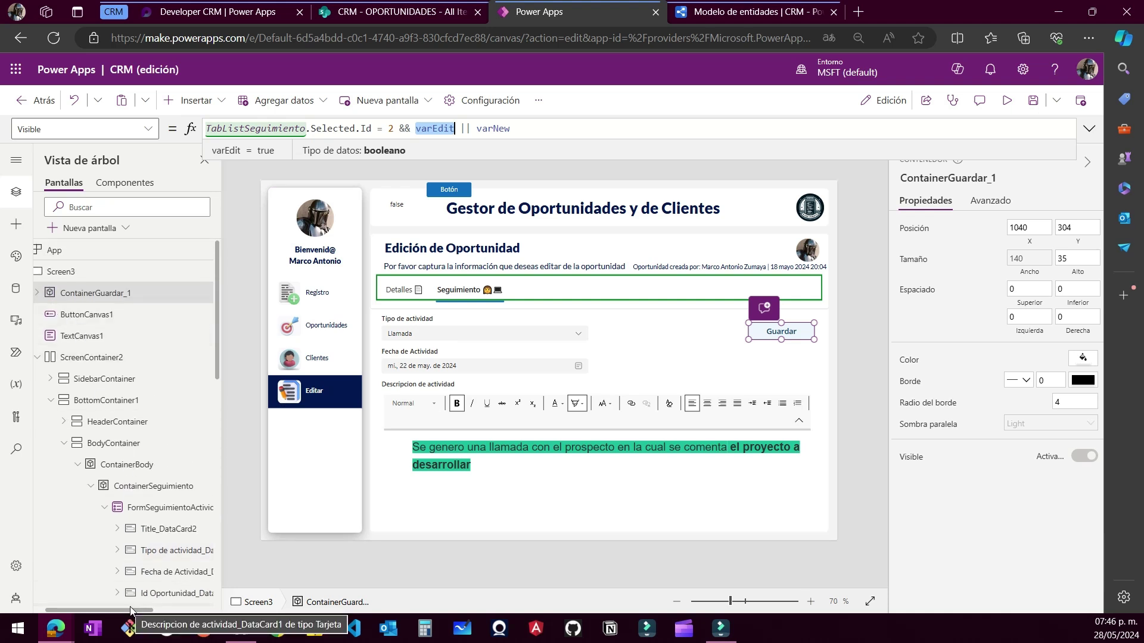
drag(137, 611, 127, 610)
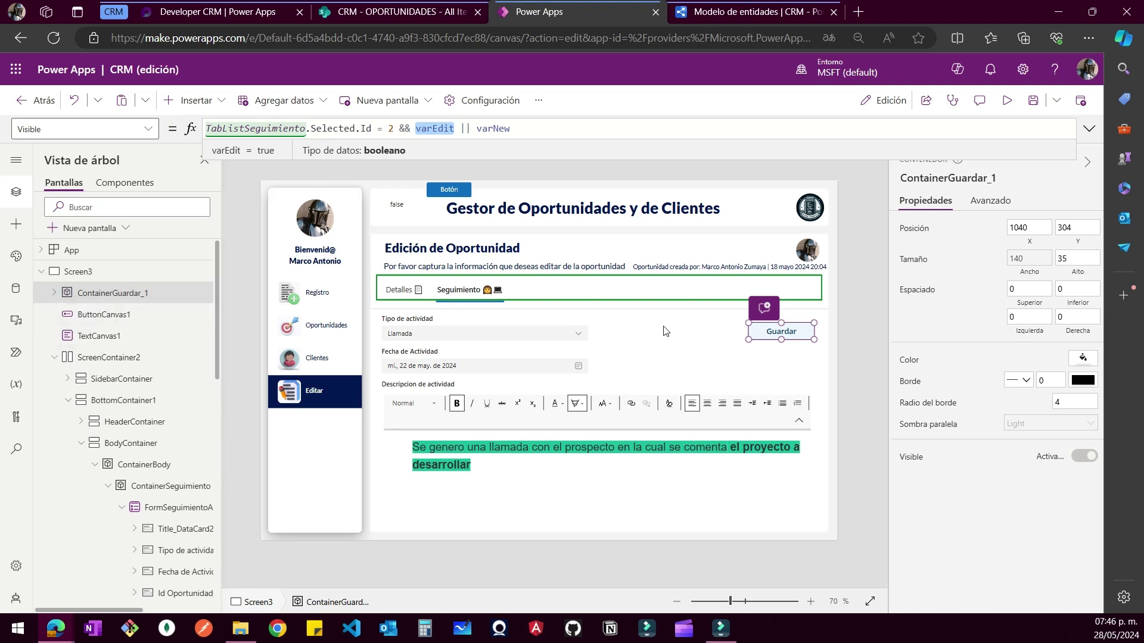
click(856, 301)
click(768, 332)
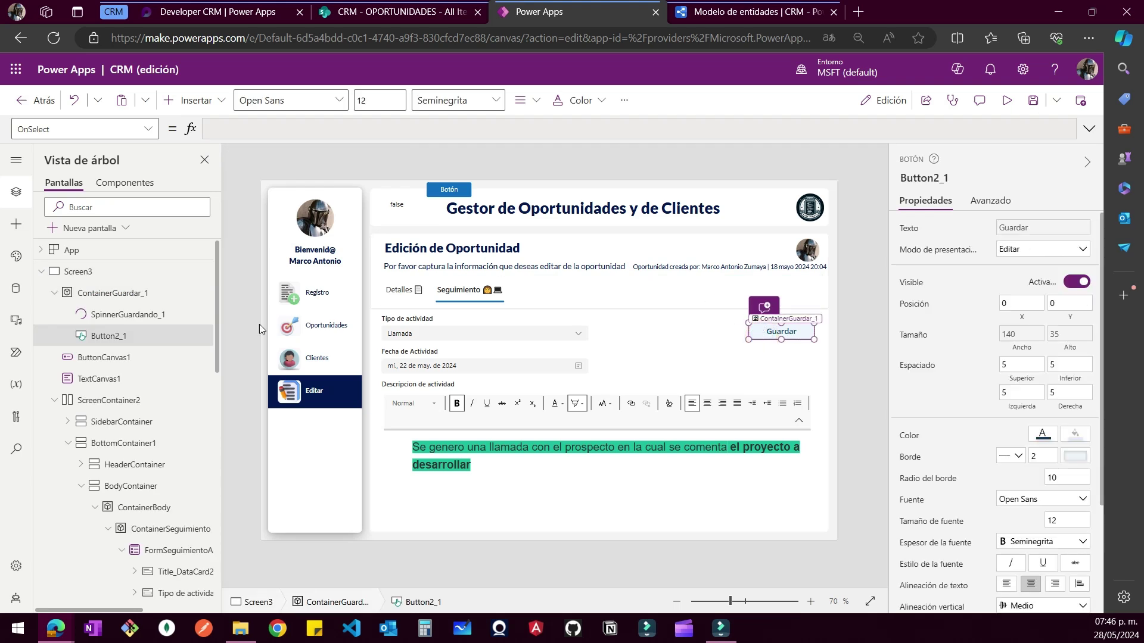
click(126, 294)
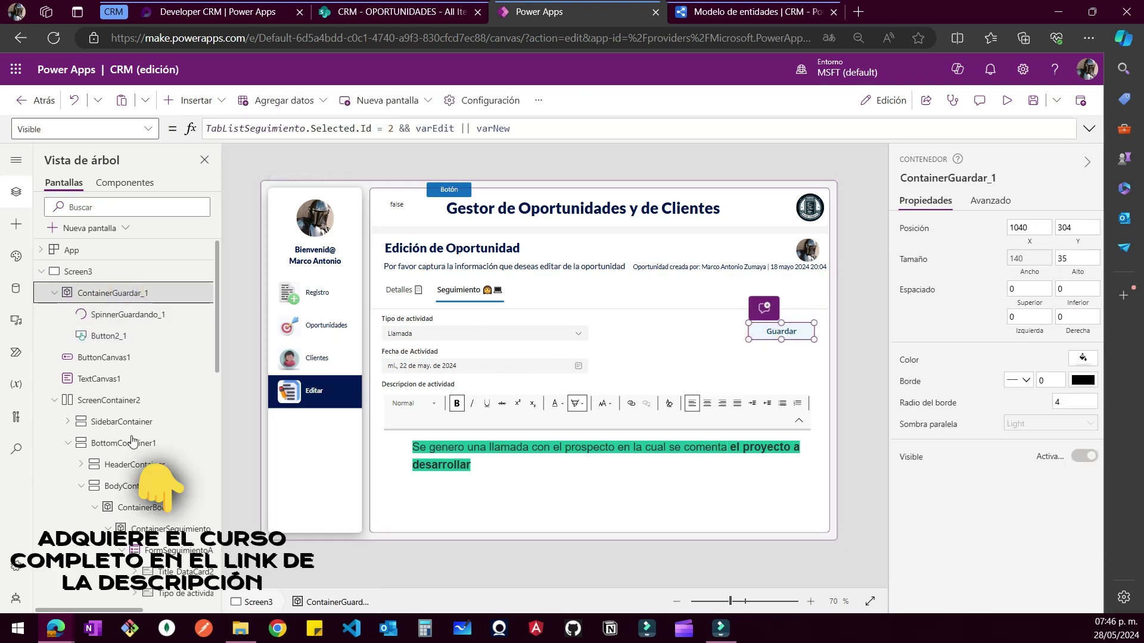
scroll(91, 586, down, 1)
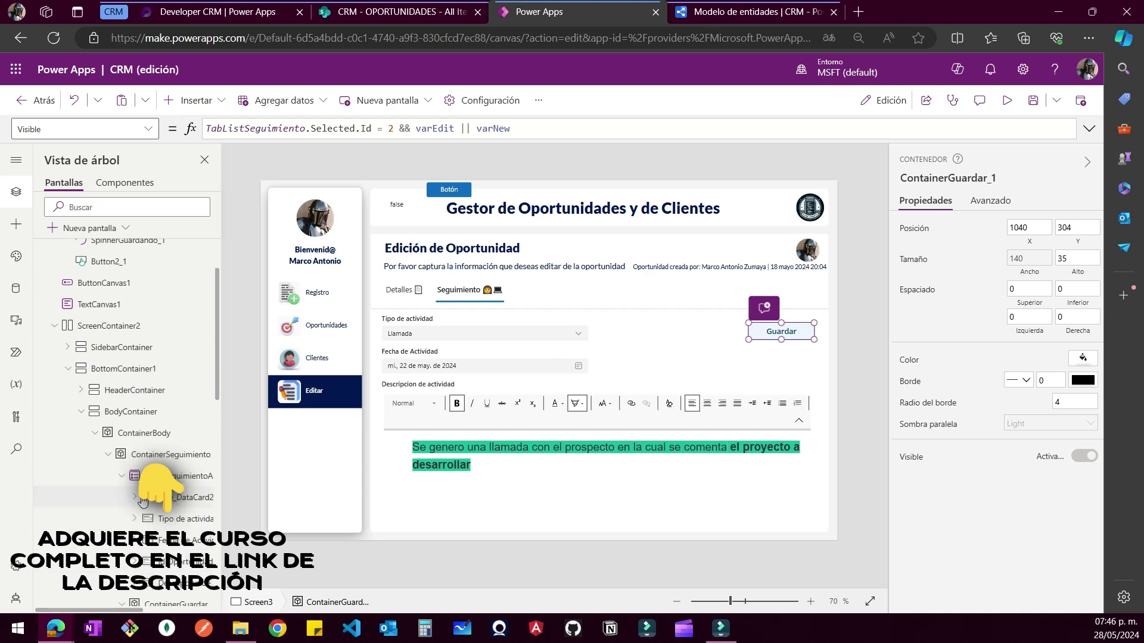
click(173, 454)
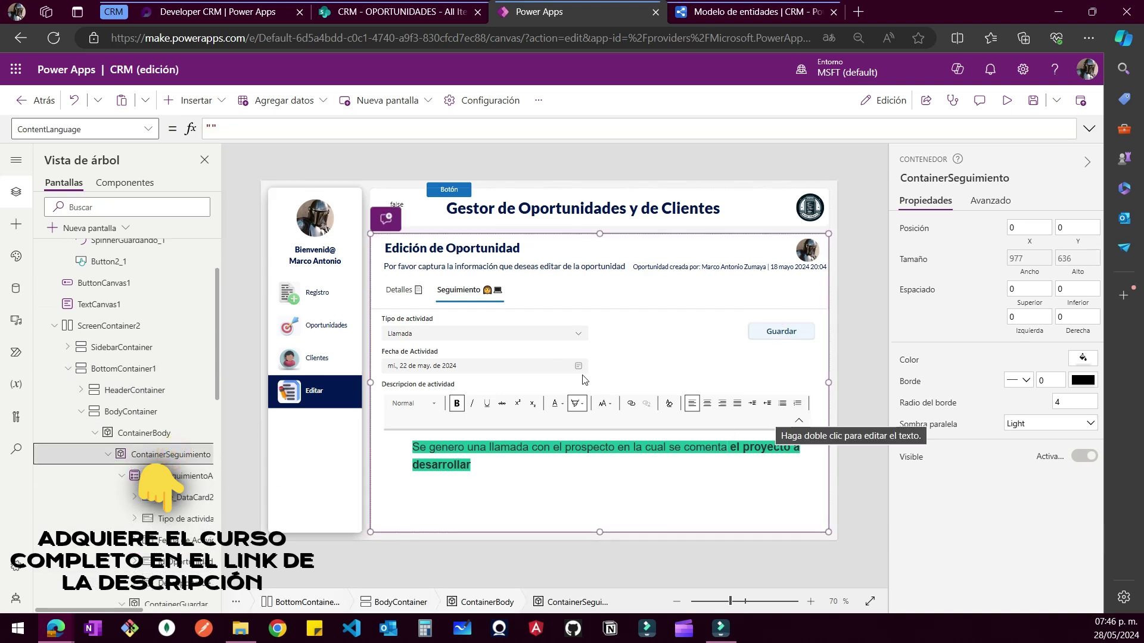
Move ContainerGuardar_1 from the screen level into ContainerSeguimiento and place it at about X 788, Y 184
scroll(119, 334, up, 1)
click(90, 293)
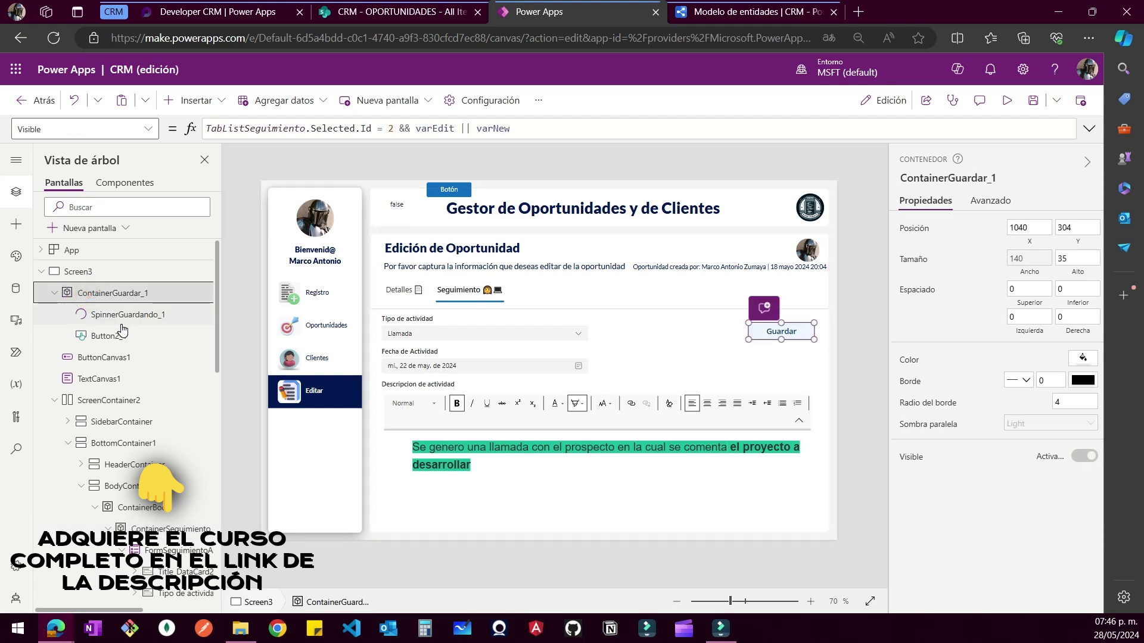
key(Delete)
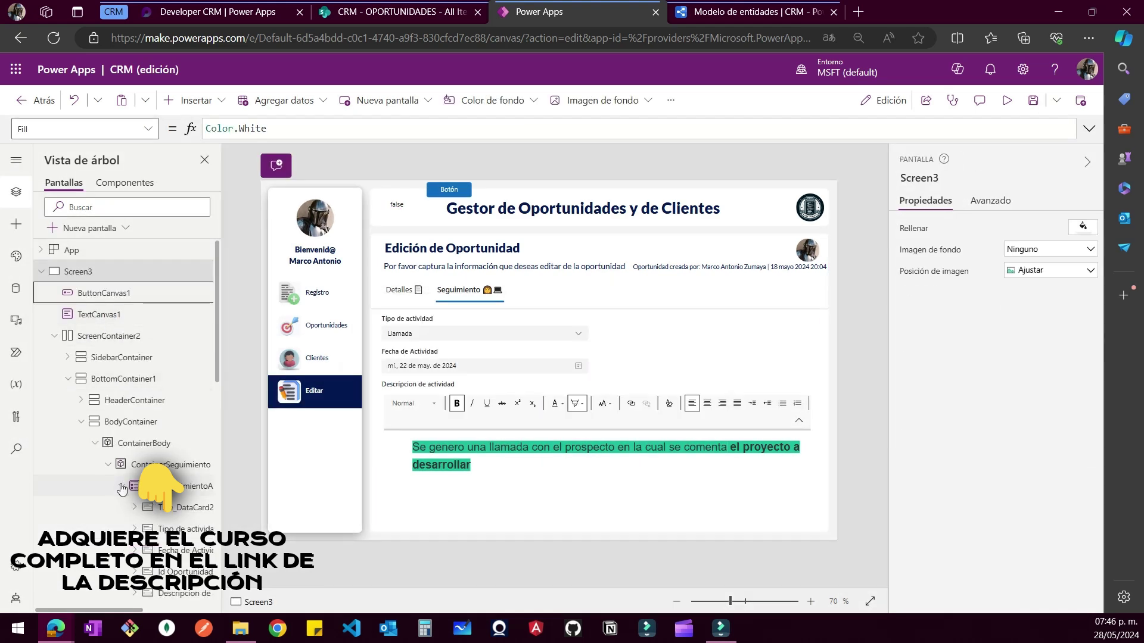
click(146, 465)
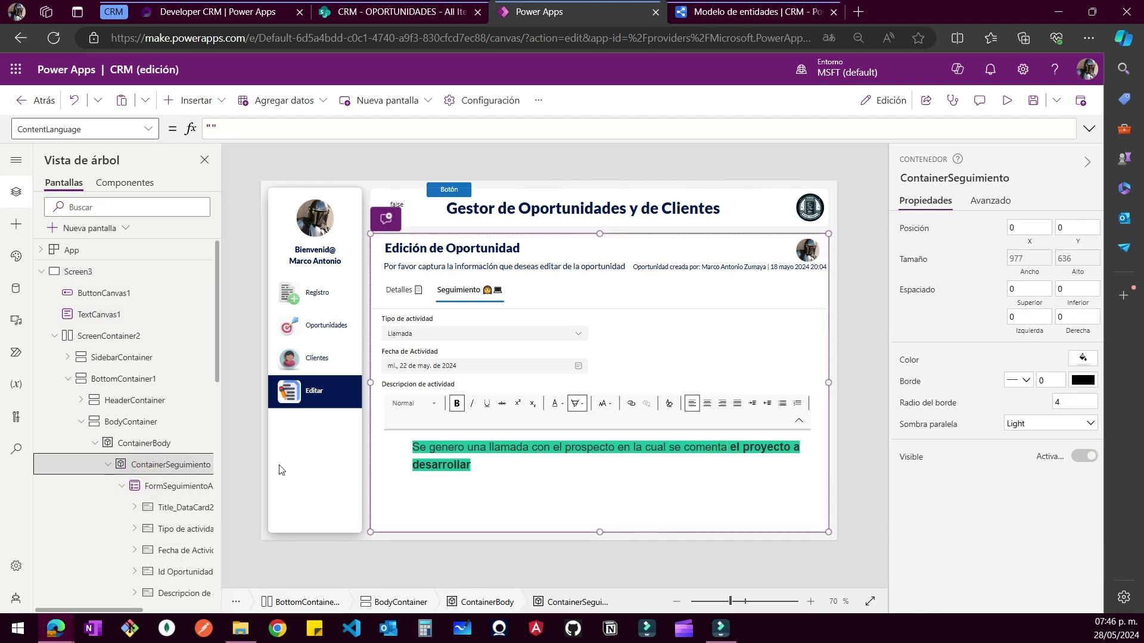
key(ctrl+z)
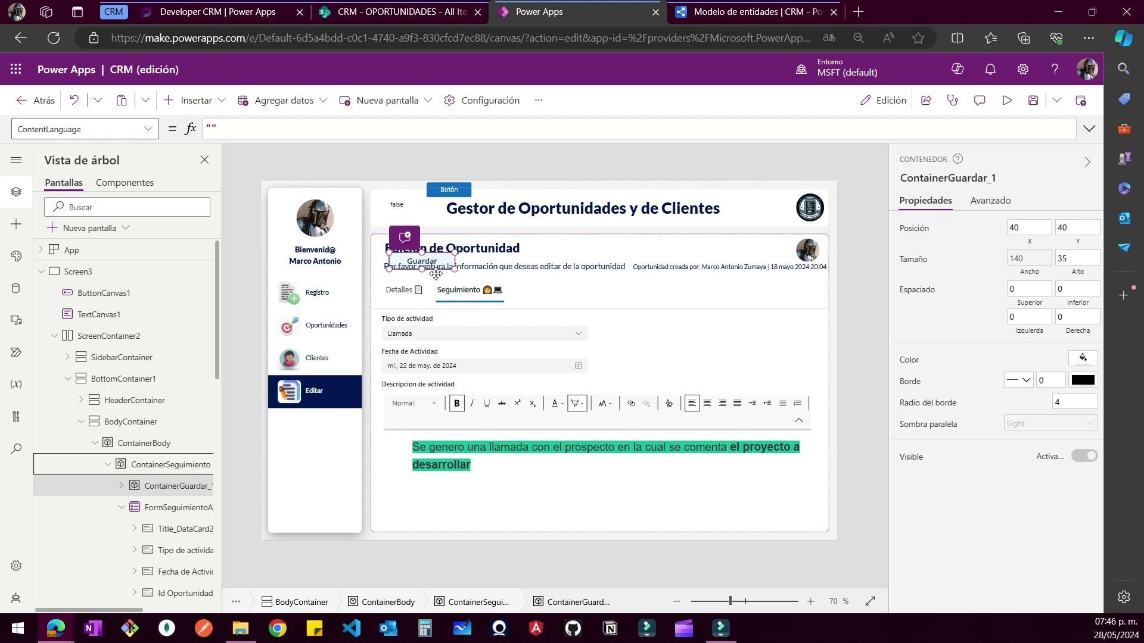
drag(436, 271, 786, 337)
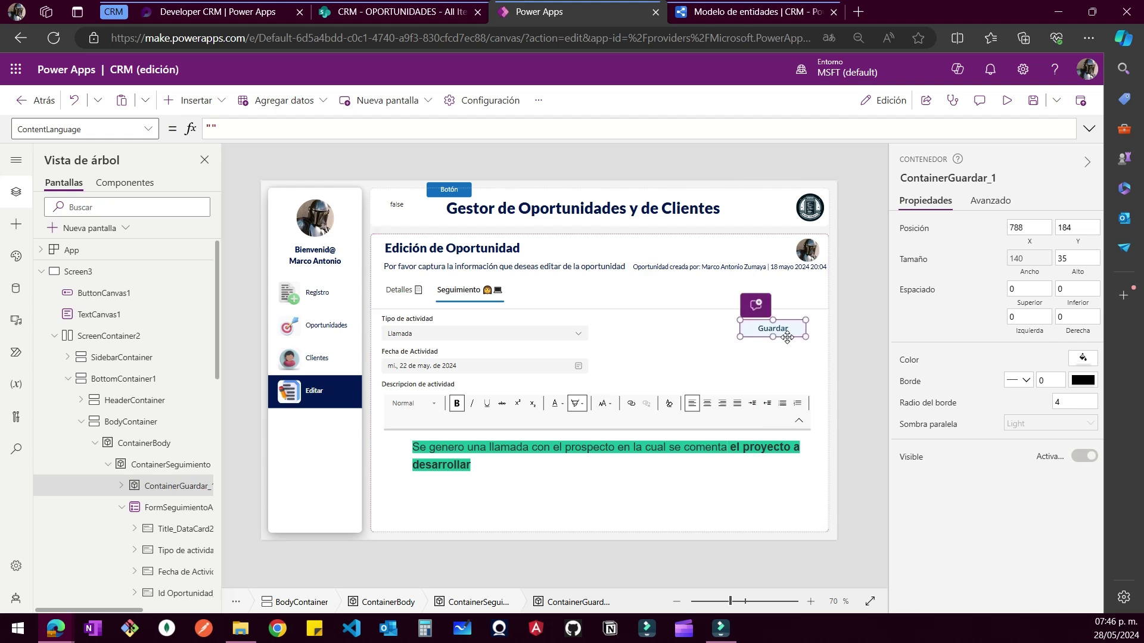
Collapse FormSeguimientoActividad in the component tree and rename the ContainerGuardar_1 container as ContainerGuardarSeguimiento
click(122, 508)
drag(132, 610, 159, 607)
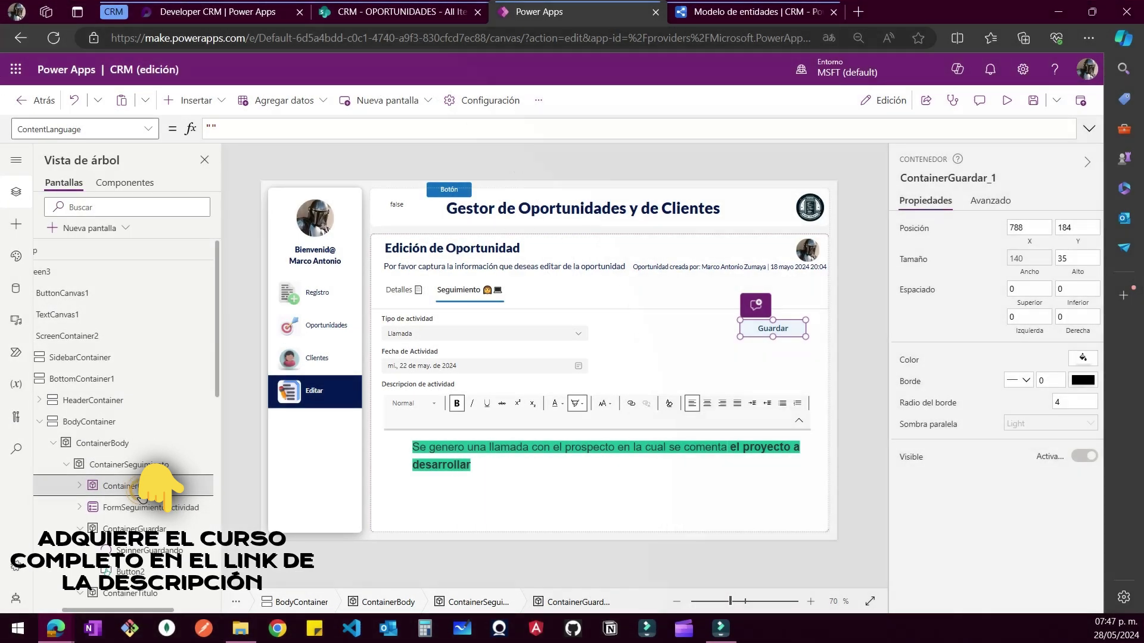
double_click(136, 486)
key(Right)
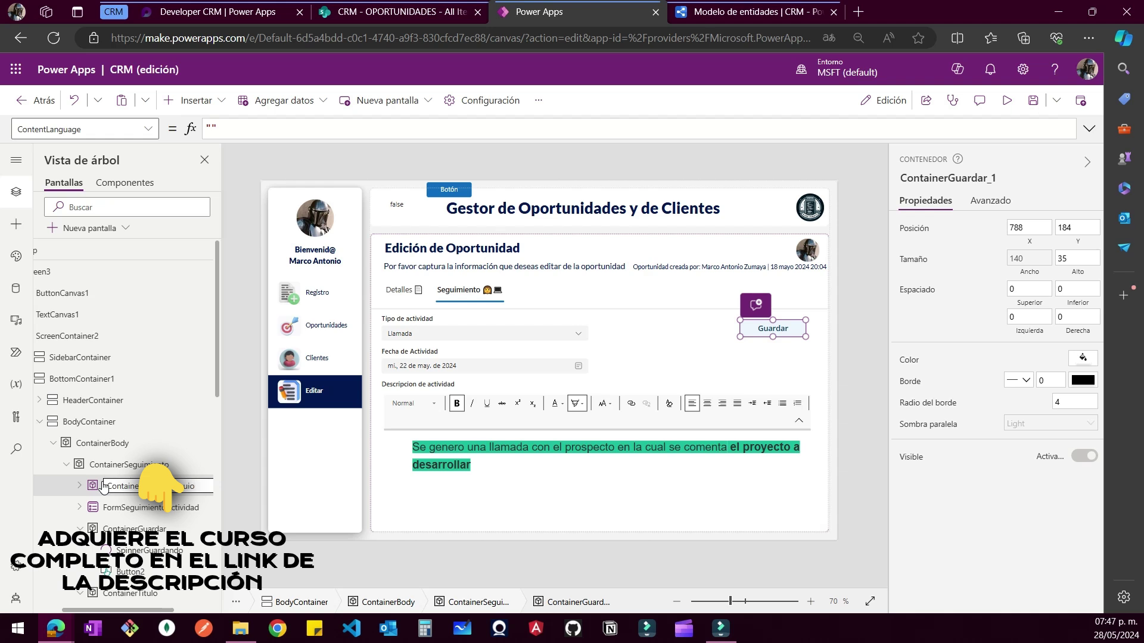
key(BackSpace)
key(BackSpace)
text(imiento)
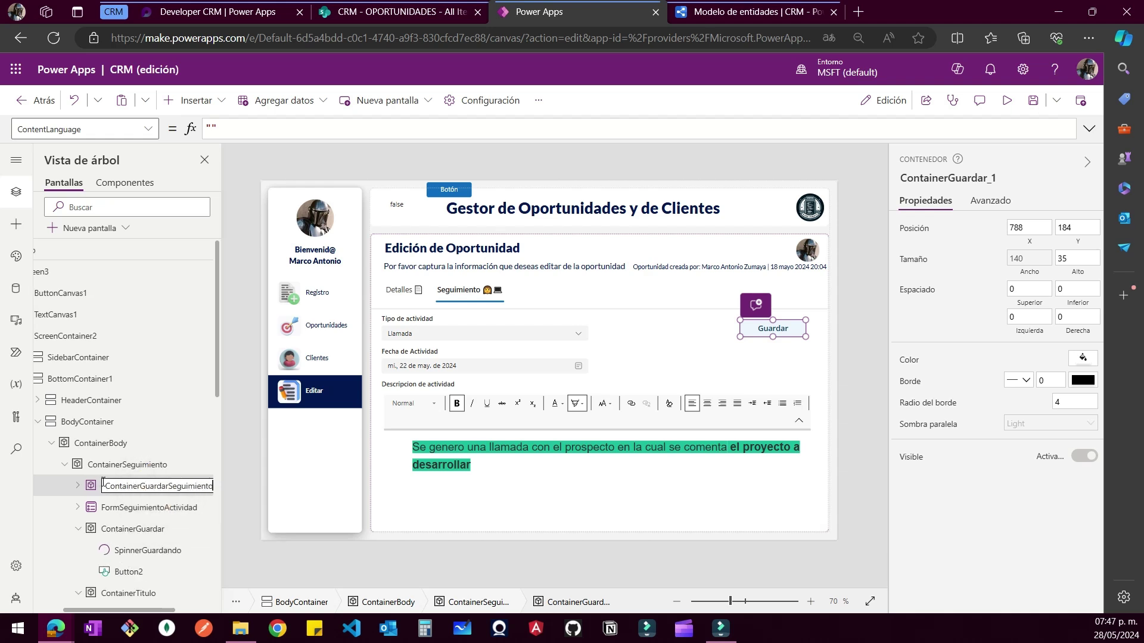
key(Return)
Rename the copied save container as ContainerGuardarActividad
click(103, 487)
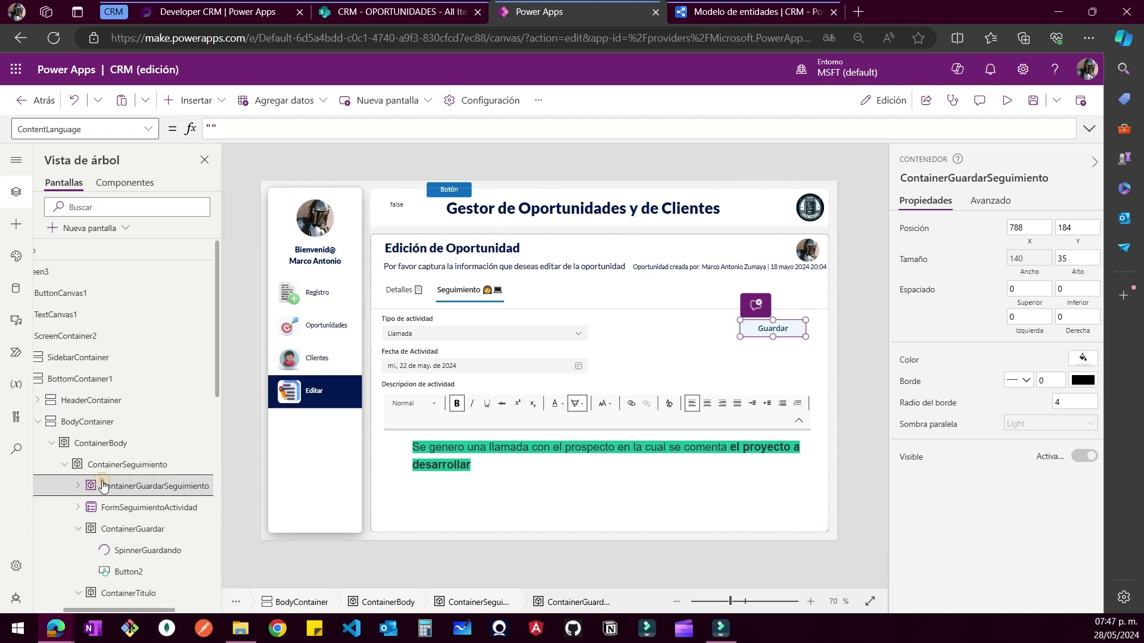
double_click(103, 486)
key(End)
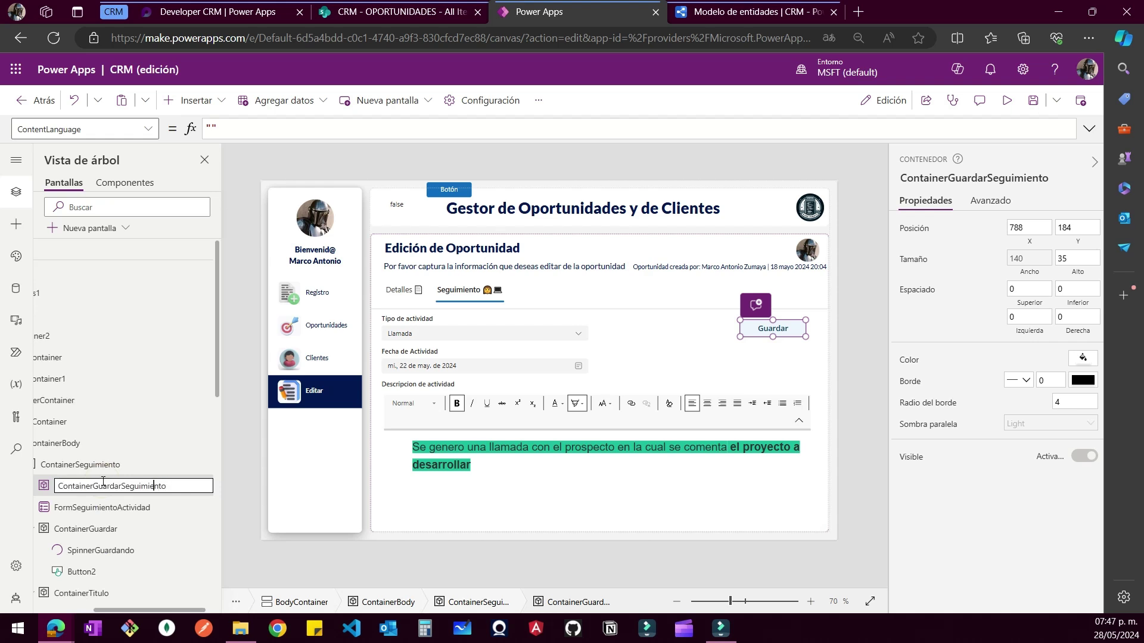
key(shift+End)
text(Actividad)
key(Return)
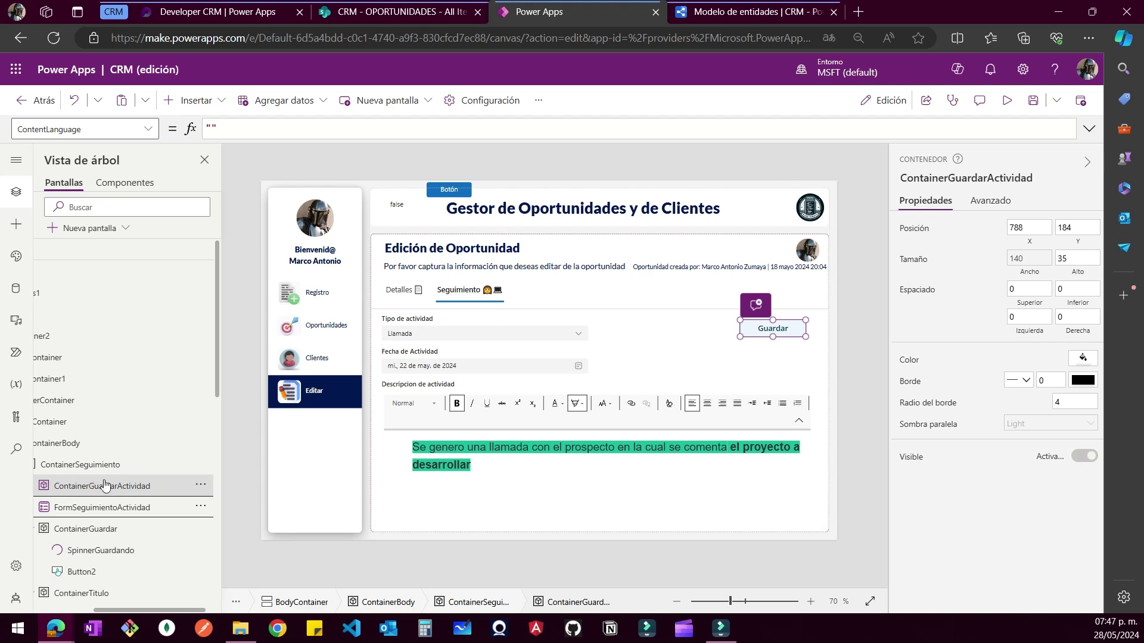
Examine the OnSelect formula of the Guardar button inside ContainerGuardarActividad
click(34, 529)
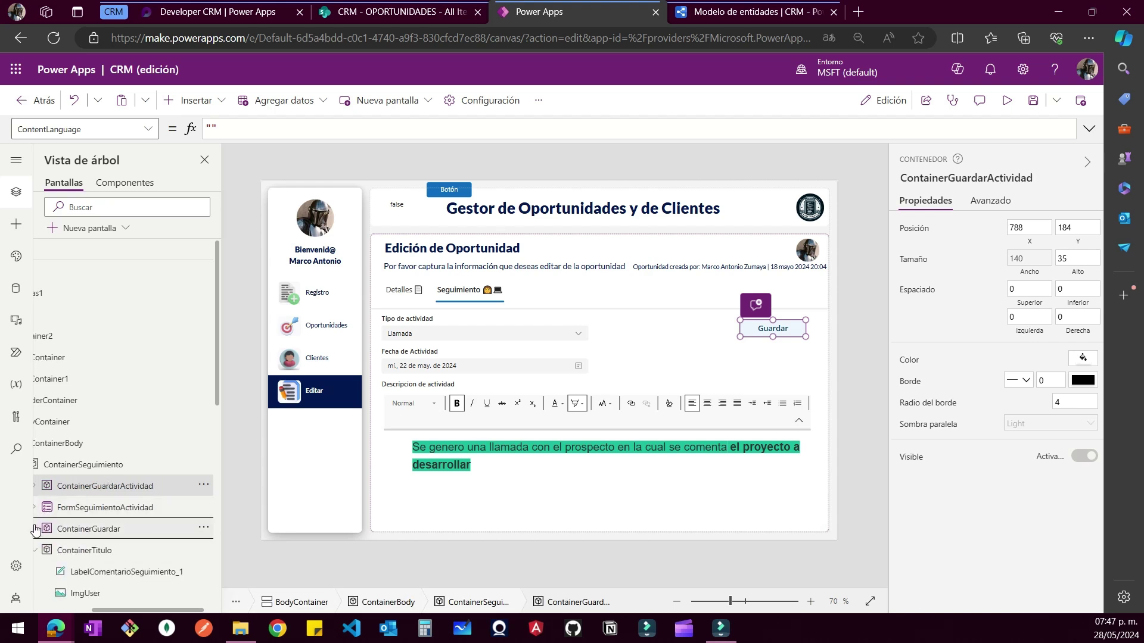
scroll(109, 486, left, 3)
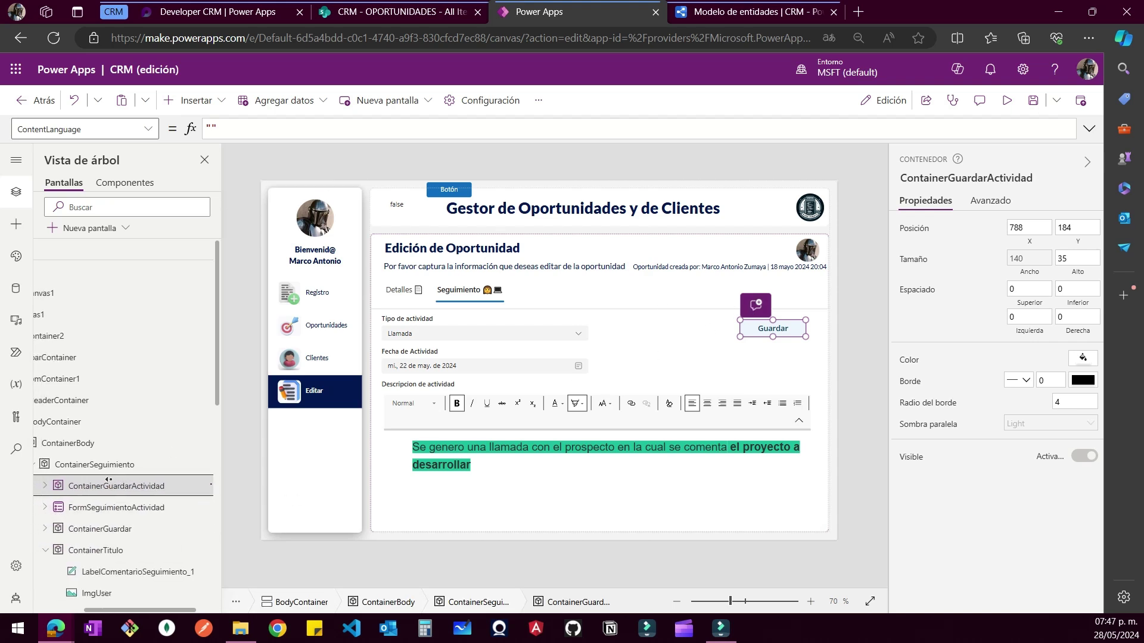
click(88, 486)
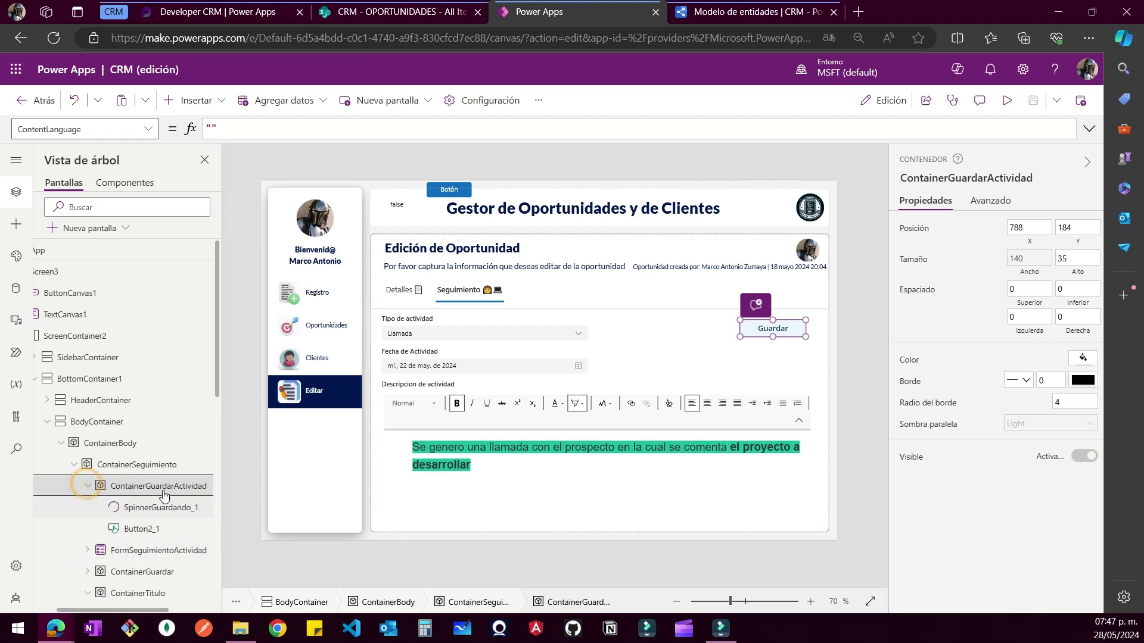
click(150, 530)
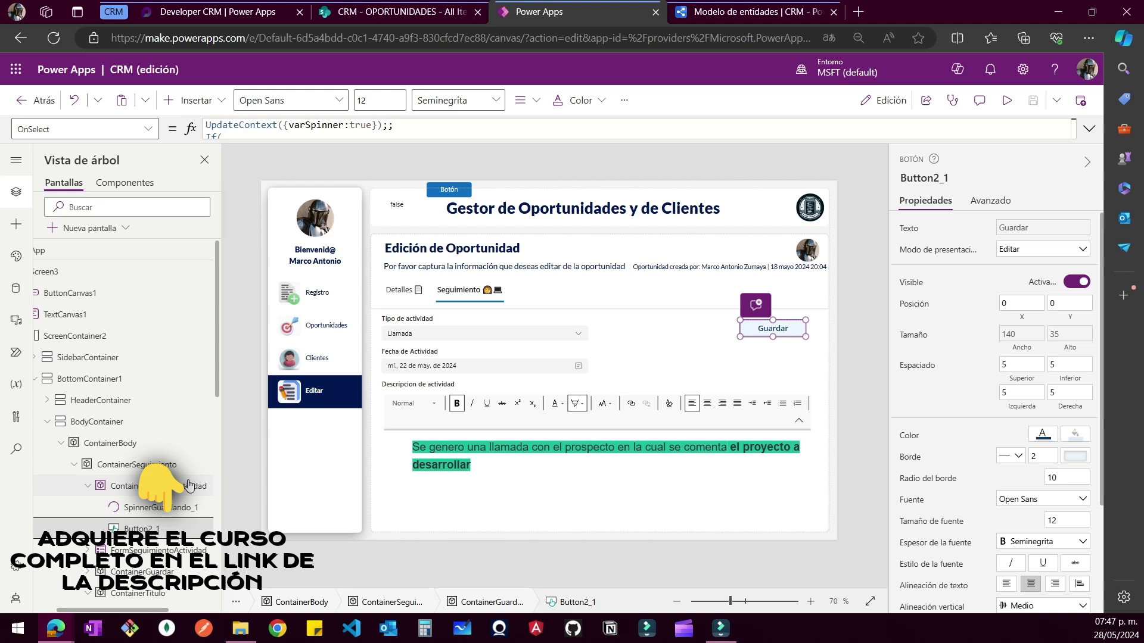
click(330, 137)
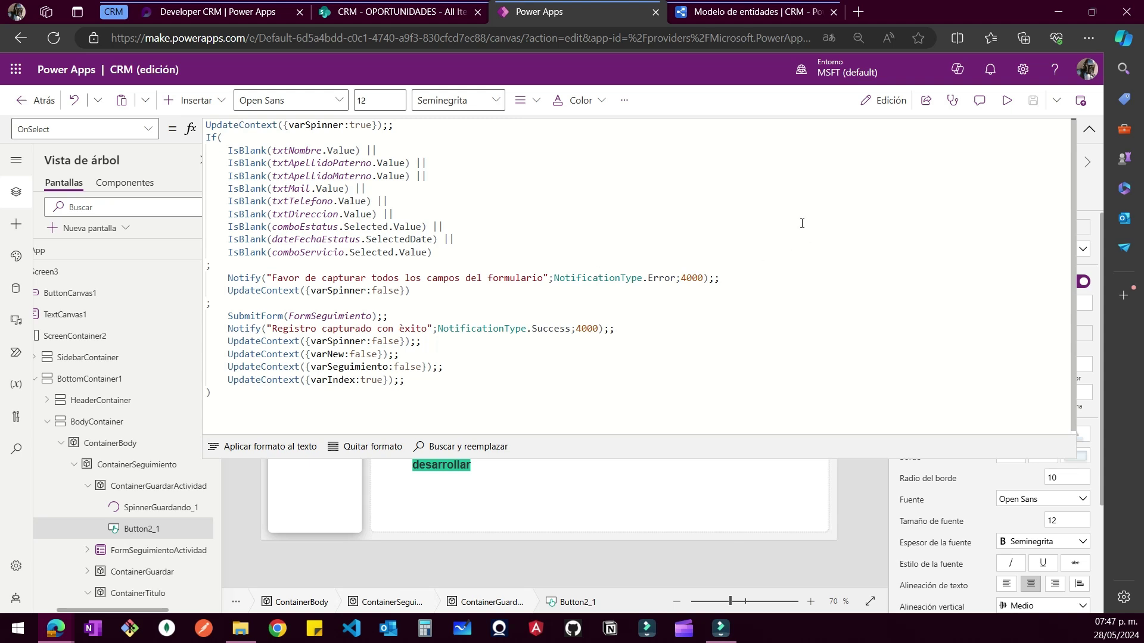
click(1089, 129)
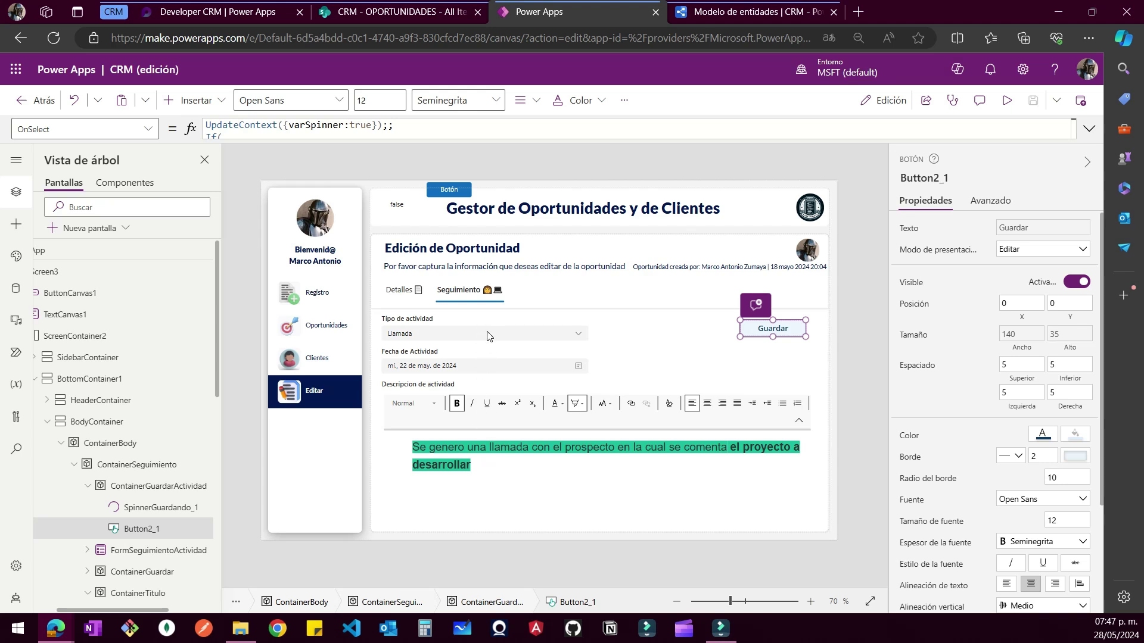
click(454, 138)
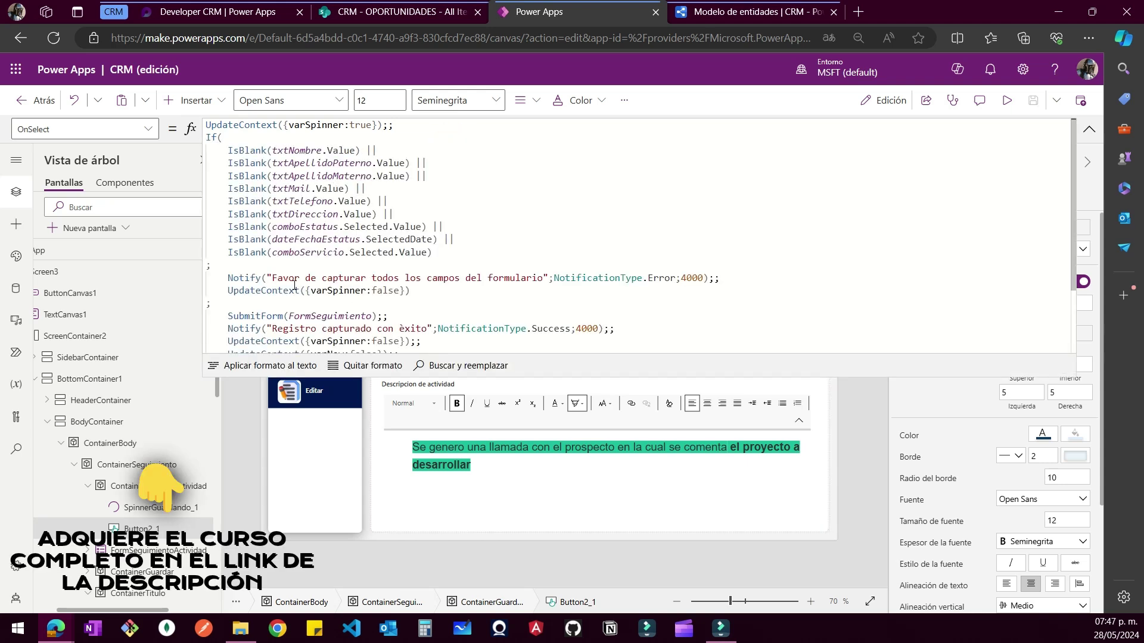
Review the Guardar button's full OnSelect formula, from the blank-field checks through the form submission to the final context updates
click(880, 378)
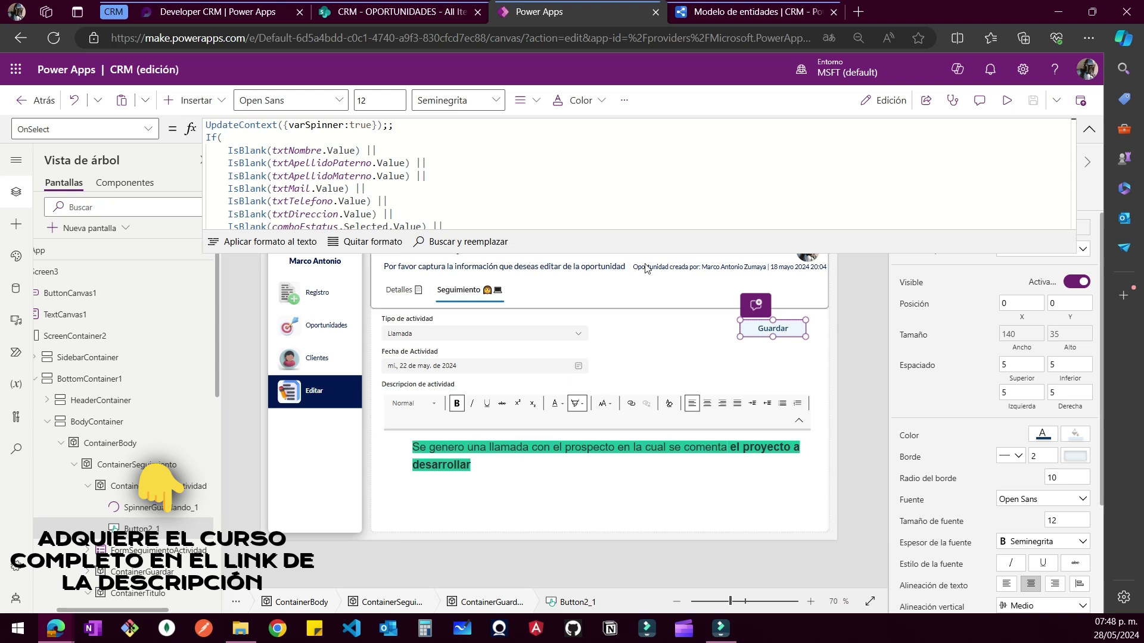
drag(642, 250, 640, 411)
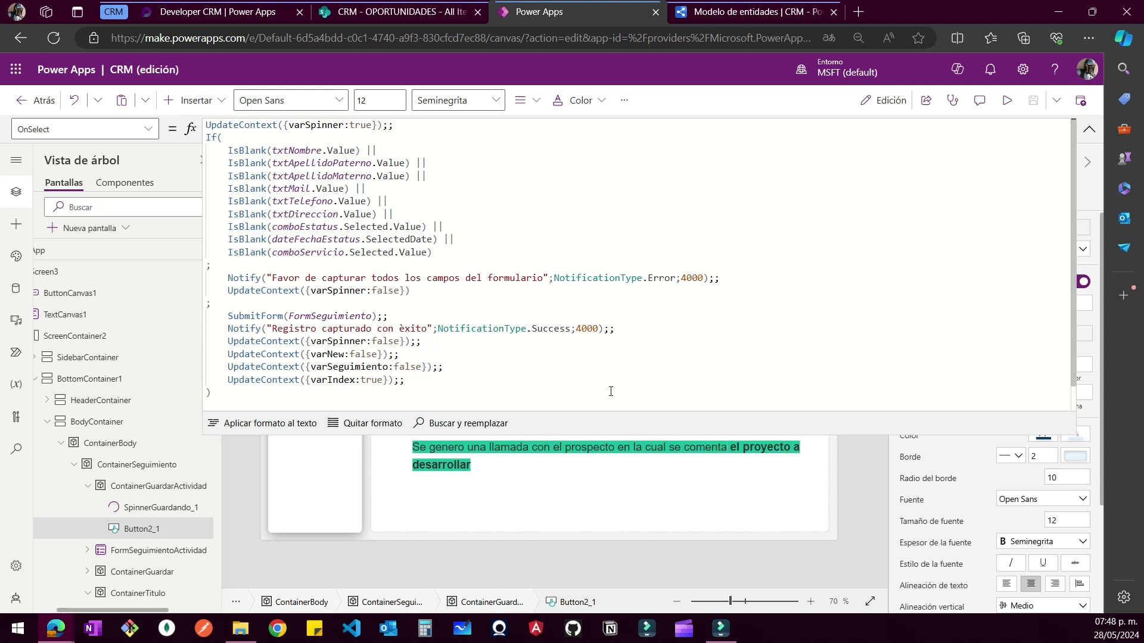
click(1089, 129)
Rename the combo box inside the Tipo de actividad card as txtActividad
click(483, 334)
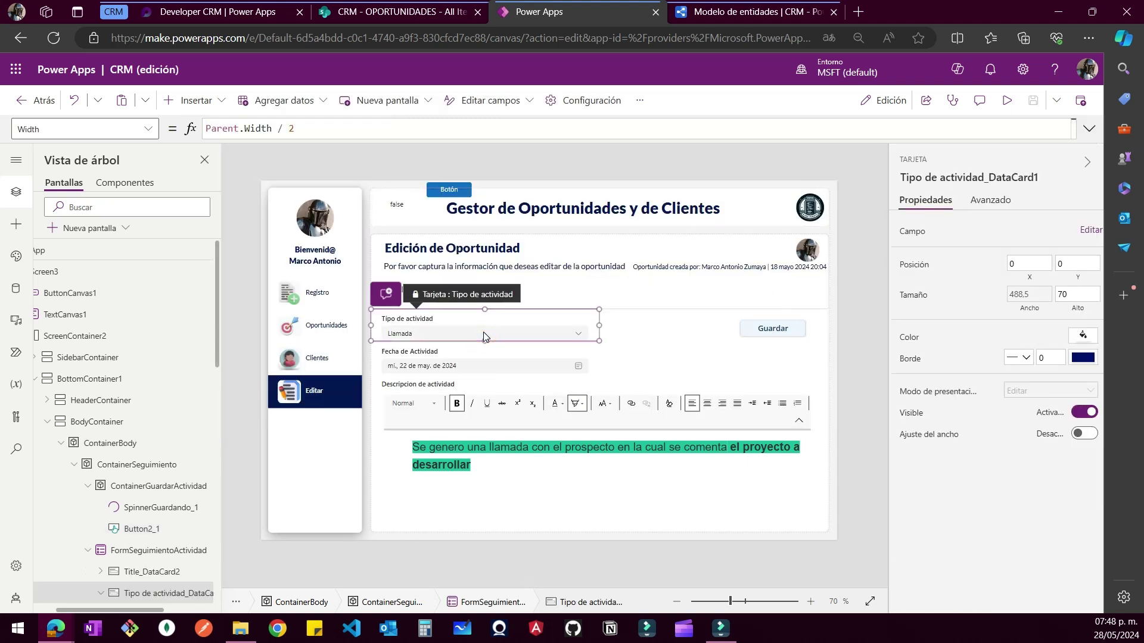
click(484, 336)
click(922, 175)
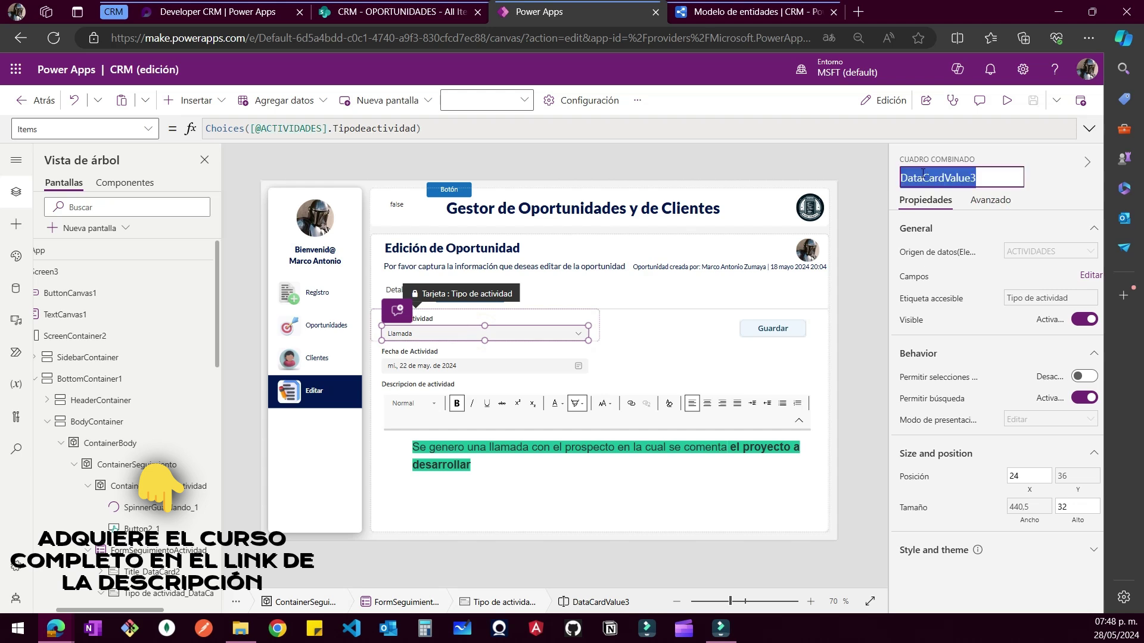
text(txt)
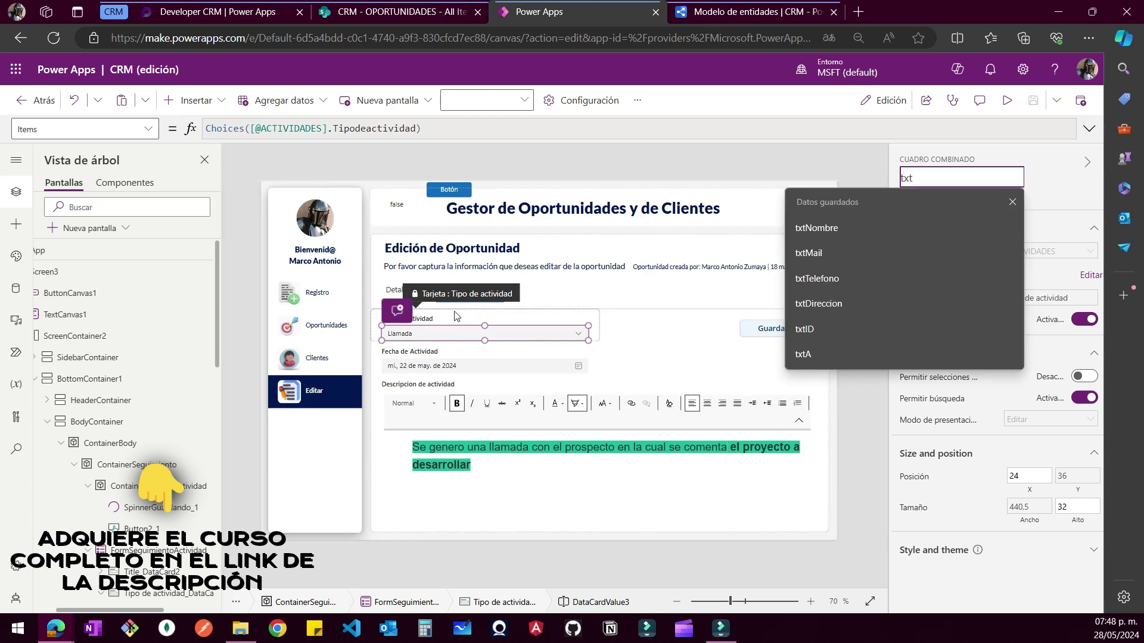
text(Activad)
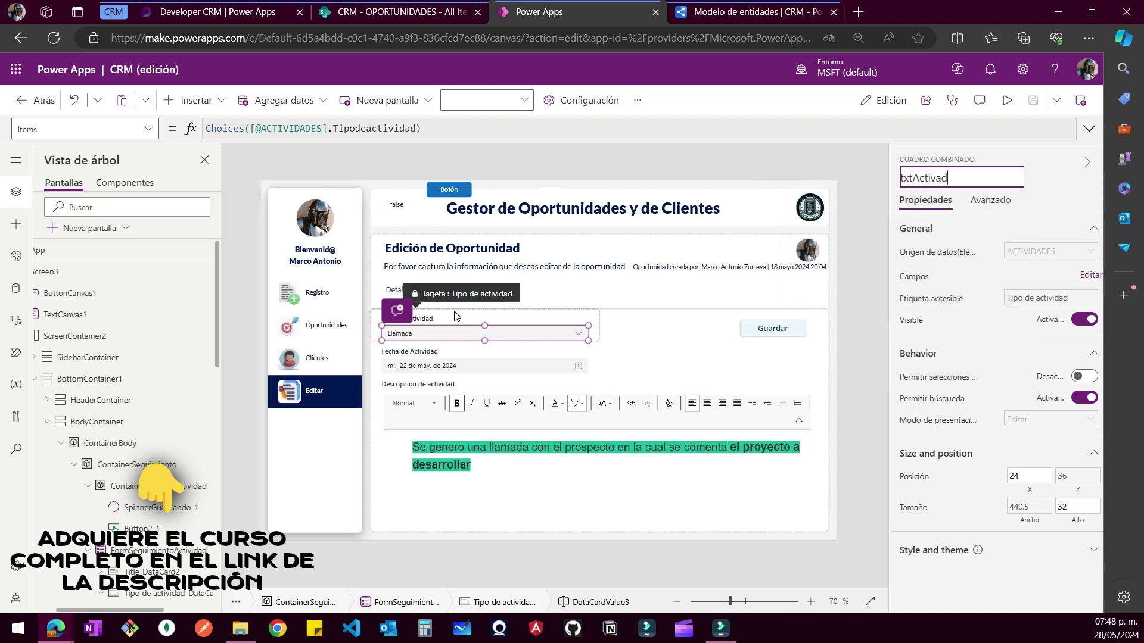
key(Escape)
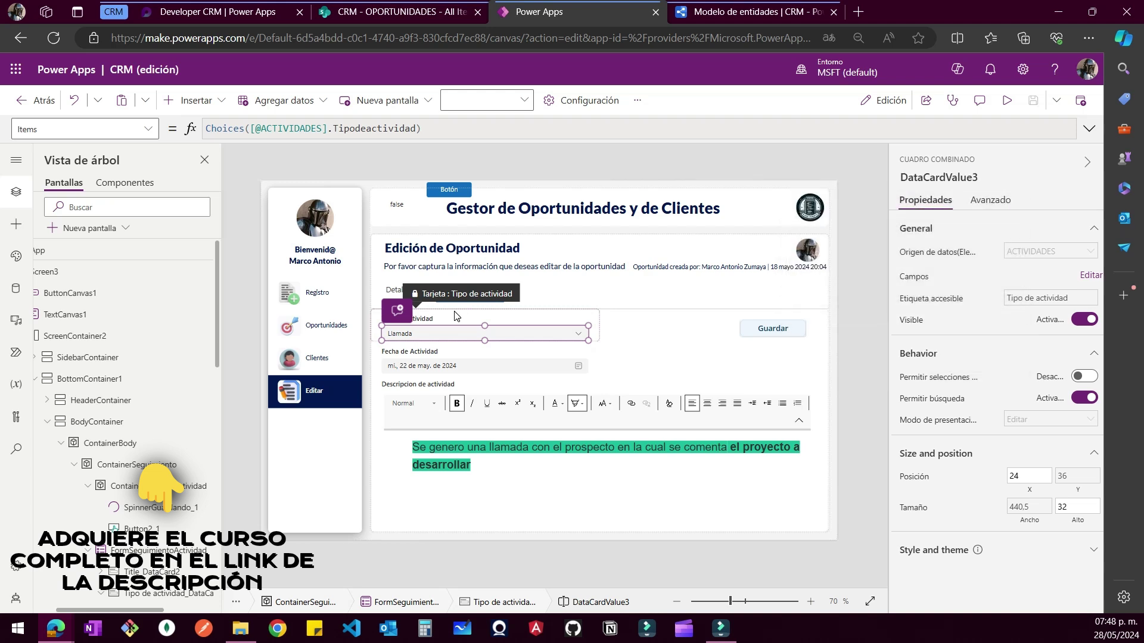
click(937, 179)
text(txtActivad)
key(BackSpace)
key(BackSpace)
text(idad)
key(Return)
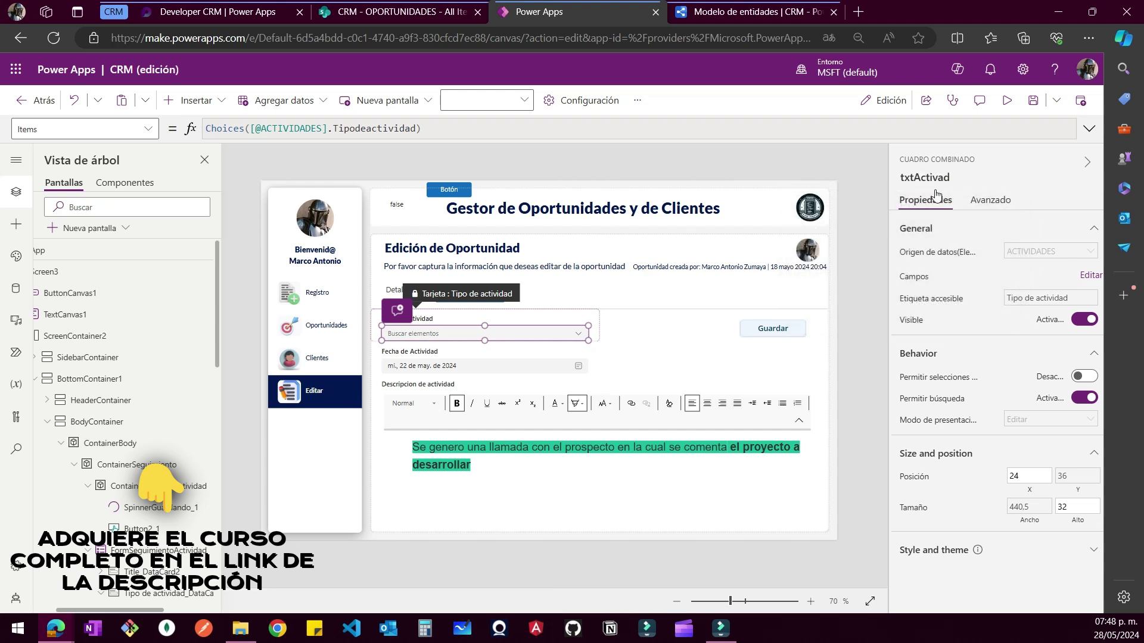
Rename the date picker inside the Fecha de Actividad card as dateFechaActividad
click(523, 370)
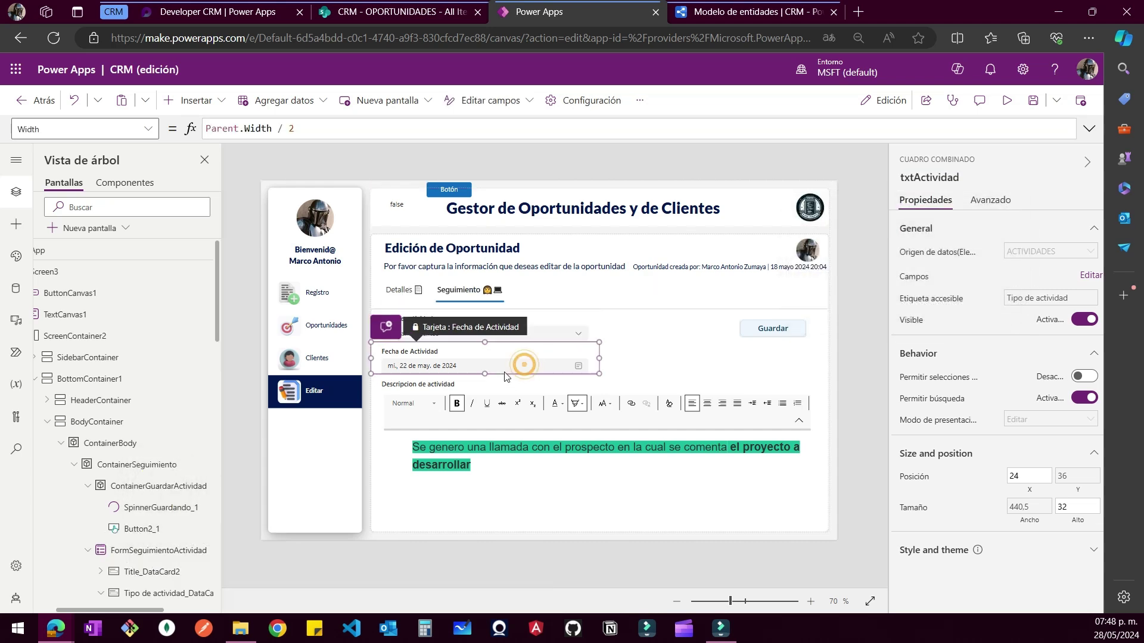
click(503, 371)
click(925, 175)
text(dateF)
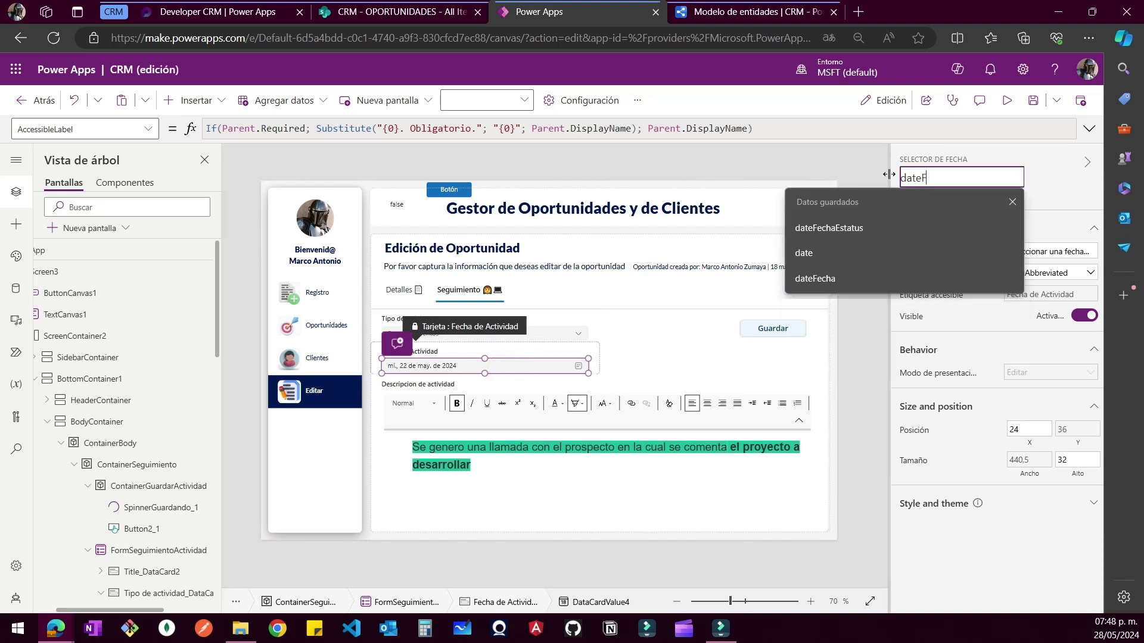
text(echaActivi)
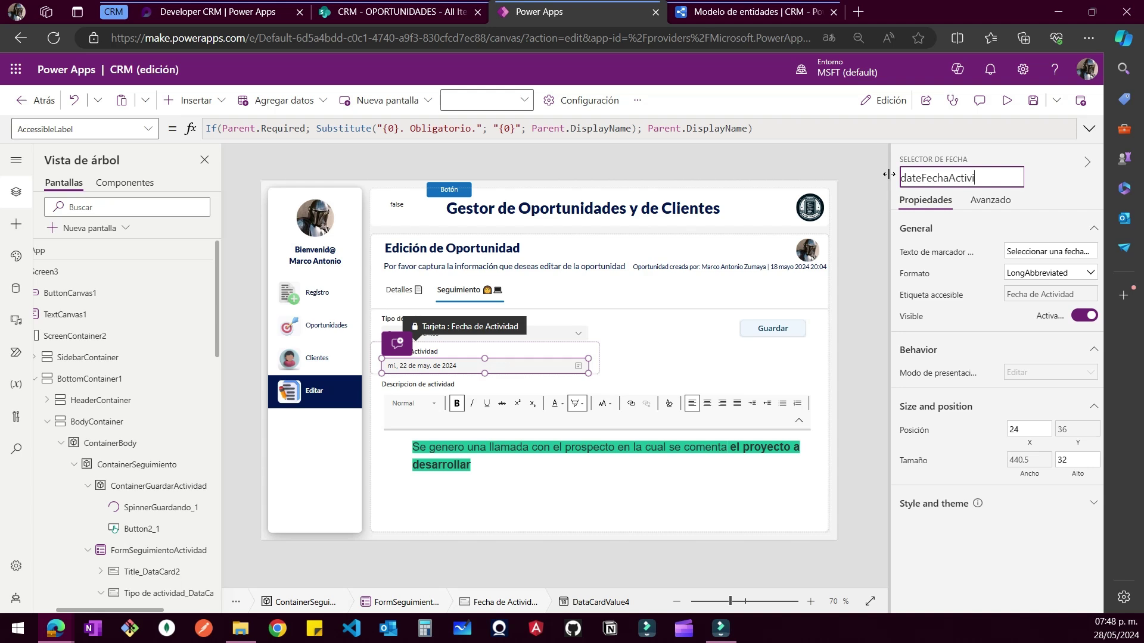
text(dad)
key(Return)
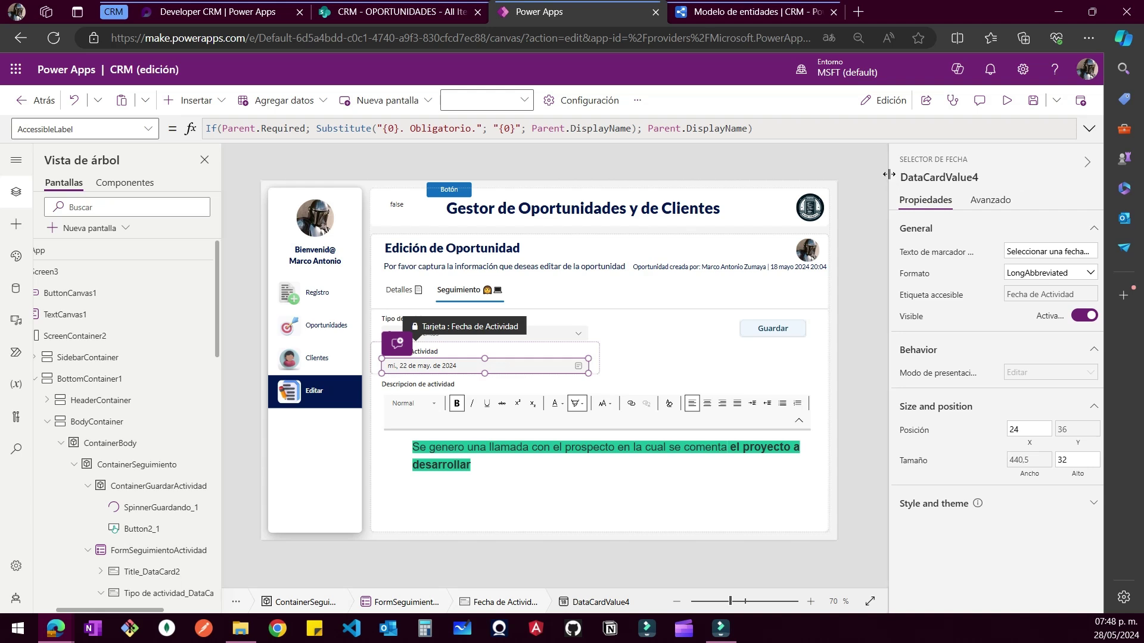
Rename the rich text editor inside the Descripcion de actividad card as txtDescripcionActividad
click(655, 458)
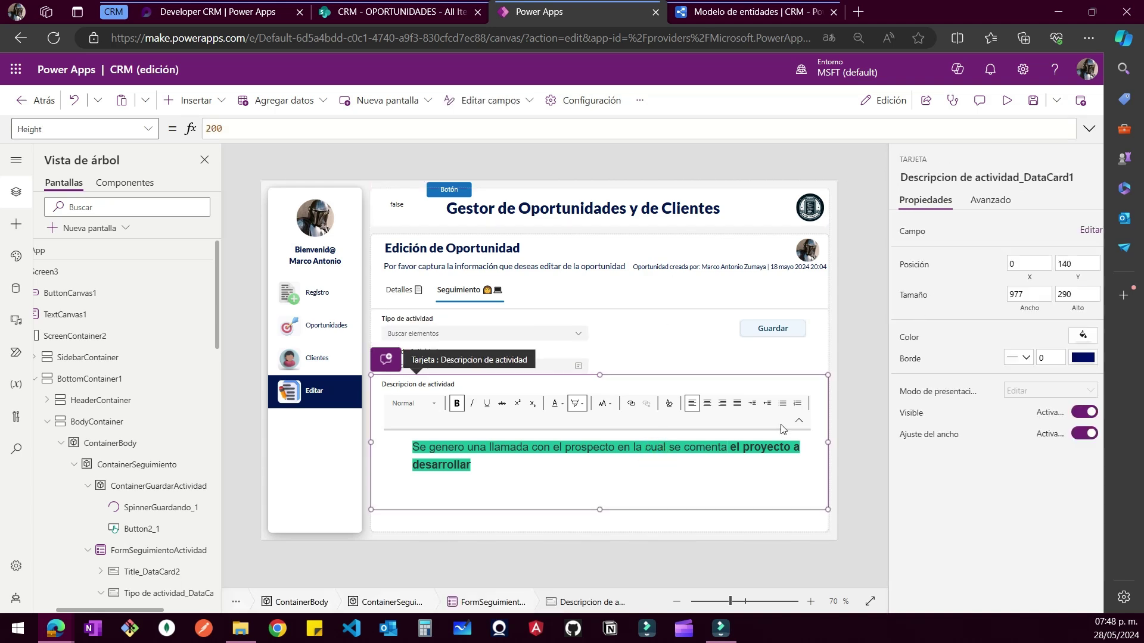
click(655, 462)
click(956, 177)
text(txt)
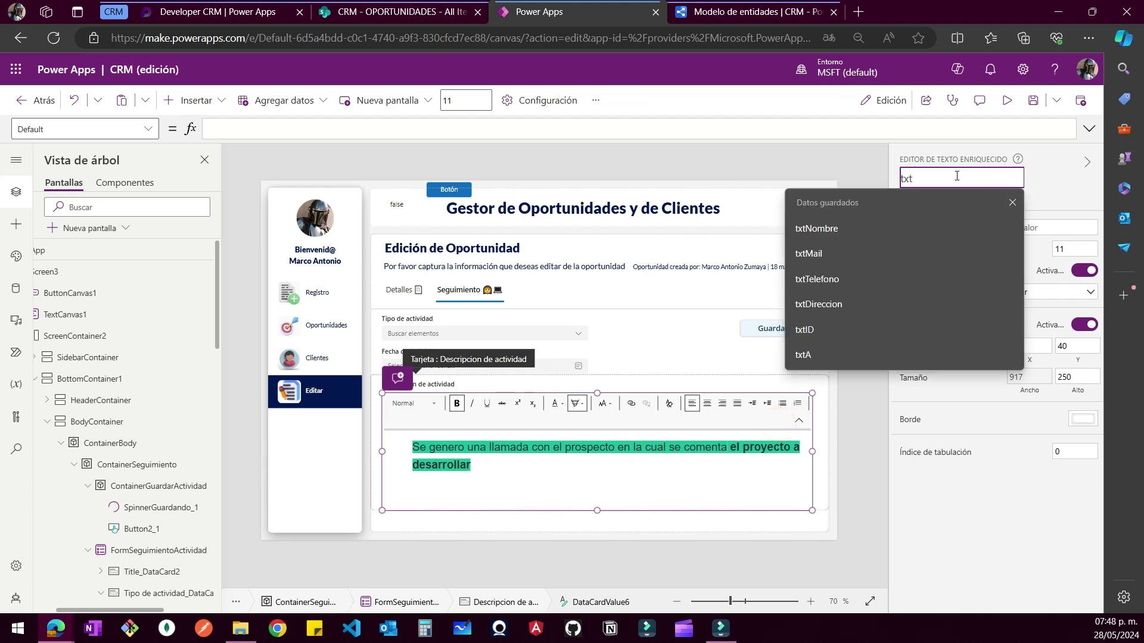
text(DescripcionA)
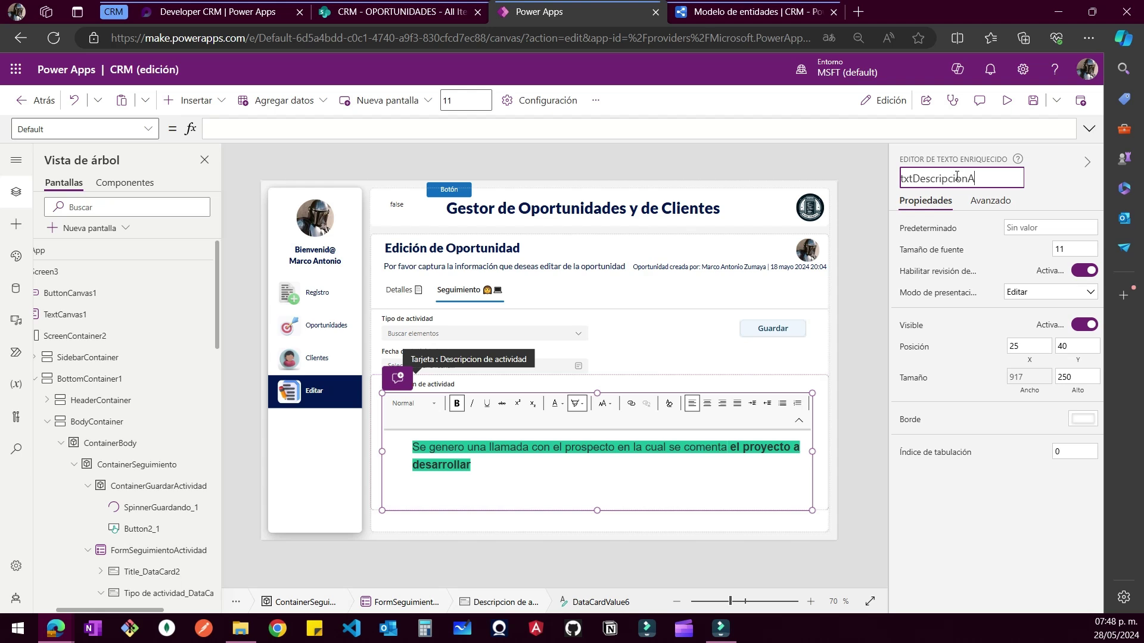
text(ctividad)
key(Return)
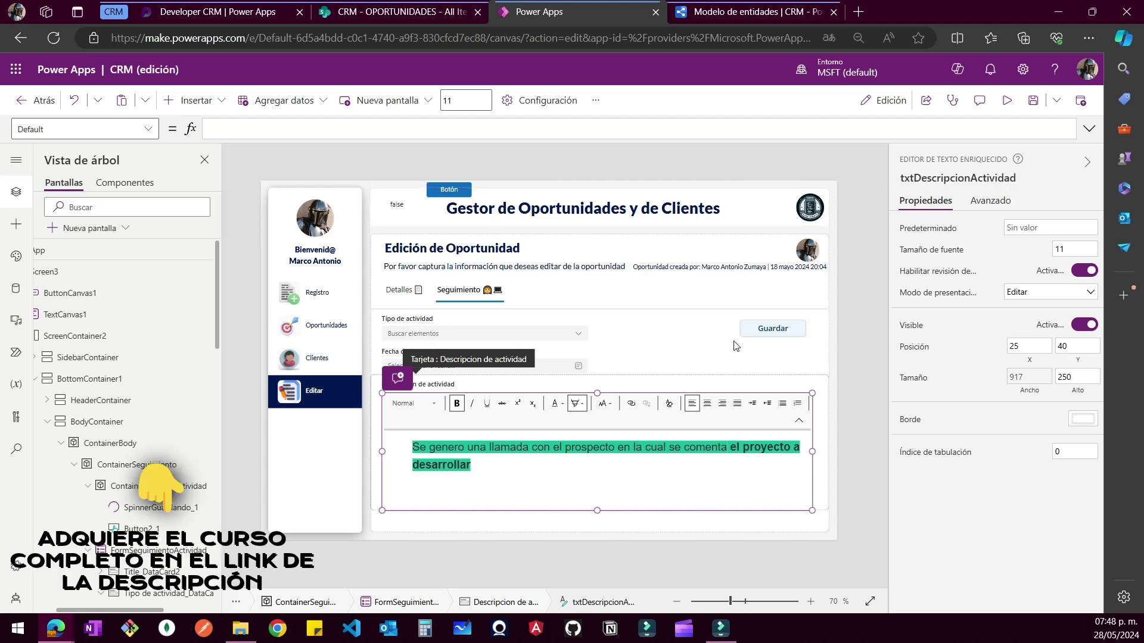
Delete the IsBlank checks from txtMail through comboServicio in the Seguimiento Guardar button's OnSelect formula
click(762, 342)
click(770, 327)
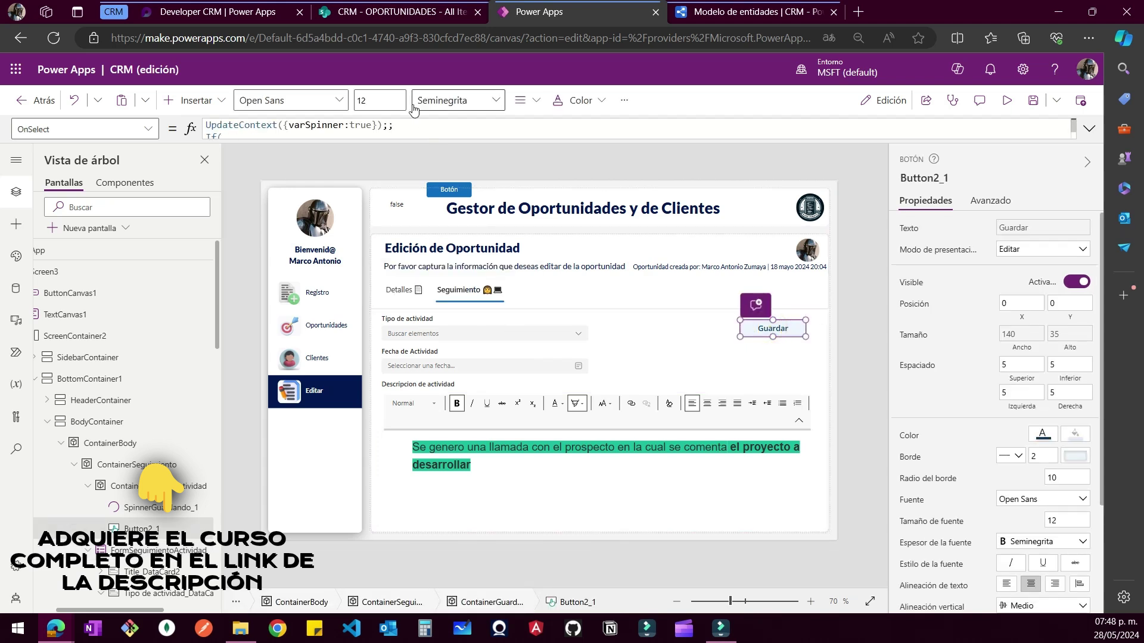
drag(395, 141, 401, 347)
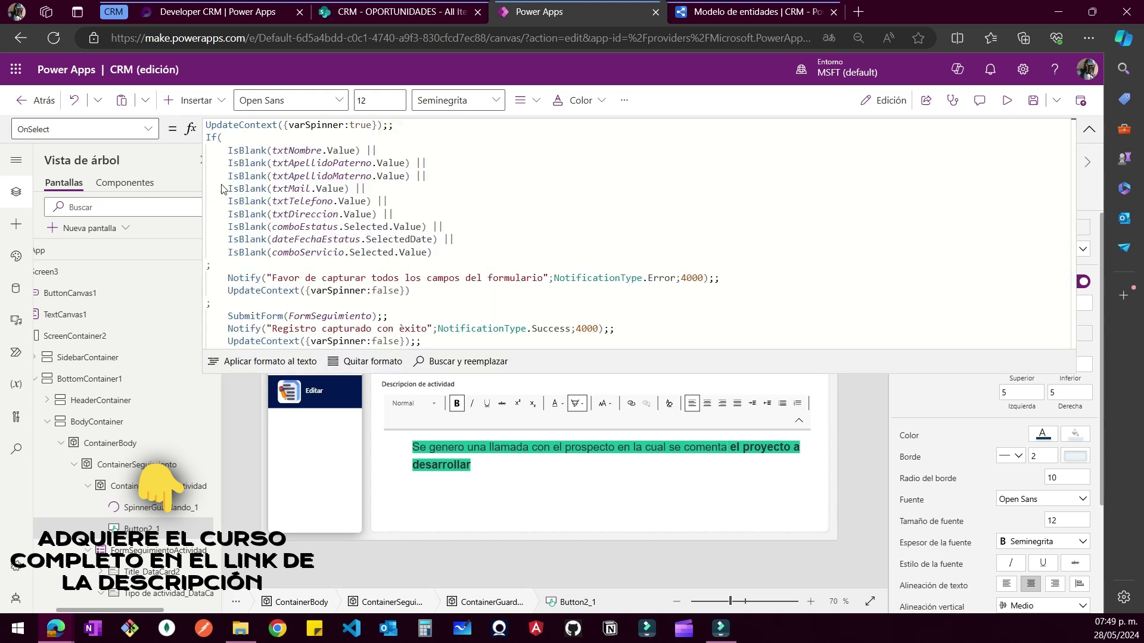
drag(227, 195, 485, 261)
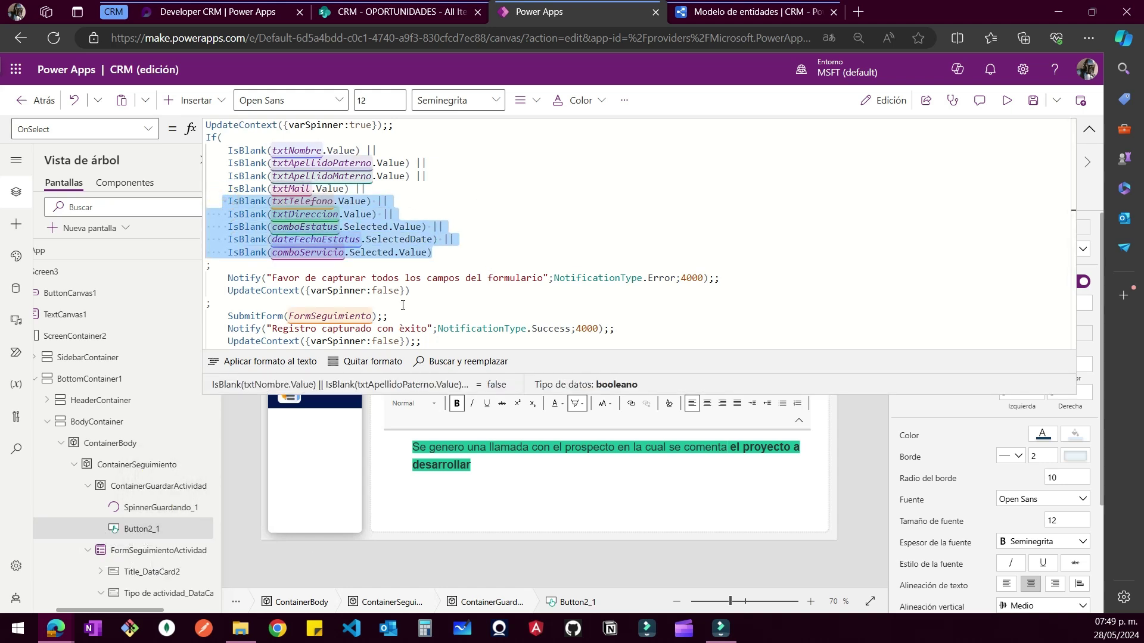
key(BackSpace)
key(shift+Up)
key(BackSpace)
key(Up)
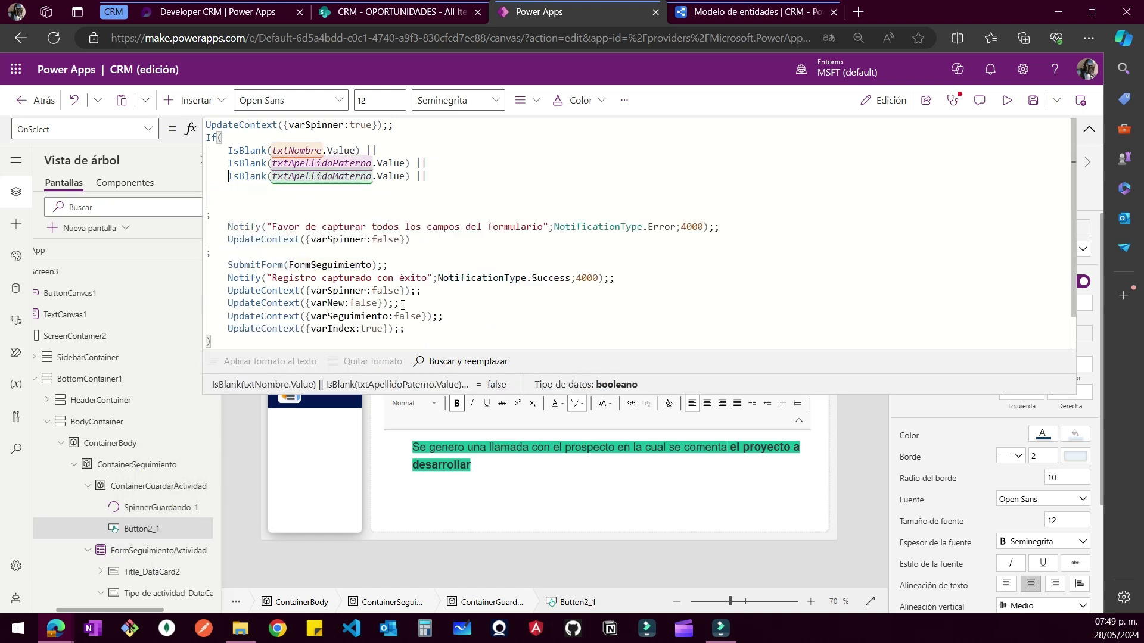
Replace txtNombre with txtActividad in the first IsBlank check of the OnSelect formula
double_click(299, 151)
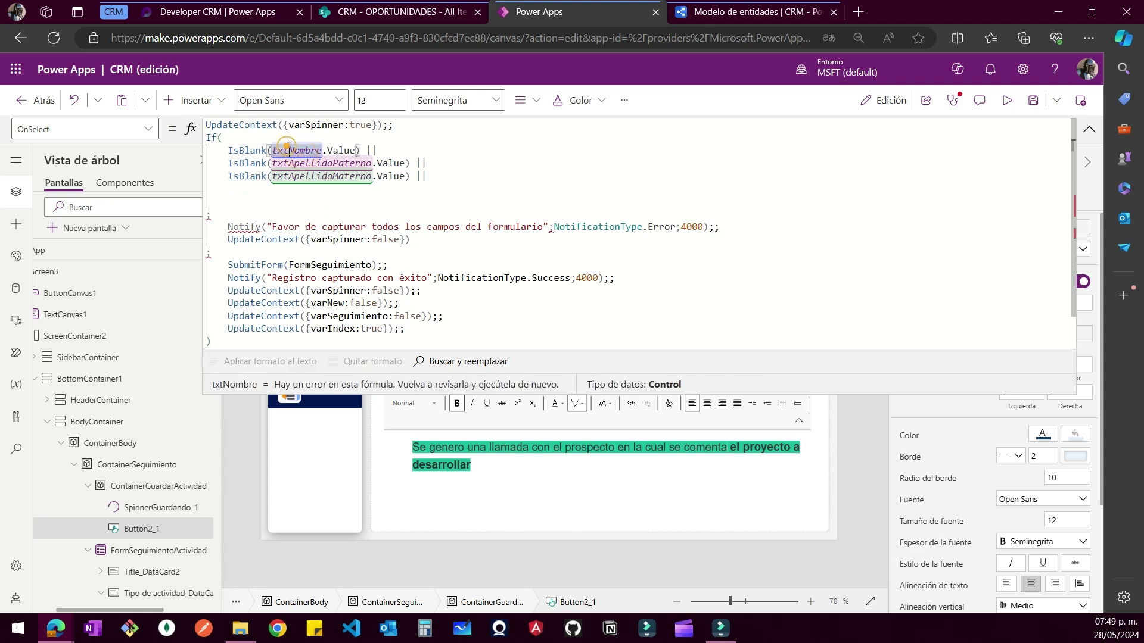
text(txt)
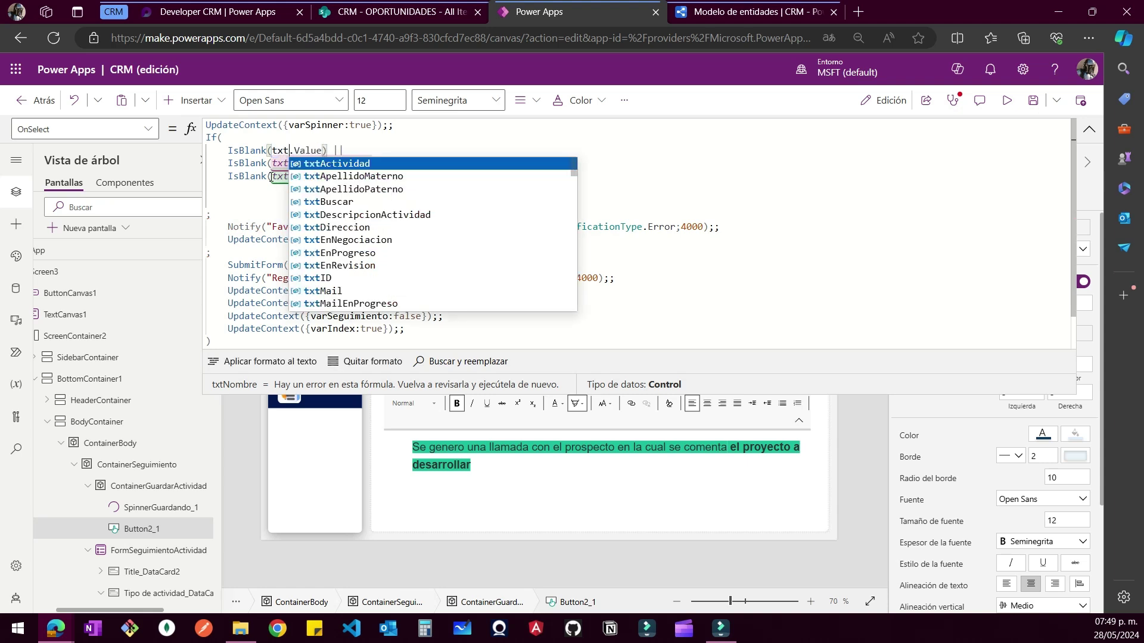
click(324, 163)
Try to enter the activity date picker's name in place of txtApellidoPaterno in the second IsBlank check
double_click(296, 163)
text(txt)
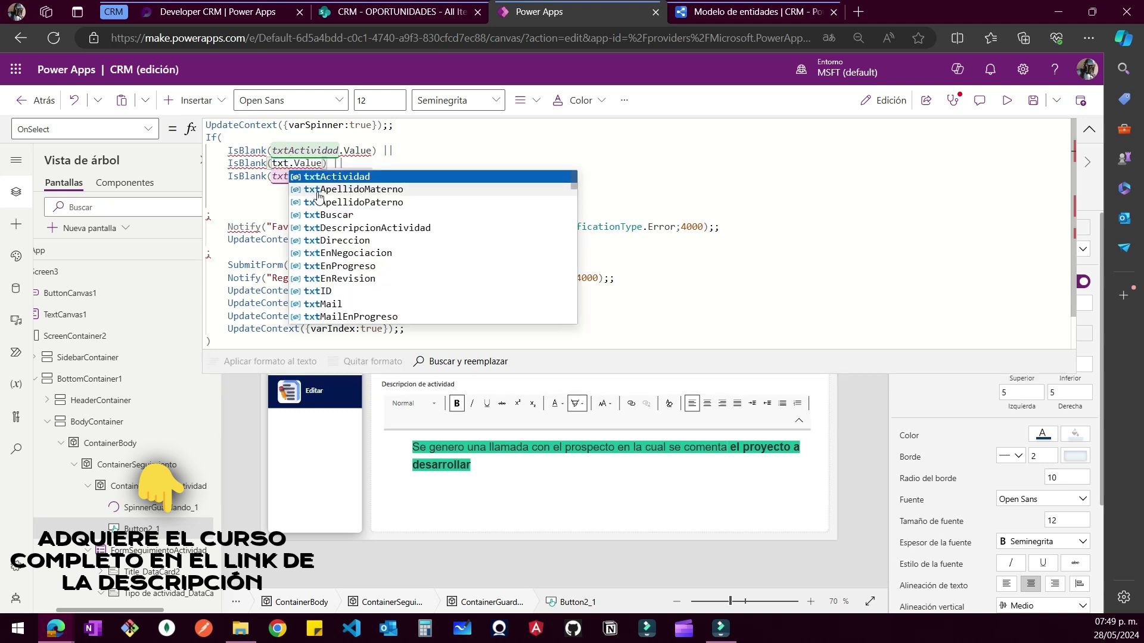
key(BackSpace)
key(BackSpace)
key(BackSpace)
text(date)
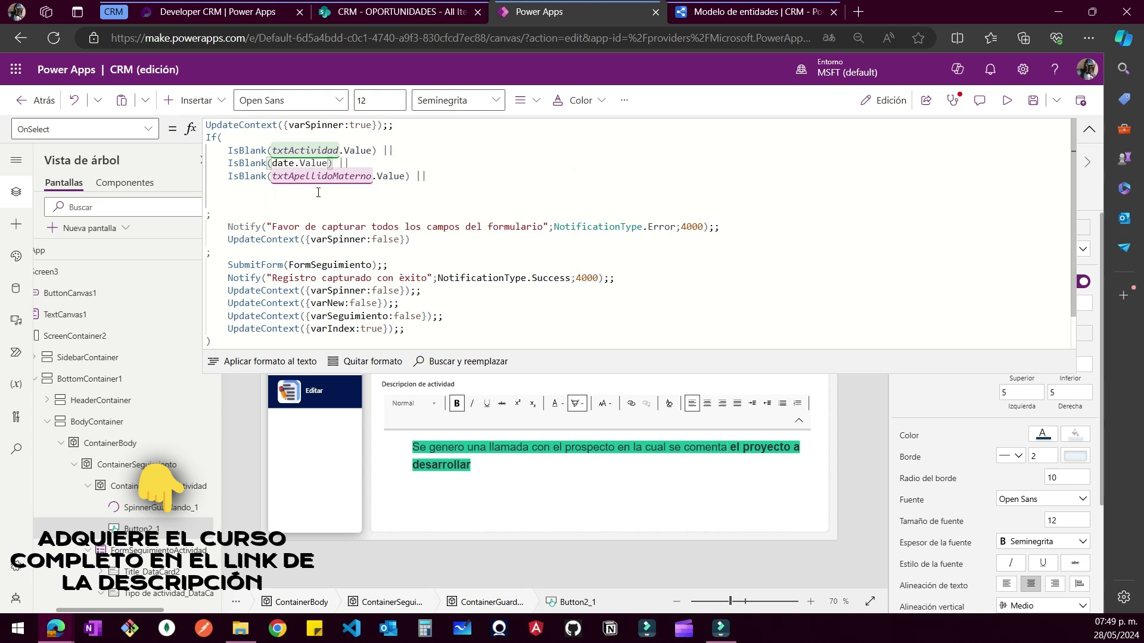
text(Ac)
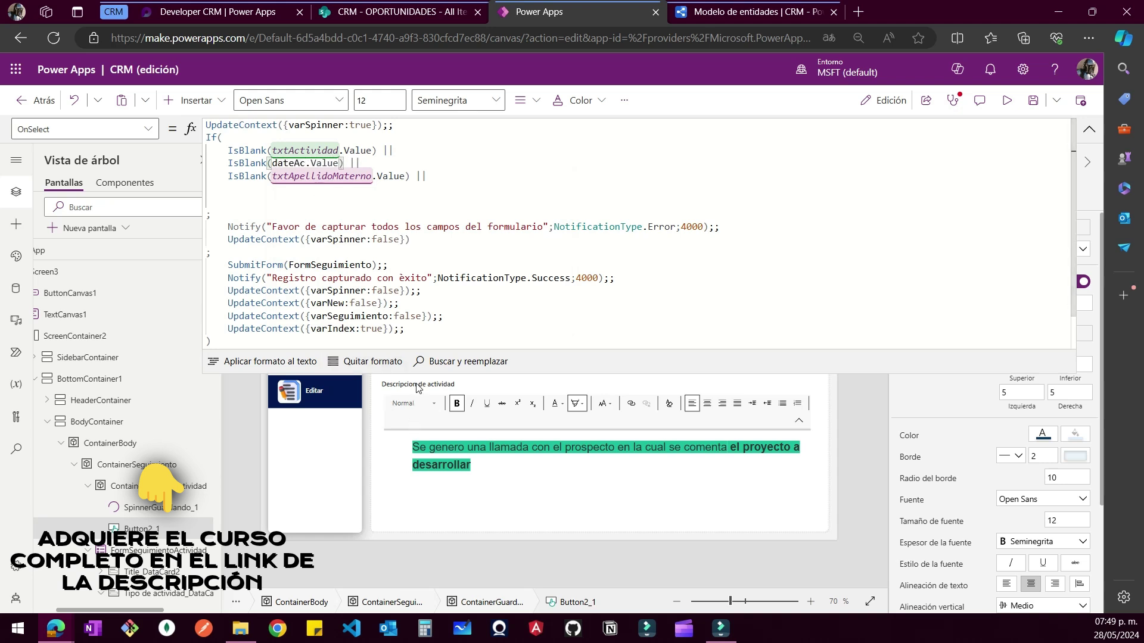
Copy the Fecha de Actividad date picker's name and put dateFechaActividad as the control in the button formula's second IsBlank check
drag(416, 372, 414, 161)
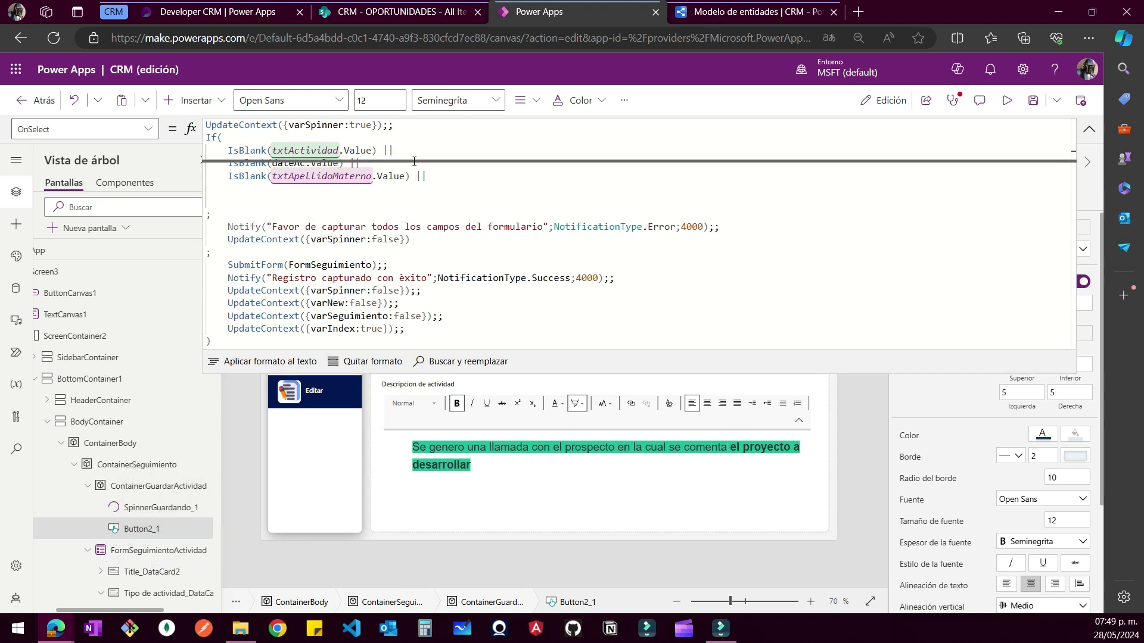
click(447, 376)
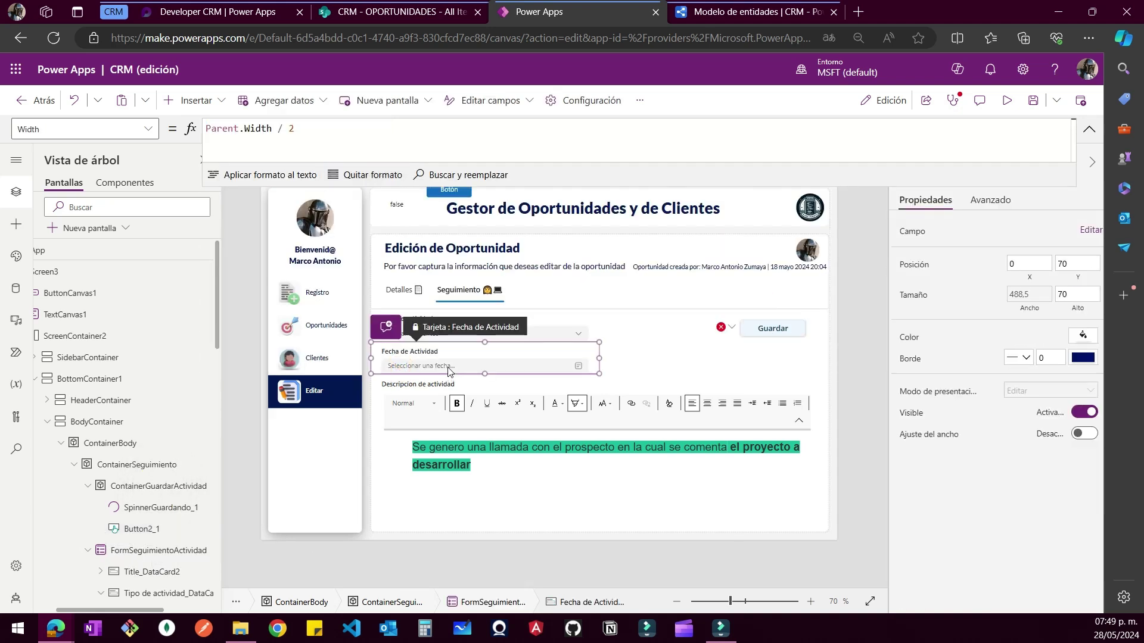
click(450, 373)
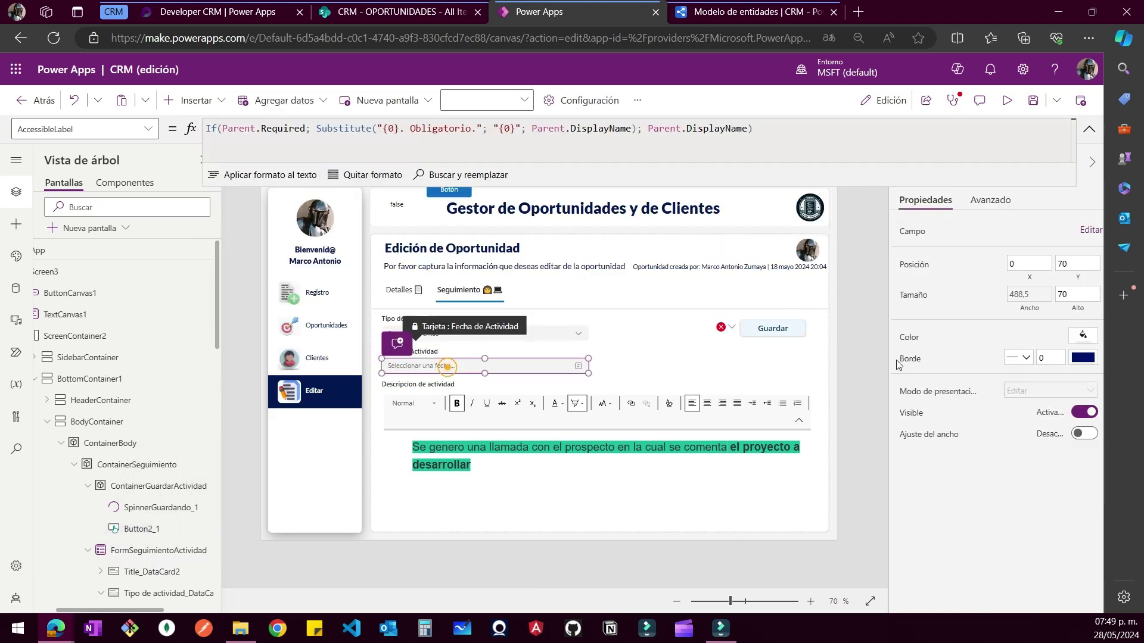
click(1089, 129)
click(913, 178)
key(ctrl+c)
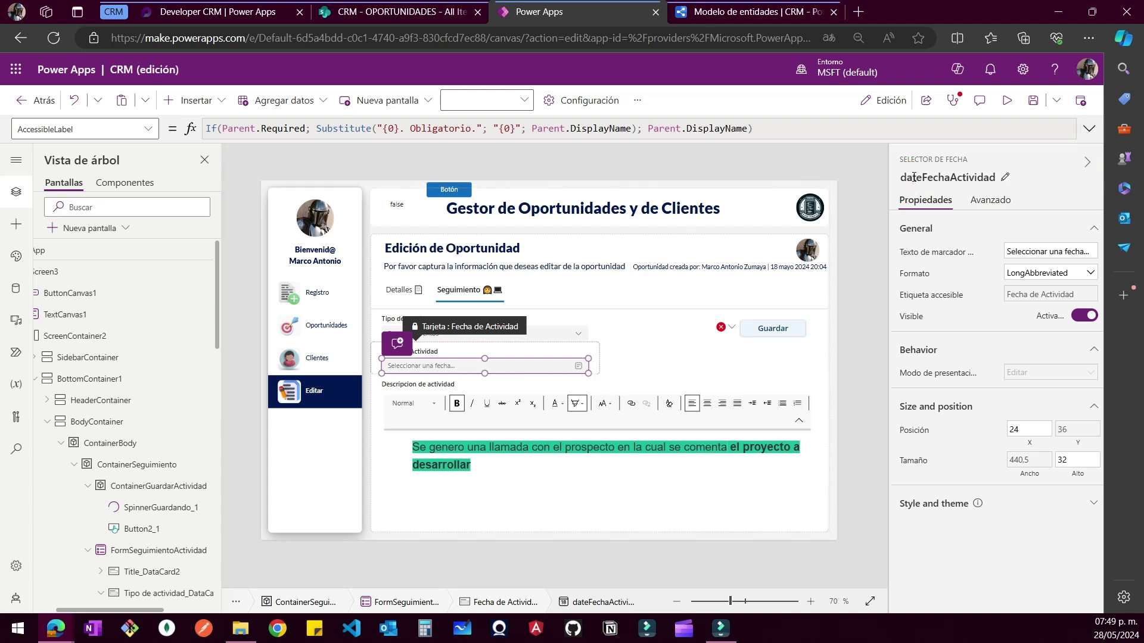
click(722, 329)
click(723, 354)
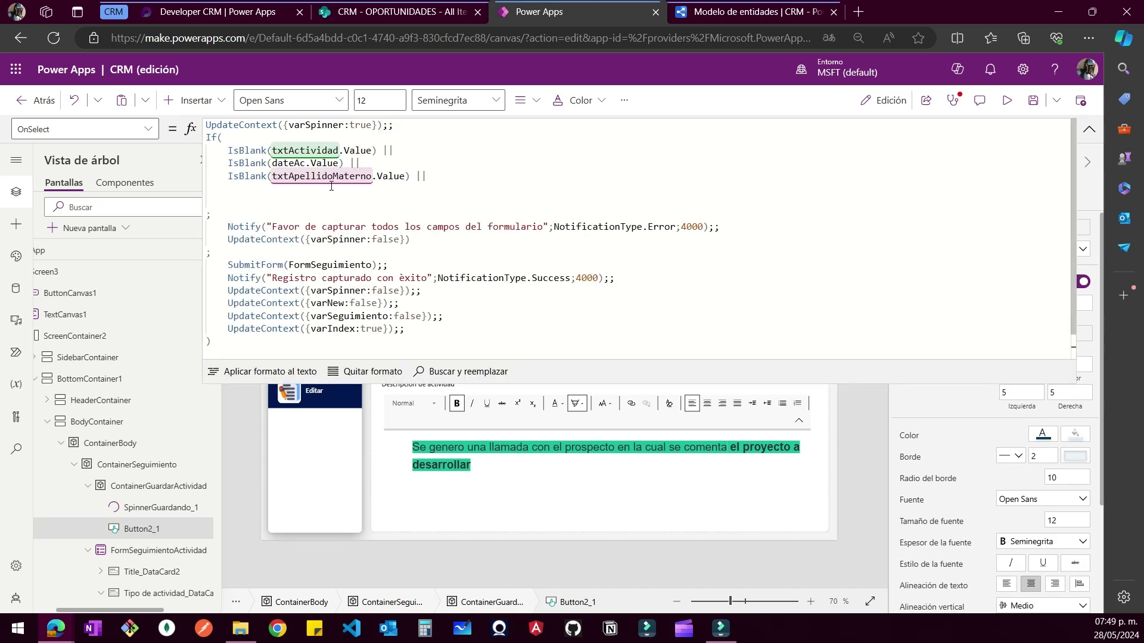
double_click(302, 163)
key(ctrl+v)
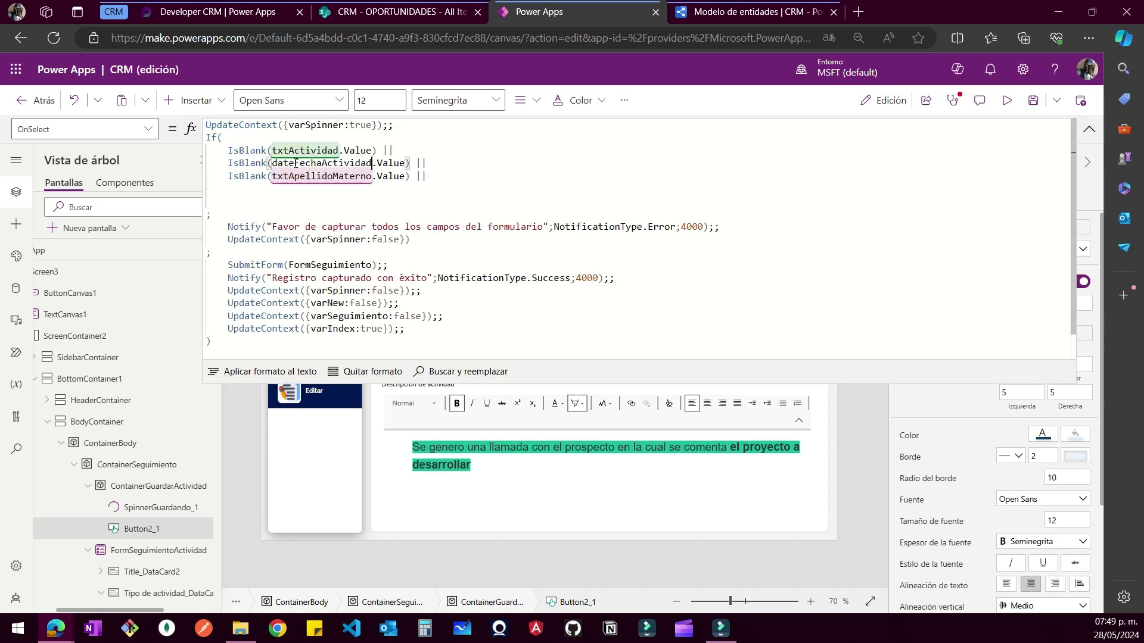
Replace the Value property of dateFechaActividad with SelectedDate in the second IsBlank check
double_click(399, 165)
key(BackSpace)
key(BackSpace)
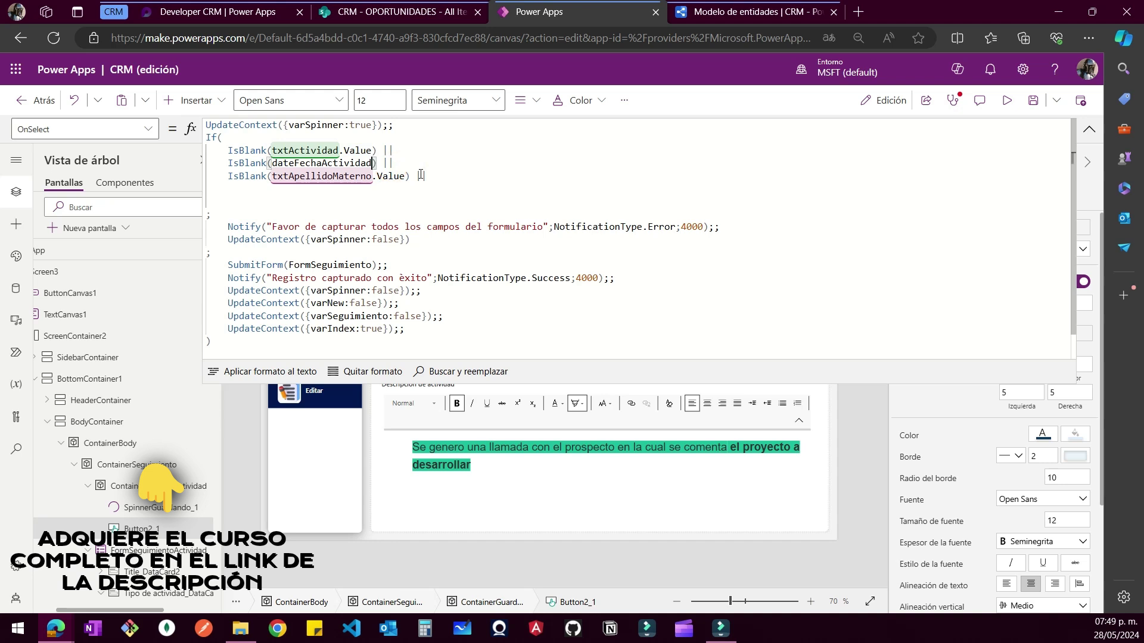
text(.)
text(Sele)
text(ct)
key(BackSpace)
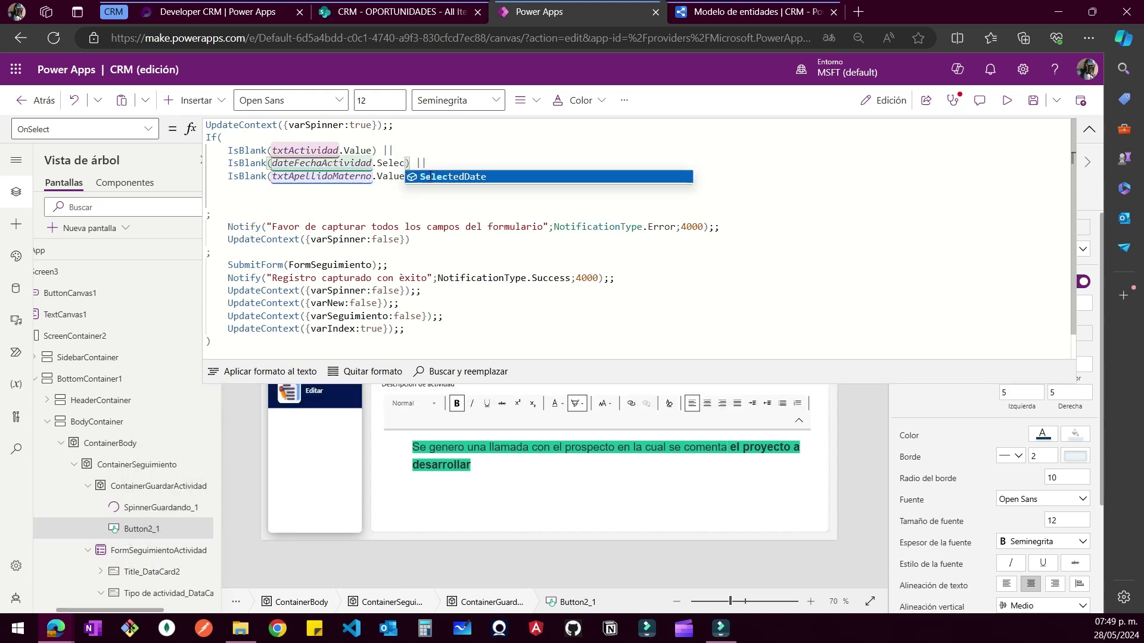
click(430, 177)
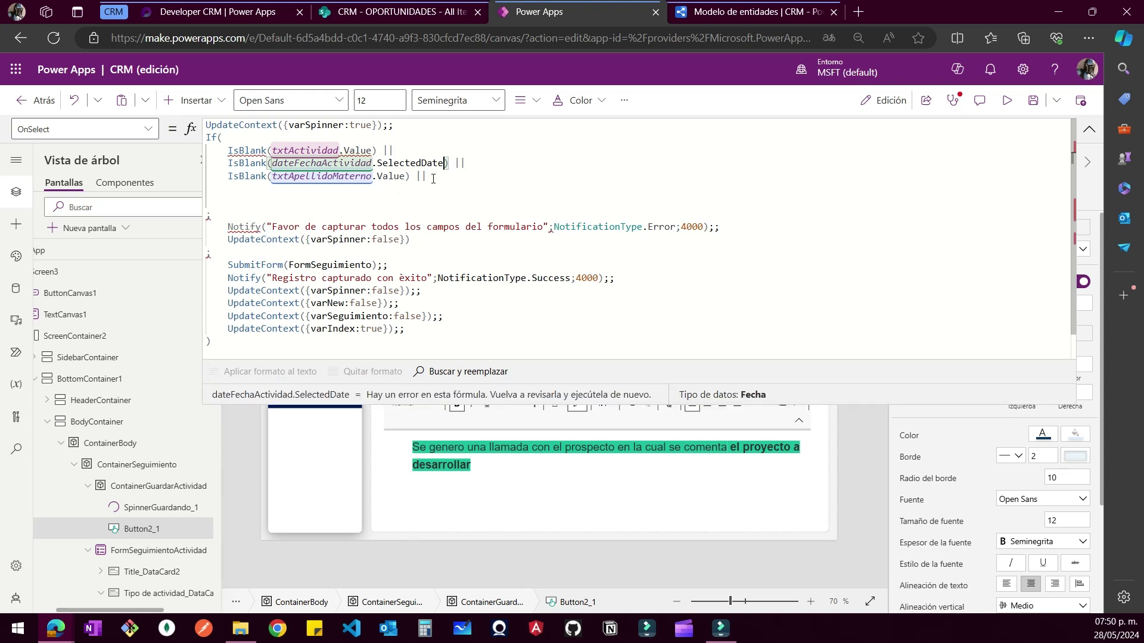
mouse_move(324, 152)
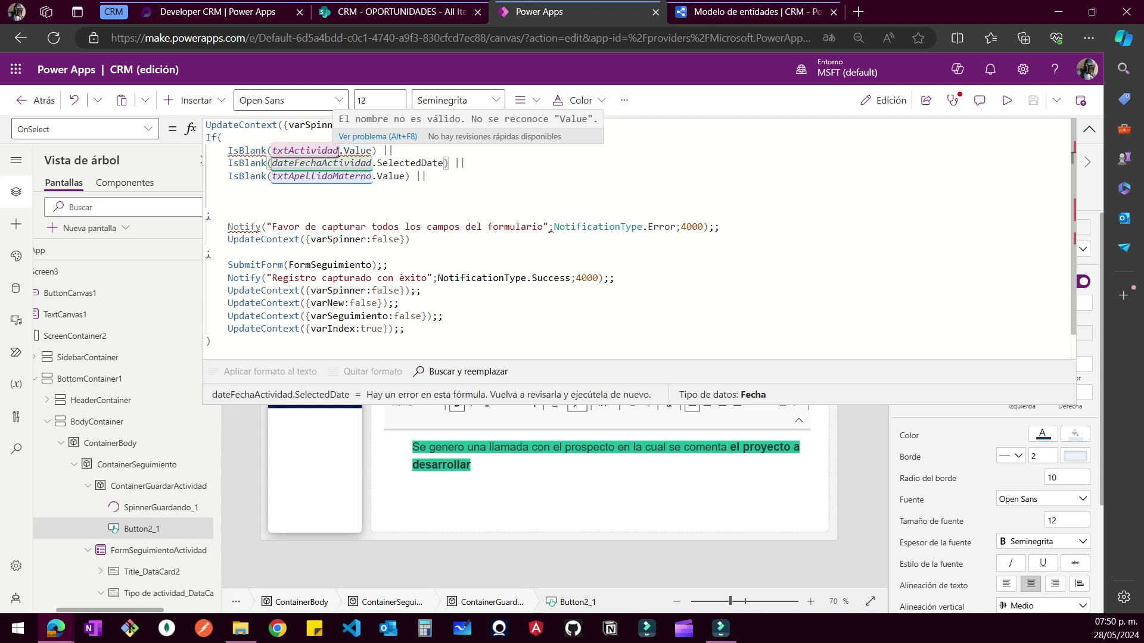
Remove the Value property after txtActividad in the first IsBlank check of the button formula
drag(338, 151, 371, 151)
key(BackSpace)
text(.)
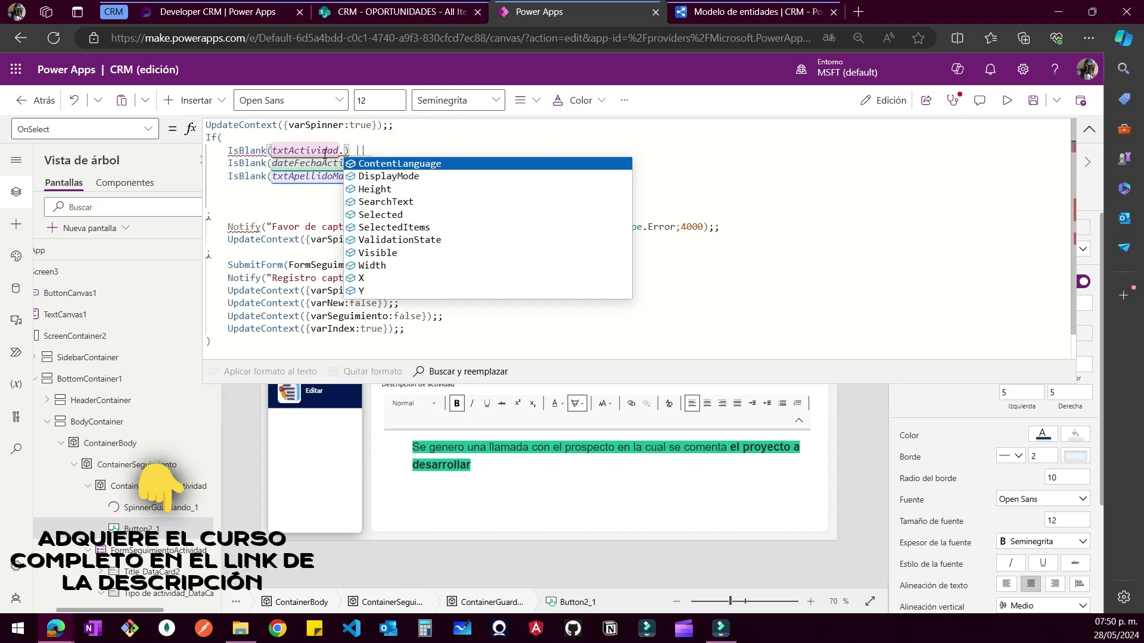
Rename the Tipo de actividad combo box from txtActividad to comboActividad
click(1089, 130)
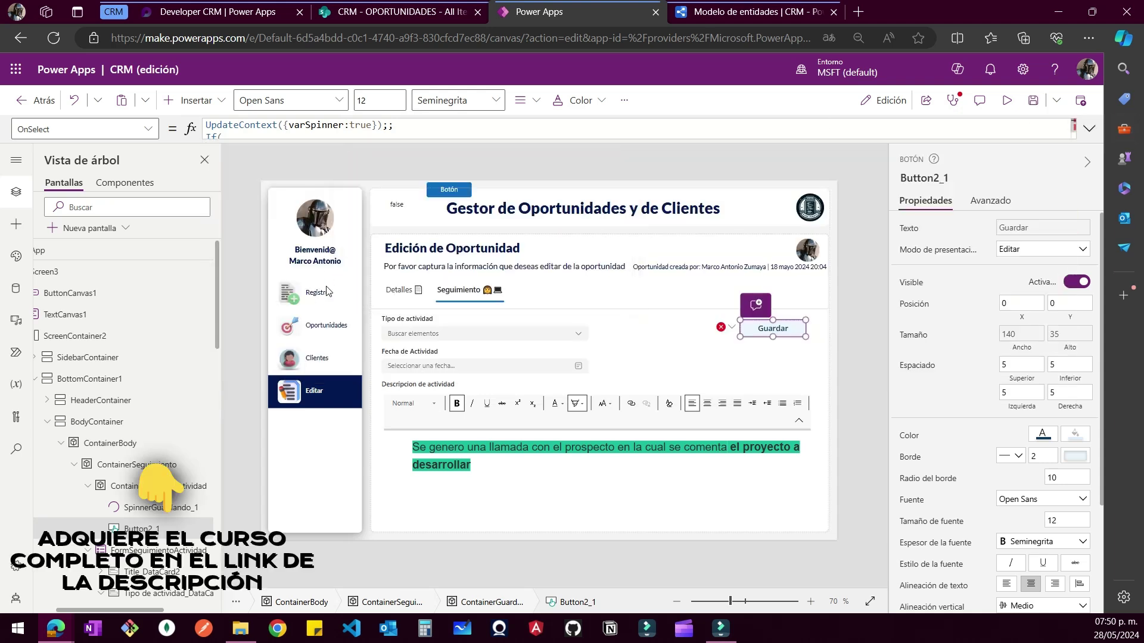
click(480, 333)
click(485, 330)
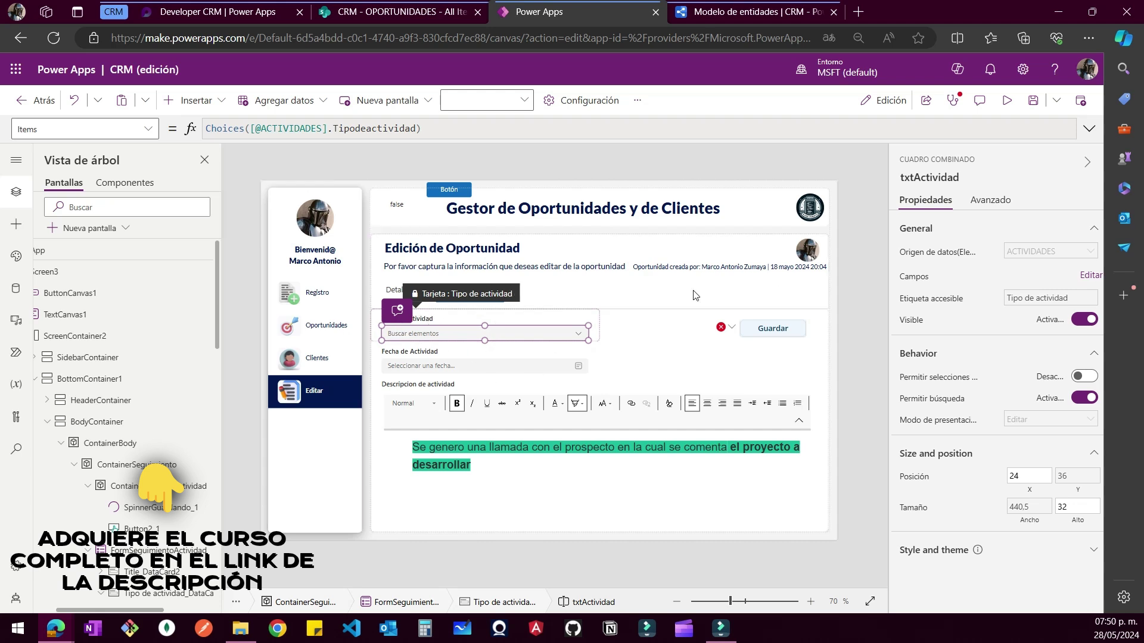
click(936, 178)
key(Left)
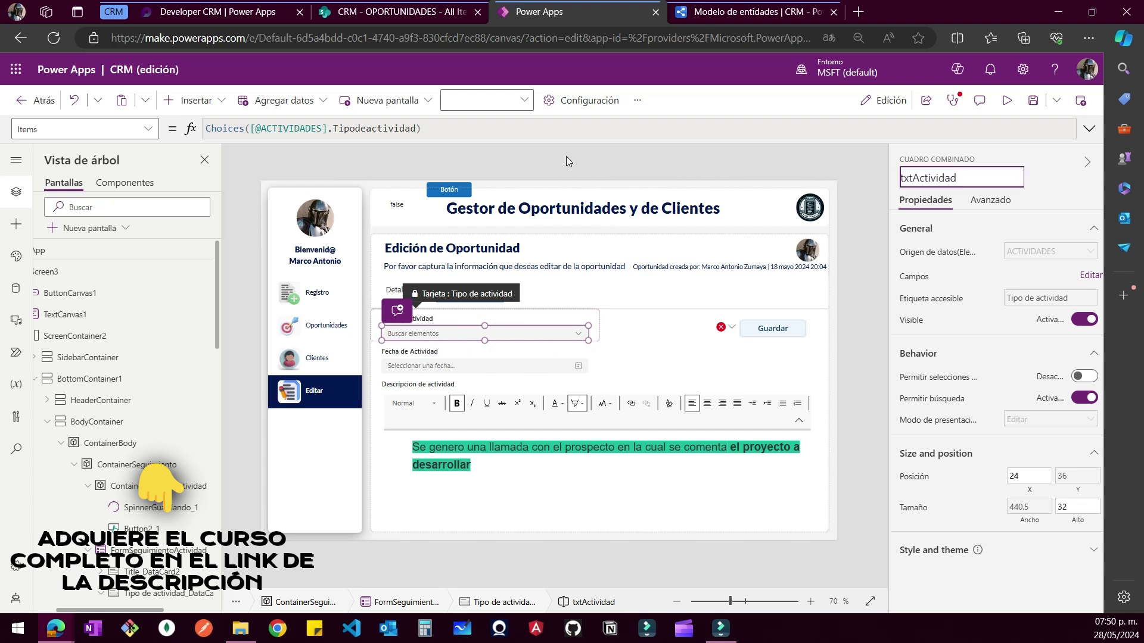
key(shift+Right)
key(shift+Right)
text(combo)
key(Return)
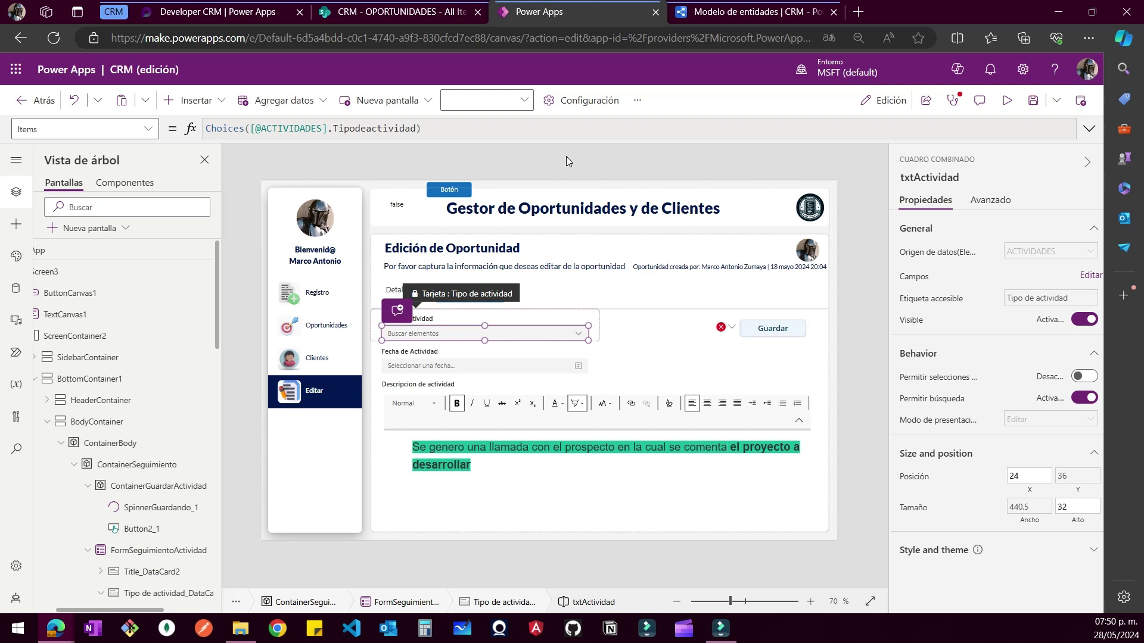
Replace txtActividad with comboActividad in the first IsBlank check of the Guardar button's OnSelect formula
click(732, 327)
click(733, 342)
click(413, 139)
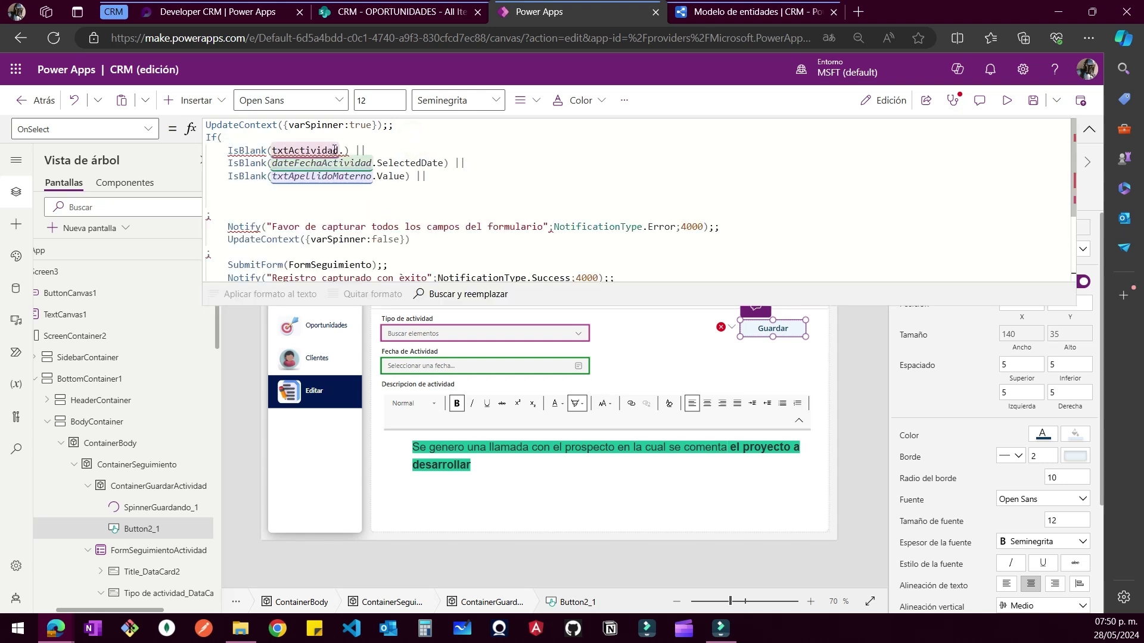
click(291, 150)
key(BackSpace)
key(BackSpace)
key(BackSpace)
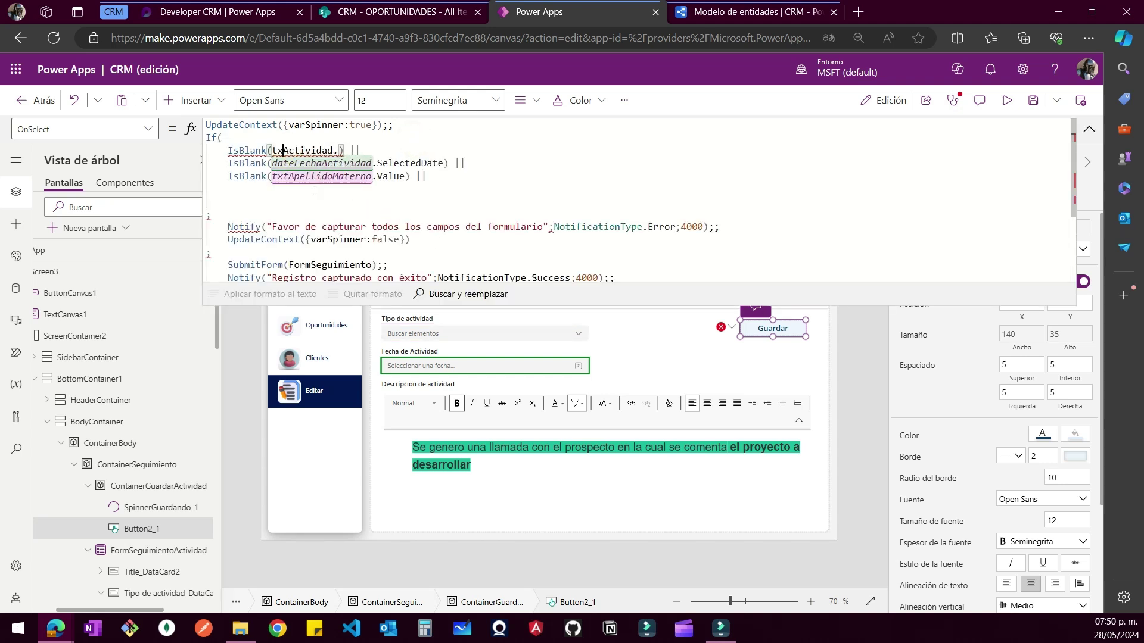
text(combo)
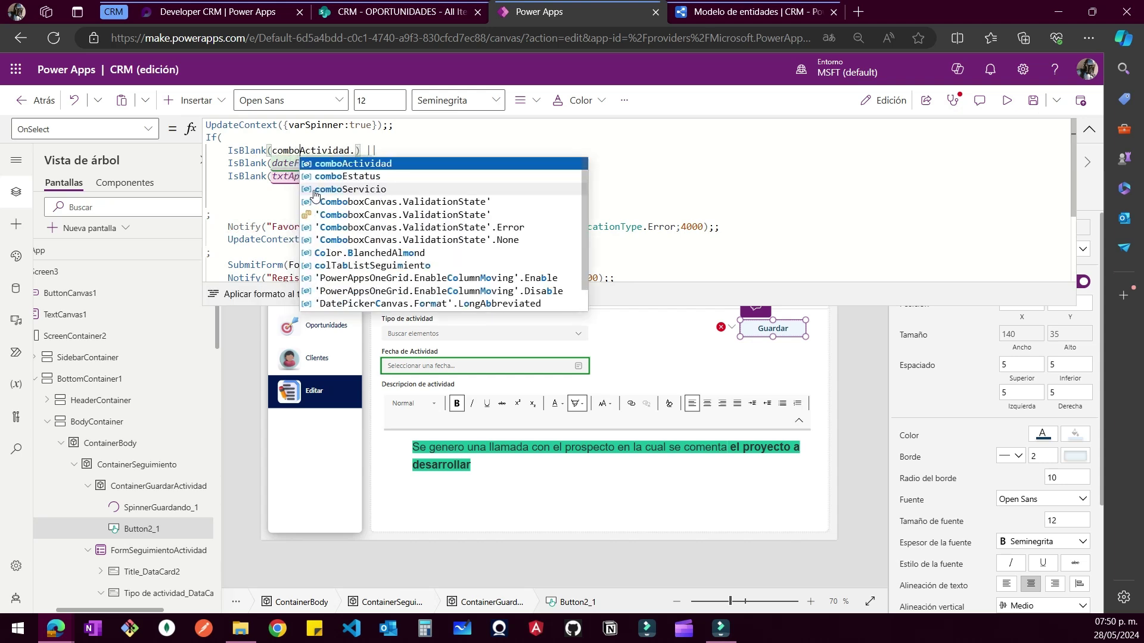
Complete the first IsBlank check so that it tests comboActividad.Selected.Value
click(357, 151)
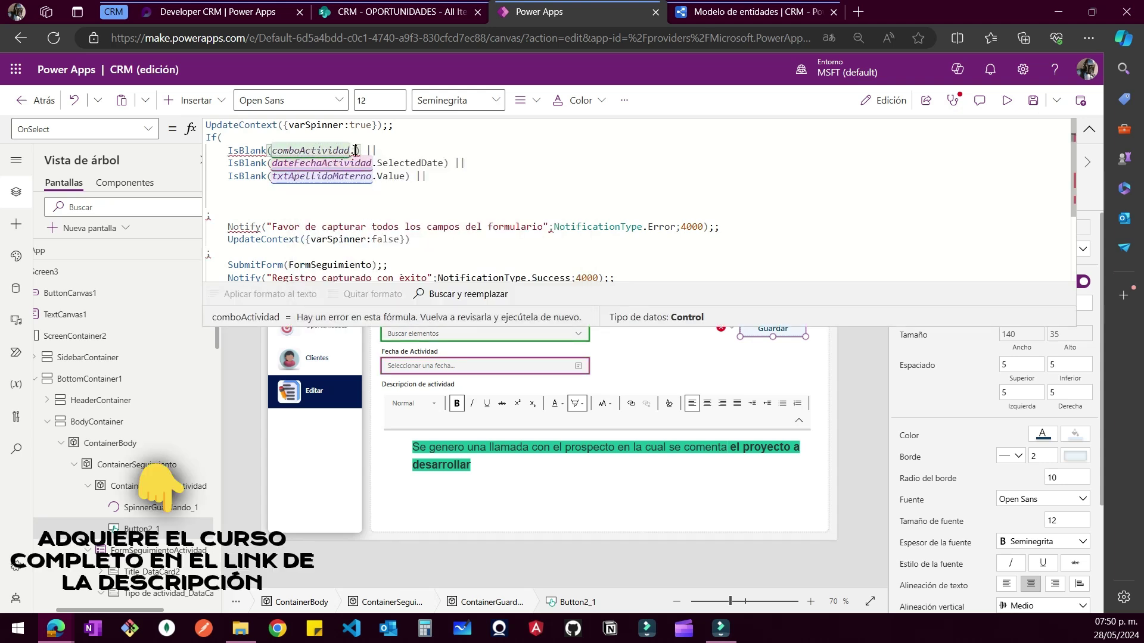
text(sele)
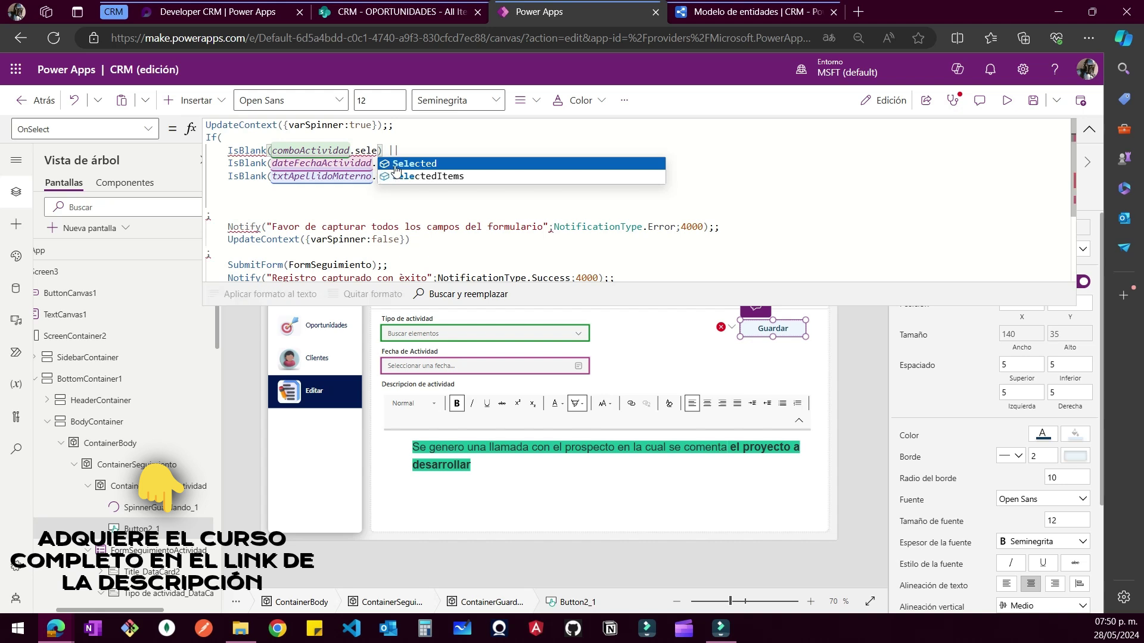
click(379, 164)
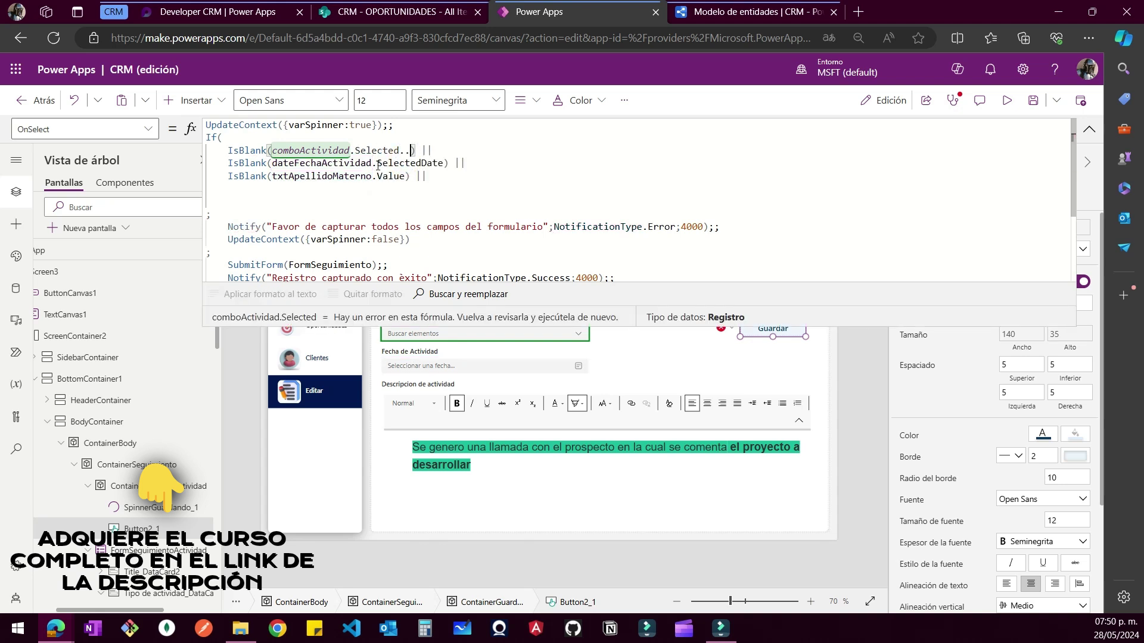
text(.)
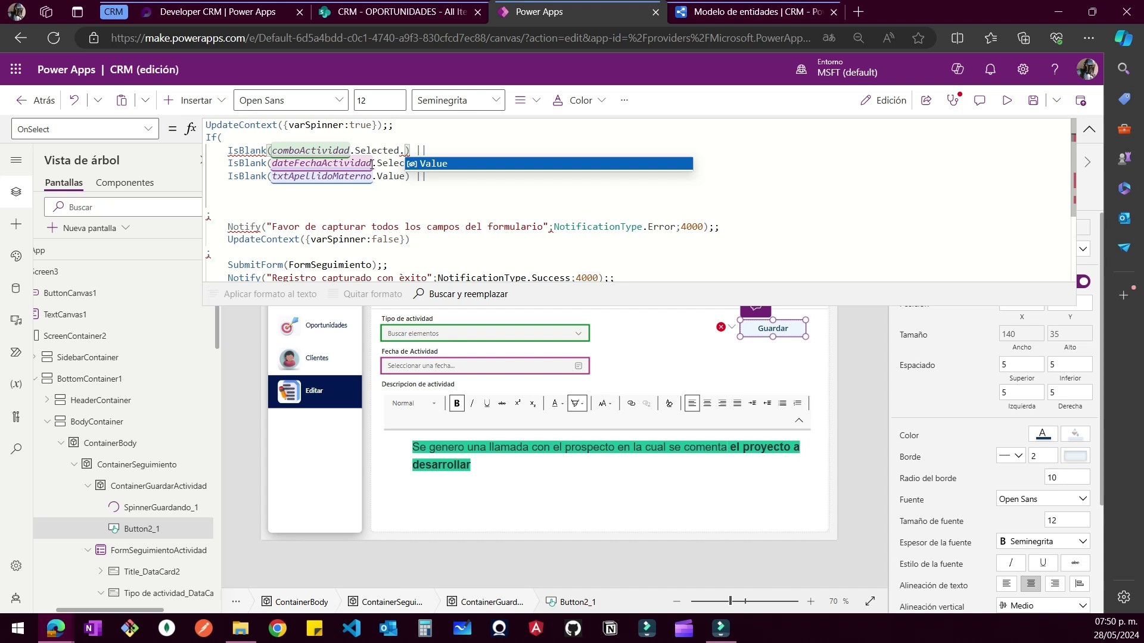
click(411, 164)
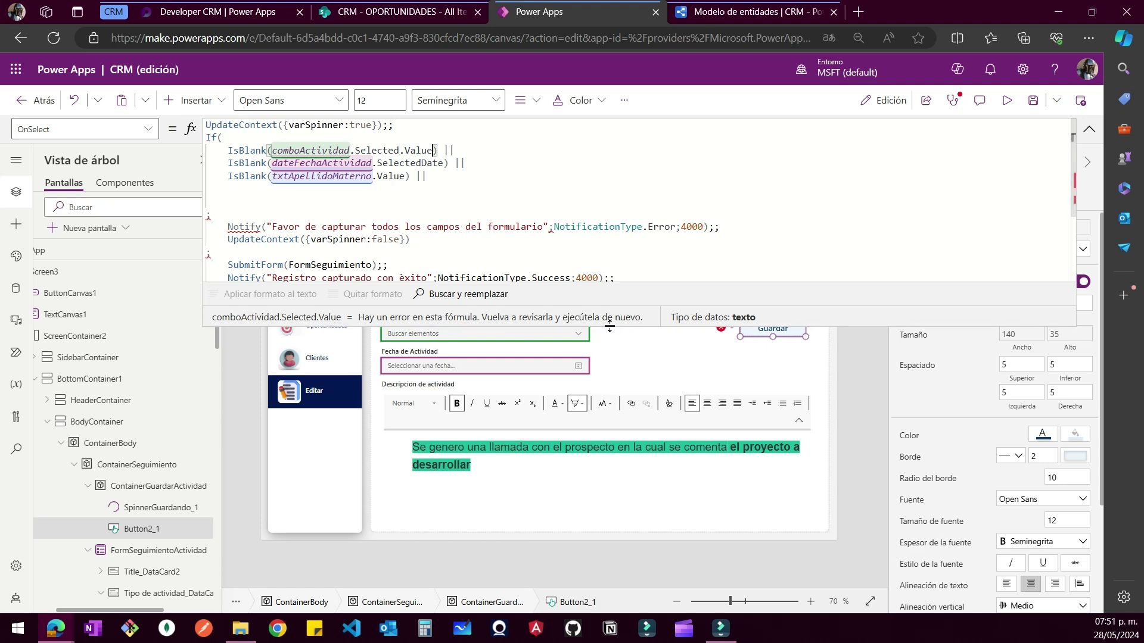
Examine the control name, Selected and Value parts of the first IsBlank check
drag(610, 327, 613, 221)
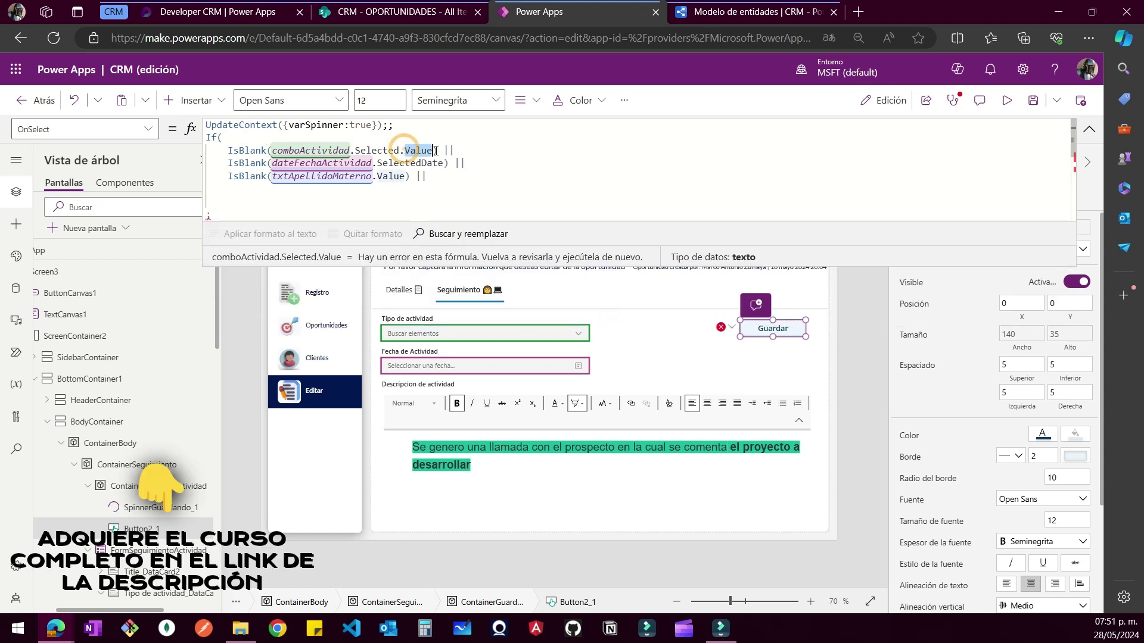
drag(355, 150, 392, 150)
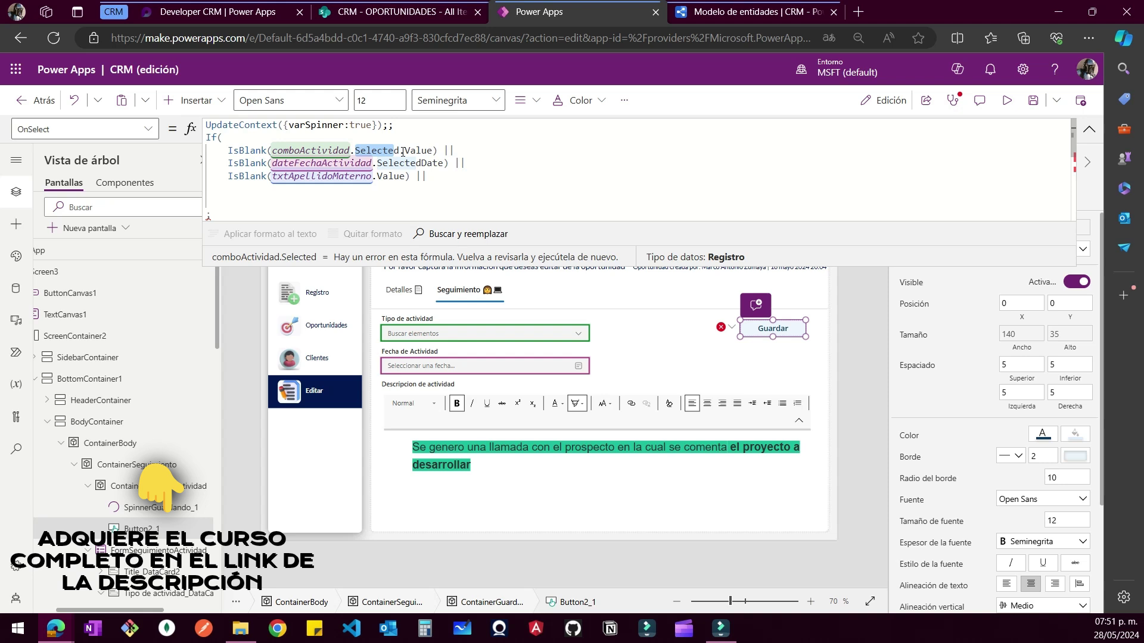
drag(400, 150, 433, 151)
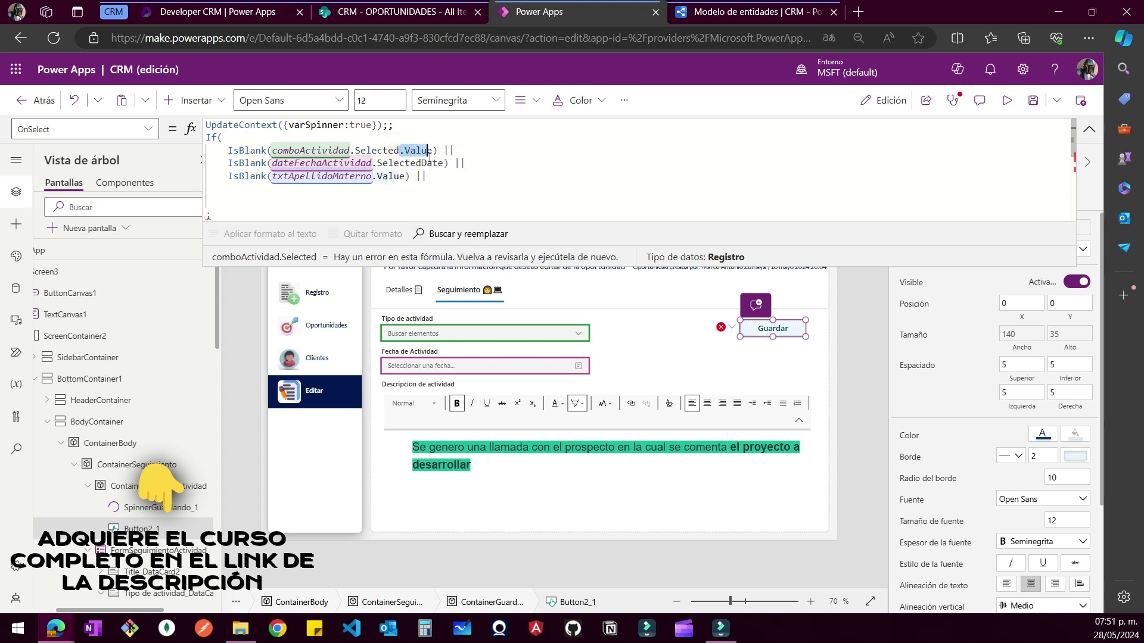
drag(351, 150, 393, 151)
drag(271, 150, 345, 150)
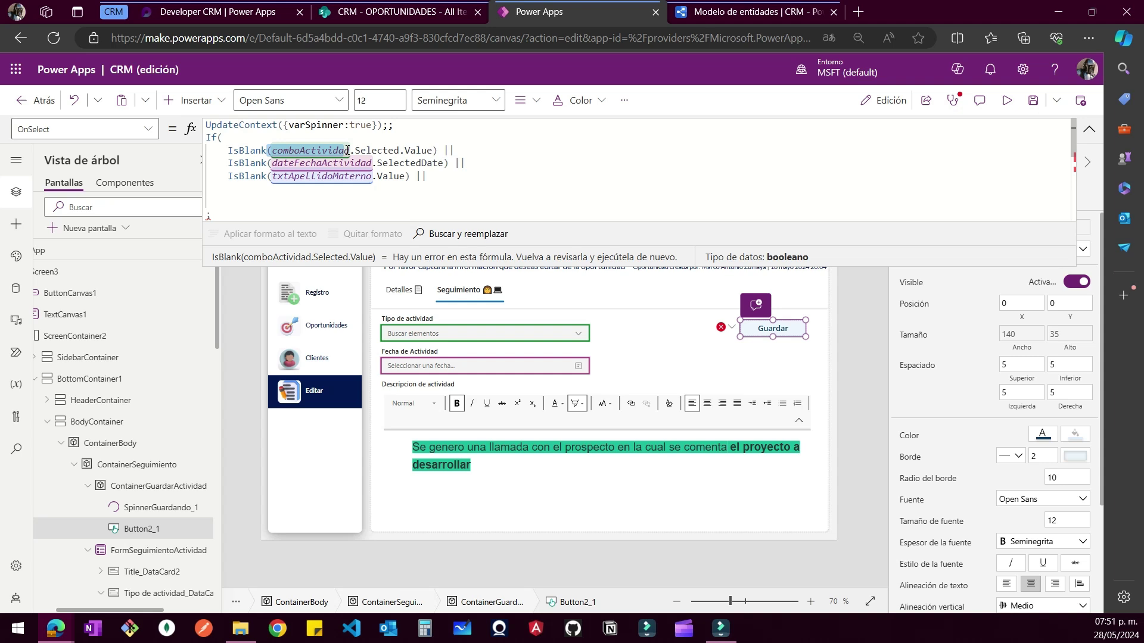
drag(399, 150, 433, 150)
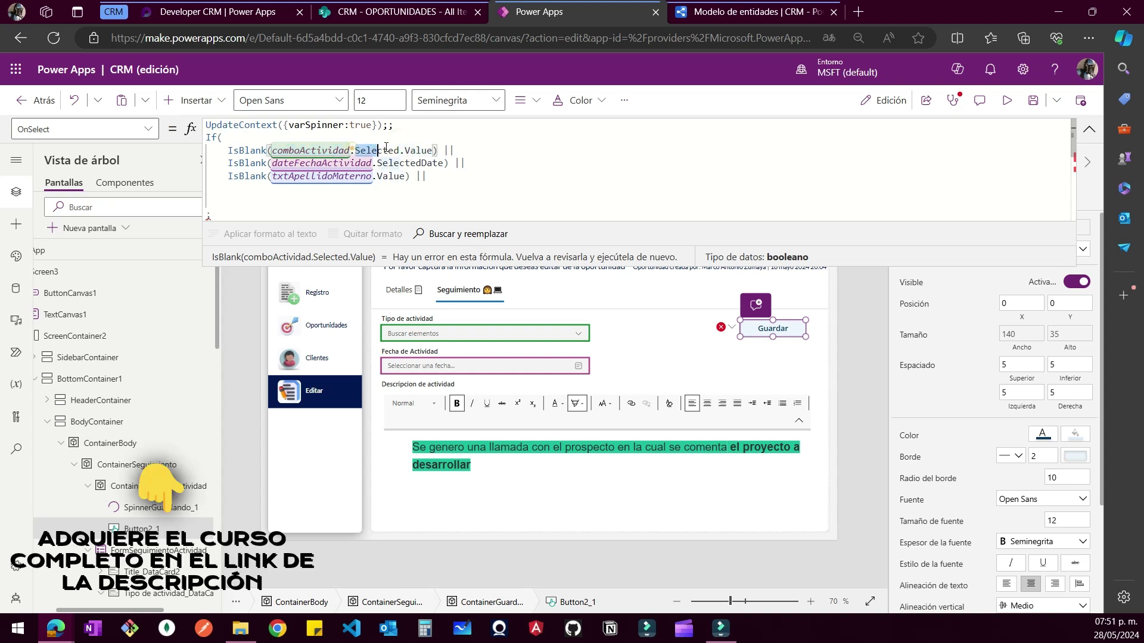
drag(272, 150, 311, 147)
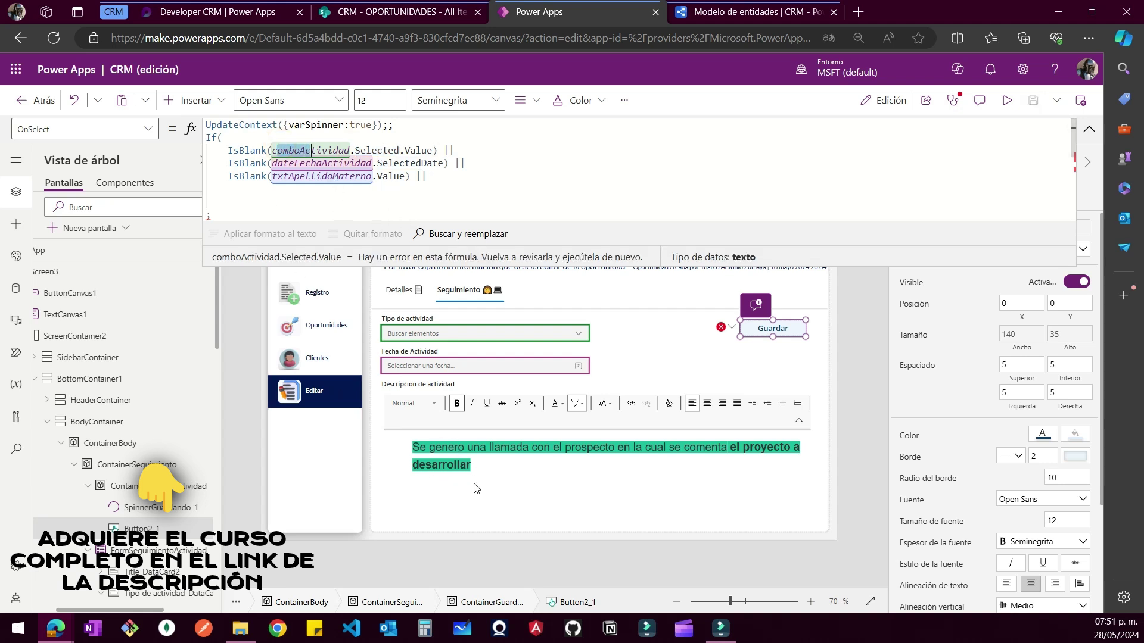
Copy the name of the Descripcion de actividad rich text editor
click(649, 440)
click(1089, 129)
click(944, 179)
key(ctrl+c)
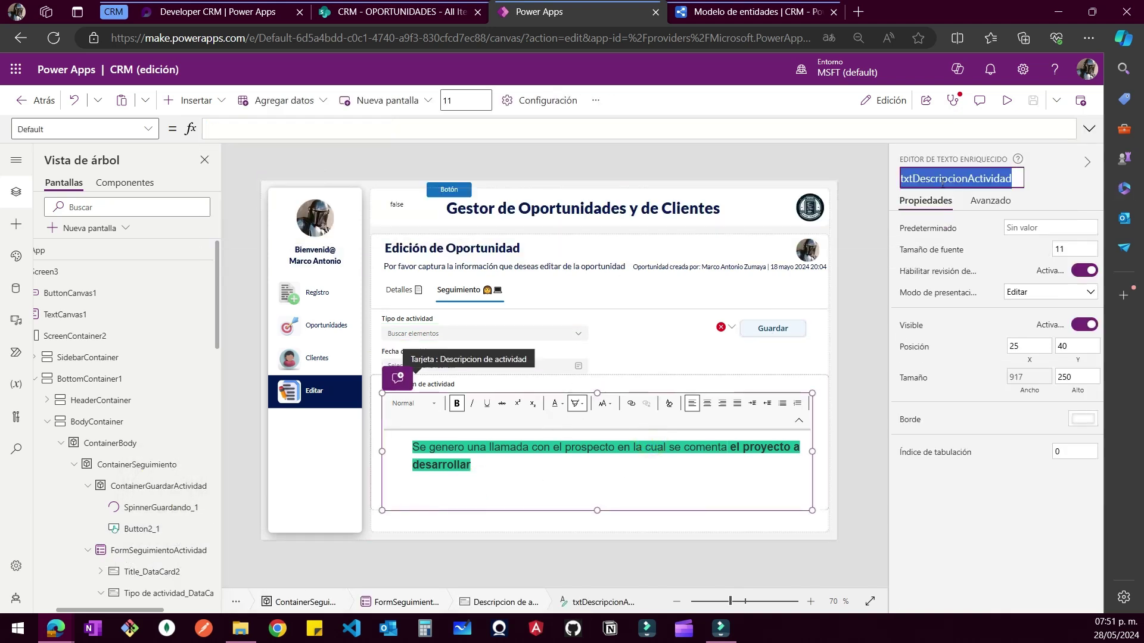
Replace txtApellidoMaterno with txtDescripcionActividad in the third IsBlank check of the Guardar button's OnSelect formula
click(726, 327)
key(Return)
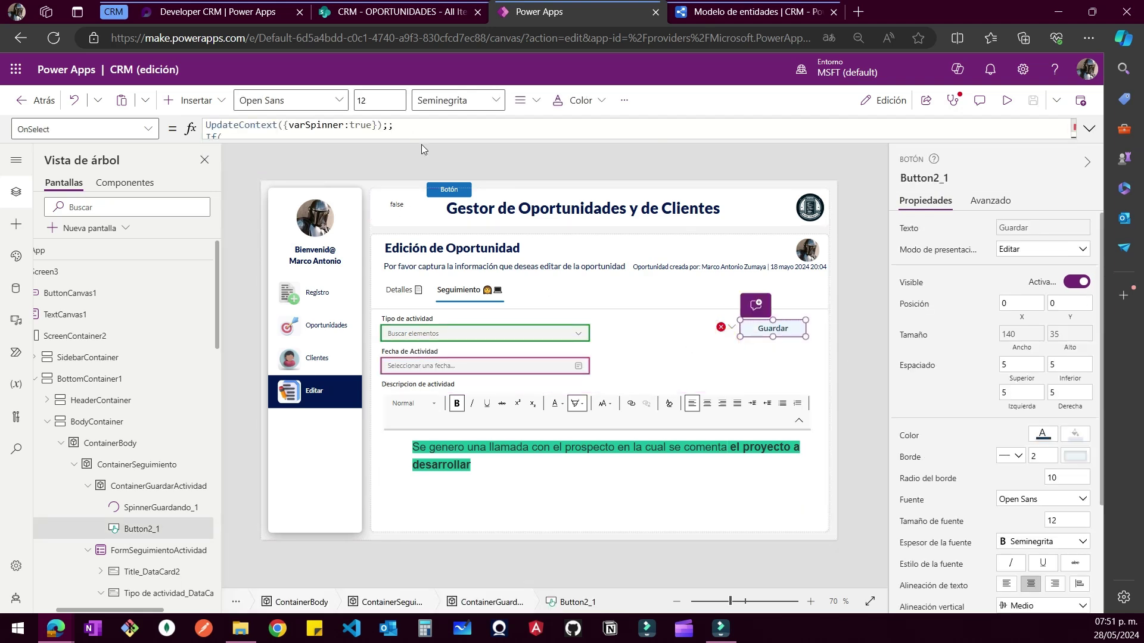
click(424, 138)
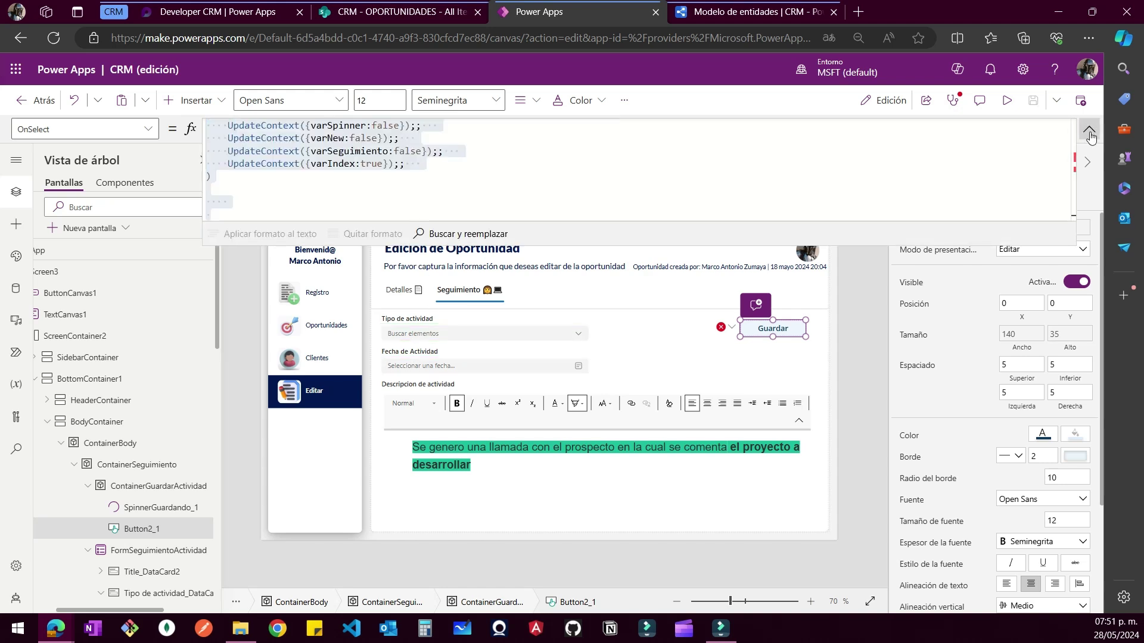
click(722, 327)
click(724, 344)
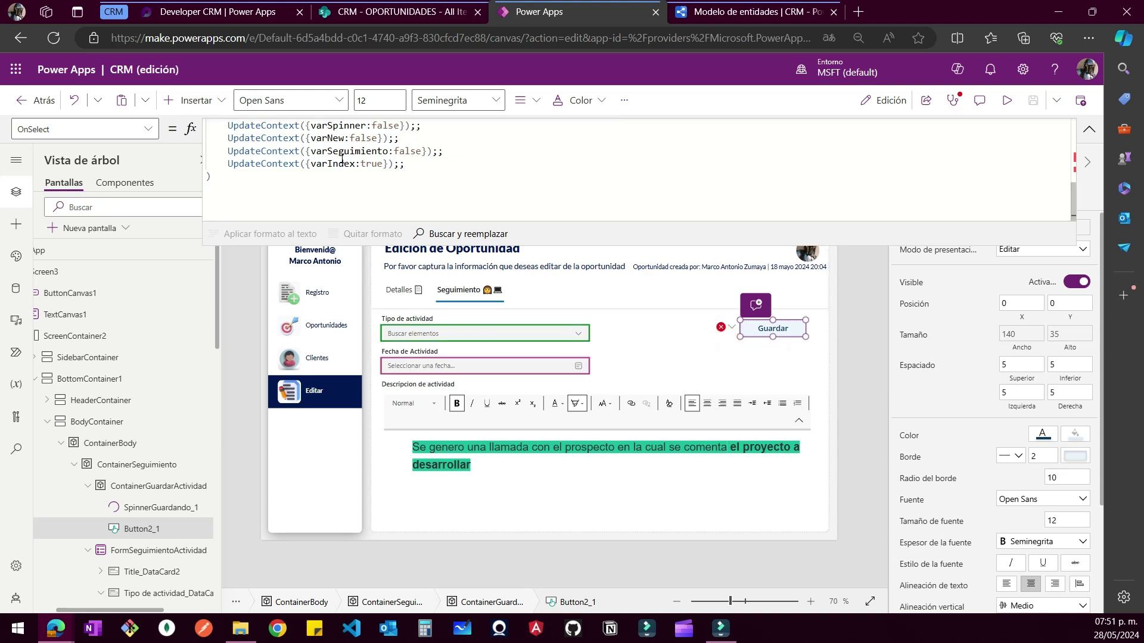
scroll(421, 177, up, 5)
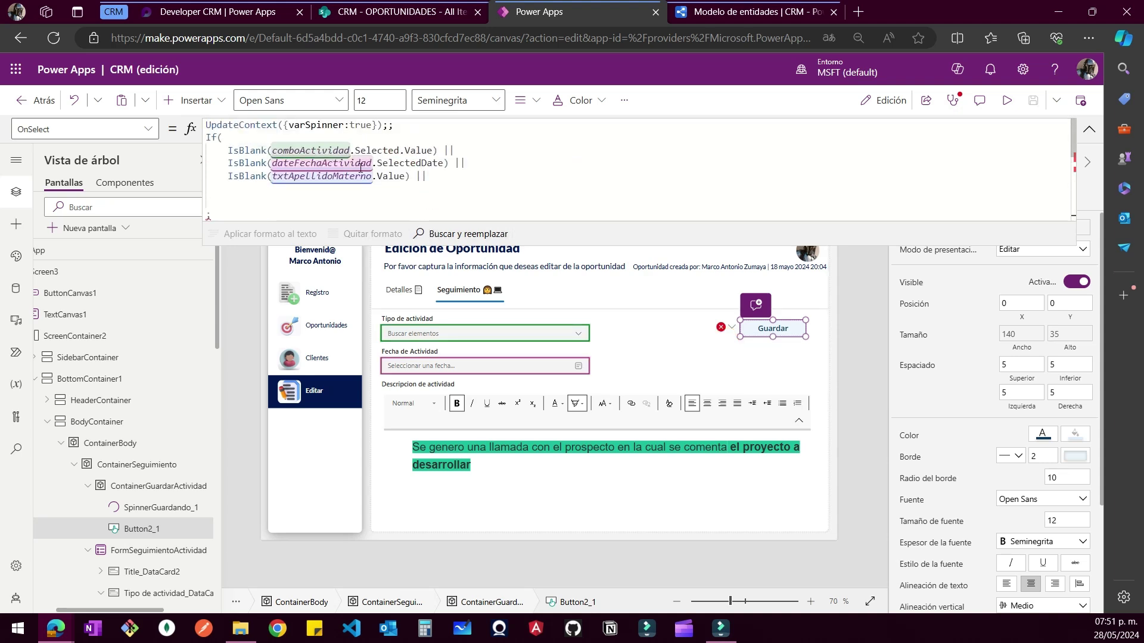
double_click(326, 176)
key(ctrl+v)
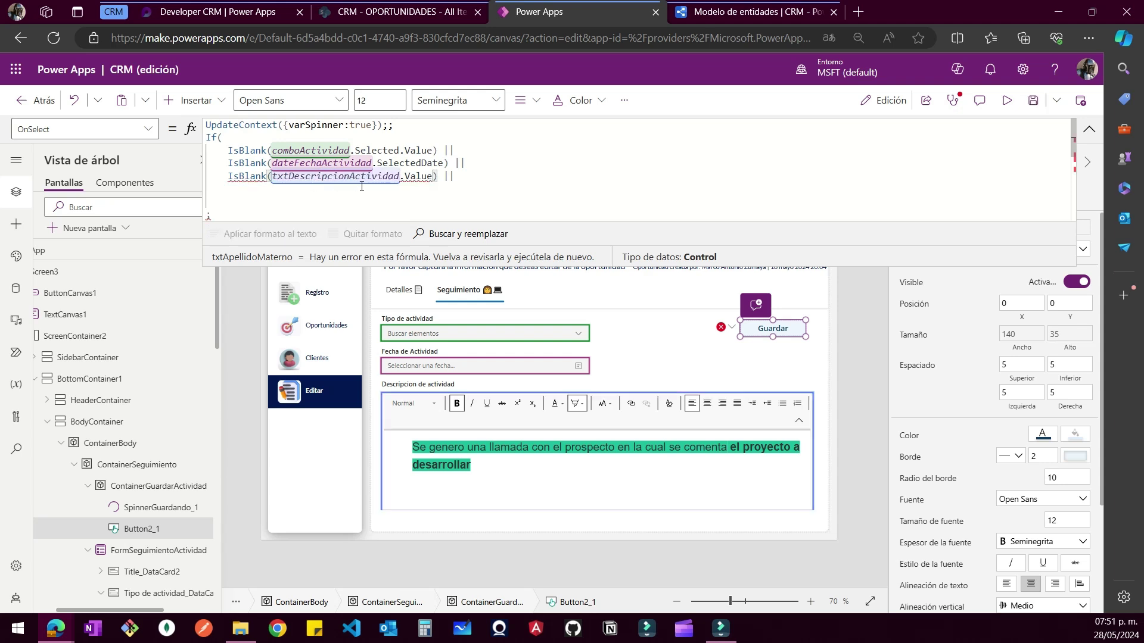
Replace the Value property of txtDescripcionActividad with HtmlText in the third IsBlank check
key(BackSpace)
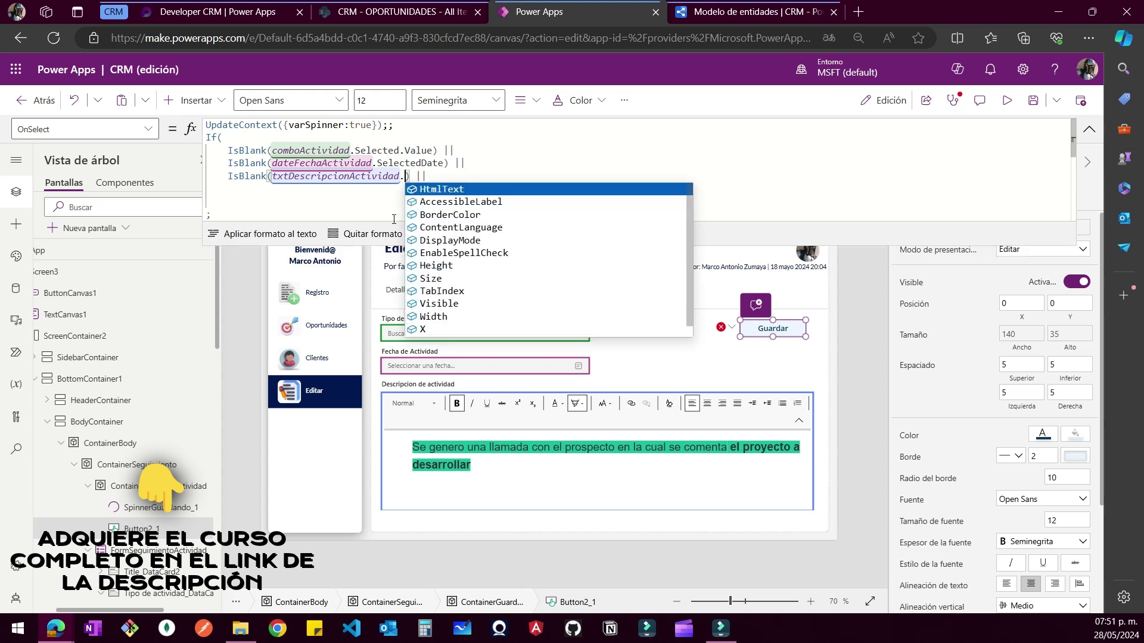
click(454, 202)
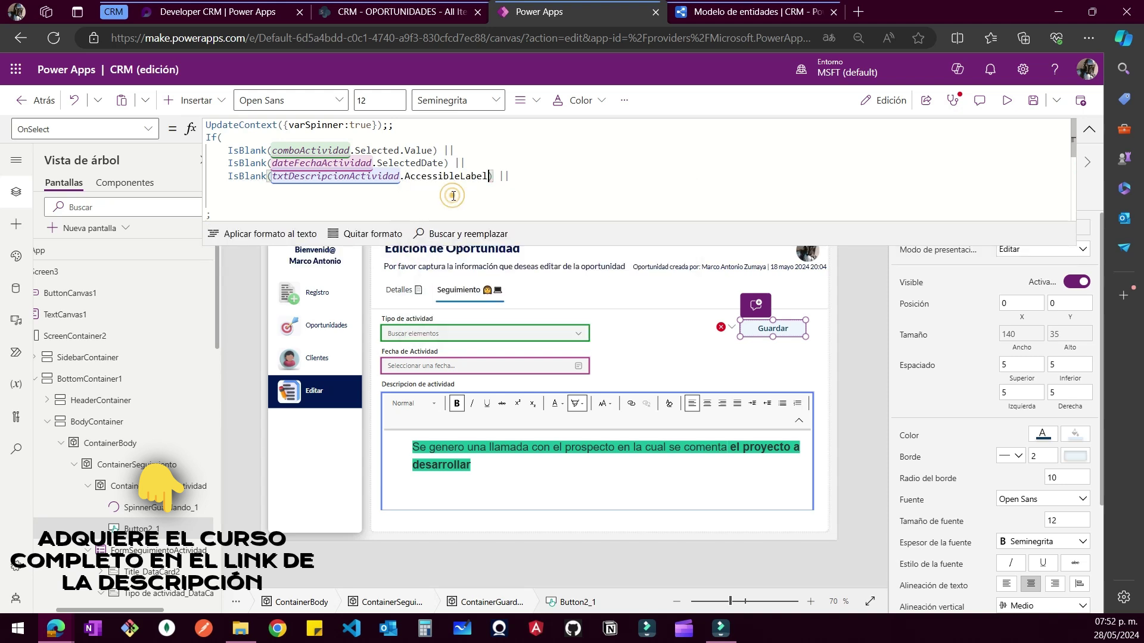
double_click(403, 176)
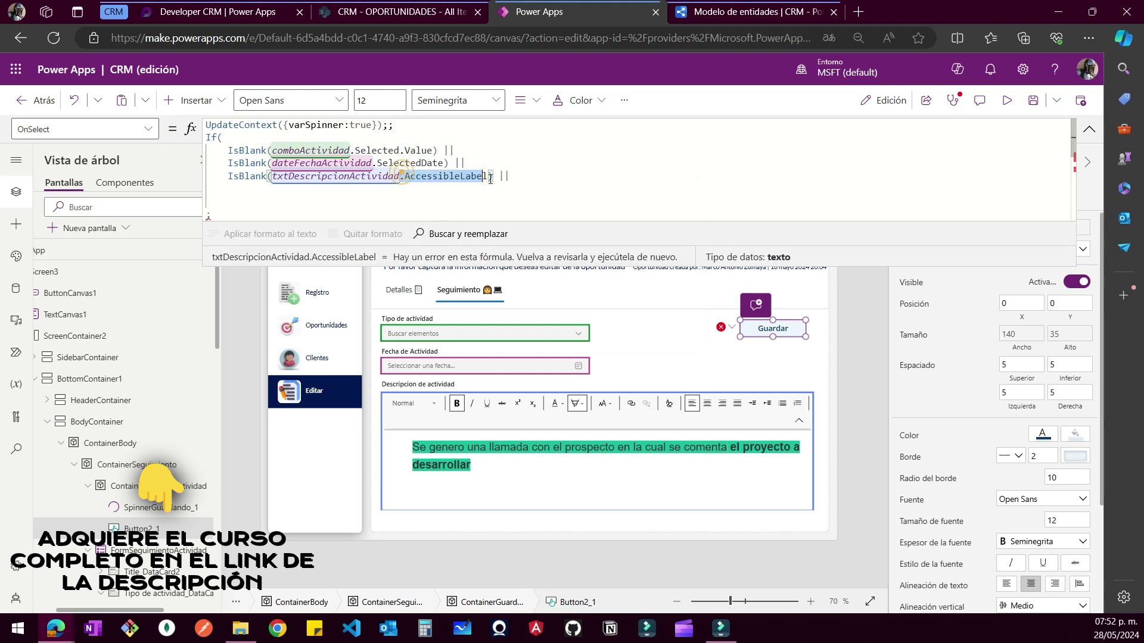
key(BackSpace)
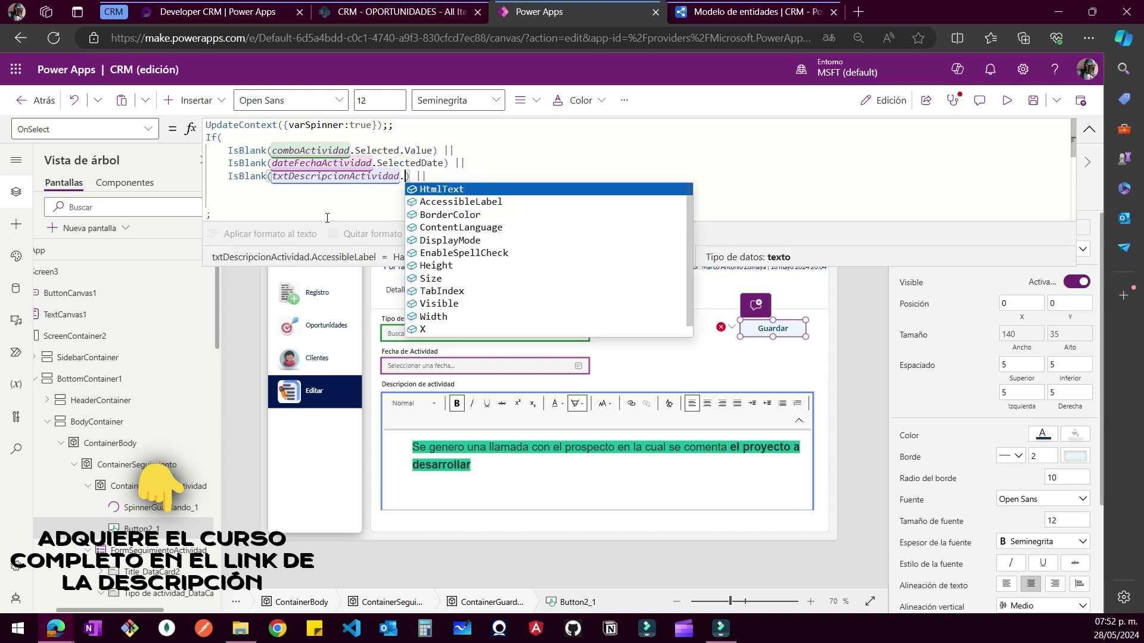
click(424, 185)
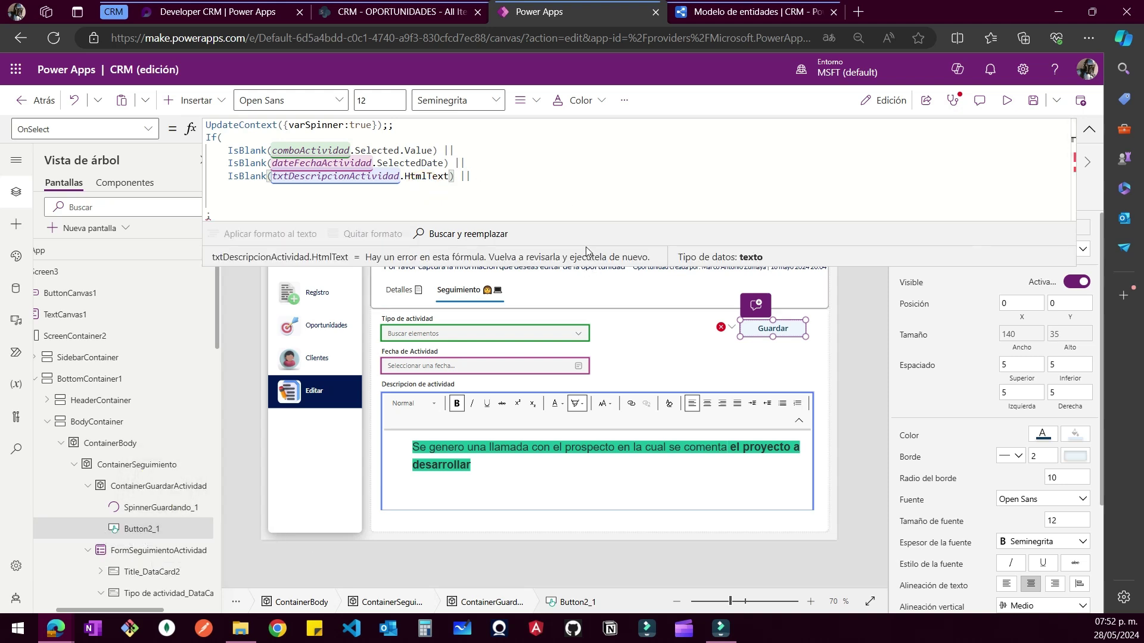
Delete the trailing || operator after the third IsBlank check and one of the blank lines below it
double_click(465, 176)
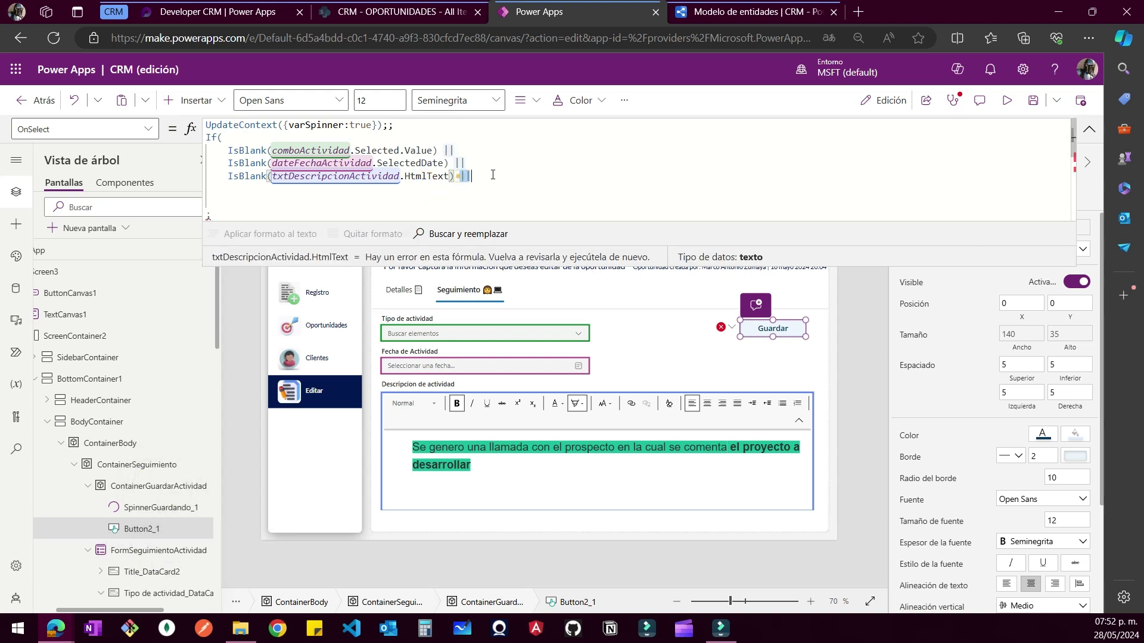
key(BackSpace)
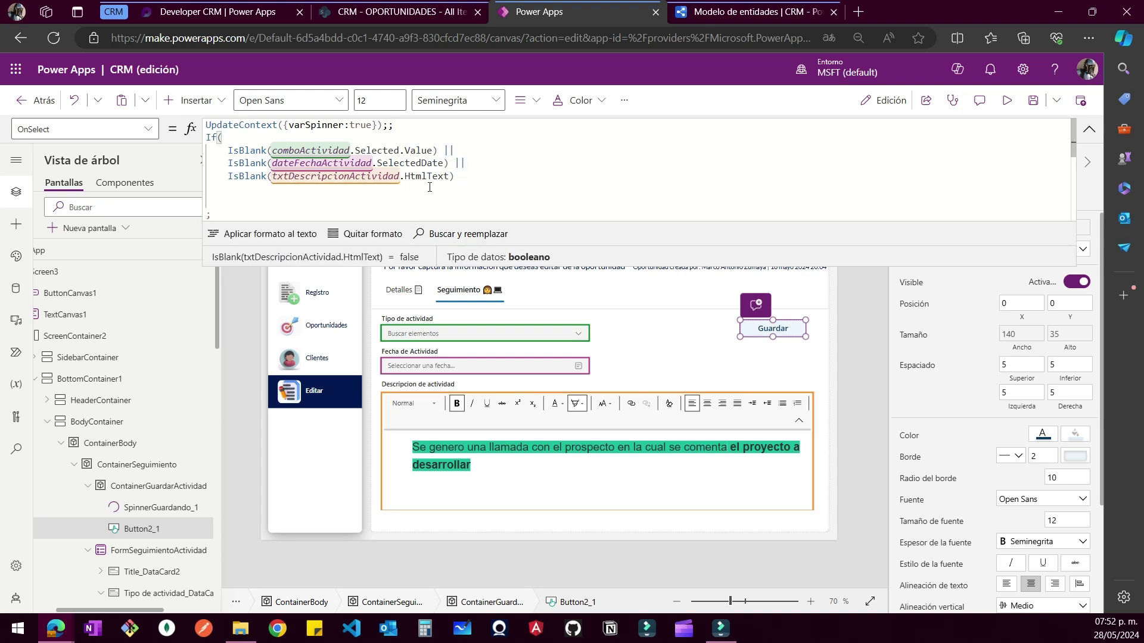
click(228, 202)
key(BackSpace)
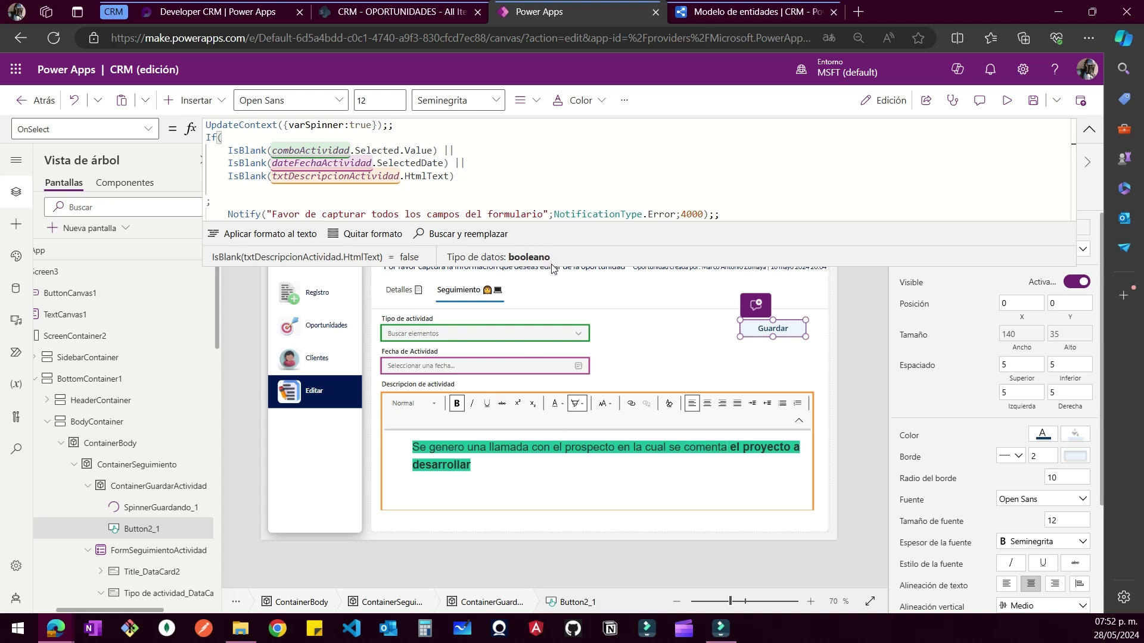
Examine the error notification text in the If branch for empty fields
drag(553, 268, 553, 340)
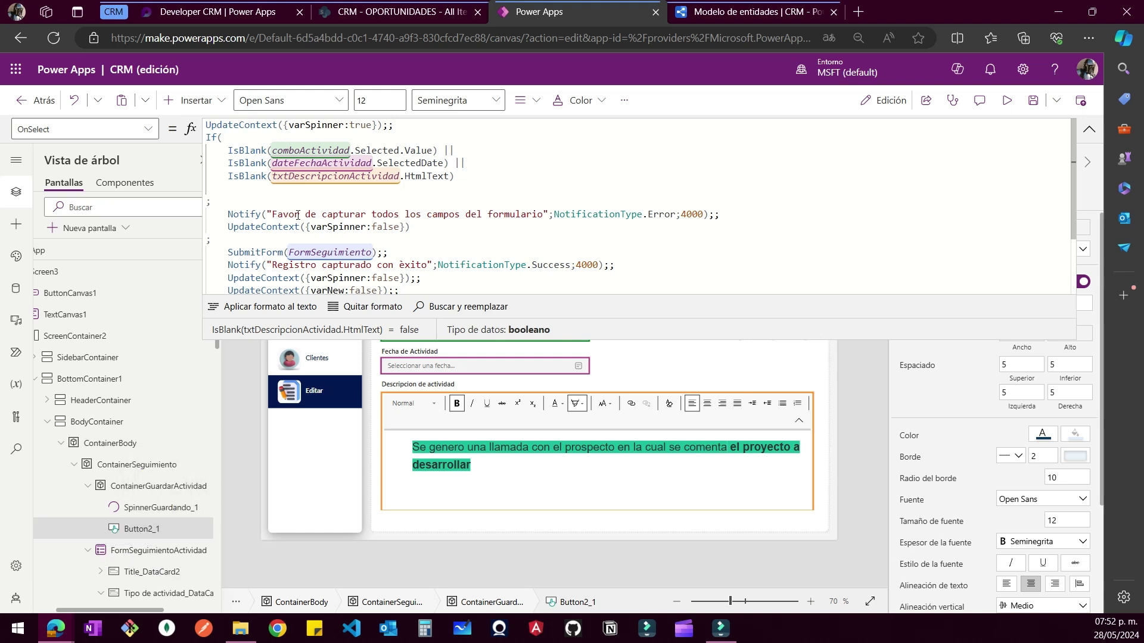
drag(273, 214, 543, 214)
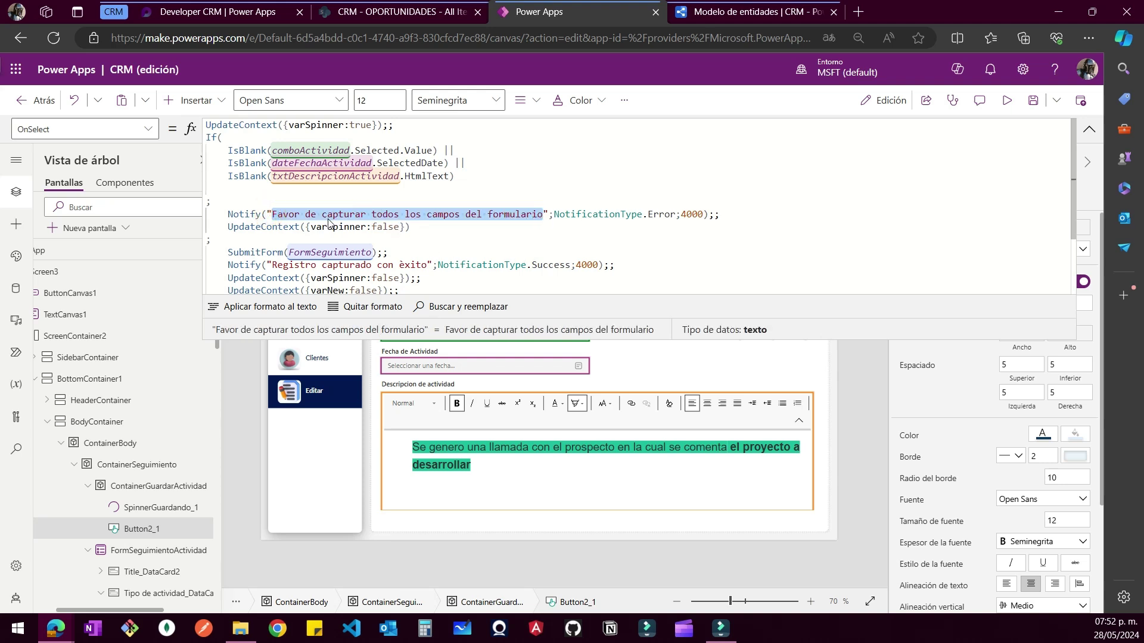
Examine the spinner reset and the save branch below it in the Guardar button's OnSelect formula
drag(498, 265, 489, 219)
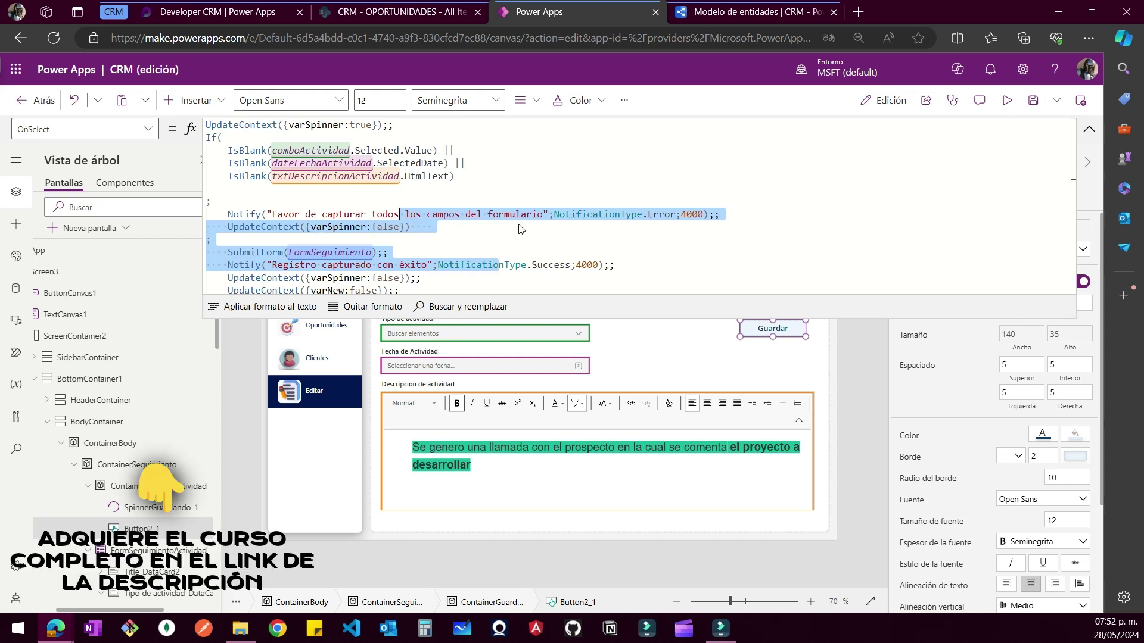
click(567, 229)
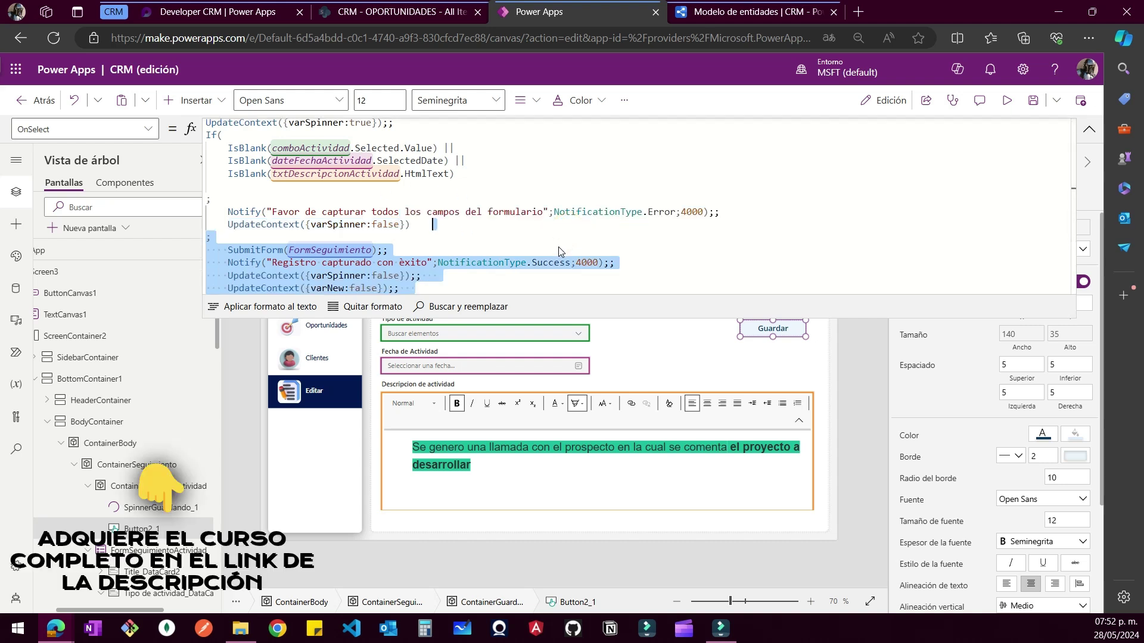
scroll(559, 247, down, 1)
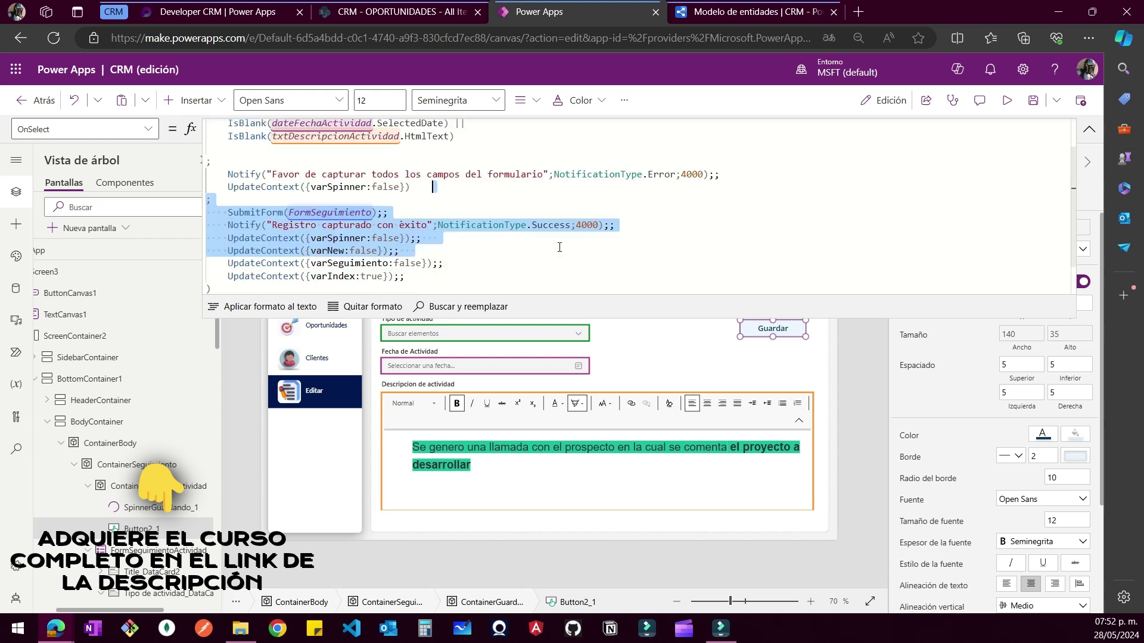
click(444, 191)
key(shift+Home)
key(shift+Home)
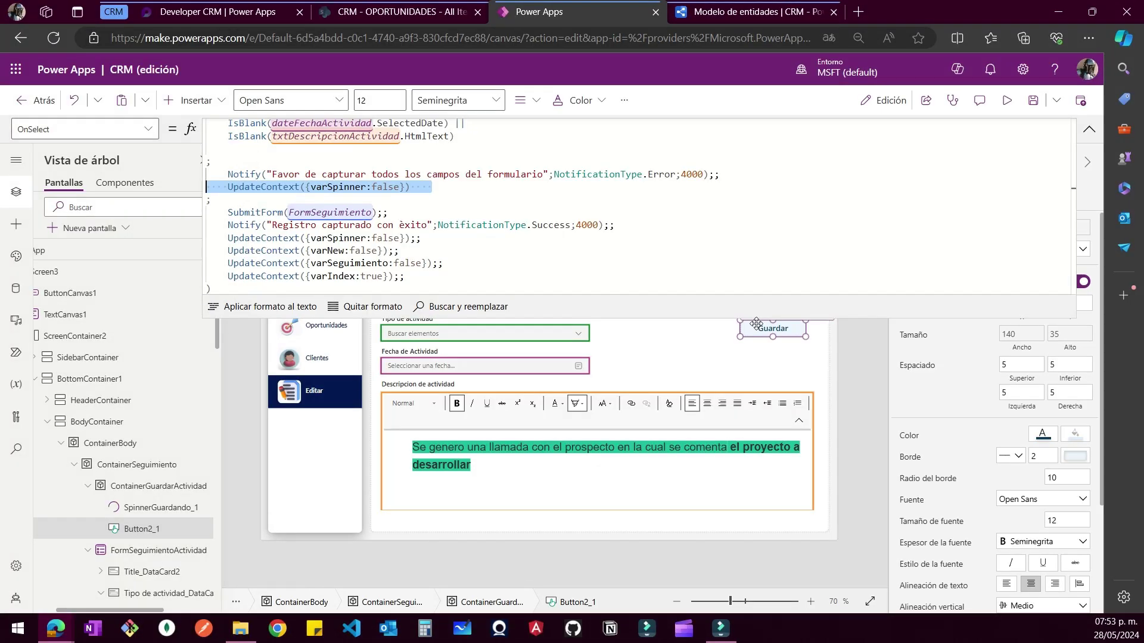
click(487, 211)
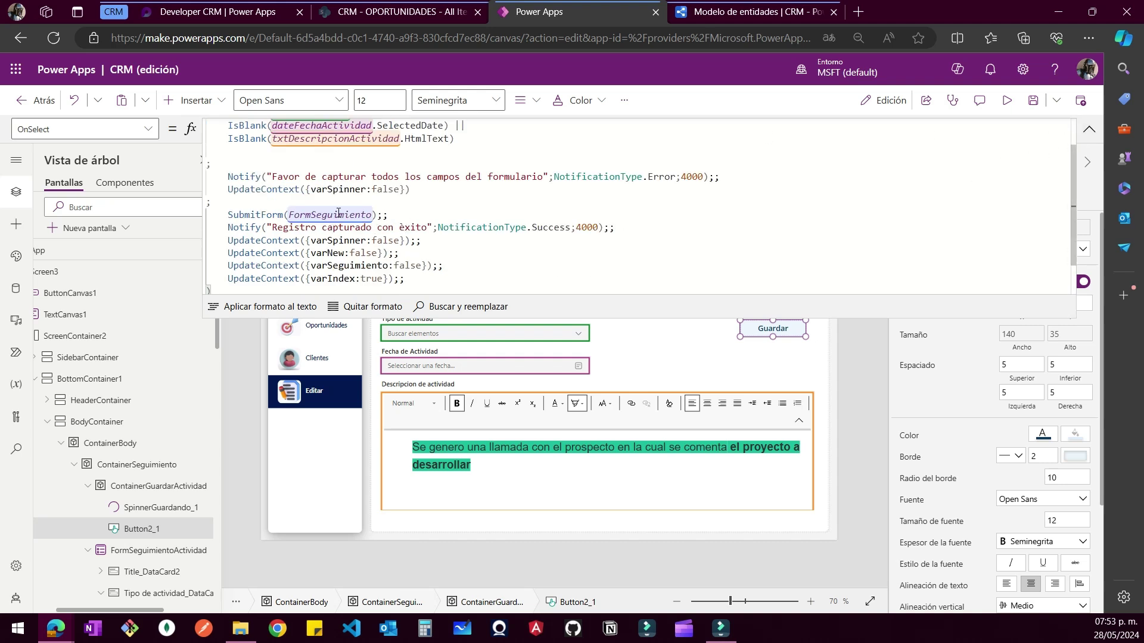
Replace FormSeguimiento with FormSeguimientoActividad in the SubmitForm call of the Guardar button's OnSelect formula
click(1089, 129)
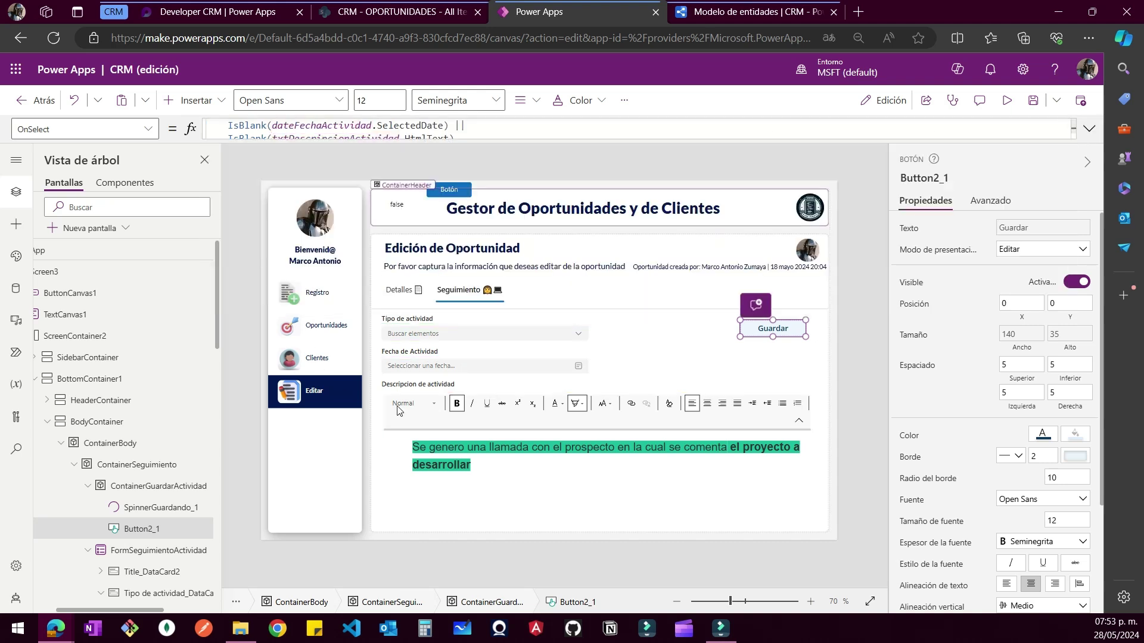
click(603, 489)
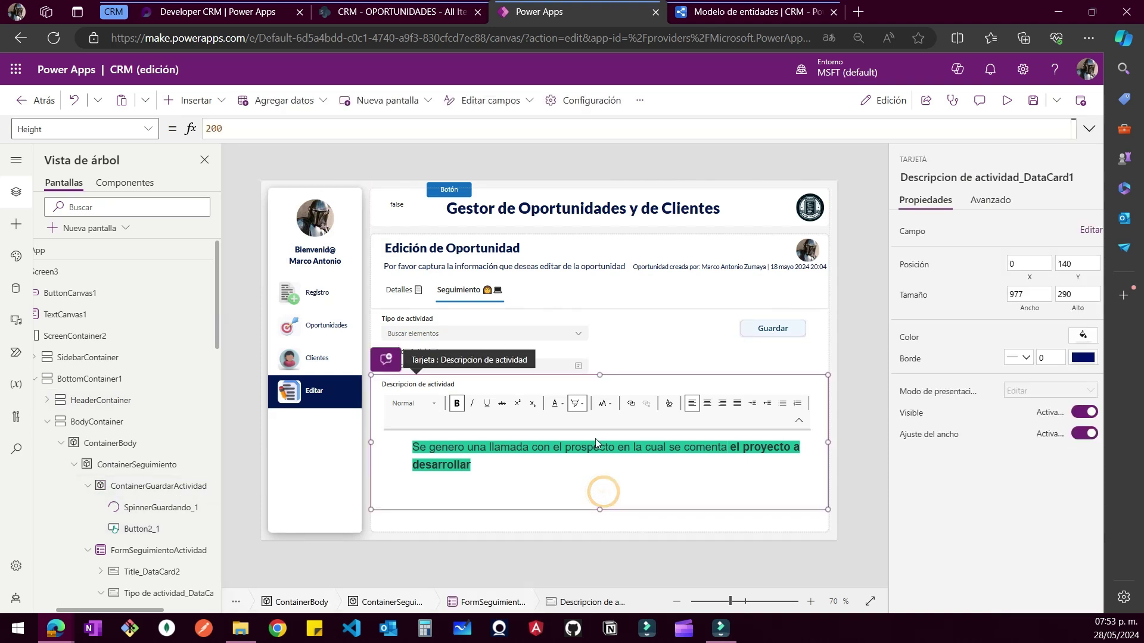
click(155, 326)
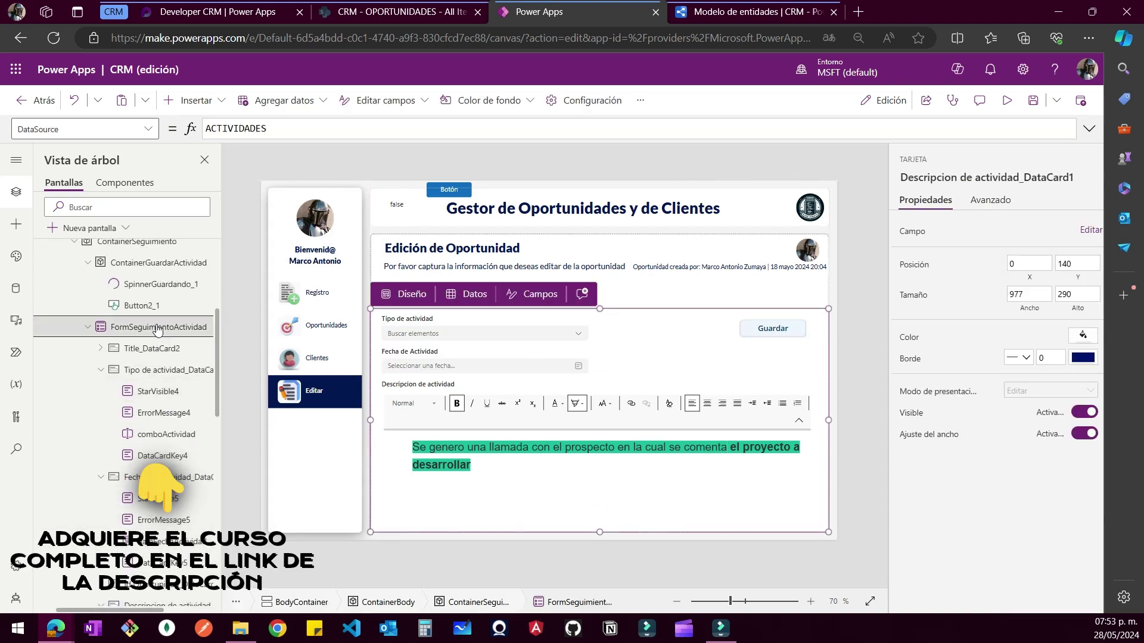
double_click(157, 325)
key(ctrl+c)
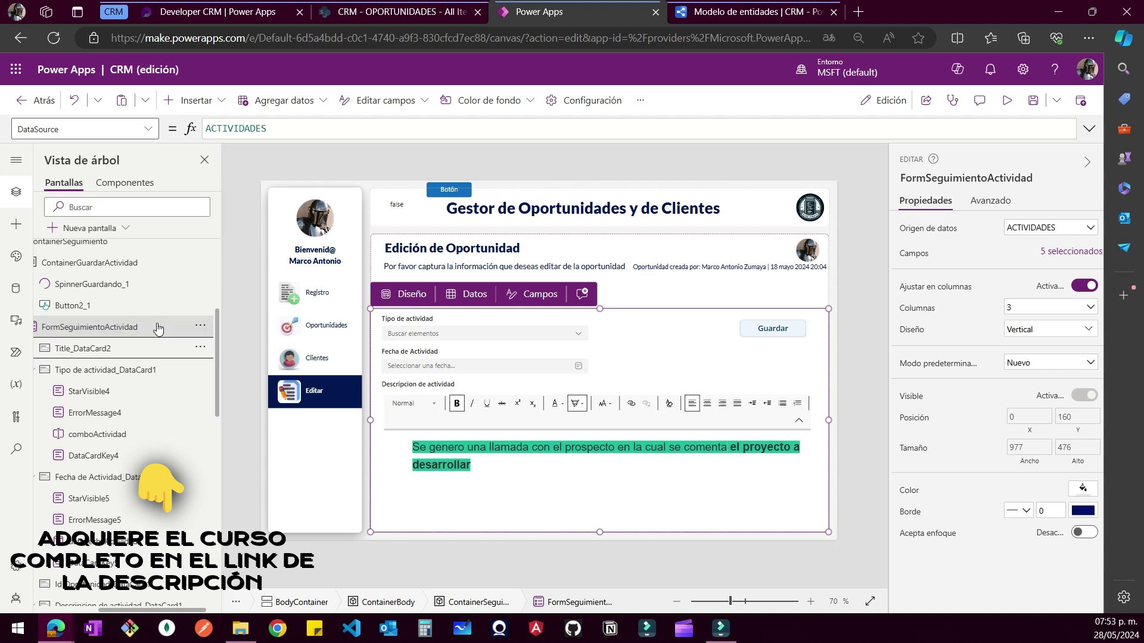
click(784, 326)
drag(499, 139, 504, 165)
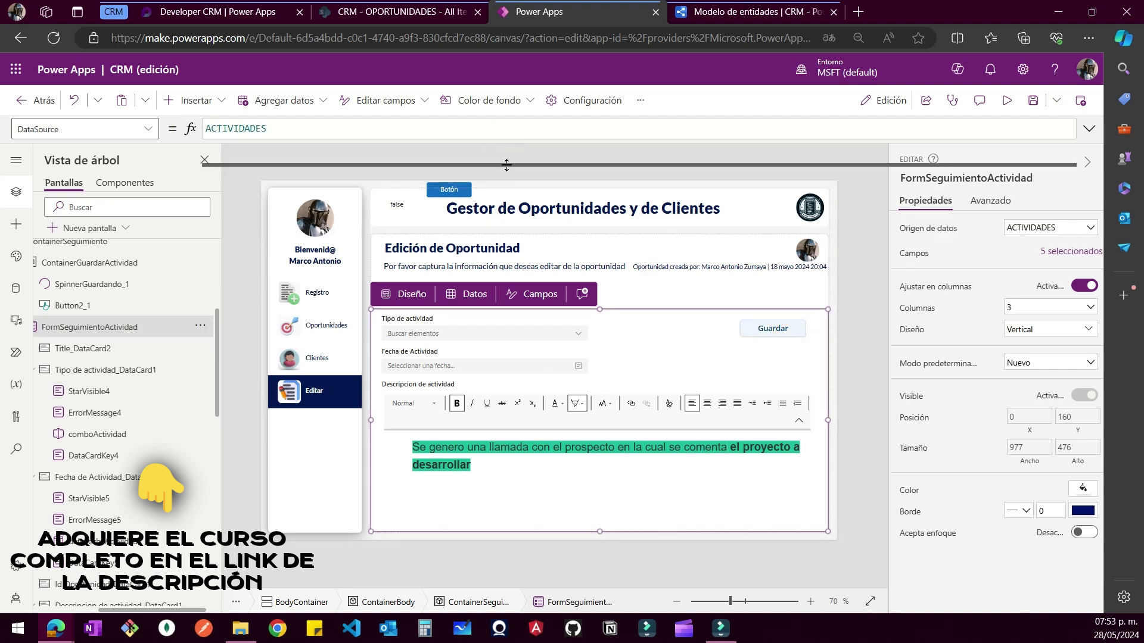
click(772, 330)
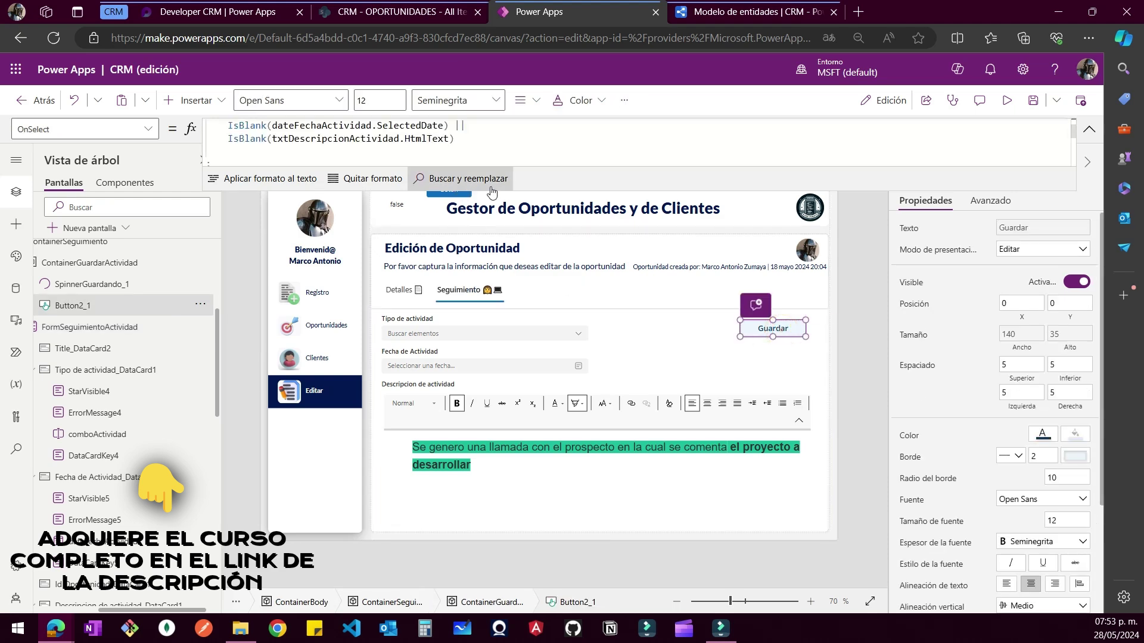
click(513, 189)
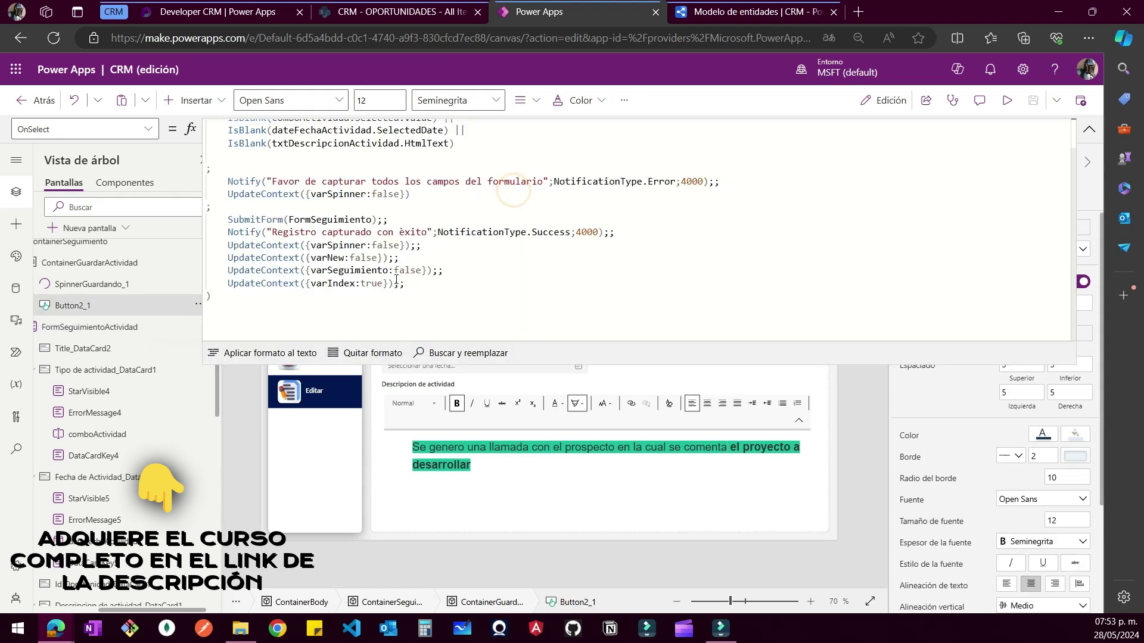
double_click(318, 221)
key(ctrl+v)
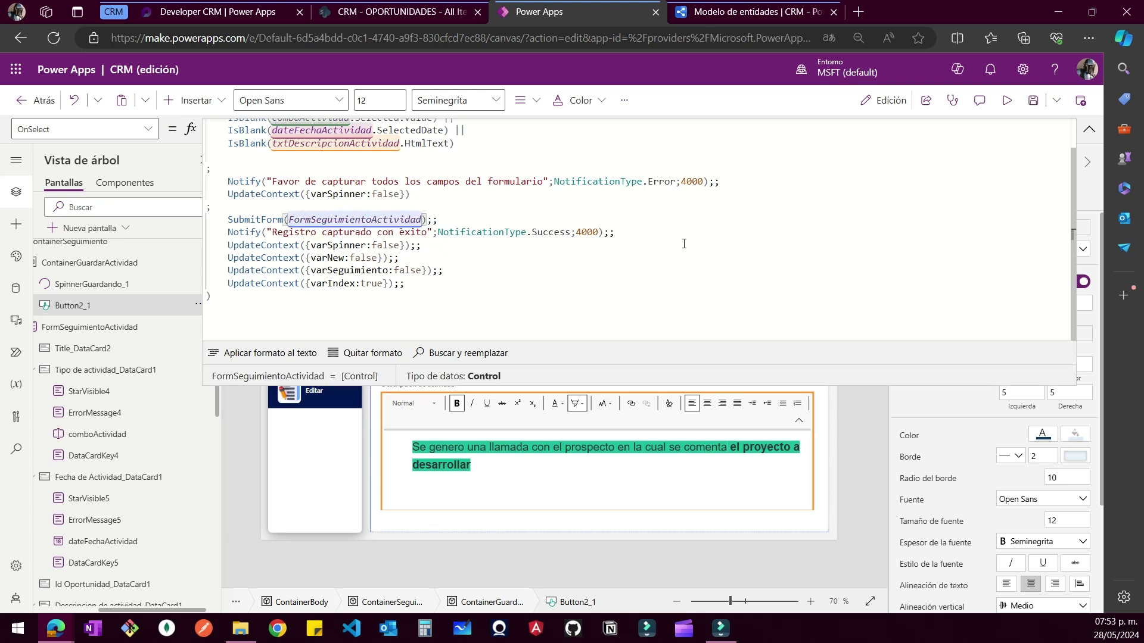
Review the SubmitForm, success notification and UpdateContext lines in the save branch of the Guardar button's OnSelect formula
scroll(307, 252, up, 1)
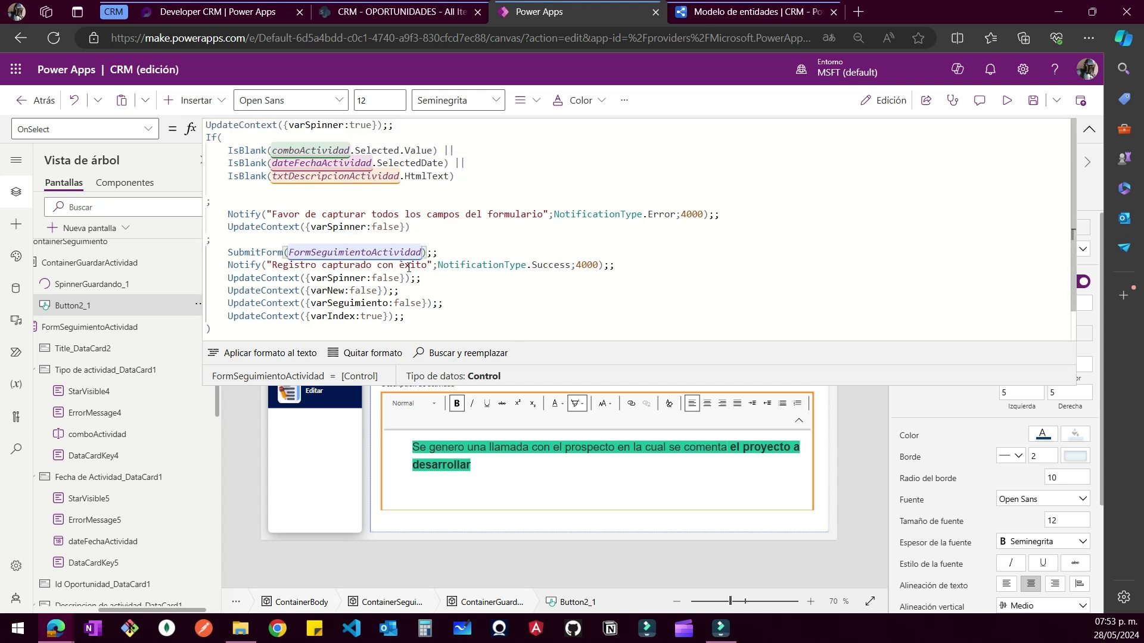
drag(464, 251, 245, 254)
drag(620, 265, 212, 278)
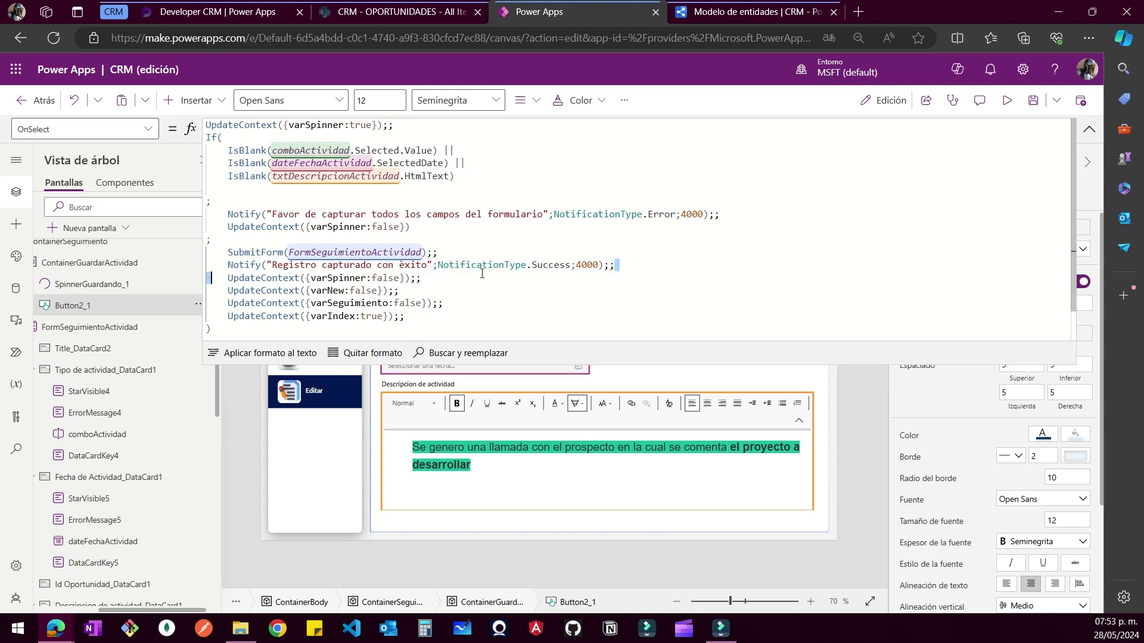
drag(448, 266, 420, 291)
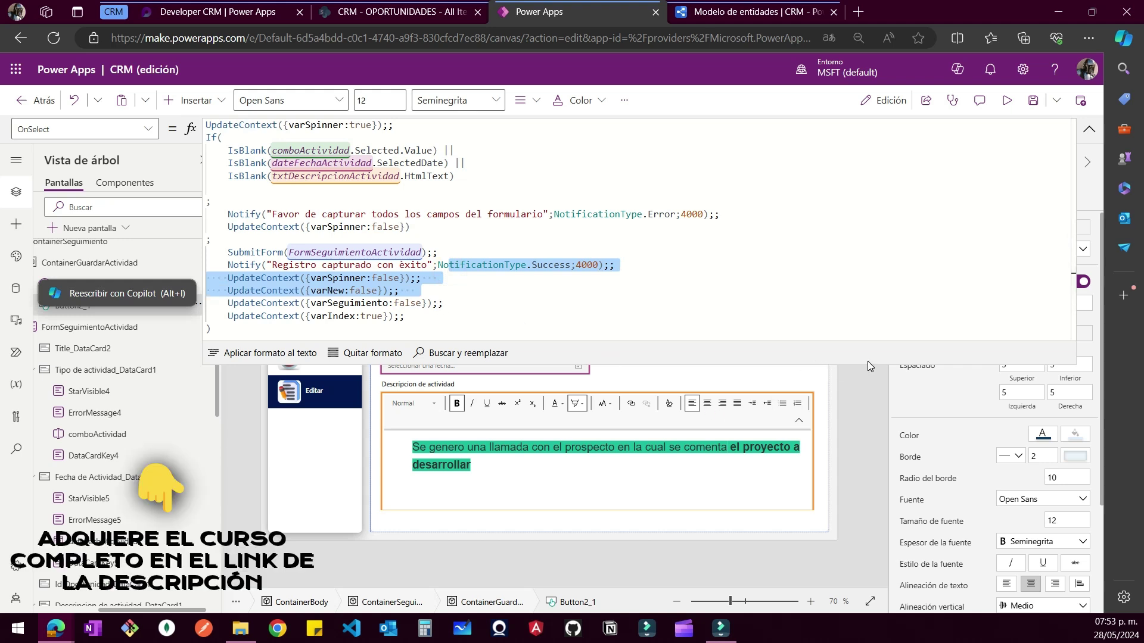
click(525, 319)
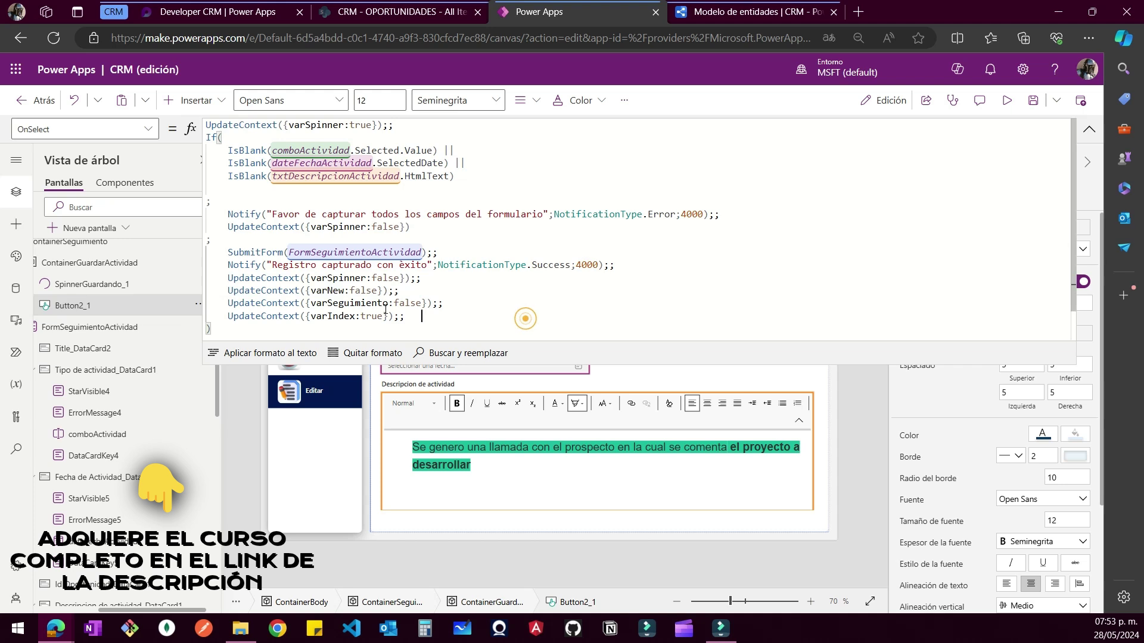
drag(415, 289, 292, 301)
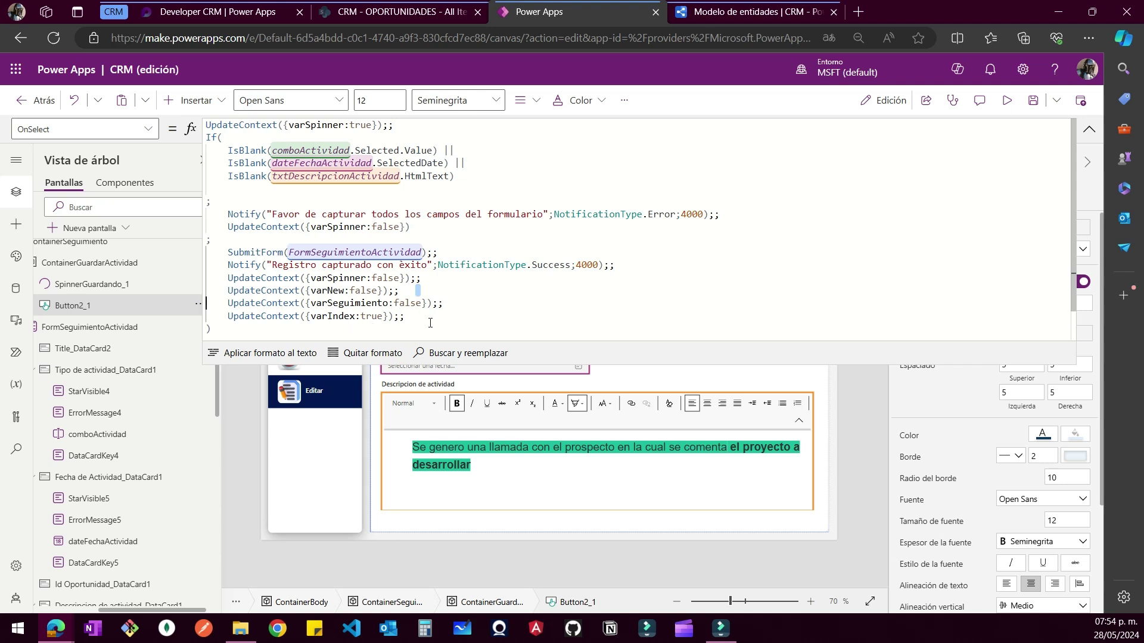
triple_click(399, 318)
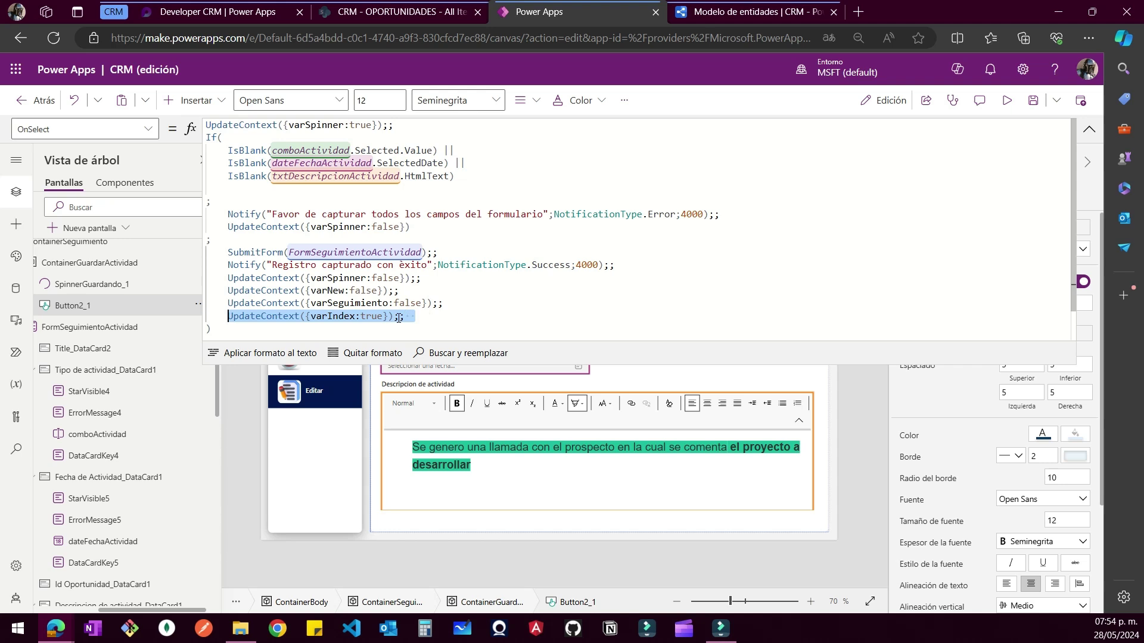
click(399, 318)
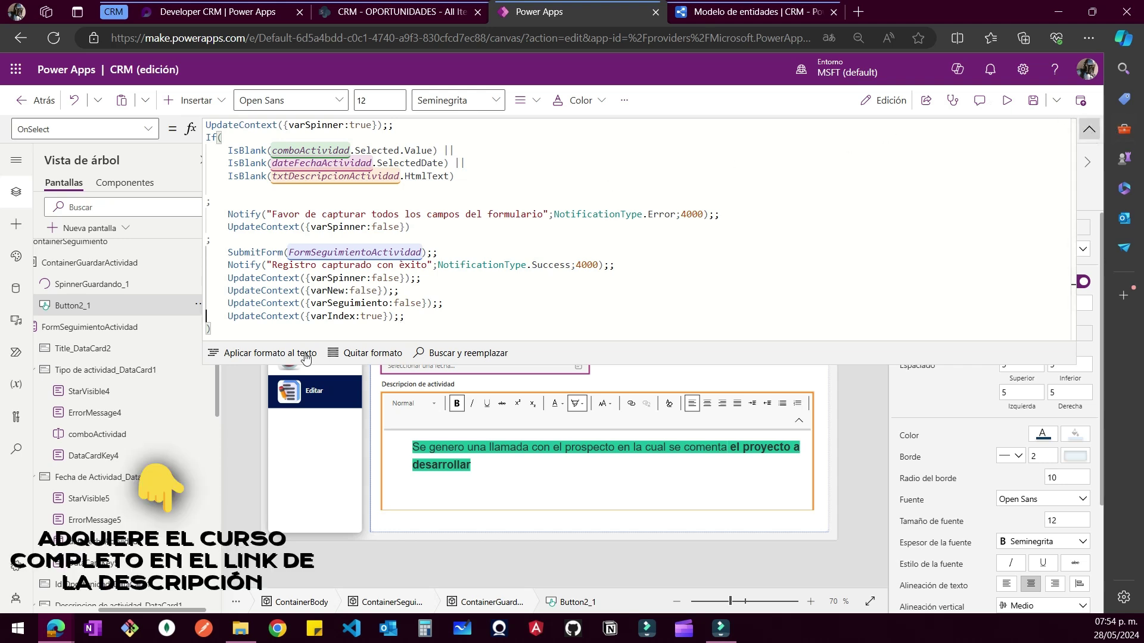
Preview the app to check the activity description editor, and return to the editing canvas
click(1089, 130)
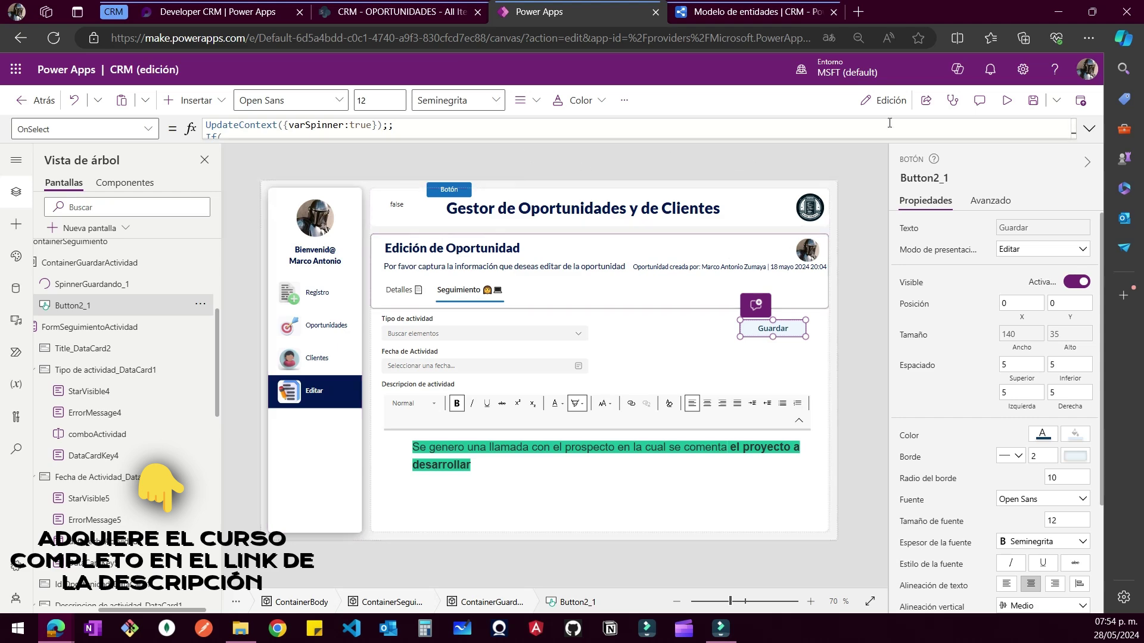
key(F5)
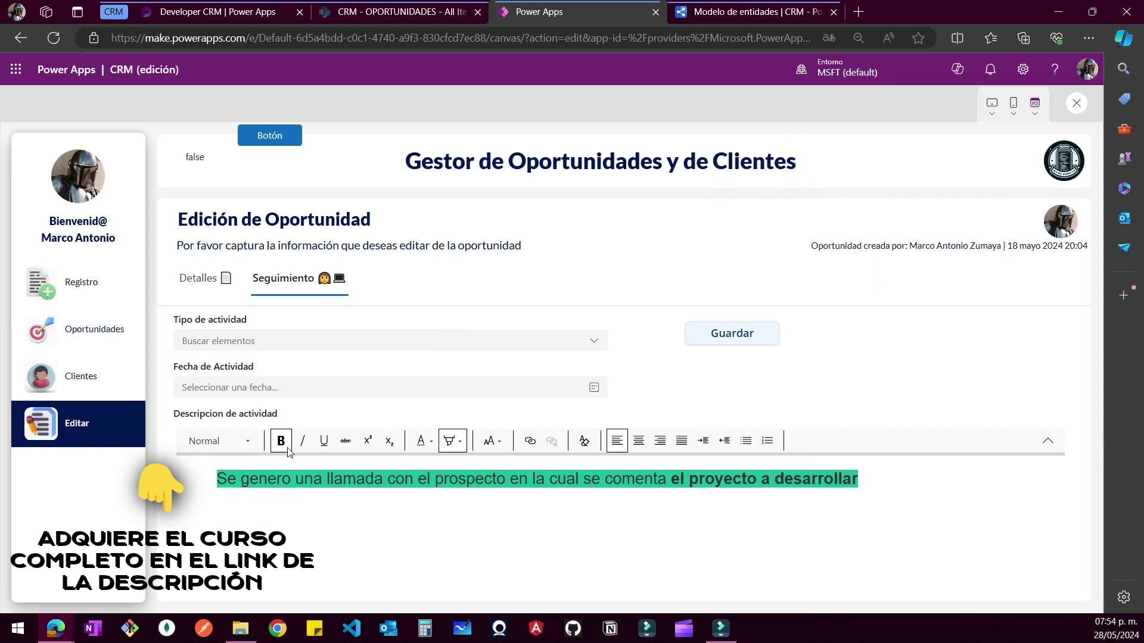
triple_click(904, 475)
click(437, 516)
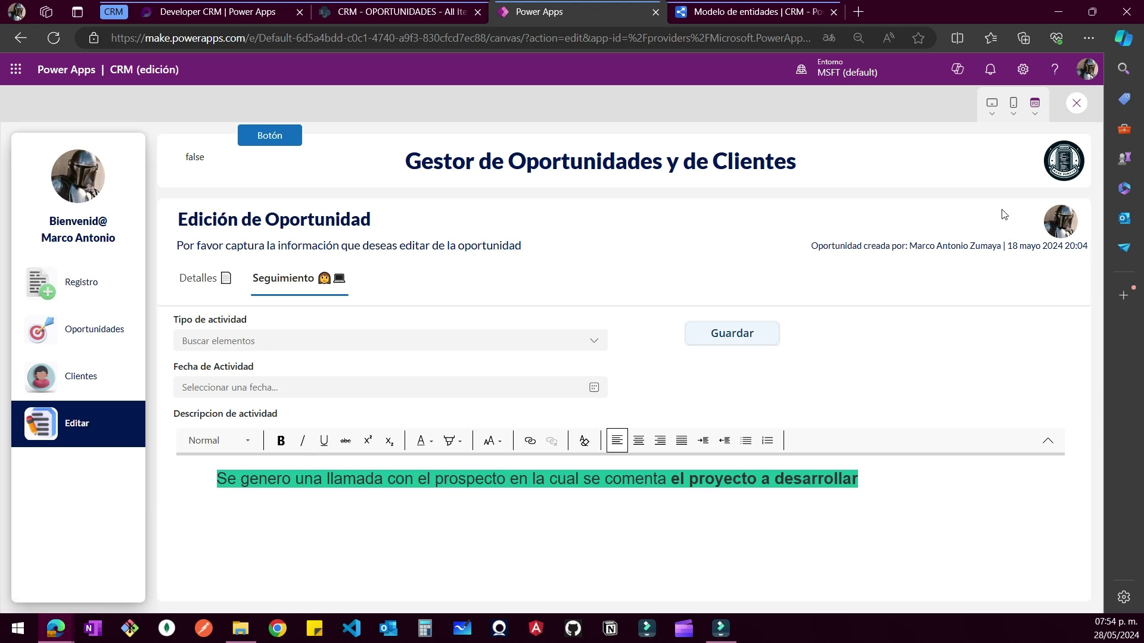
click(1085, 106)
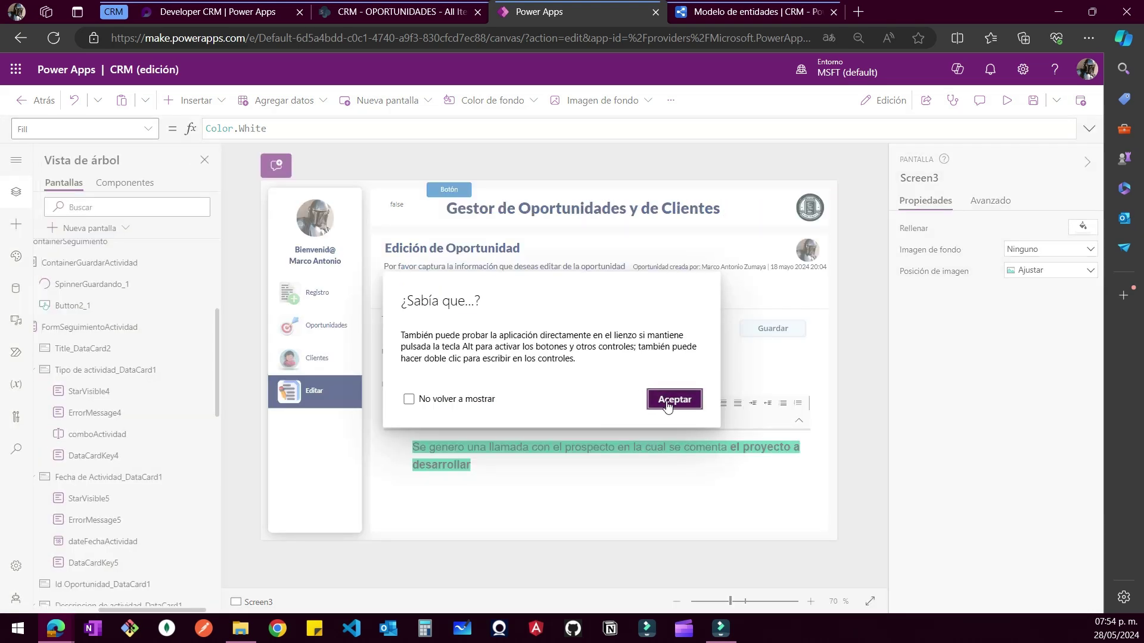
click(667, 402)
Add Reset(txtDescripcionActividad);; on a new line after the SubmitForm call in the Guardar button's OnSelect formula
click(629, 415)
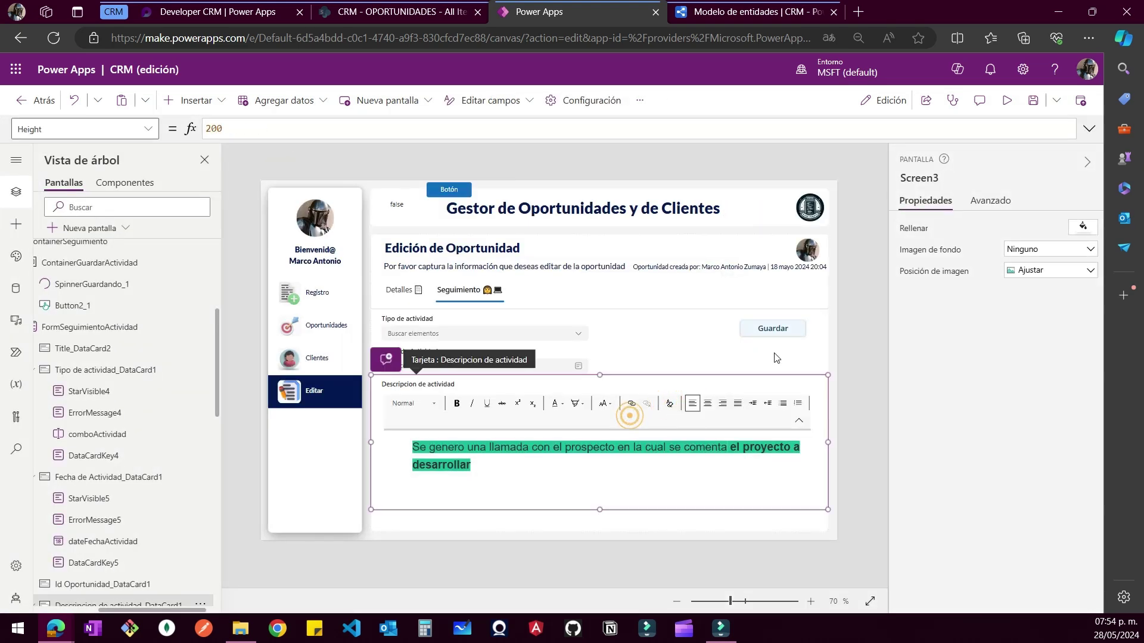
click(658, 439)
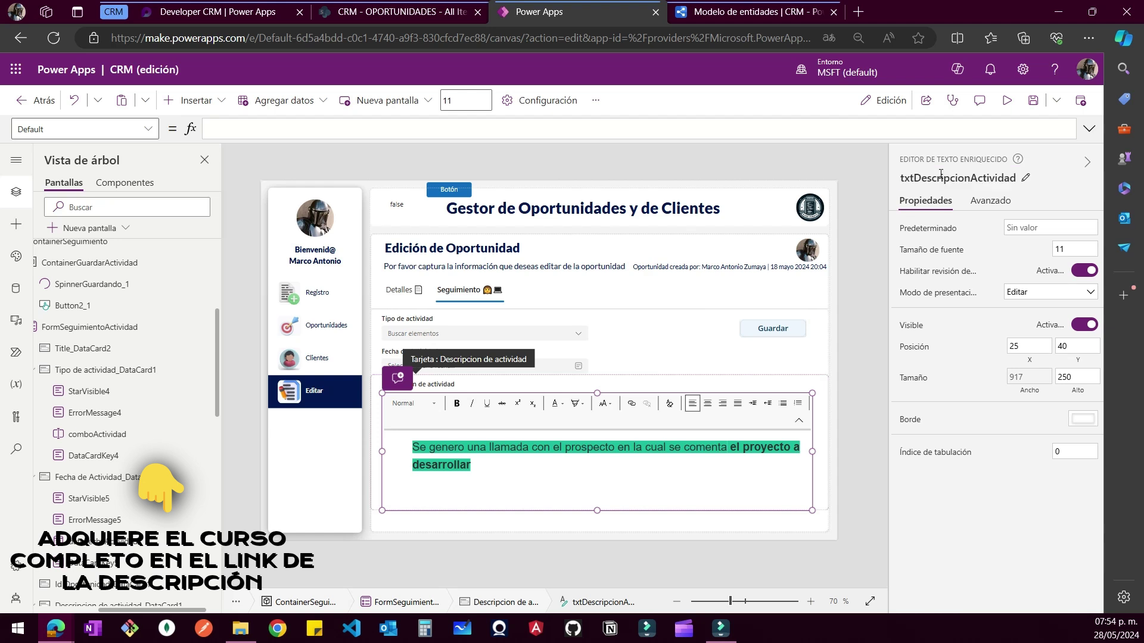
click(773, 329)
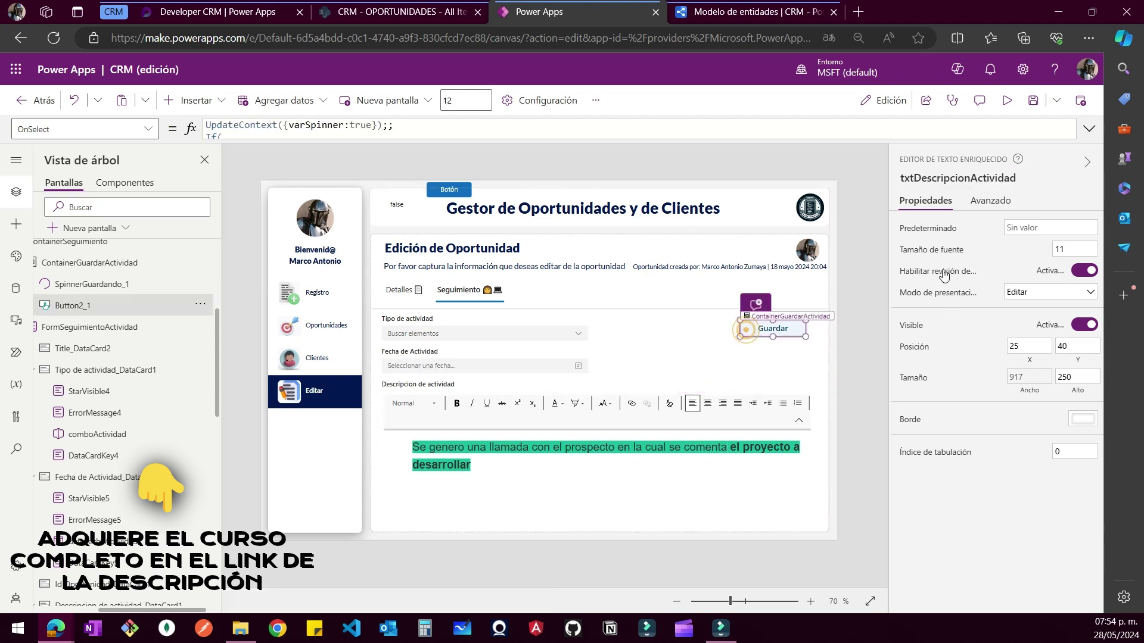
click(1089, 129)
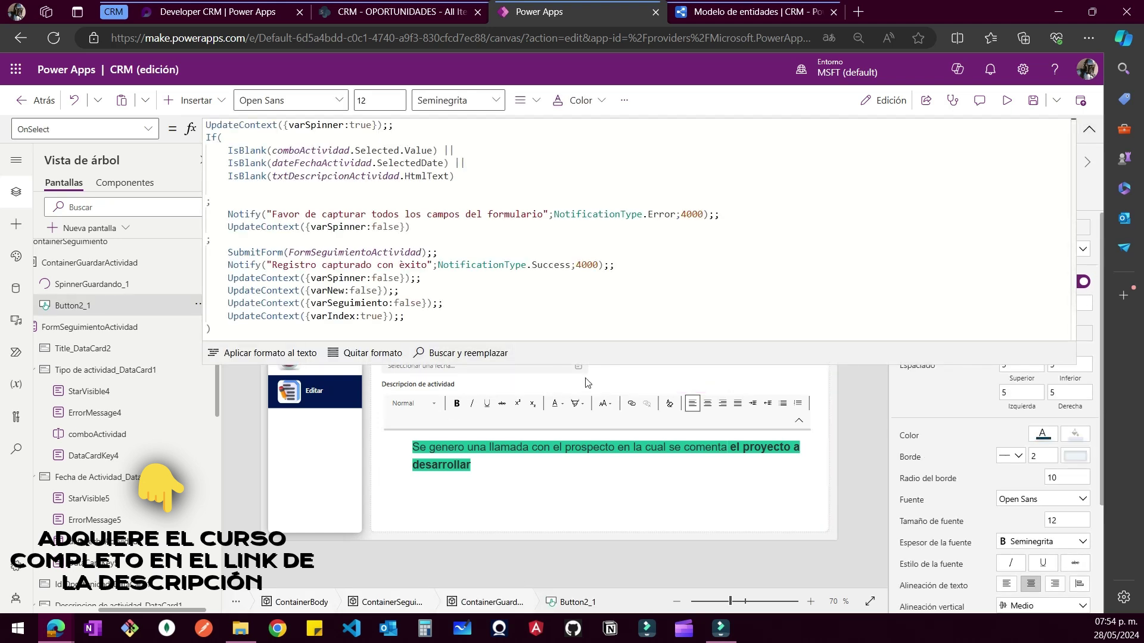
click(442, 251)
key(Return)
text(Reset()
text(txtDescripcionActividad)
text())
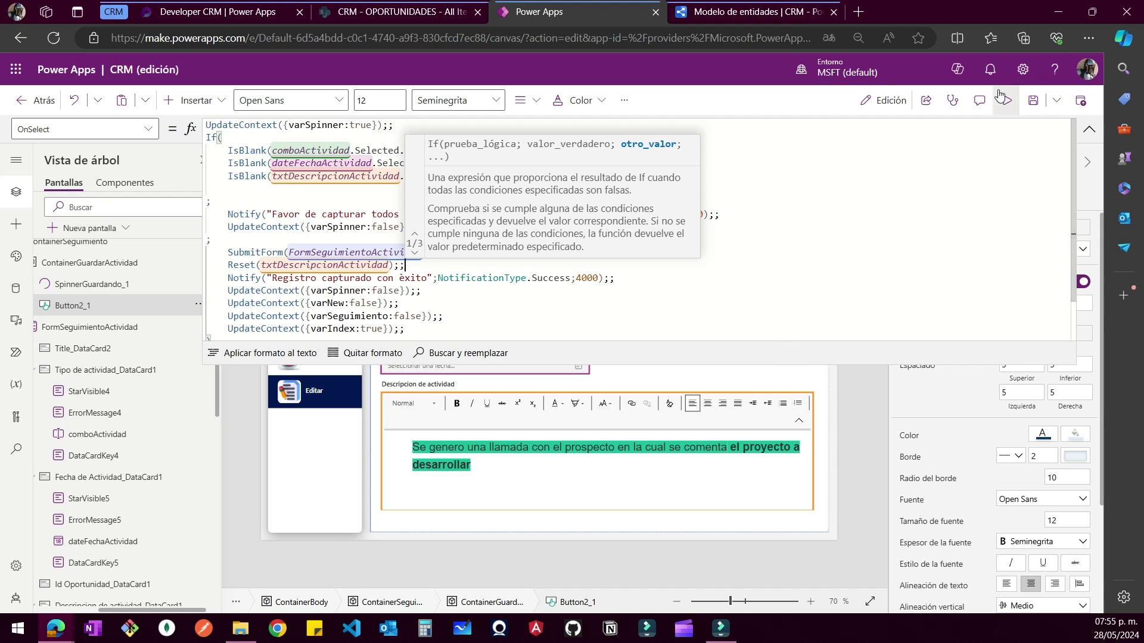
Preview the app and test Guardar with the activity type and date left empty
click(1089, 129)
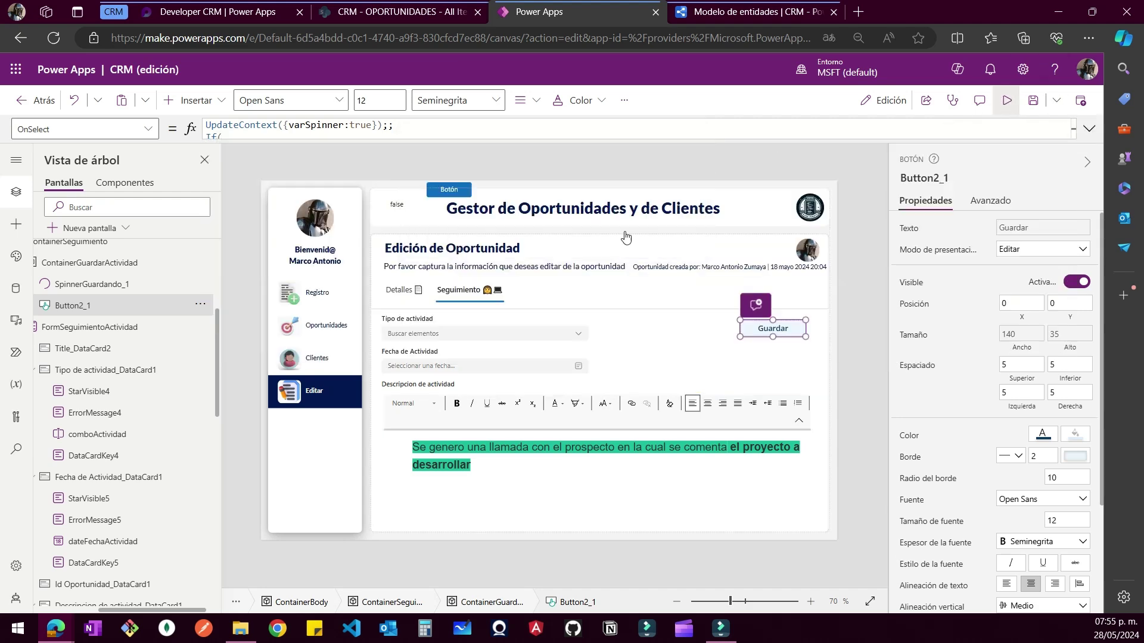
key(F5)
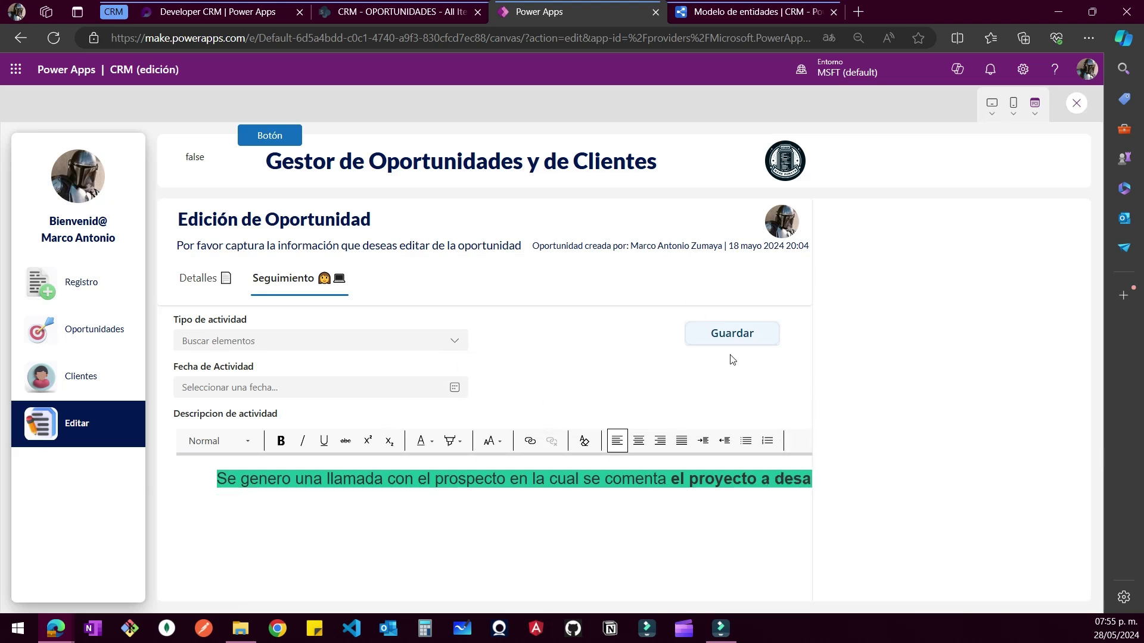
click(733, 334)
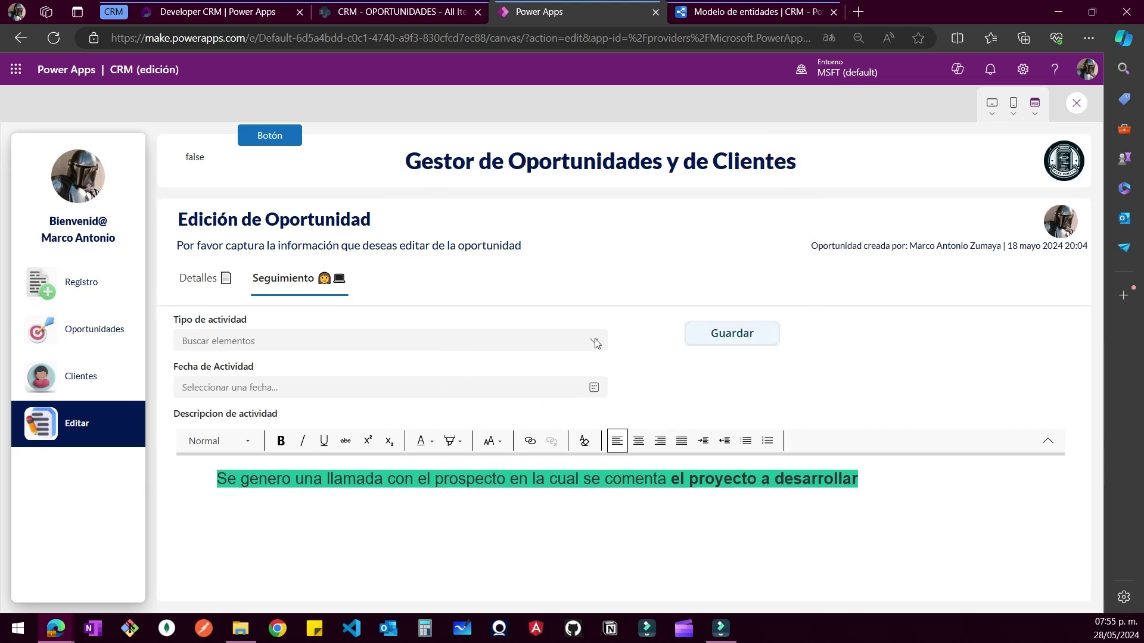
click(737, 337)
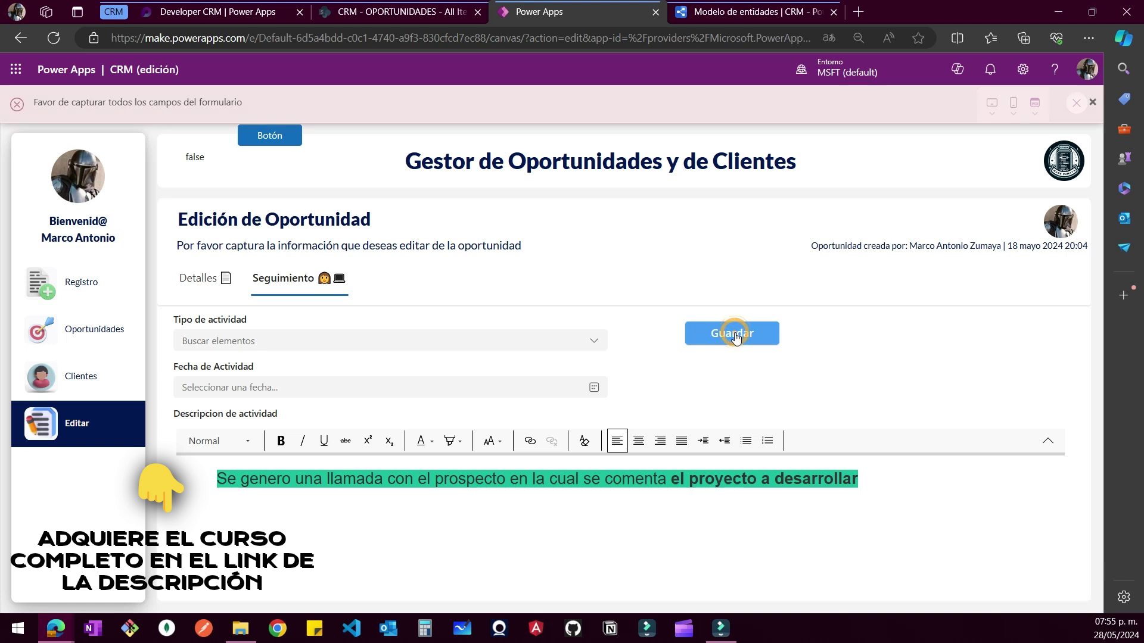
click(43, 104)
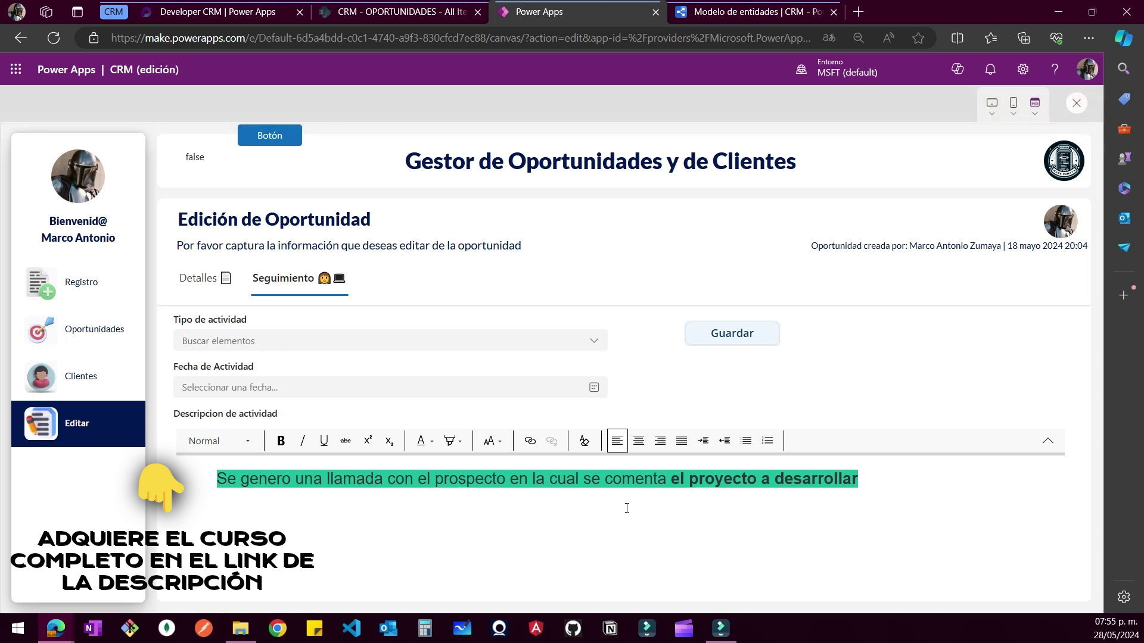
Choose Llamada as the Tipo de actividad in the previewed Seguimiento form
click(596, 340)
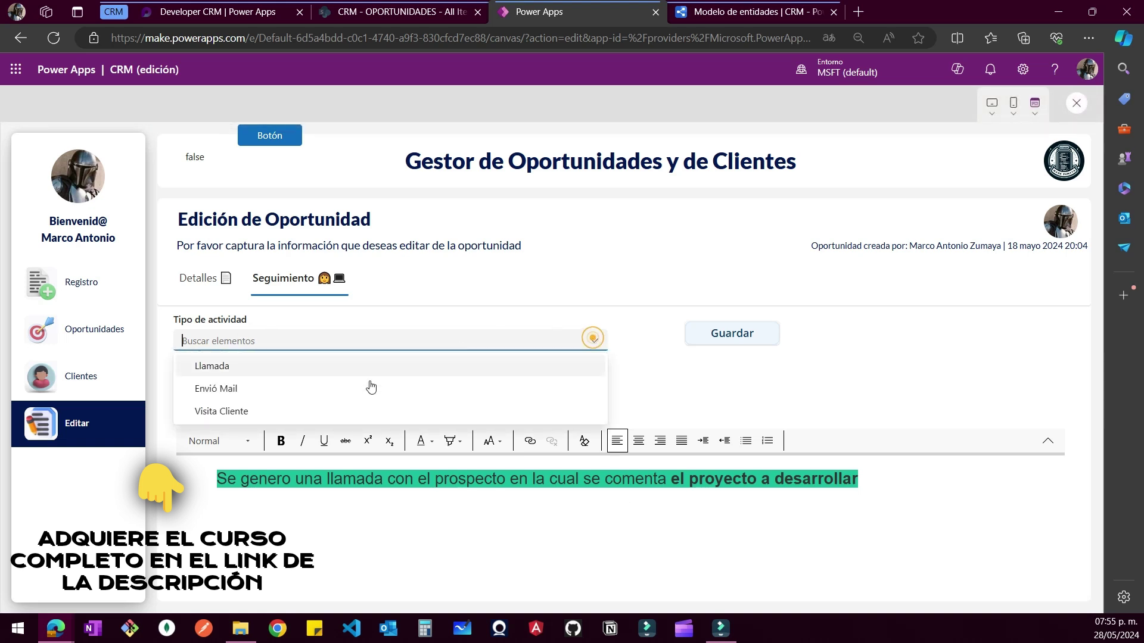
click(245, 374)
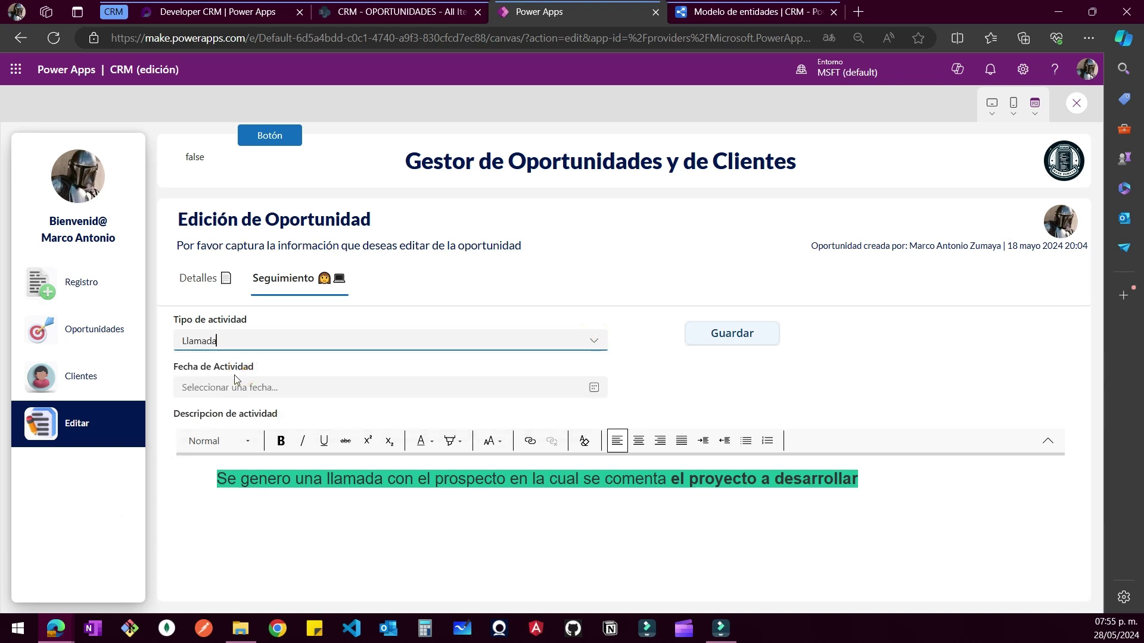
Set the activity date to 28 May 2024, clear the activity description, and save the Llamada follow-up activity
click(723, 339)
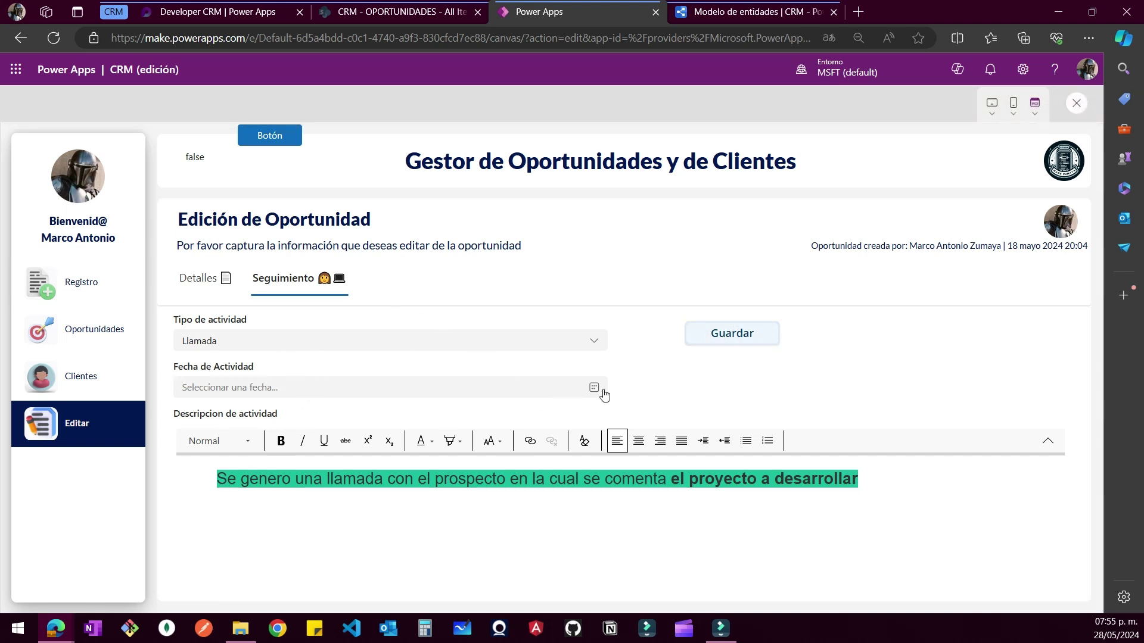
click(592, 389)
click(229, 531)
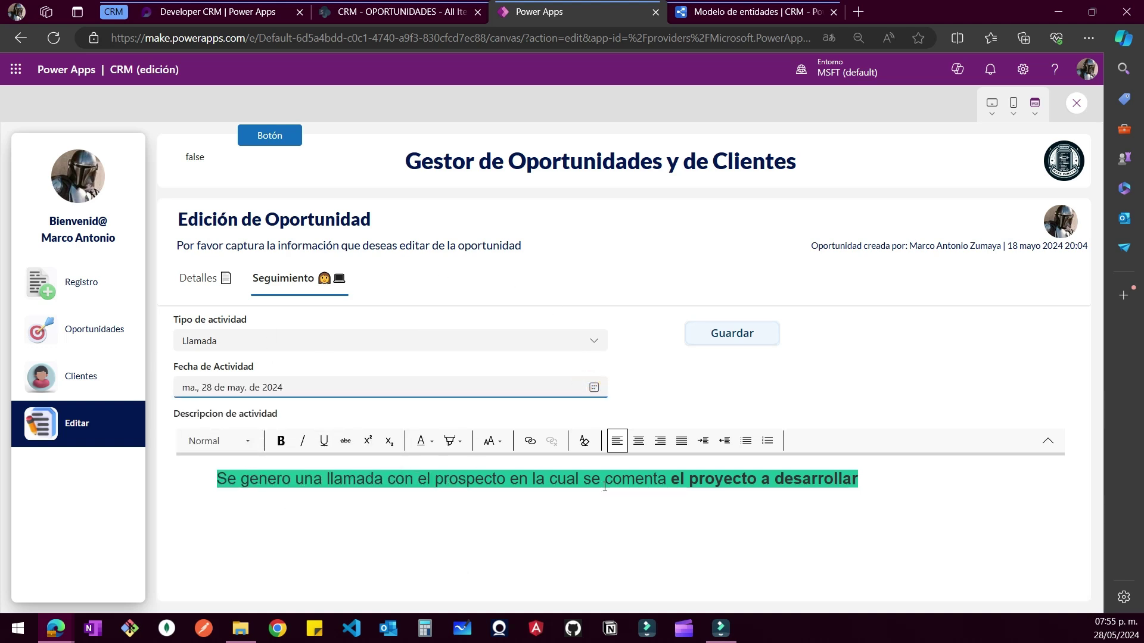
triple_click(902, 478)
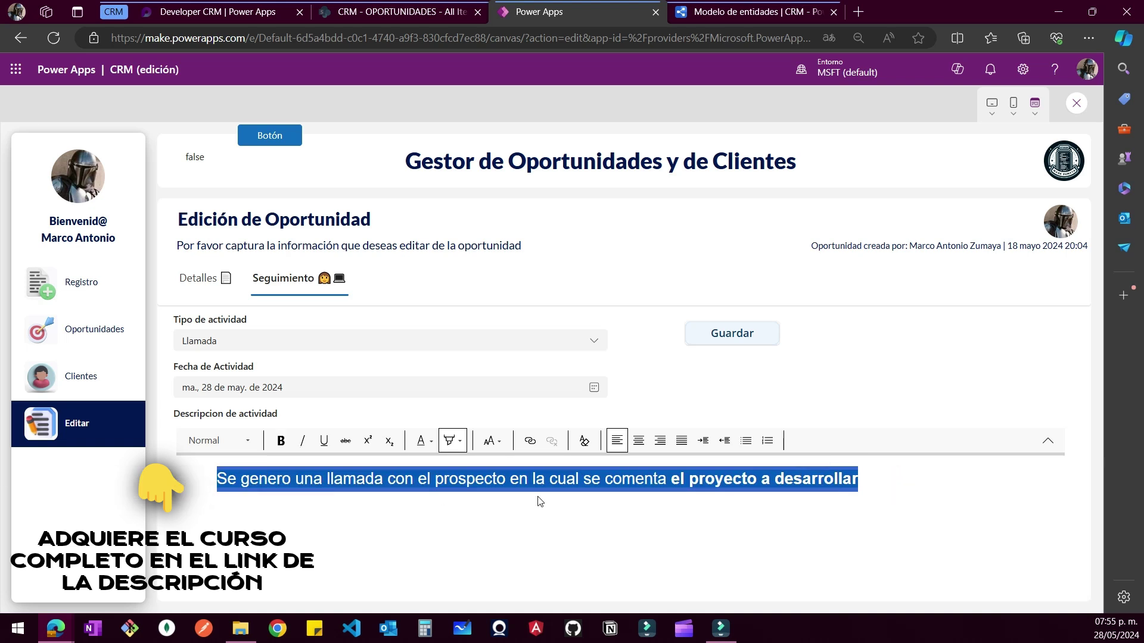
key(BackSpace)
click(745, 334)
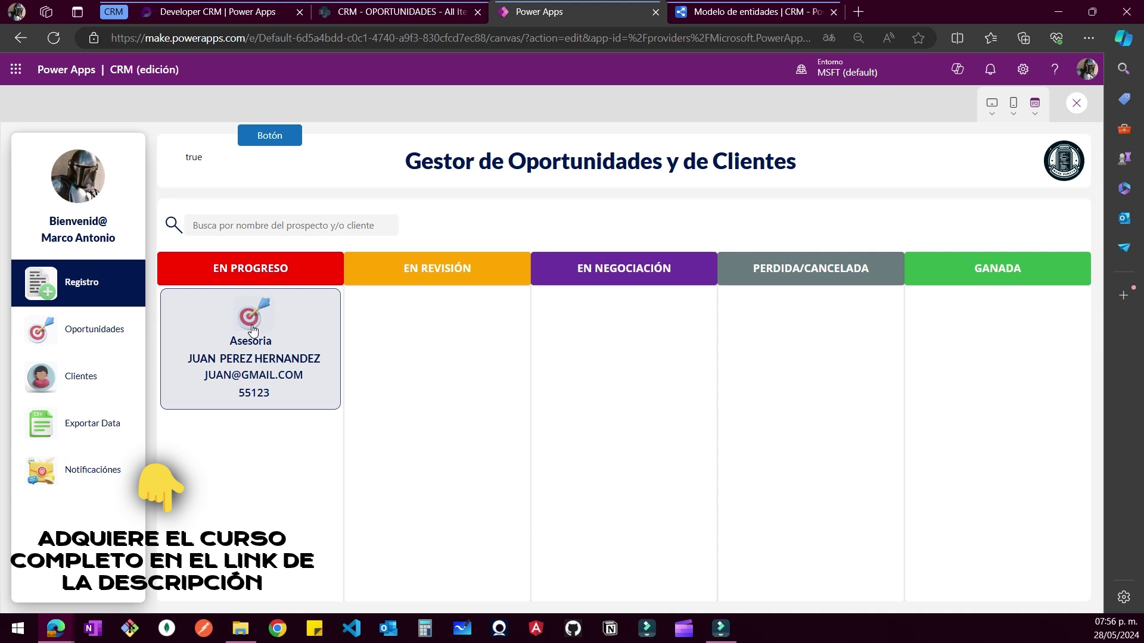
Open the Asesoria opportunity in progress and check its follow-up activities and its Title ID in the details
click(253, 330)
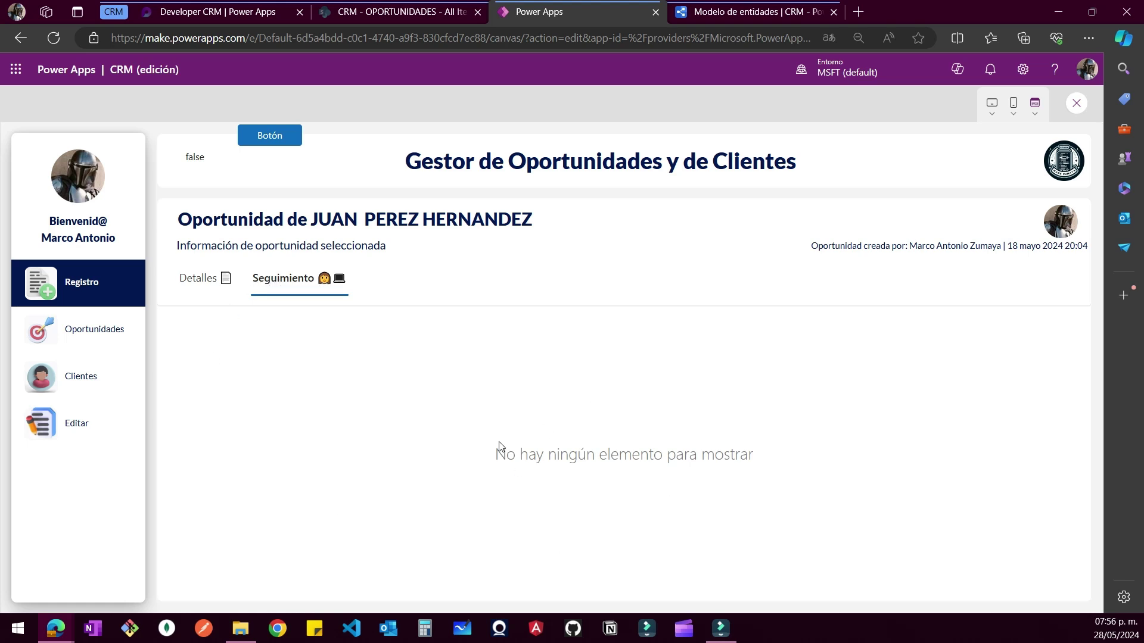
click(401, 10)
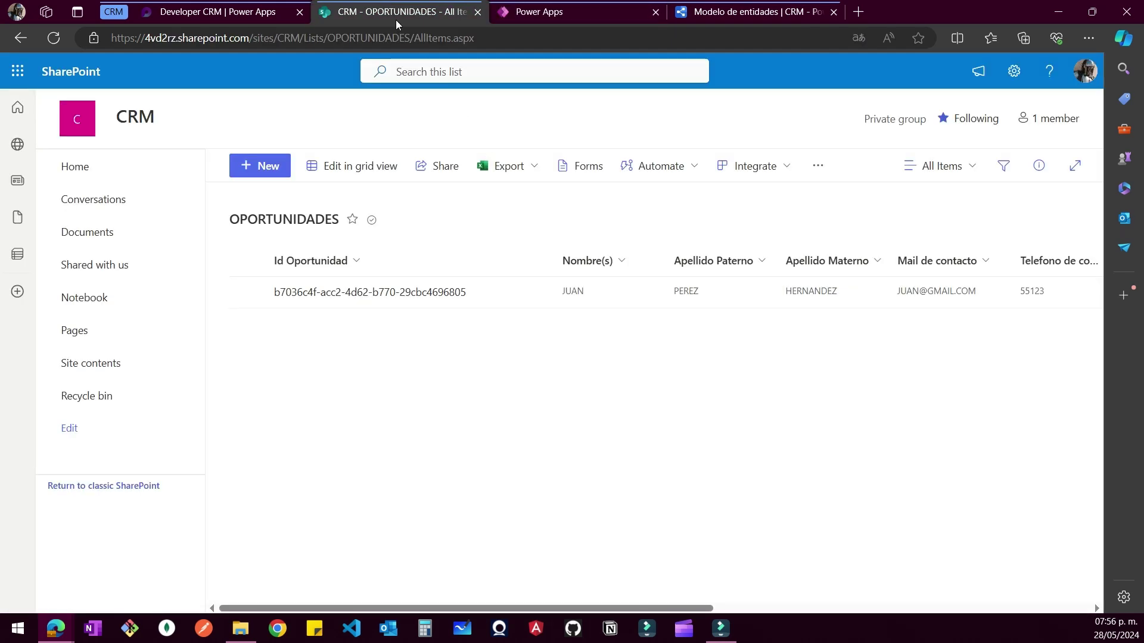
click(123, 362)
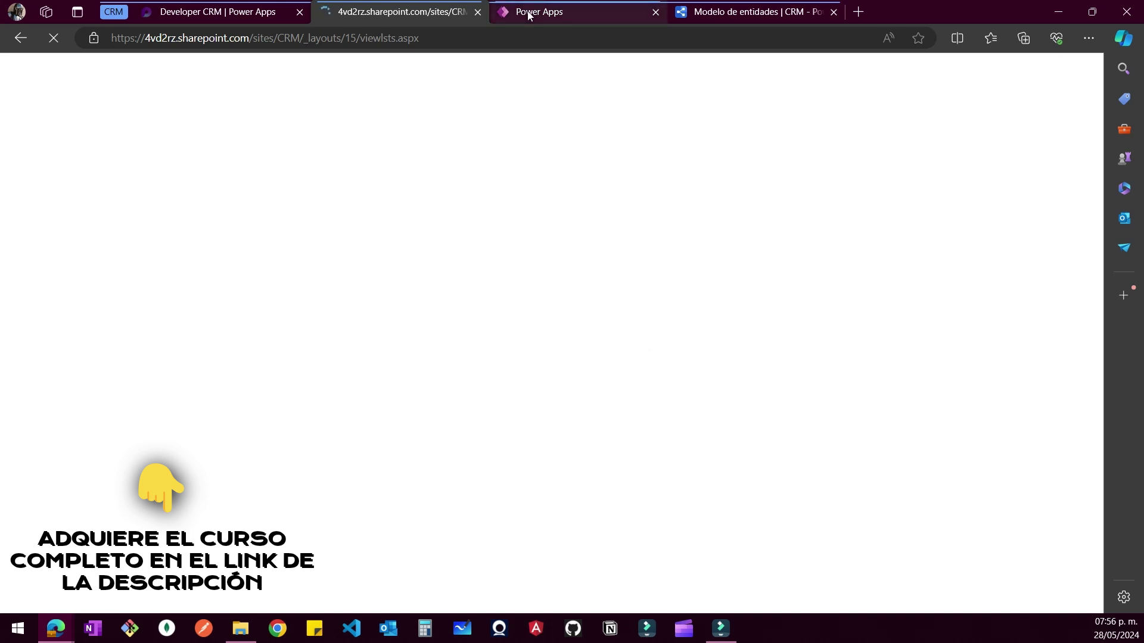
mouse_move(528, 14)
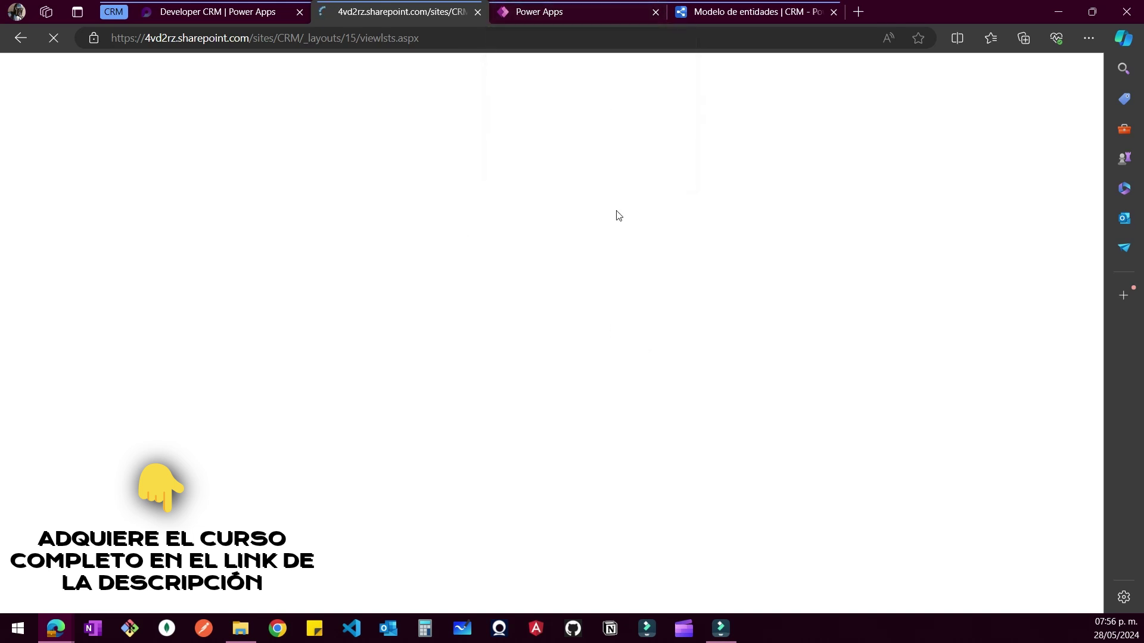
click(545, 13)
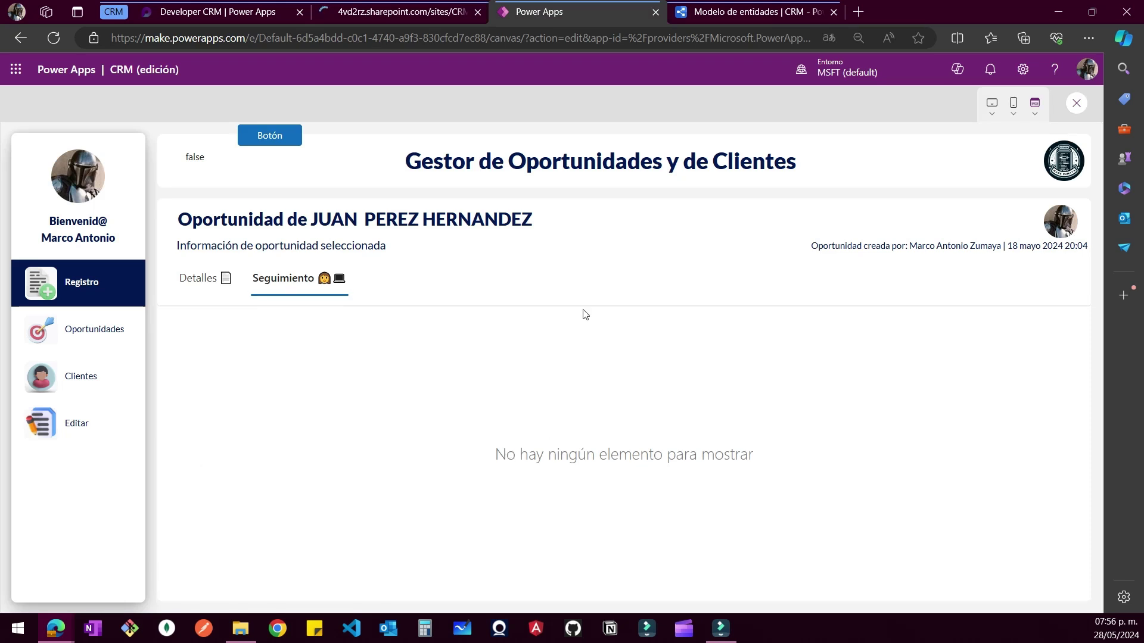
click(207, 281)
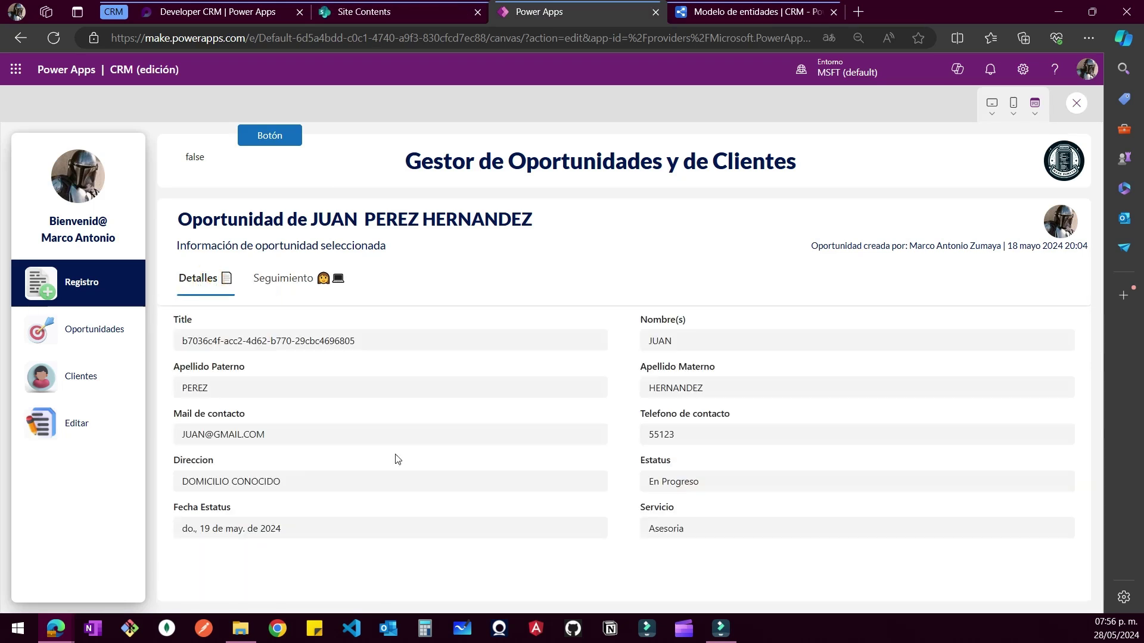
click(376, 341)
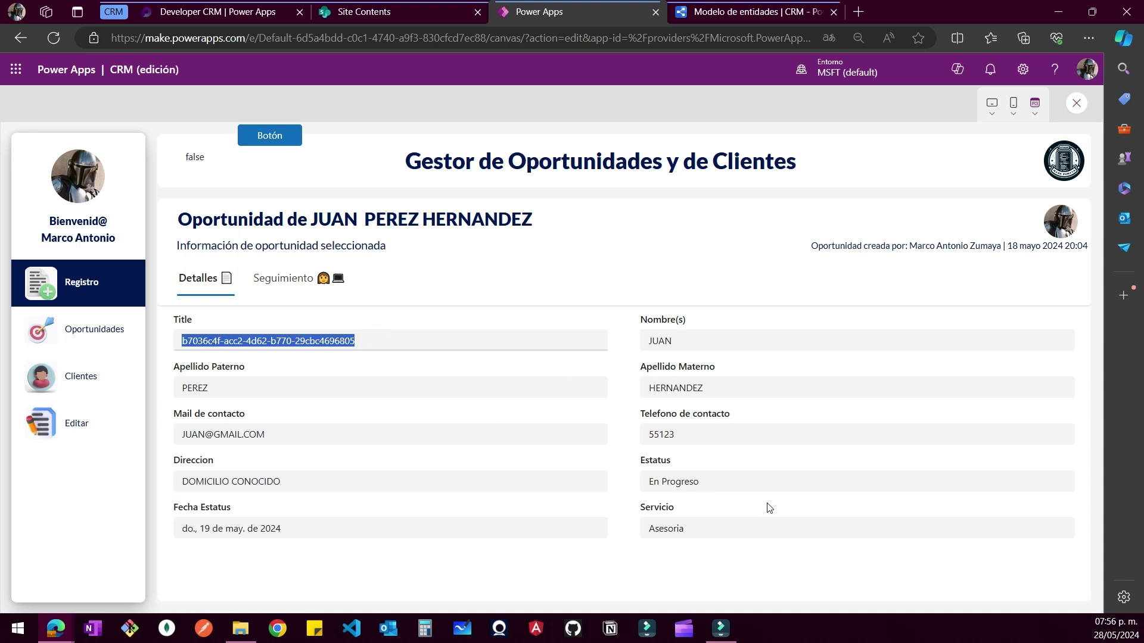
click(324, 285)
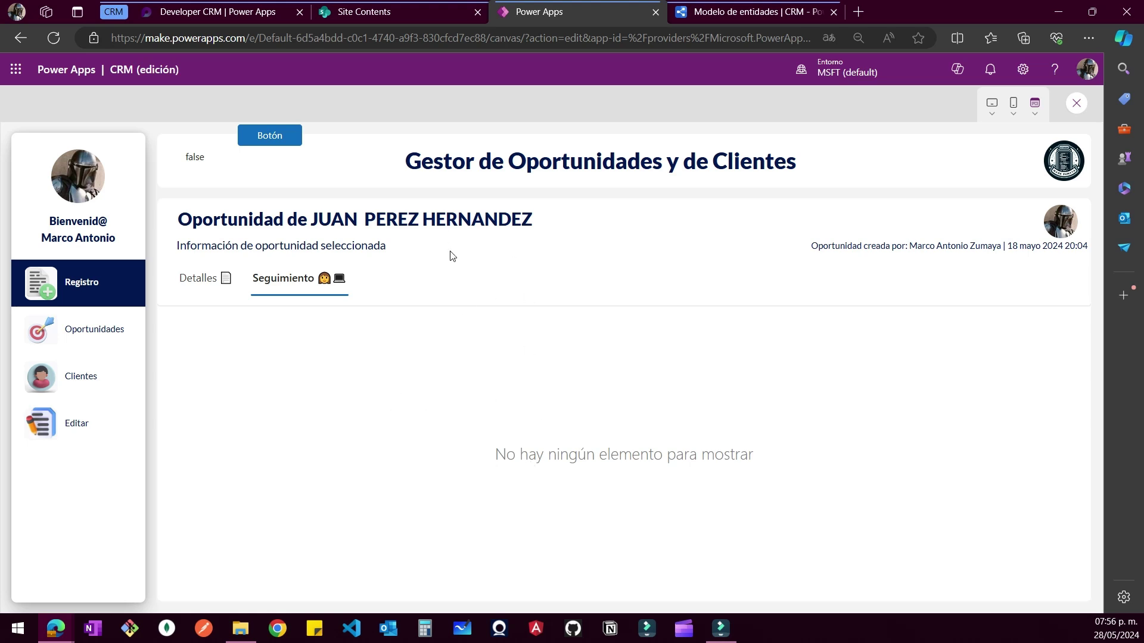
Switch to SharePoint, open the ACTIVIDADES list from the site contents, reload it, and inspect the activity record's columns in expanded view
click(381, 12)
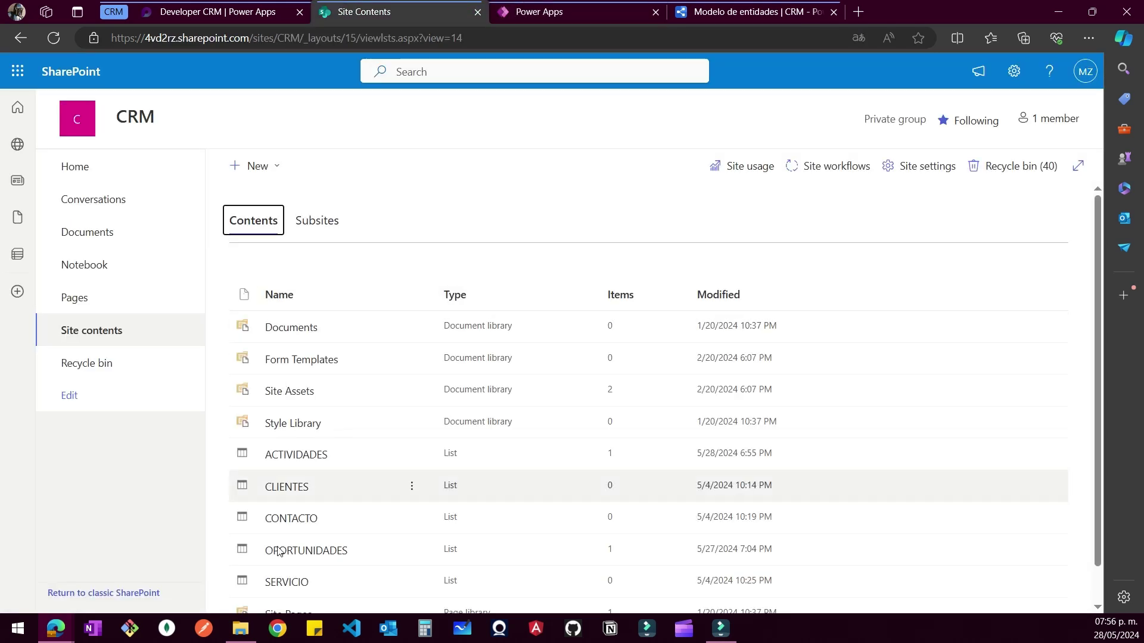
click(296, 454)
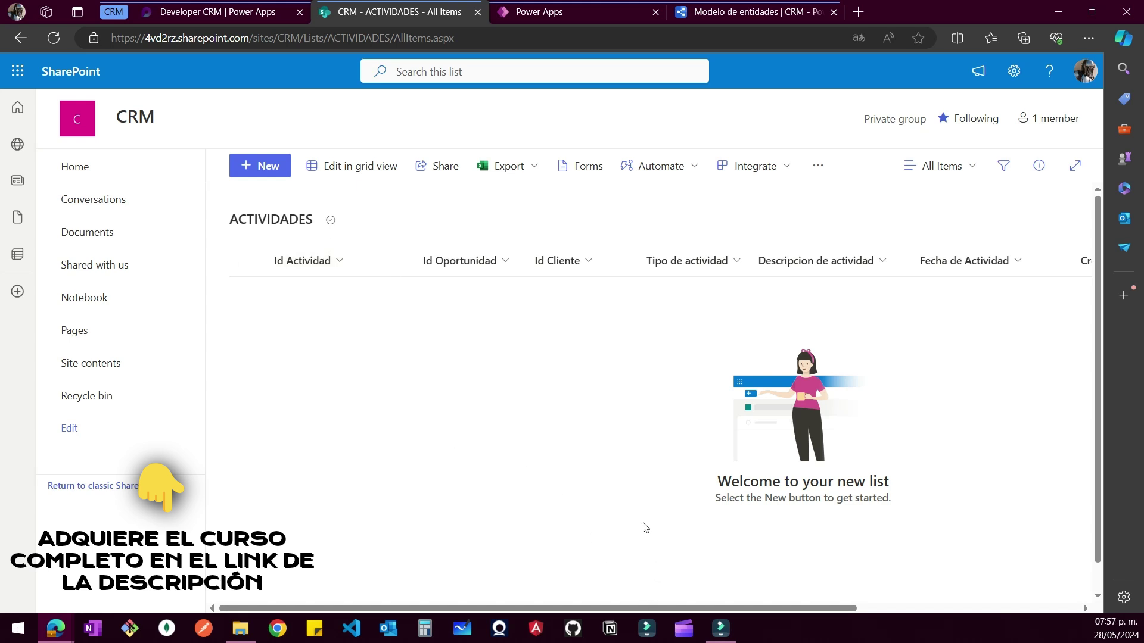
click(54, 38)
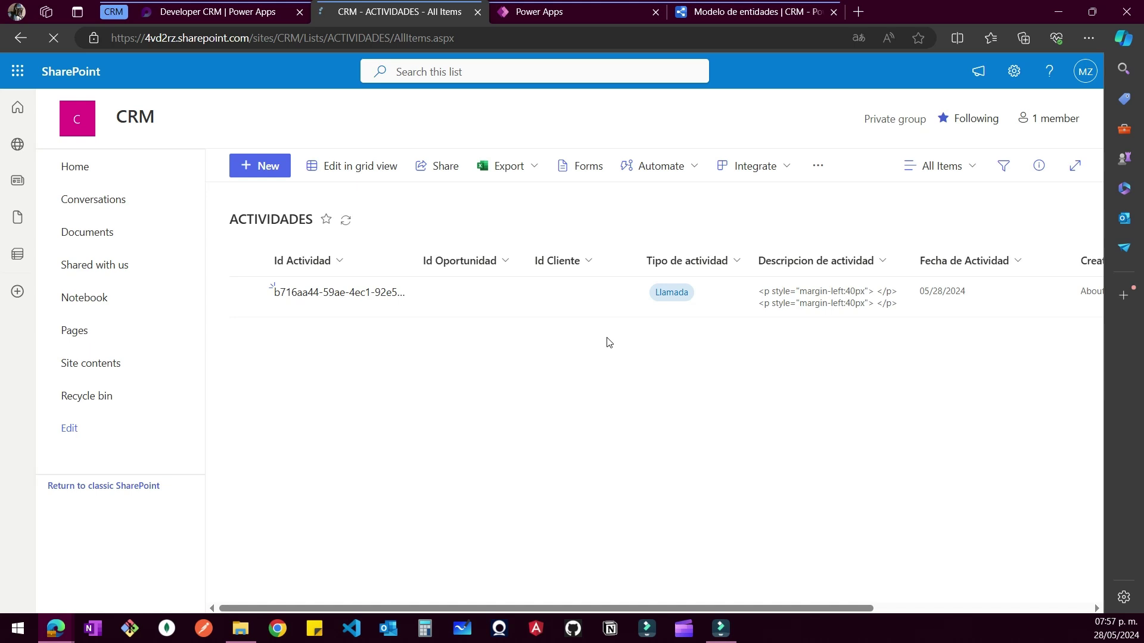
click(1074, 166)
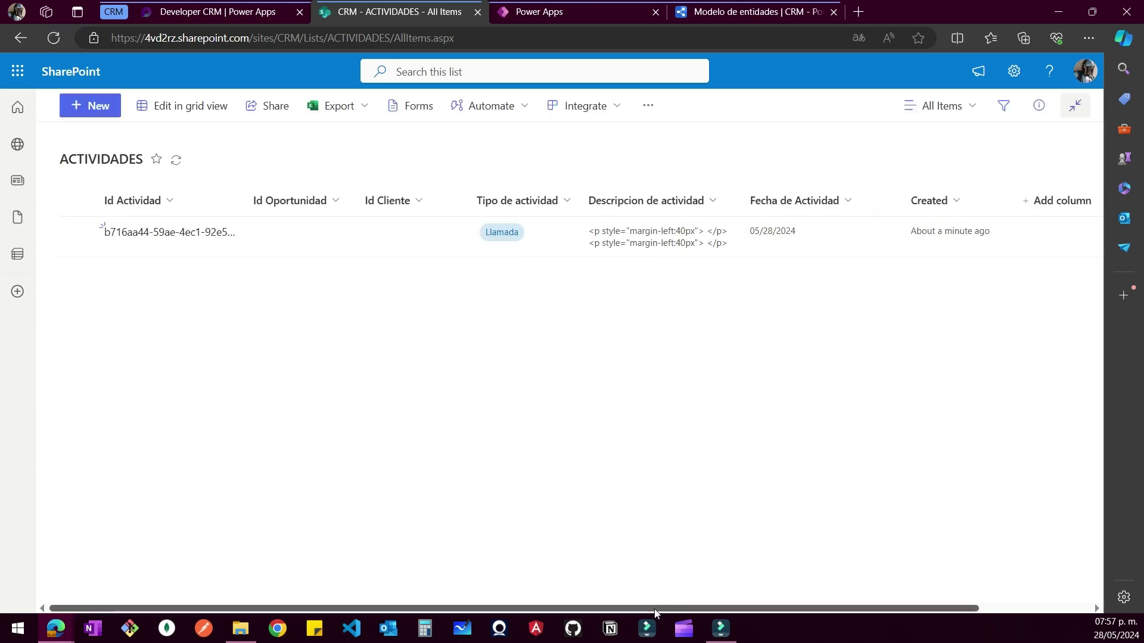
scroll(828, 599, right, 2)
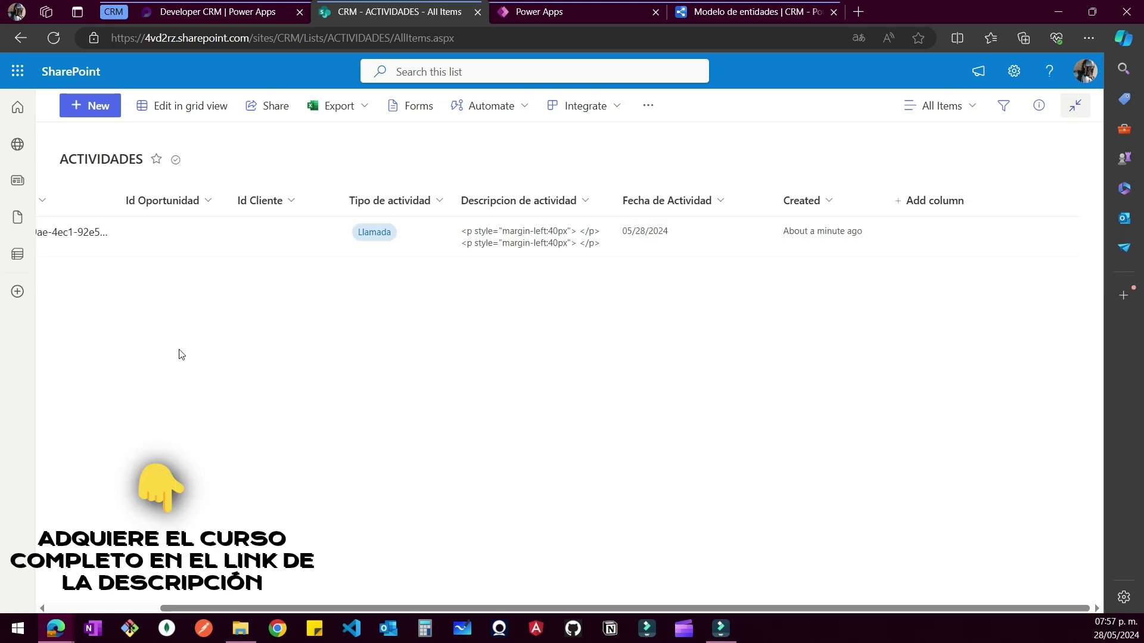
drag(471, 615, 345, 615)
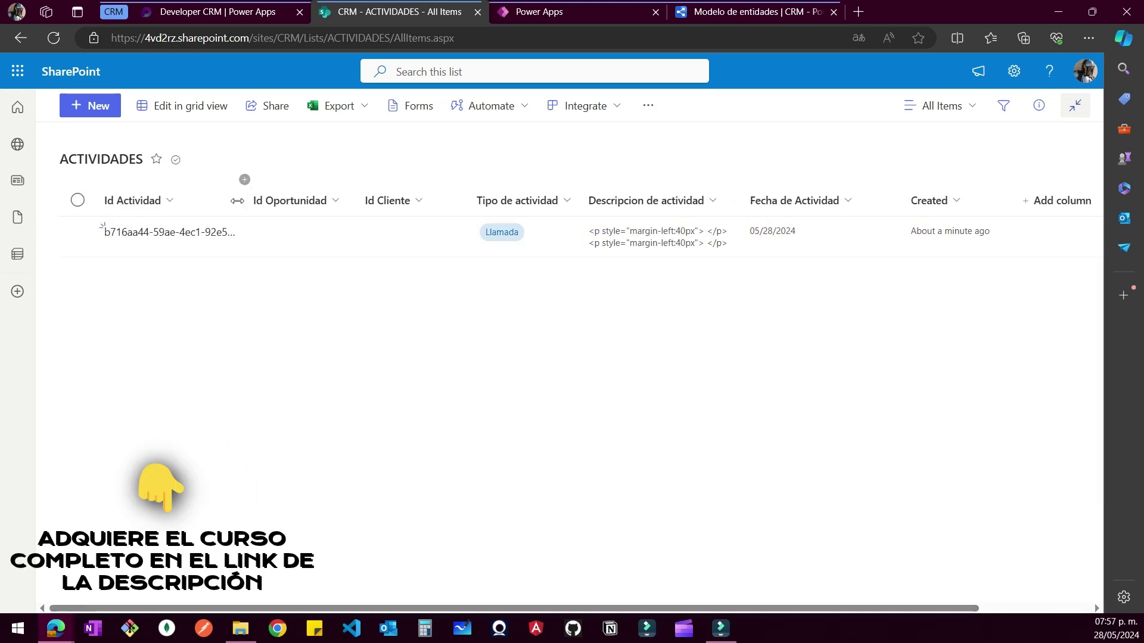
Widen the Id Actividad and Descripcion de actividad columns of the ACTIVIDADES list so their values can be read
double_click(248, 207)
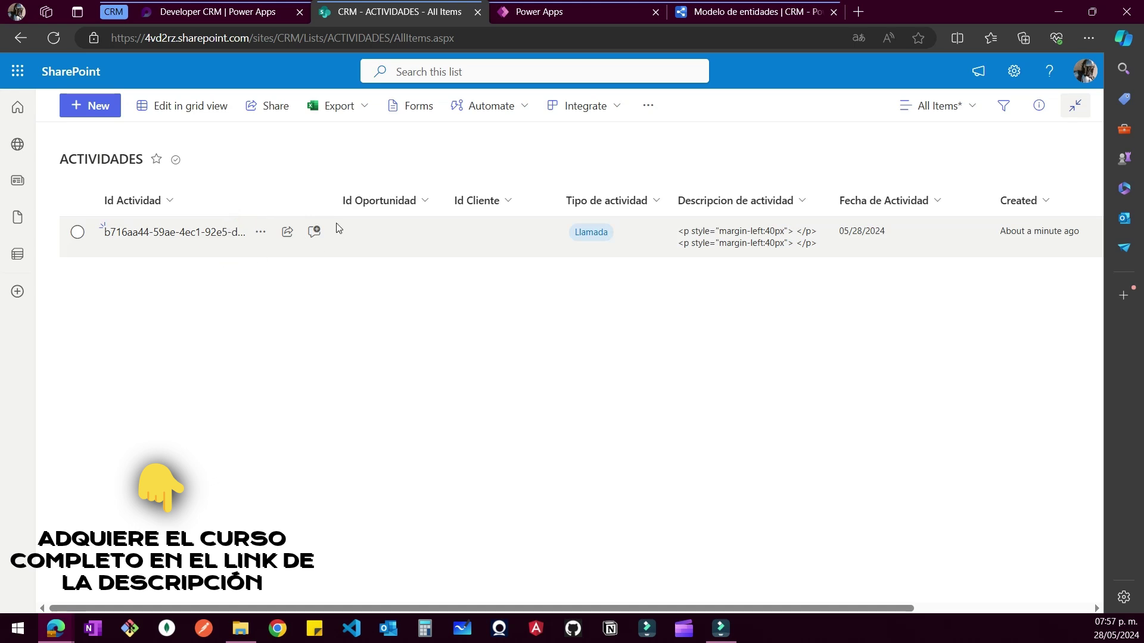
double_click(330, 206)
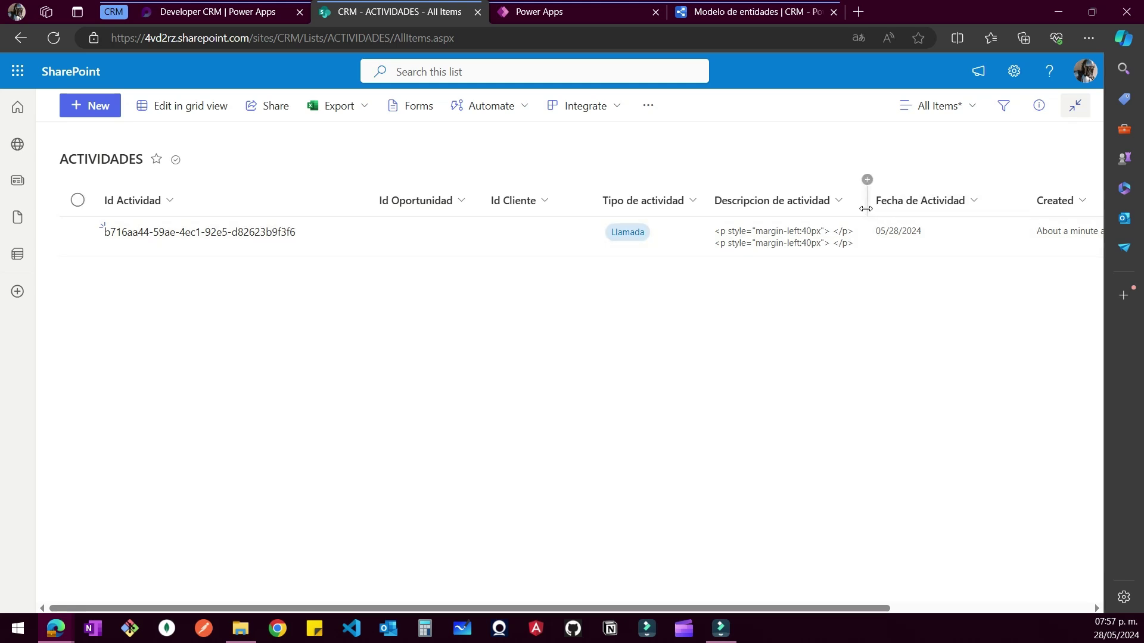
drag(865, 208, 942, 209)
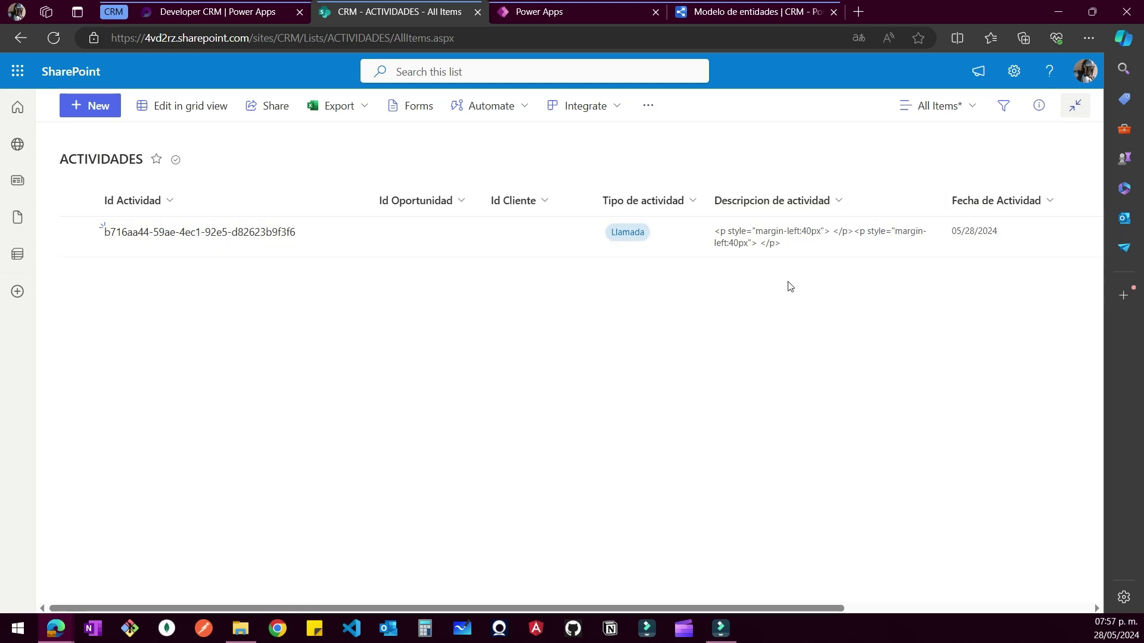
drag(943, 208, 973, 209)
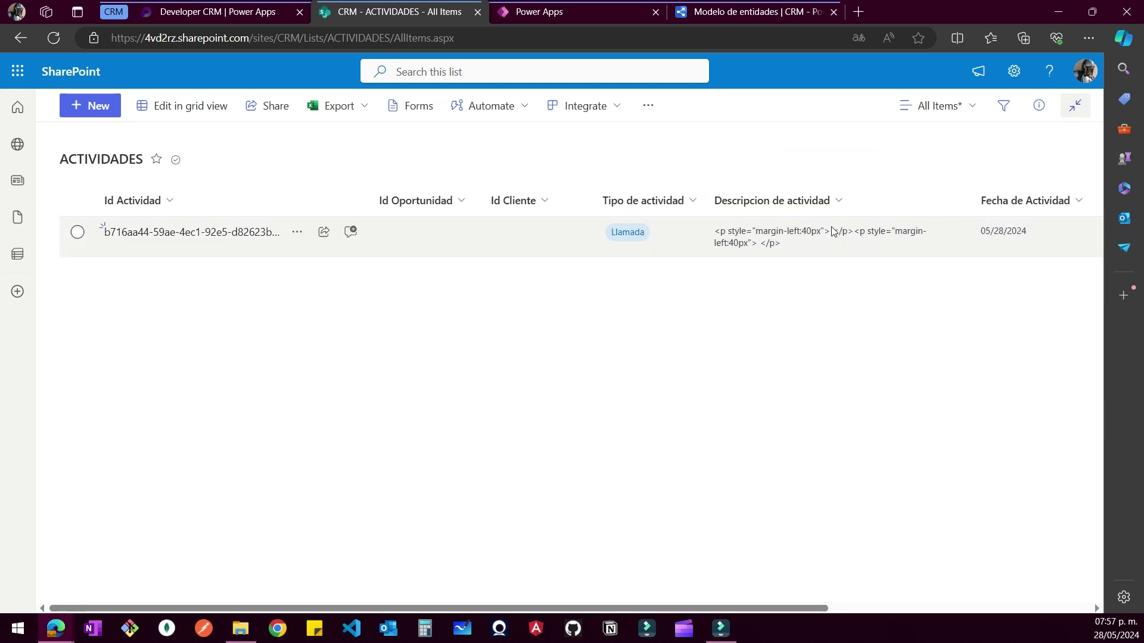
Enable enhanced rich text for the Descripcion de actividad column and save the column settings
click(832, 201)
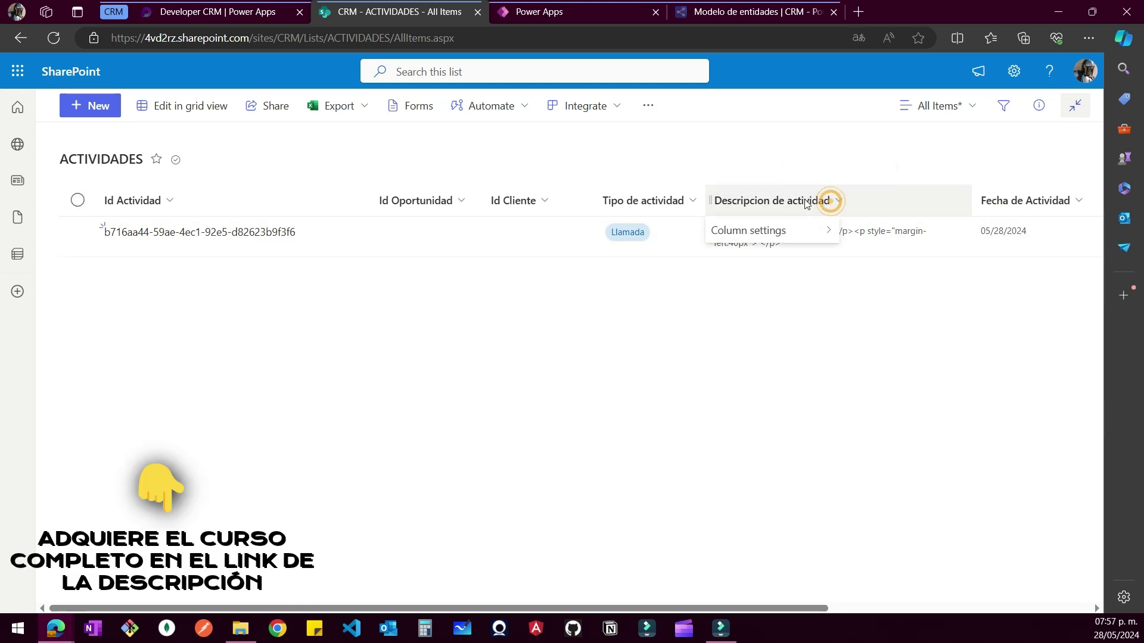
mouse_move(794, 230)
click(851, 231)
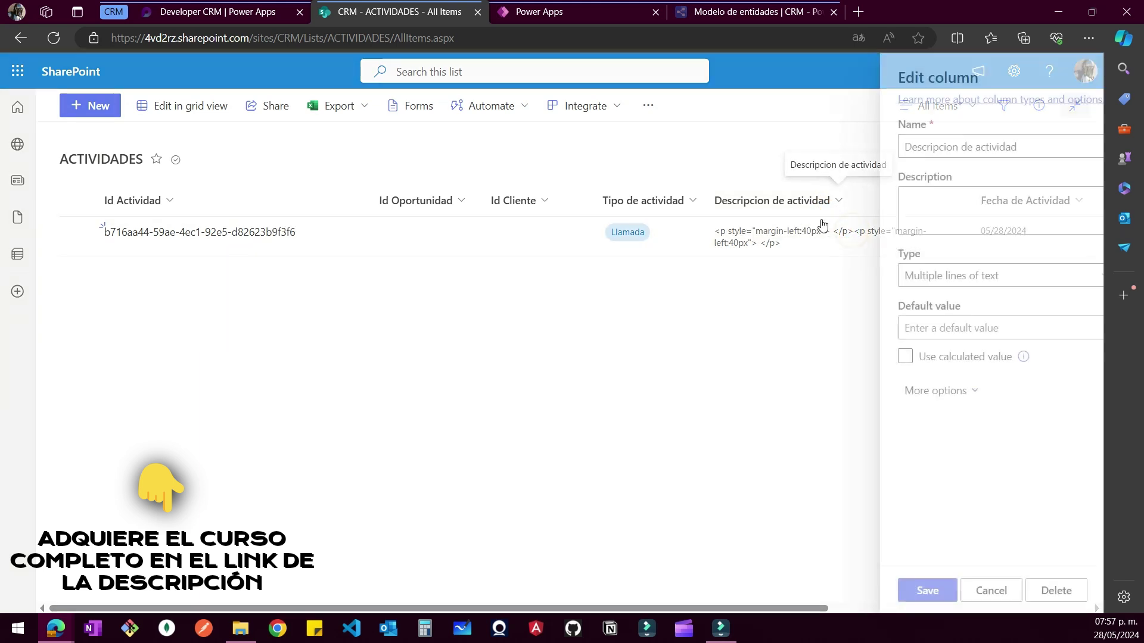
drag(1019, 147, 833, 156)
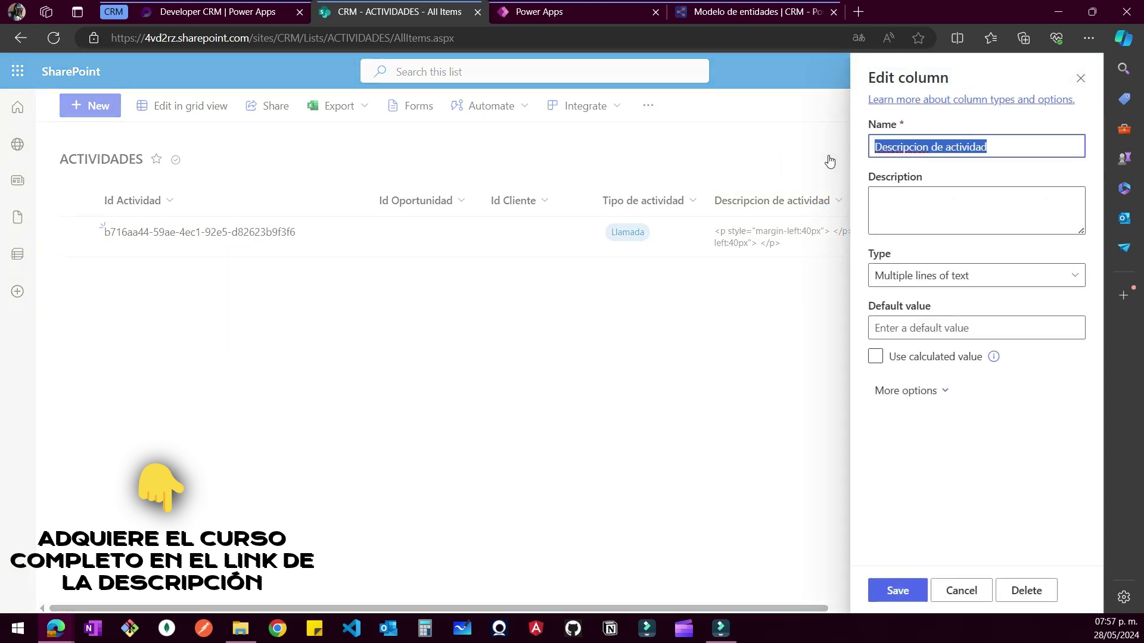
click(911, 390)
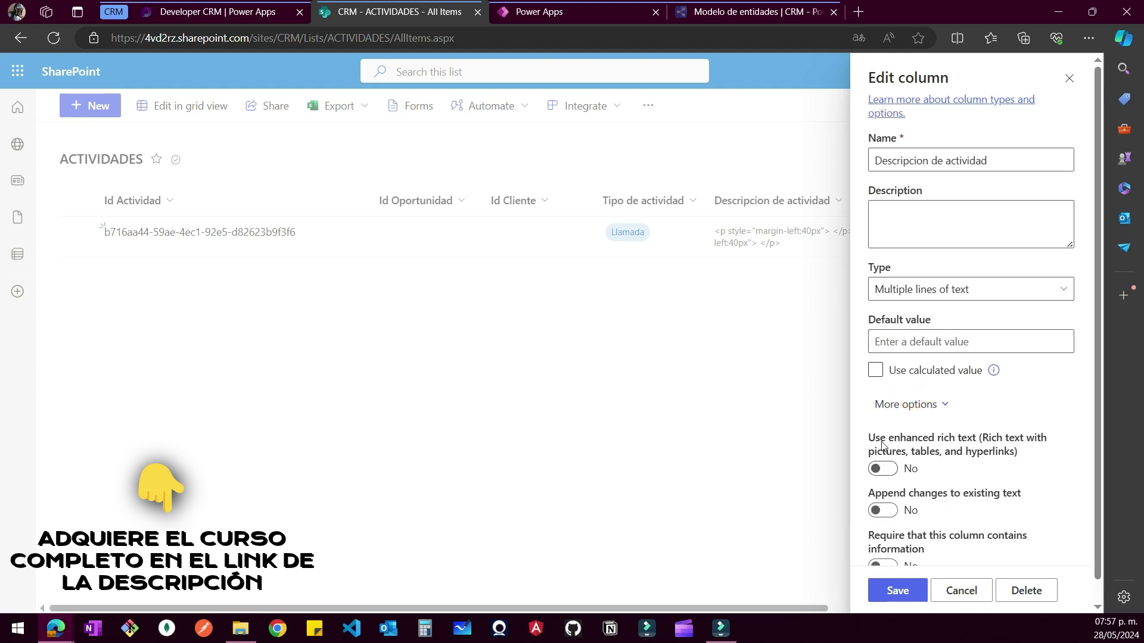
click(889, 469)
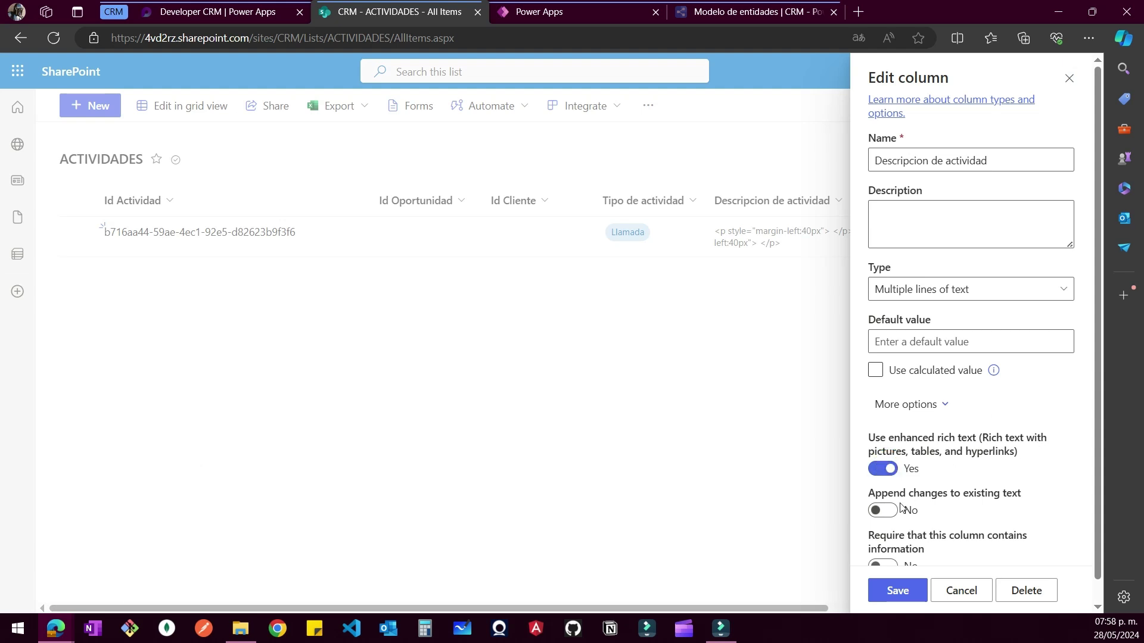
click(887, 592)
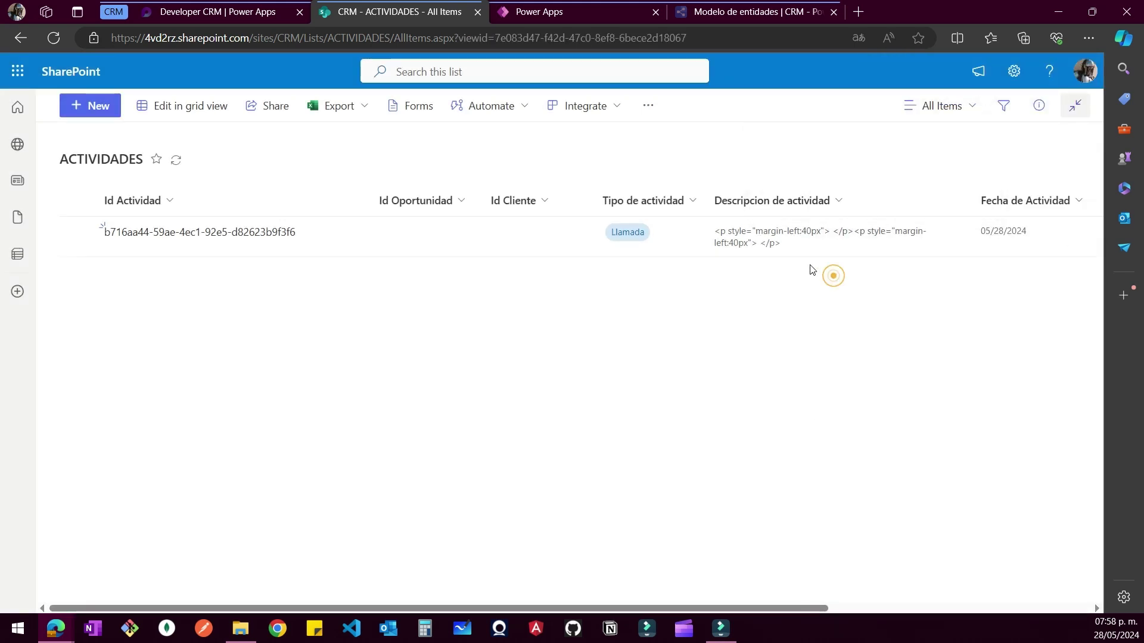
Reload the ACTIVIDADES list and examine the activity record's Descripcion de actividad, Id Oportunidad and Created values
middle_click(987, 286)
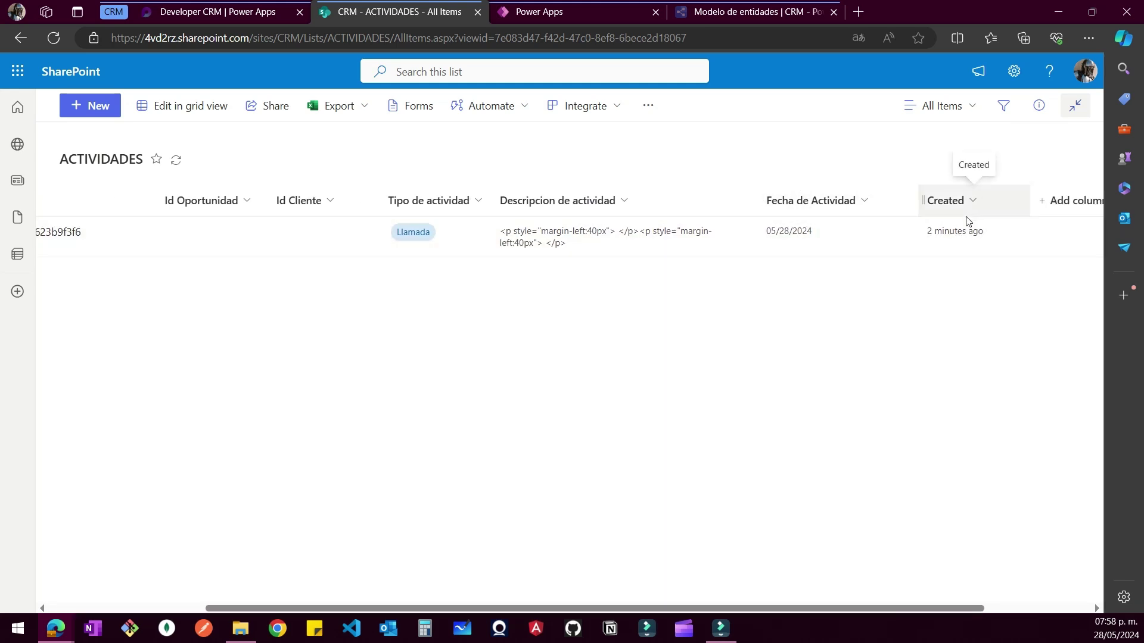
key(F5)
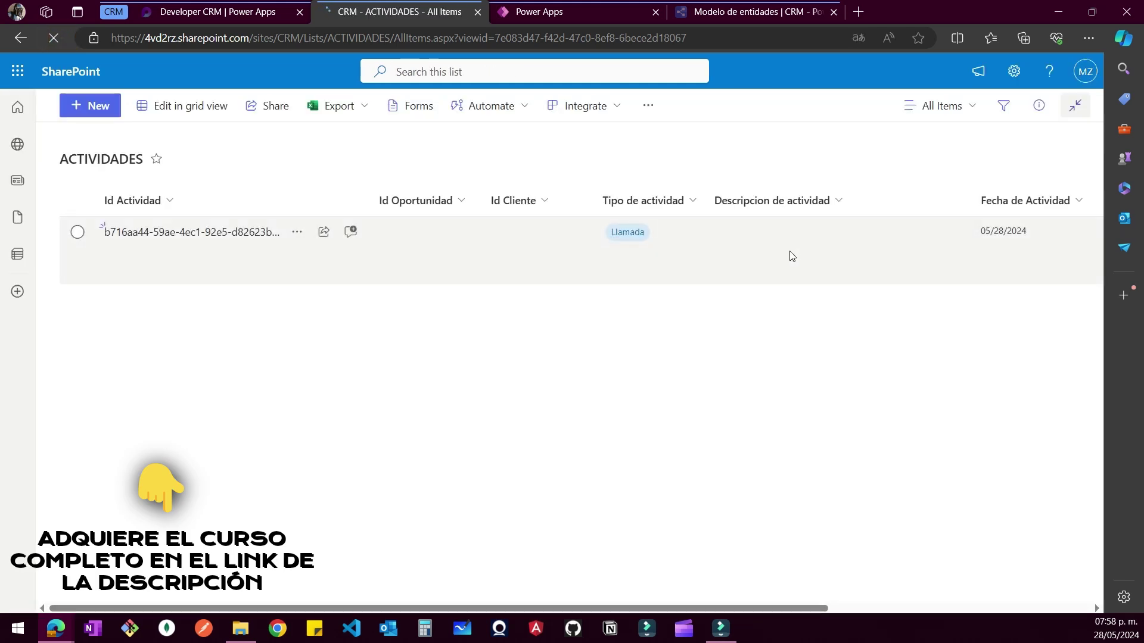
middle_click(527, 343)
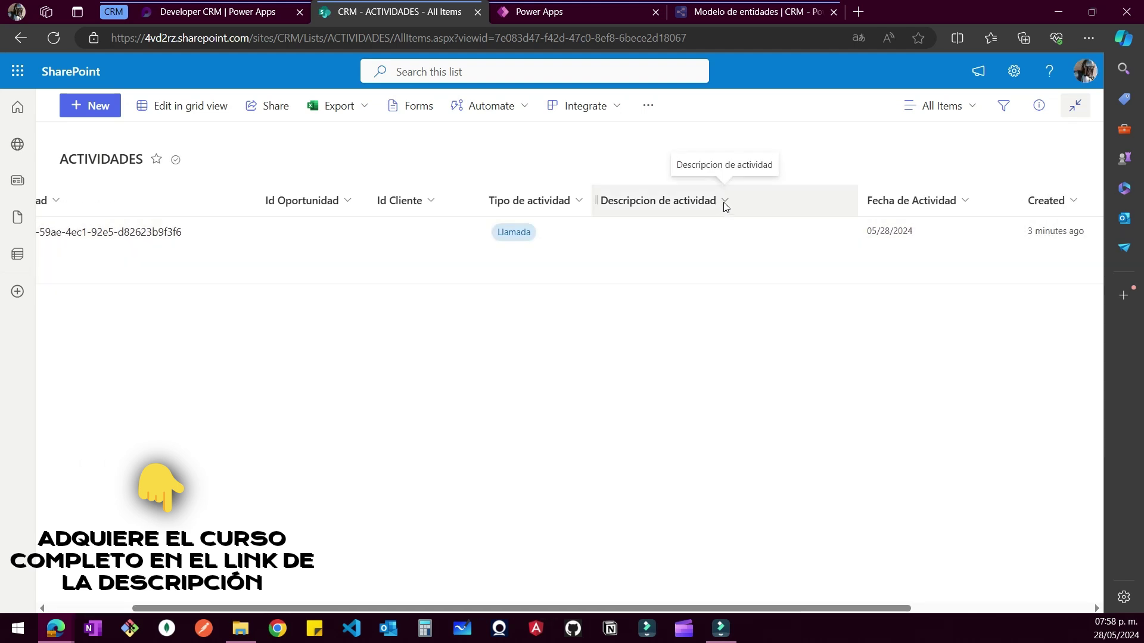
middle_click(768, 329)
middle_click(878, 300)
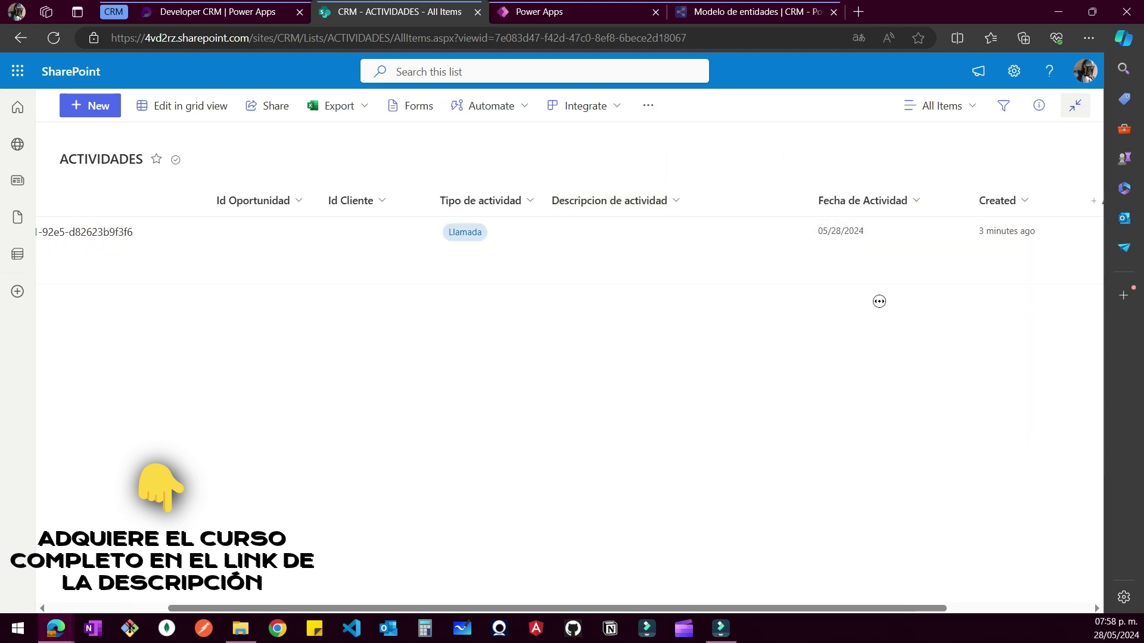
scroll(925, 309, left, 5)
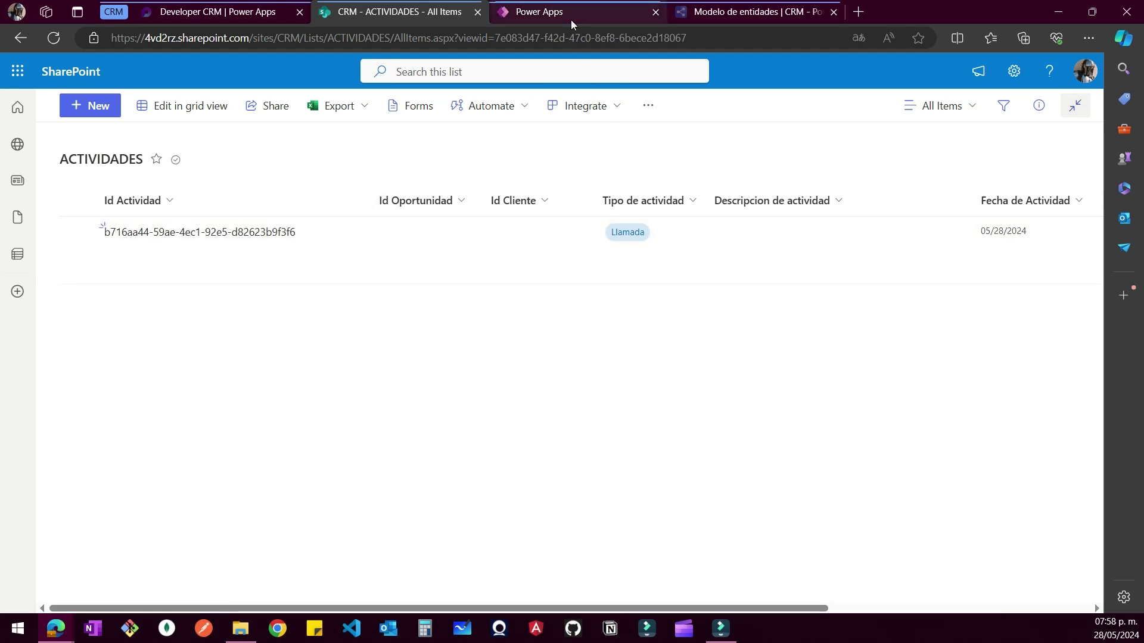
Switch back to Power Apps and exit the CRM app preview to return to the editor
click(570, 18)
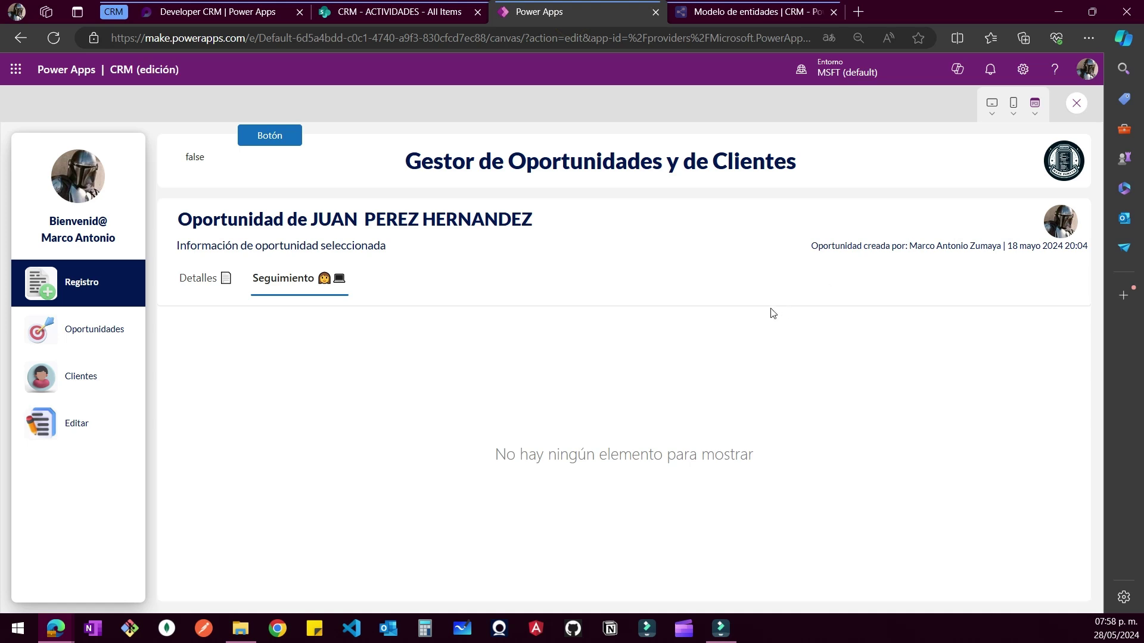
click(1075, 106)
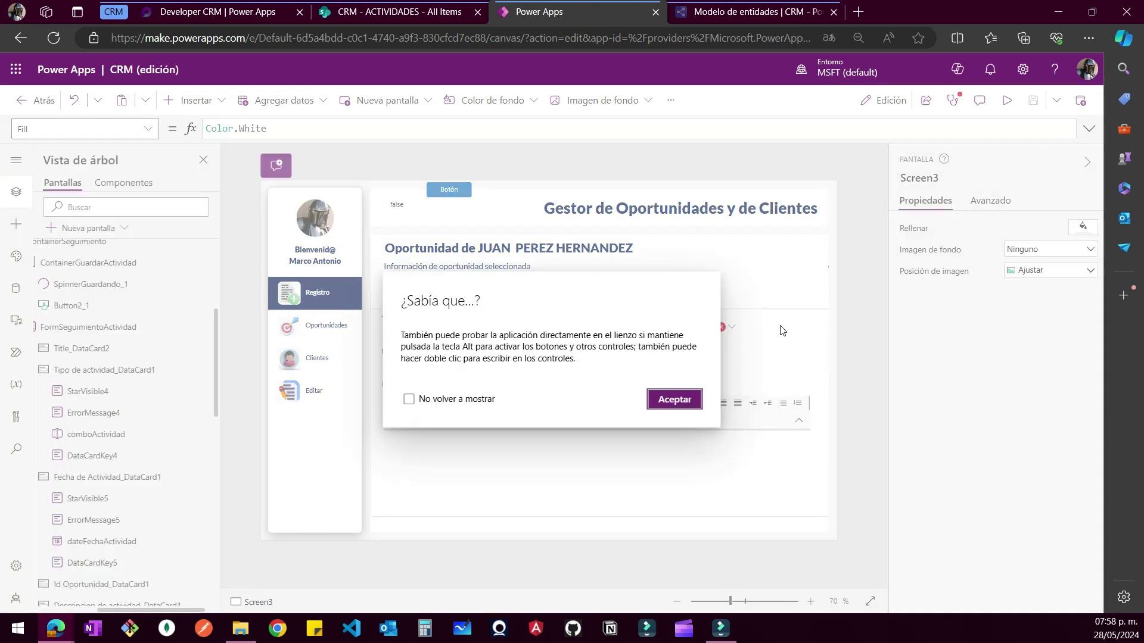
Dismiss the tip, read the error on the hidden Guardar button and select the Descripcion de actividad rich text editor
click(674, 399)
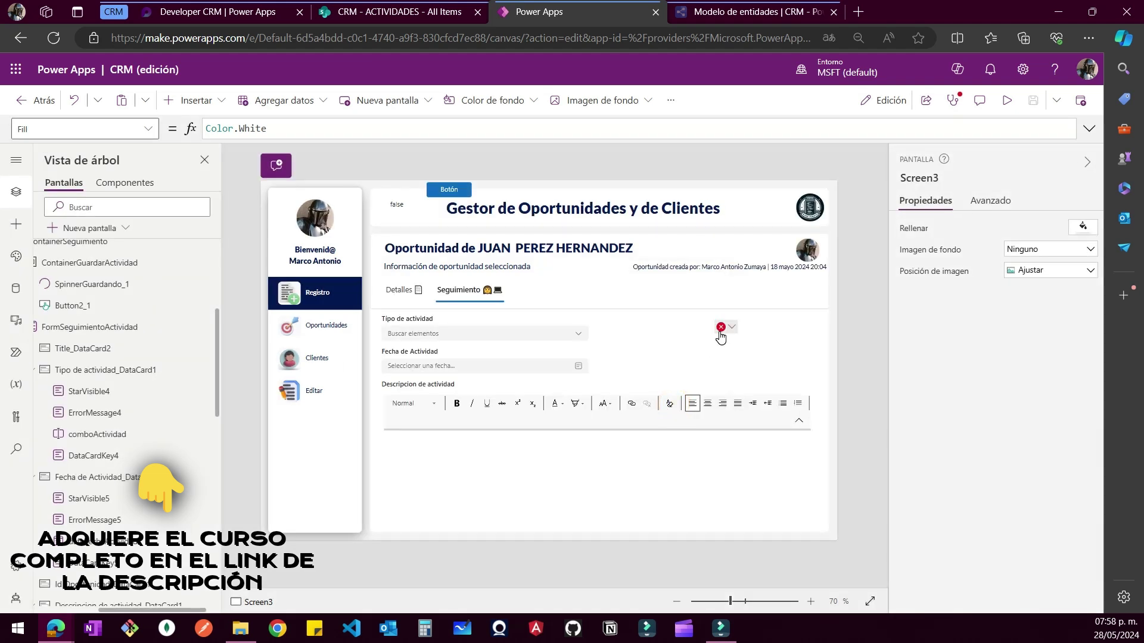
mouse_move(727, 335)
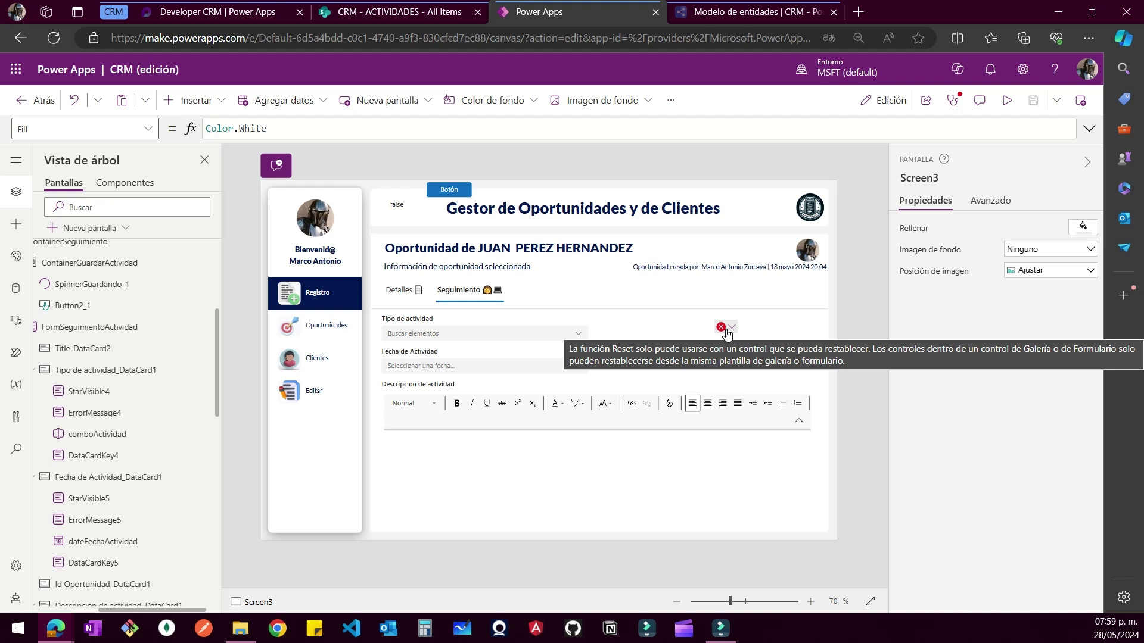
click(521, 458)
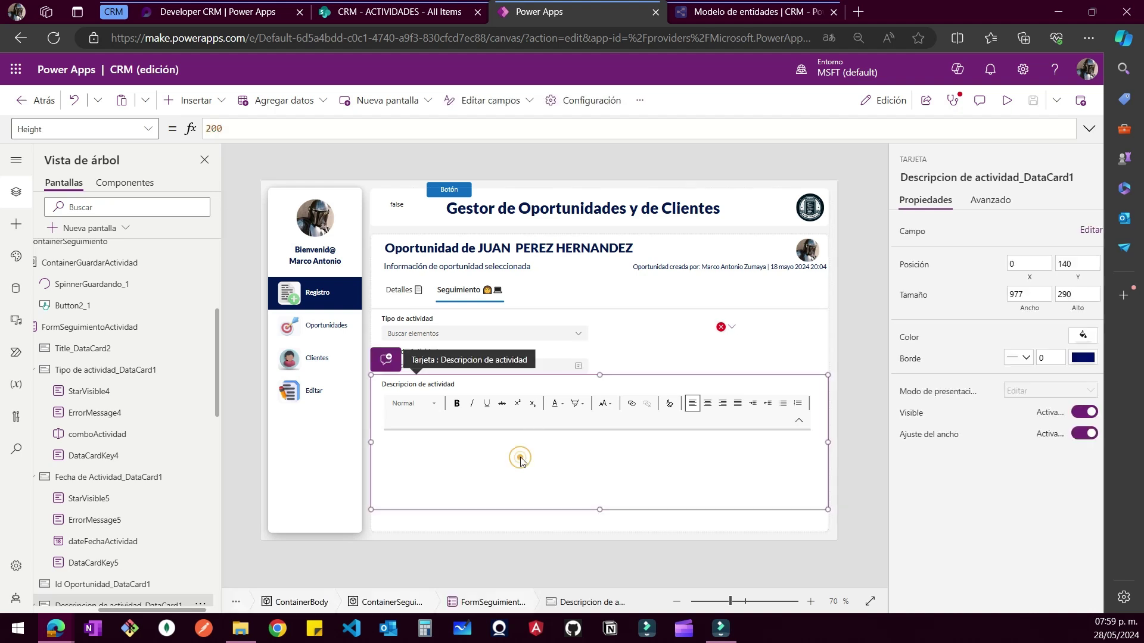
click(520, 455)
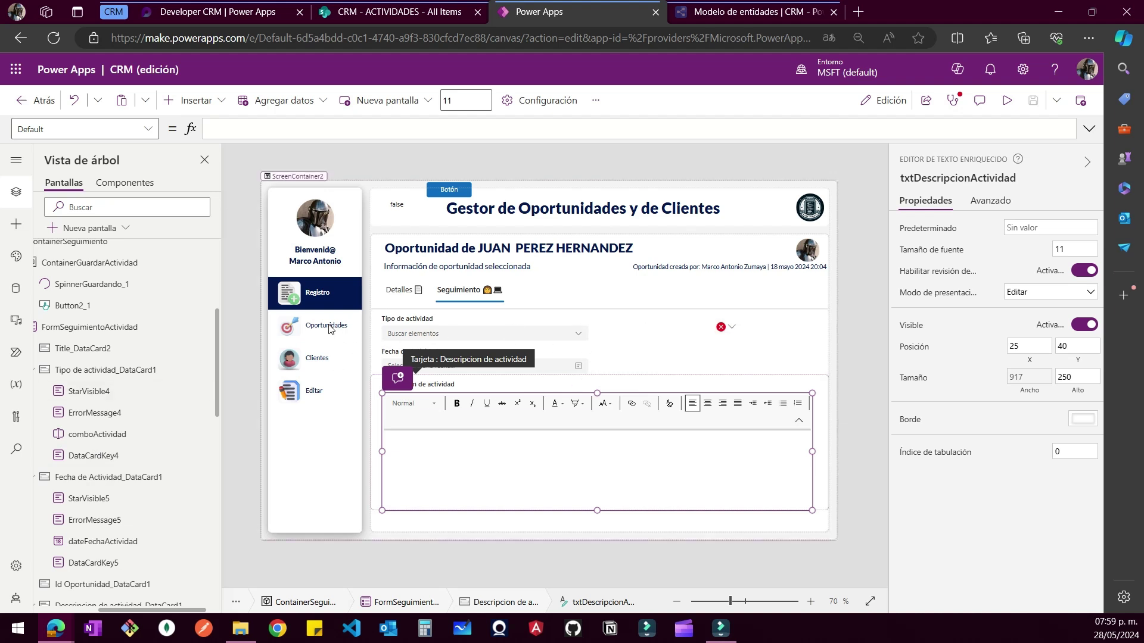
Show the Editar view and delete the Reset(txtDescripcionActividad) line from the OnSelect formula of the Seguimiento form's Guardar button
click(326, 399)
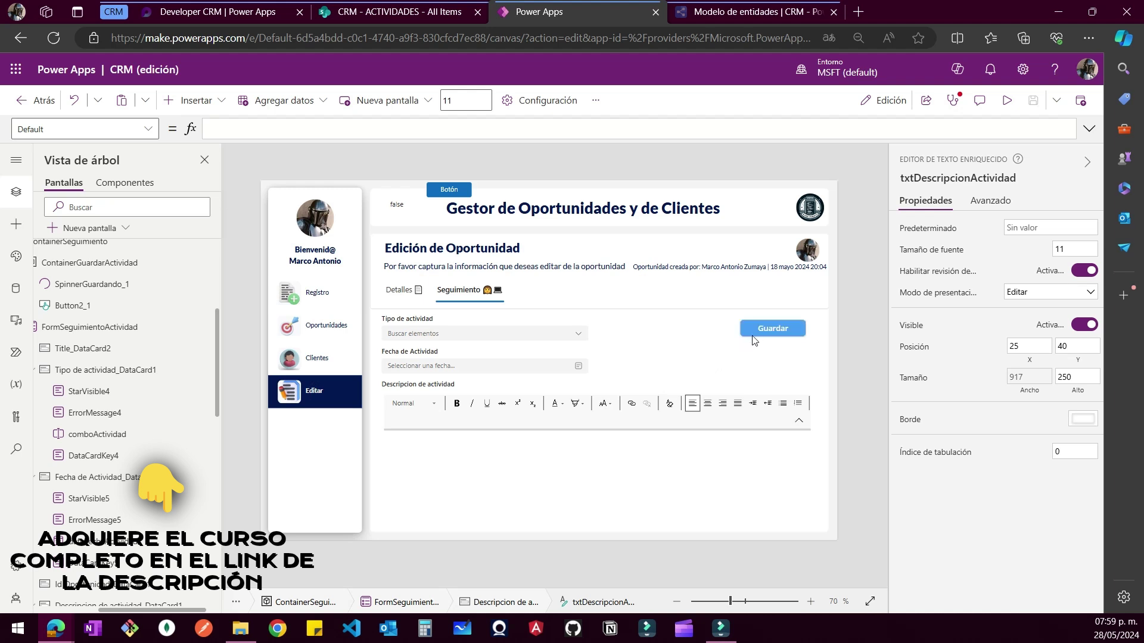
click(753, 341)
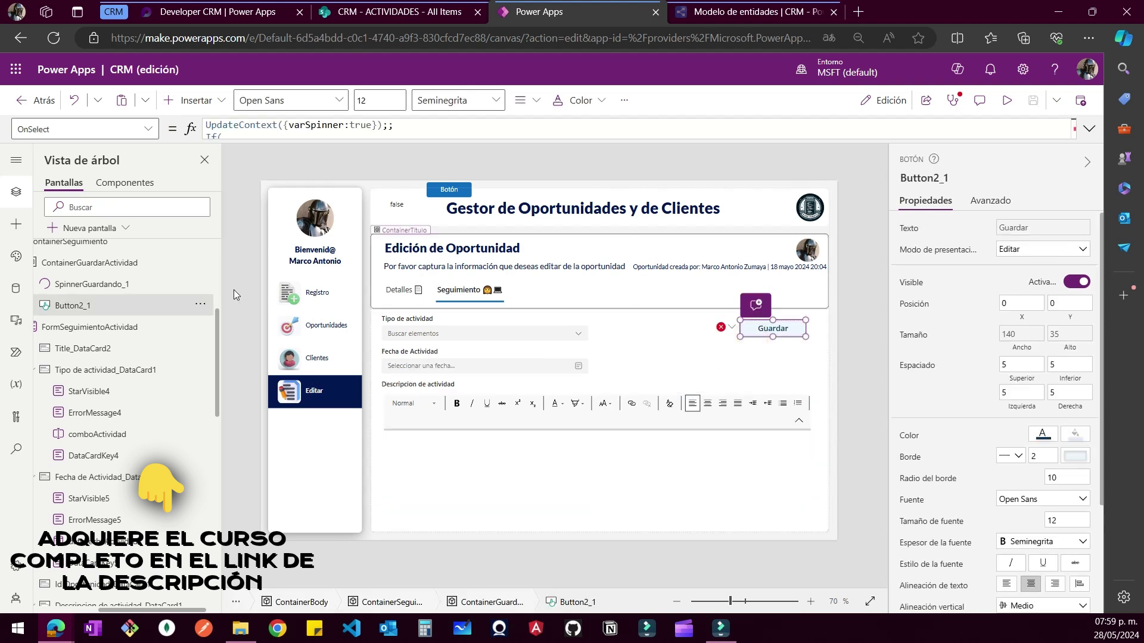
drag(380, 139, 352, 361)
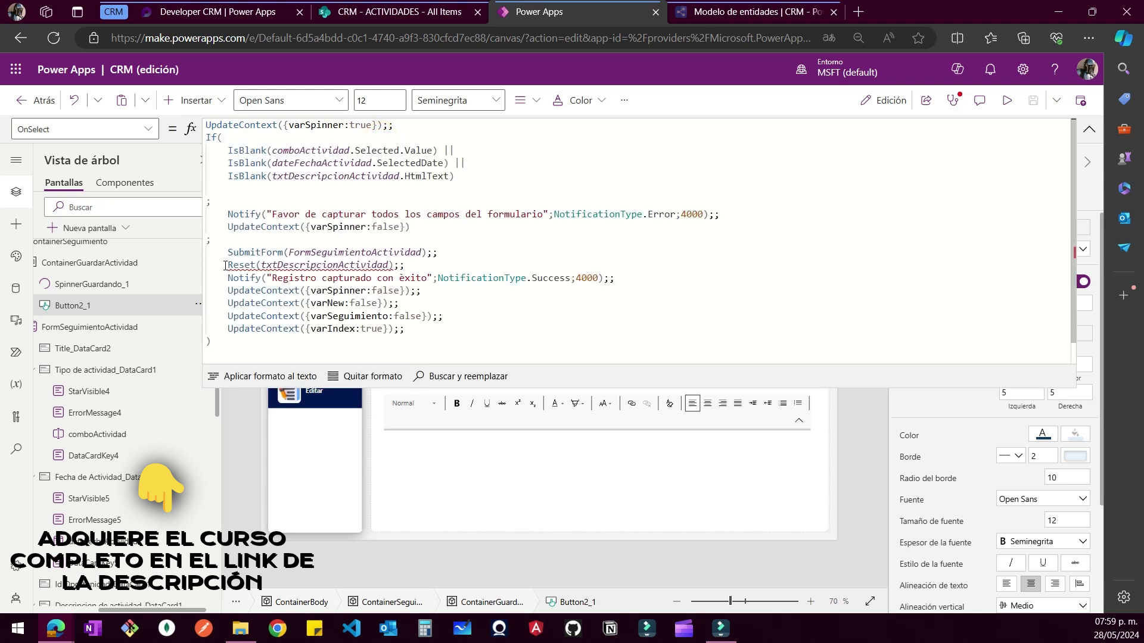
drag(227, 267, 420, 261)
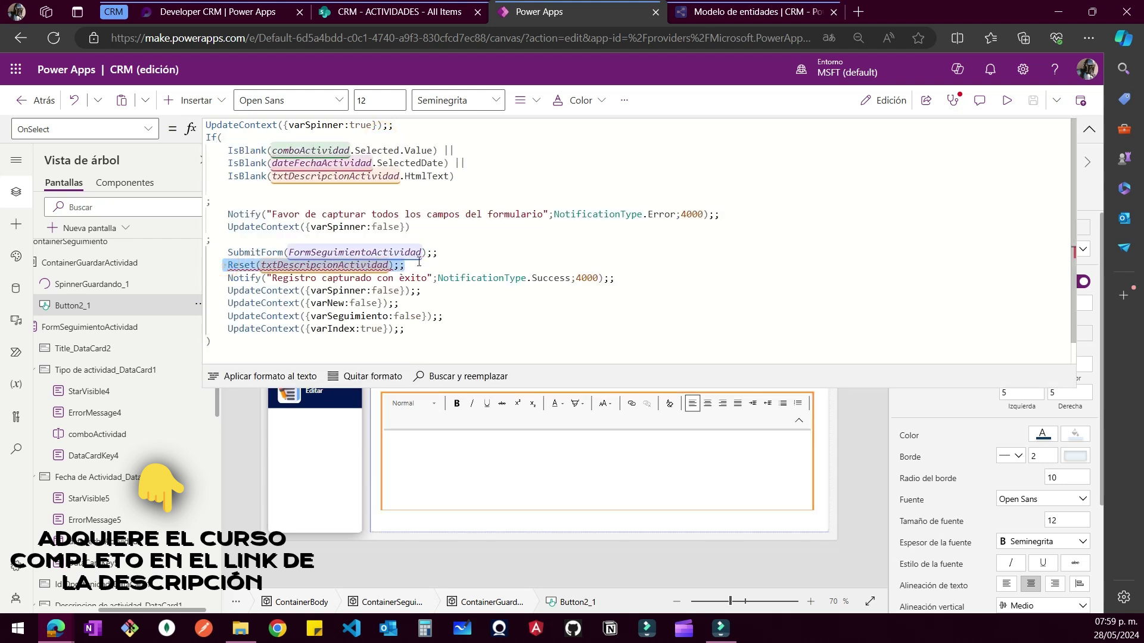
click(403, 265)
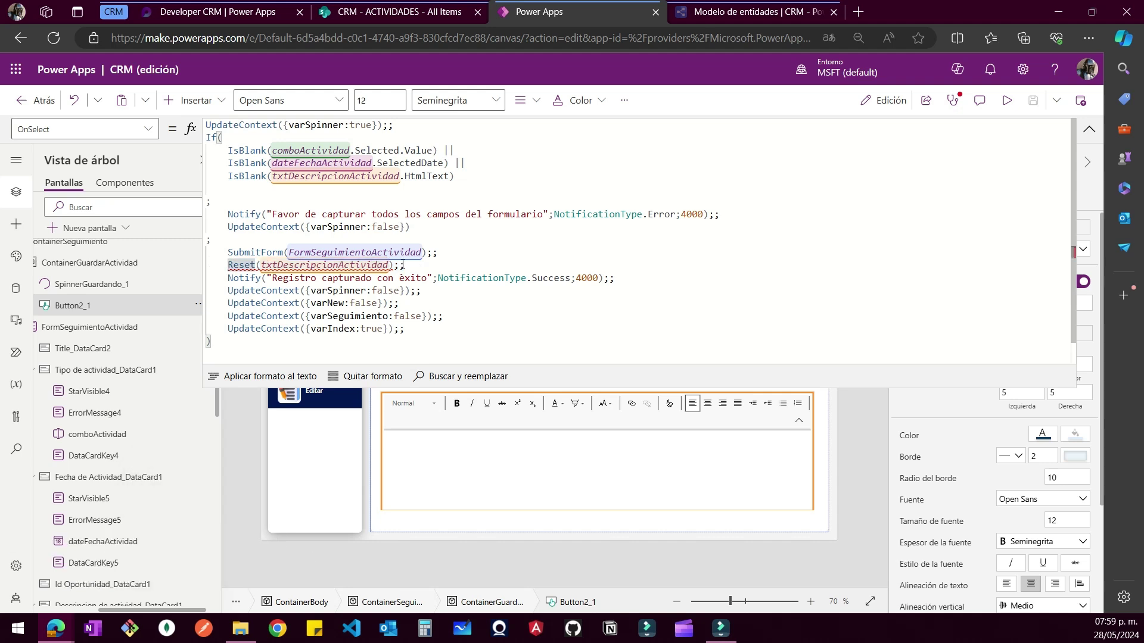
key(ctrl+slash)
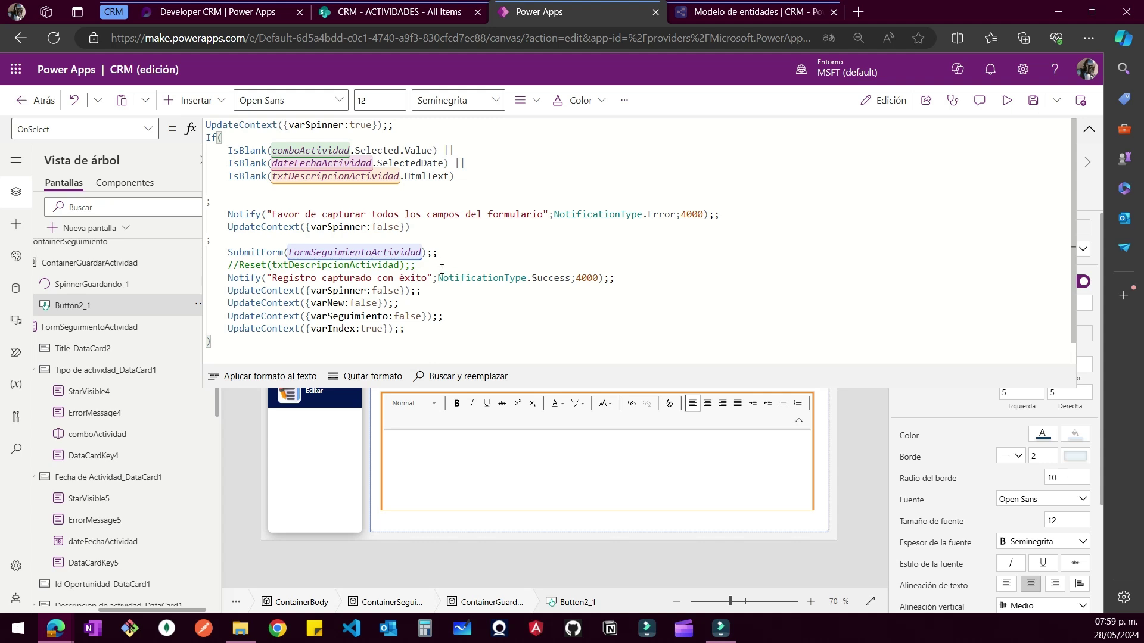
key(shift+Home)
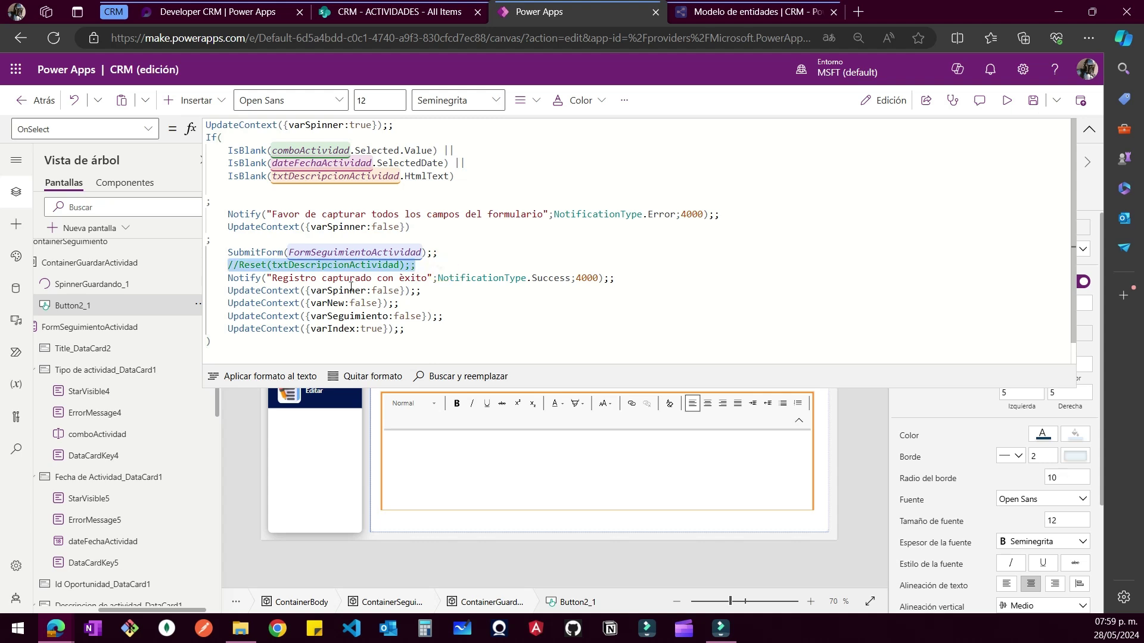
key(BackSpace)
key(BackSpace)
key(BackSpace)
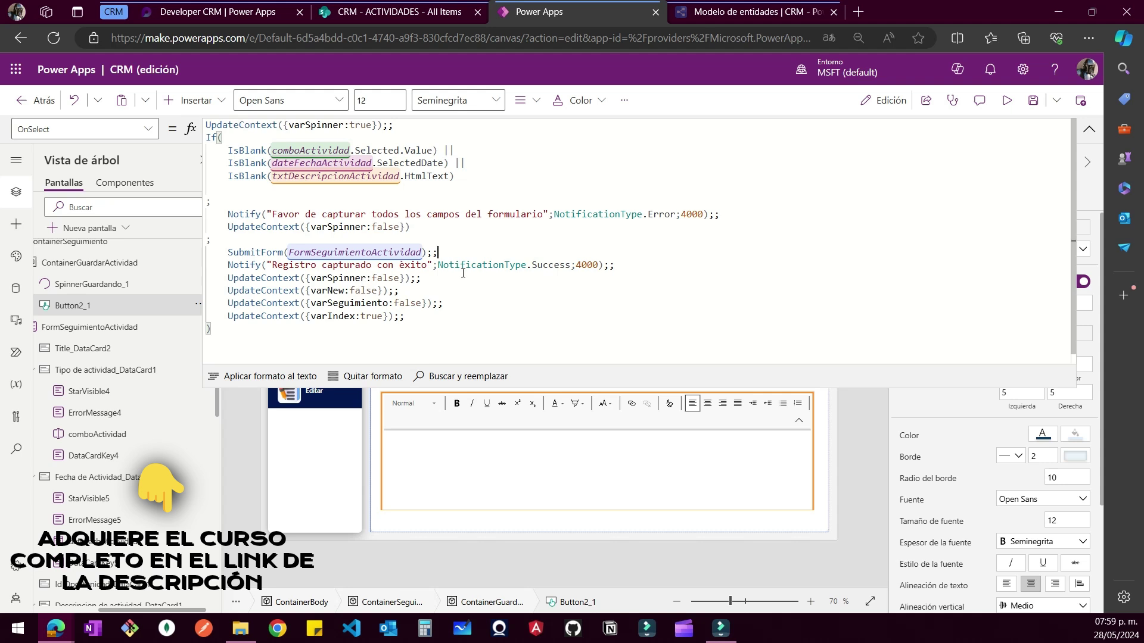
click(1089, 130)
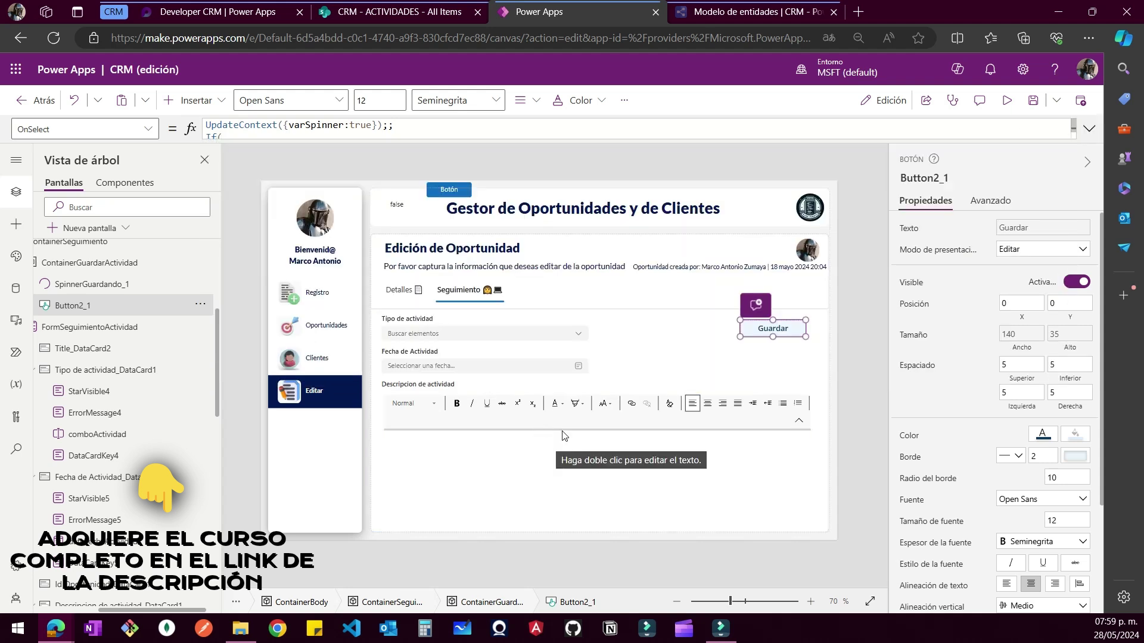
Set the Visible property of the Id Oportunidad card in FormSeguimientoActividad to true
click(746, 372)
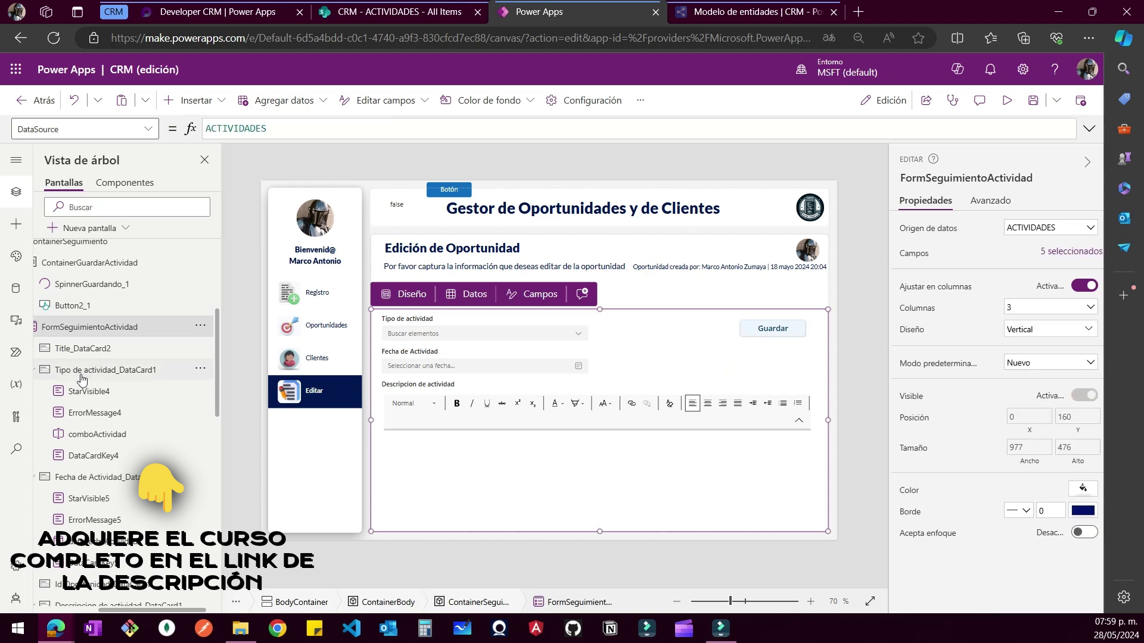
click(36, 374)
click(83, 349)
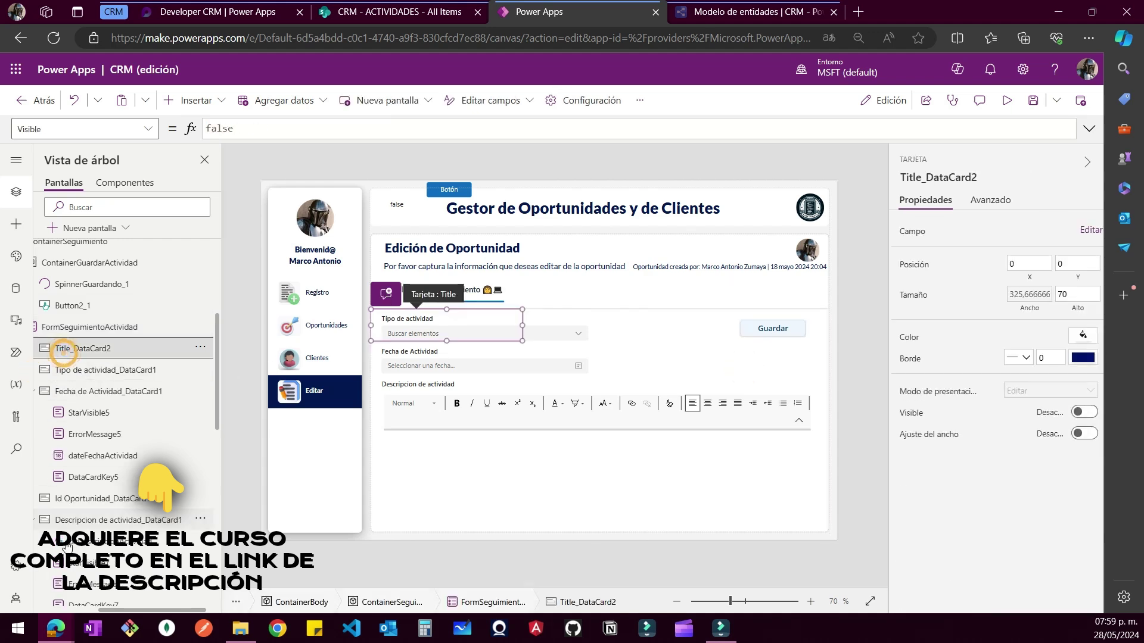
drag(129, 614, 71, 612)
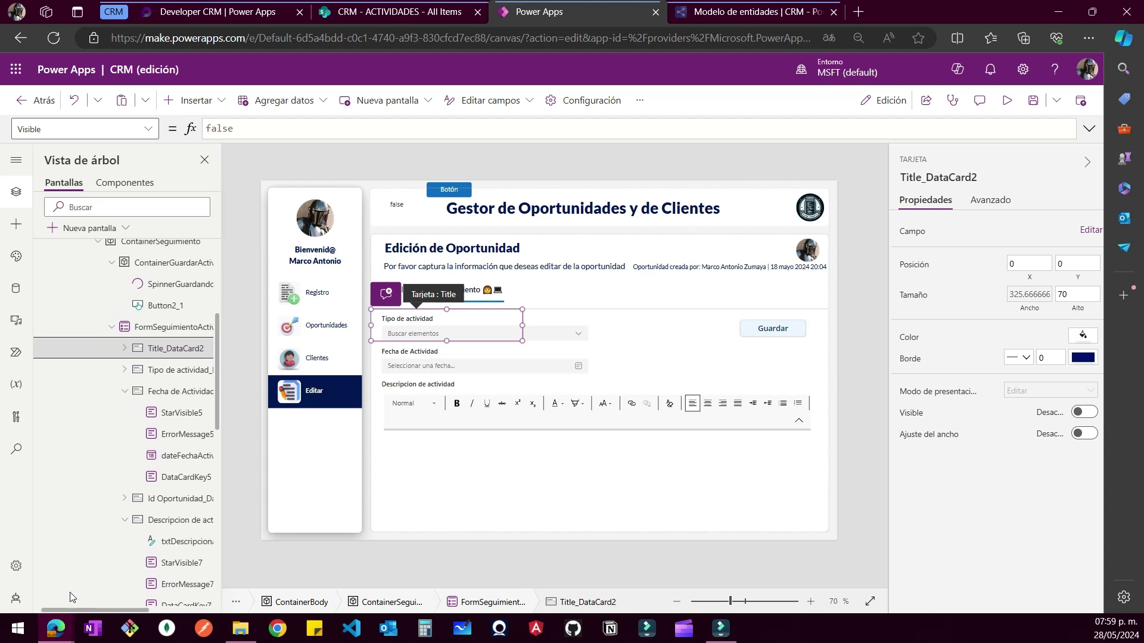
click(127, 391)
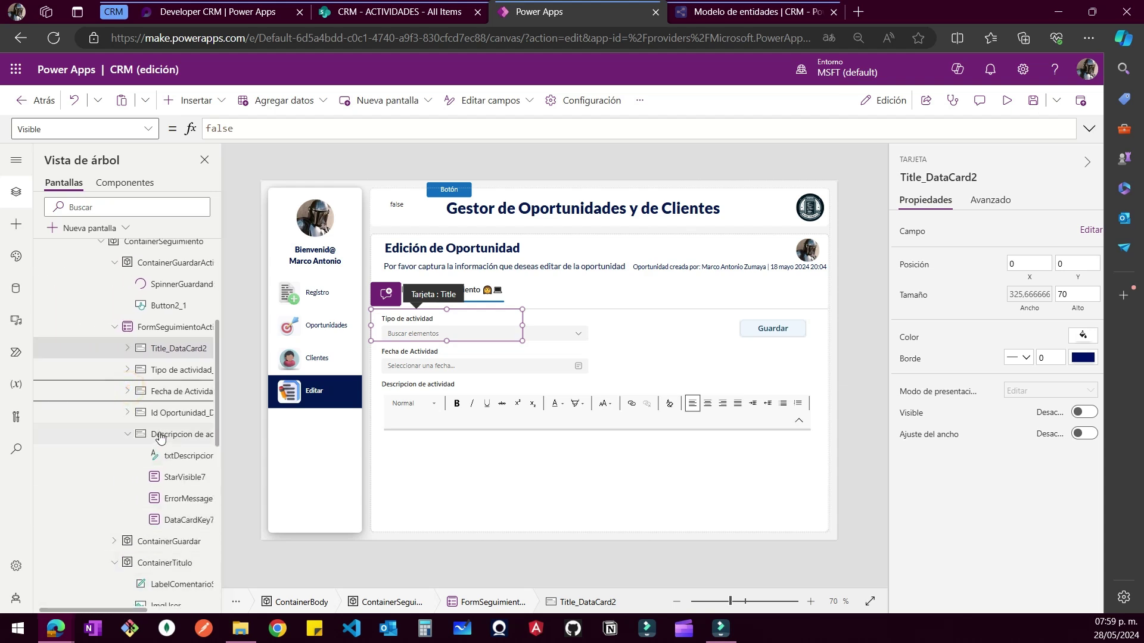
click(179, 413)
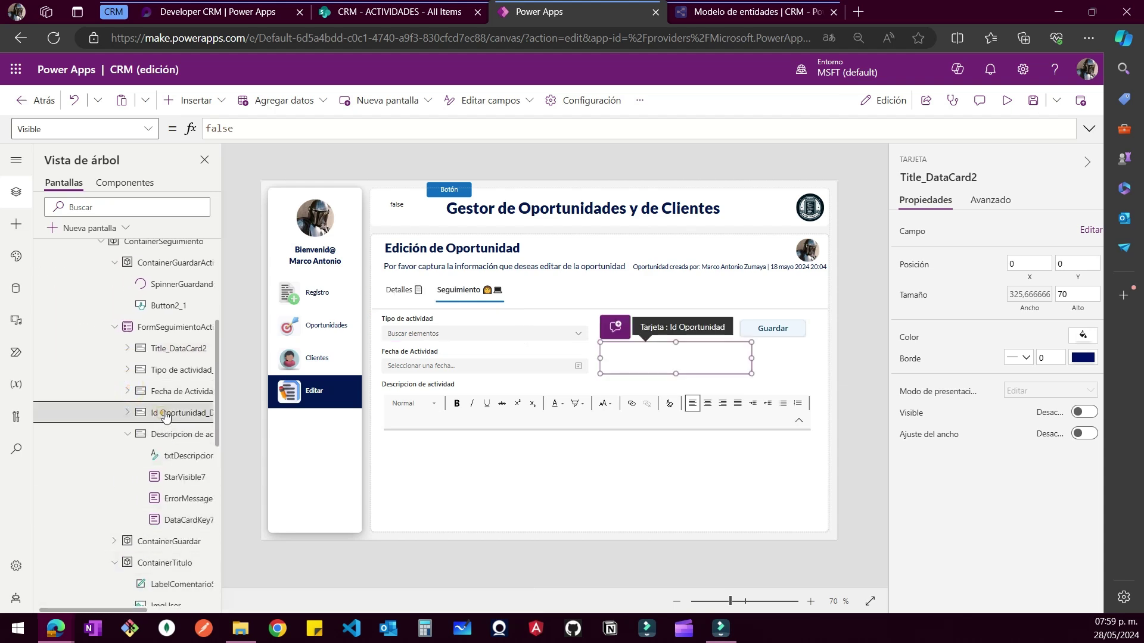
double_click(221, 128)
text(true)
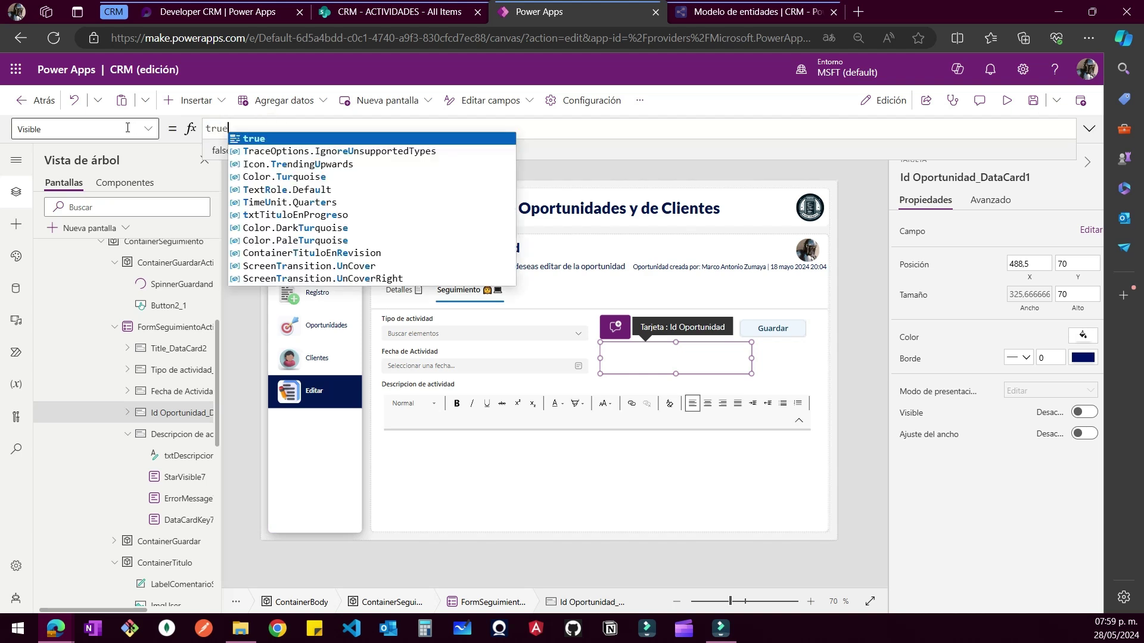
click(247, 144)
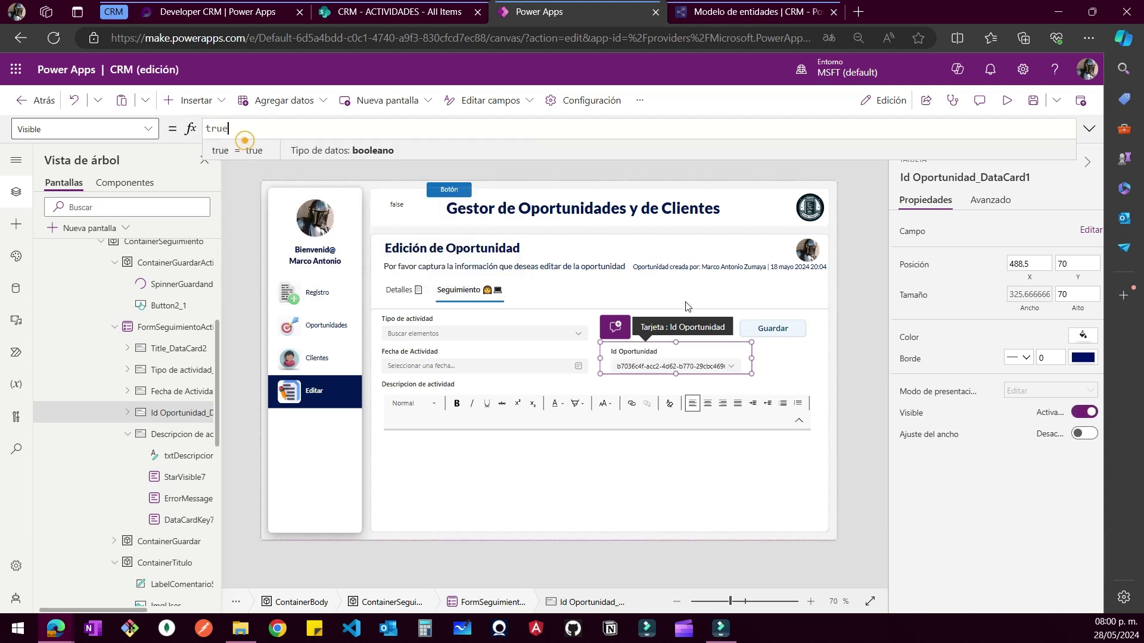
Preview the app to check the Seguimiento form in the Editar view, and return to the editor
click(1007, 100)
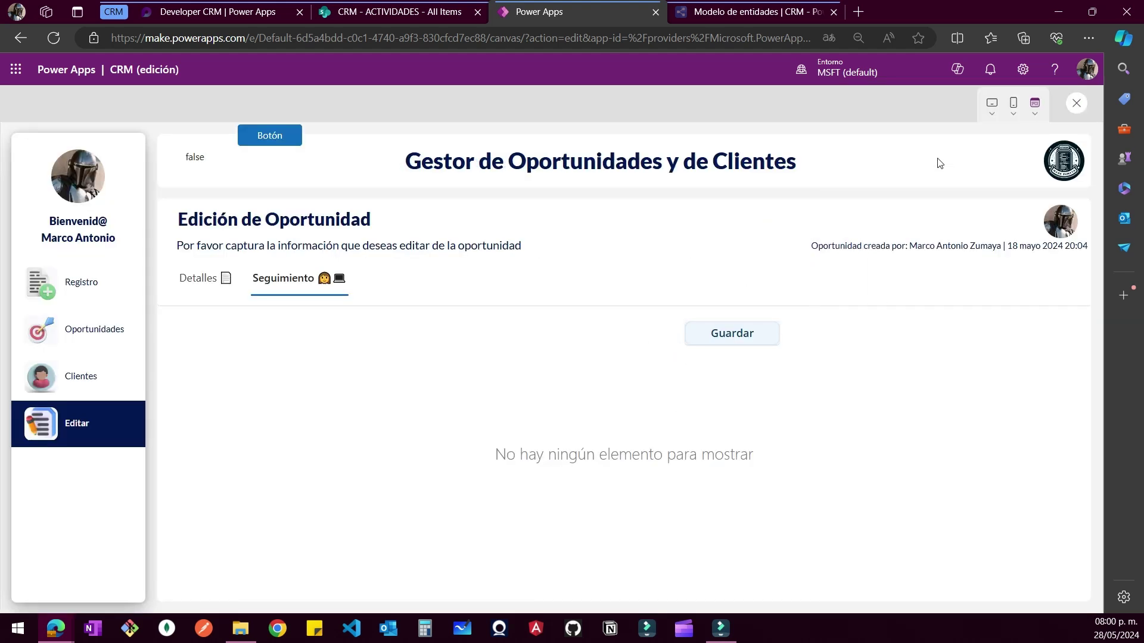
click(1076, 103)
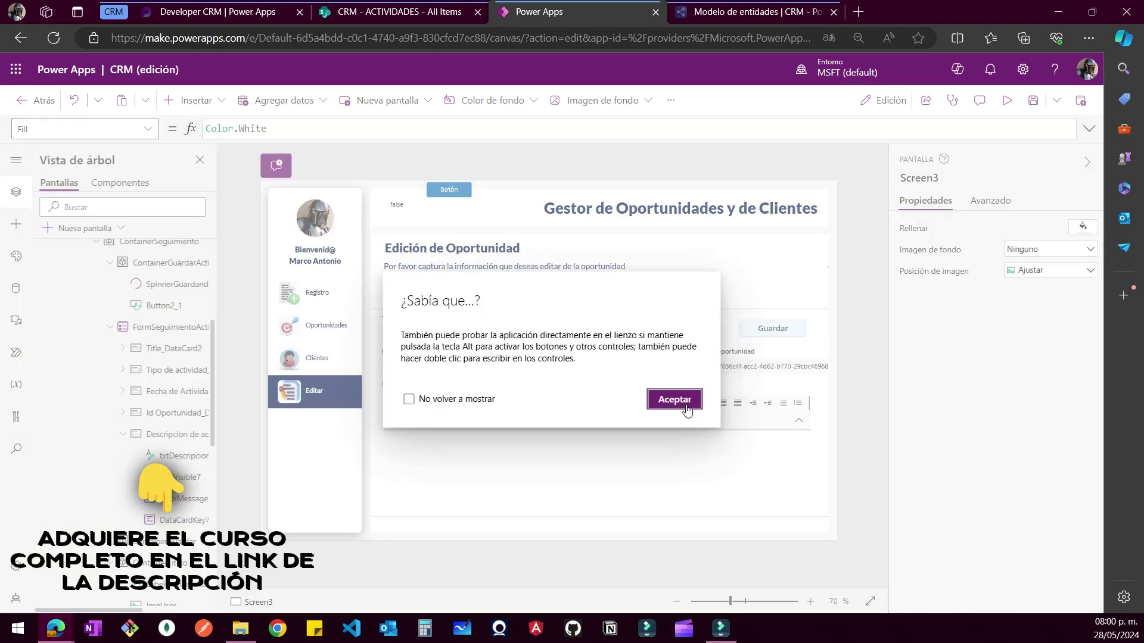
click(692, 407)
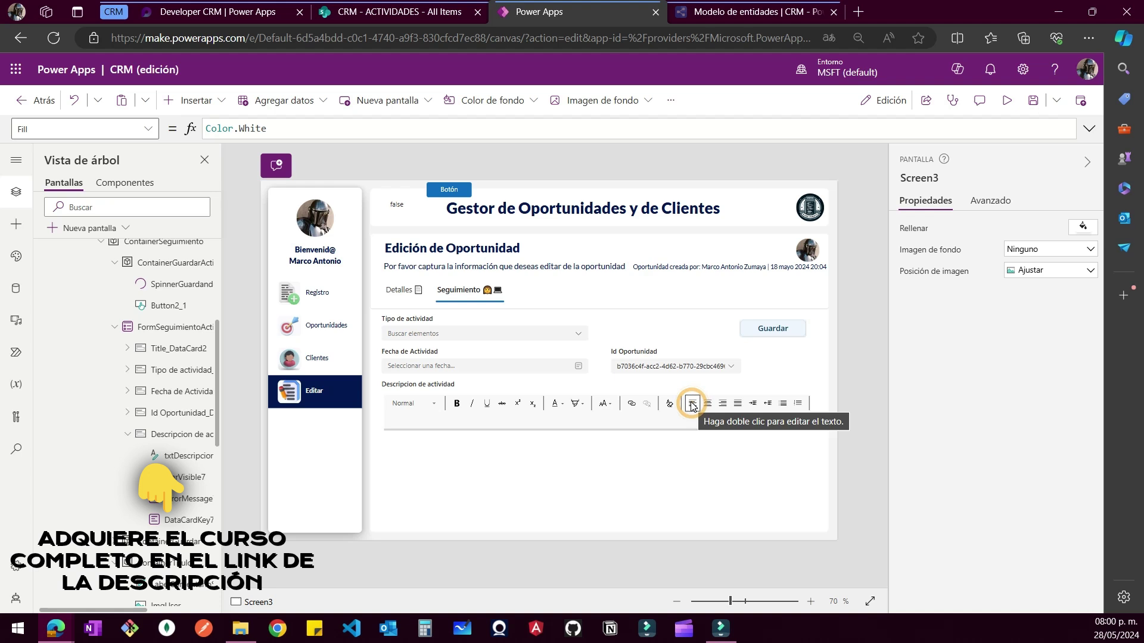
click(692, 407)
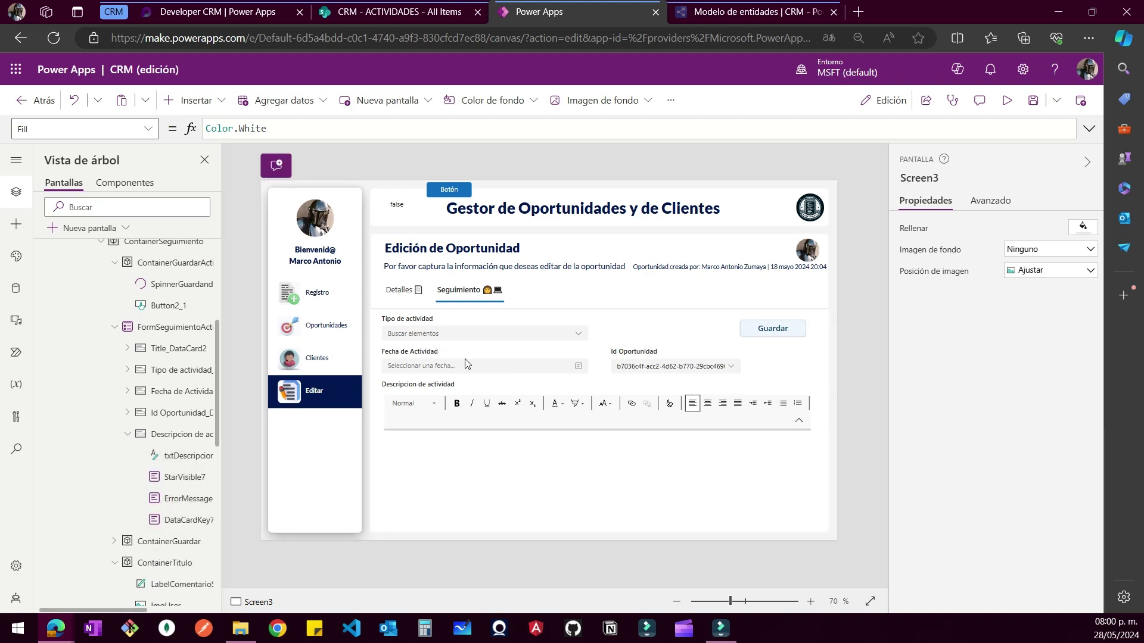
Find the Item property among the advanced properties of FormSeguimientoActividad and inspect its formula
click(143, 334)
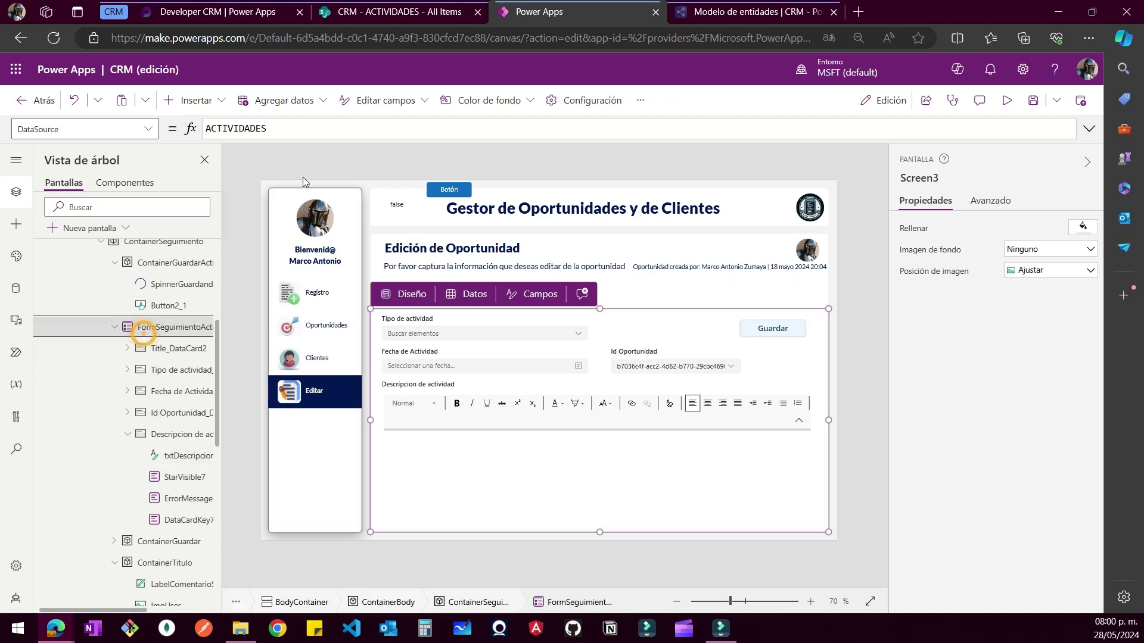
click(990, 200)
text(ite)
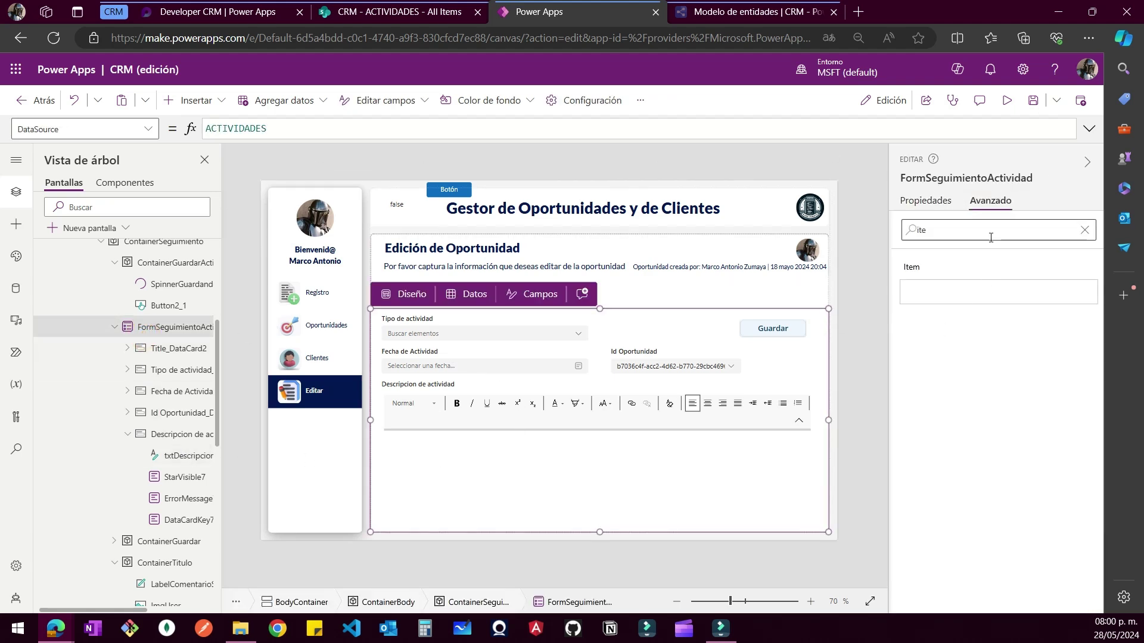
click(914, 269)
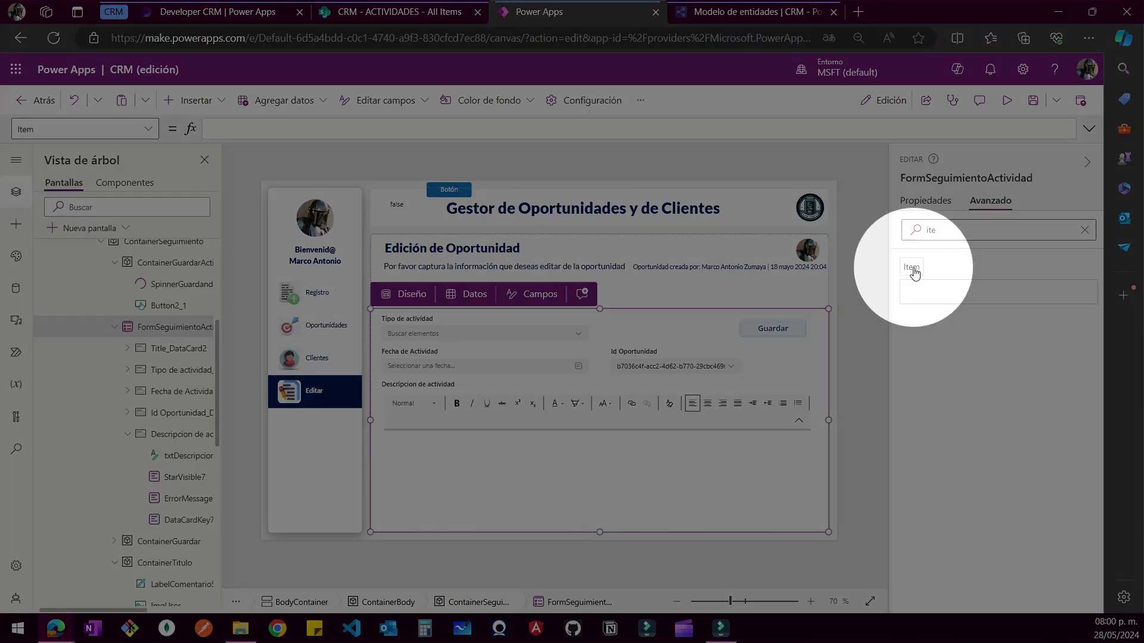
click(918, 297)
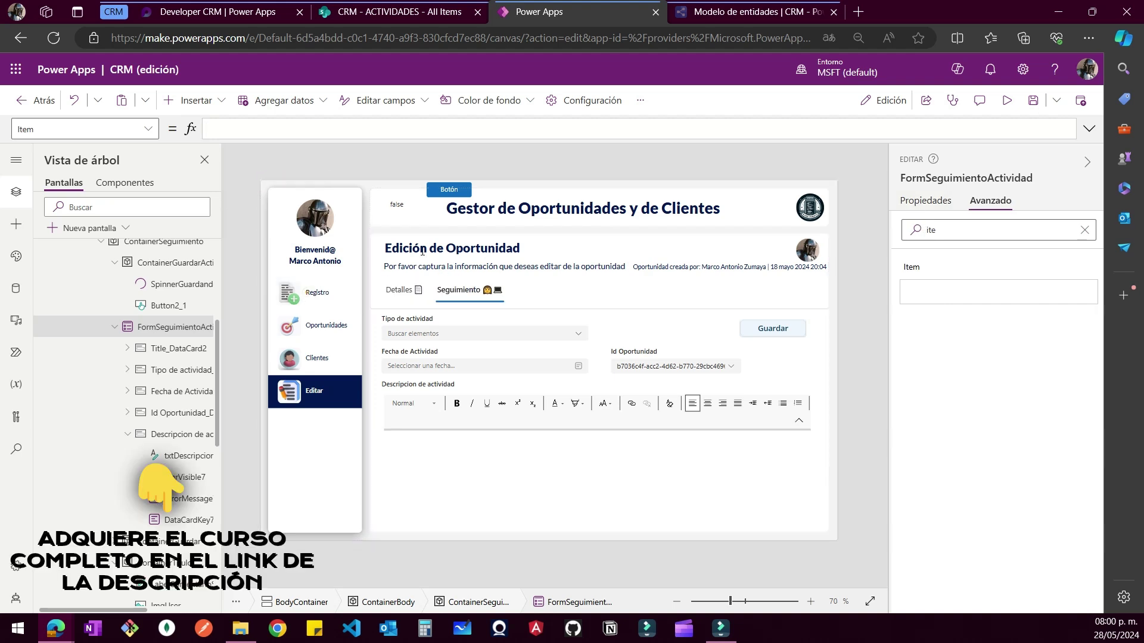
Run the Registro navigation item on the canvas and examine the form and both Guardar buttons in that view
alt+click(308, 298)
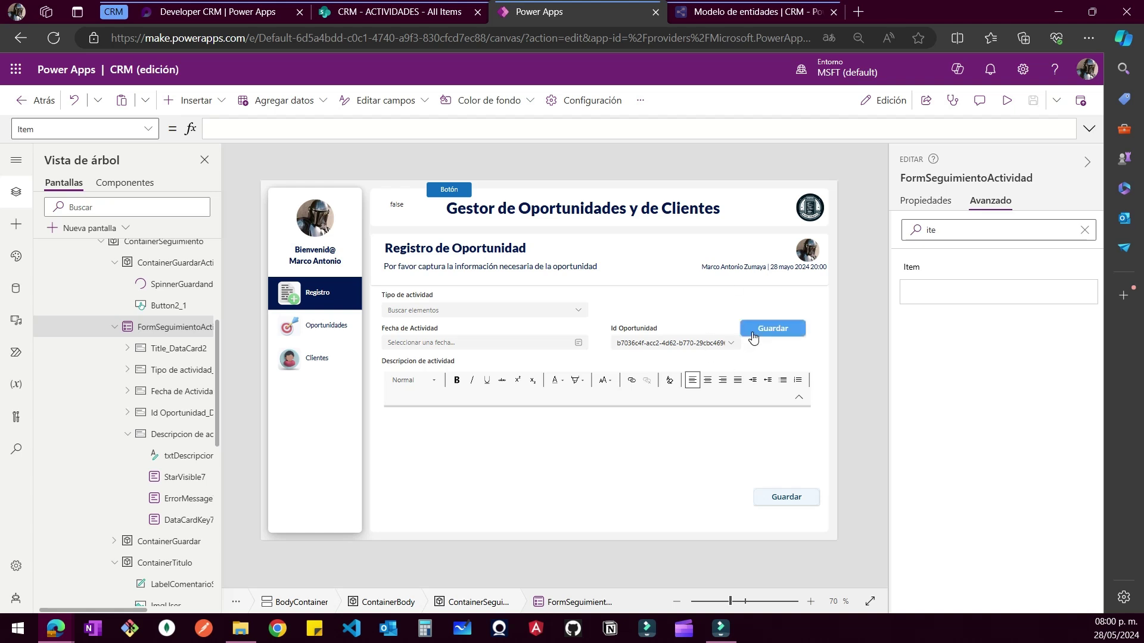
click(776, 340)
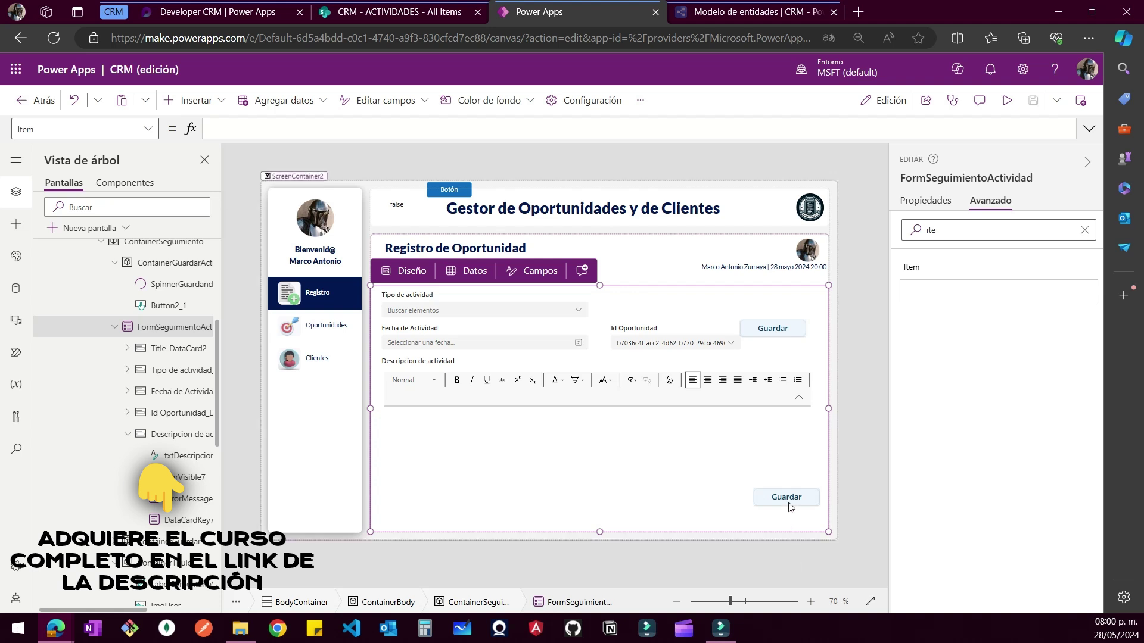
key(alt)
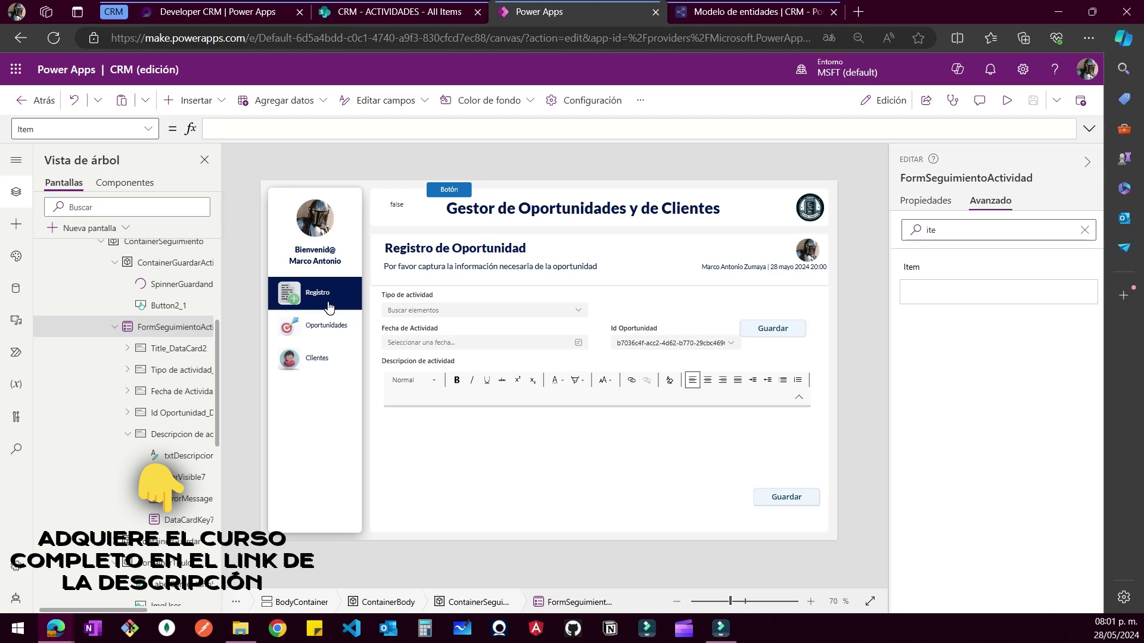
key(ctrl)
key(ctrl)
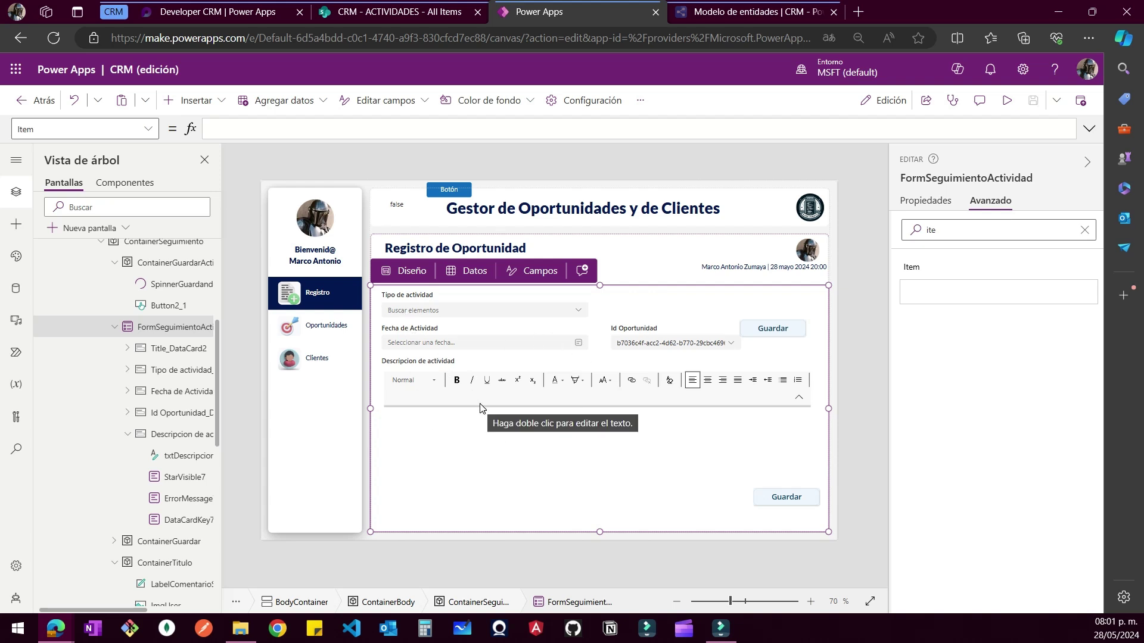
Preview the app and open an existing opportunity from the Oportunidades section
click(1002, 105)
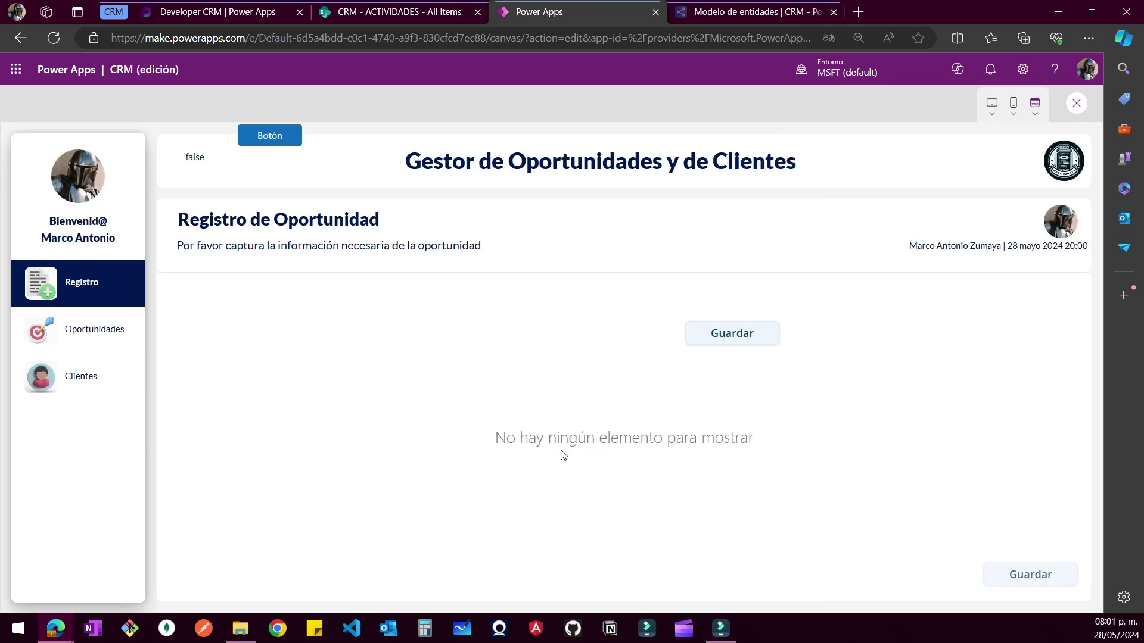
click(135, 326)
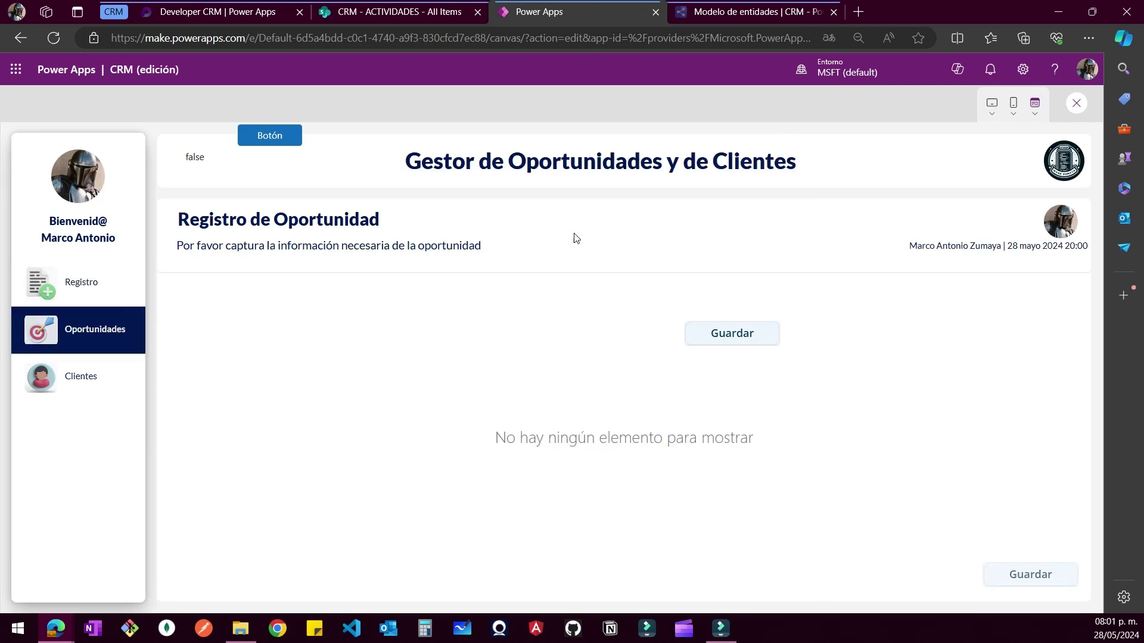
click(249, 348)
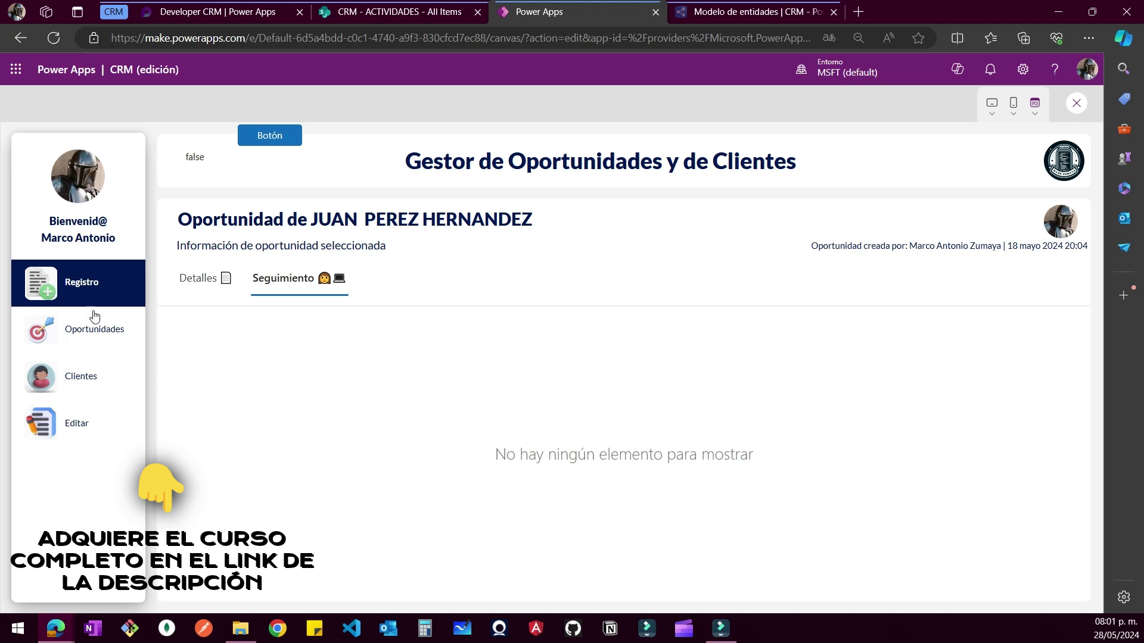
Return from the preview to the editor and open the DefaultMode formula of FormSeguimientoActividad
key(Escape)
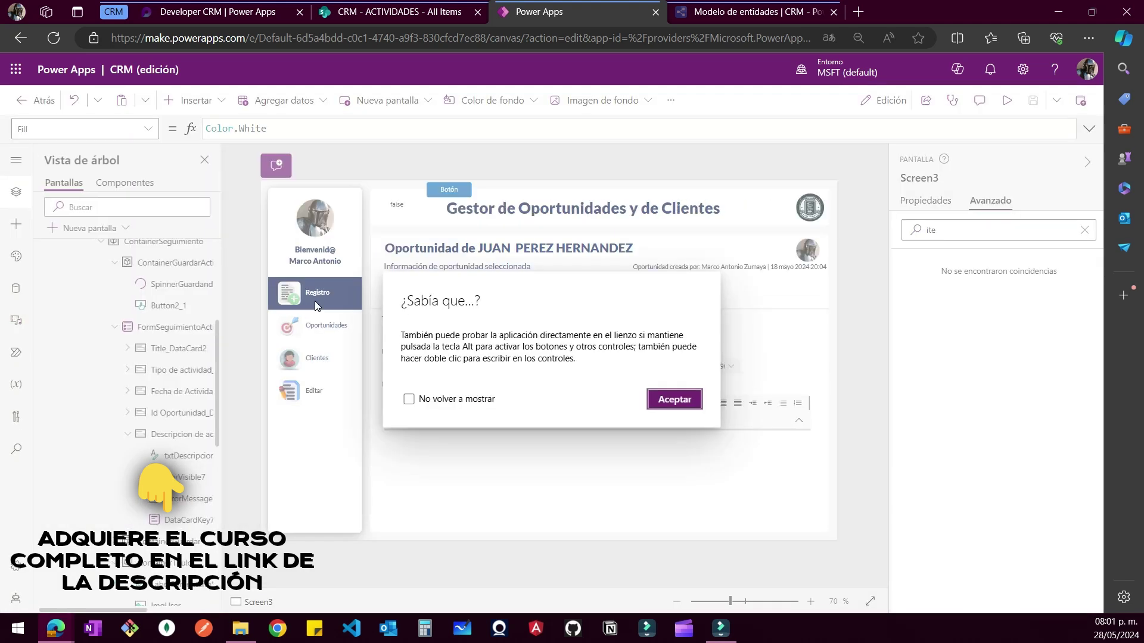
click(682, 401)
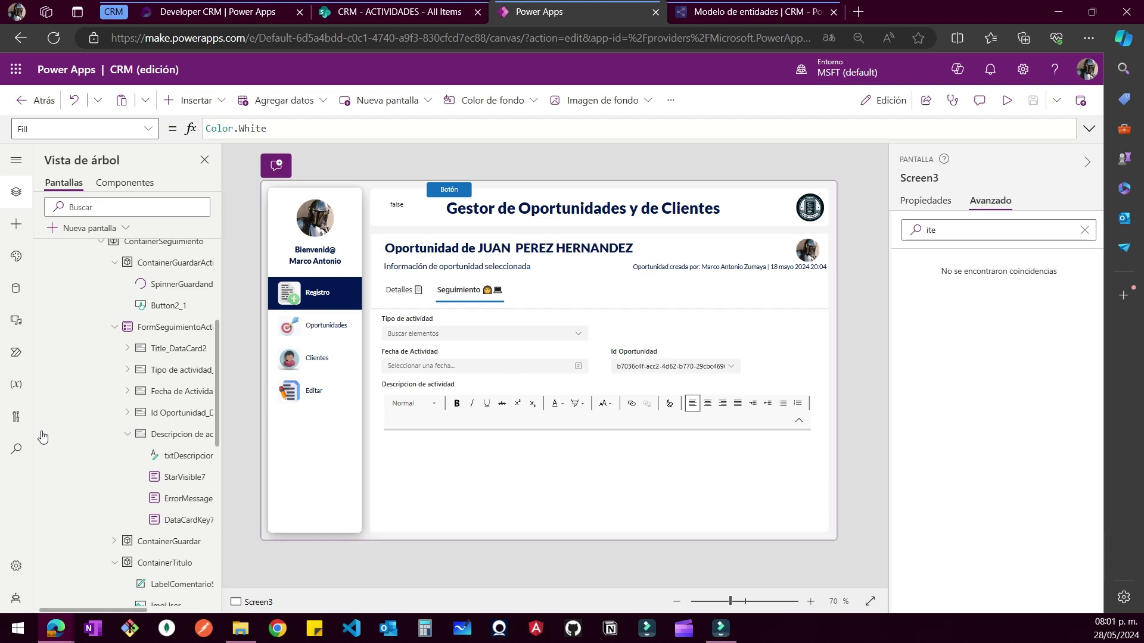
click(150, 327)
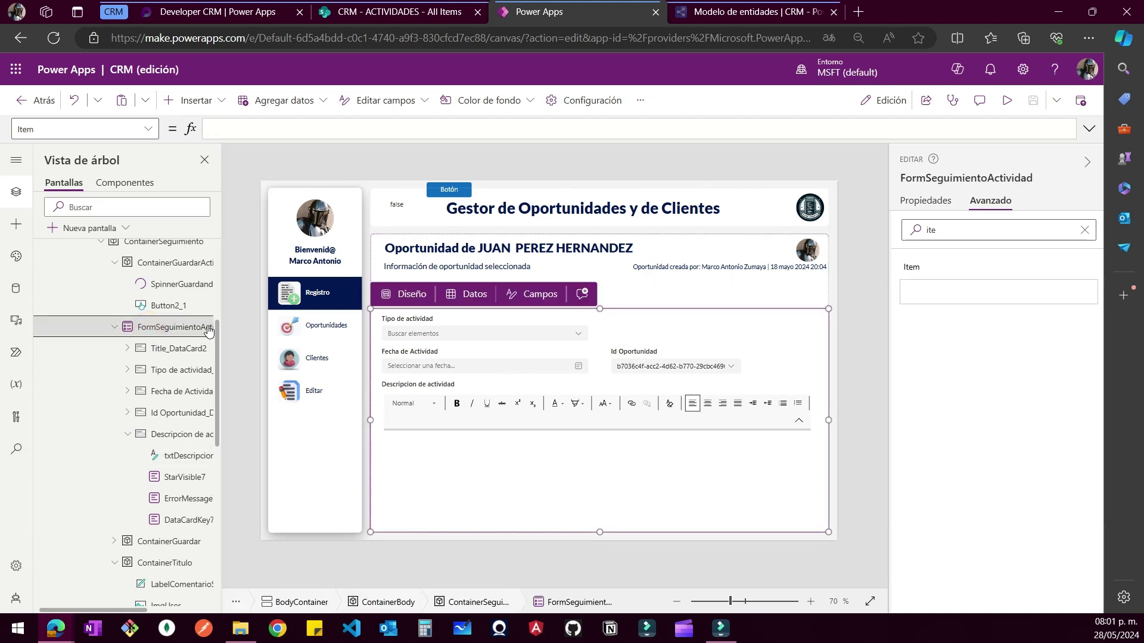
double_click(930, 230)
text(mode)
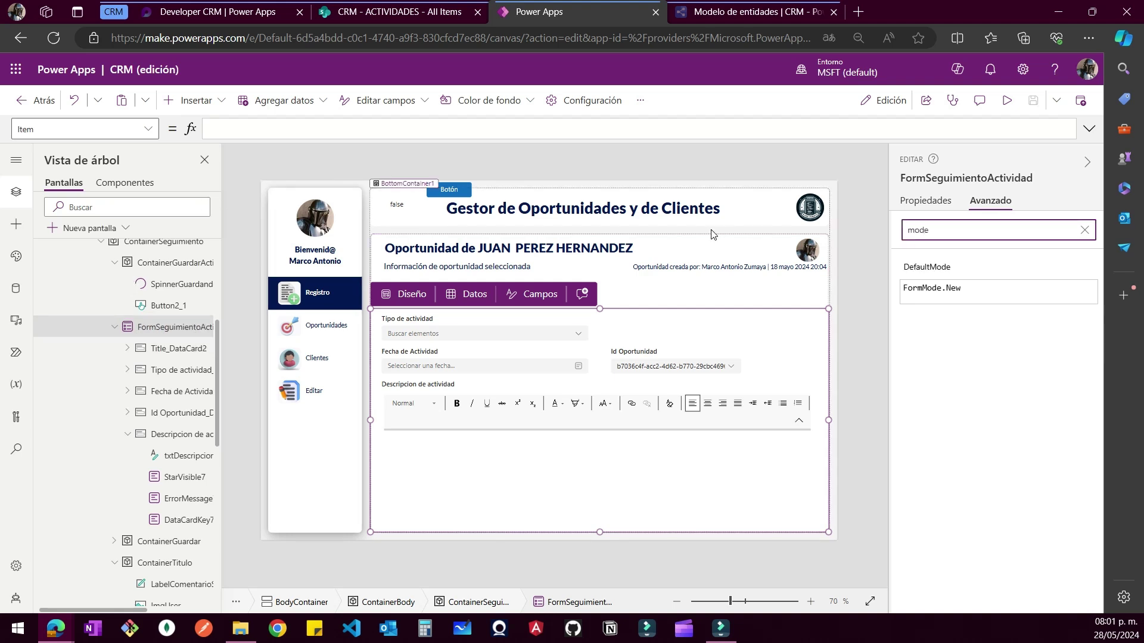
click(966, 292)
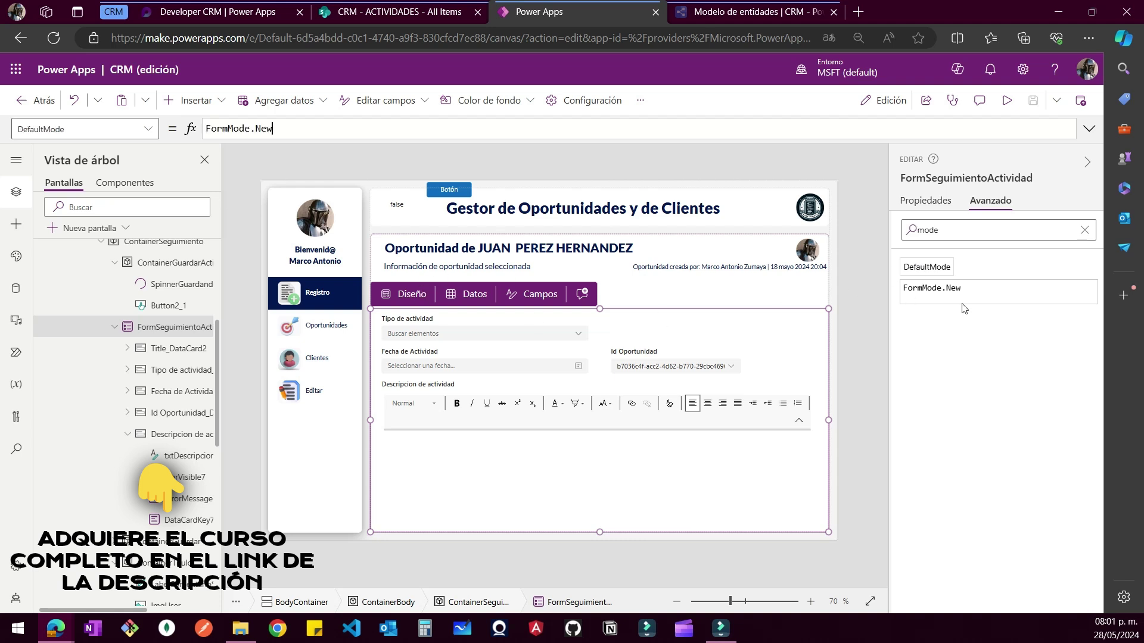
Copy the FormMode.New formula of DefaultMode, then clear it and restore it
key(ctrl+a)
key(ctrl+c)
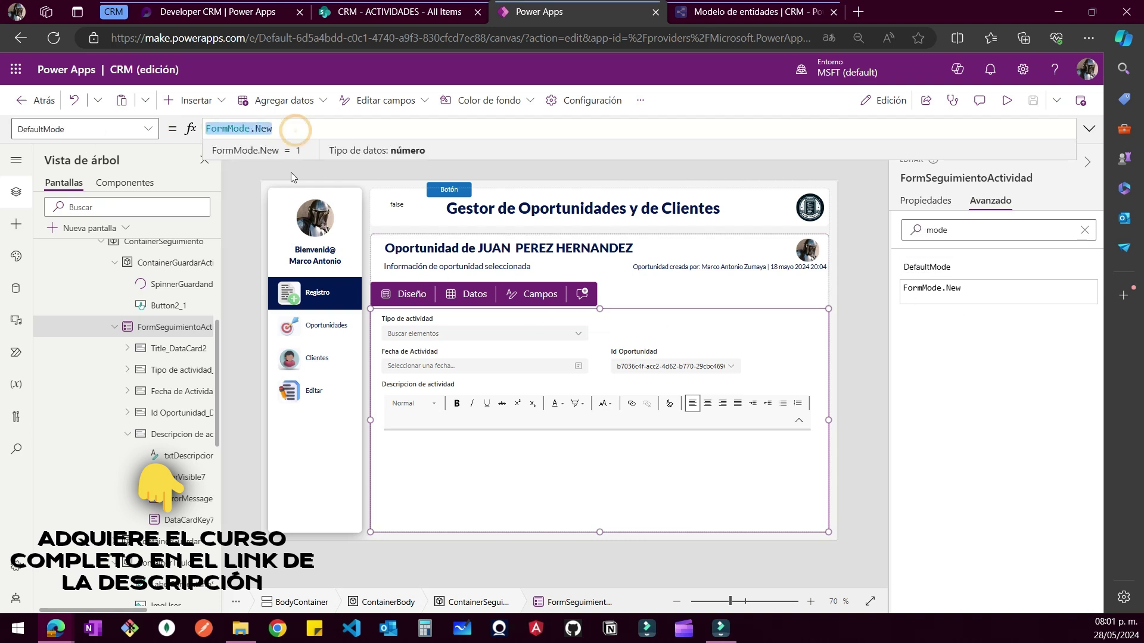
key(BackSpace)
key(ctrl+z)
click(284, 136)
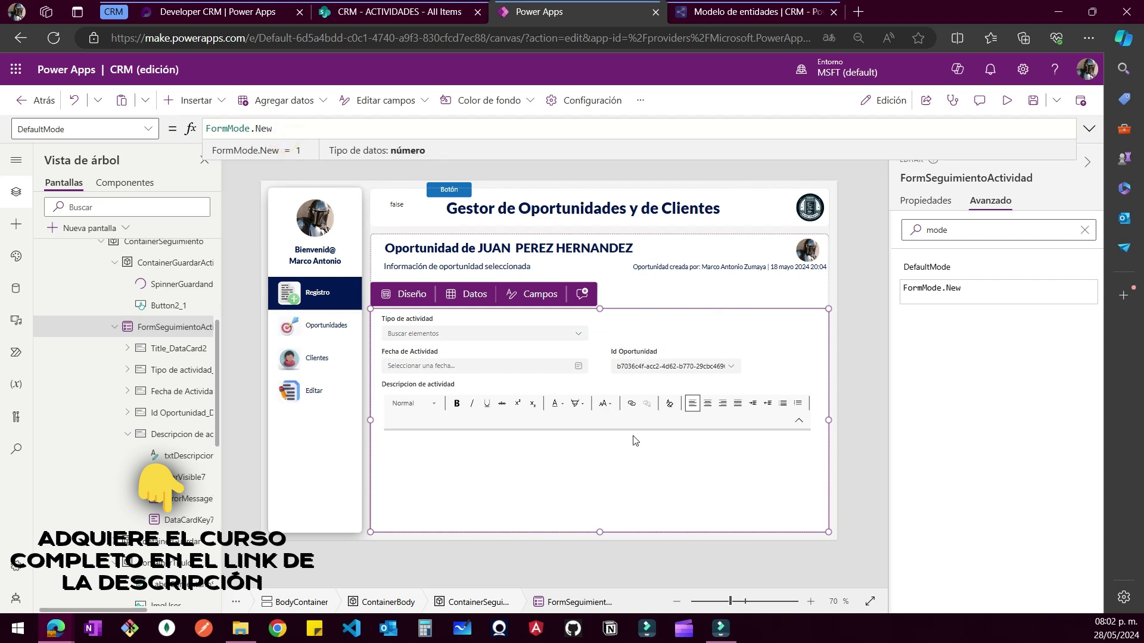
Preview the app, switch the opportunity to the Editar view and check the Id Oportunidad field of the Seguimiento form
click(1013, 109)
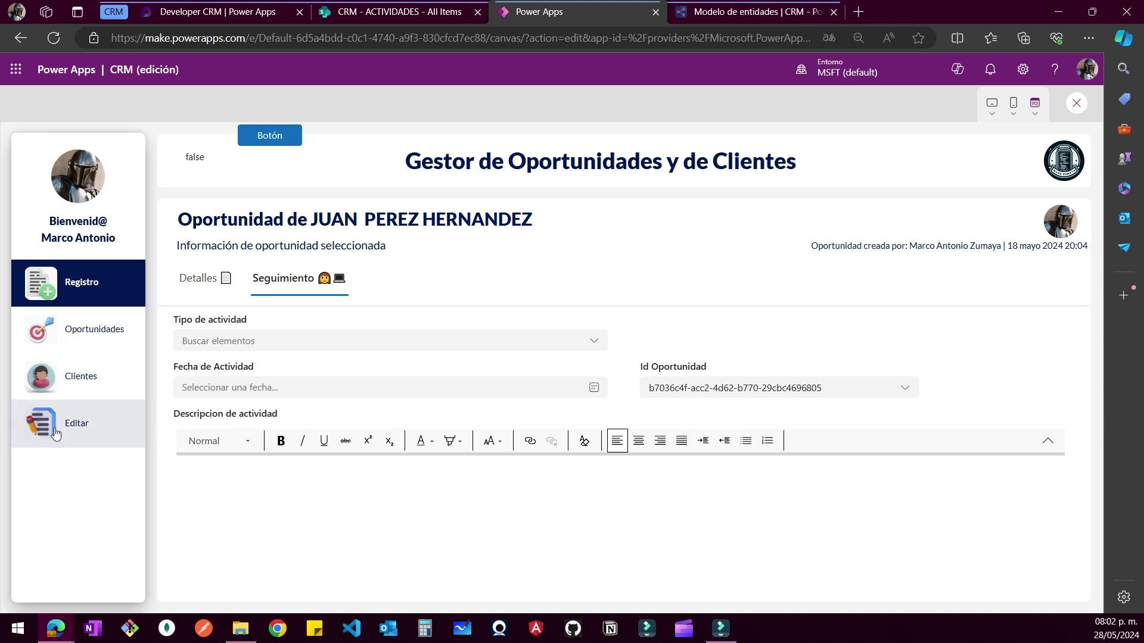
click(76, 423)
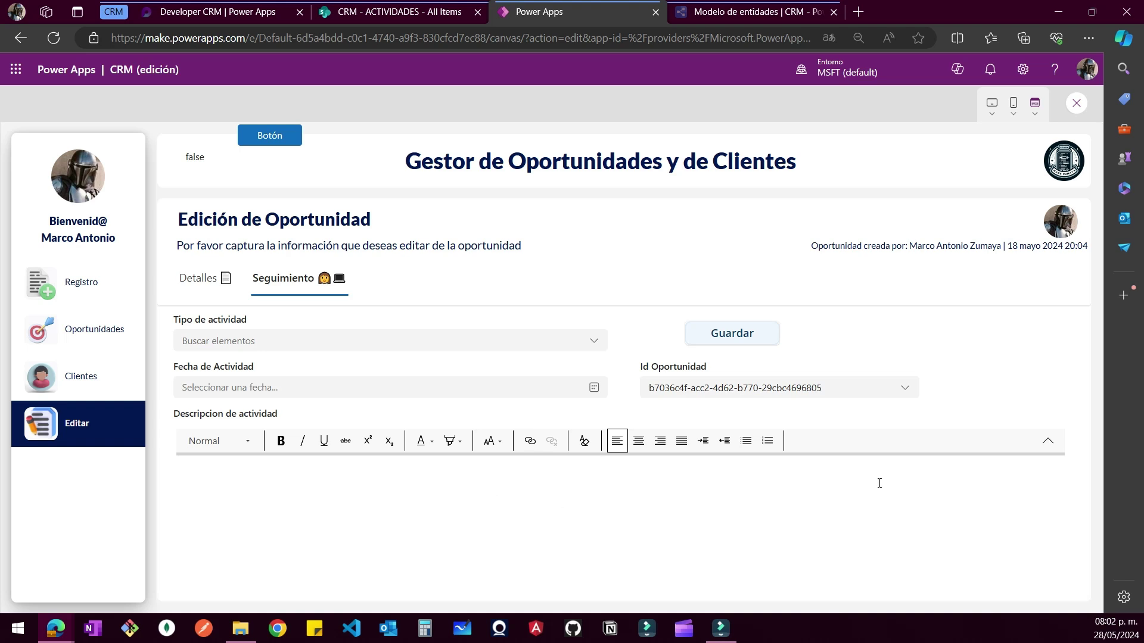
click(840, 388)
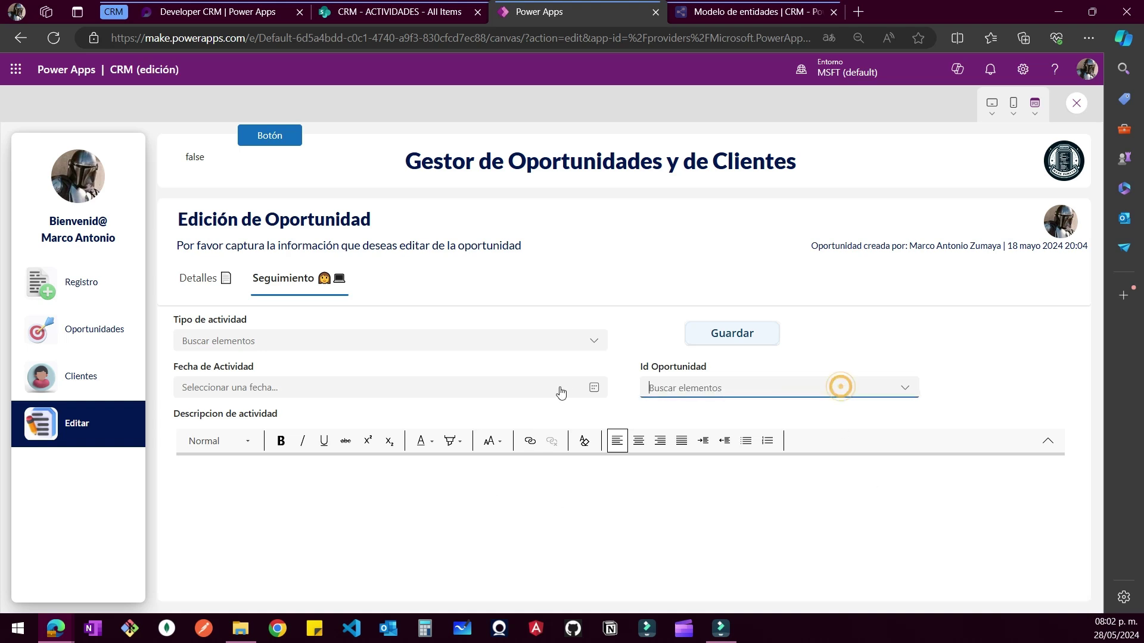
click(886, 358)
Set the activity type to Llamada and the activity date to 28 May 2024
click(415, 340)
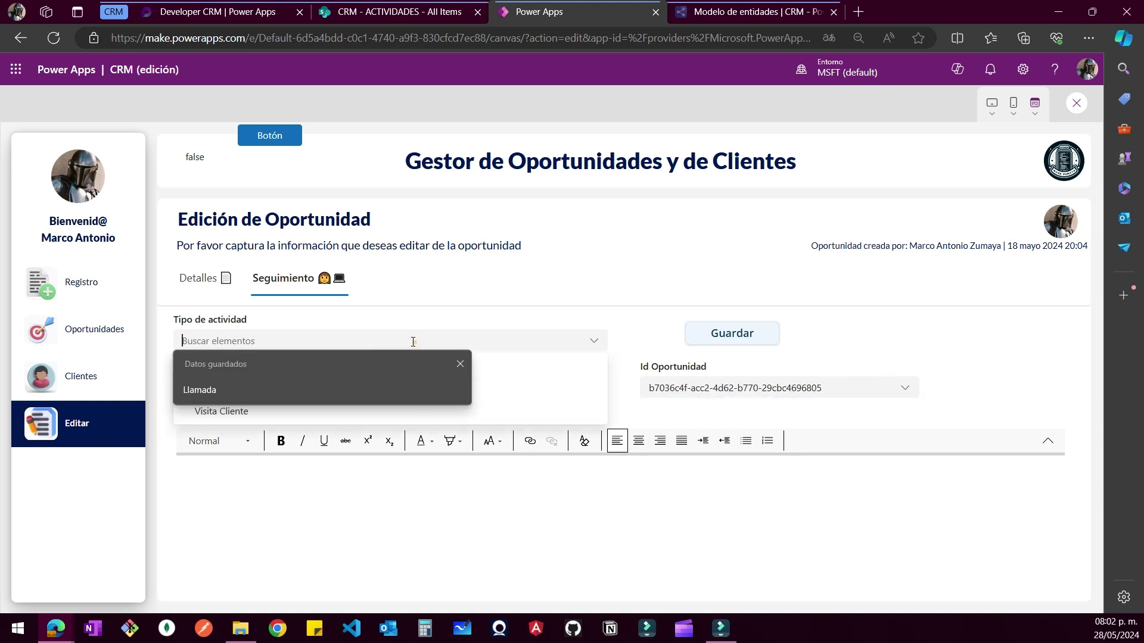
click(250, 390)
click(460, 364)
click(271, 365)
click(270, 389)
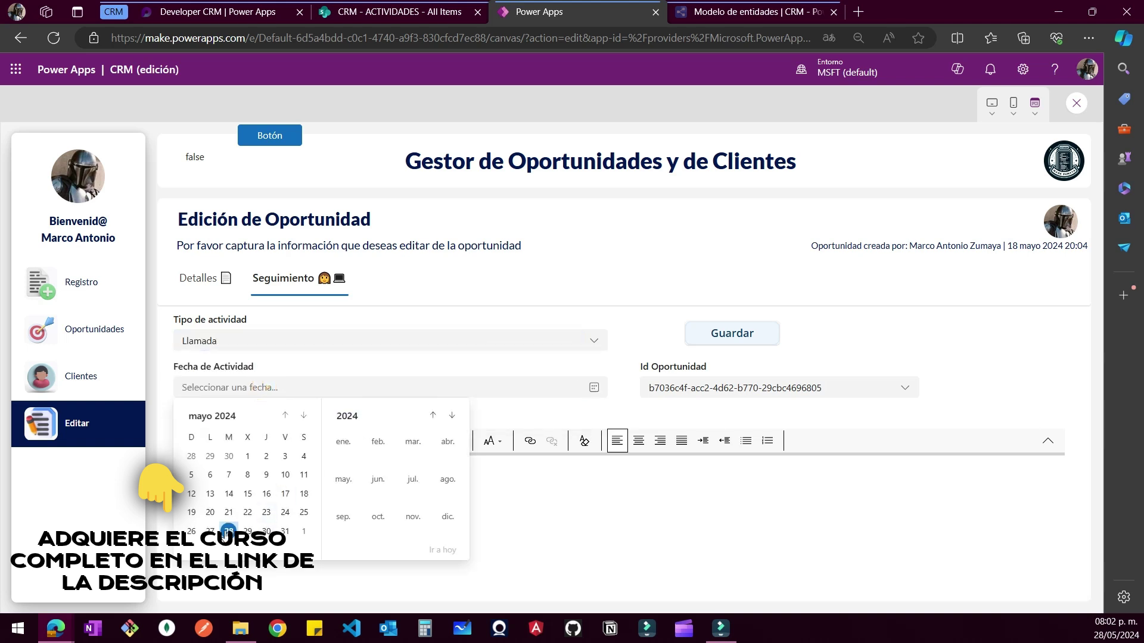
click(267, 514)
Paste FormMode.New as the activity description and save the follow-up activity
click(278, 472)
key(ctrl+v)
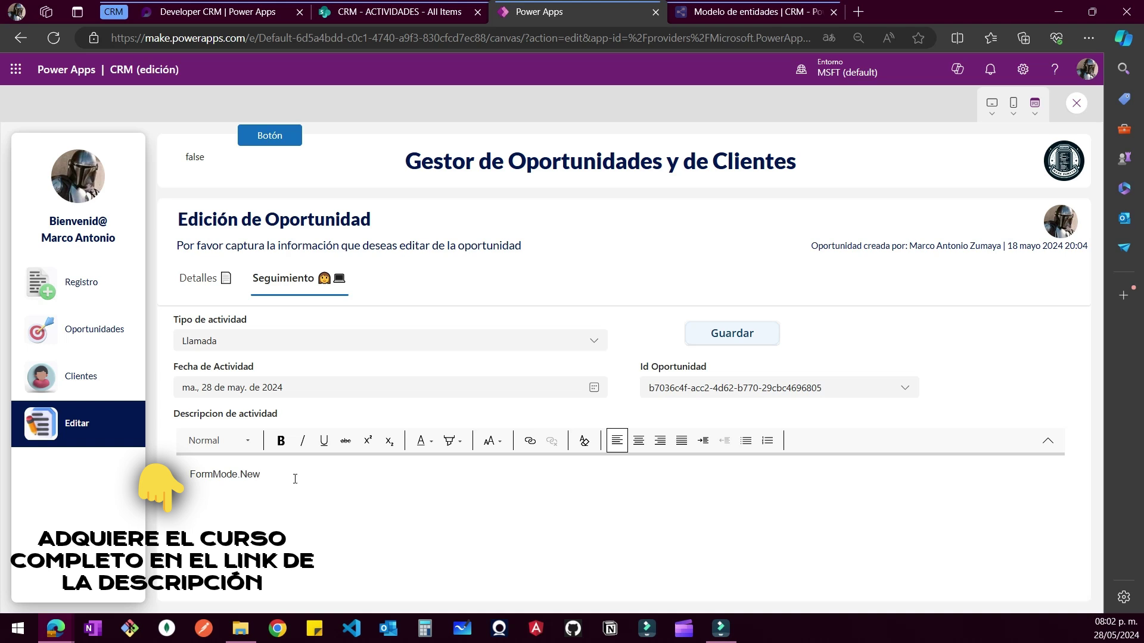
triple_click(278, 474)
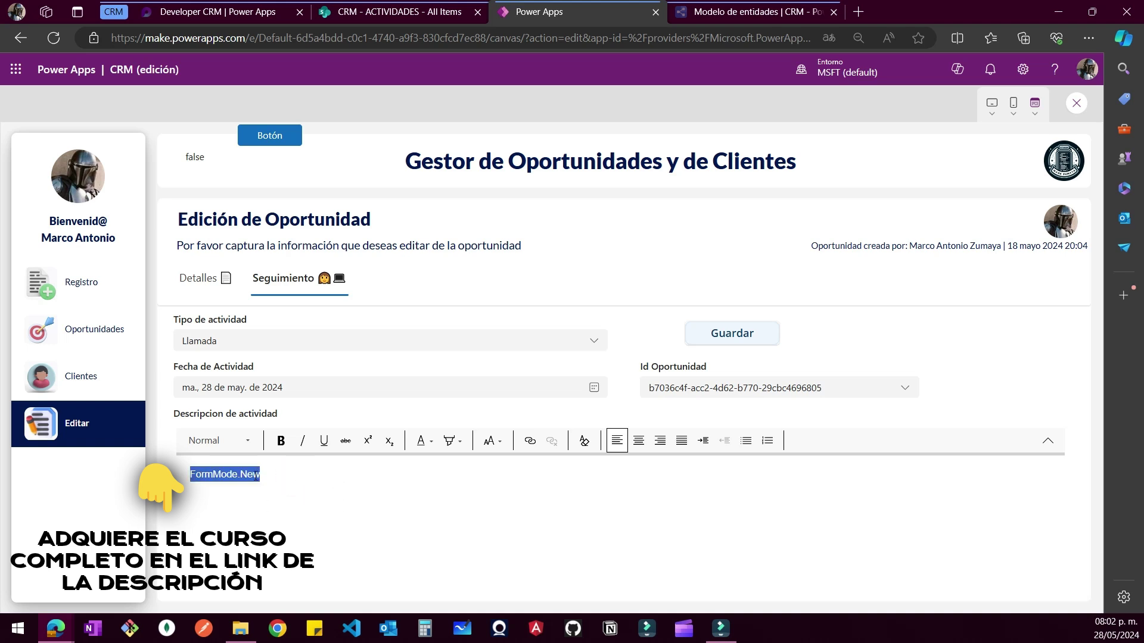
click(752, 344)
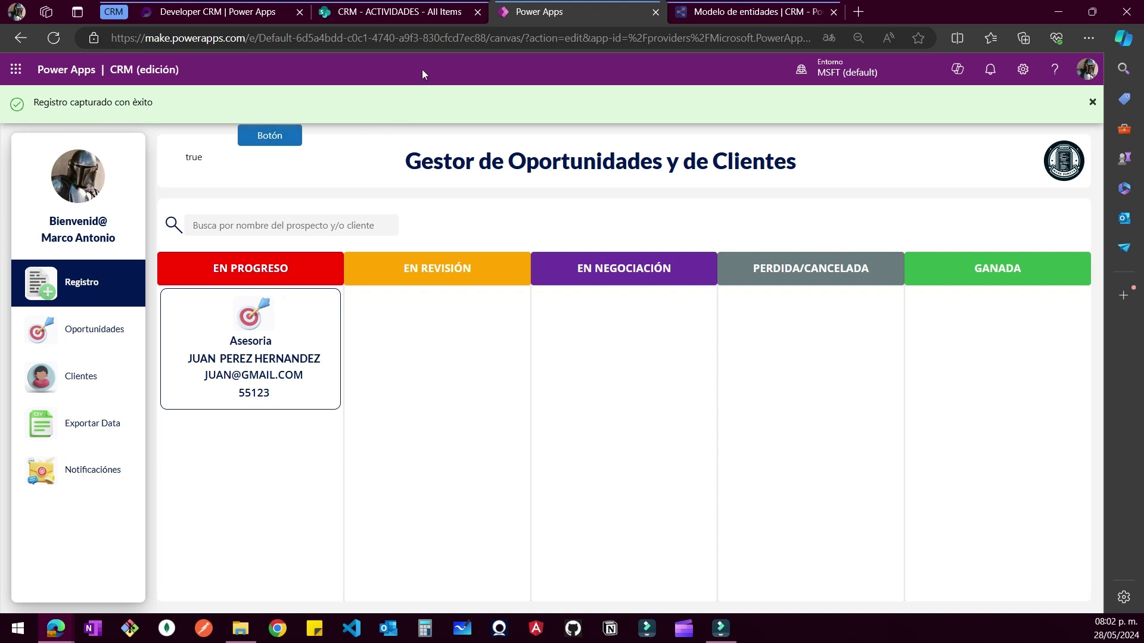
Switch to the SharePoint ACTIVIDADES list, refresh it, widen the Id Actividad column and examine the columns of the new record
click(415, 13)
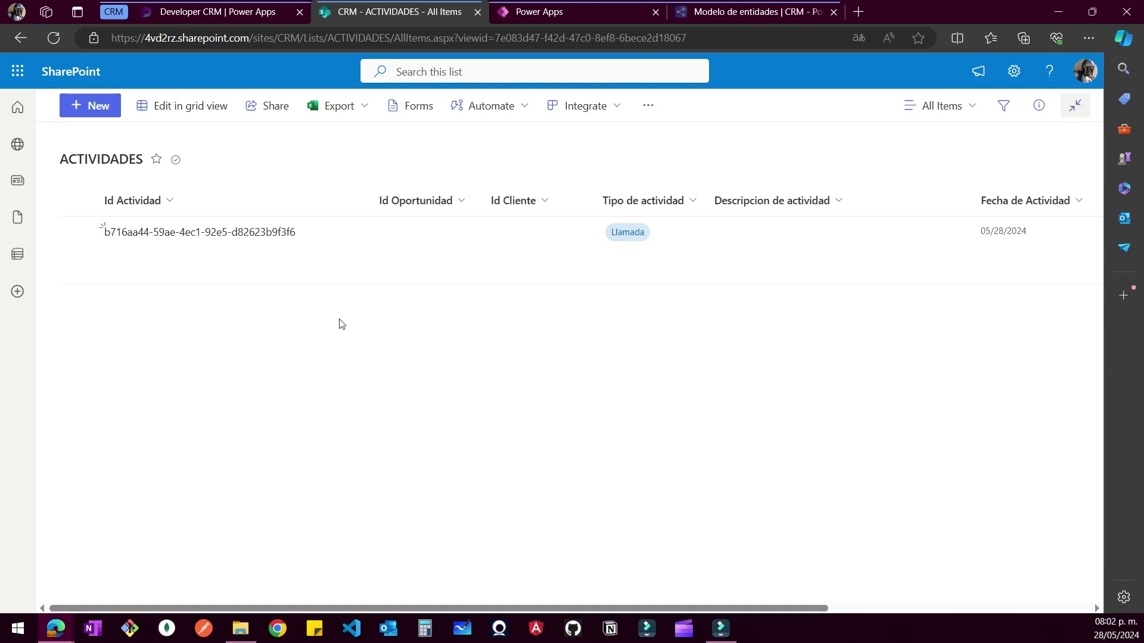
click(51, 38)
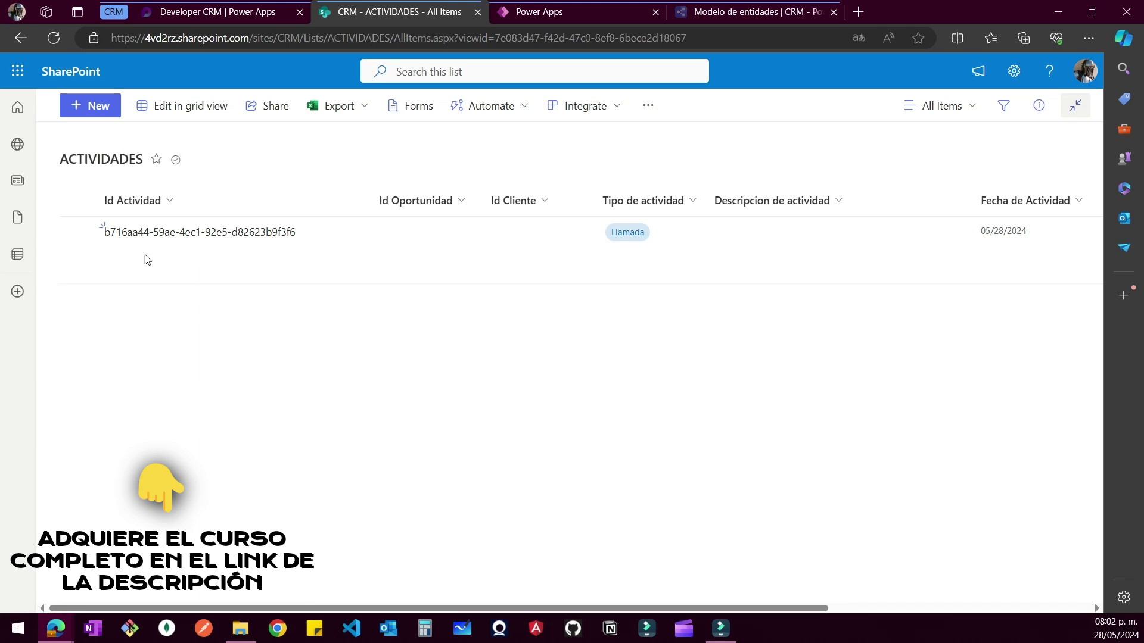
click(57, 37)
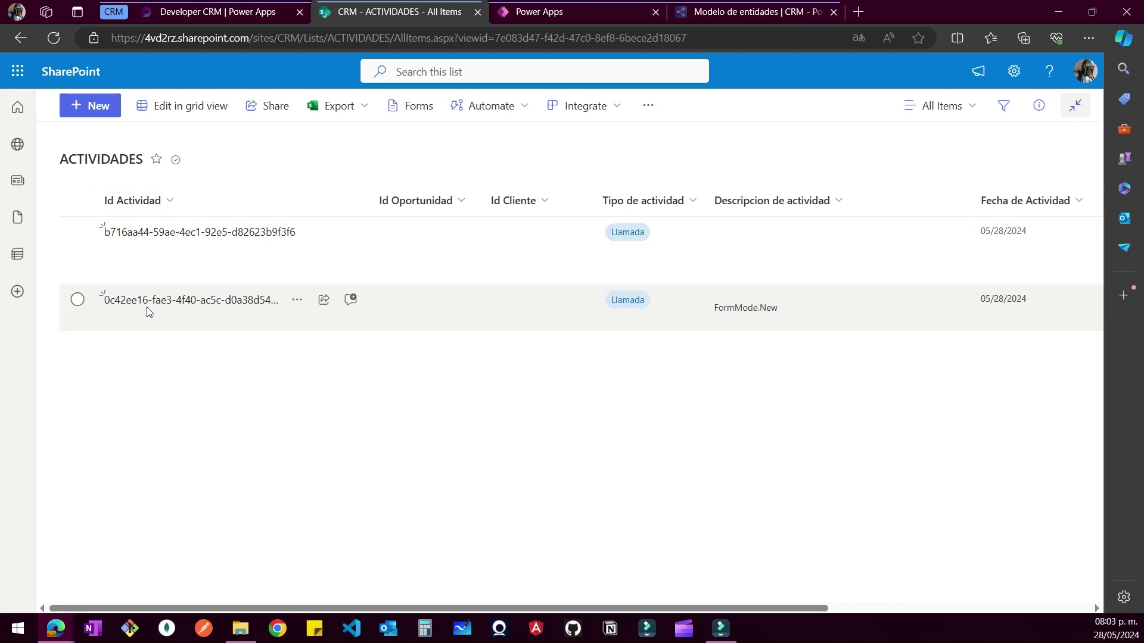
double_click(369, 202)
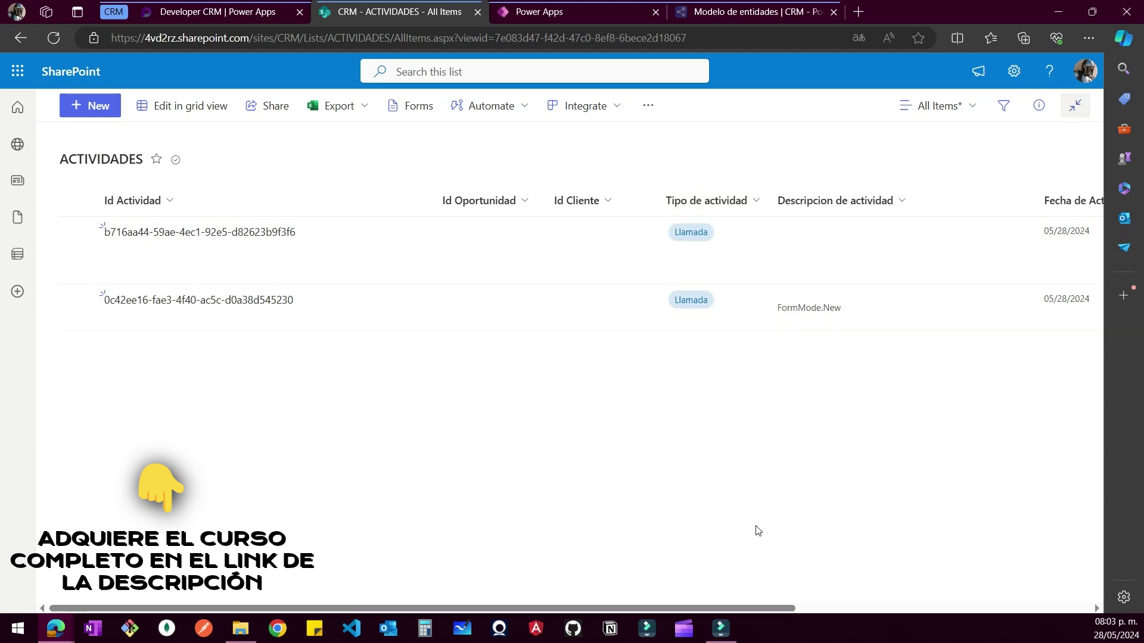
drag(750, 607, 931, 608)
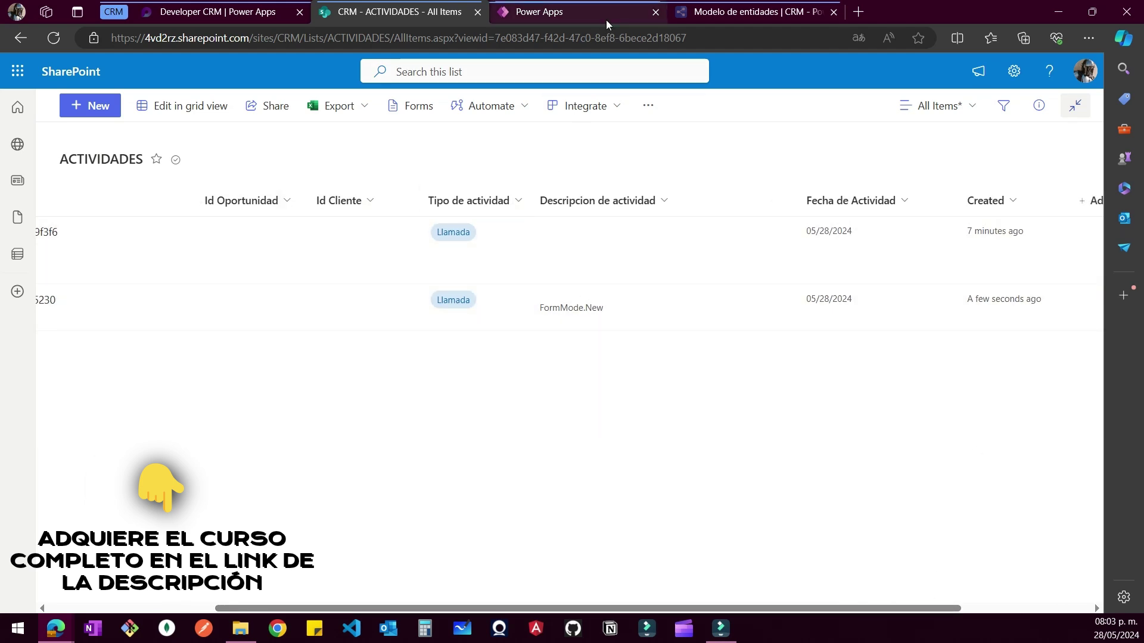
Switch back to Power Apps, reopen the opportunity in progress to check its Seguimiento view, and return to the editor
click(605, 20)
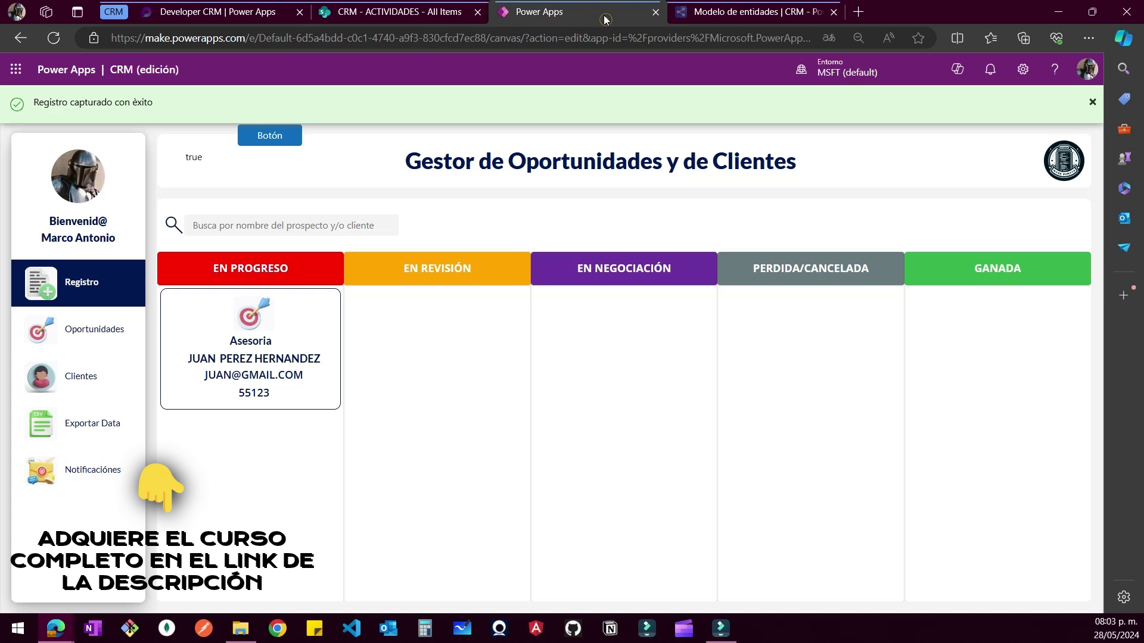
click(287, 351)
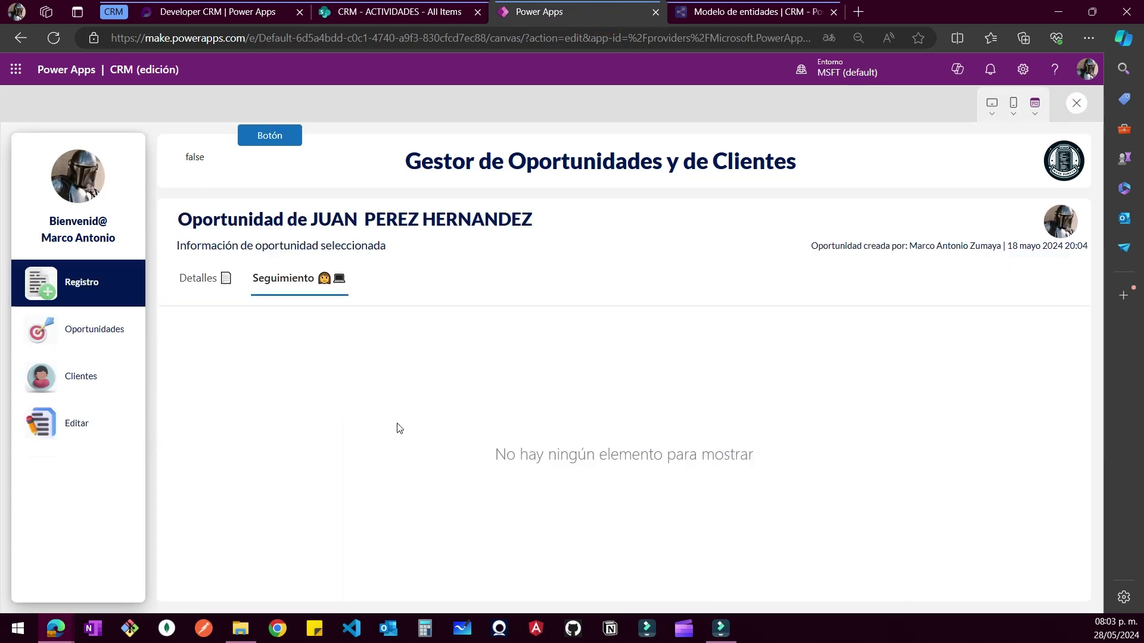
click(1076, 103)
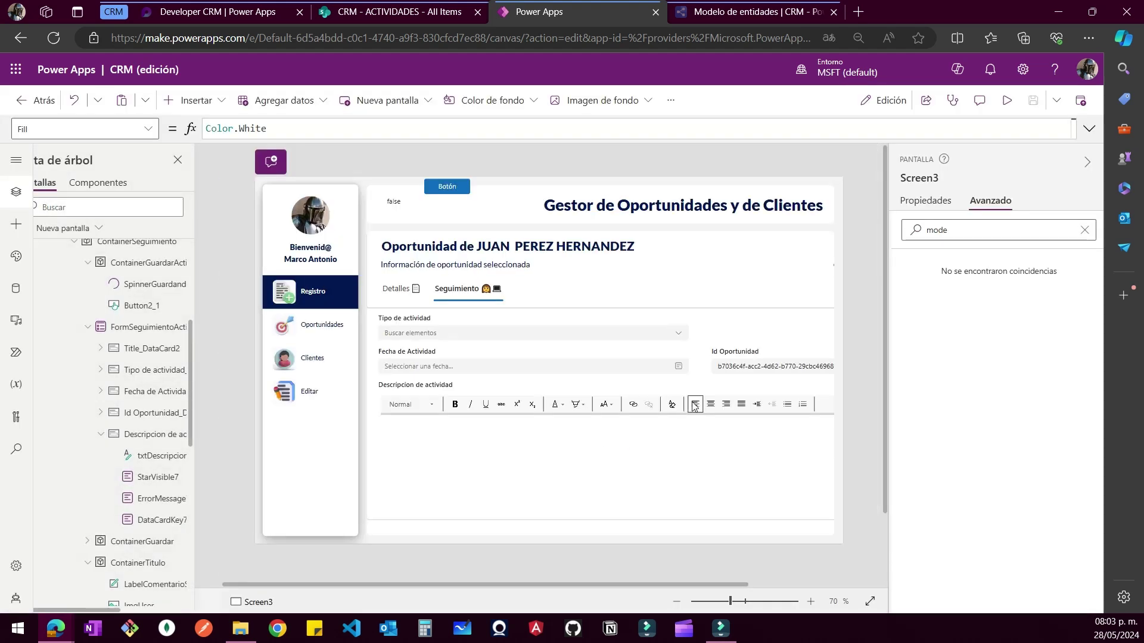
click(688, 400)
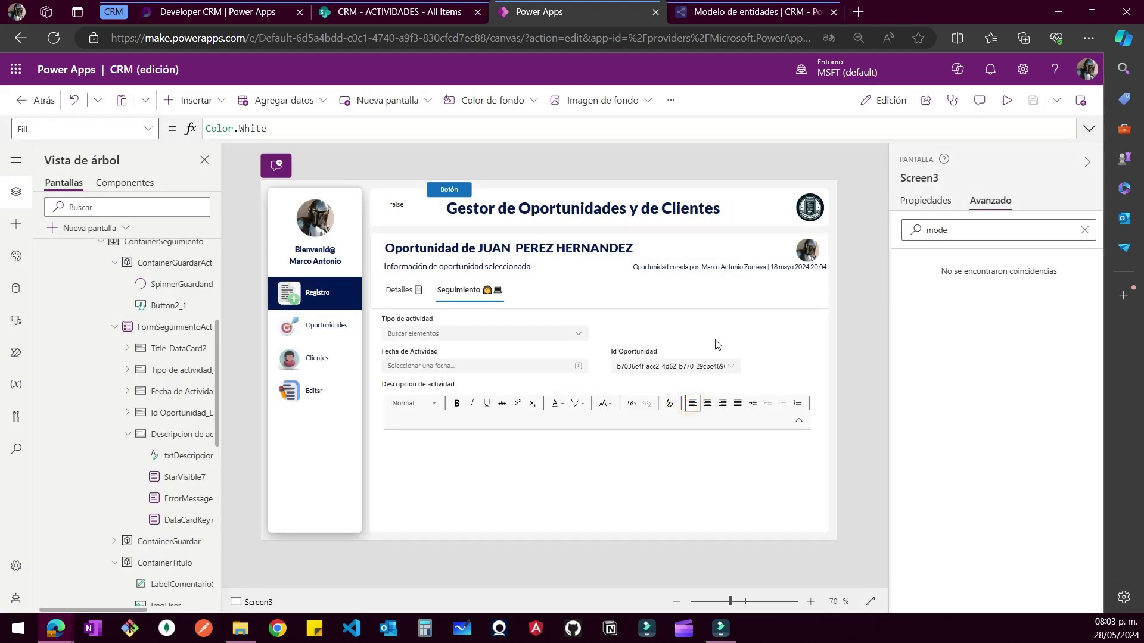
Cut the DefaultMode formula of FormSeguimientoActividad and re-enter it as FormMode.New
click(142, 326)
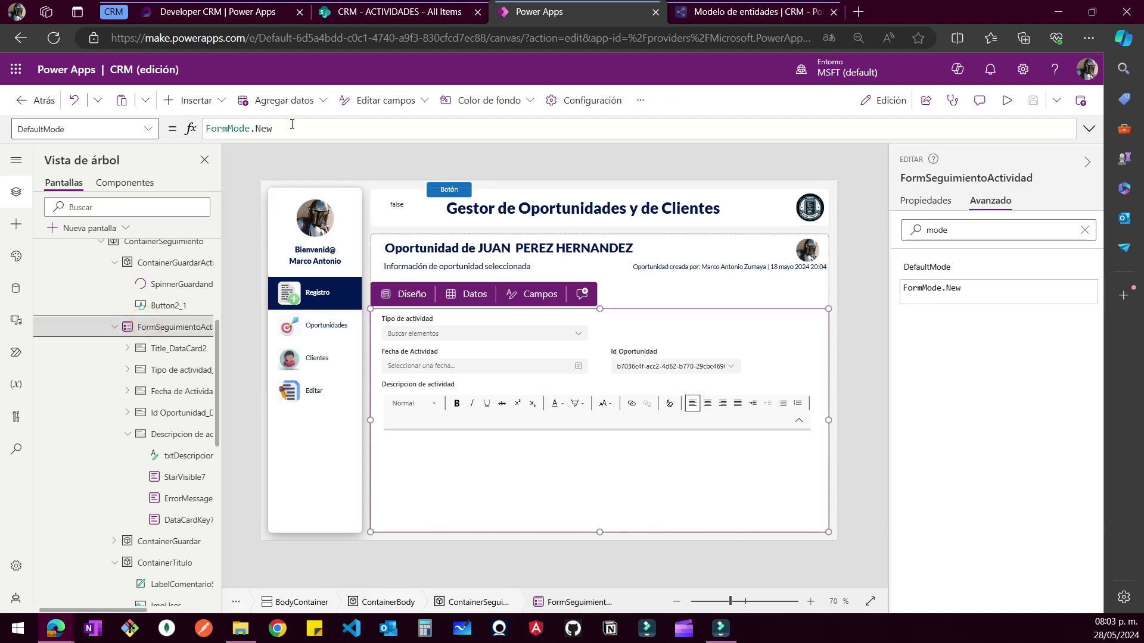
click(121, 125)
drag(308, 129, 97, 131)
key(ctrl+x)
key(ctrl+v)
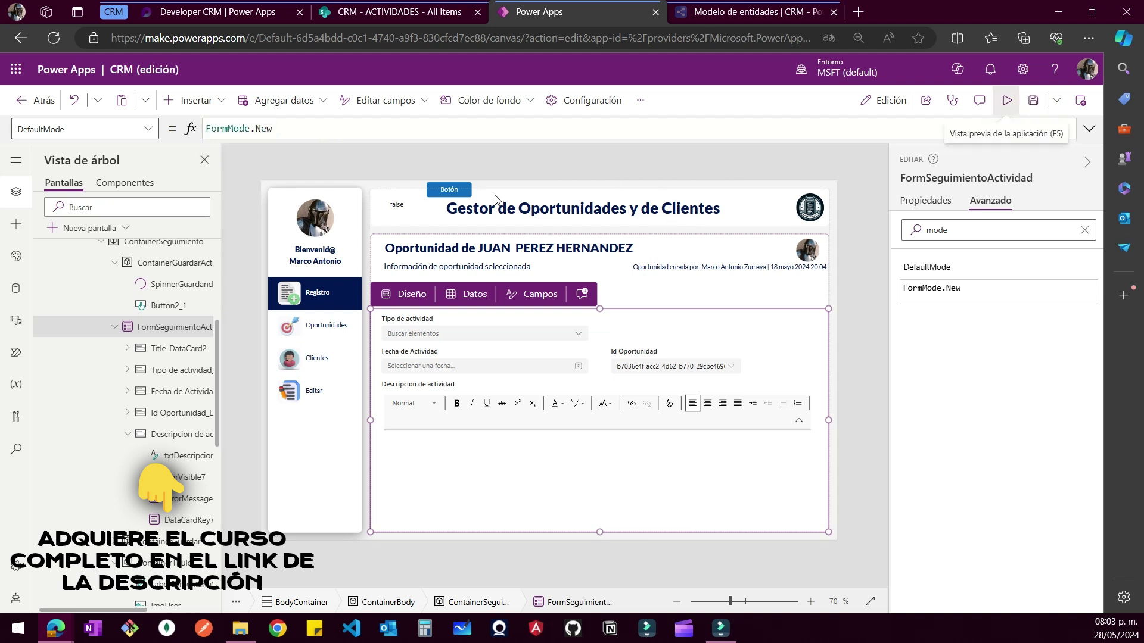
Preview the app to check the Id Oportunidad field in the Seguimiento form, and return to the editor
key(F5)
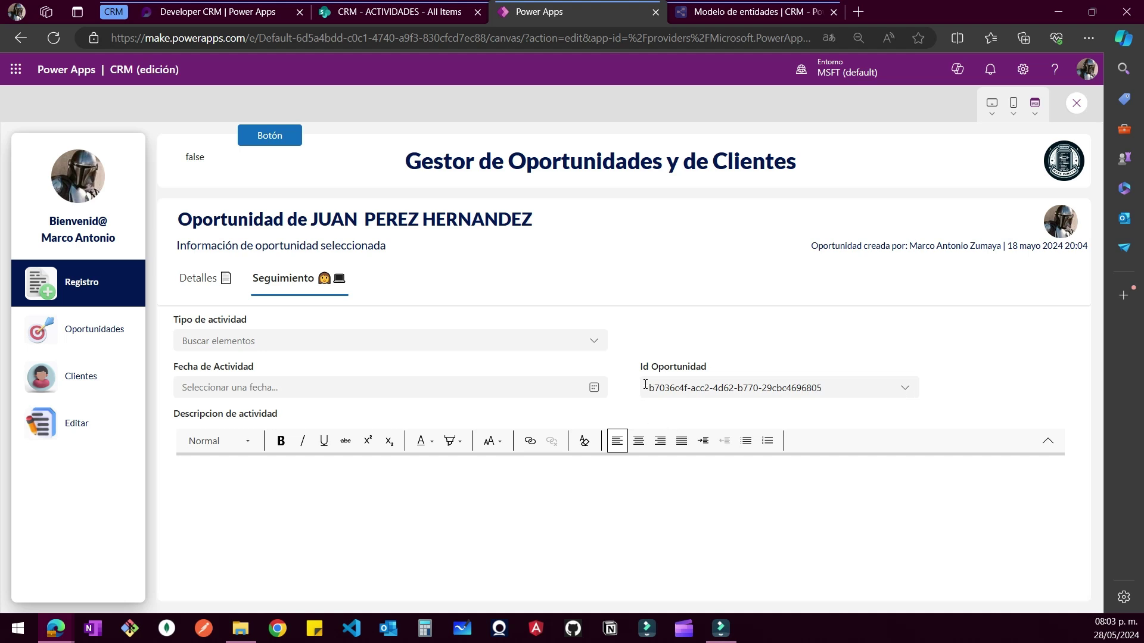
click(628, 372)
key(Escape)
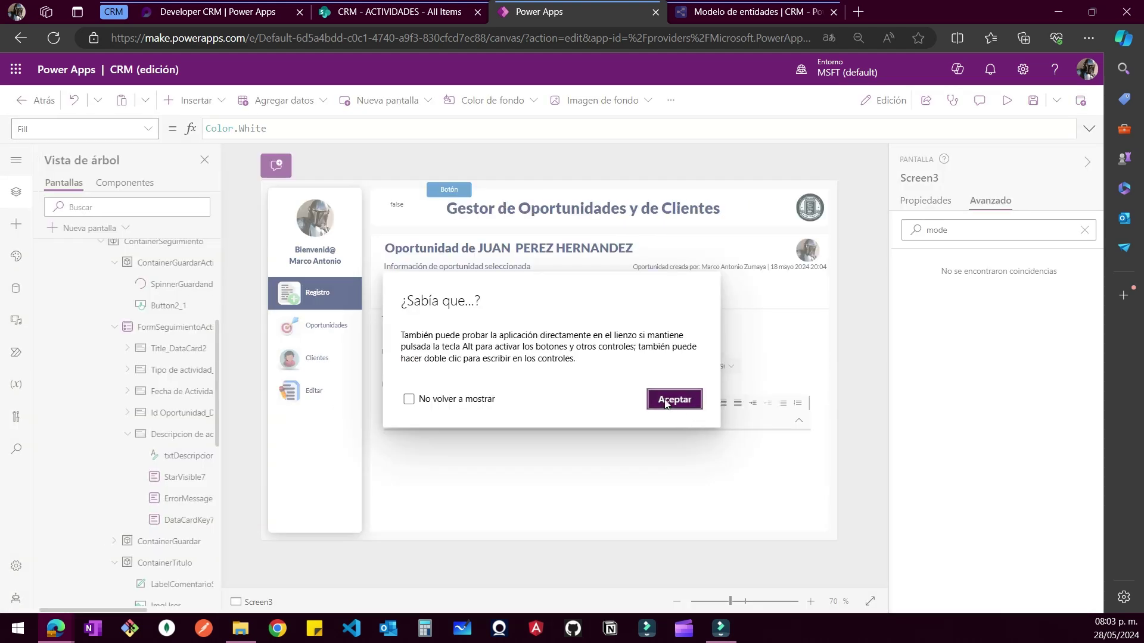
click(674, 400)
Select the Id Oportunidad combo box on the canvas and inspect its DefaultSelectedItems formula and available options
click(695, 374)
click(711, 372)
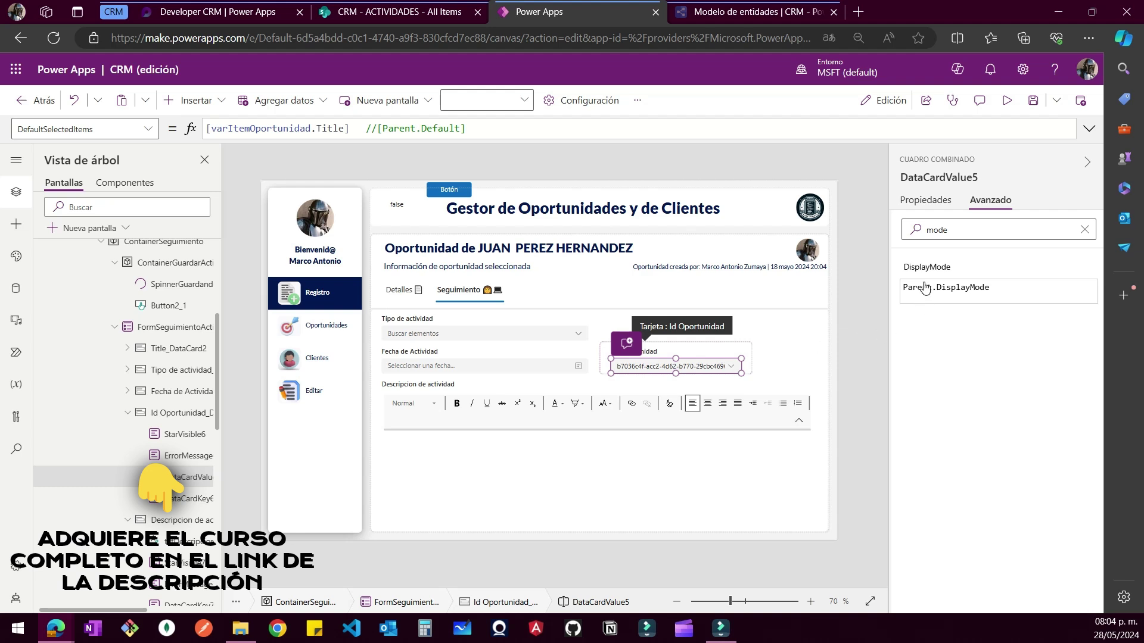
click(731, 367)
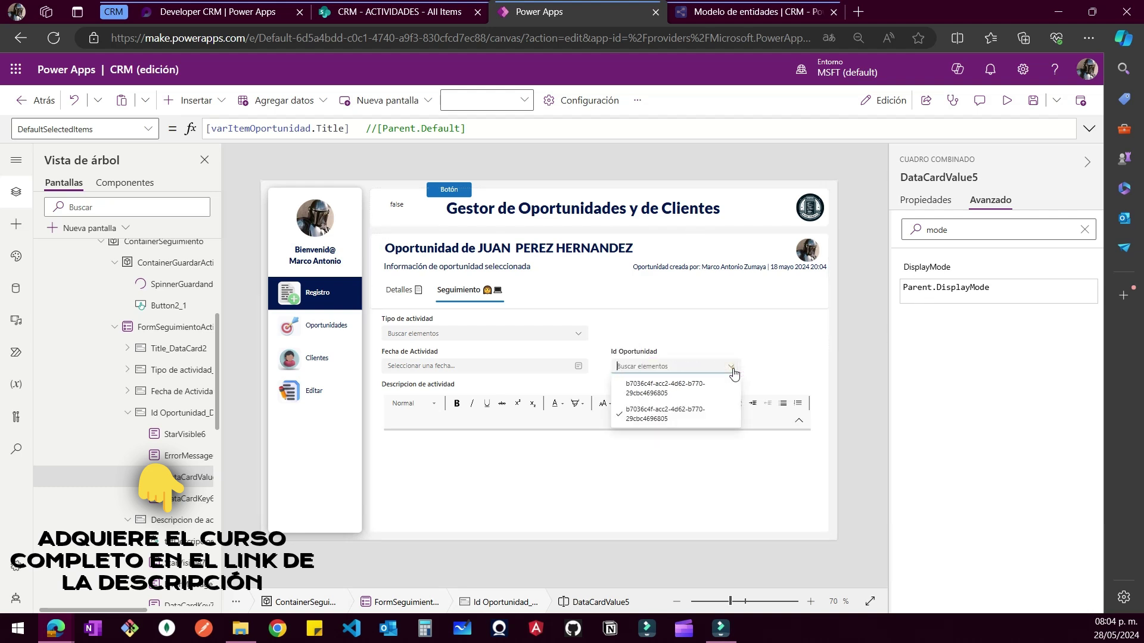
click(704, 370)
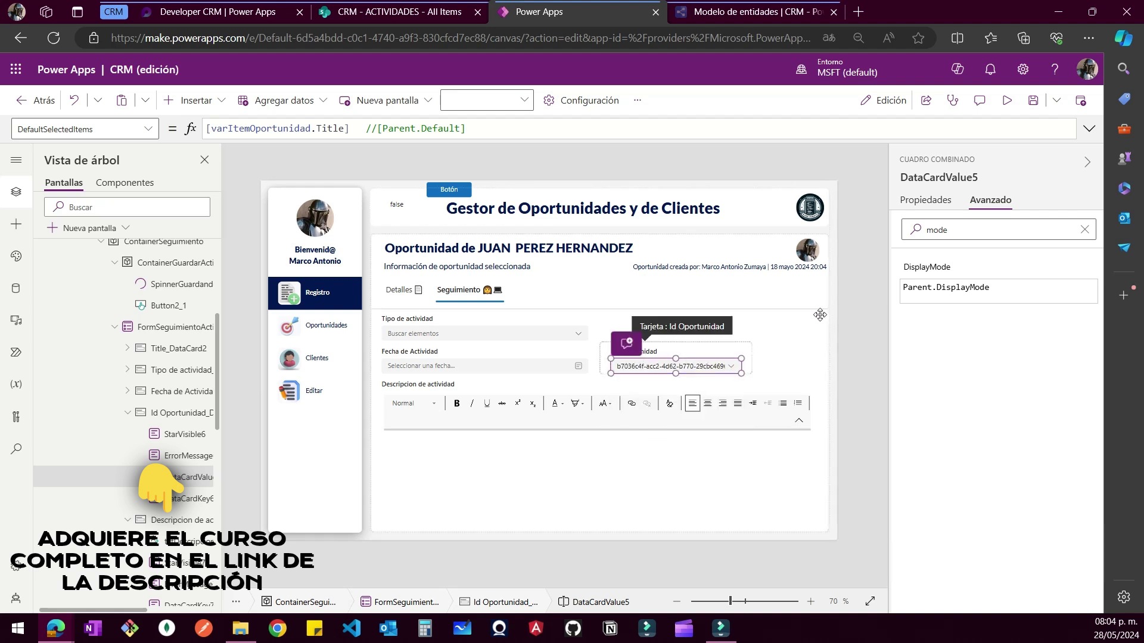
click(912, 177)
key(Escape)
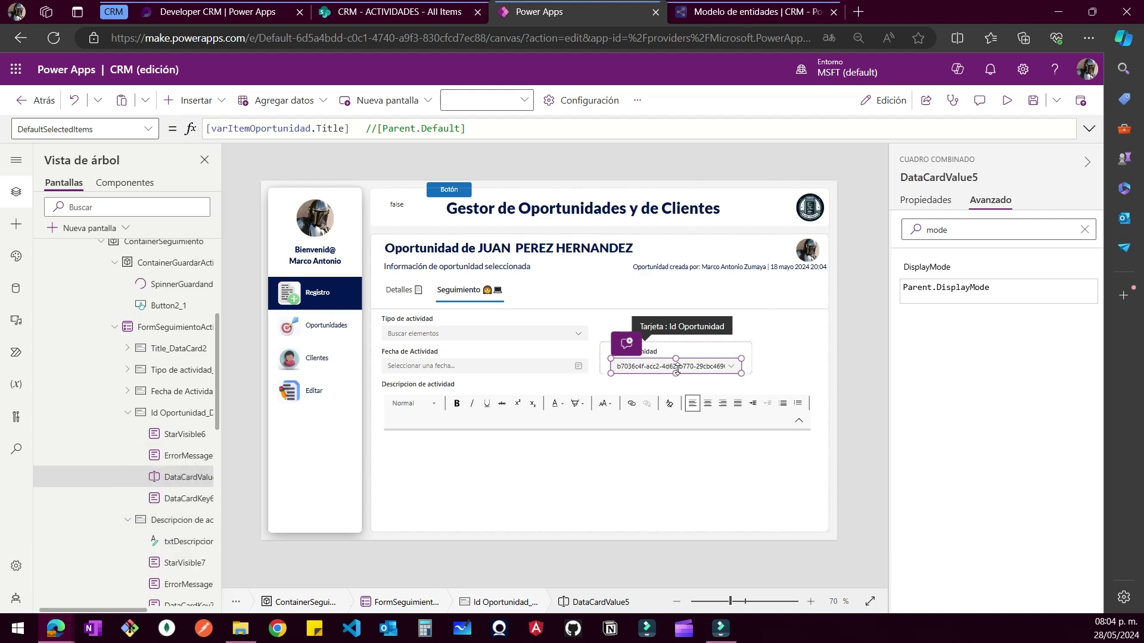
Insert a text control into the Id Oportunidad card and place it beside the card's title
click(603, 352)
click(179, 100)
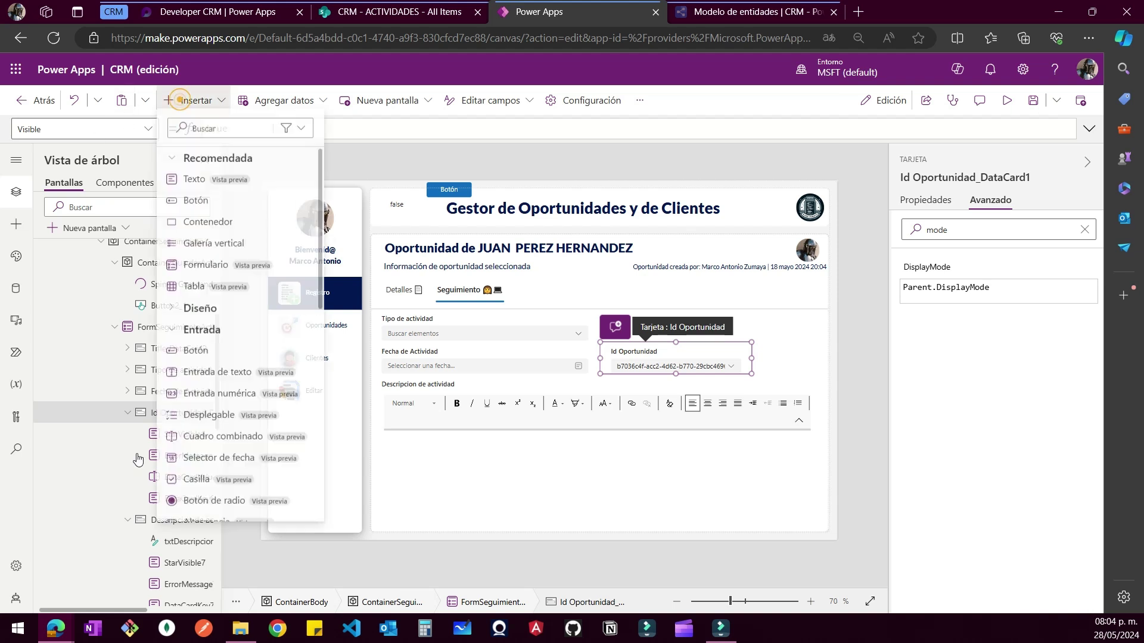
click(194, 186)
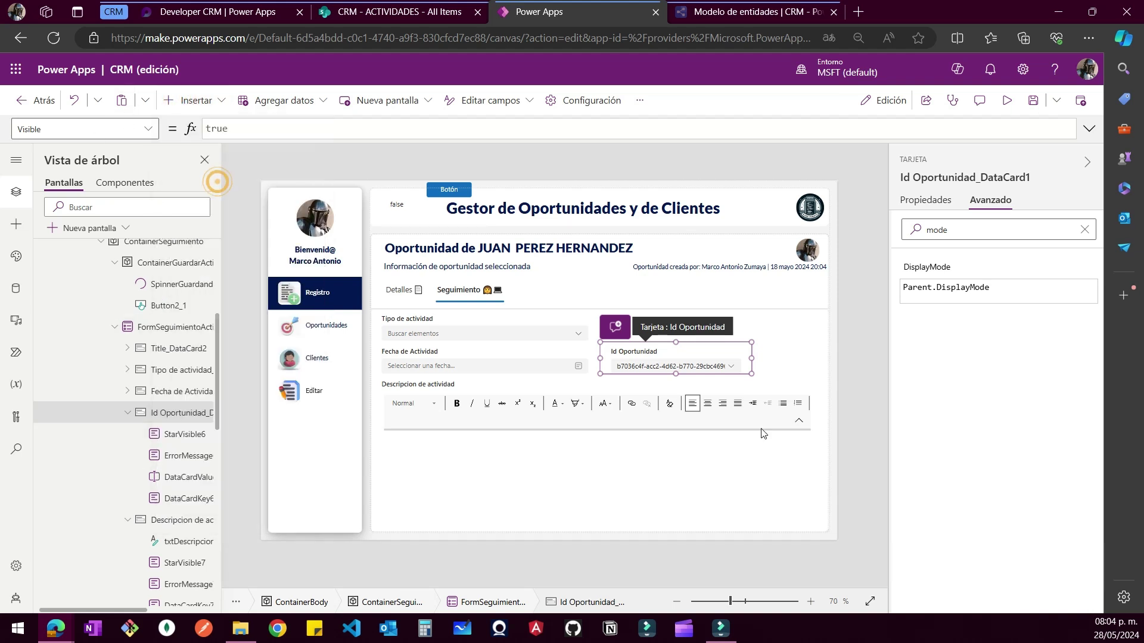
drag(651, 365, 707, 342)
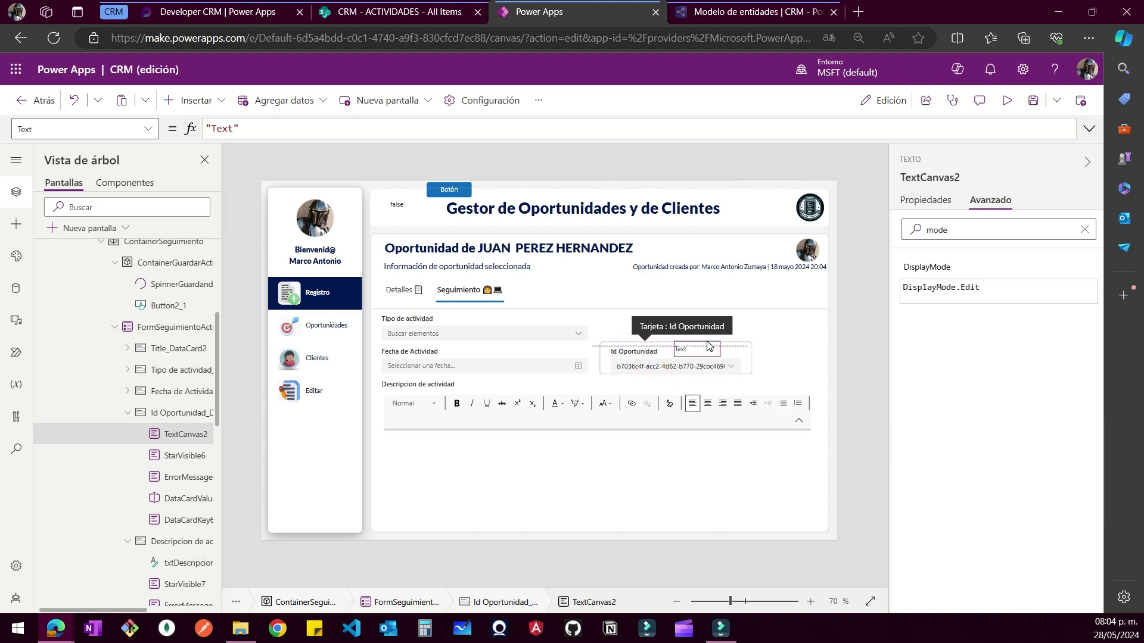
Set the new text control's Text to varItemOportunidad.Title, reusing the expression from the Id Oportunidad combo box, and widen the control
click(685, 370)
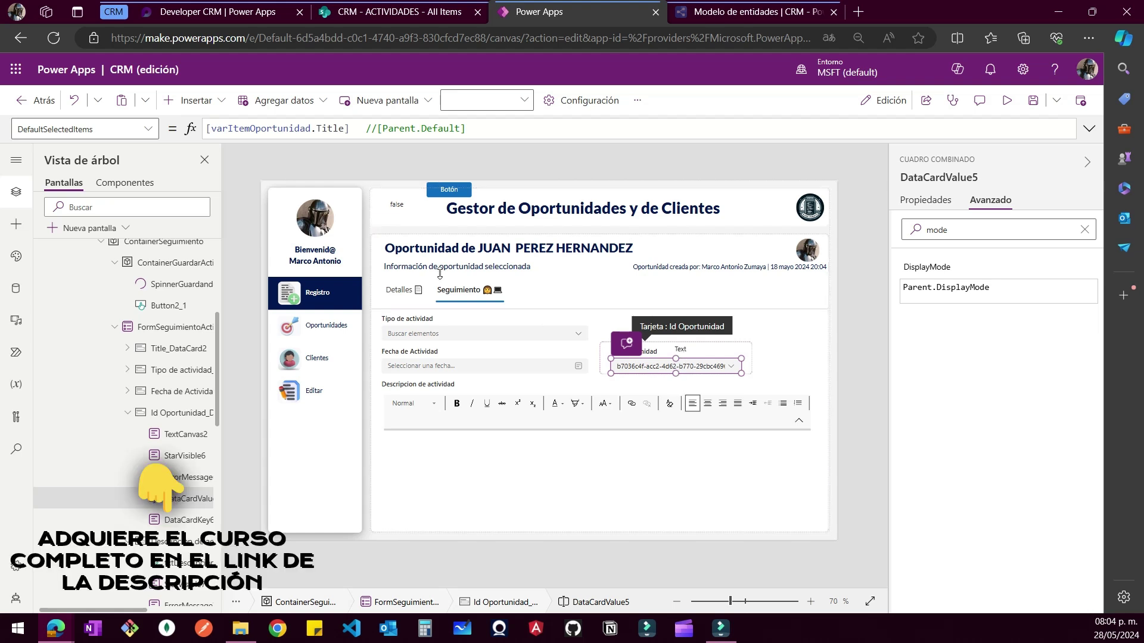
drag(356, 128, 49, 123)
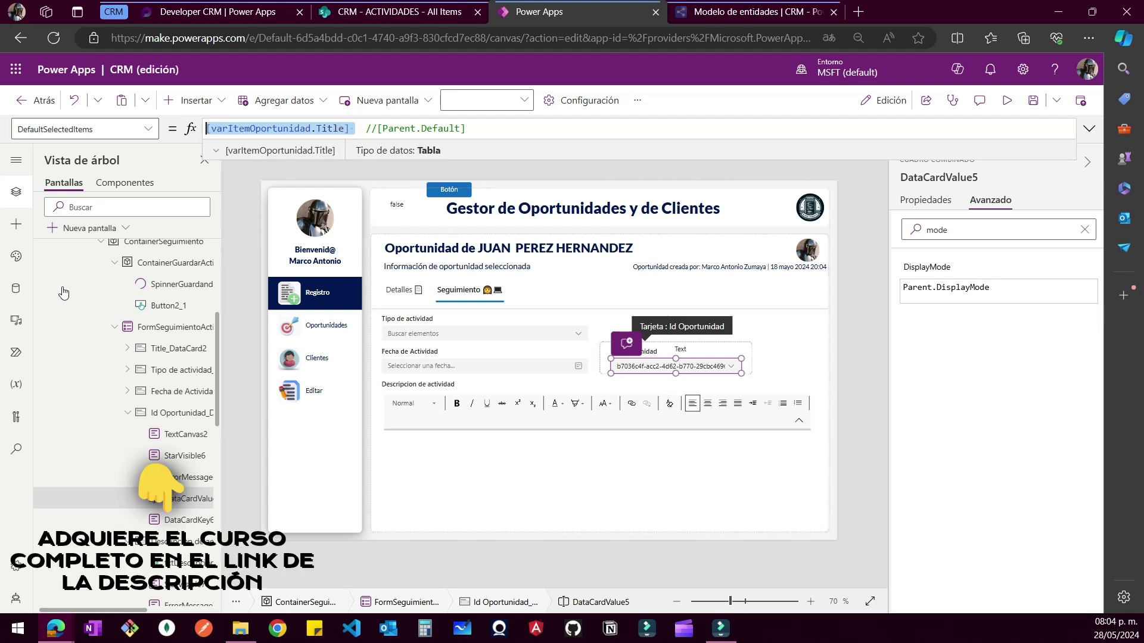
click(679, 350)
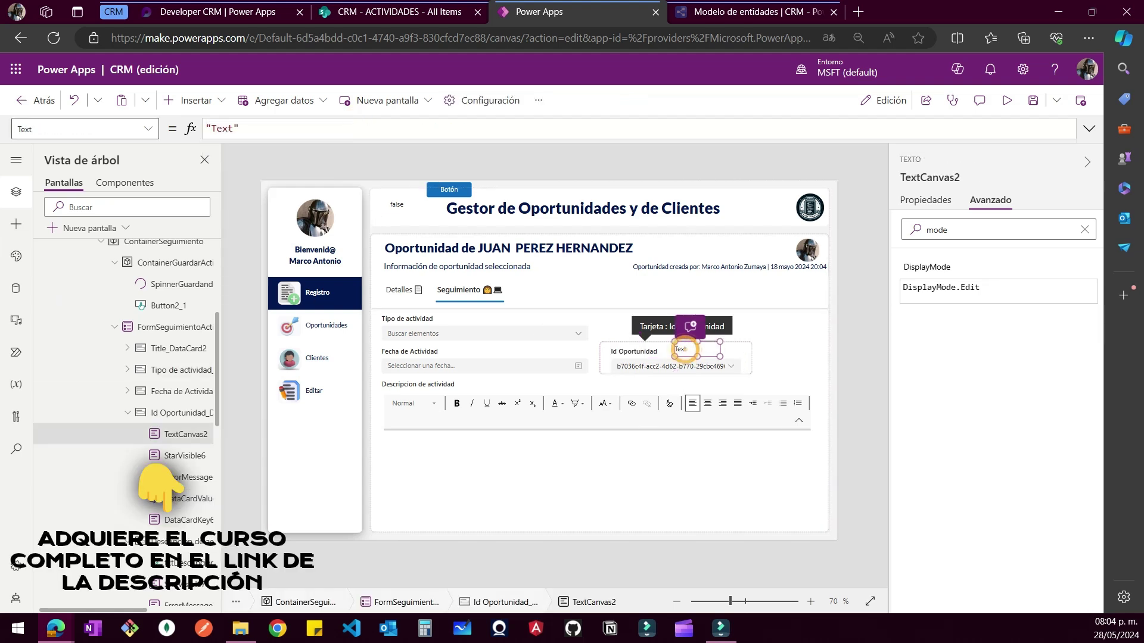
drag(276, 125, 41, 123)
key(ctrl+v)
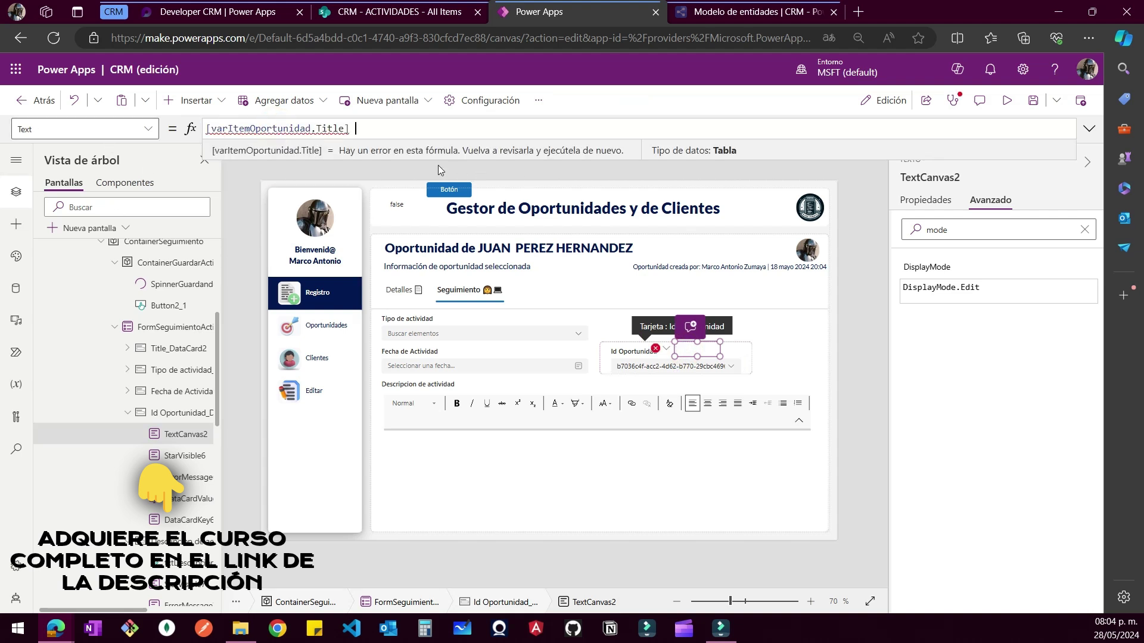
key(BackSpace)
key(Home)
key(Delete)
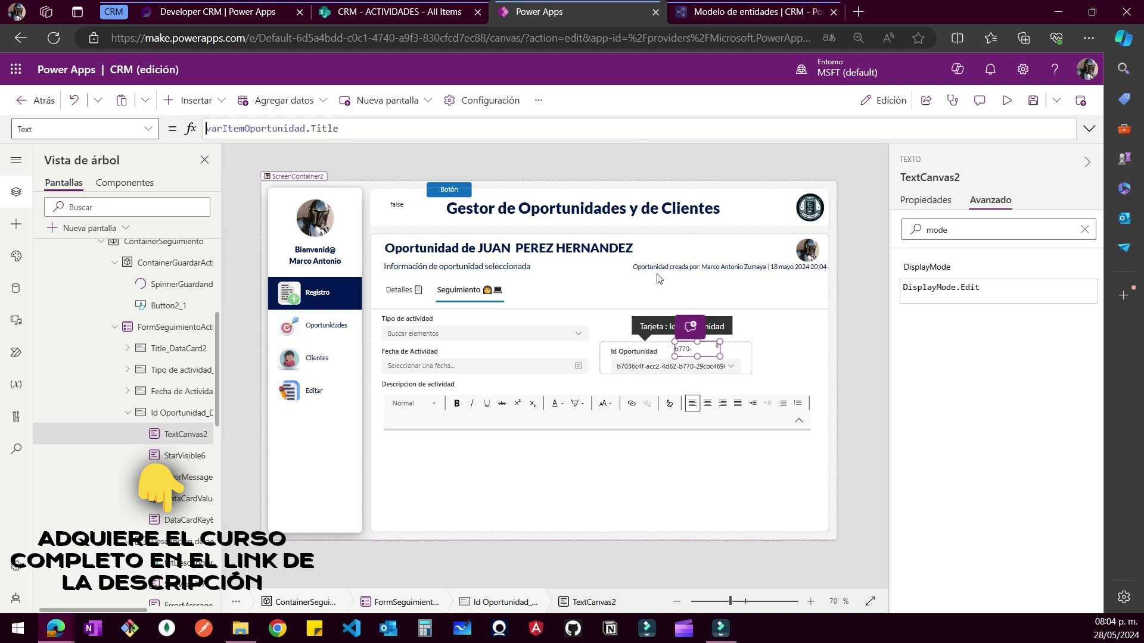
drag(720, 356, 741, 357)
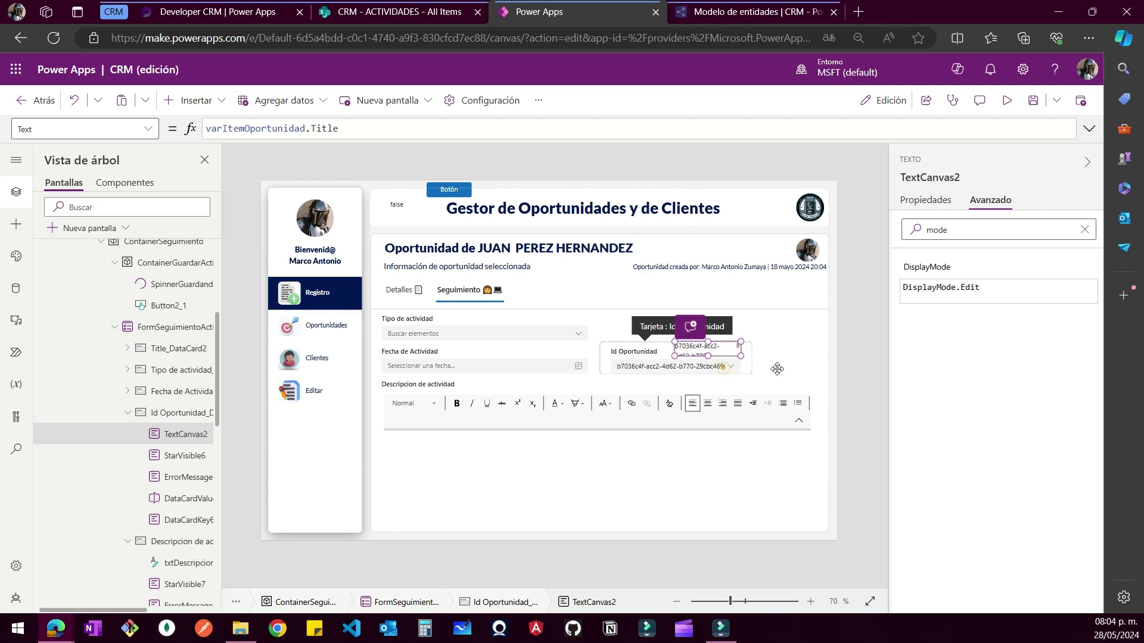
Replace the Id Oportunidad combo box with the text control, placed below the card title and renamed DataCardValue5
click(724, 365)
click(951, 178)
key(ctrl+c)
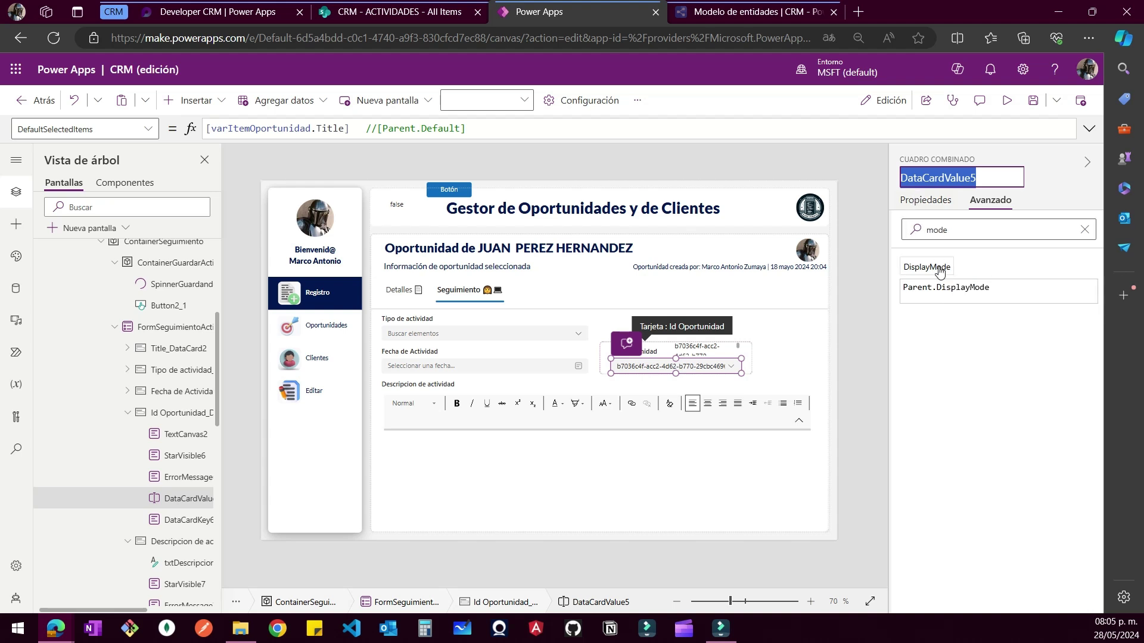
click(718, 365)
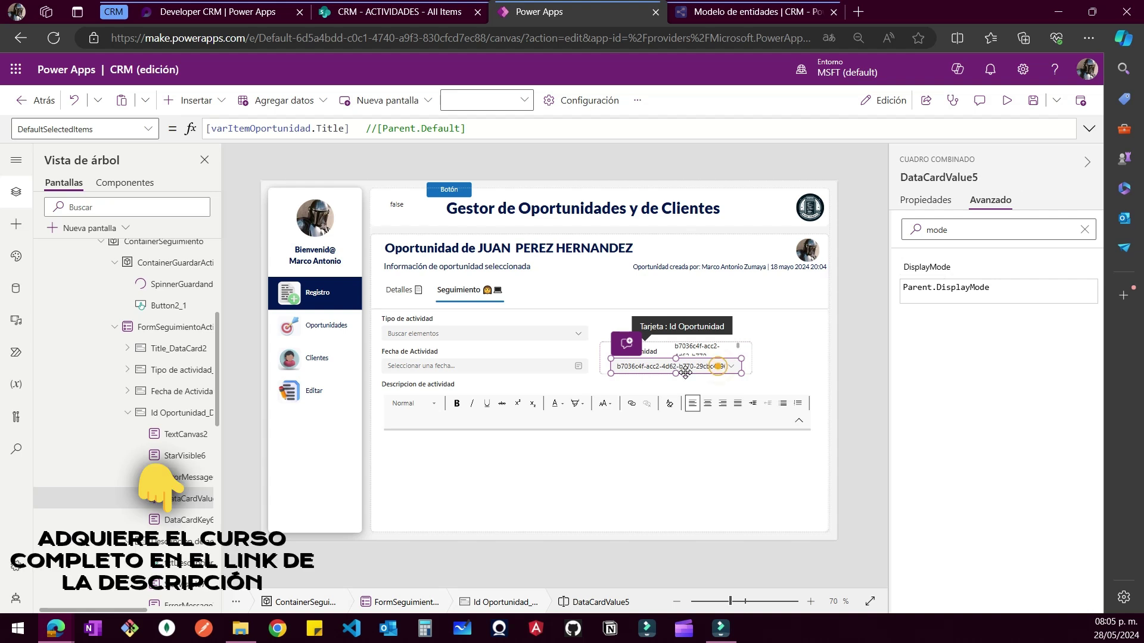
click(689, 359)
drag(693, 354, 629, 370)
click(929, 177)
key(ctrl+v)
key(Return)
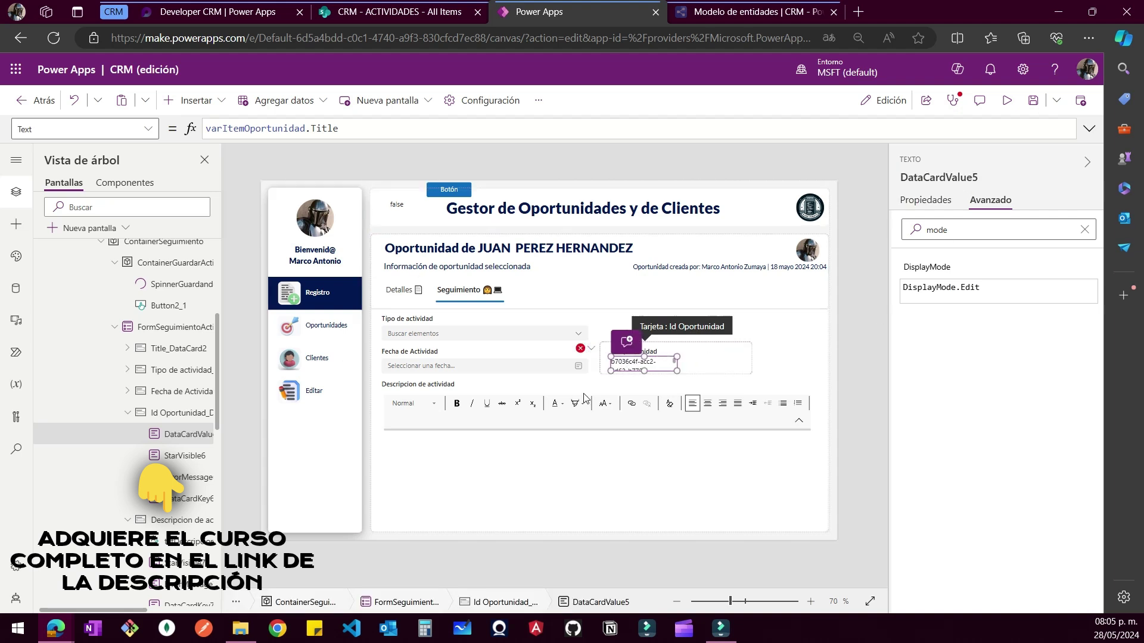
Change the Id Oportunidad card's Update formula to DataCardValue5.Text
click(588, 365)
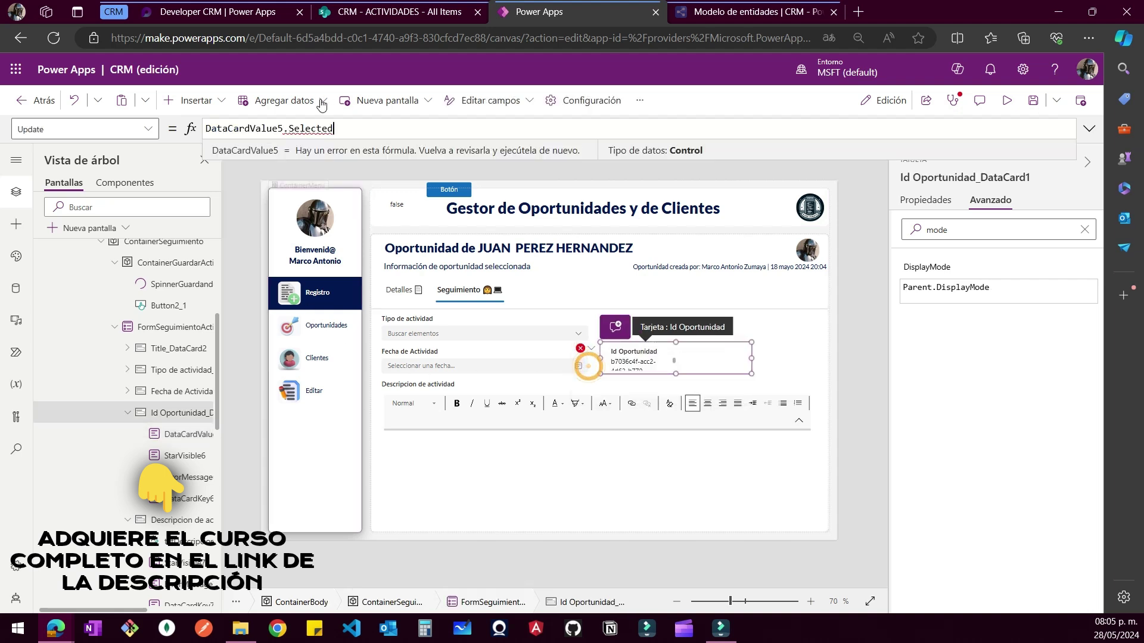
key(BackSpace)
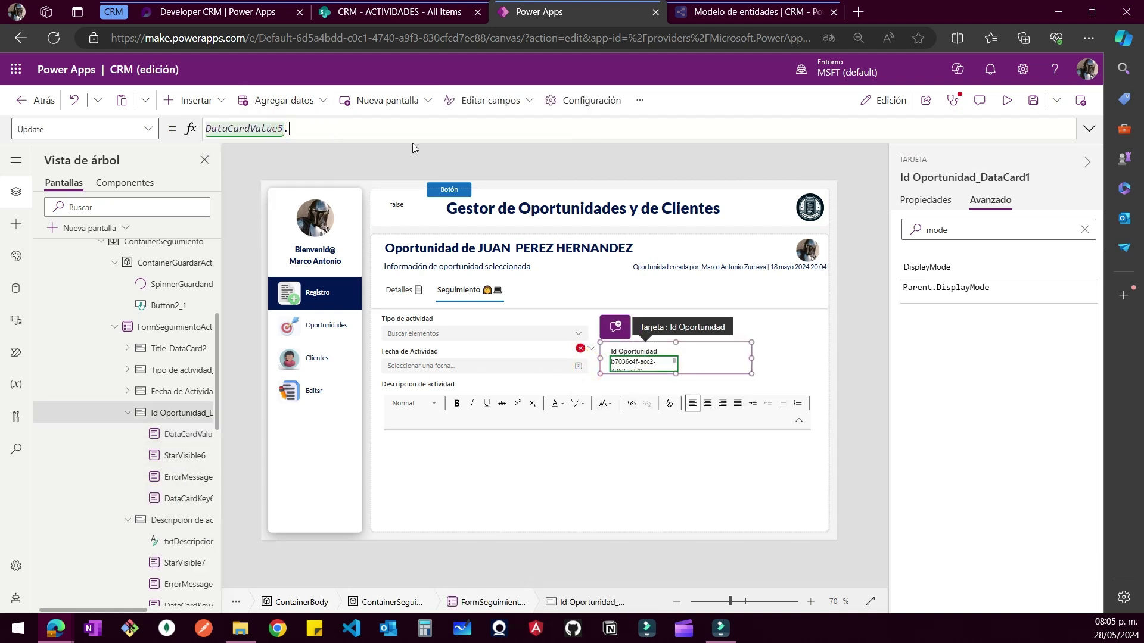
text(.)
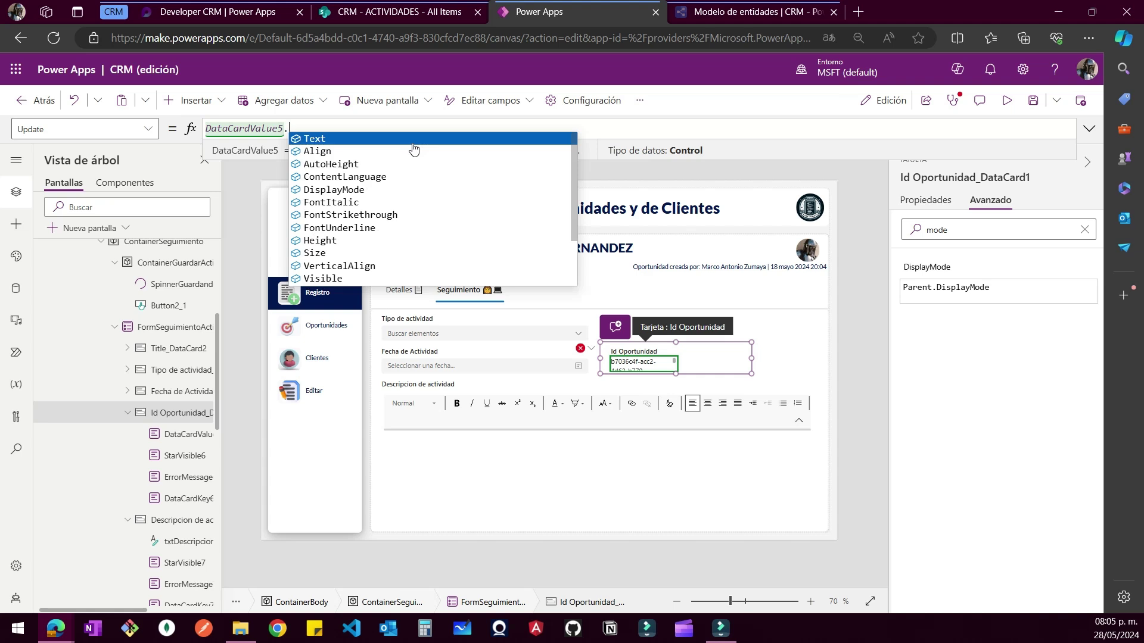
click(411, 140)
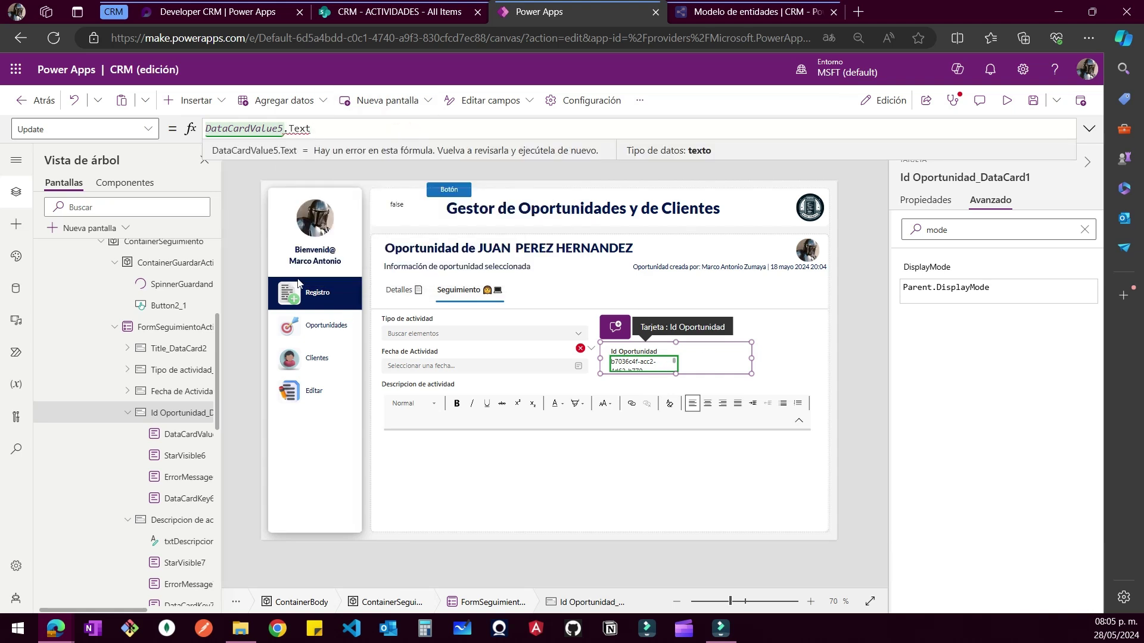
double_click(286, 132)
key(BackSpace)
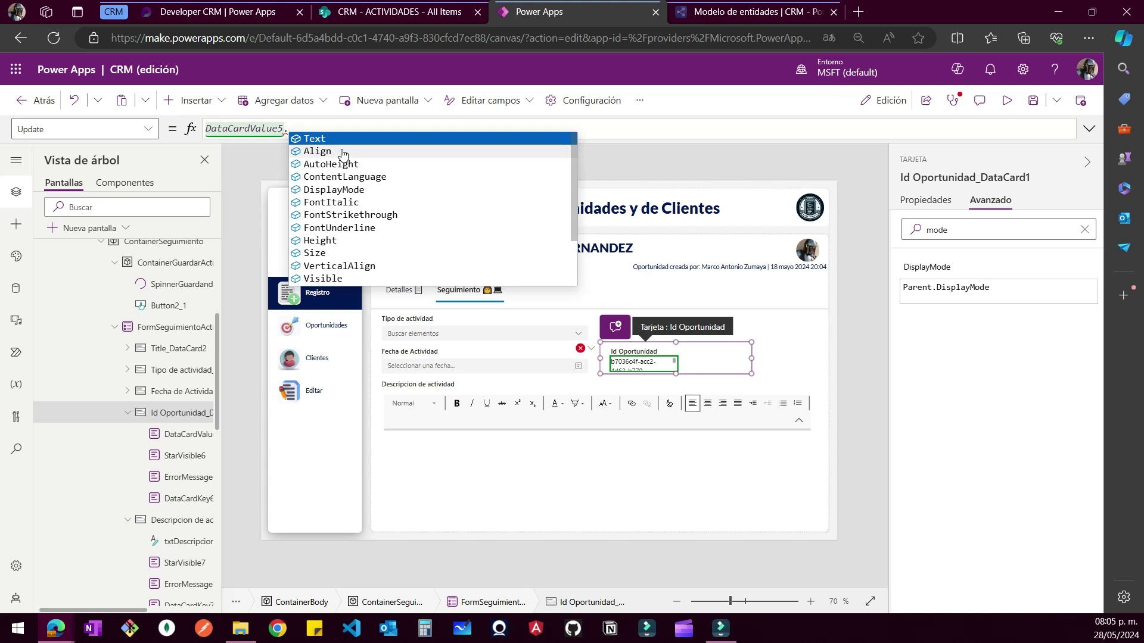
click(347, 138)
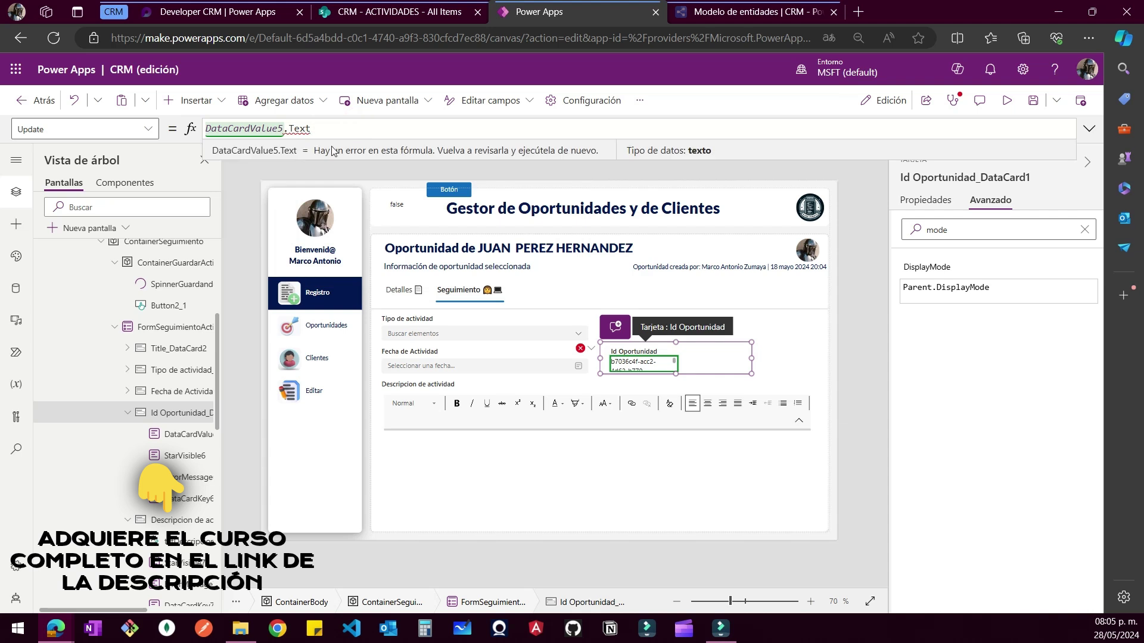
Try enclosing the card's Update expression in square brackets, and restore it as DataCardValue5.Text
text([)
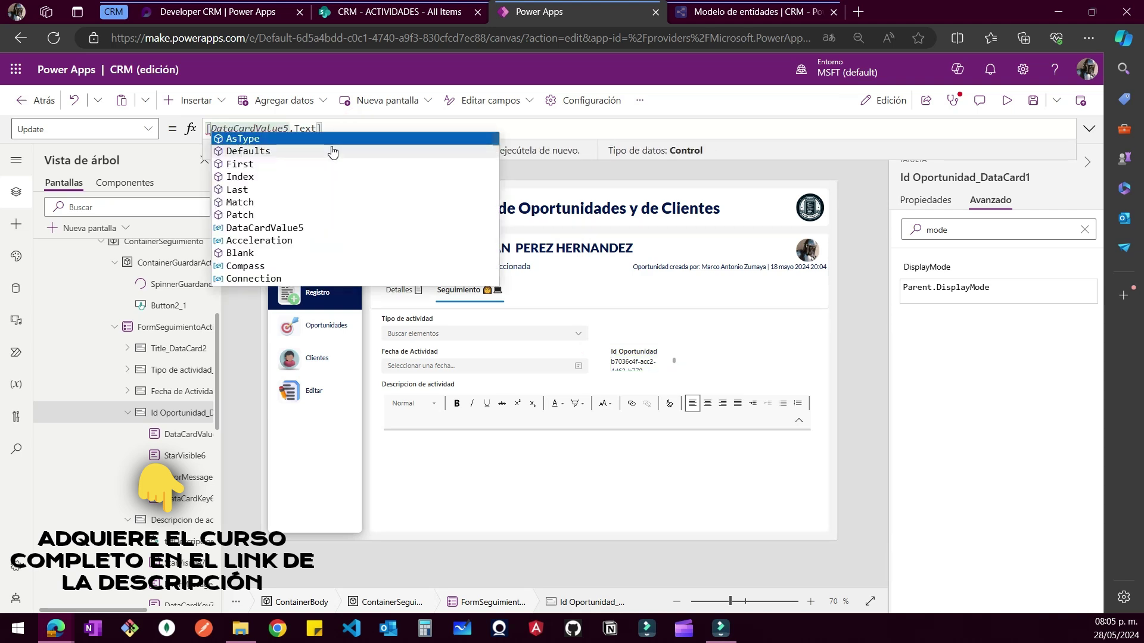
text(.)
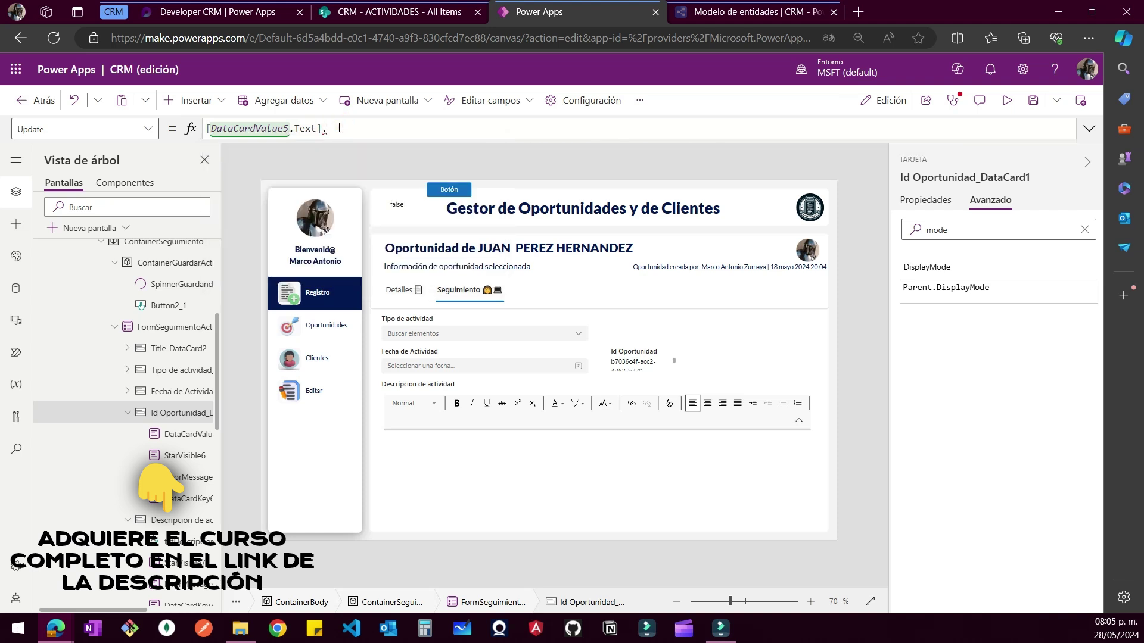
key(BackSpace)
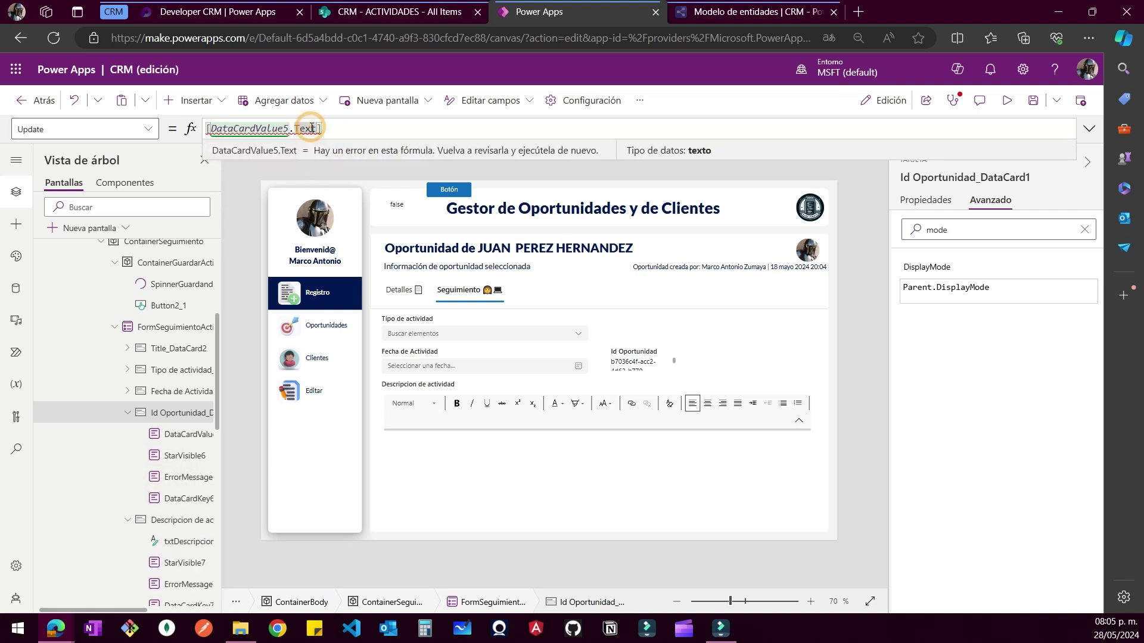
key(BackSpace)
key(BackSpace)
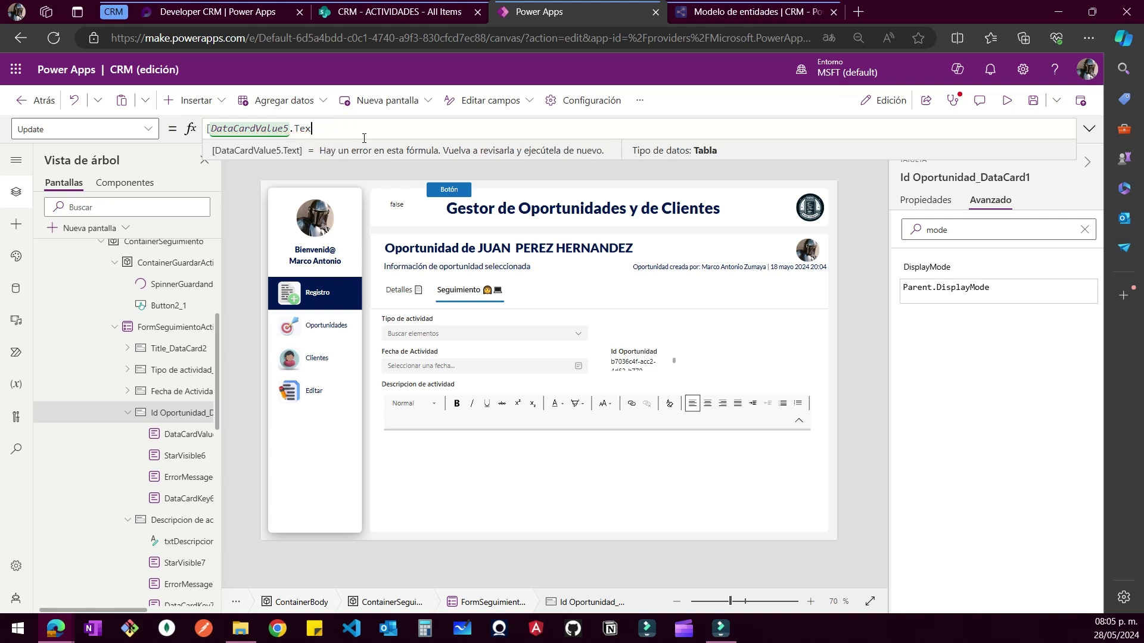
key(BackSpace)
key(BackSpace)
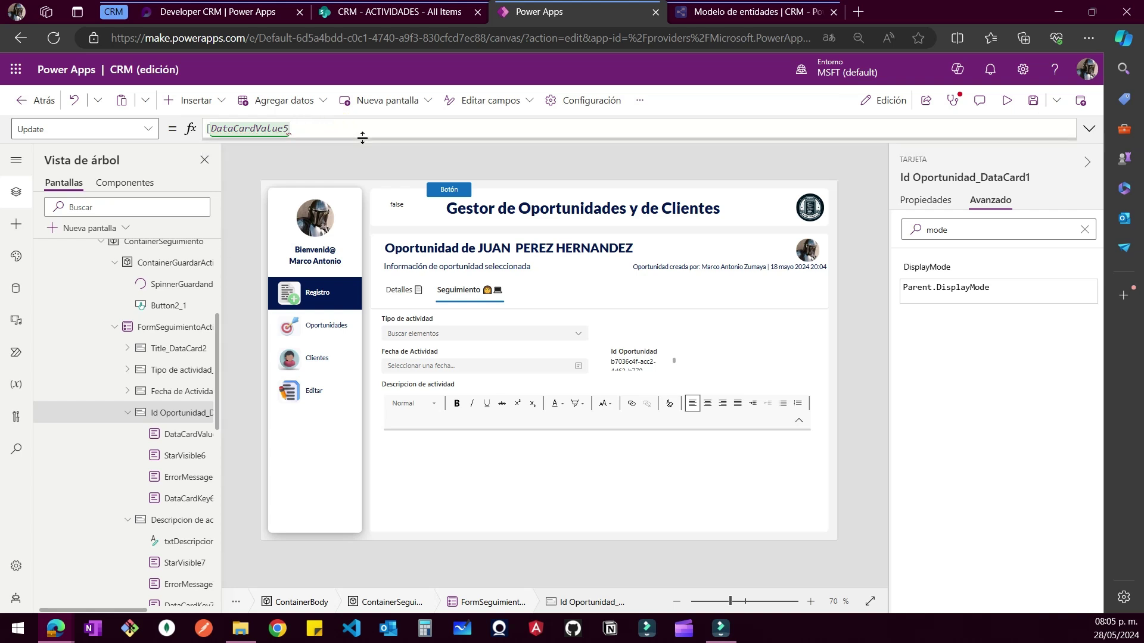
key(Delete)
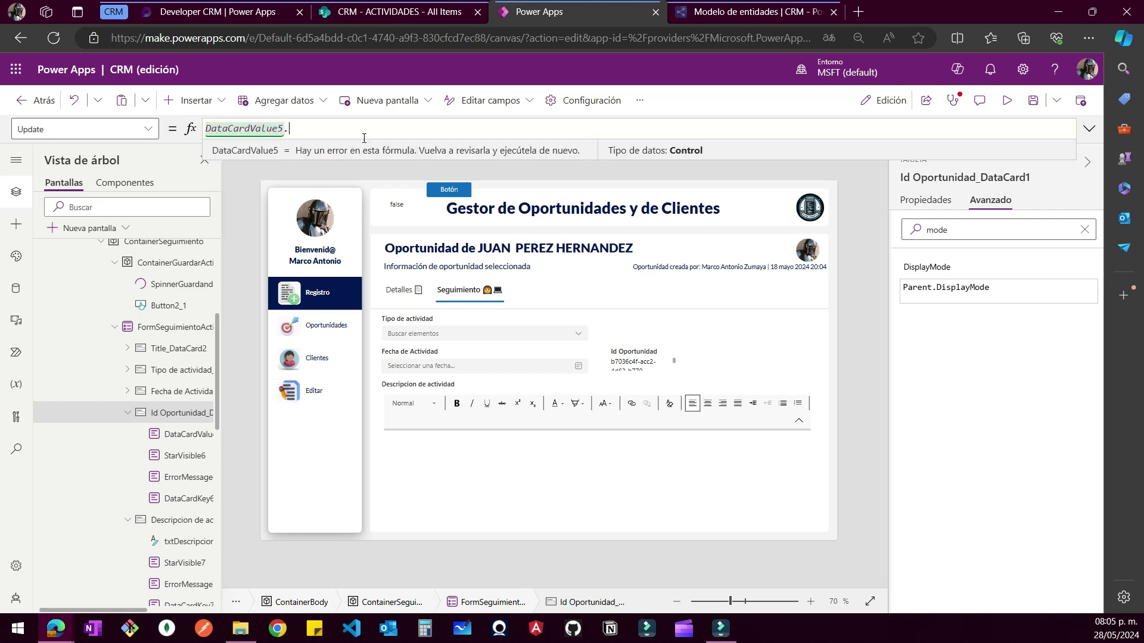
text(.)
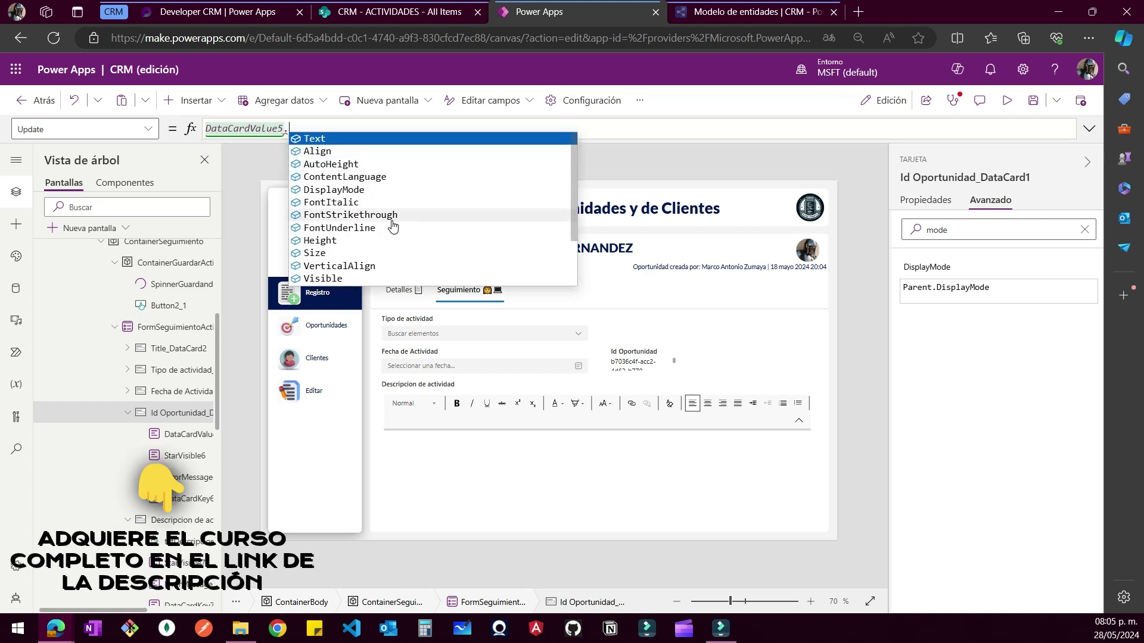
scroll(392, 226, down, 3)
scroll(393, 226, up, 3)
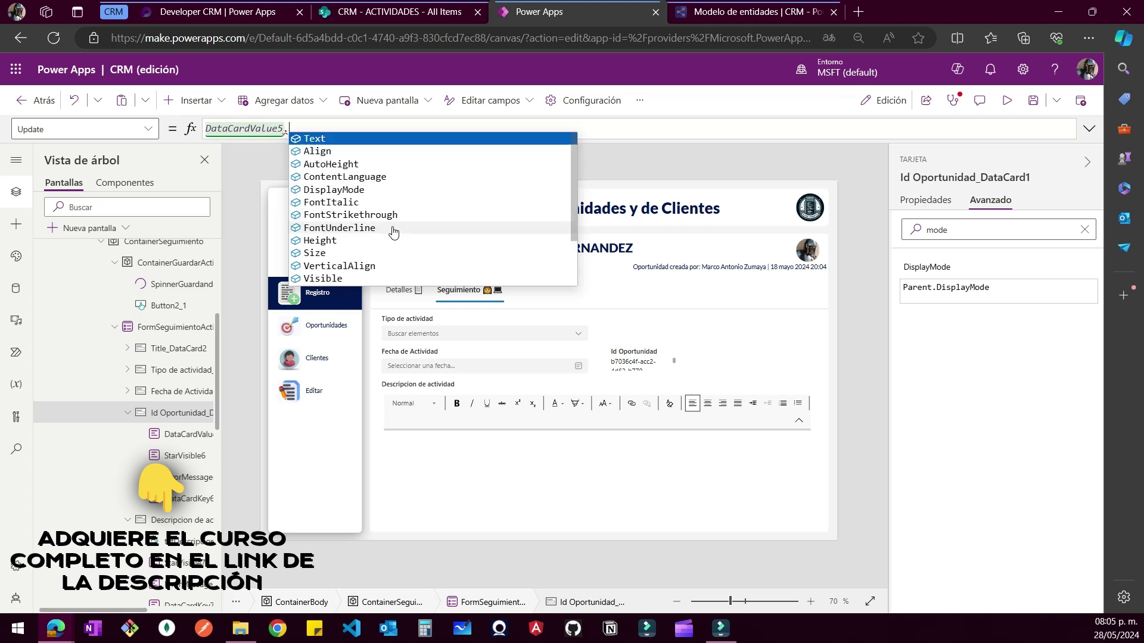
click(325, 140)
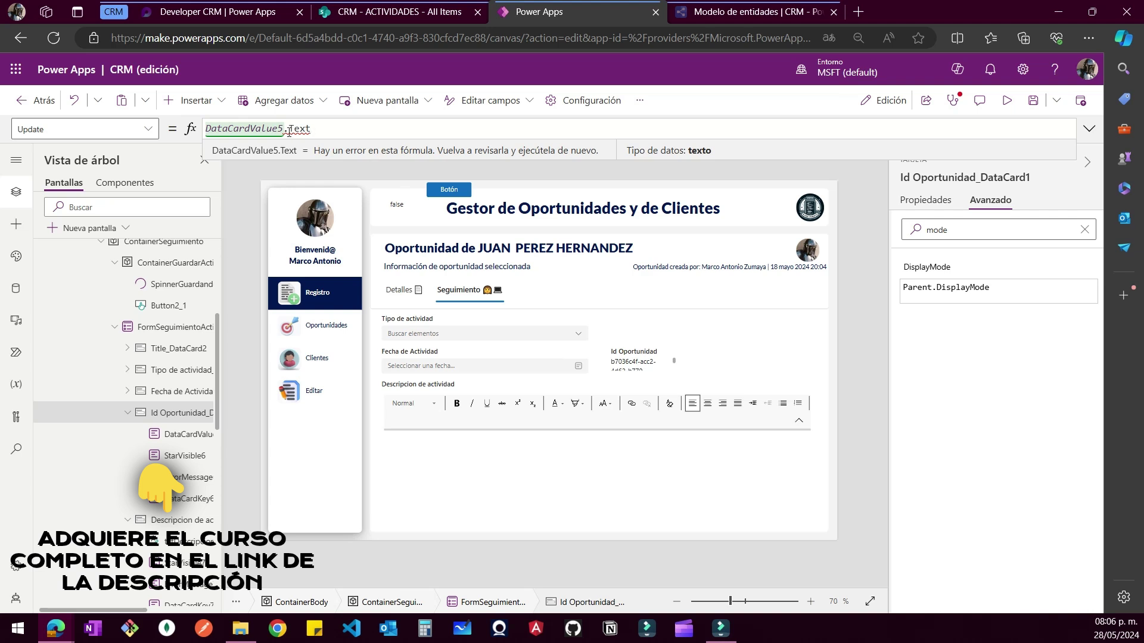
Comment out the DataCardValue5.Text expression in the Id Oportunidad card's Update formula
key(Home)
text(//)
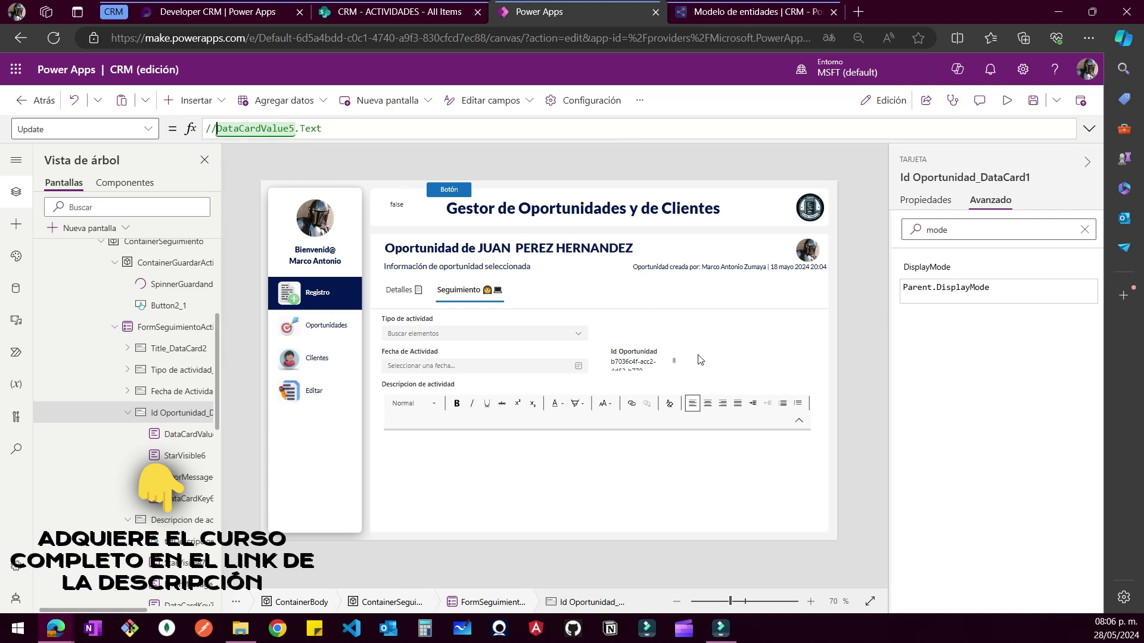
click(668, 361)
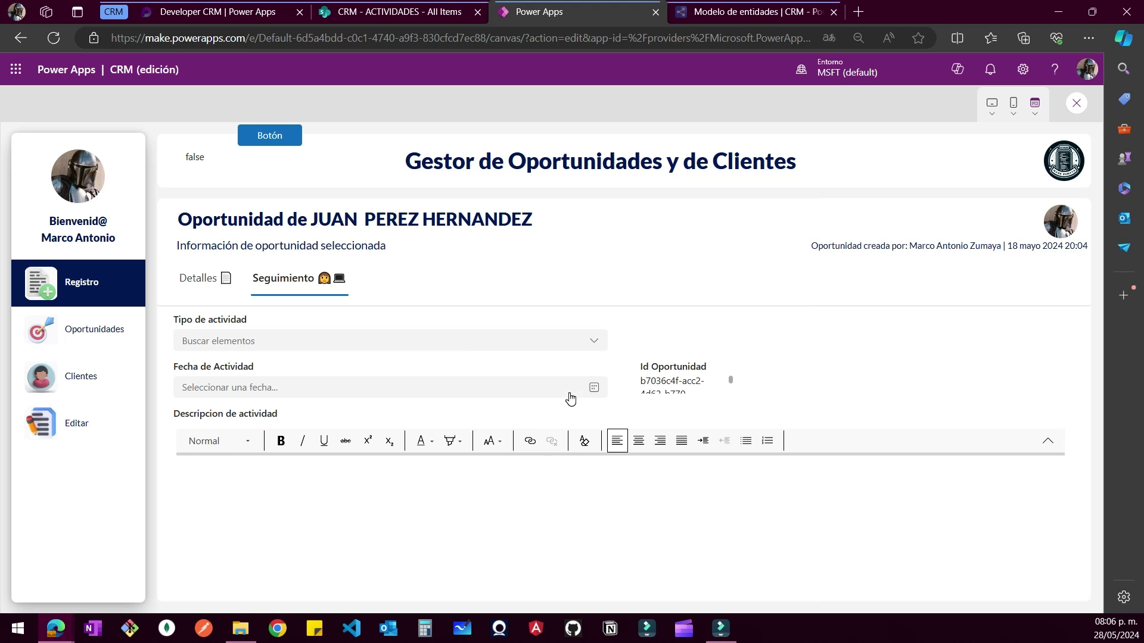
In the app preview, set Tipo de actividad to Llamada and Fecha de Actividad to 28 May 2024 in the Seguimiento form
click(603, 348)
click(366, 374)
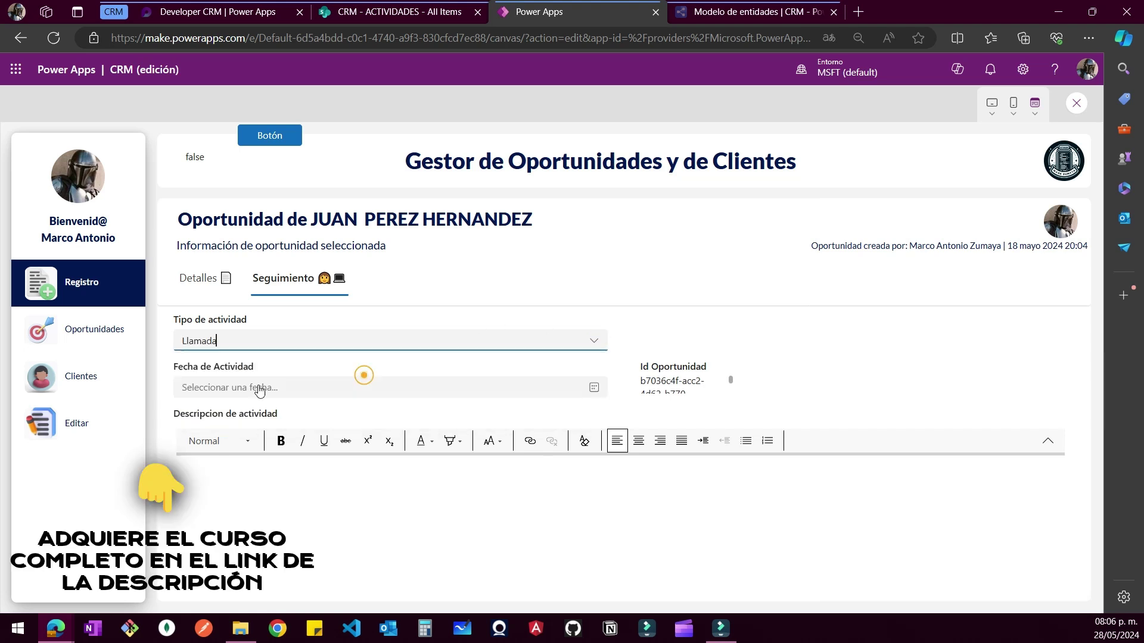
click(562, 393)
click(233, 535)
click(422, 503)
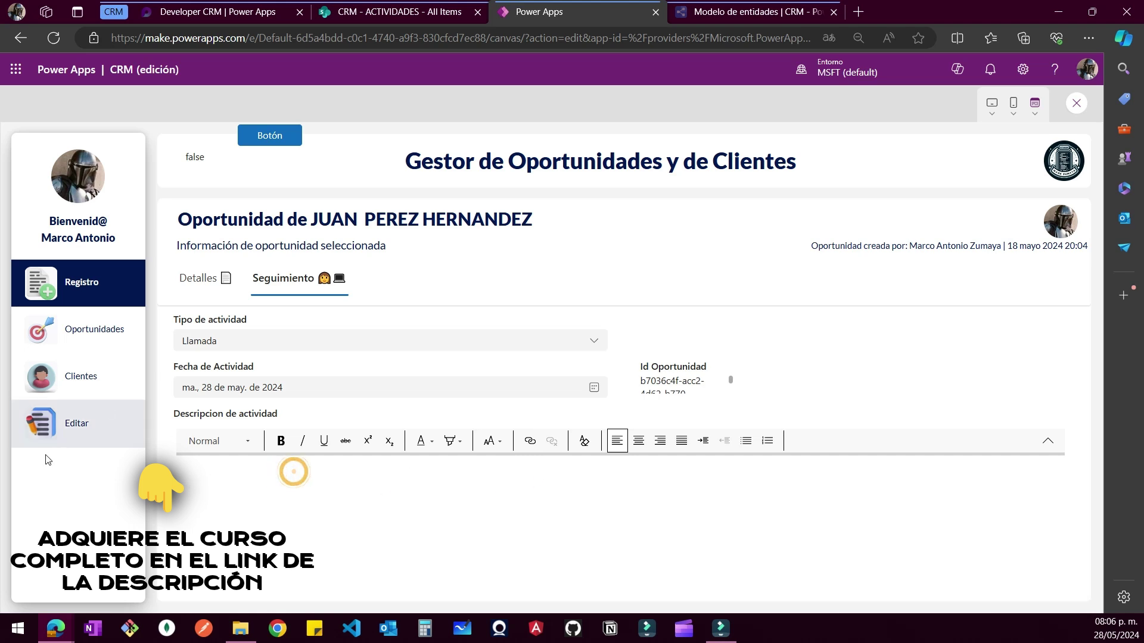
Switch the opportunity to Editar mode and try to enter the Descripcion de actividad text area
click(84, 434)
click(409, 481)
click(215, 474)
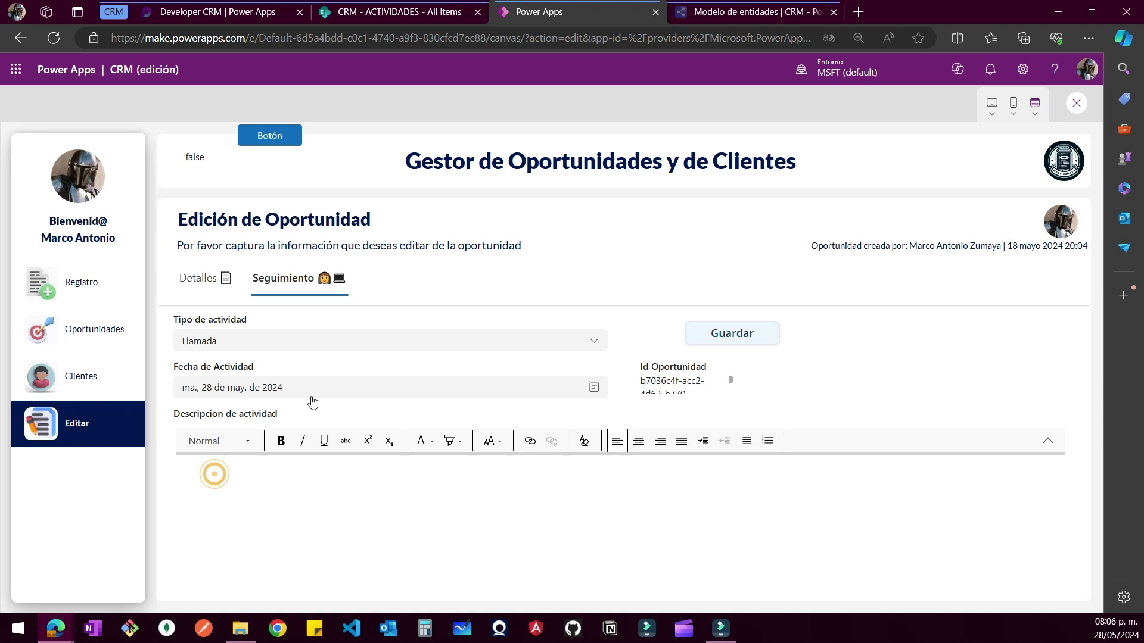
click(674, 495)
click(697, 385)
click(232, 488)
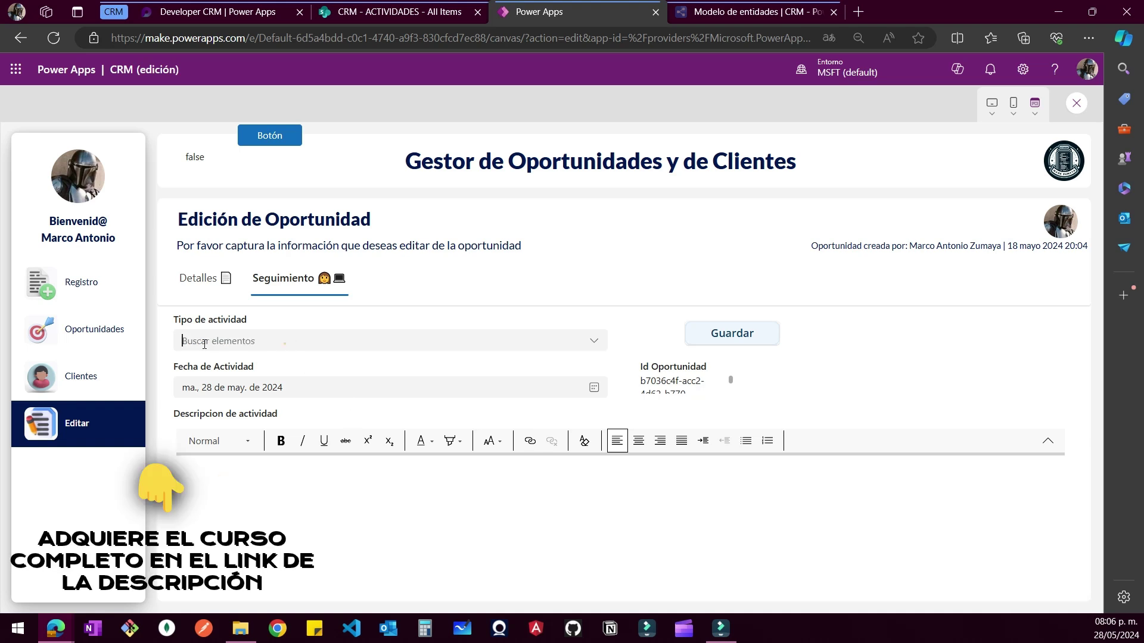
Change Tipo de actividad to Envió Mail, and leave the preview to return to the editor
click(285, 342)
click(459, 364)
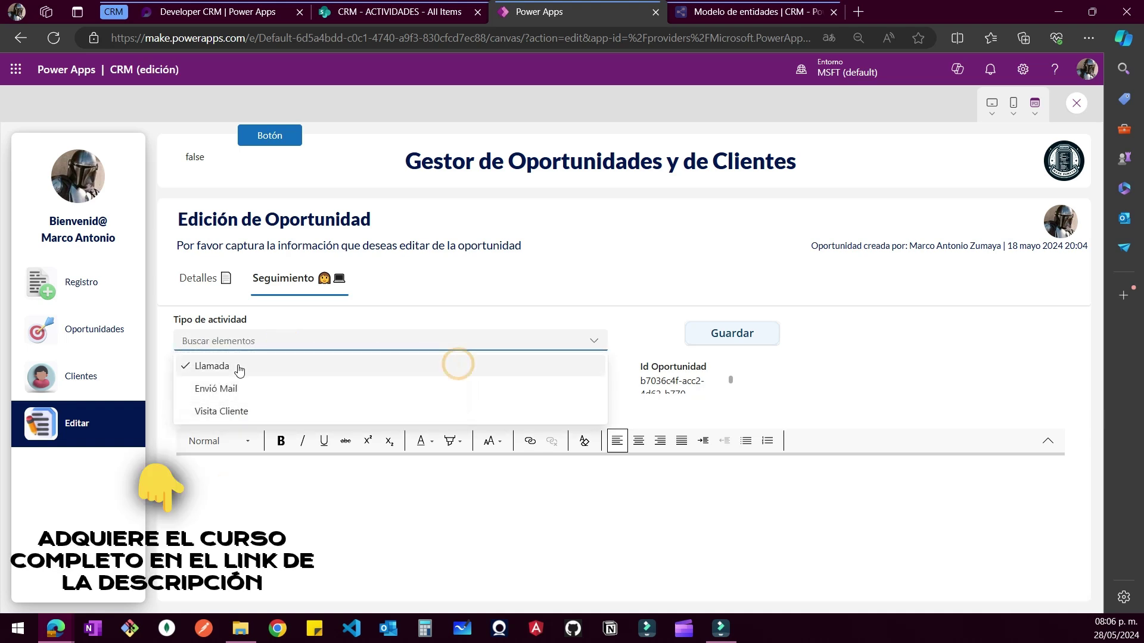
click(224, 395)
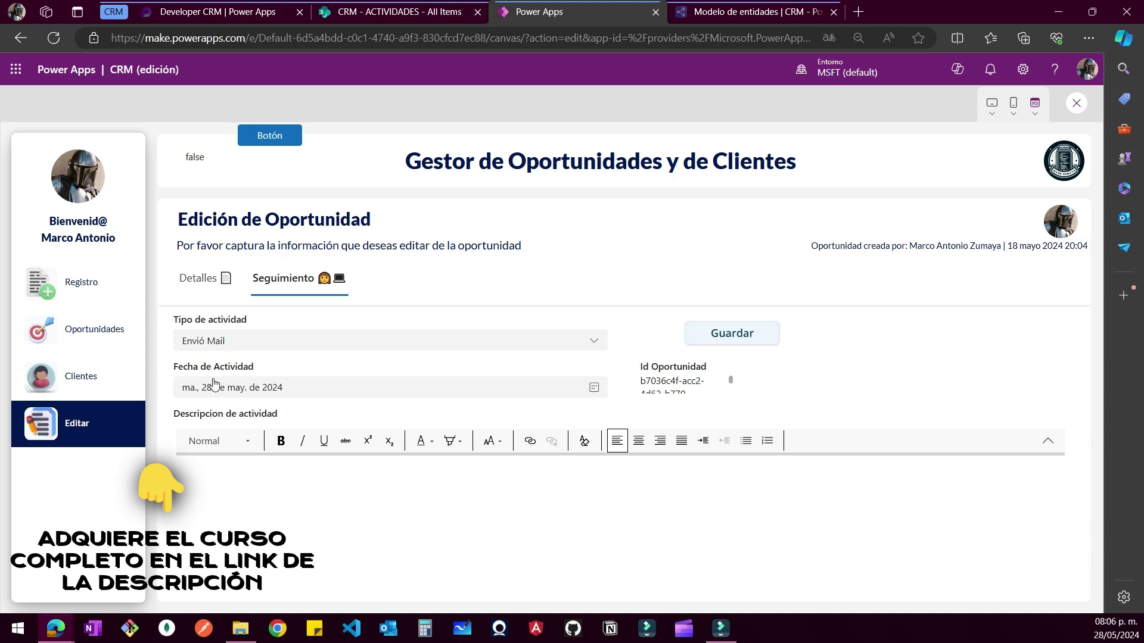
key(Escape)
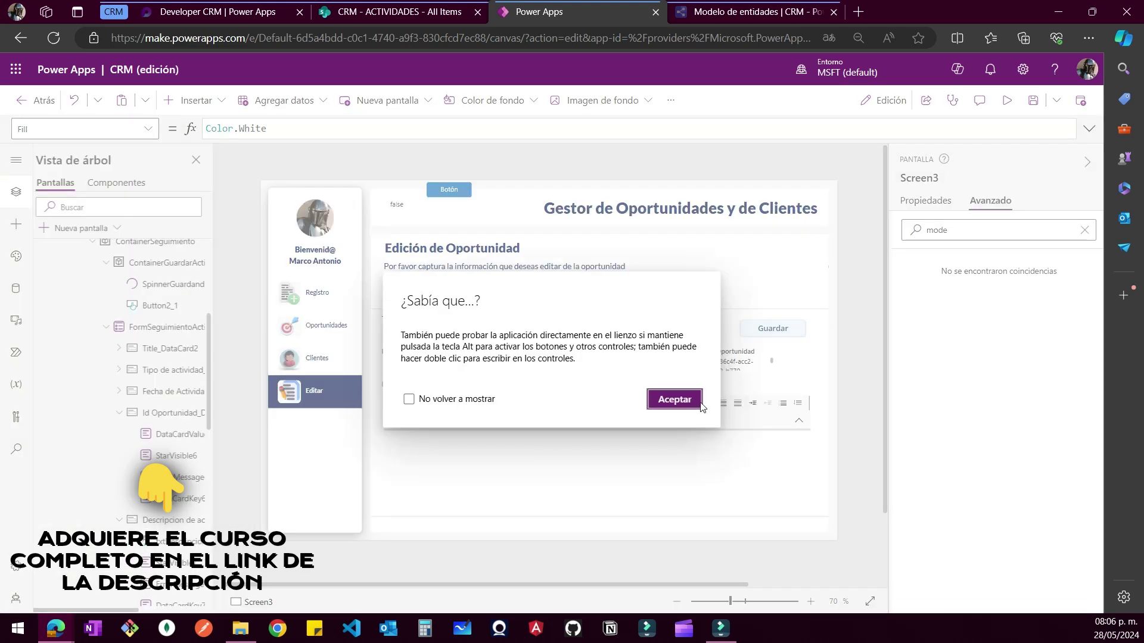
click(691, 401)
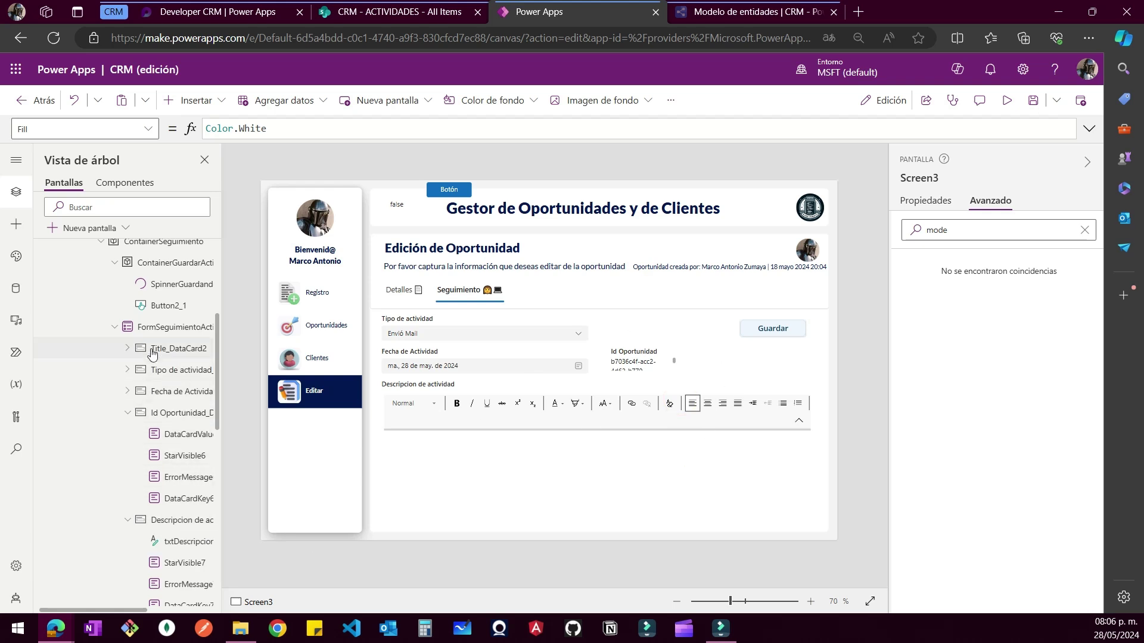
Clear the FormSeguimientoActividad form's DefaultMode formula and restore it to FormMode.New to reset the form
click(153, 327)
click(301, 130)
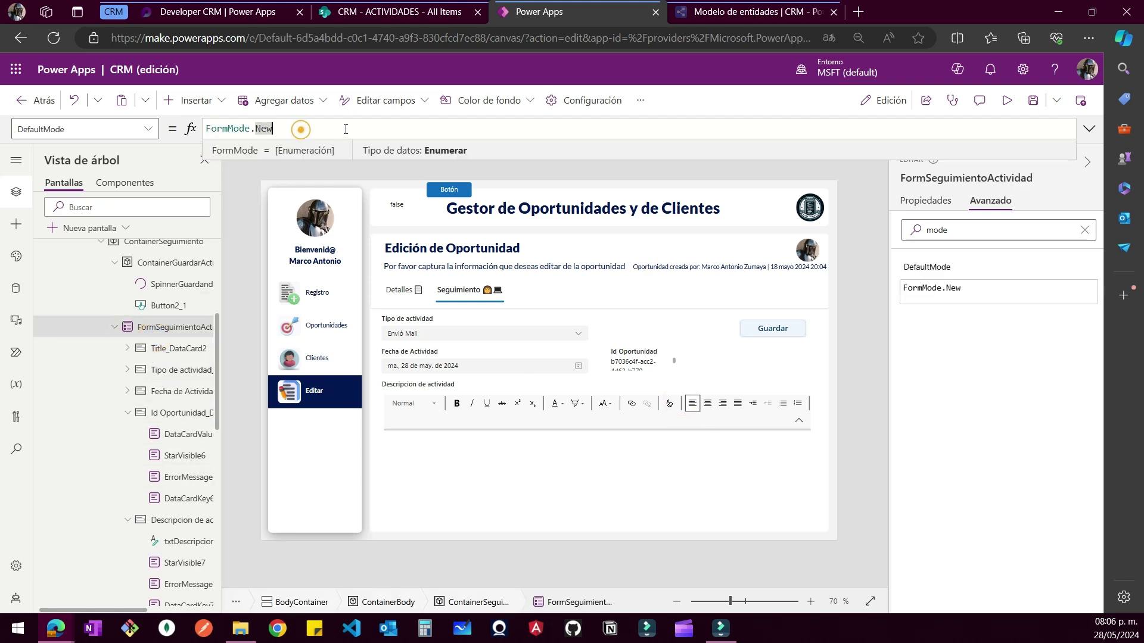
drag(341, 129, 84, 127)
key(BackSpace)
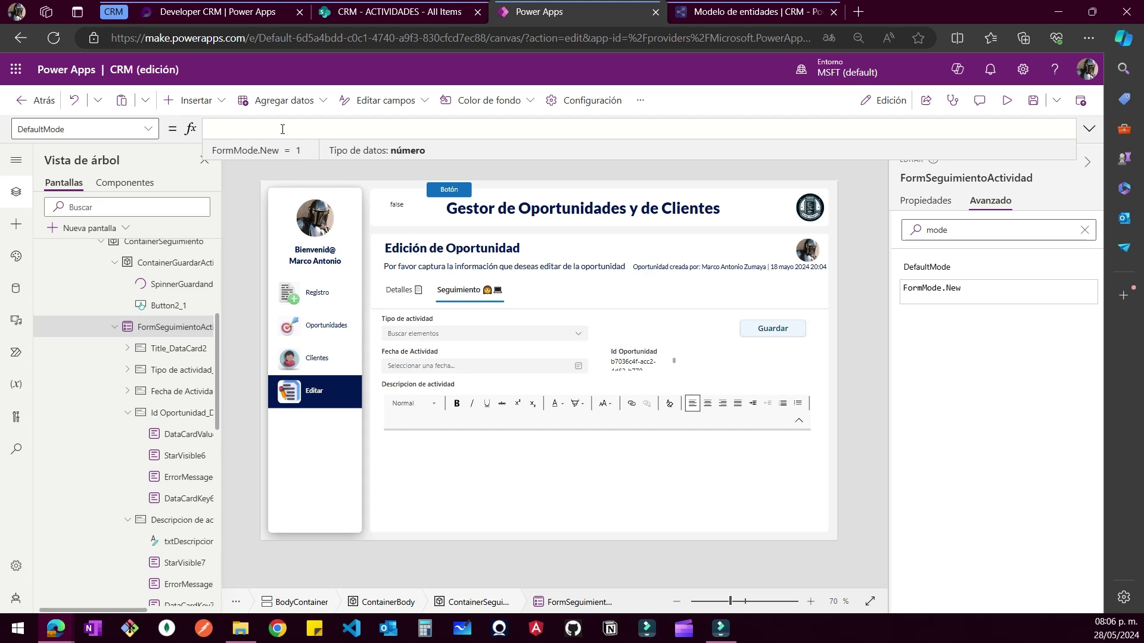
key(ctrl+z)
click(304, 136)
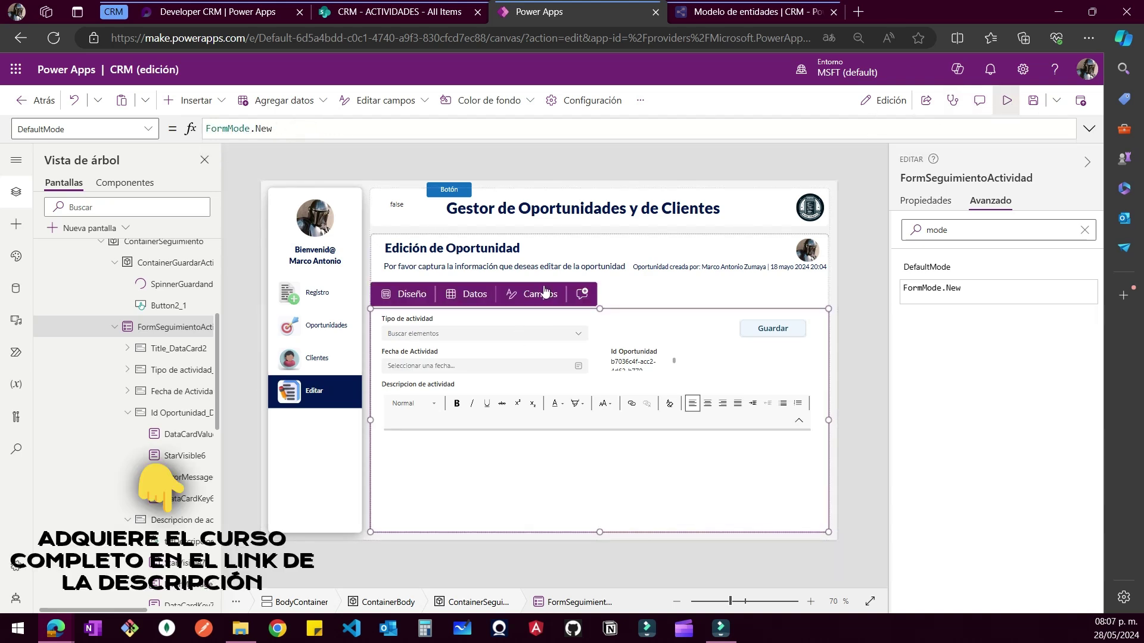
In the app preview, save a follow-up activity with type Envió Mail, date 28 May 2024 and description SDSADASDASDCVFEGRETYTR
key(F5)
click(410, 490)
text(SDSADASDASDCVFEGRETYTR)
click(296, 339)
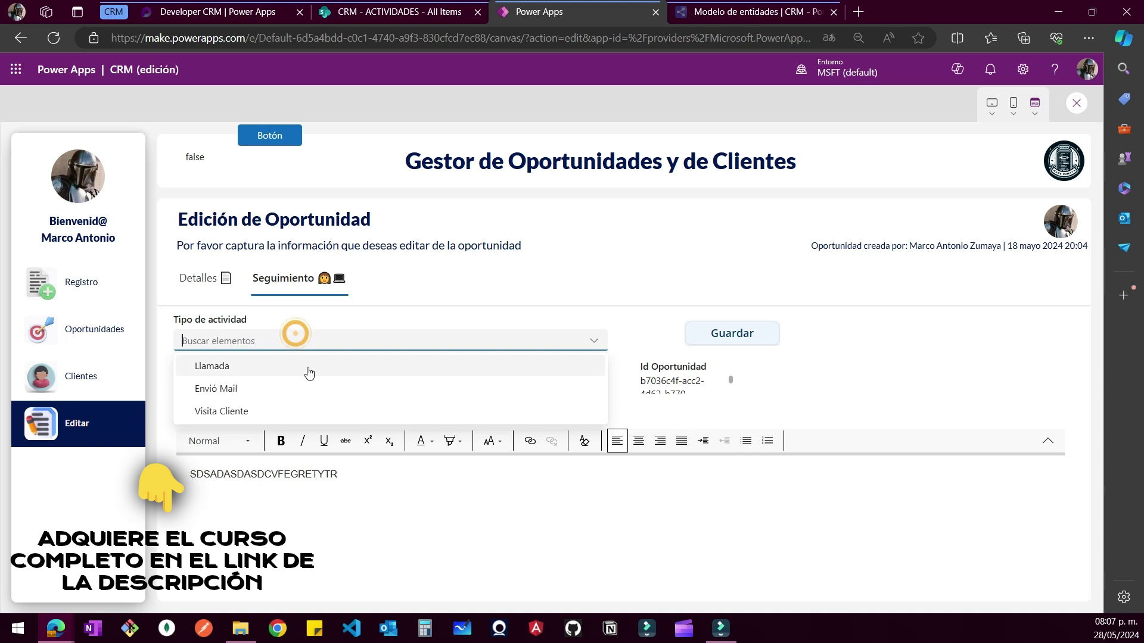
click(238, 390)
click(455, 388)
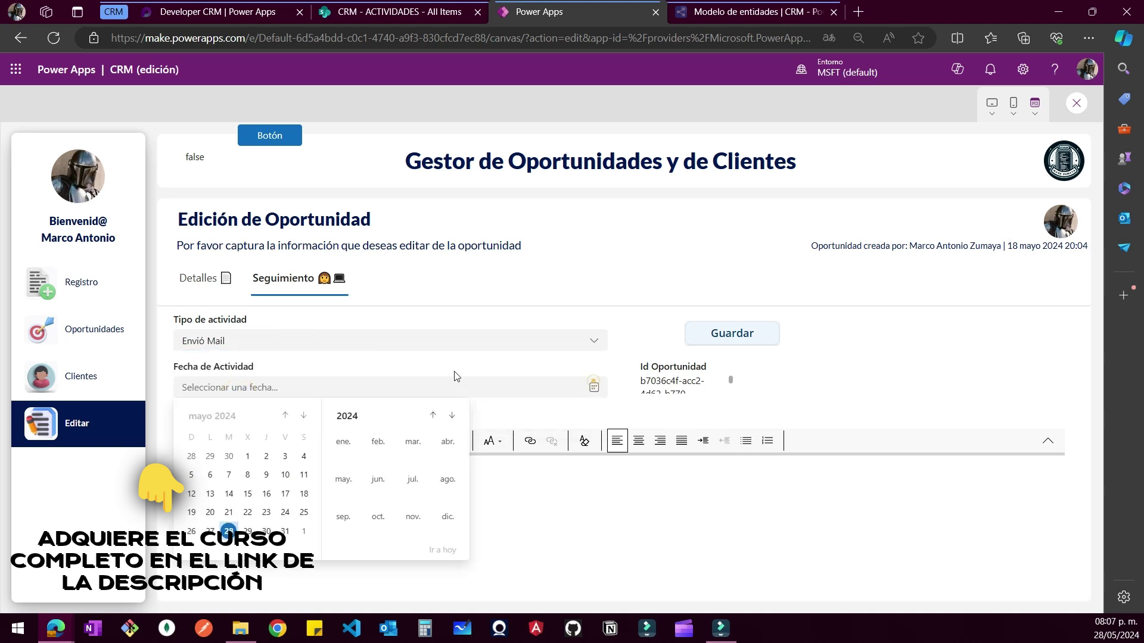
click(230, 530)
drag(673, 371, 696, 391)
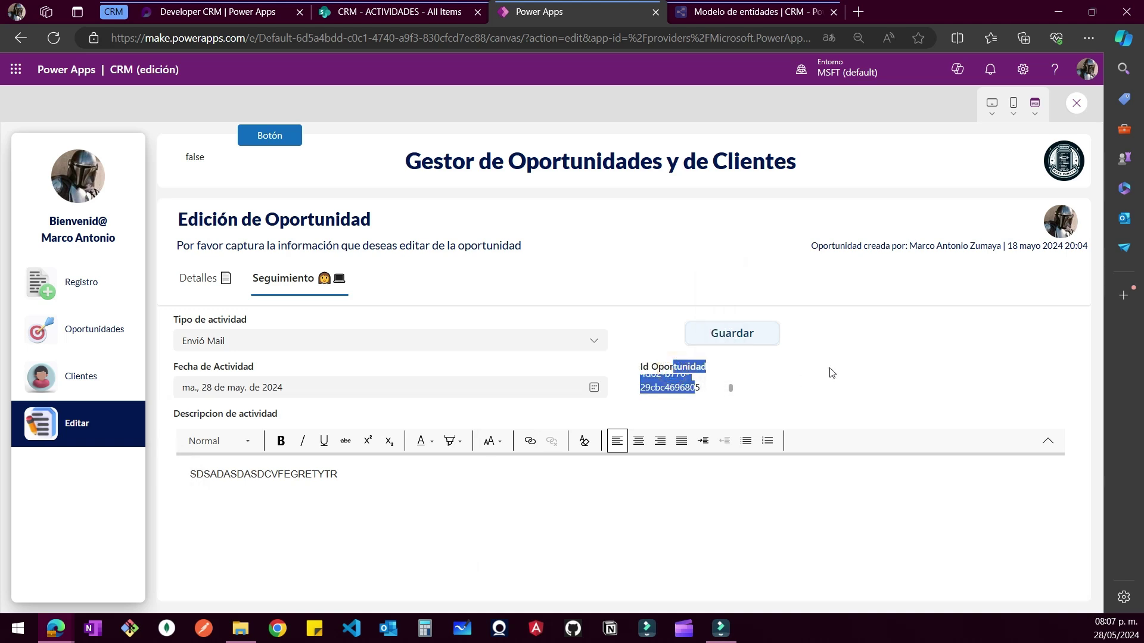
click(746, 339)
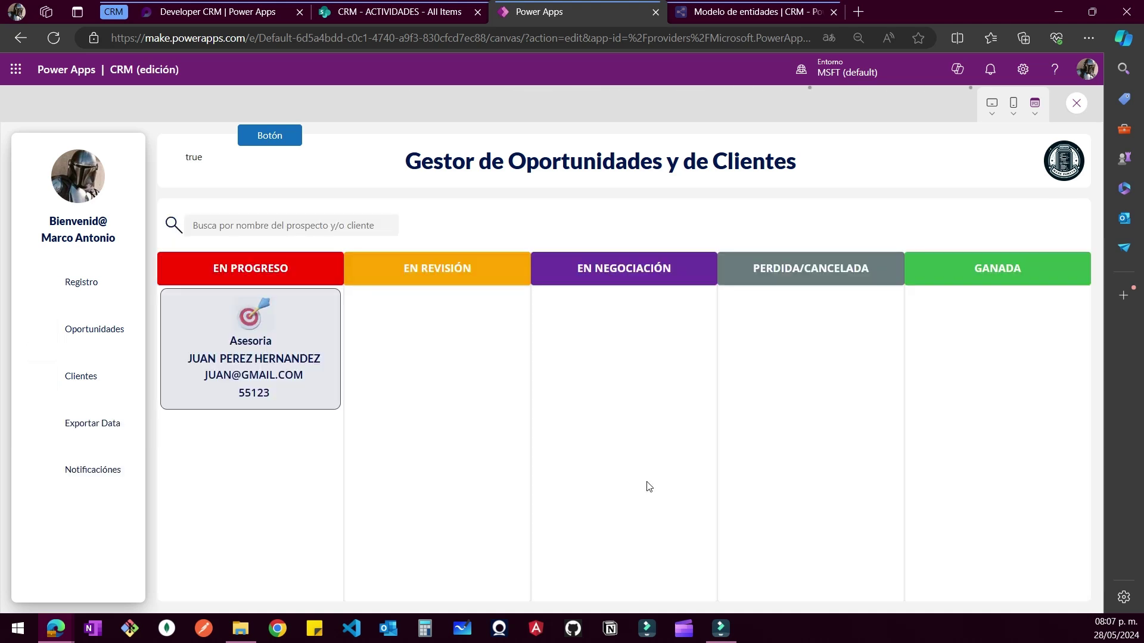
Refresh the SharePoint ACTIVIDADES list and check whether the new activity and its Id Oportunidad were stored
click(377, 11)
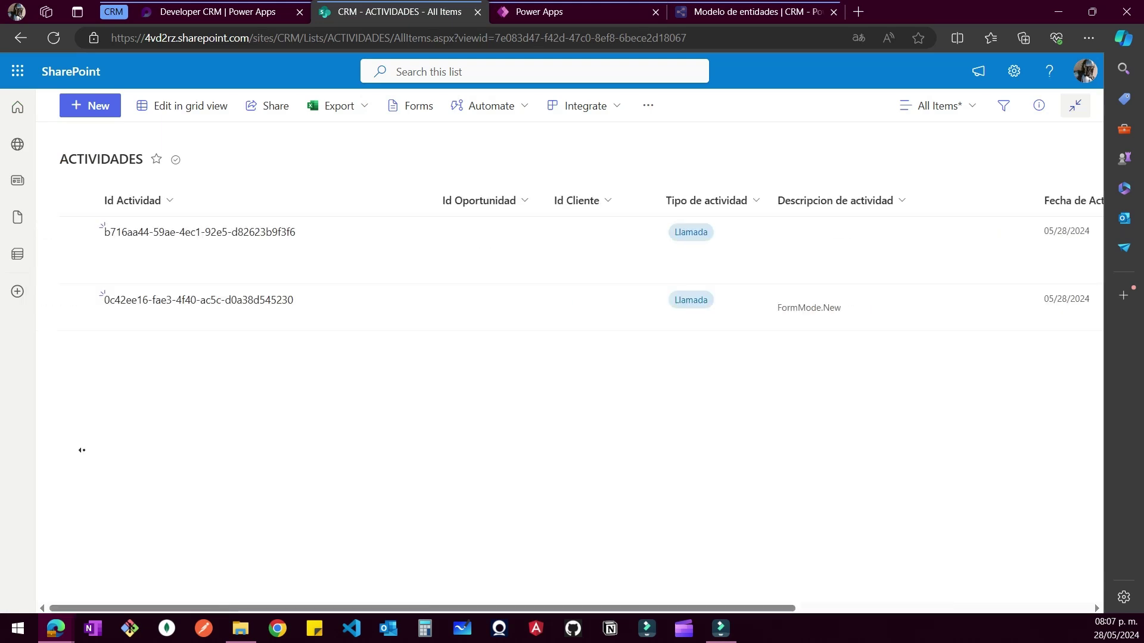
click(54, 38)
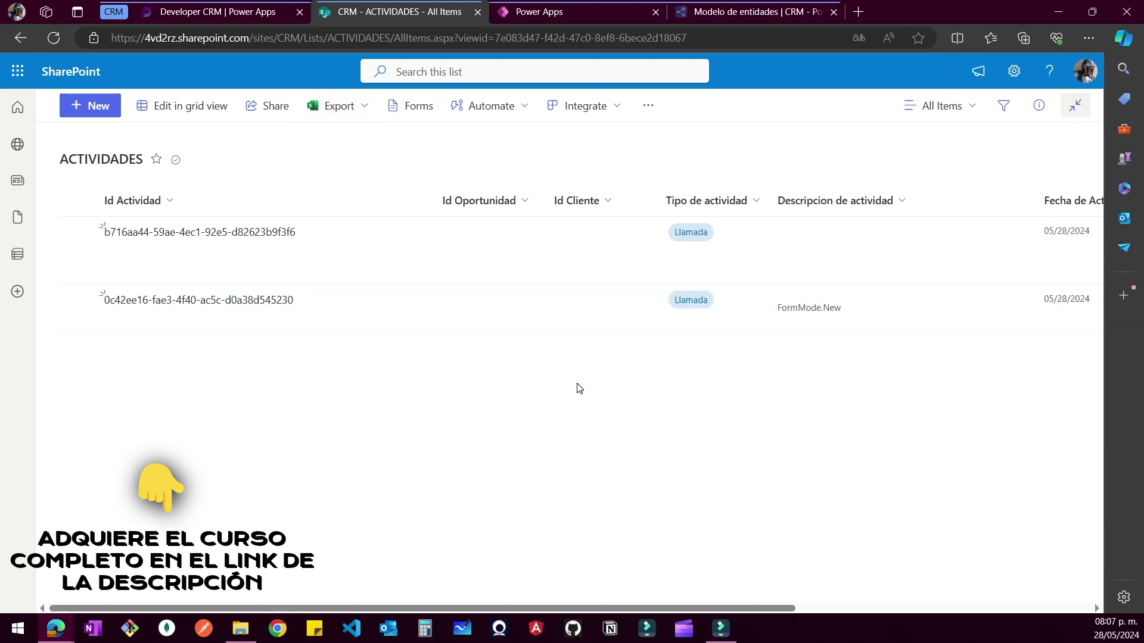
click(53, 38)
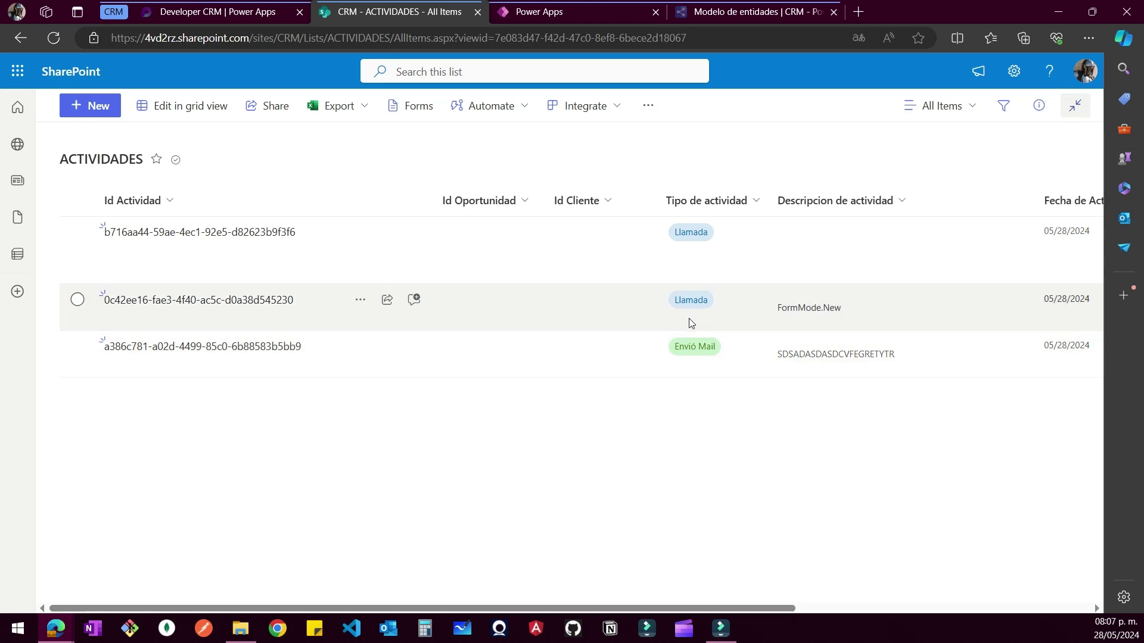
Back in the Power Apps preview, open the Asesoria opportunity under EN PROGRESO, and return to the editor
click(539, 11)
click(274, 356)
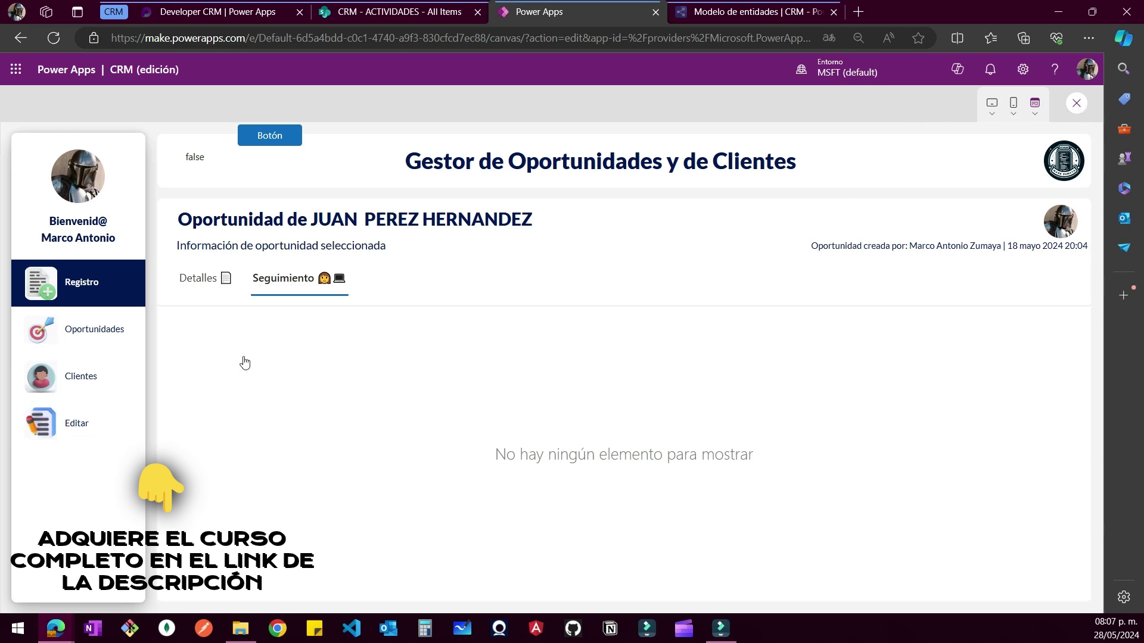
key(Escape)
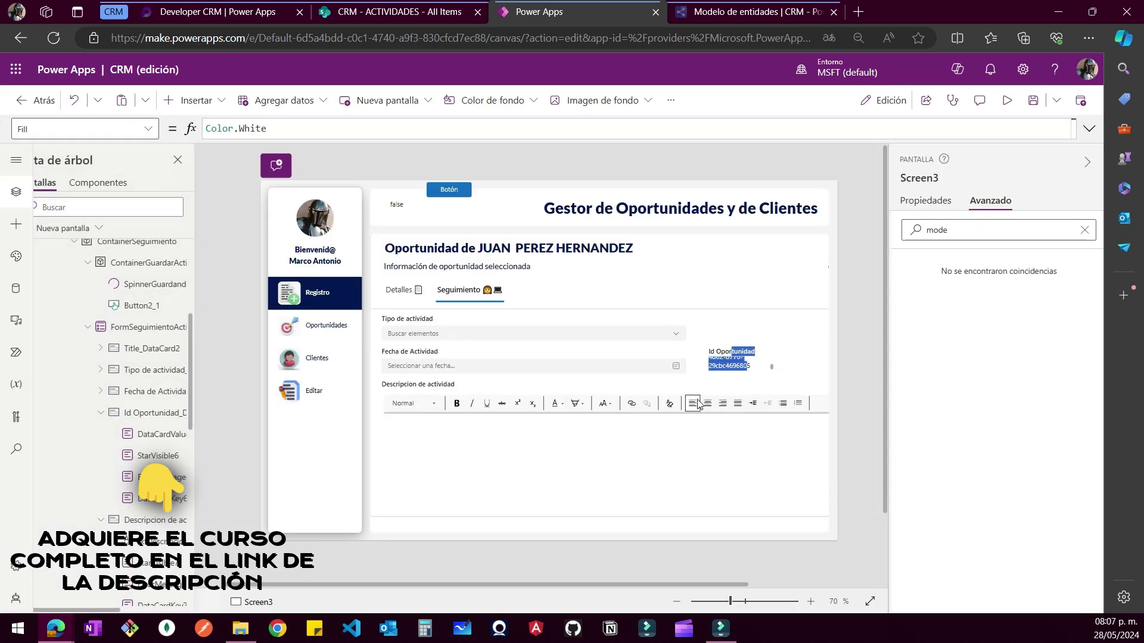
click(693, 405)
click(798, 386)
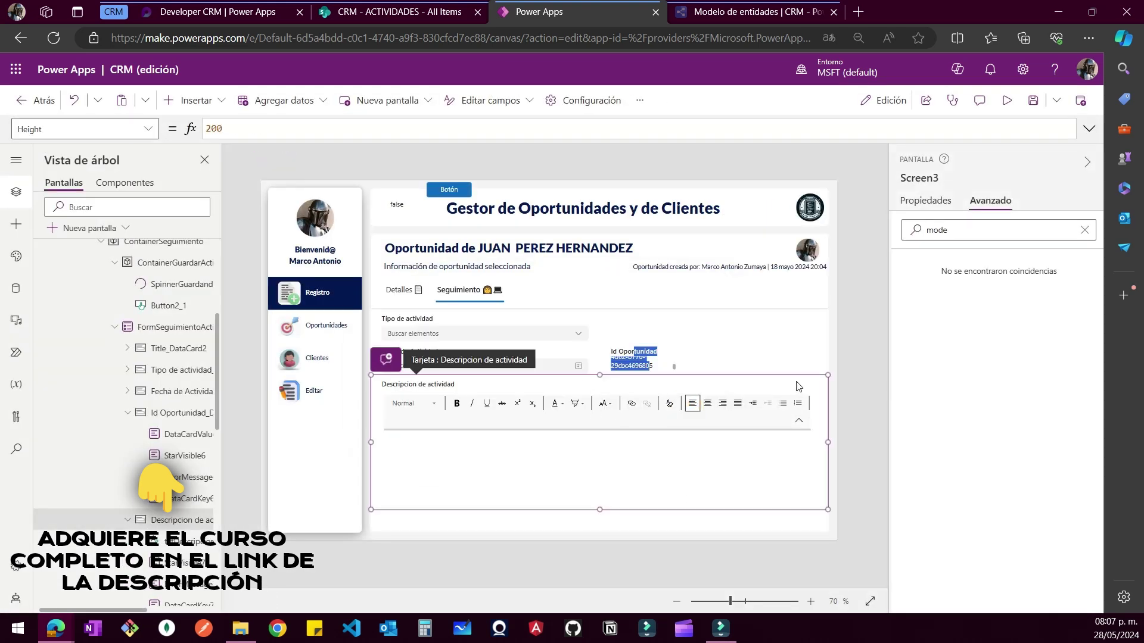
Cut the FormMode.New formula from FormSeguimientoActividad's DefaultMode property and paste it back
click(174, 412)
click(162, 327)
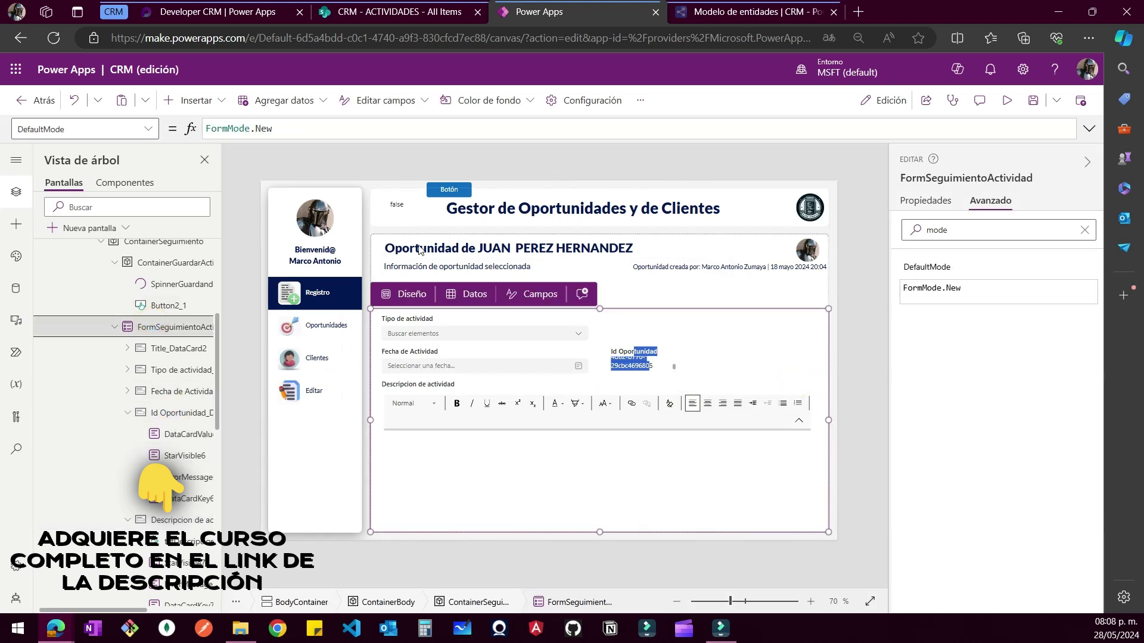
drag(374, 131, 79, 132)
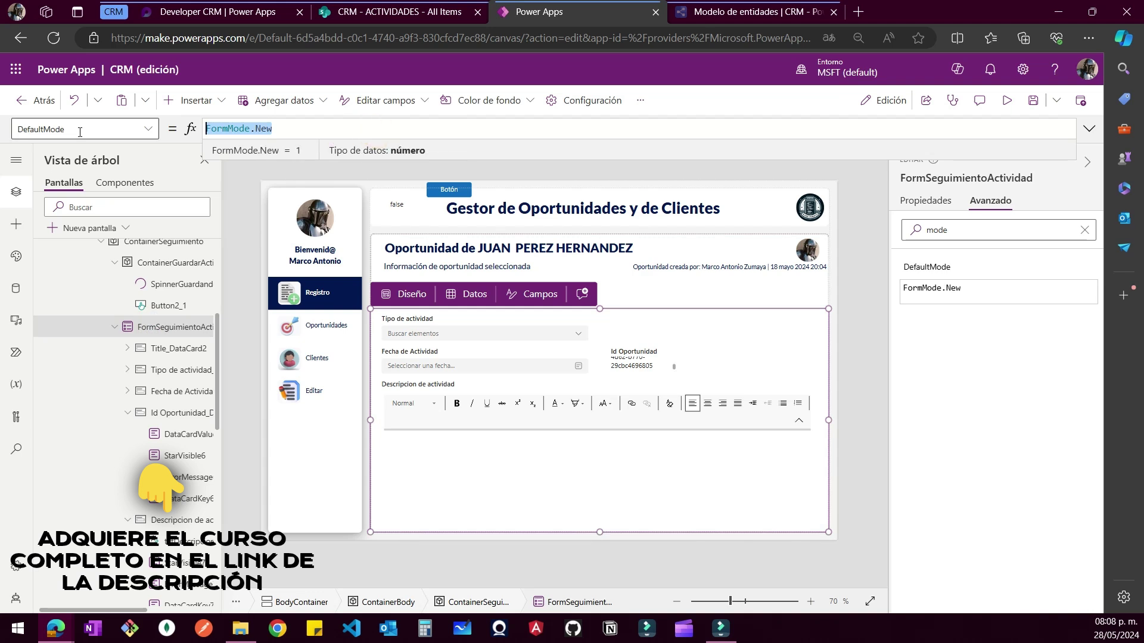
key(ctrl+x)
key(ctrl+v)
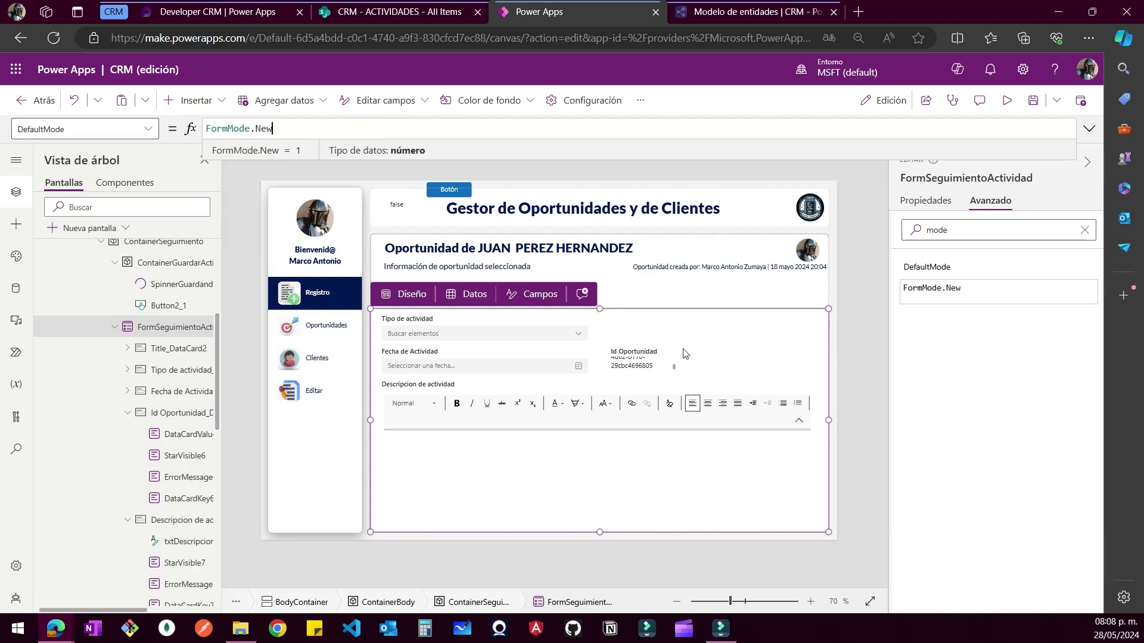
Copy the varItemOportunidad.Title formula from the Text property of DataCardValue5 in the Id Oportunidad card
click(655, 365)
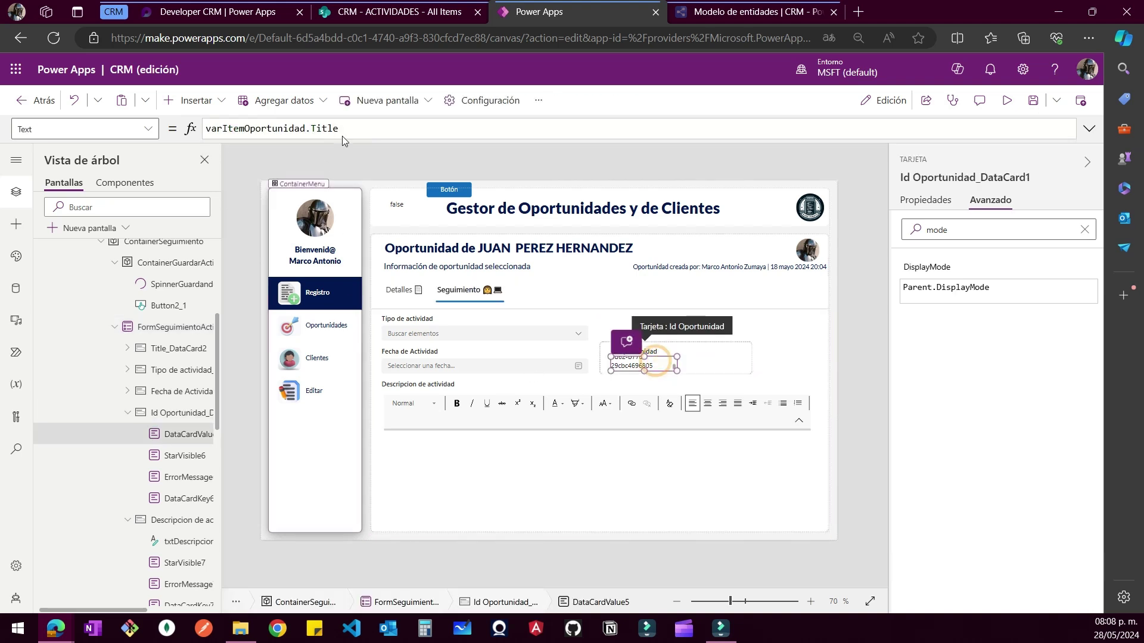
click(357, 128)
triple_click(449, 126)
key(ctrl+c)
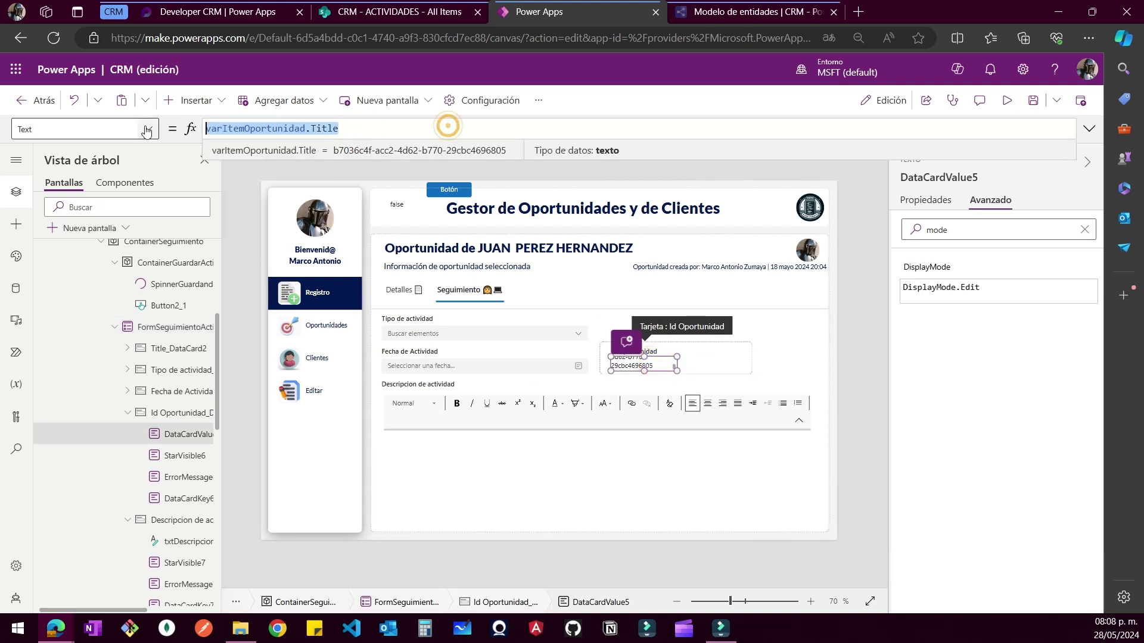
Delete the Id Oportunidad card from the Seguimiento form
click(846, 351)
click(693, 365)
click(691, 361)
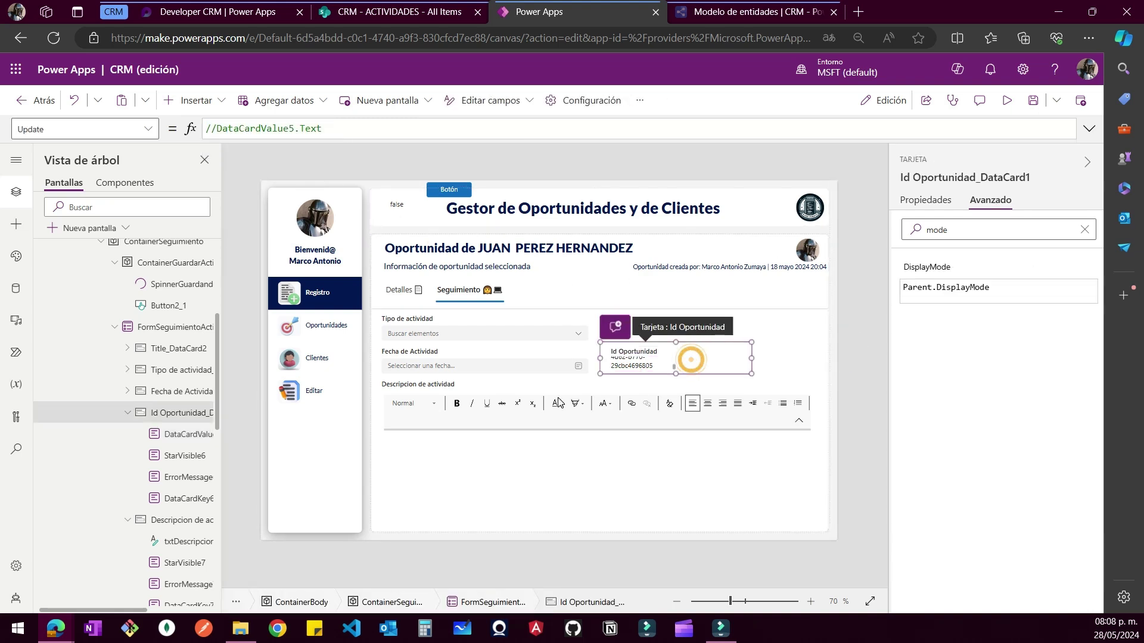
key(Delete)
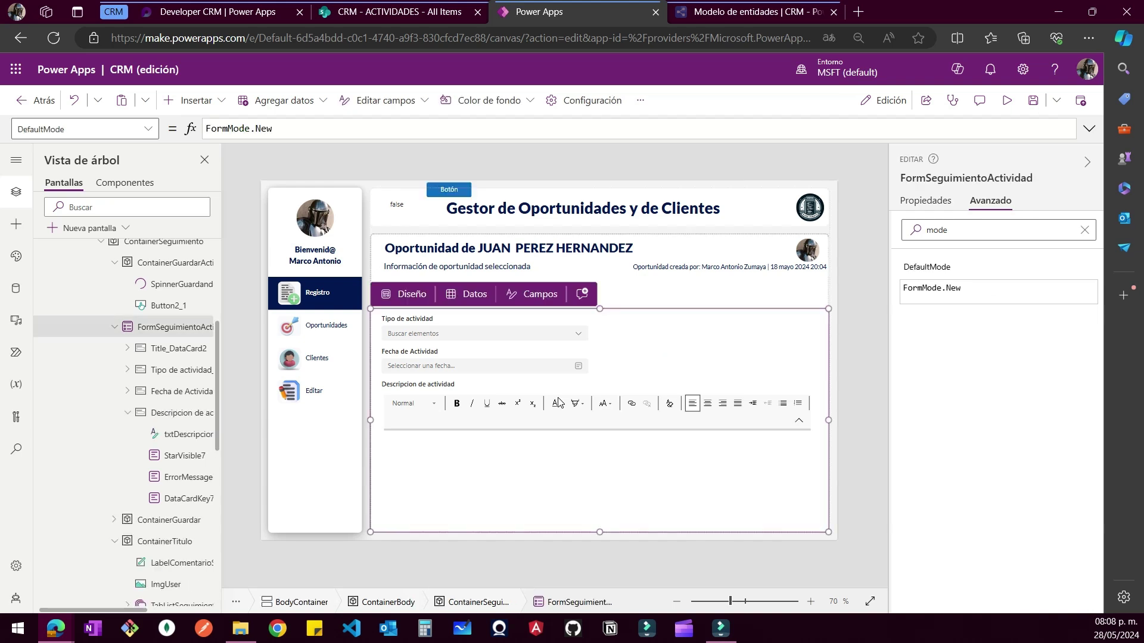
Add the Id Oportunidad field of the ACTIVIDADES source back to FormSeguimientoActividad
click(925, 200)
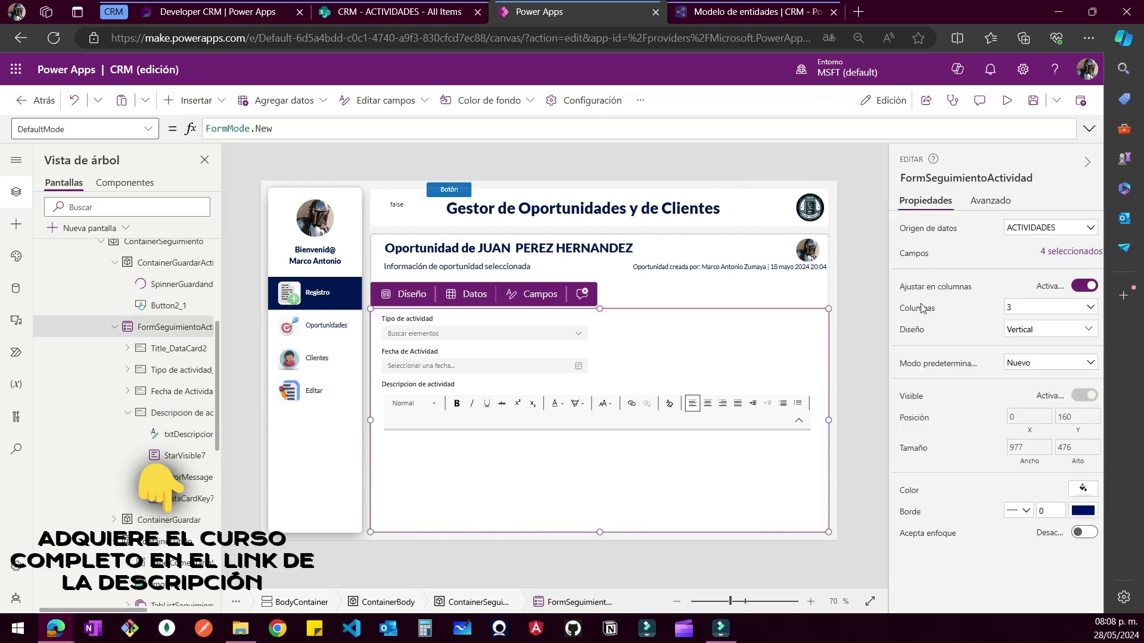
click(1073, 253)
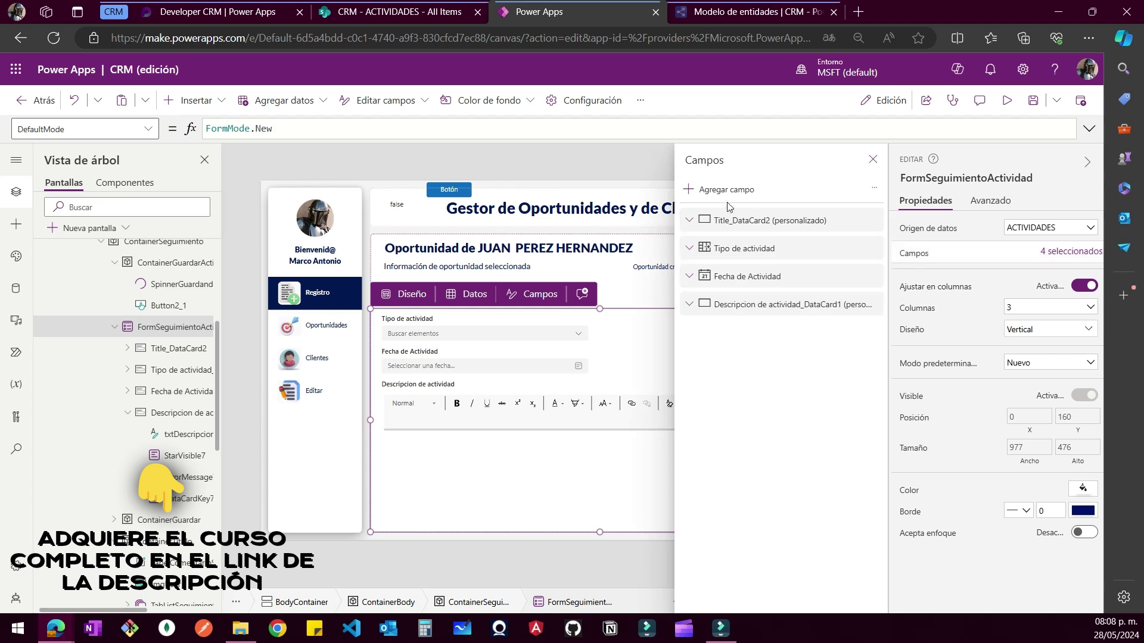
click(691, 189)
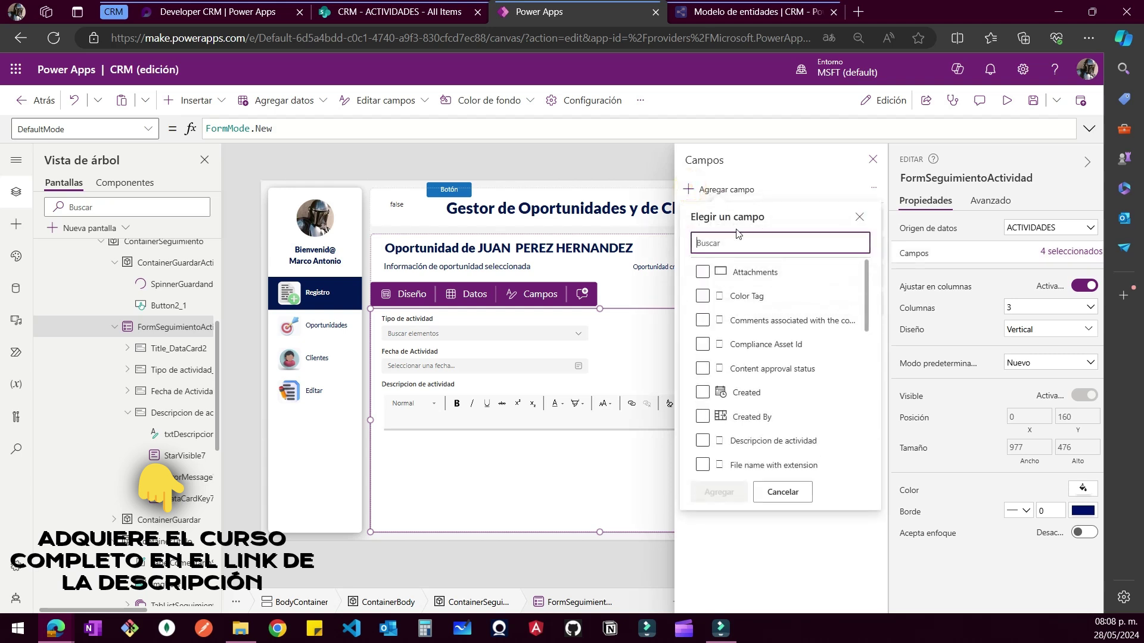
text(ID)
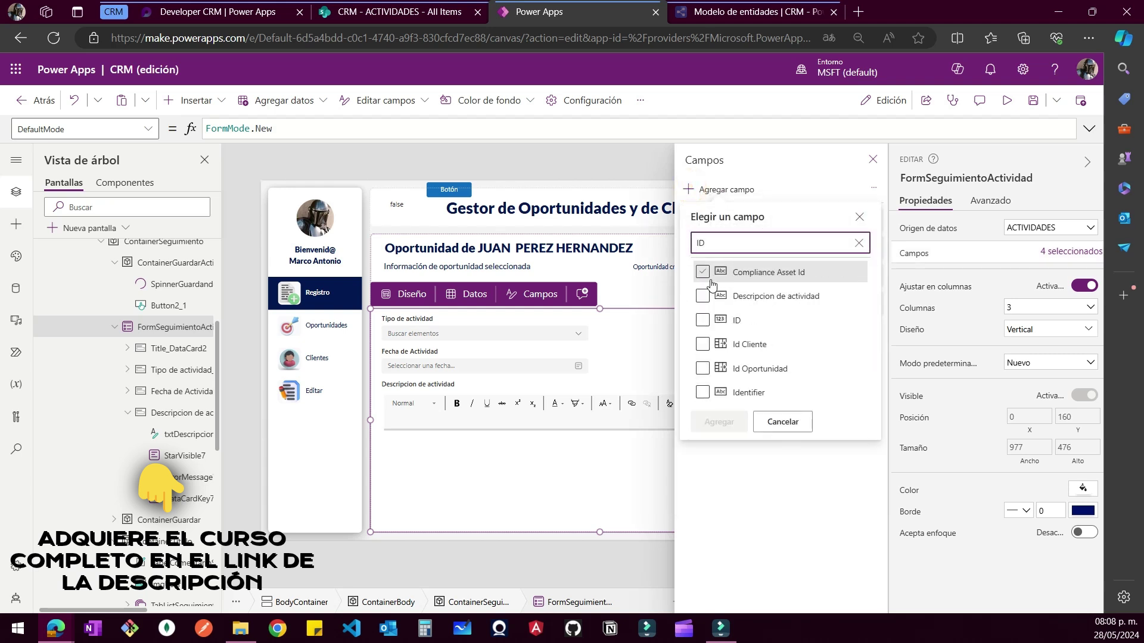
click(702, 369)
click(719, 421)
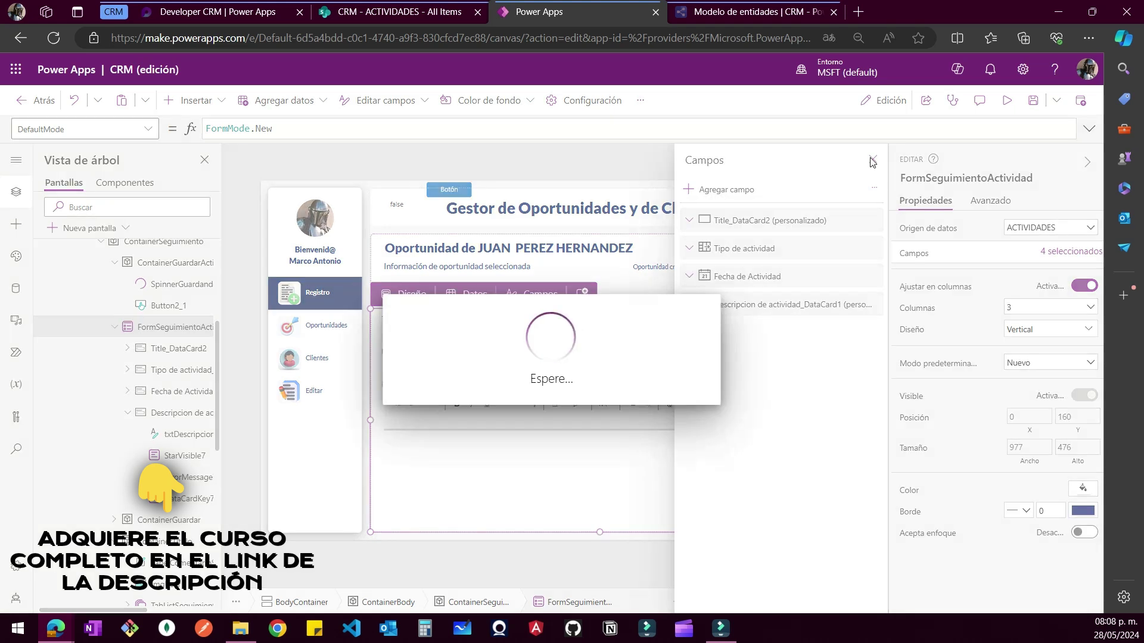
click(870, 159)
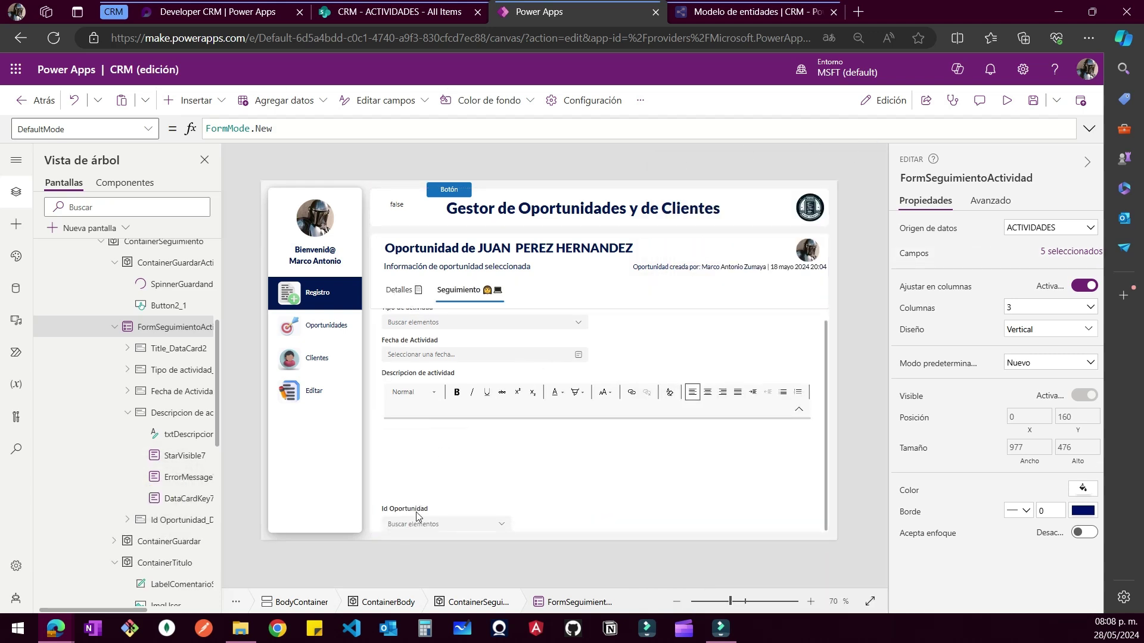
Select the combo box in the new Id Oportunidad card and unlock the card for property changes
click(469, 523)
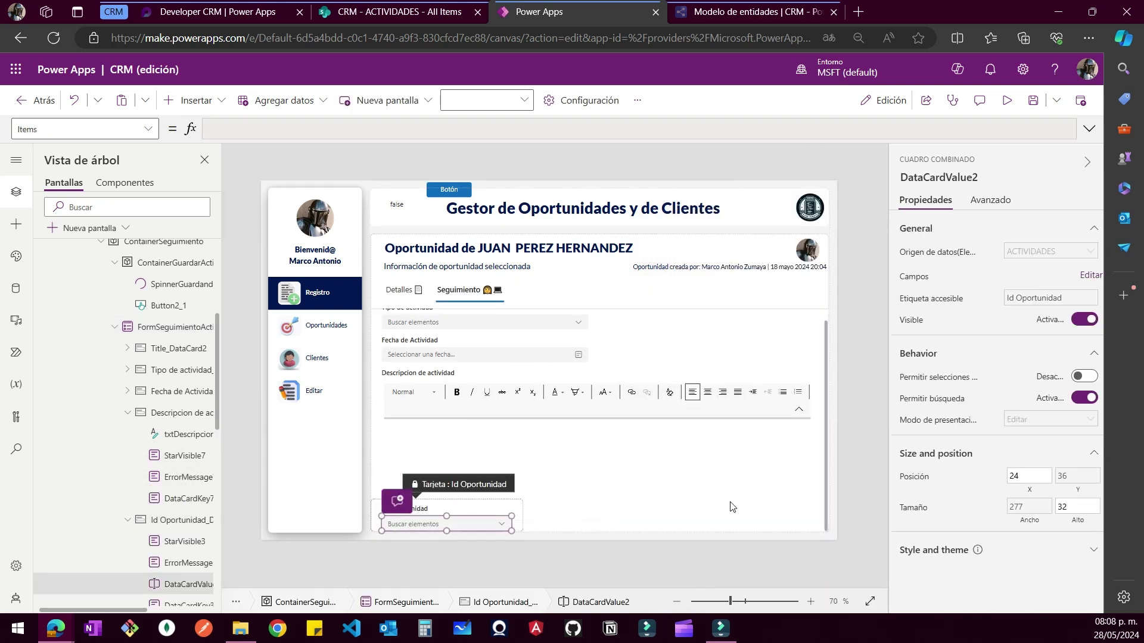
click(980, 203)
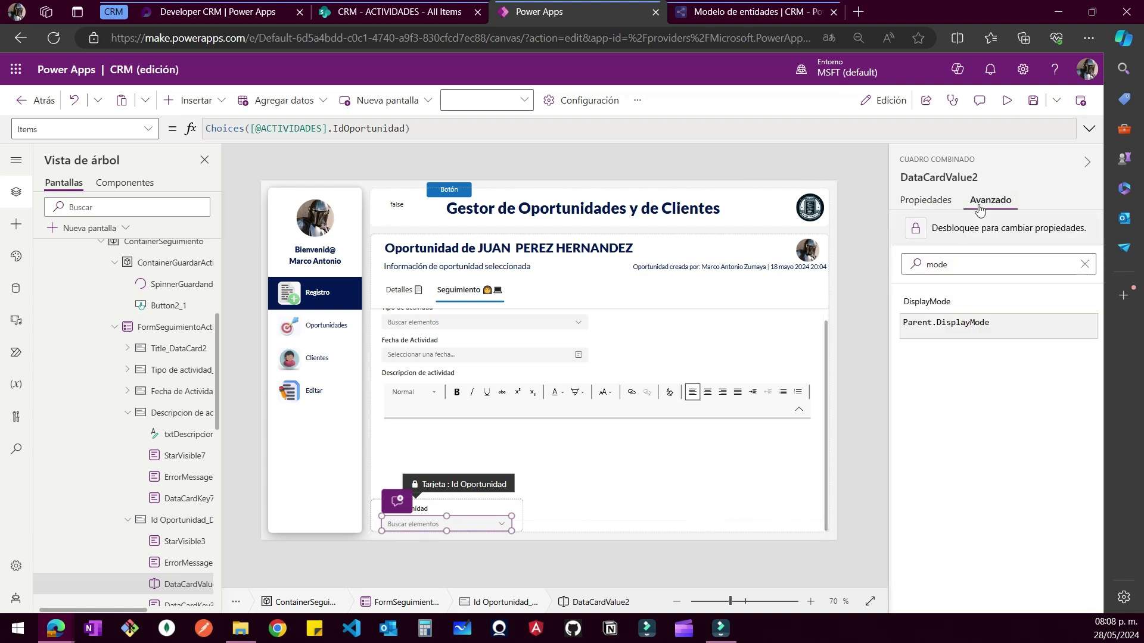
click(915, 233)
click(917, 269)
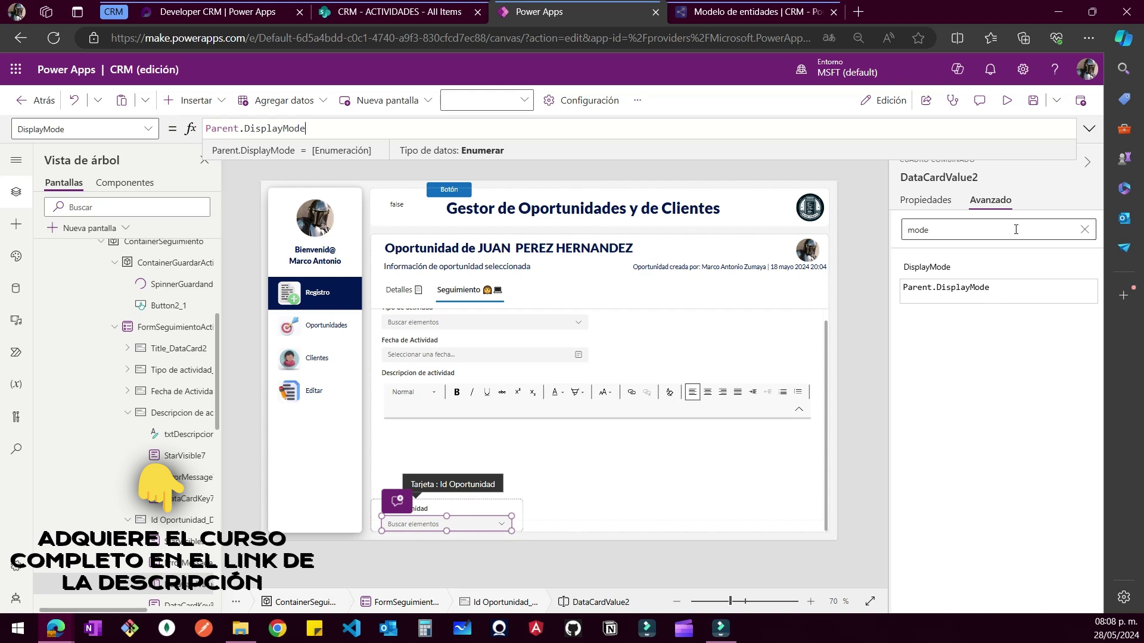
In the Id Oportunidad combo box's DefaultSelectedItems, comment out [Parent.Default] and insert the copied varItemOportunidad.Title formula before it
click(1085, 230)
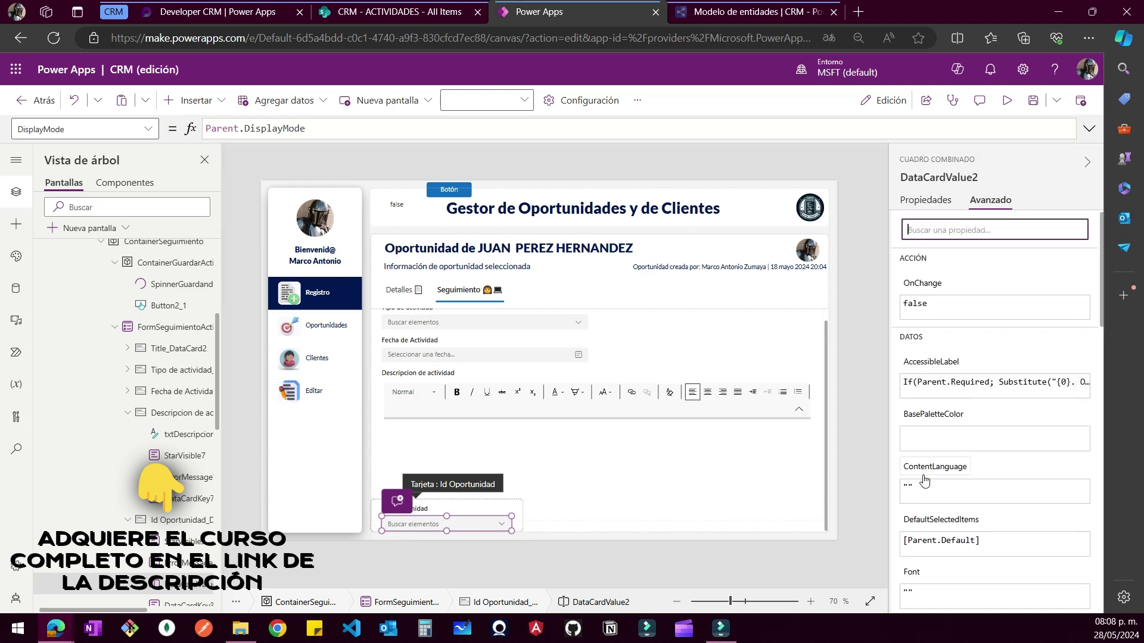
scroll(1012, 513, down, 3)
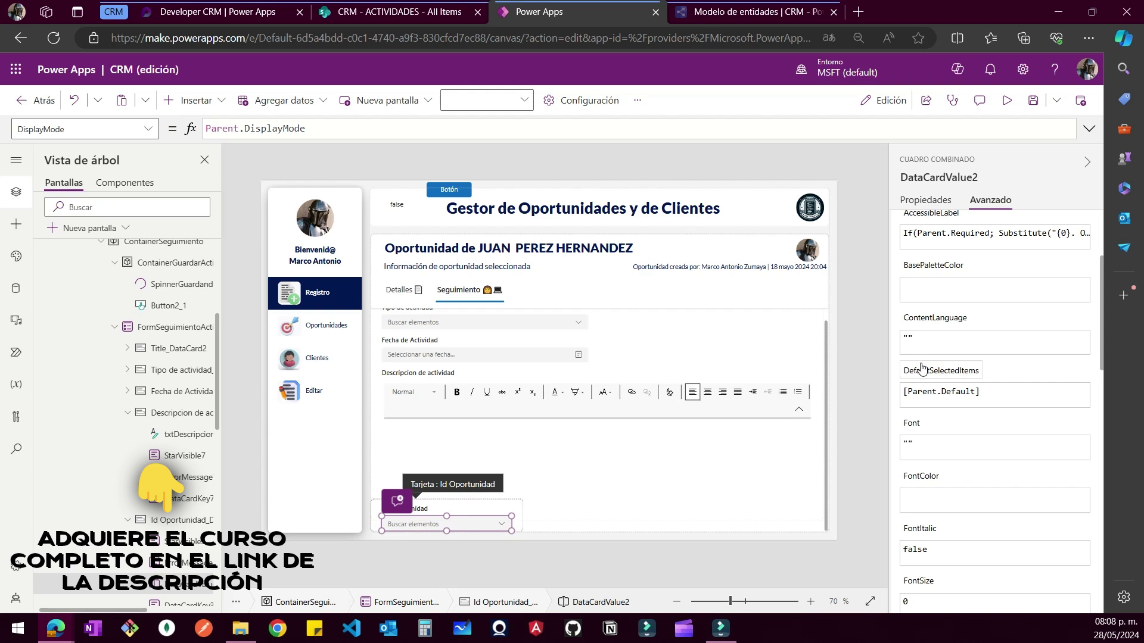
click(977, 389)
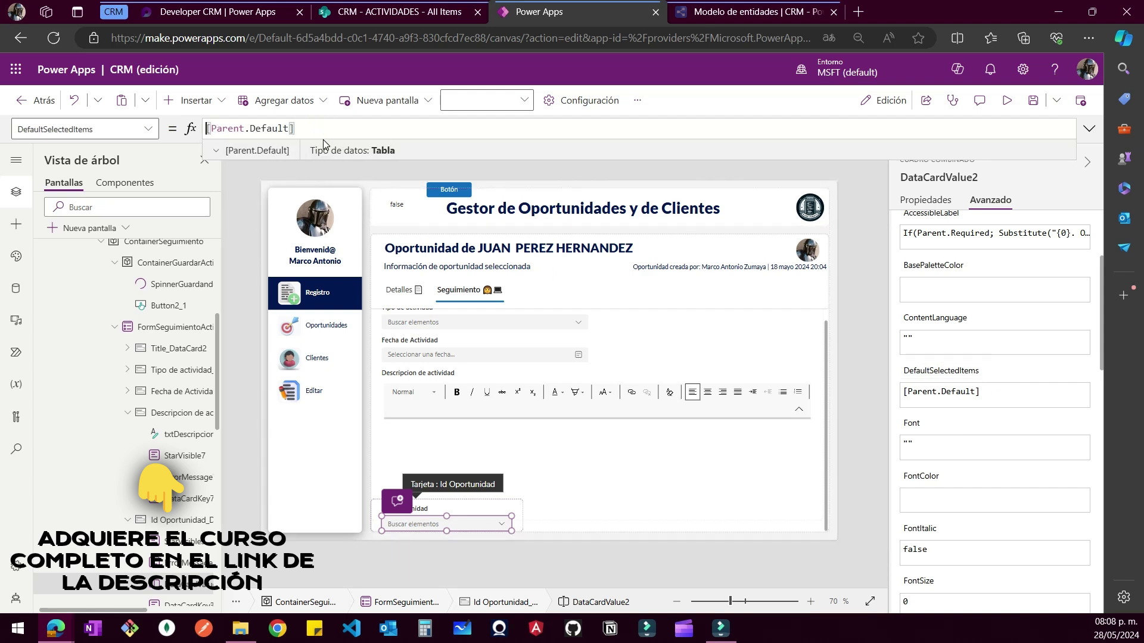
key(ctrl+slash)
key(ctrl+v)
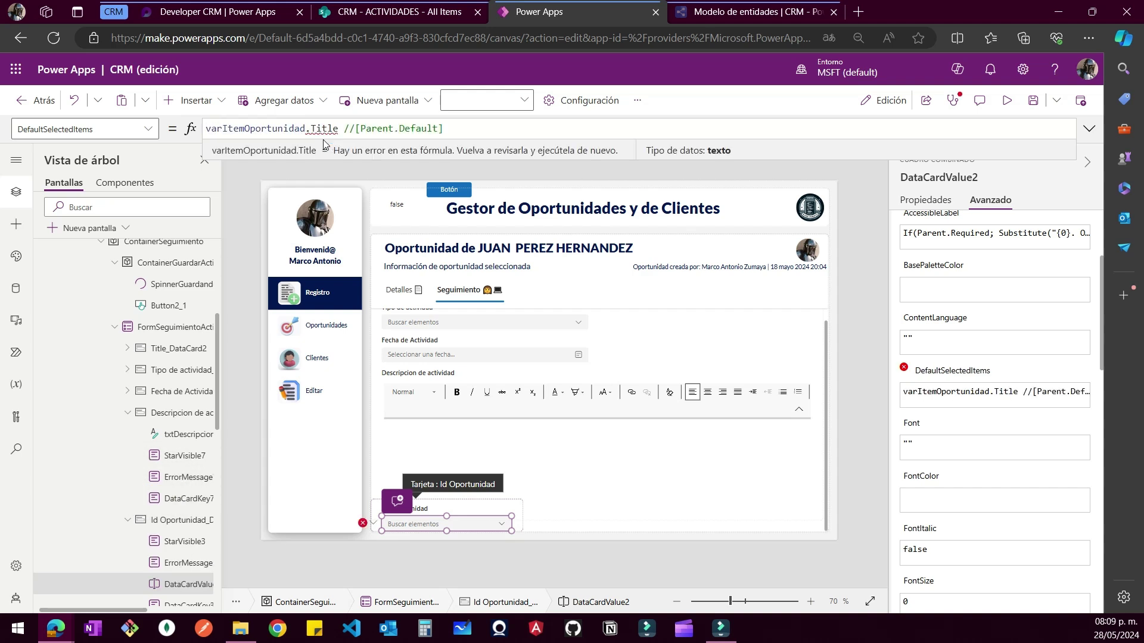
Wrap varItemOportunidad.Title in square brackets in the DefaultSelectedItems formula of the Id Oportunidad combo box
text([)
key(Home)
text(])
key(BackSpace)
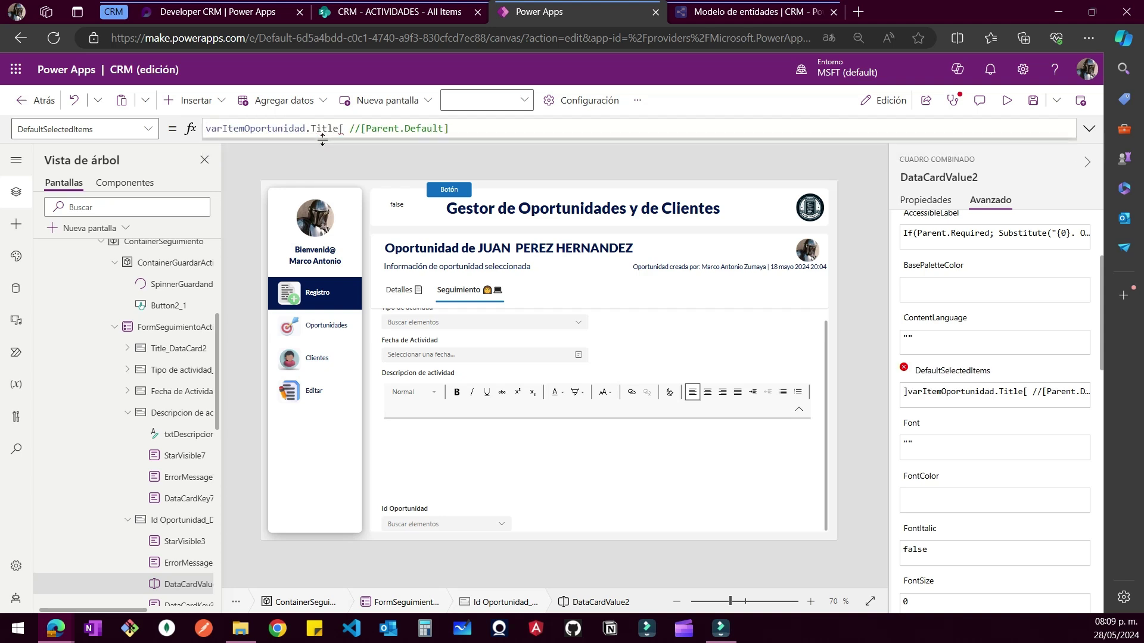
text([)
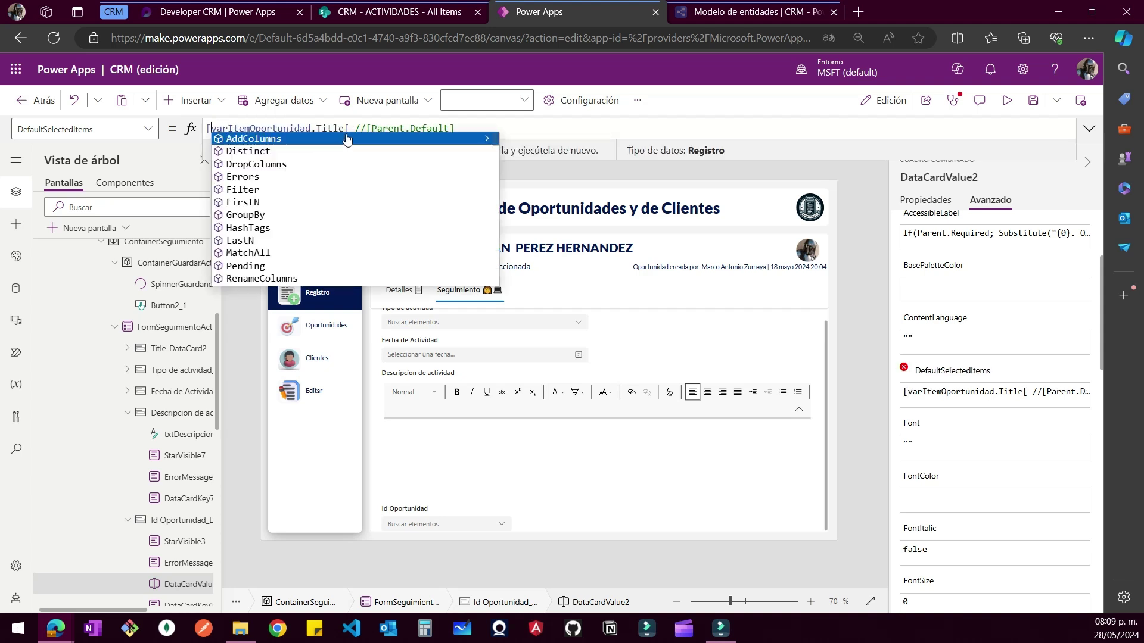
click(354, 128)
double_click(323, 129)
key(shift+Right)
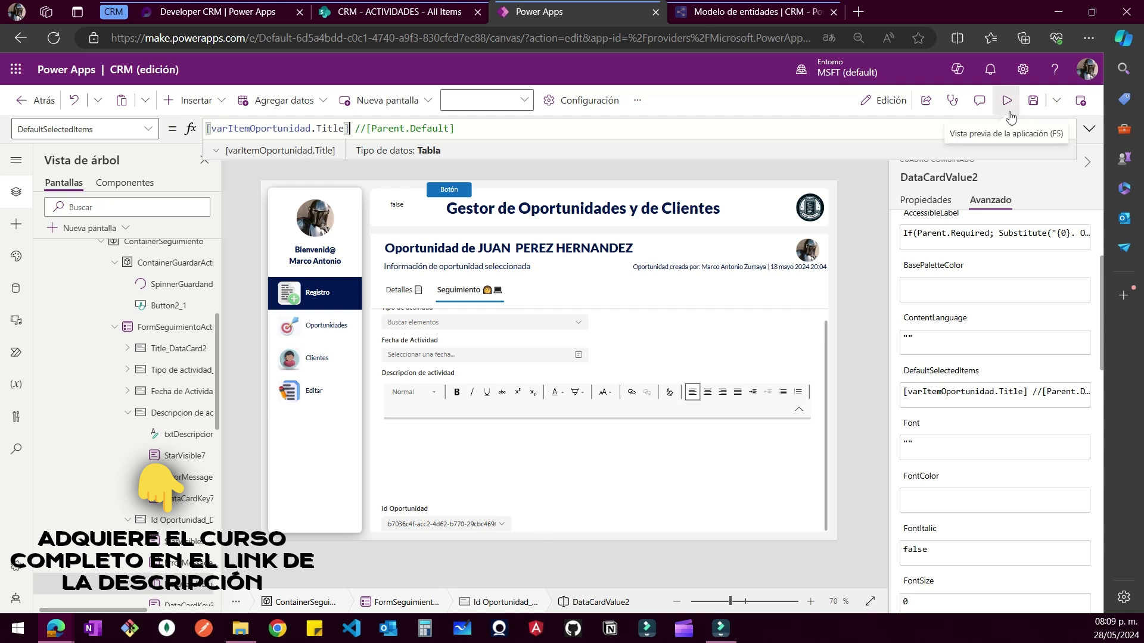
Preview the app to check the Id Oportunidad value and the Tipo de actividad options, and return to editing
key(F5)
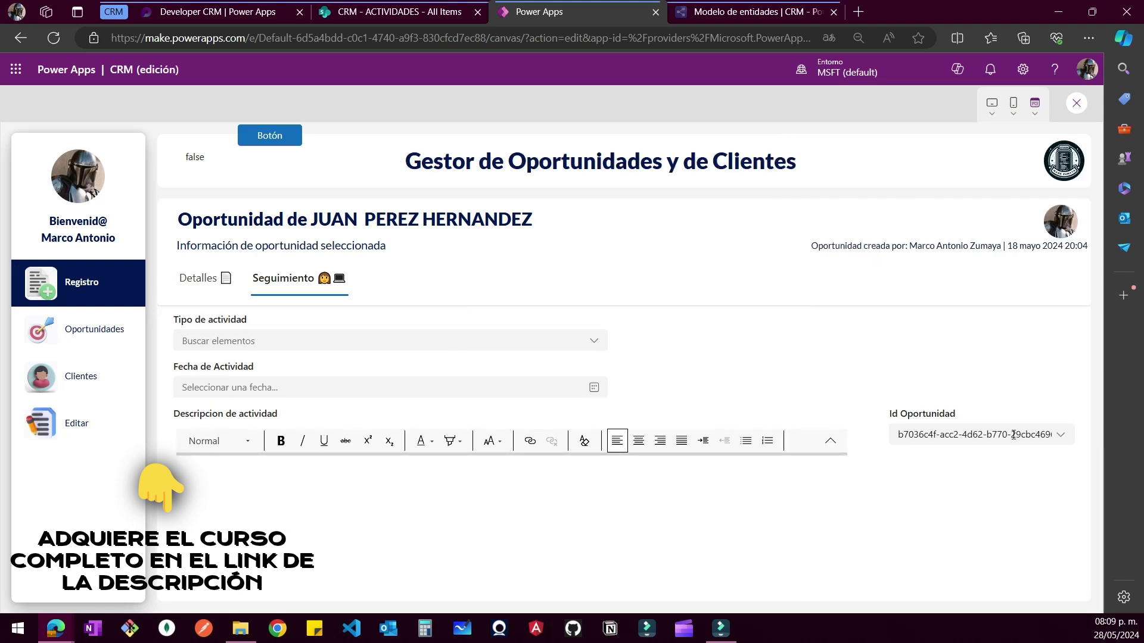
click(289, 341)
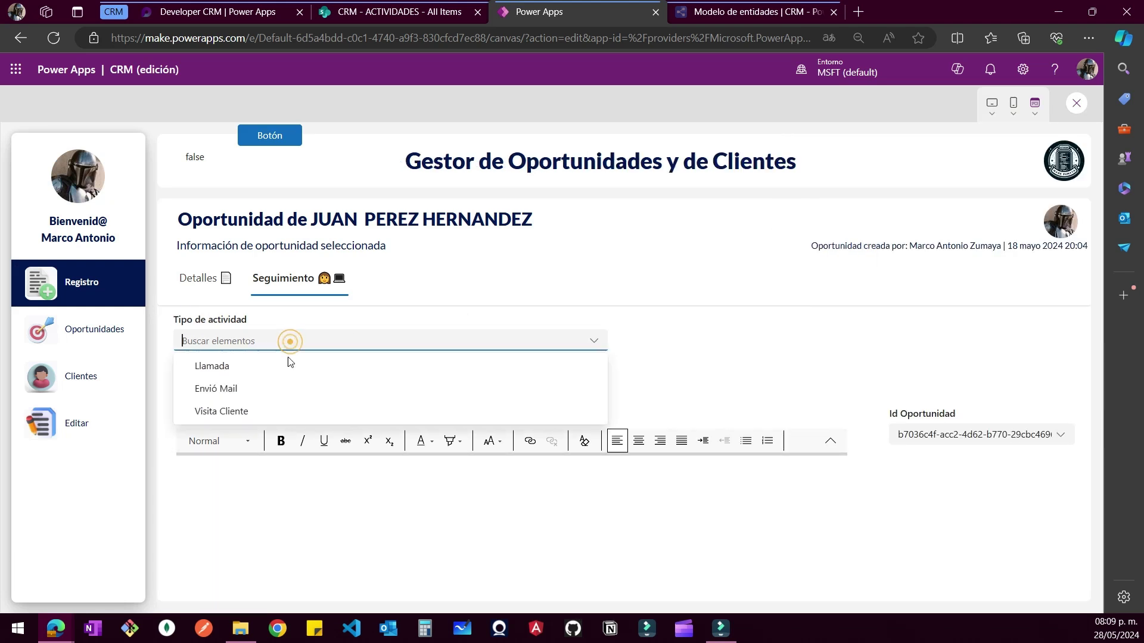
click(1070, 106)
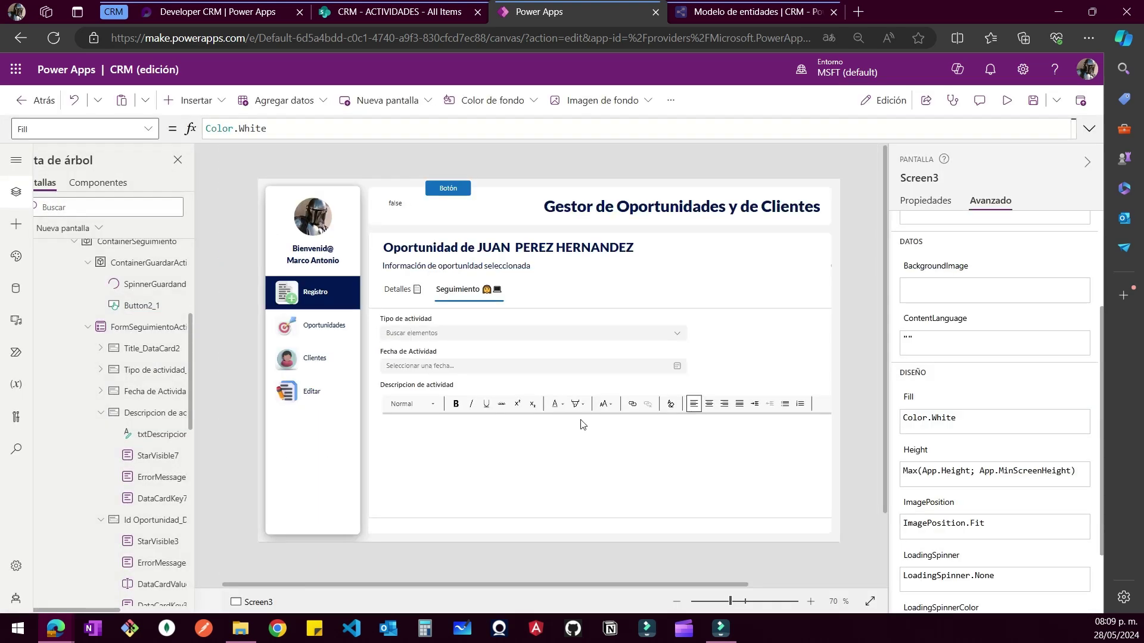
click(662, 398)
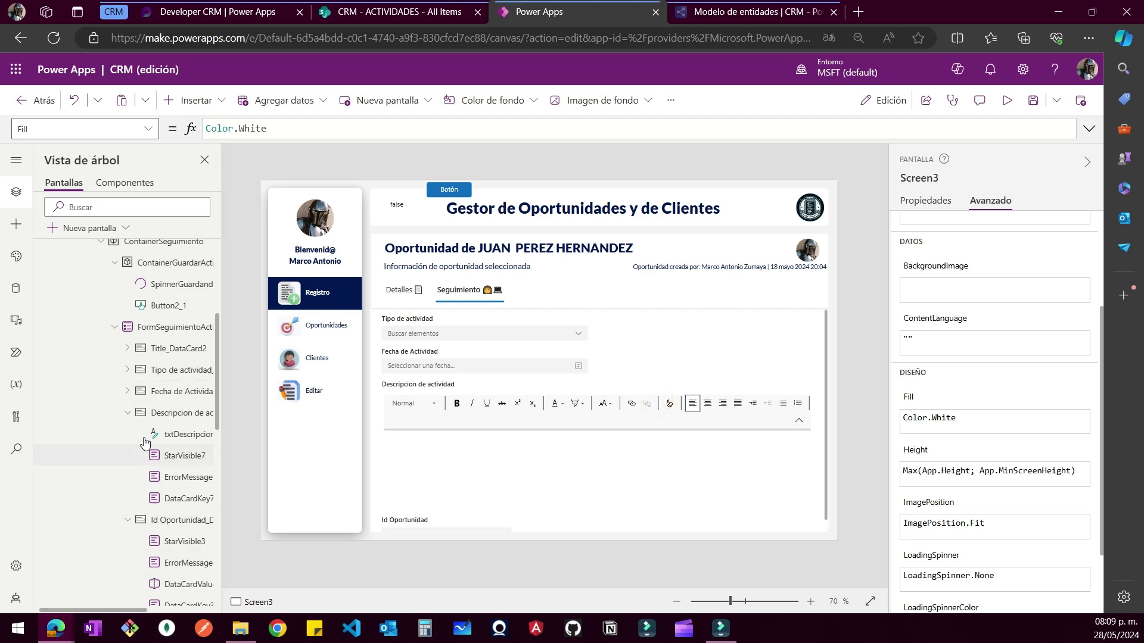
Set the Visible property of ContainerGuardarActividad to true, keeping the existing TabListSeguimiento condition as a comment
scroll(144, 457, up, 2)
click(174, 333)
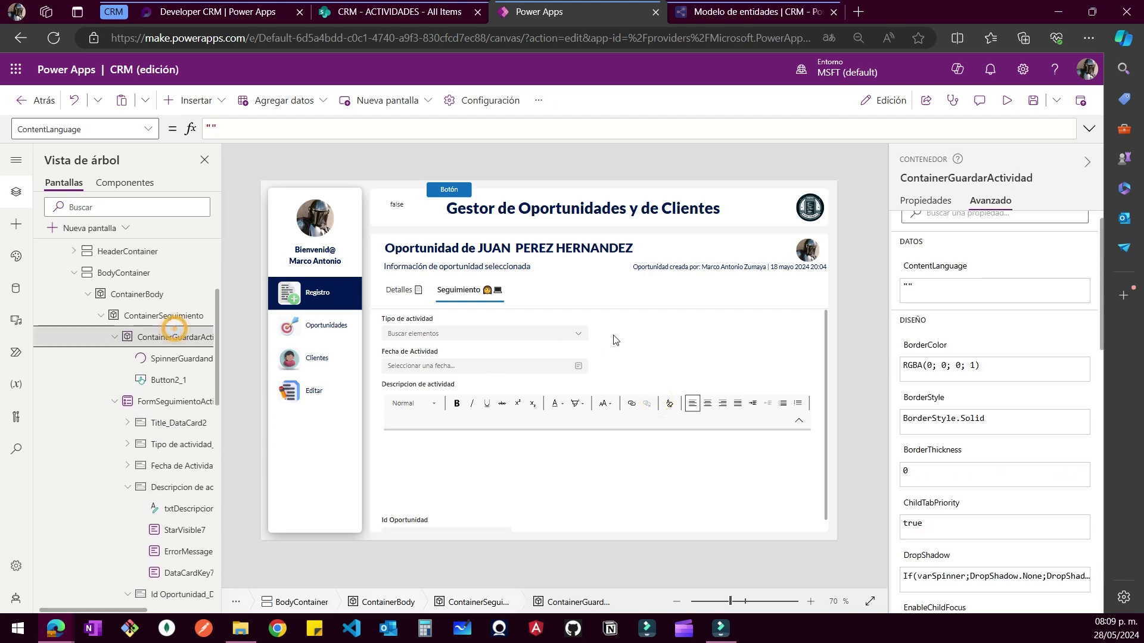
click(89, 132)
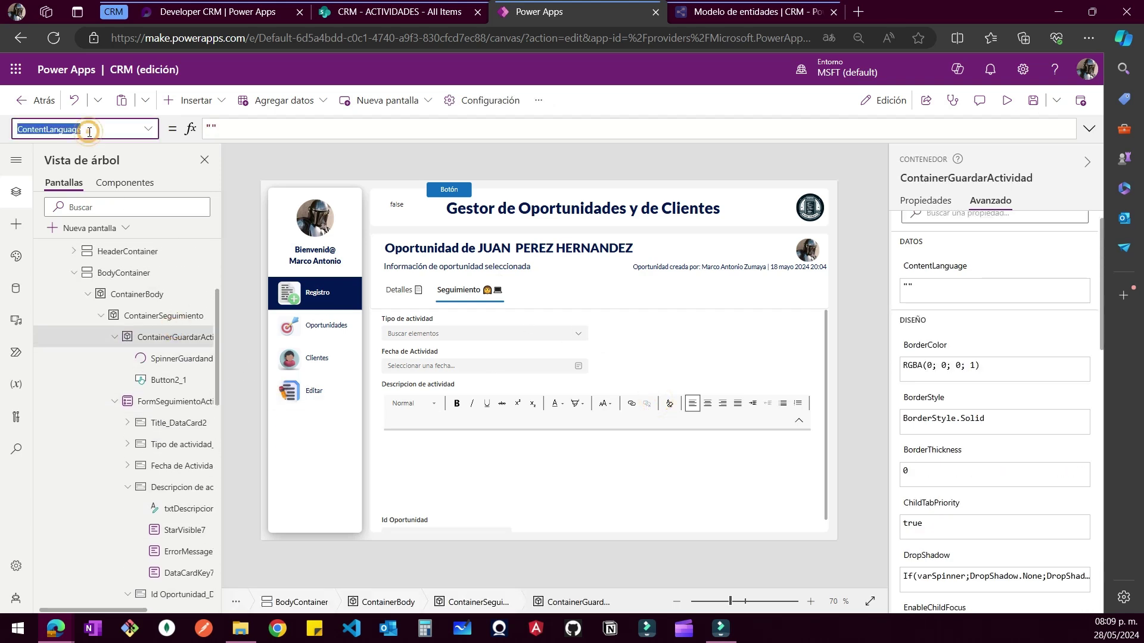
text(ViS)
key(BackSpace)
key(BackSpace)
text(i)
key(Return)
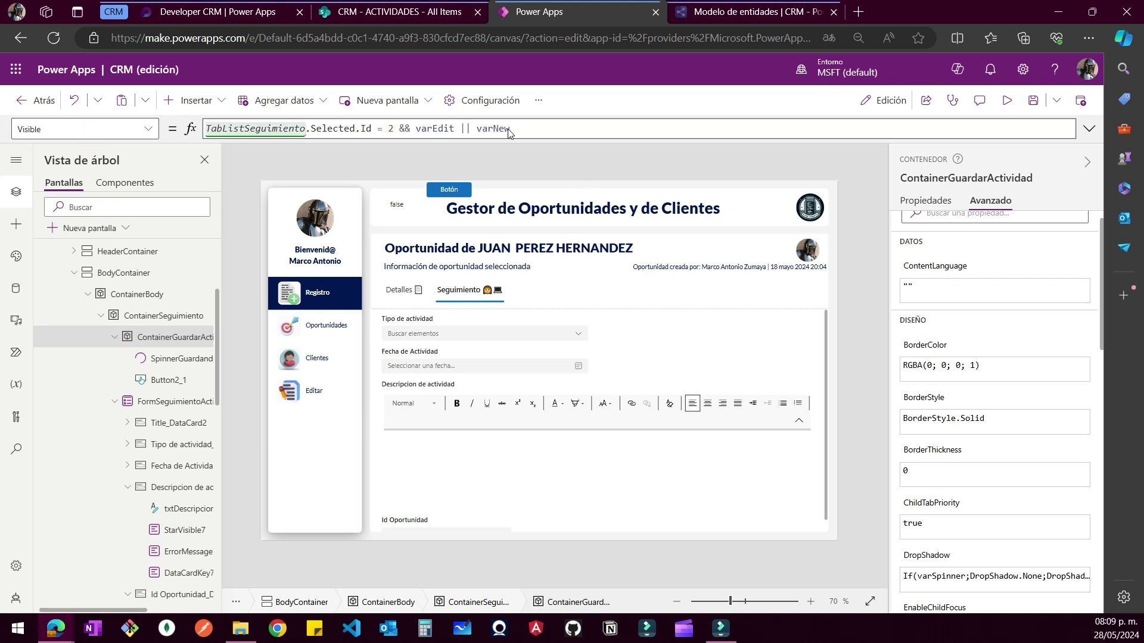
click(419, 129)
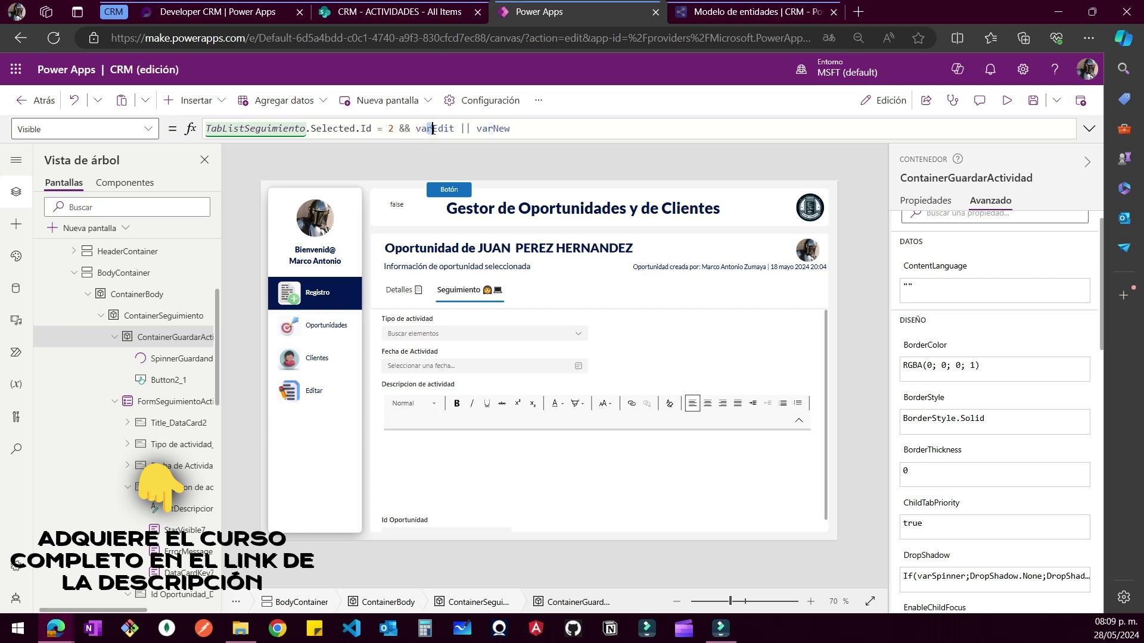
click(427, 130)
click(518, 130)
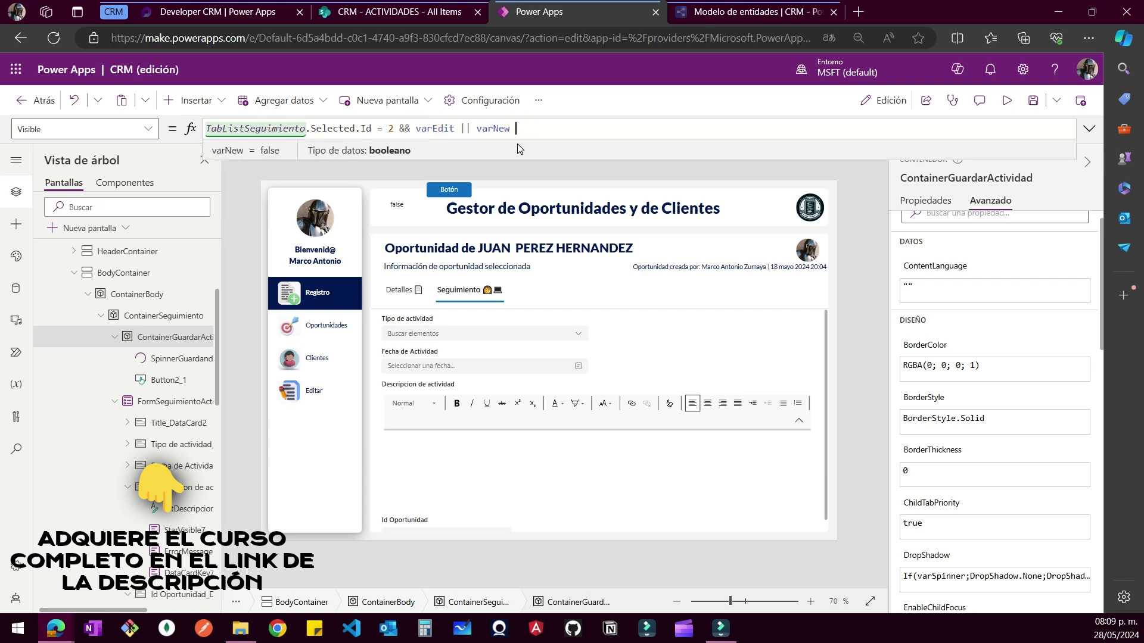
key(Home)
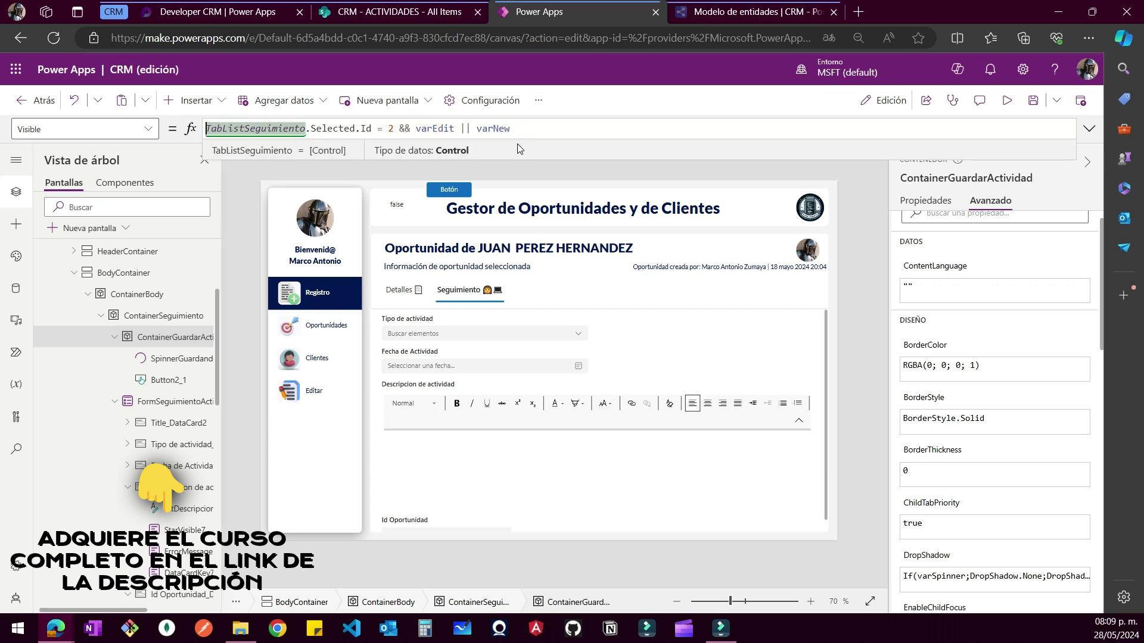
text(///)
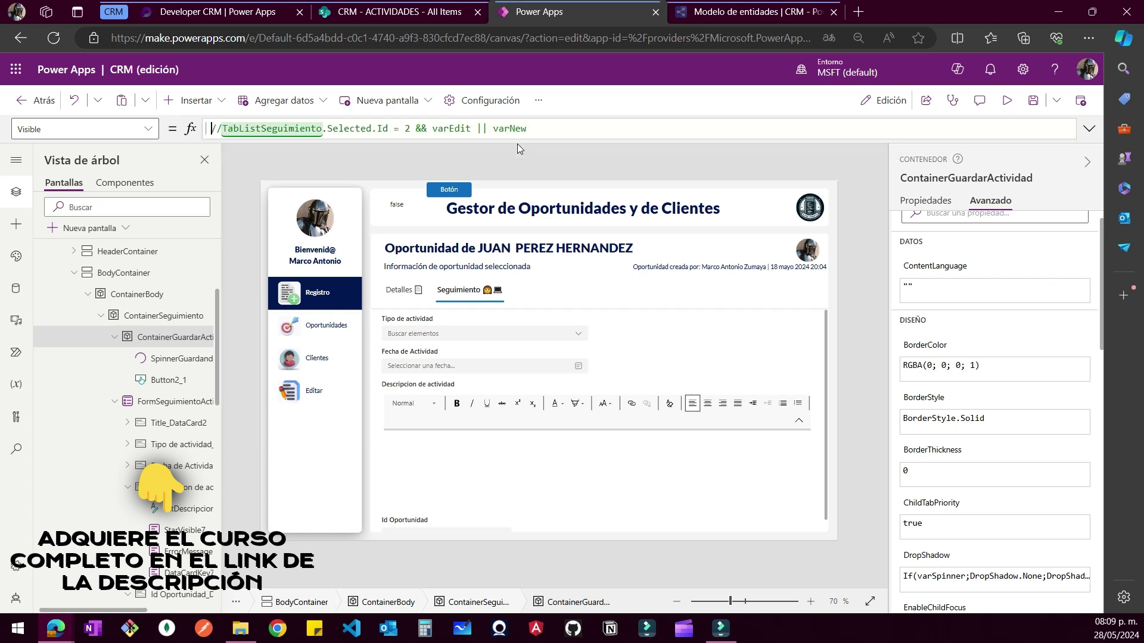
key(Home)
text(true)
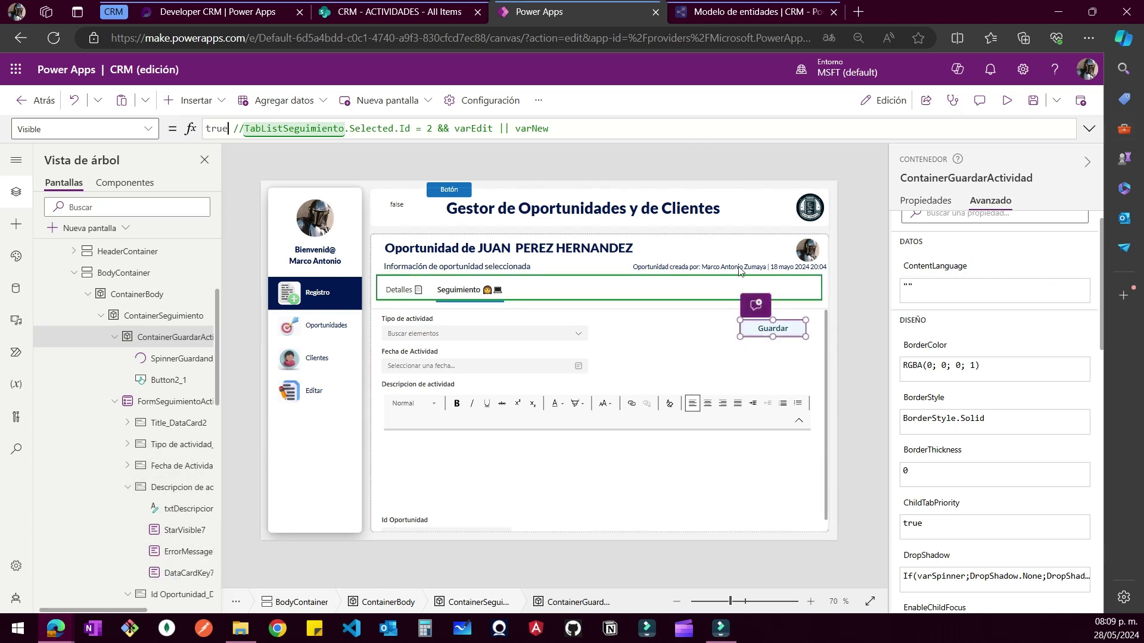
Preview the app and save a follow-up activity of type Llamada dated 20 May 2024 with the description ASAsaSFDT54365
click(1013, 105)
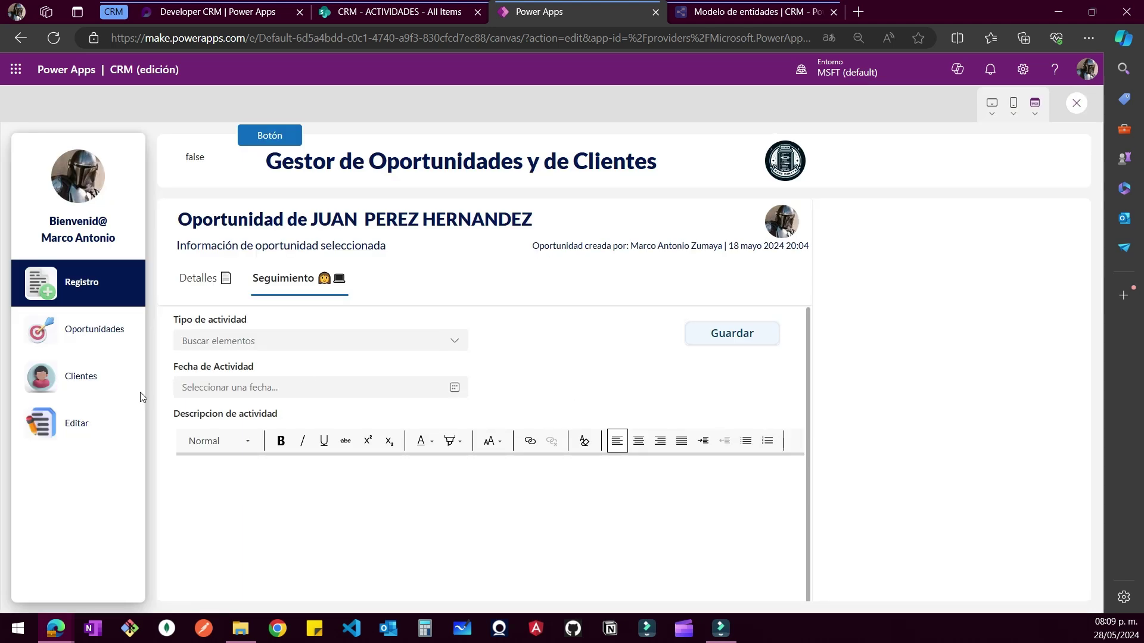
click(206, 343)
click(212, 363)
click(265, 390)
click(210, 516)
click(272, 511)
text(ASAsaSFDT54365)
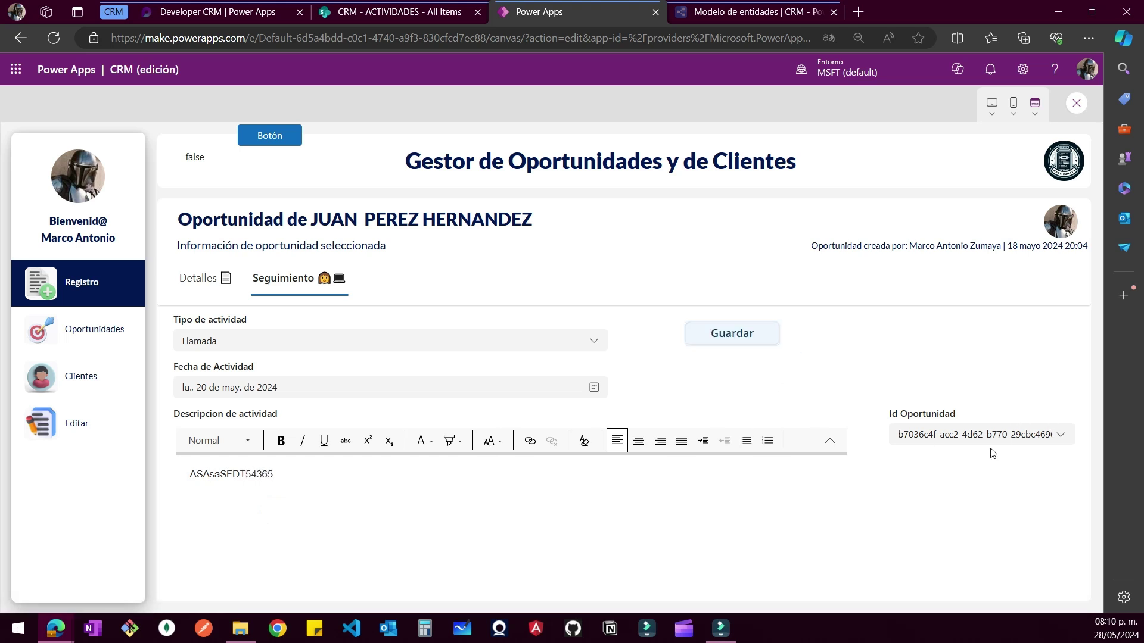
click(732, 338)
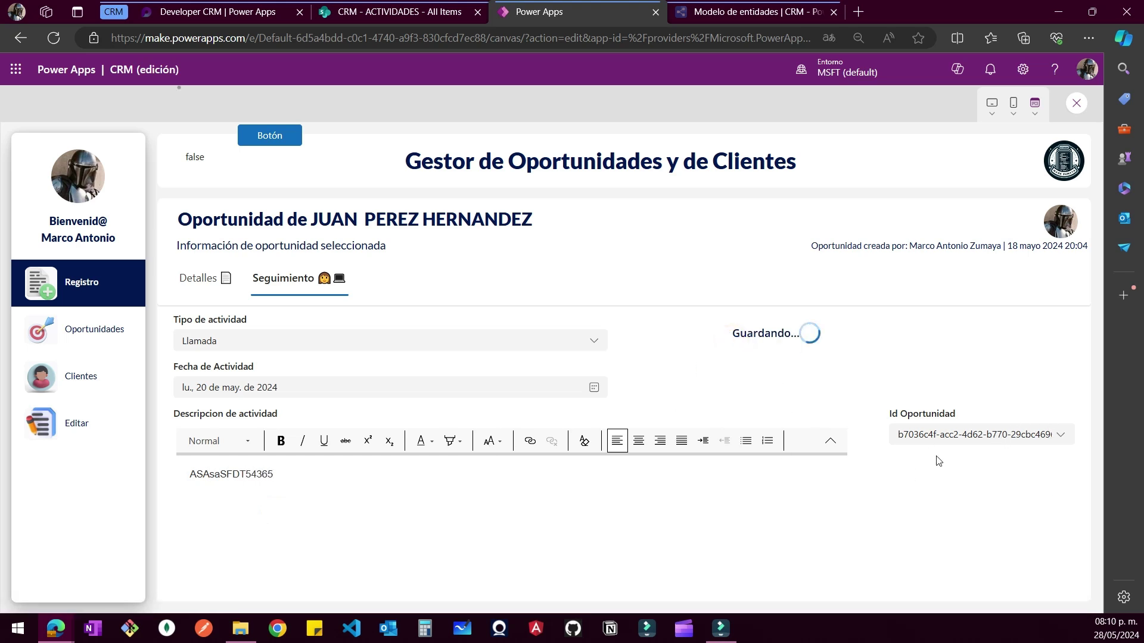
Refresh the SharePoint ACTIVIDADES list and examine the Id Oportunidad field and its options in the newly saved item
click(385, 15)
click(54, 38)
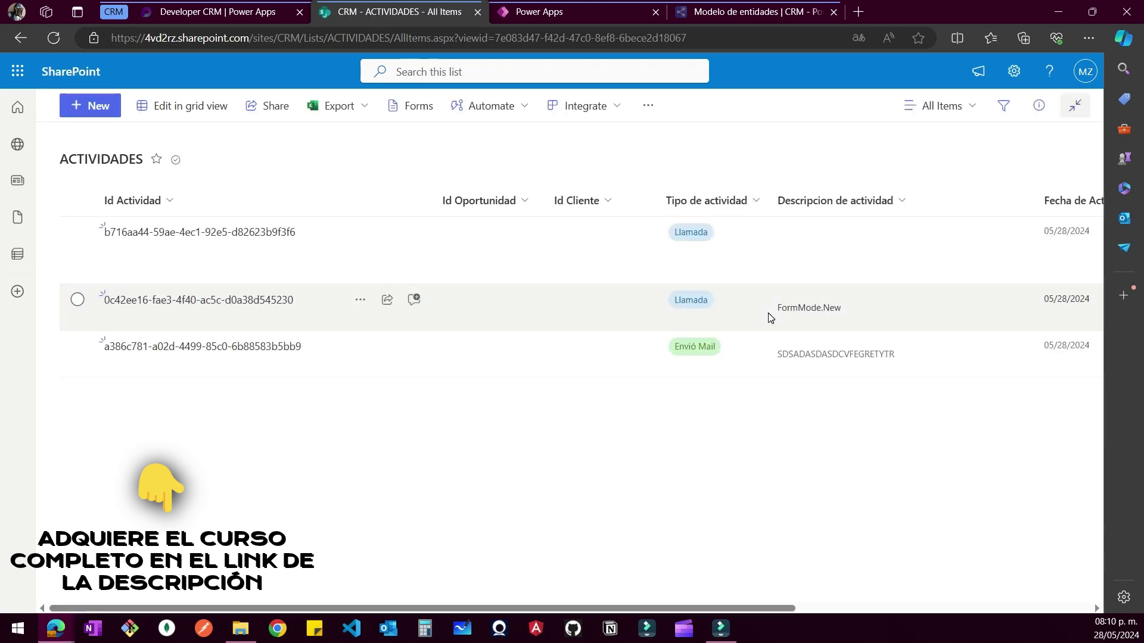
key(F5)
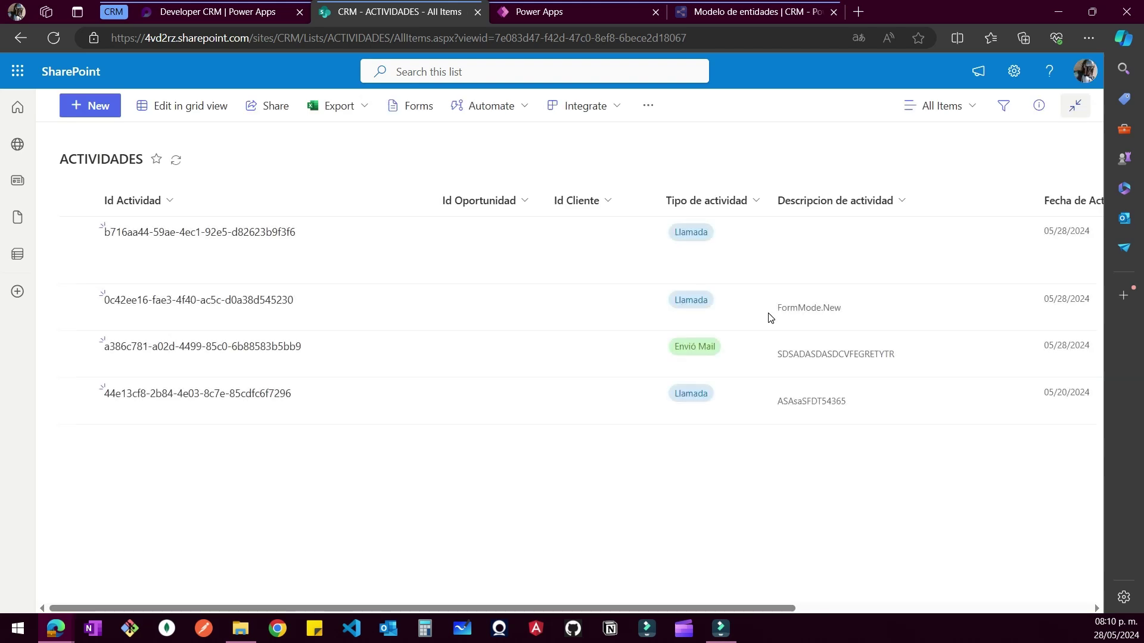
drag(749, 612, 596, 593)
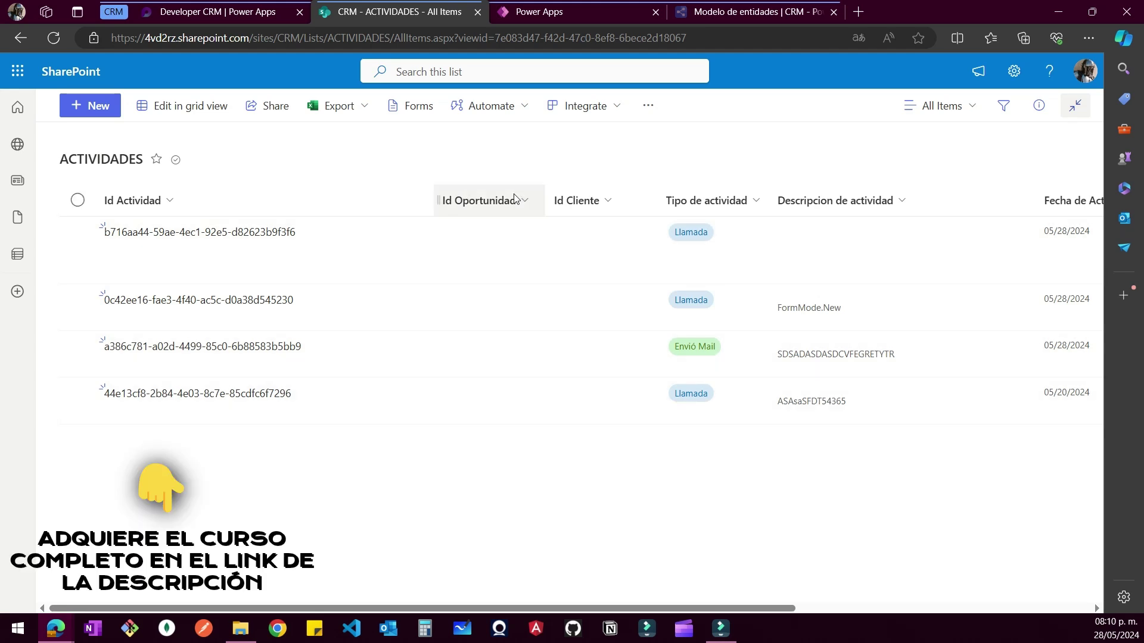
click(473, 408)
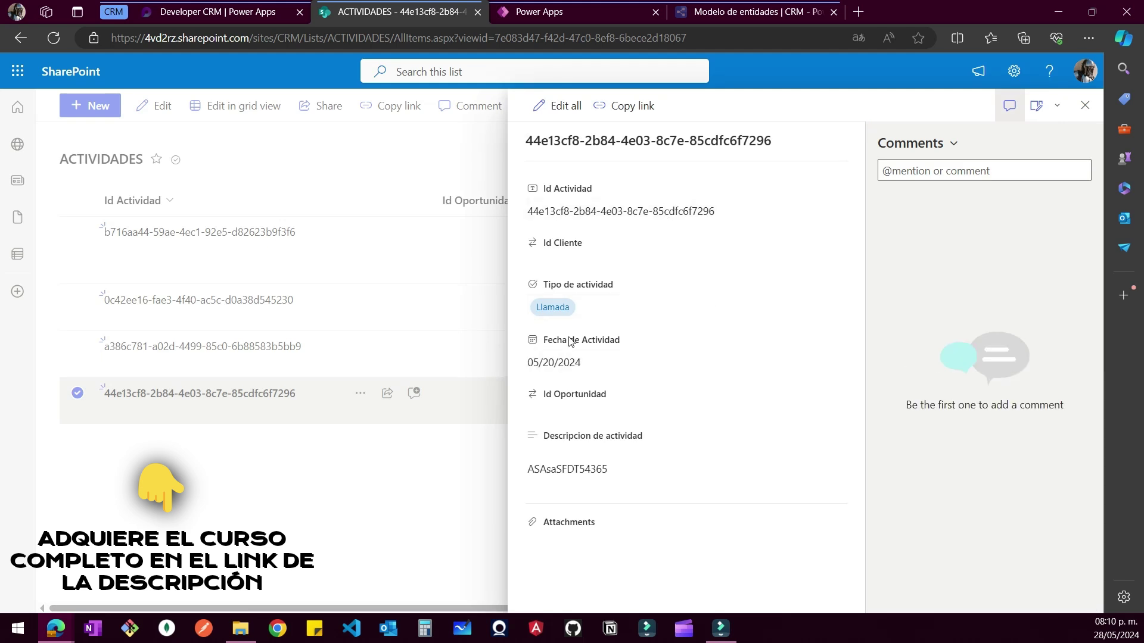
click(590, 408)
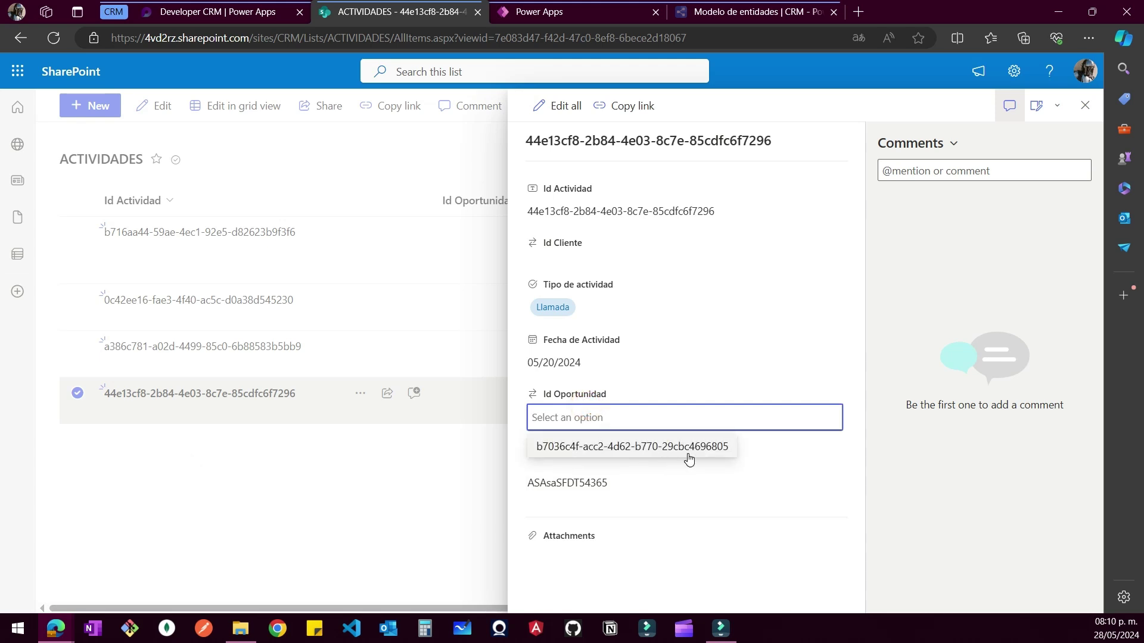
Switch back to Power Apps, reopen the in-progress opportunity, leave the preview and examine the DefaultMode formula of FormSeguimientoActividad
click(536, 10)
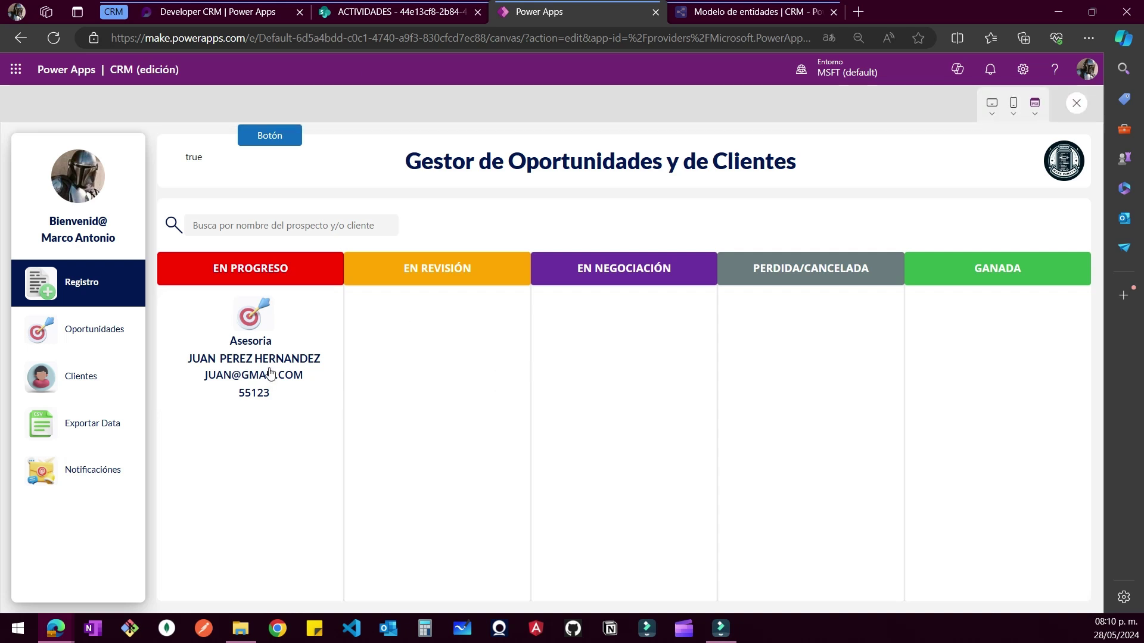
click(205, 312)
click(1069, 108)
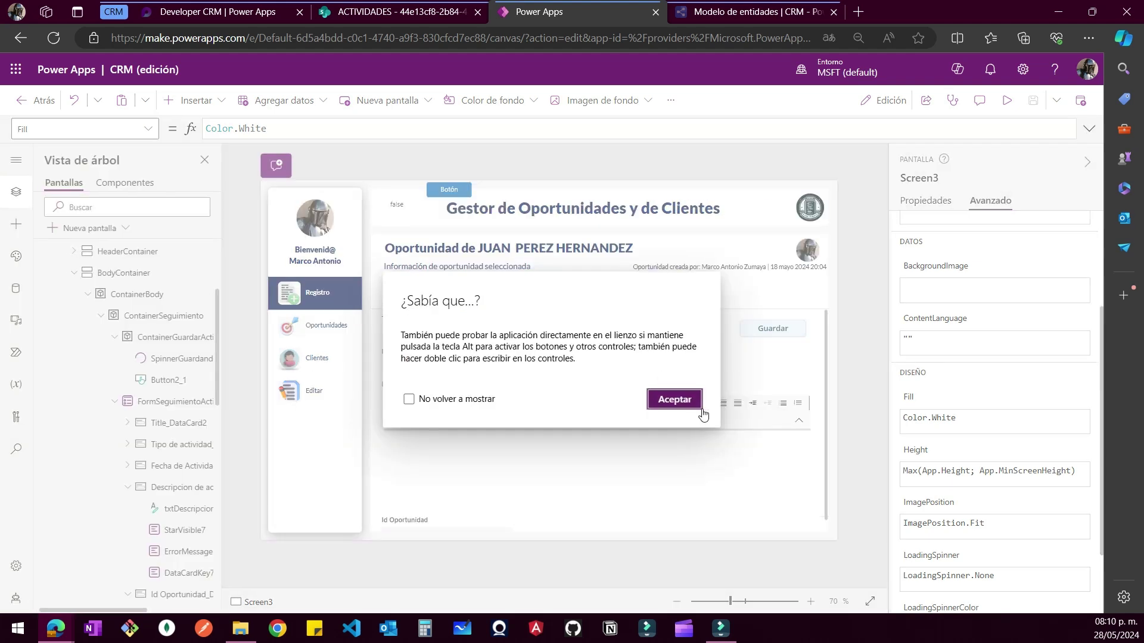
click(682, 396)
click(157, 401)
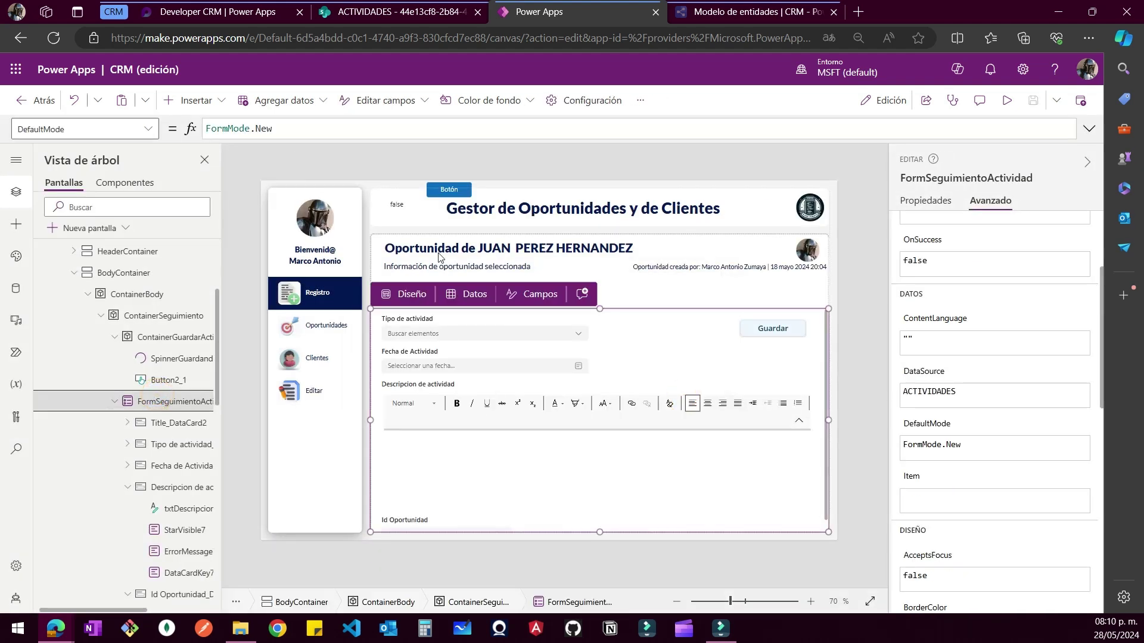
scroll(953, 298, up, 3)
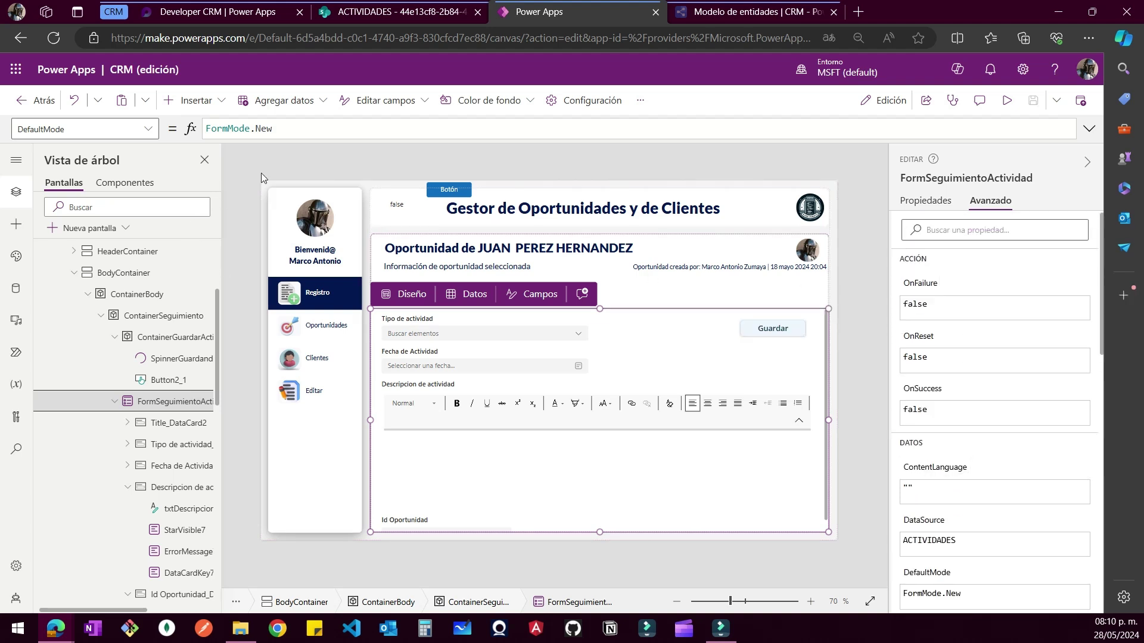
click(298, 128)
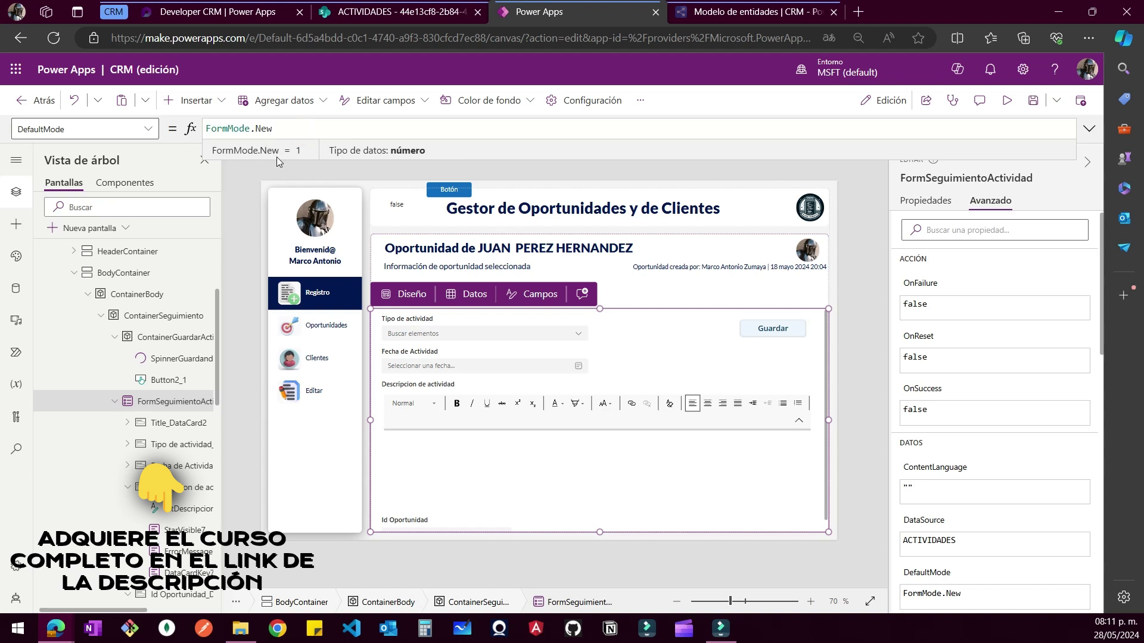
drag(277, 159, 282, 243)
click(301, 125)
Preview the app to check how the Seguimiento form loads, and return to the DefaultMode of FormSeguimientoActividad
click(1005, 102)
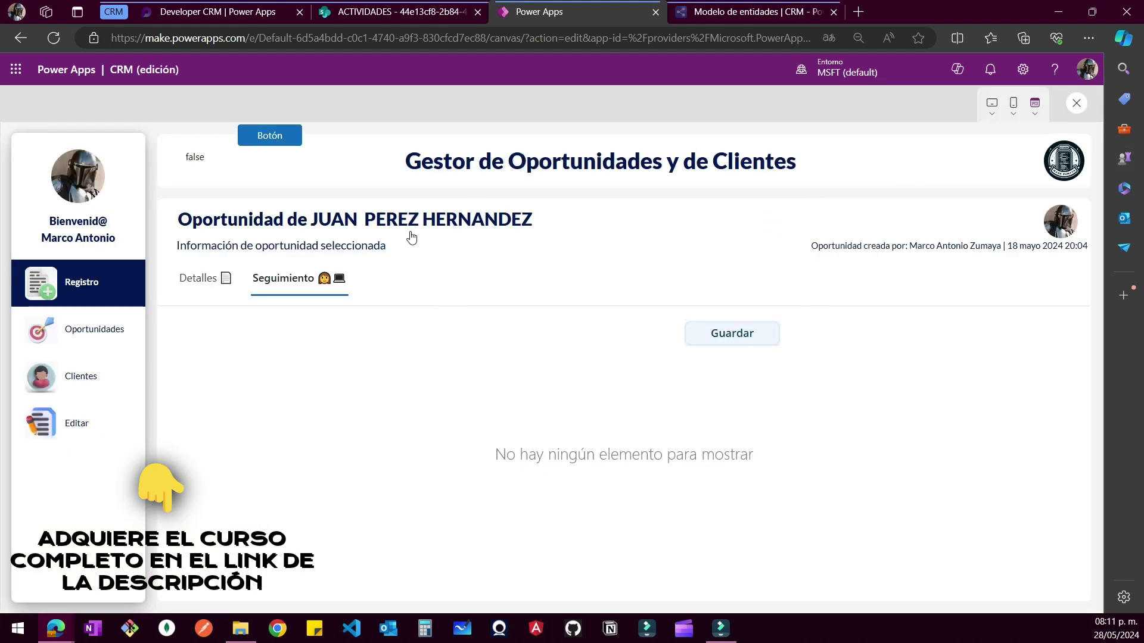
key(Escape)
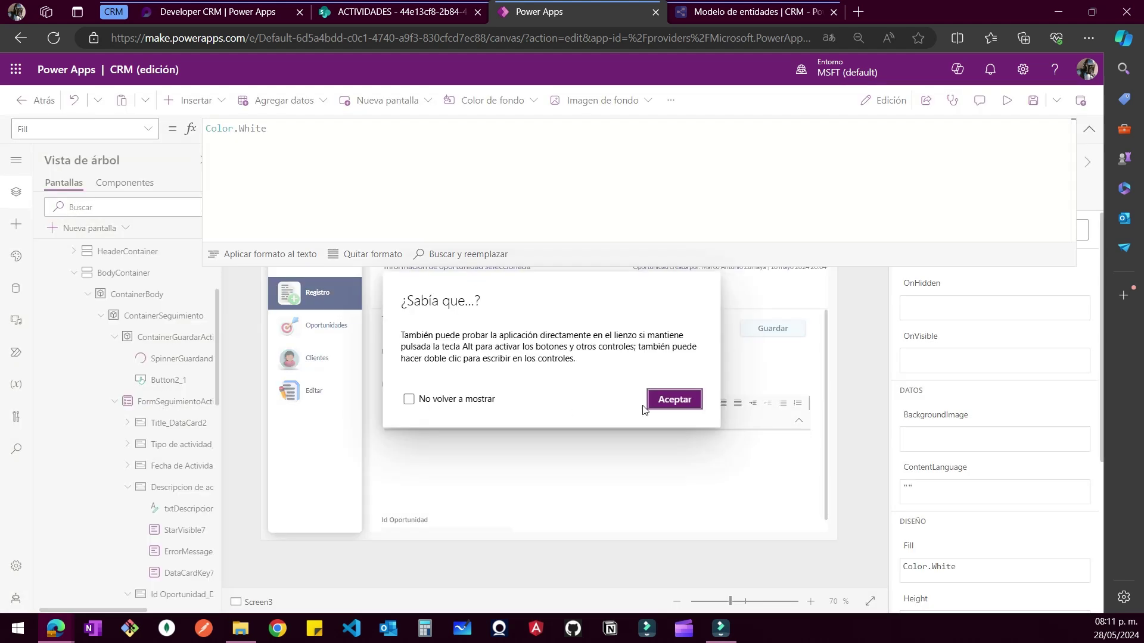
click(653, 402)
click(182, 401)
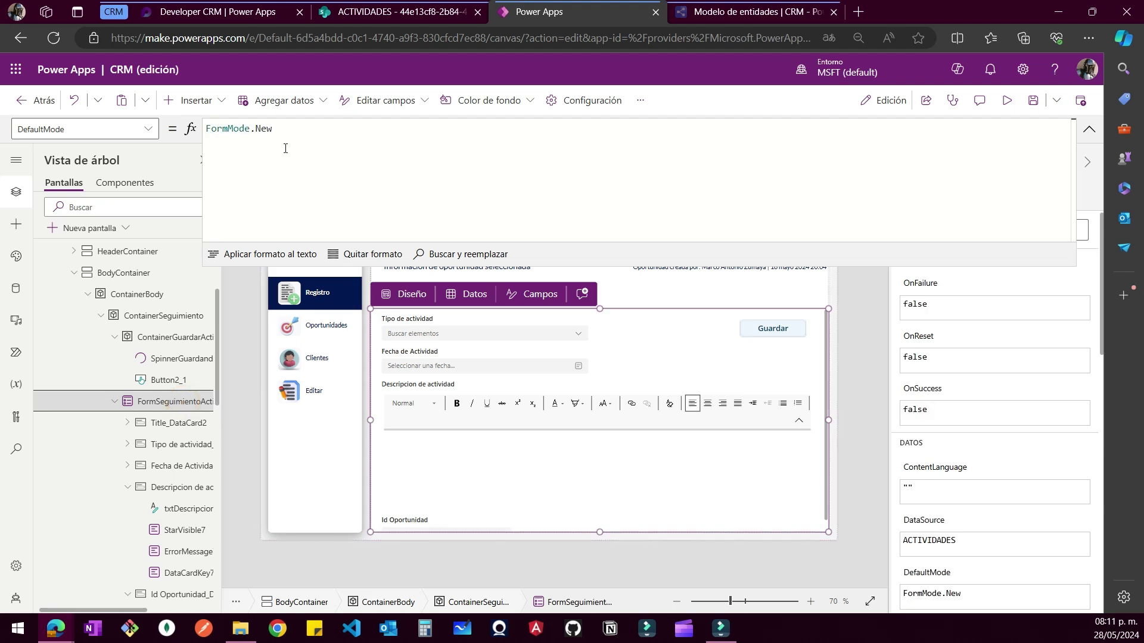
triple_click(294, 130)
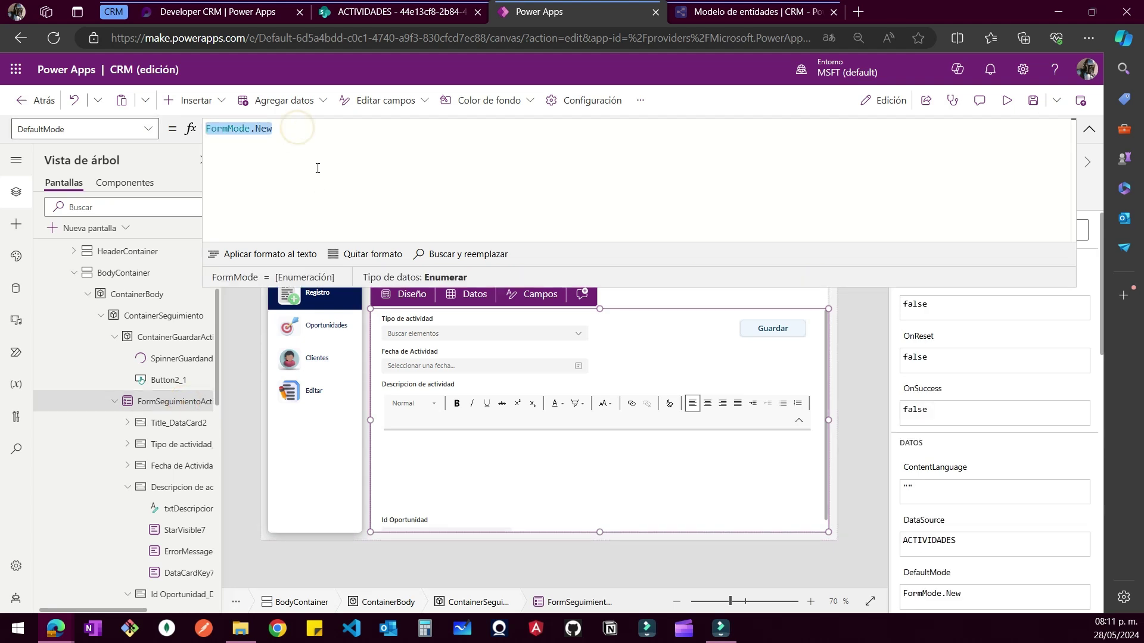
key(BackSpace)
key(ctrl+z)
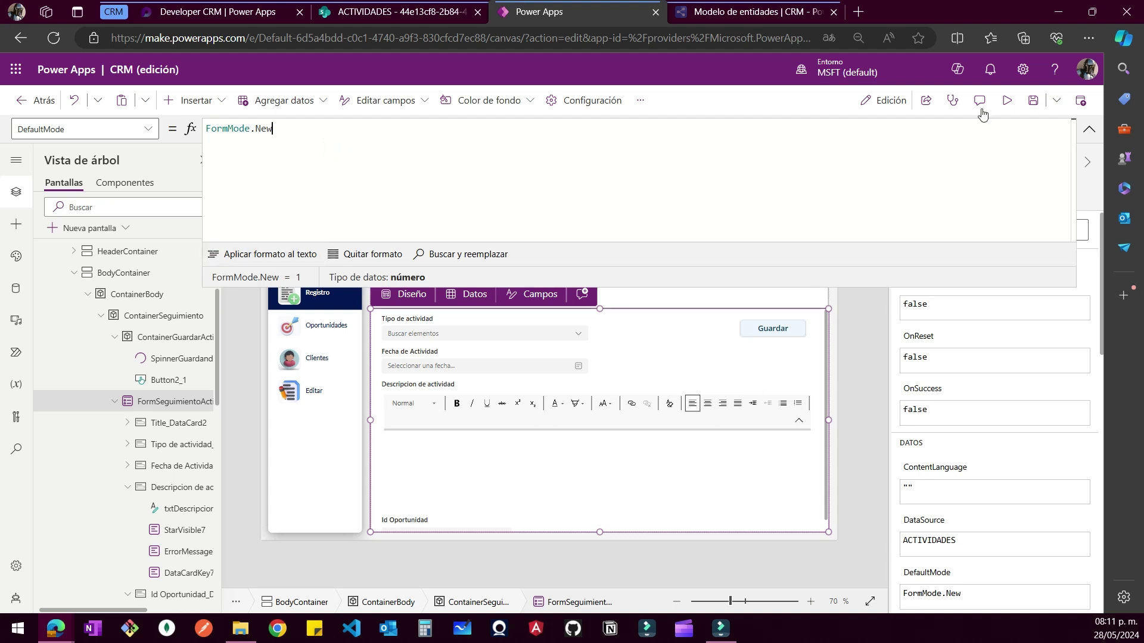
Preview the Seguimiento form, leave the preview, and examine the validation and SubmitForm lines in the Guardar button's OnSelect formula
key(F5)
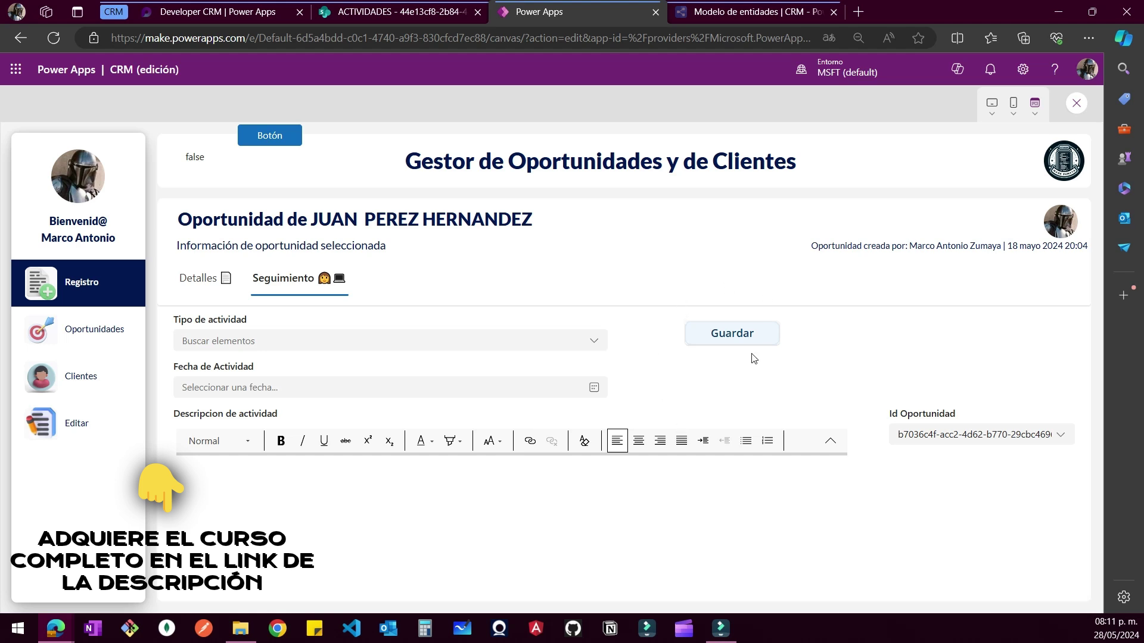
click(1072, 107)
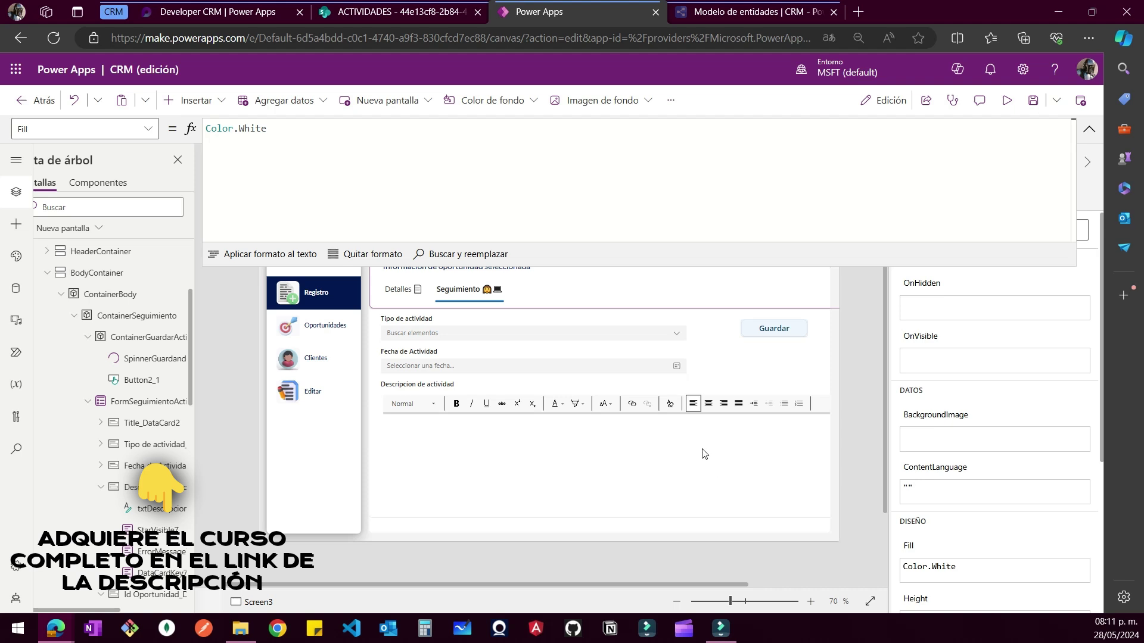
click(673, 397)
click(763, 328)
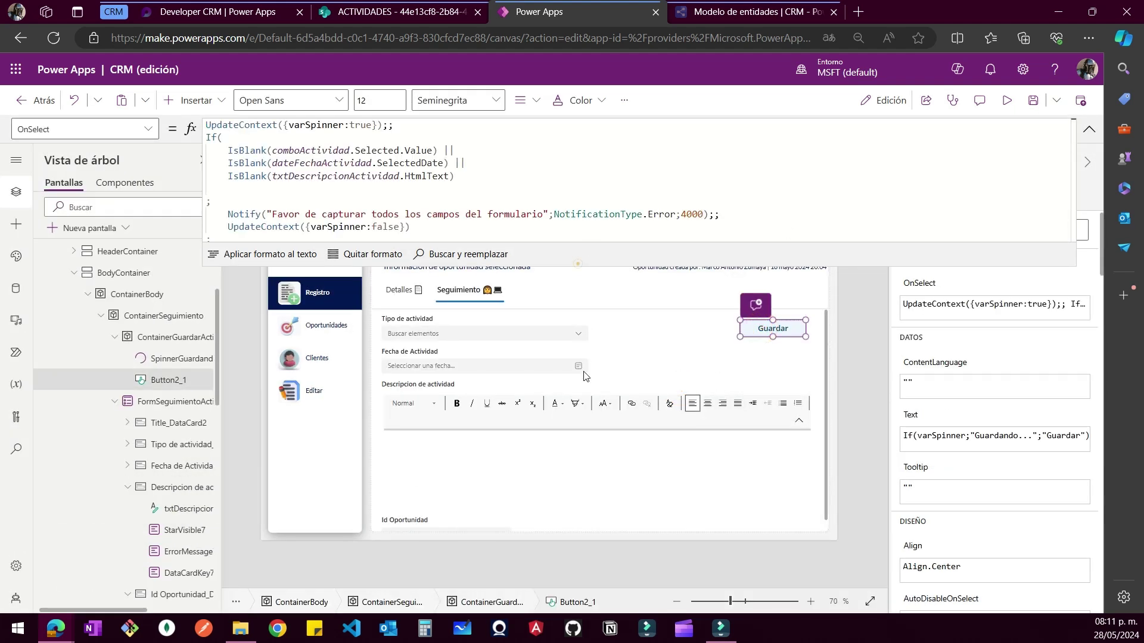
drag(564, 264, 567, 357)
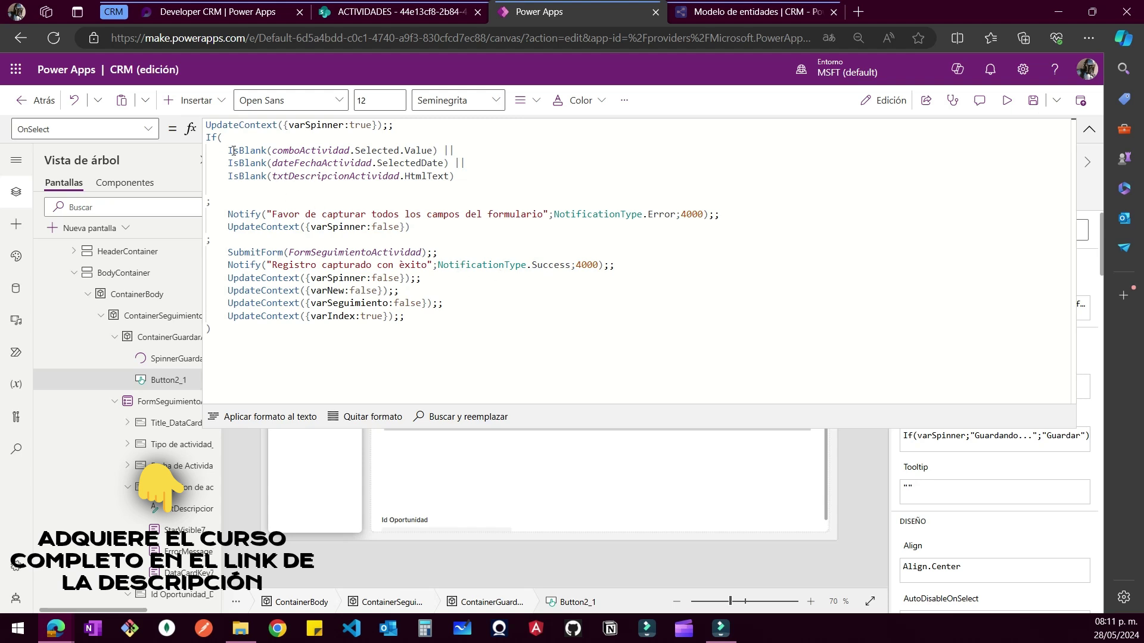
drag(222, 149, 427, 177)
drag(478, 249, 440, 316)
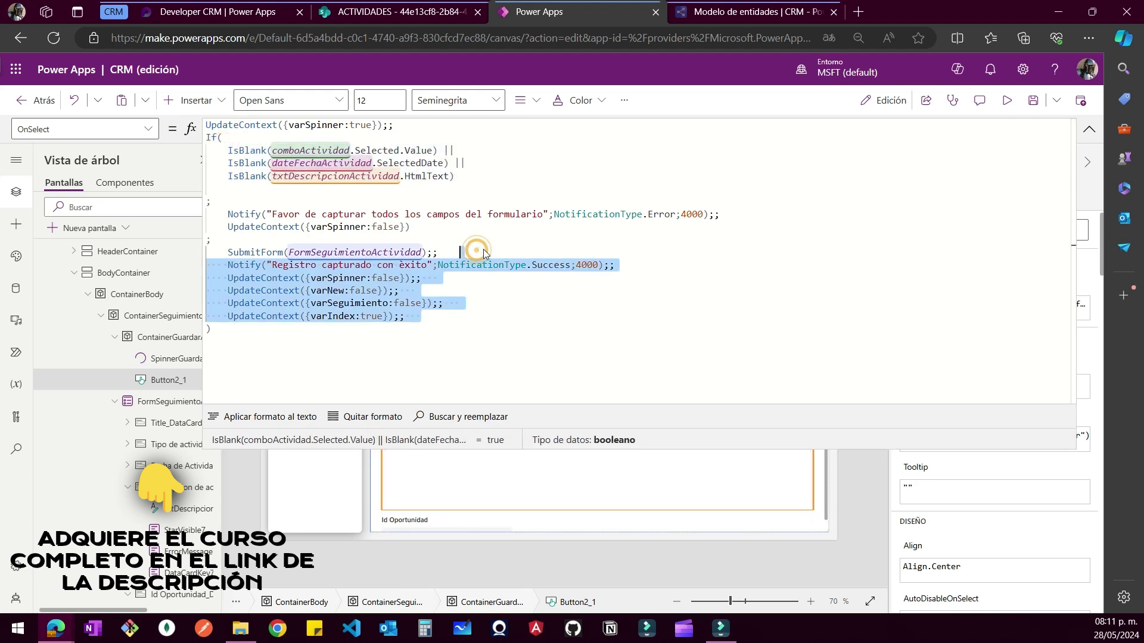
click(1088, 129)
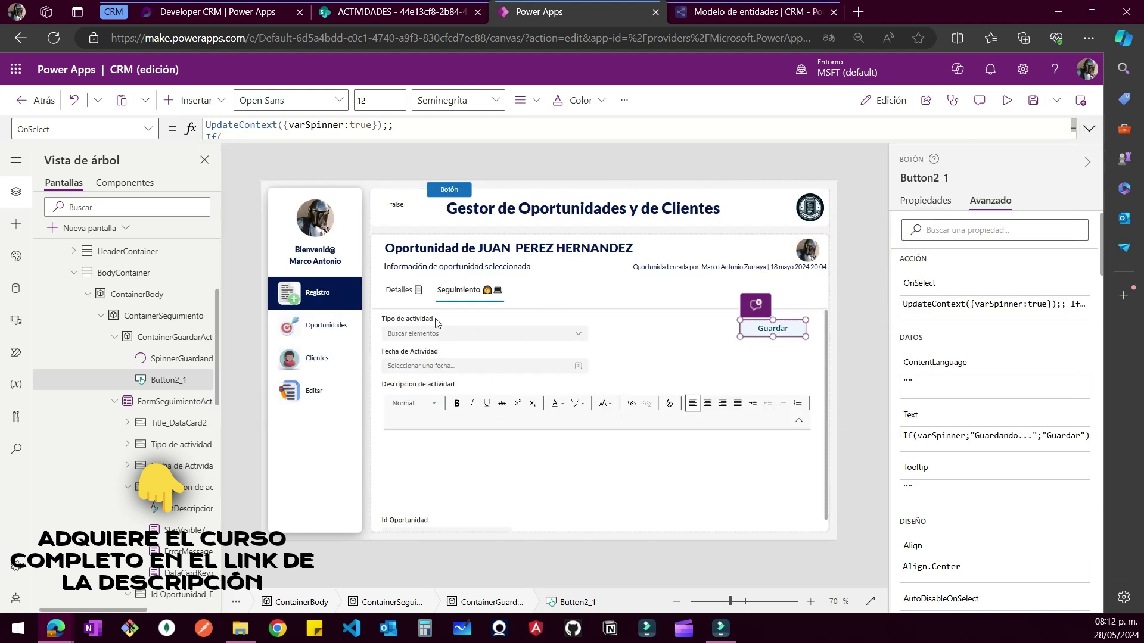
Close the open item in the SharePoint ACTIVIDADES list and compare its Id Oportunidad column with the Guardar button's formula in Power Apps
click(434, 20)
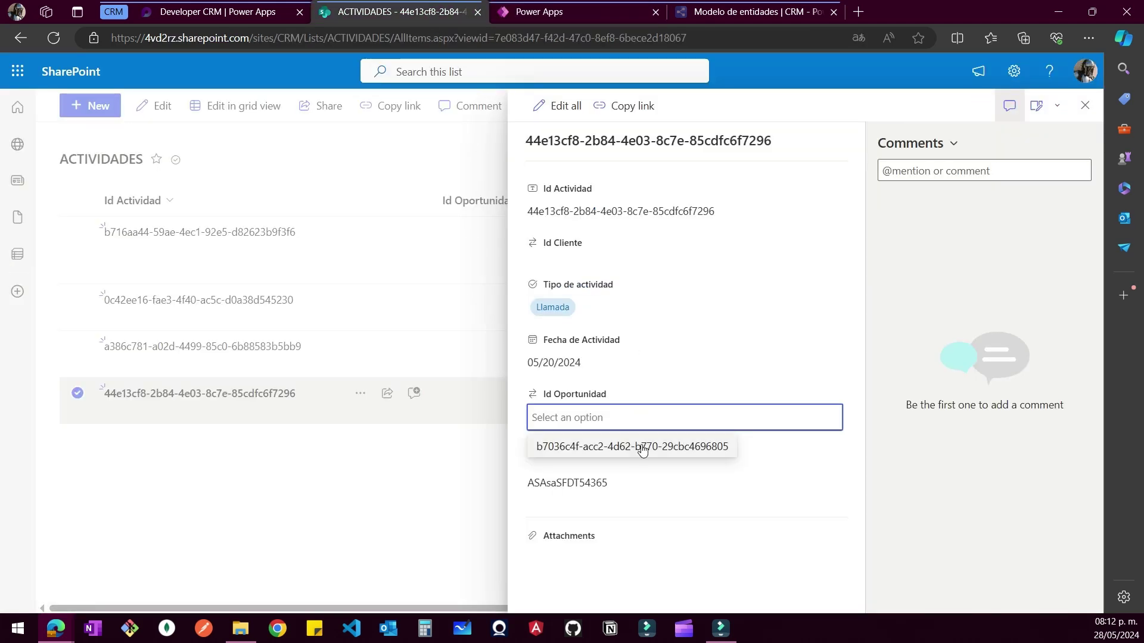
click(367, 163)
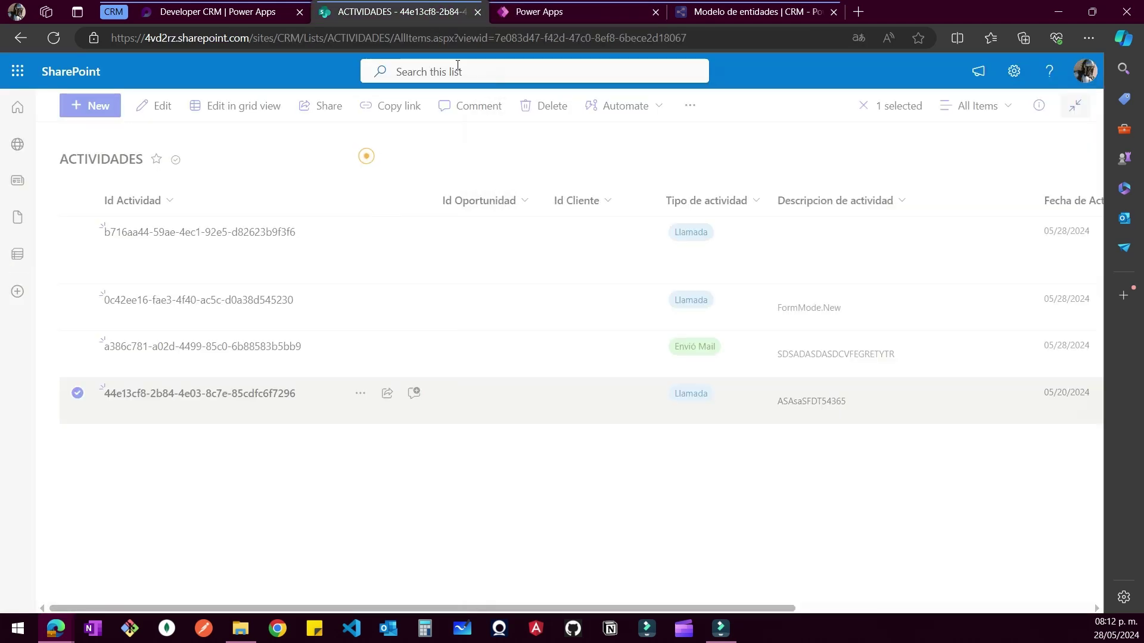
click(553, 19)
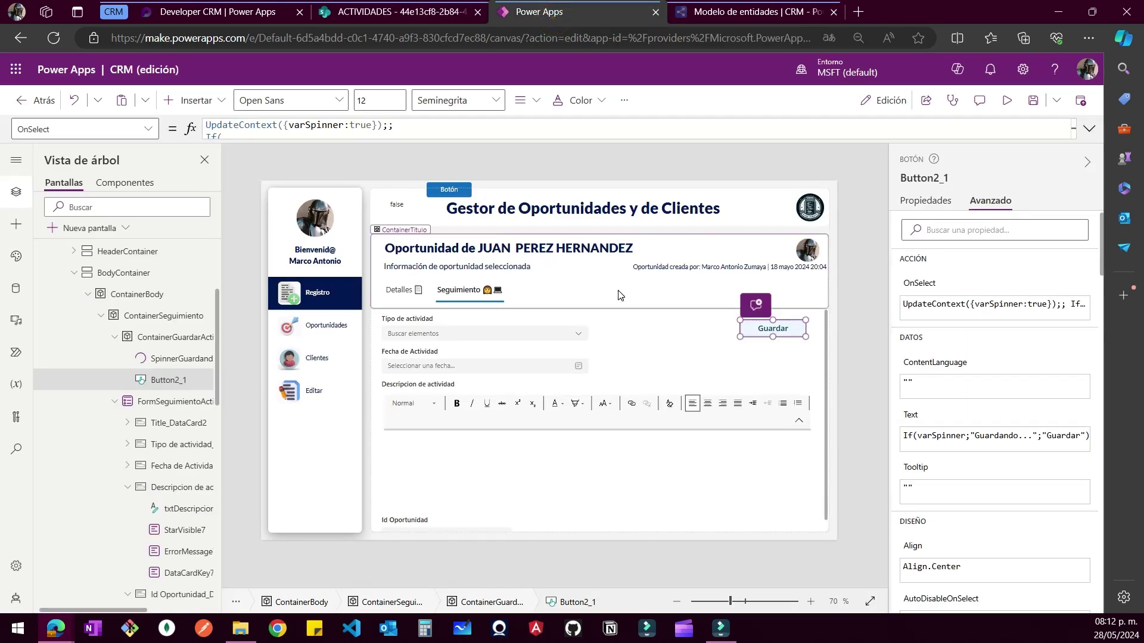
click(1089, 129)
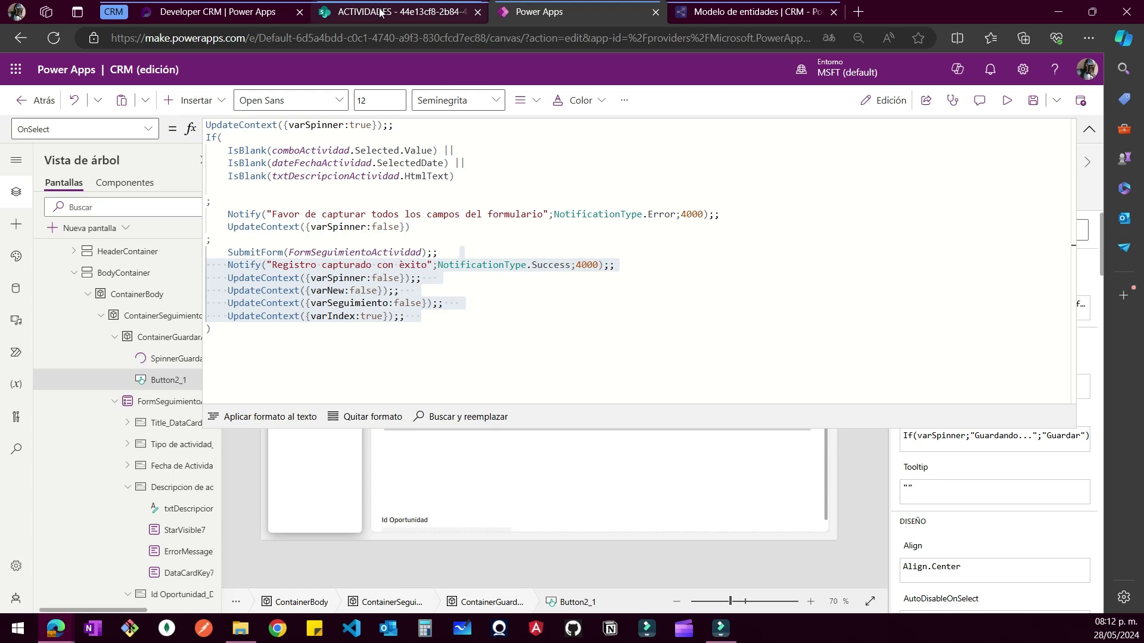
click(1089, 136)
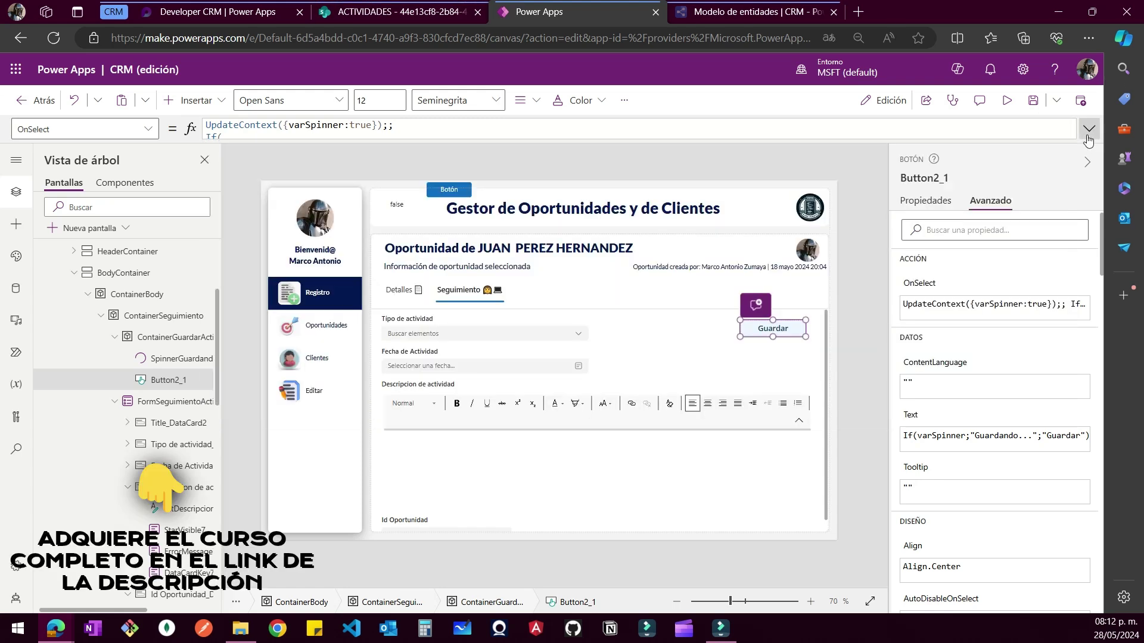
click(469, 17)
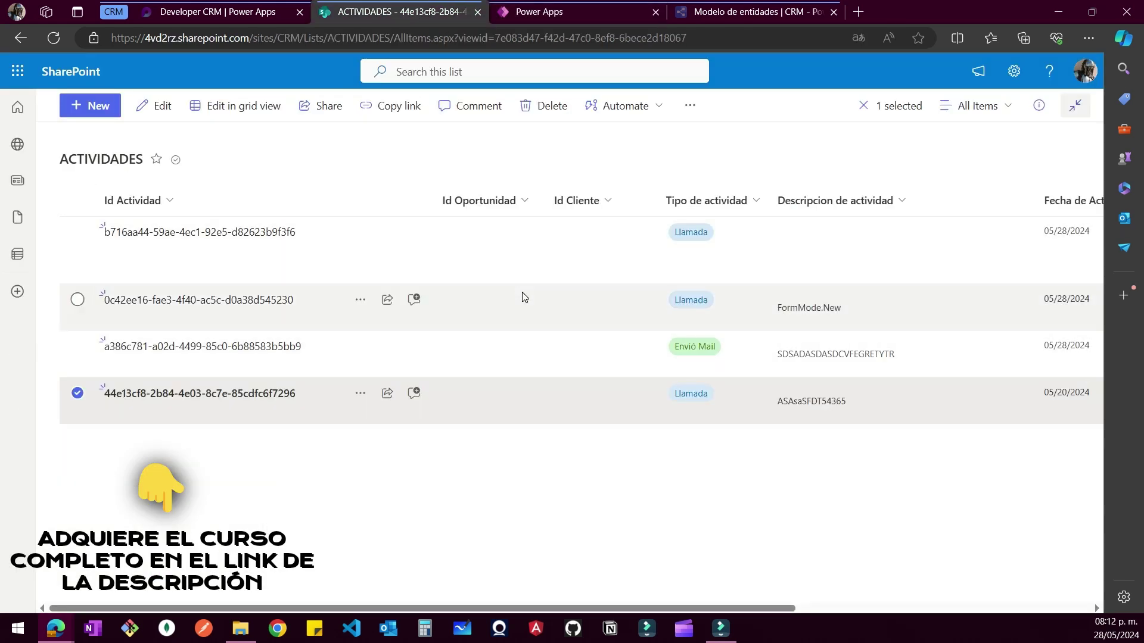
click(580, 15)
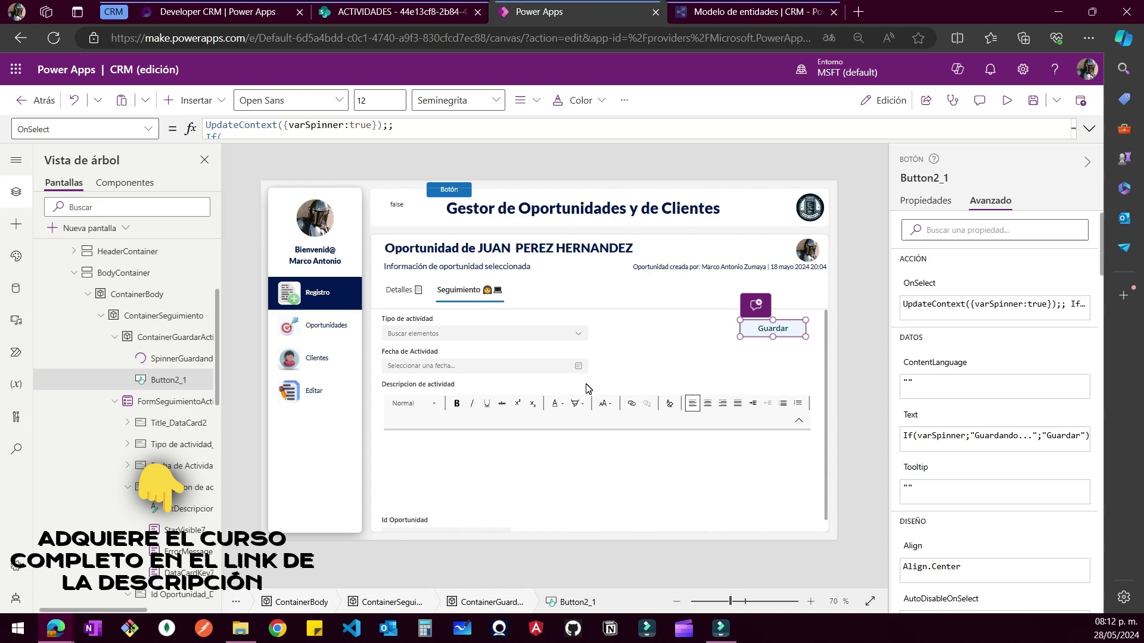
click(420, 11)
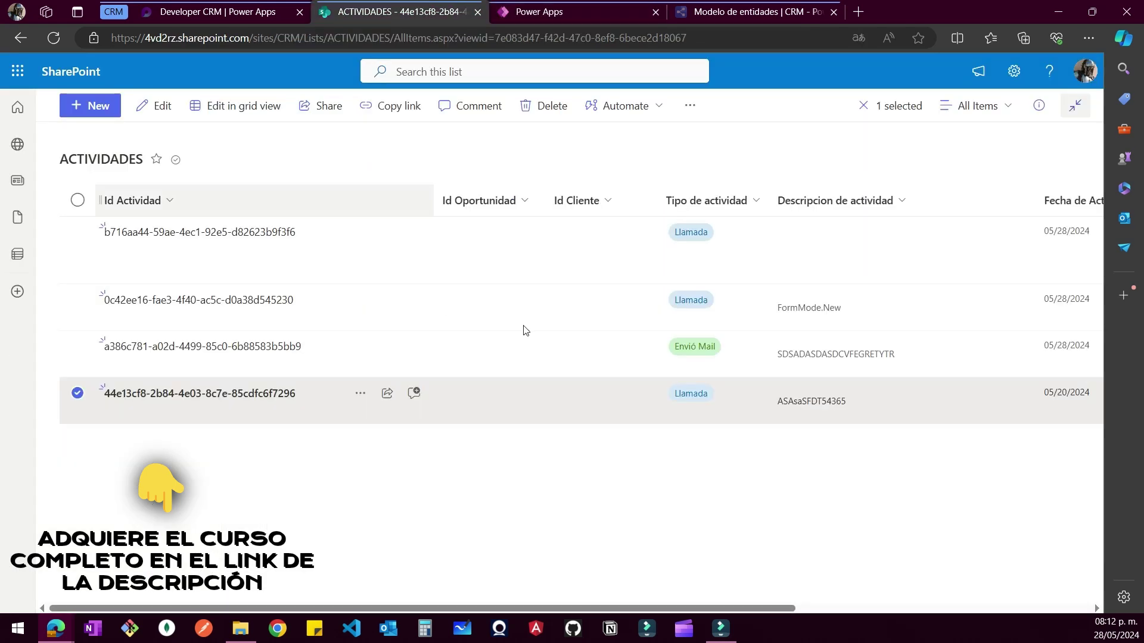
click(563, 13)
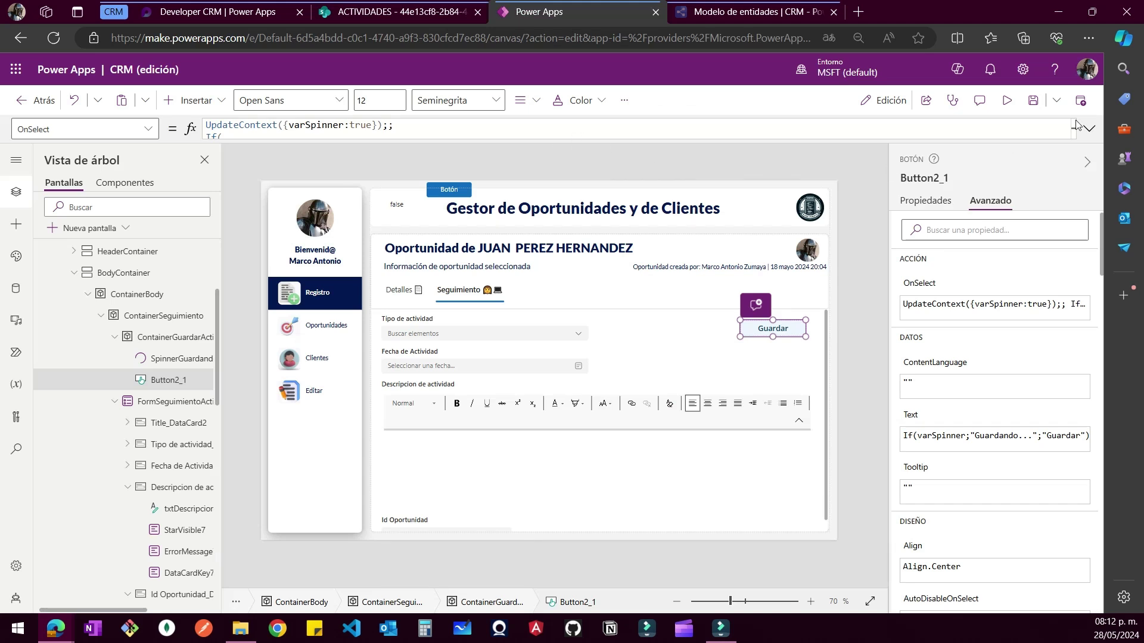
Examine the SubmitForm(FormSeguimientoActividad) line in the Guardar button's OnSelect formula
click(1089, 129)
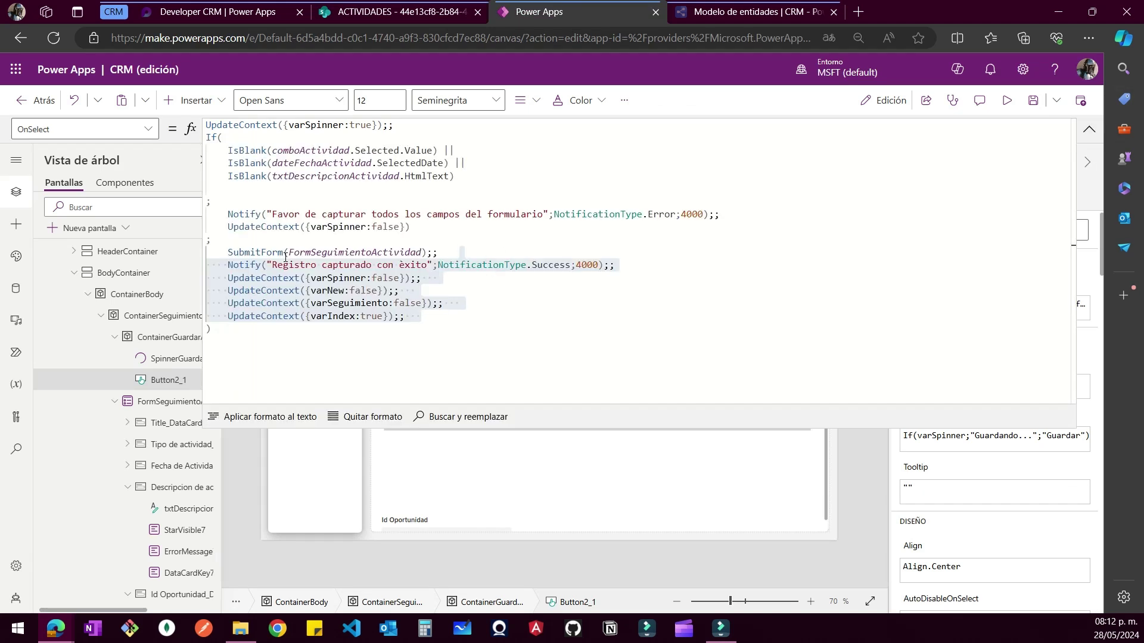
triple_click(289, 255)
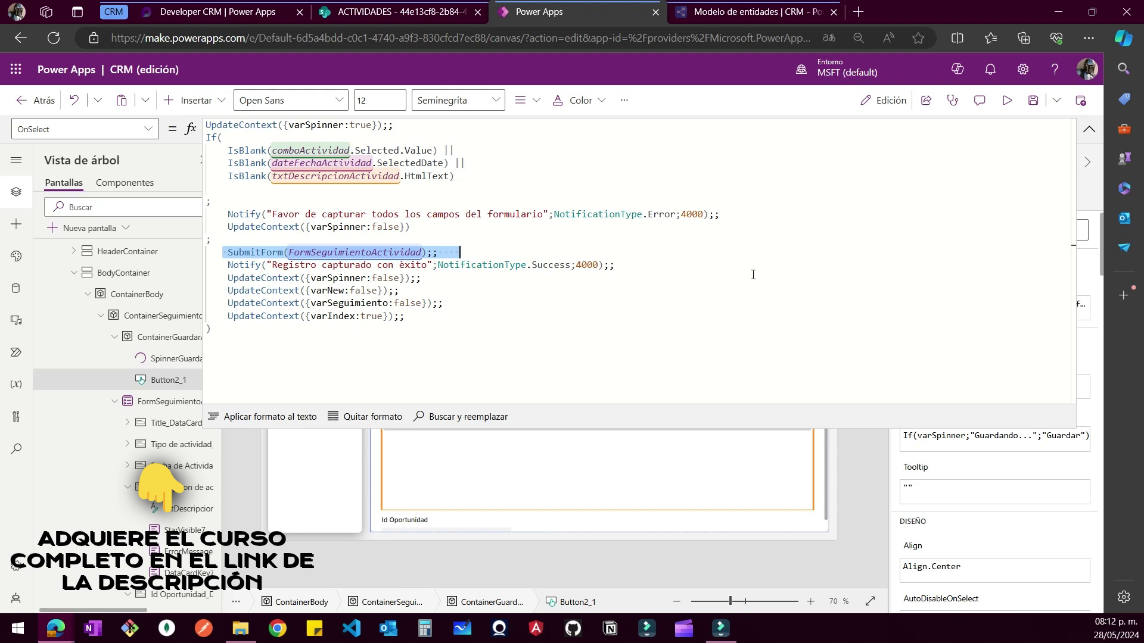
click(1089, 130)
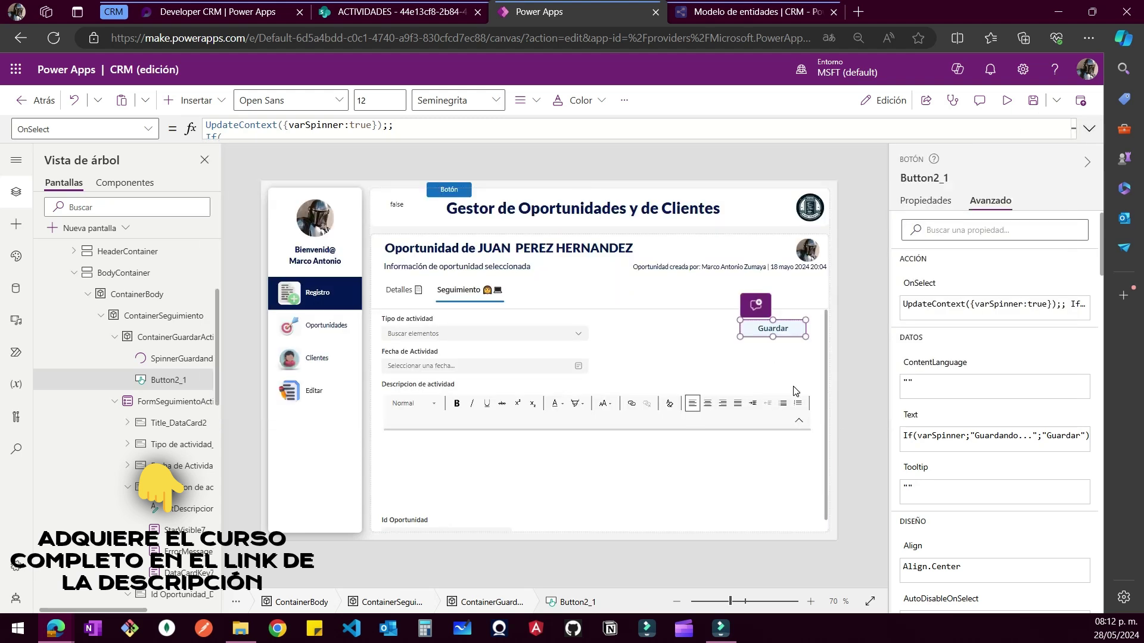
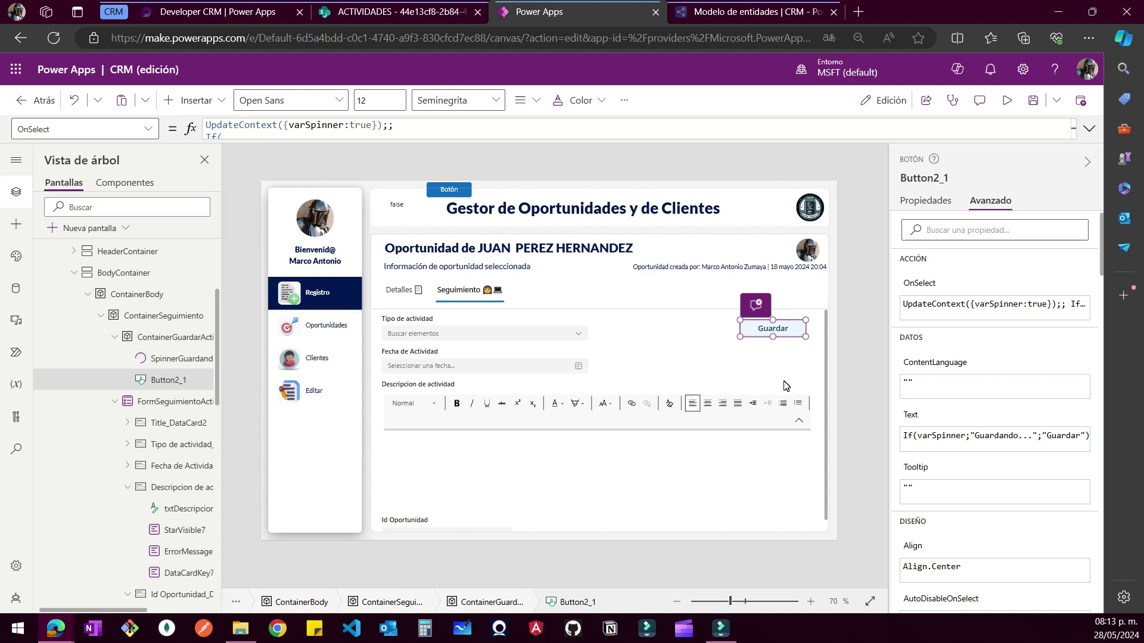
click(1089, 128)
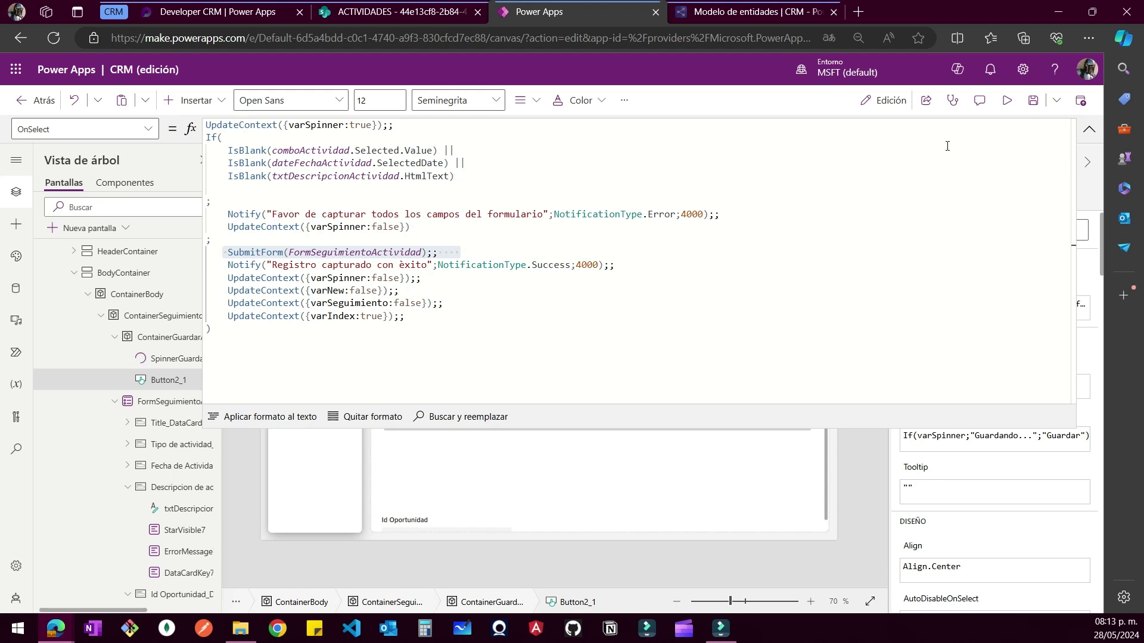
Preview the app and fill in a follow-up activity of type Llamada dated 13 May 2024 with the description TEST DE ACTIVIDAD
click(1006, 101)
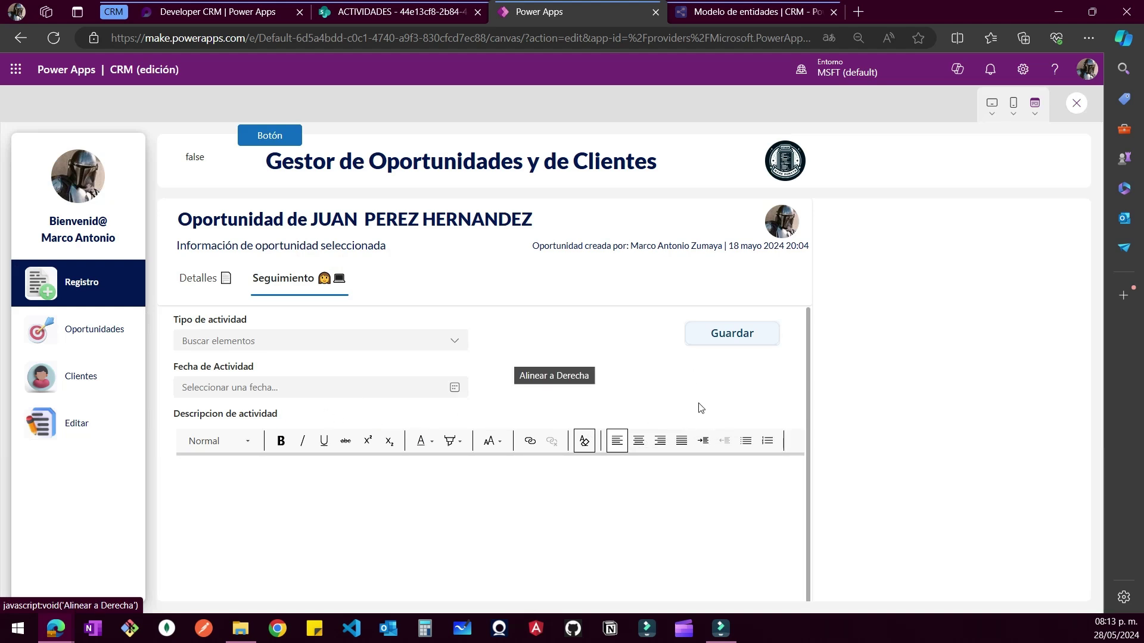
click(287, 335)
click(250, 367)
click(258, 388)
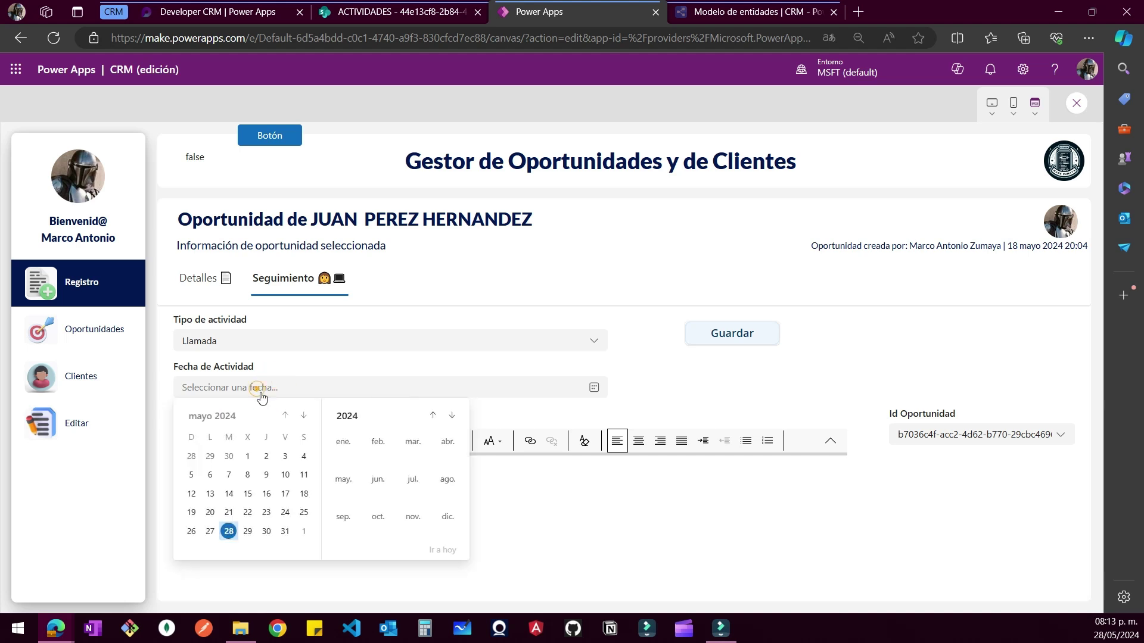
click(210, 495)
click(272, 498)
text(TEST DE ACTIVIDAD)
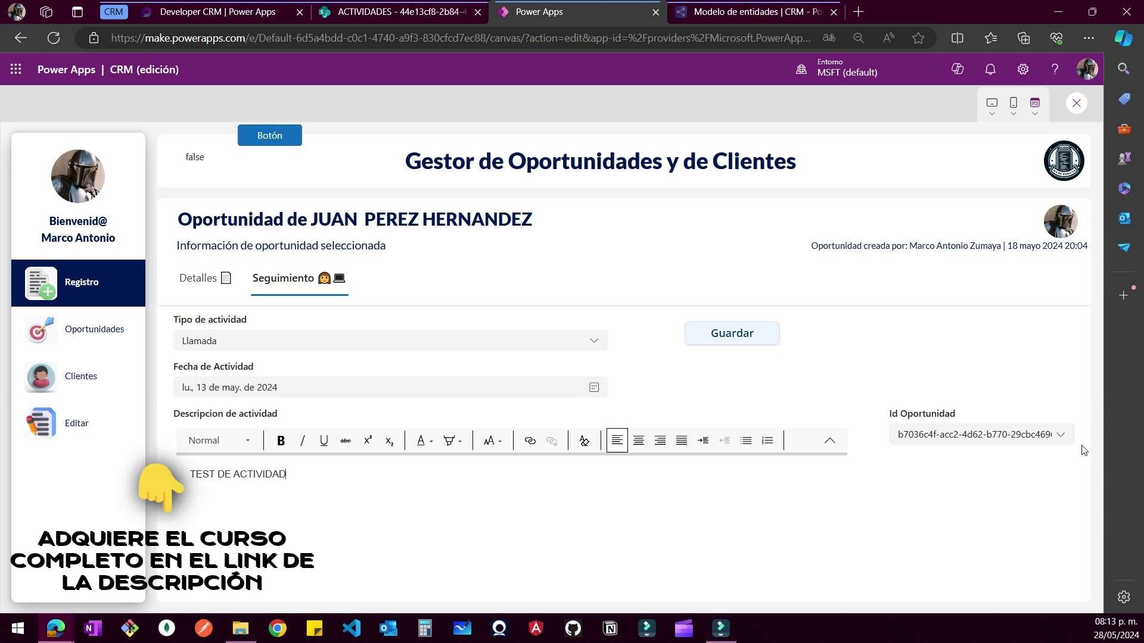
Explicitly pick the opportunity's identifier from the Id Oportunidad options and save the activity
click(1062, 440)
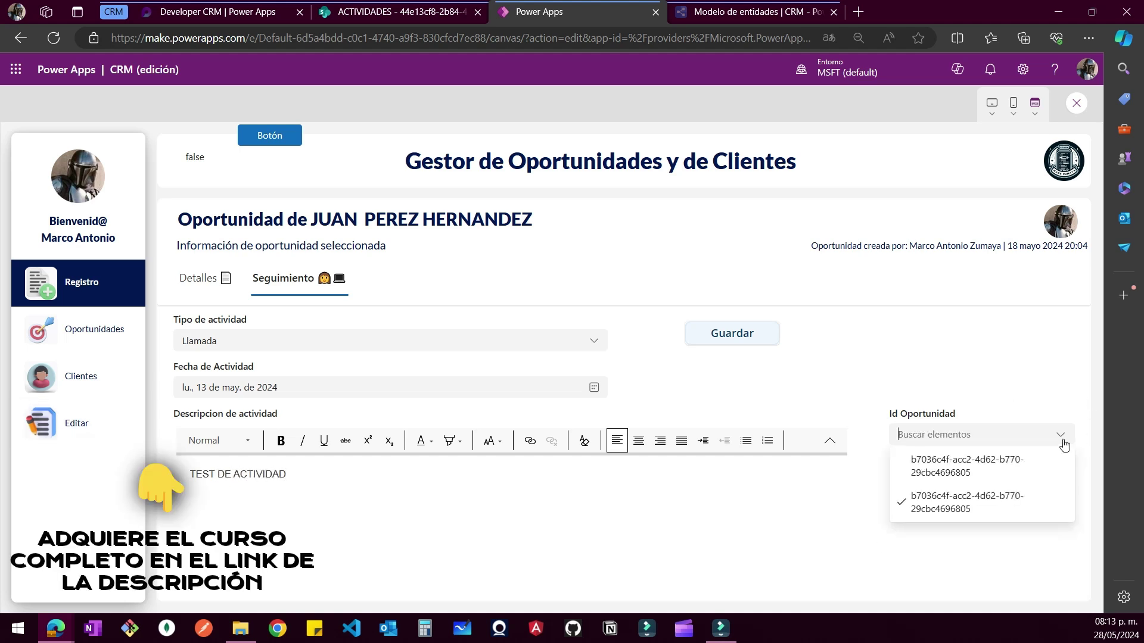
click(949, 480)
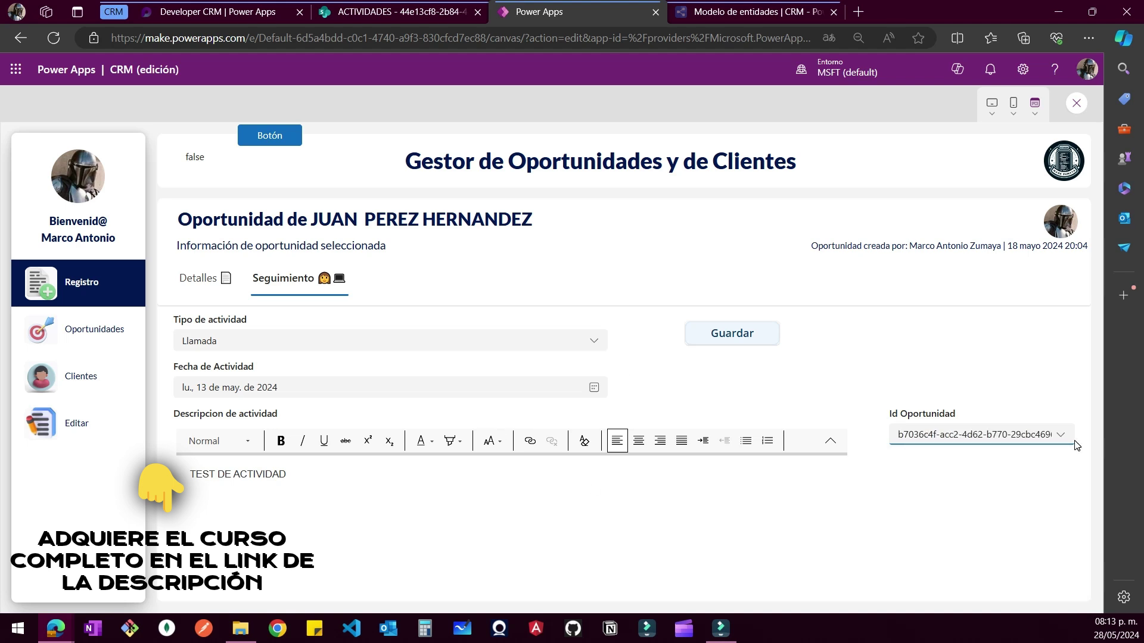
click(728, 333)
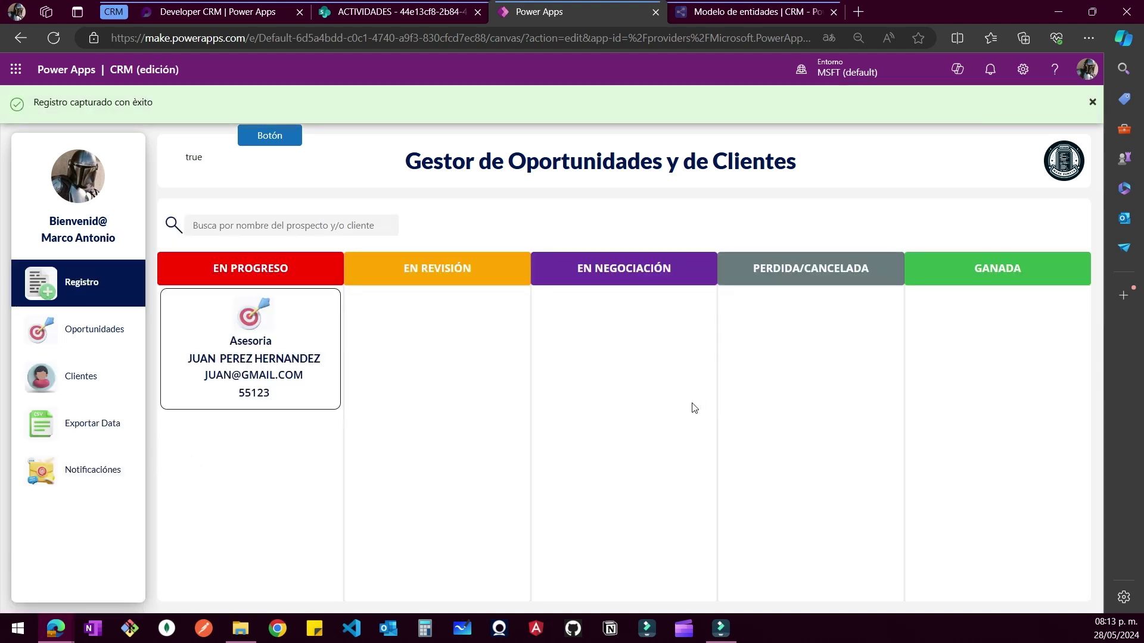
Refresh the SharePoint ACTIVIDADES list and widen the Id Oportunidad column to check the value saved for the TEST DE ACTIVIDAD item
click(401, 18)
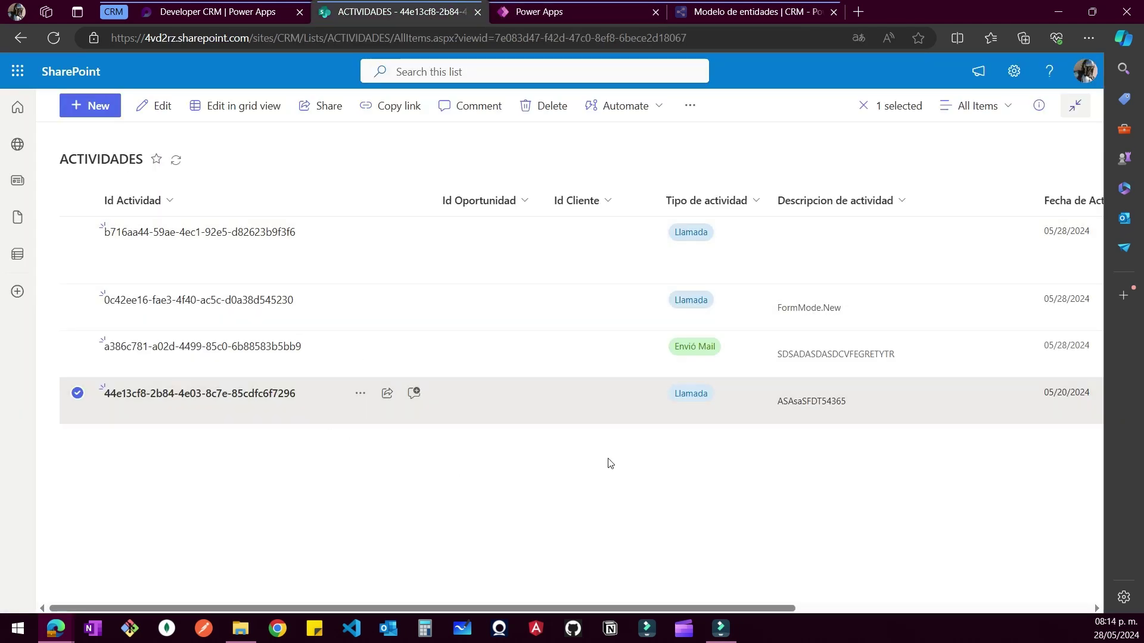
click(54, 38)
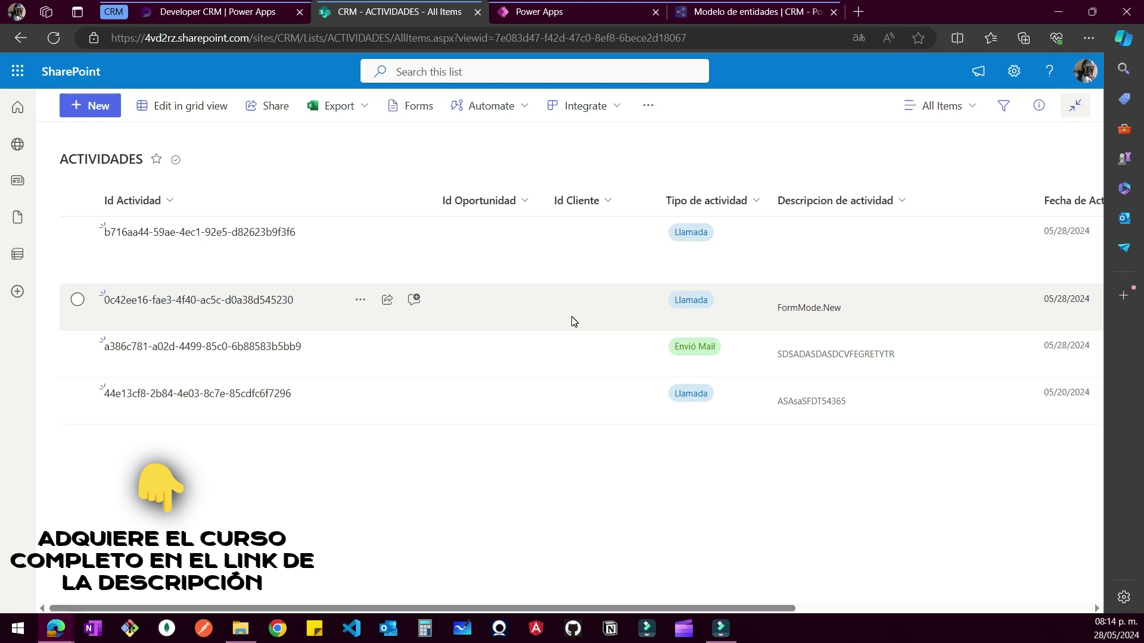
click(61, 32)
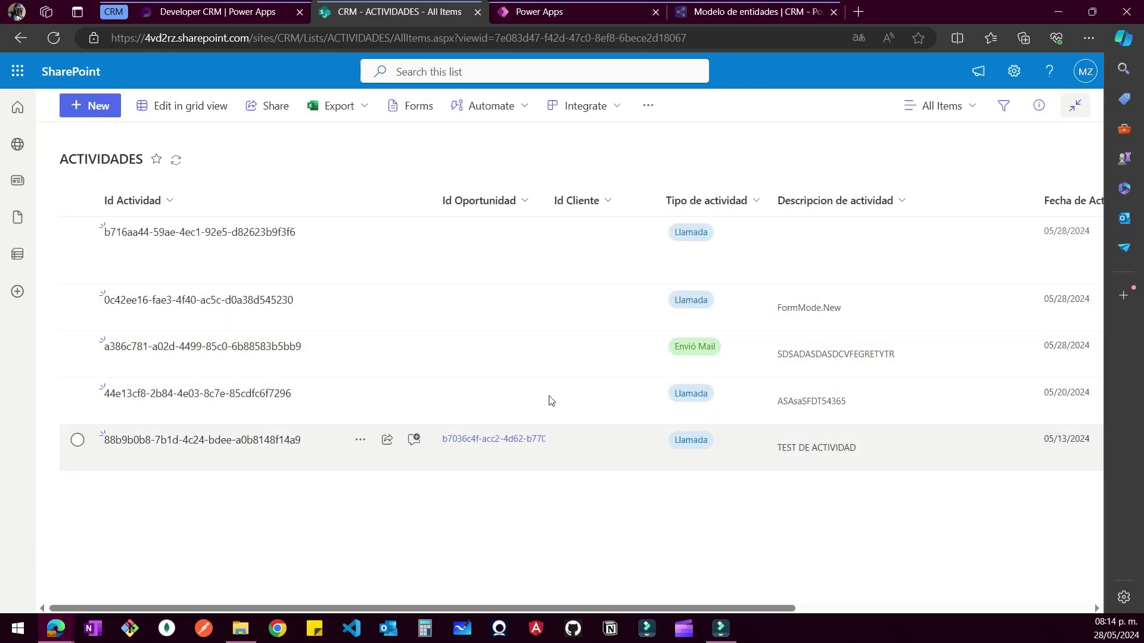
drag(544, 206, 633, 203)
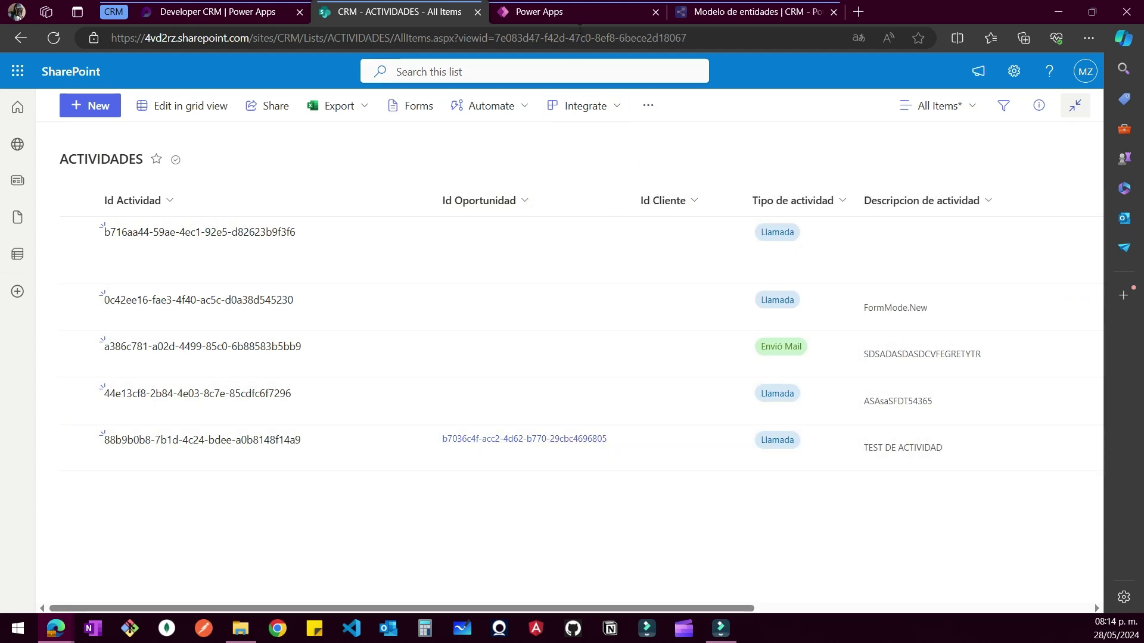
Switch back to Power Apps, reopen the in-progress opportunity, leave the preview, dismiss the tip and collapse the formula area
click(558, 13)
click(276, 360)
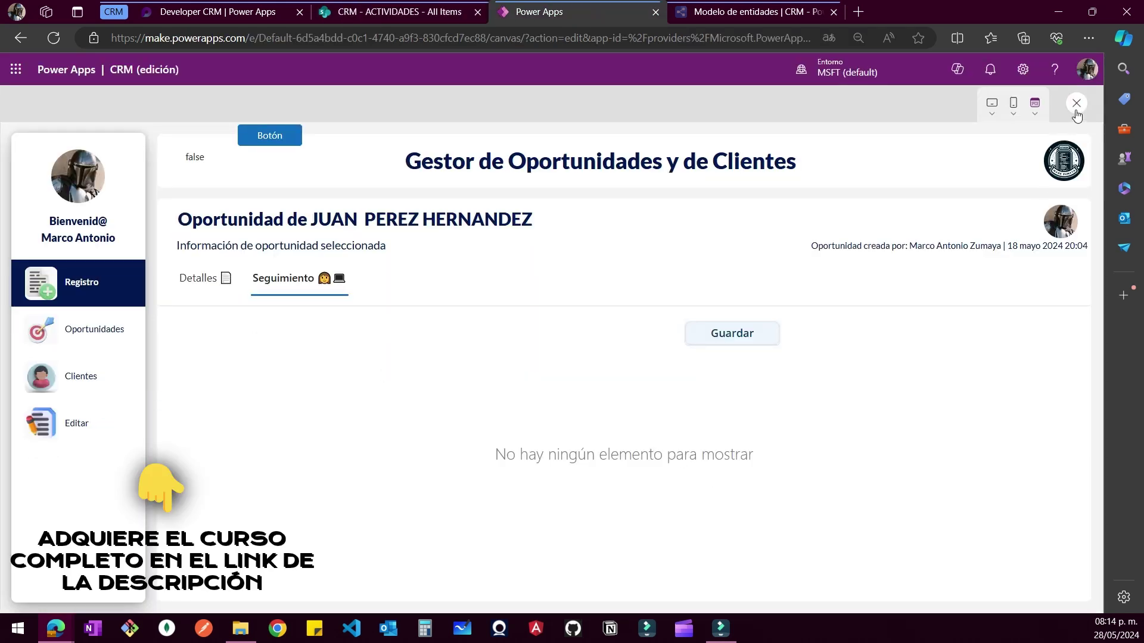
key(Escape)
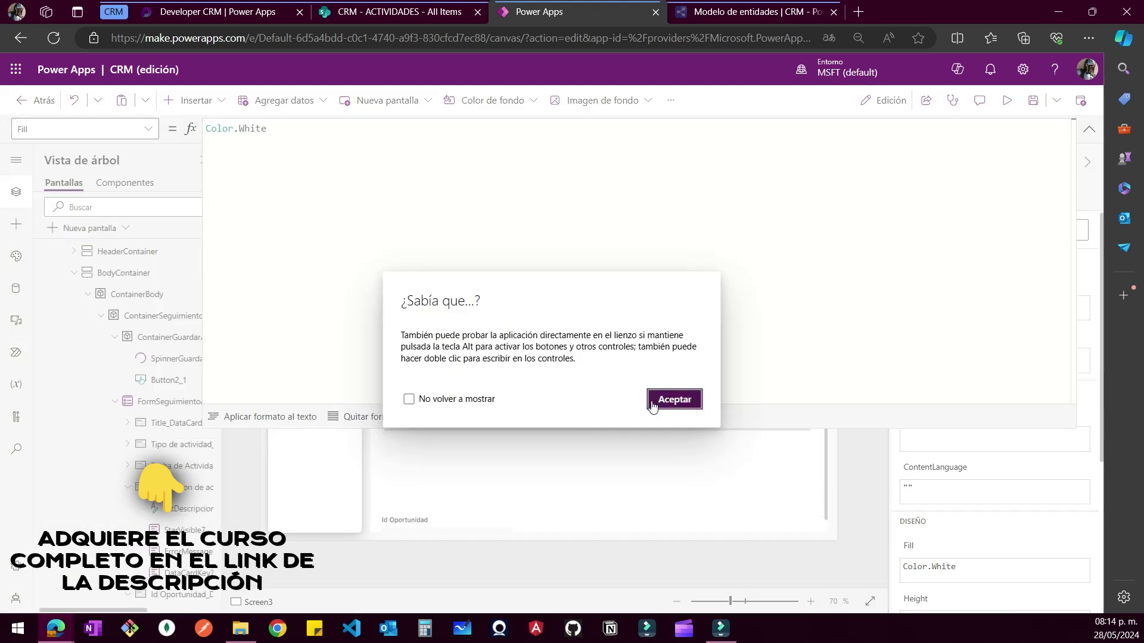
click(652, 404)
click(1089, 128)
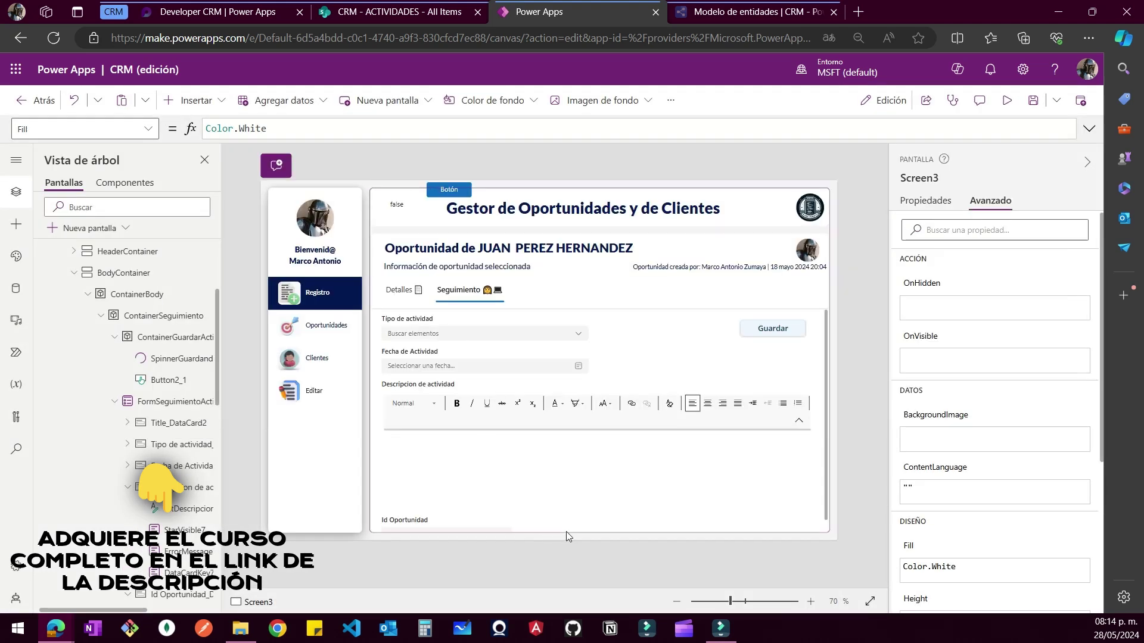
Check the DefaultMode formula of FormSeguimientoActividad and preview the opportunity's Detalles and Seguimiento views
click(824, 369)
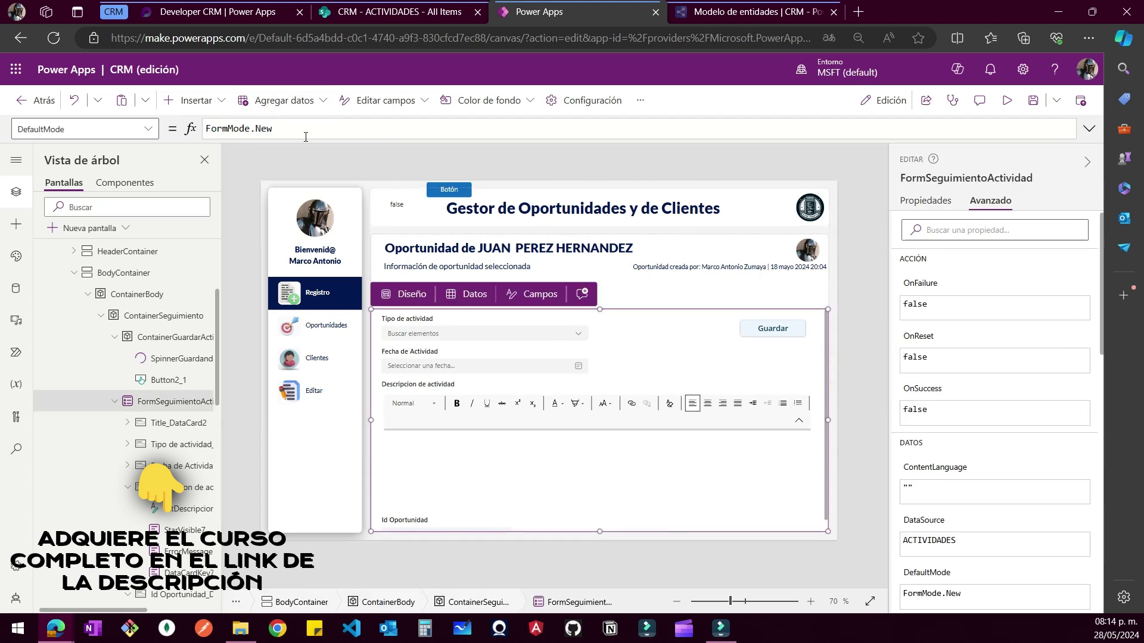
drag(324, 129, 97, 121)
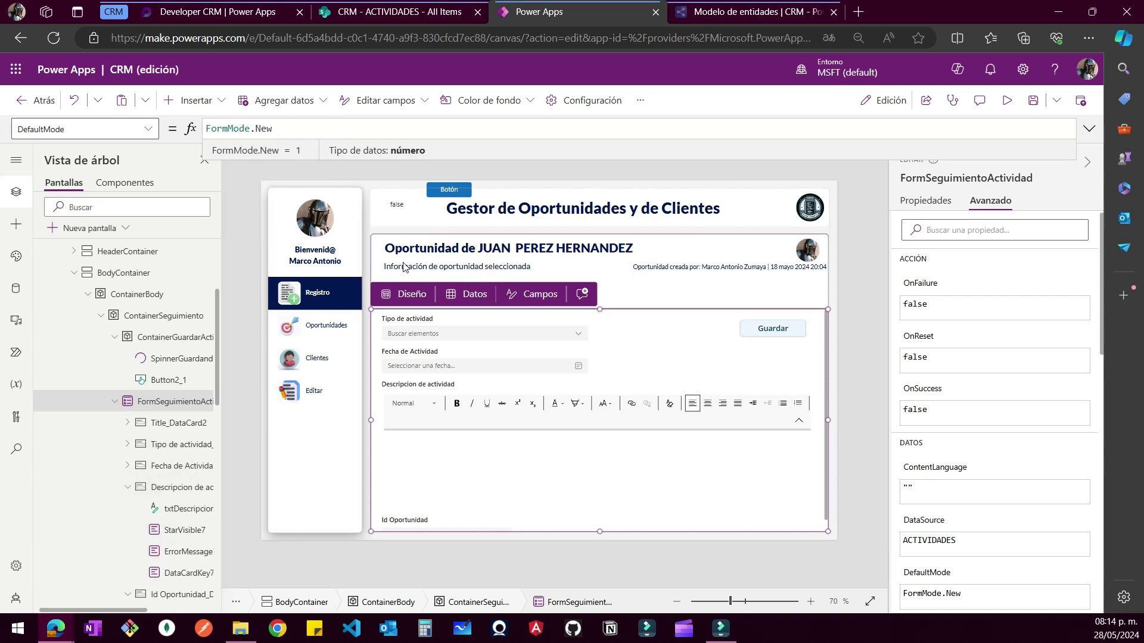
click(1007, 100)
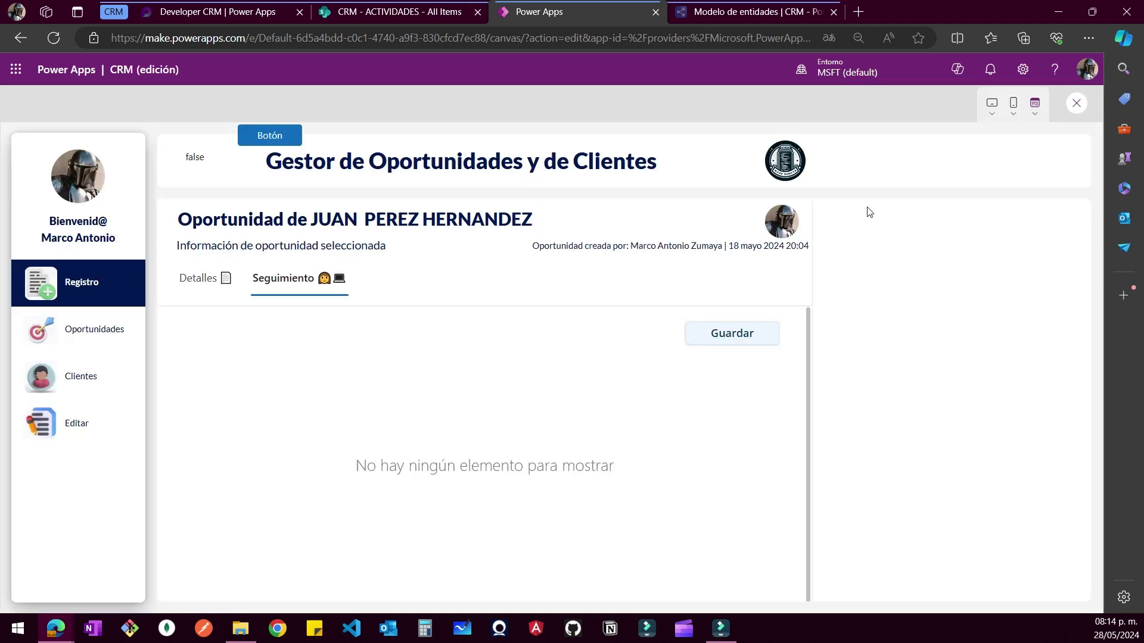
click(215, 291)
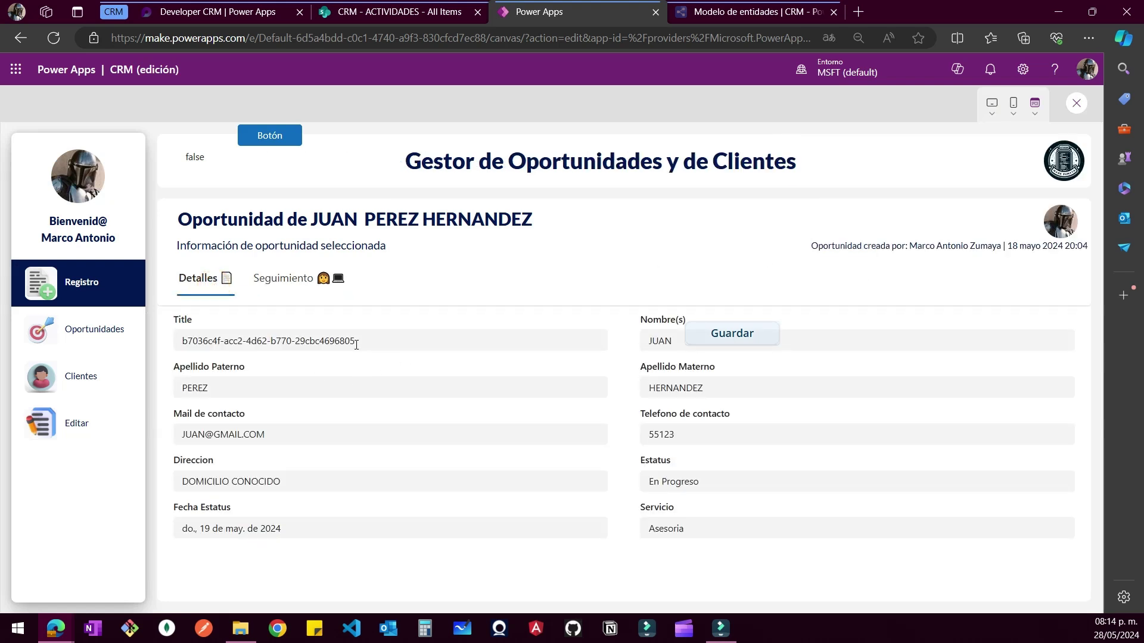
drag(392, 344, 172, 350)
click(321, 279)
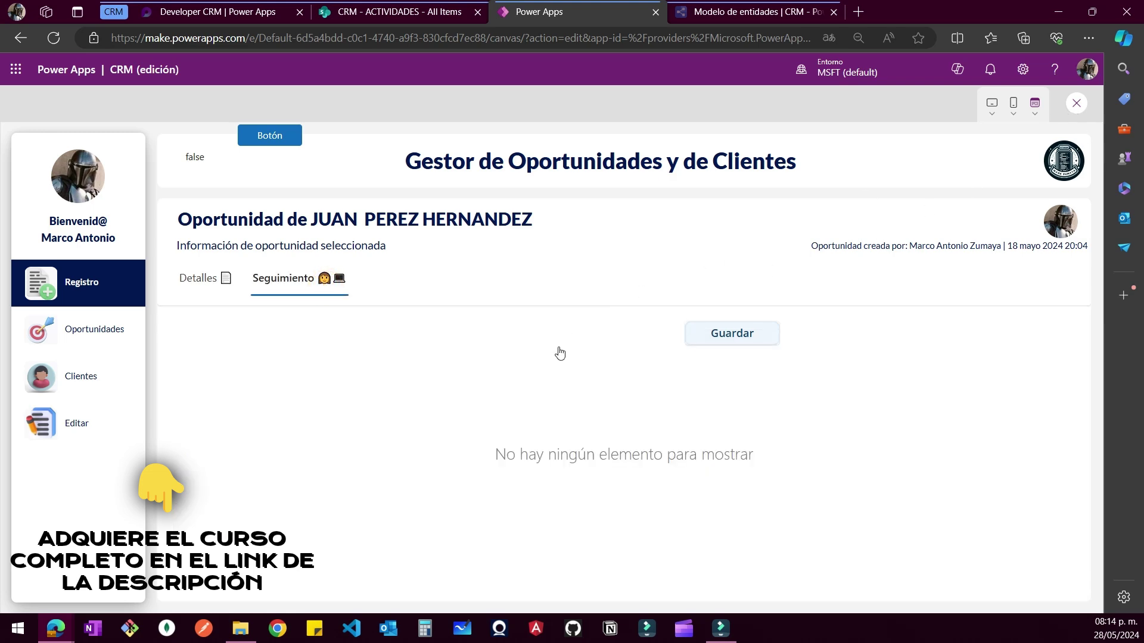
key(Escape)
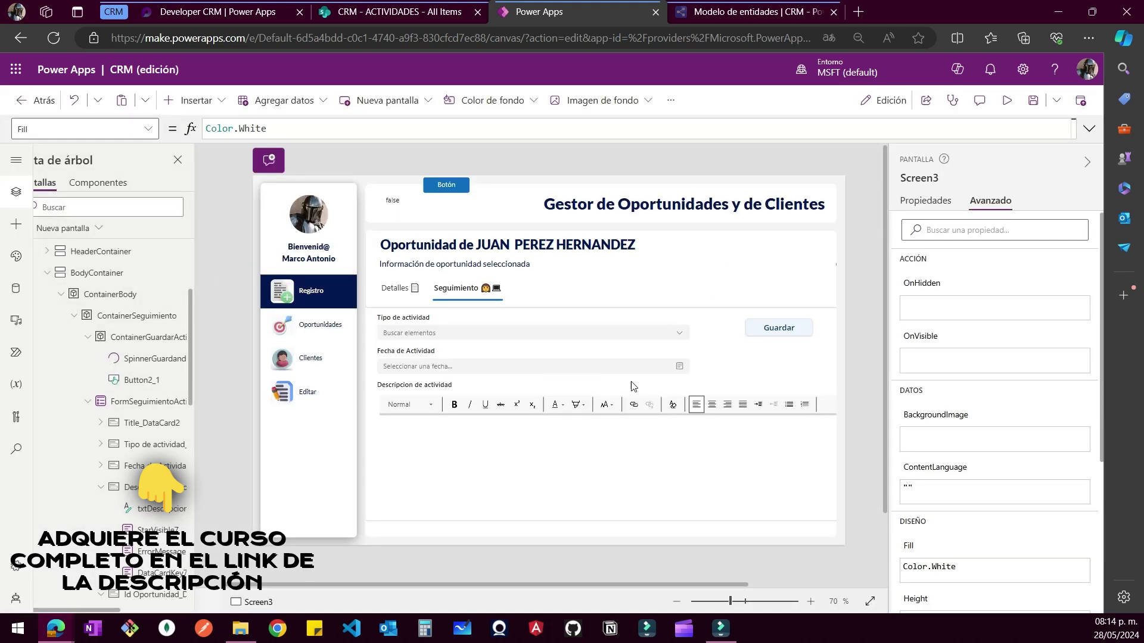
Try clearing the DefaultMode formula of FormSeguimientoActividad and undo the deletion
click(651, 394)
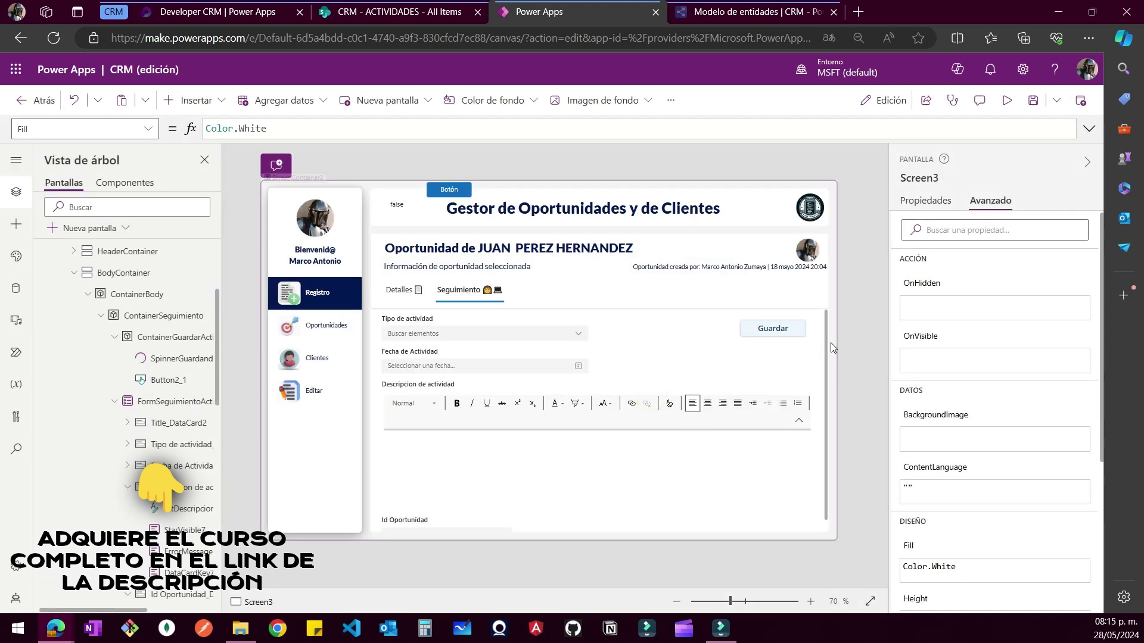
click(823, 337)
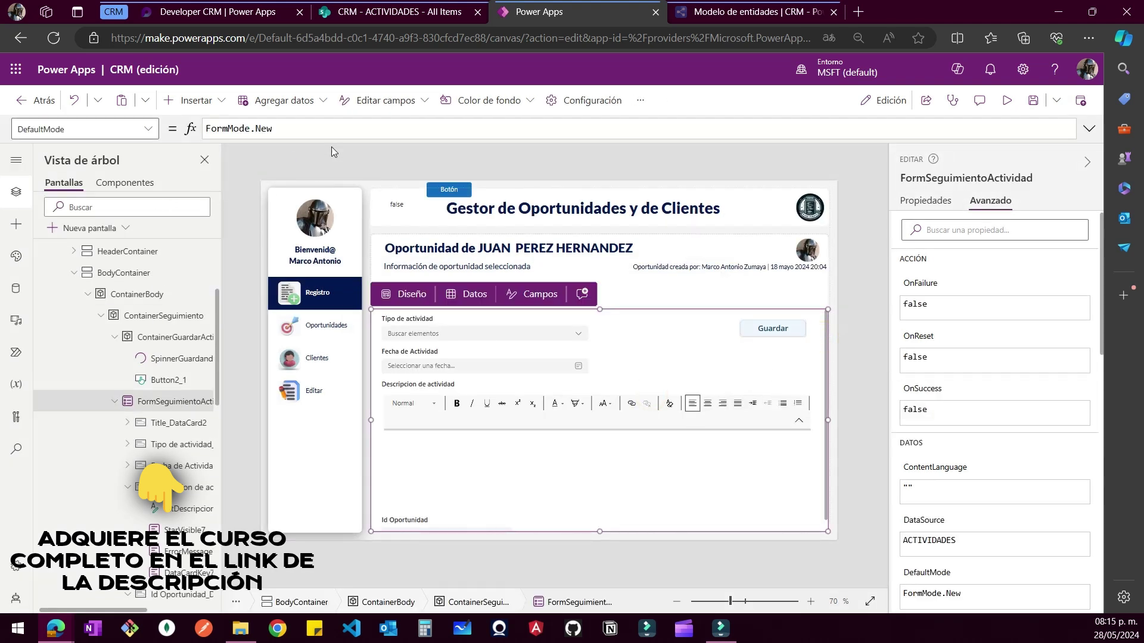
click(335, 128)
triple_click(335, 128)
key(BackSpace)
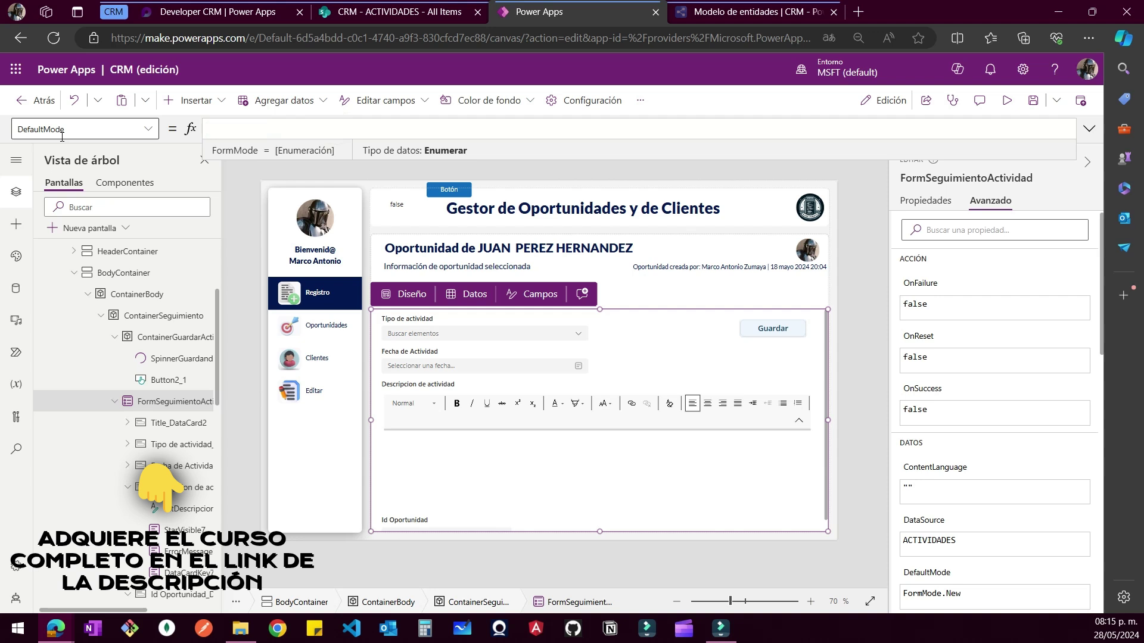
key(ctrl+z)
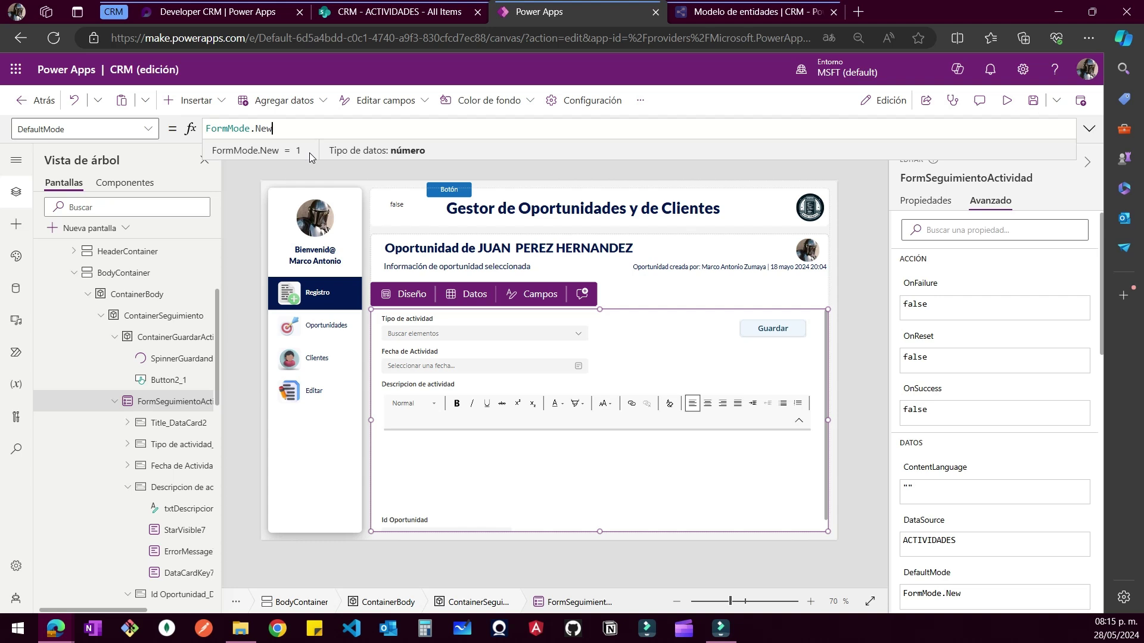
Preview the app and compare the Id Oportunidad options with the Title identifier shown in the opportunity's Detalles view
click(1006, 100)
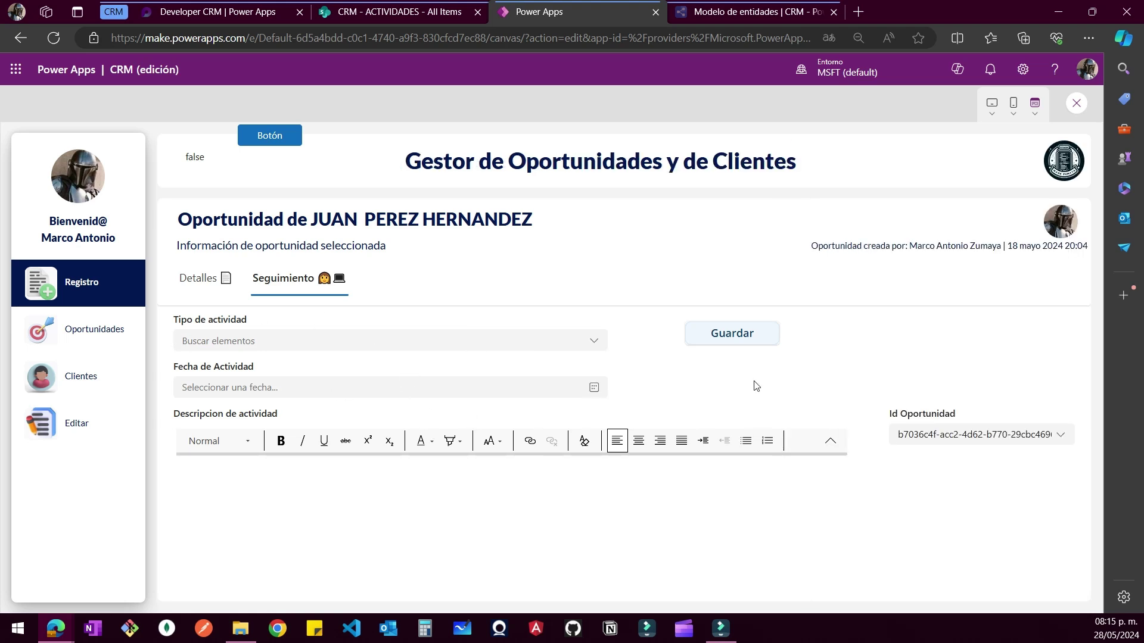
click(1065, 440)
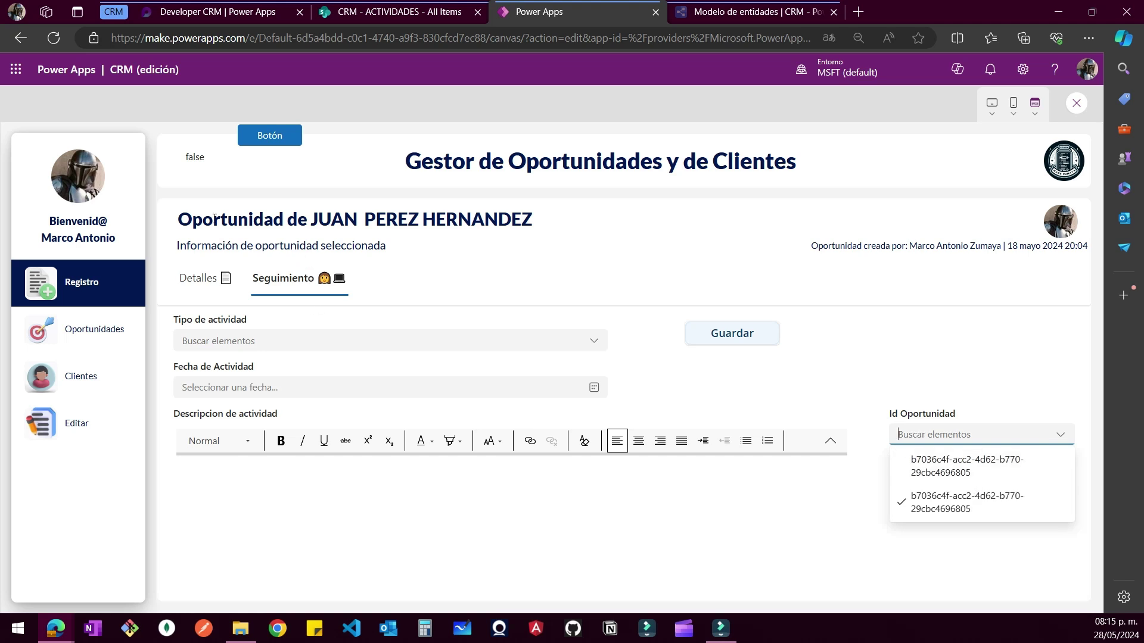
drag(195, 218, 445, 221)
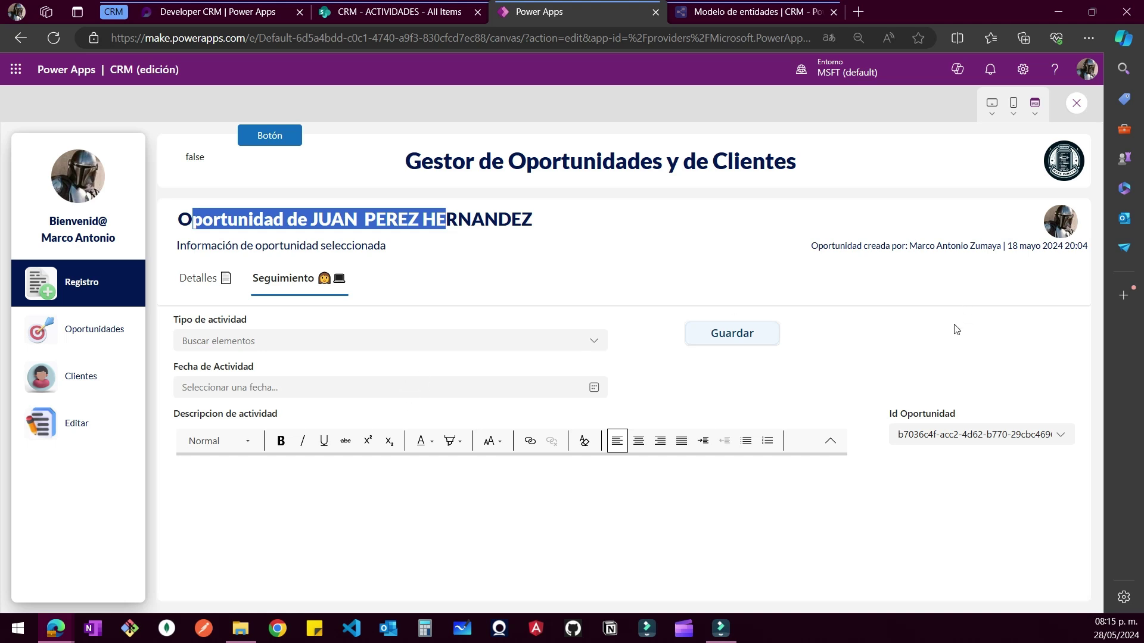
click(211, 279)
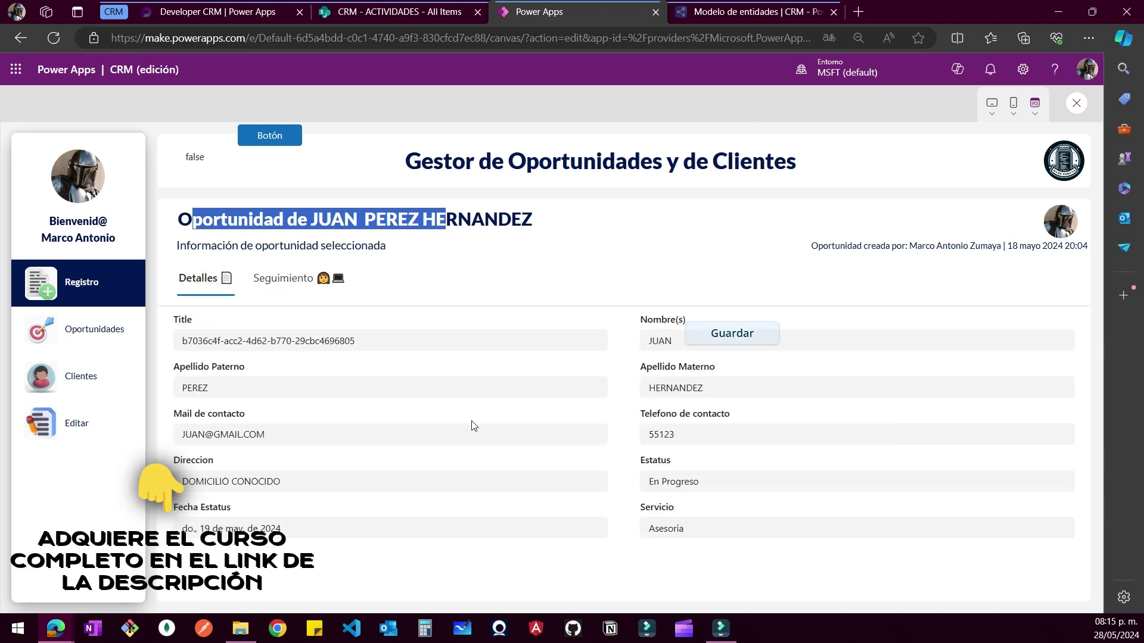
click(379, 343)
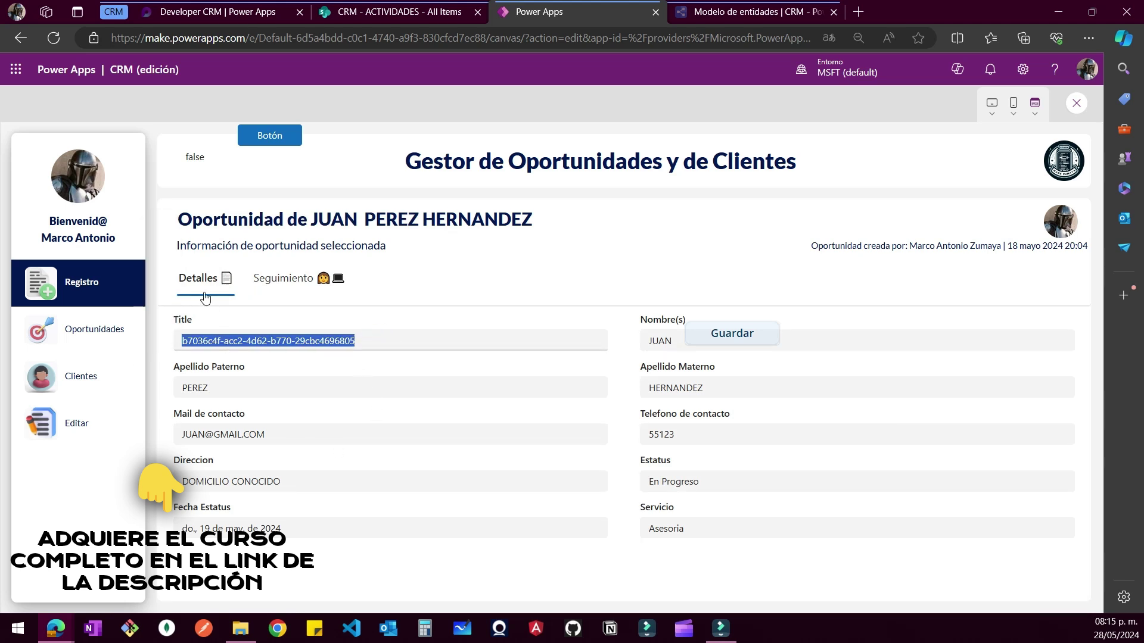
click(367, 340)
drag(367, 340, 343, 341)
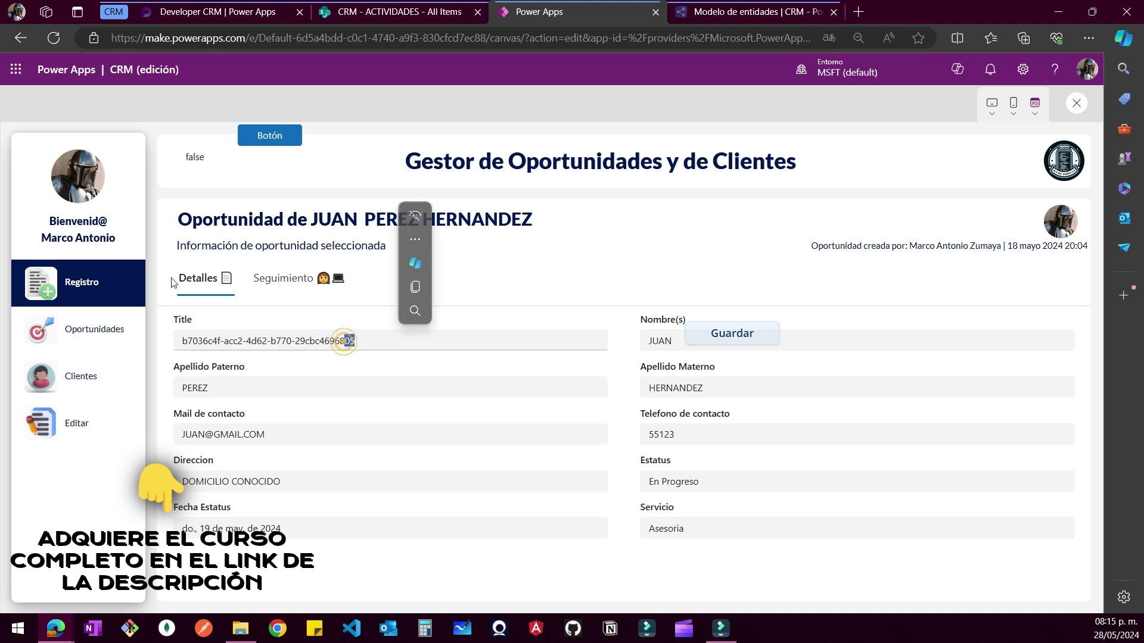
Return to Seguimiento, select the first of the two identical Id Oportunidad options and review the resulting selection in the list
click(298, 281)
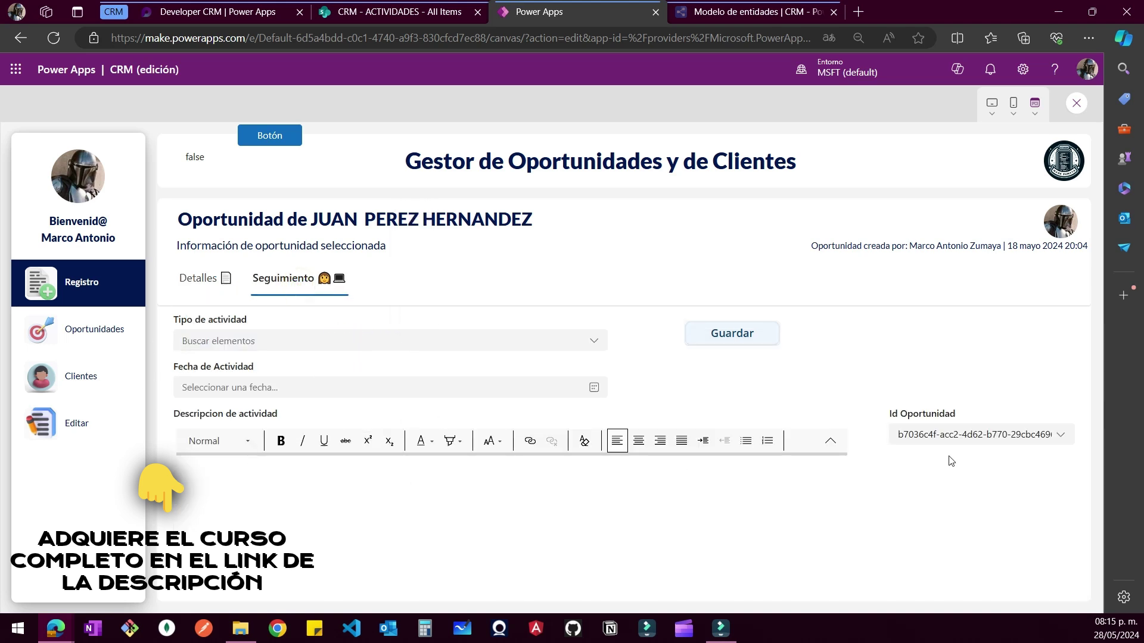
click(1059, 436)
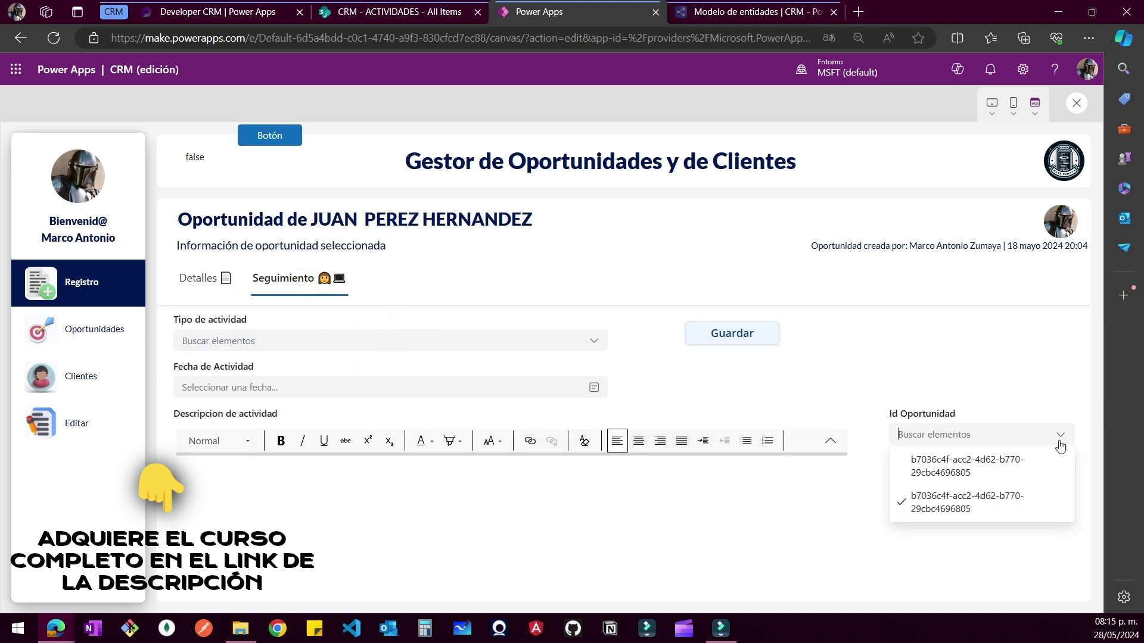
click(957, 471)
click(961, 434)
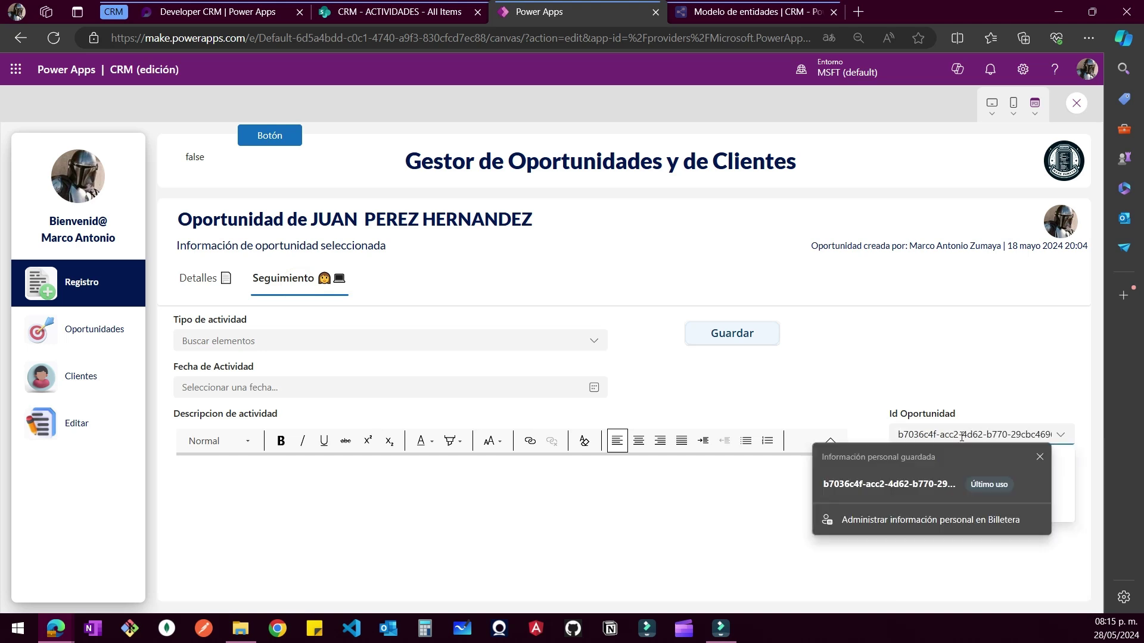
click(1041, 457)
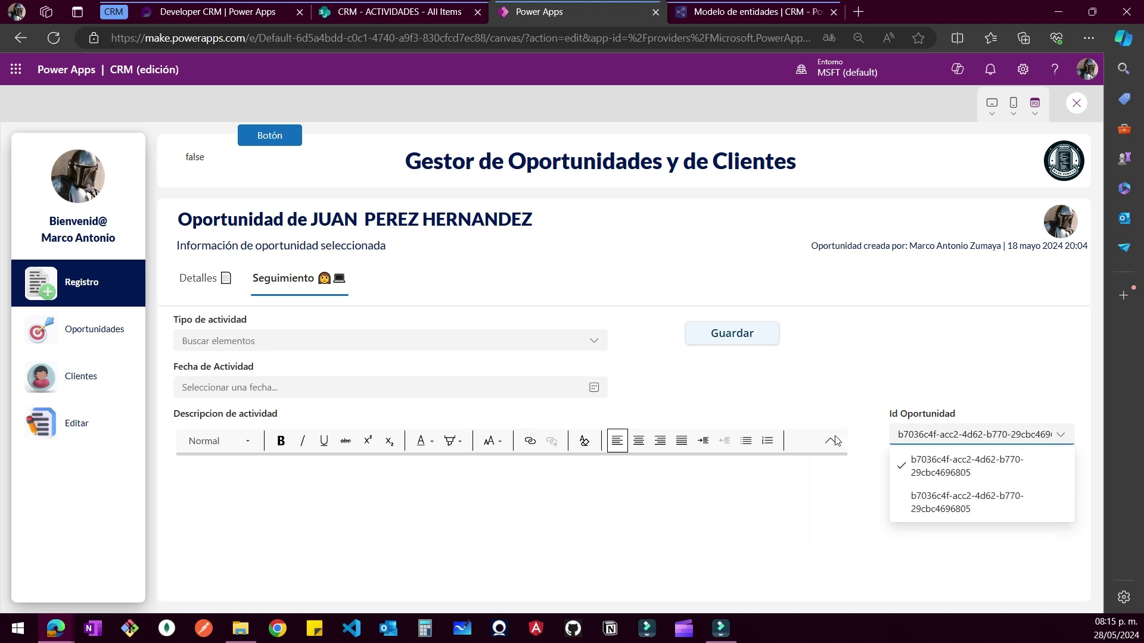
drag(898, 434, 1025, 434)
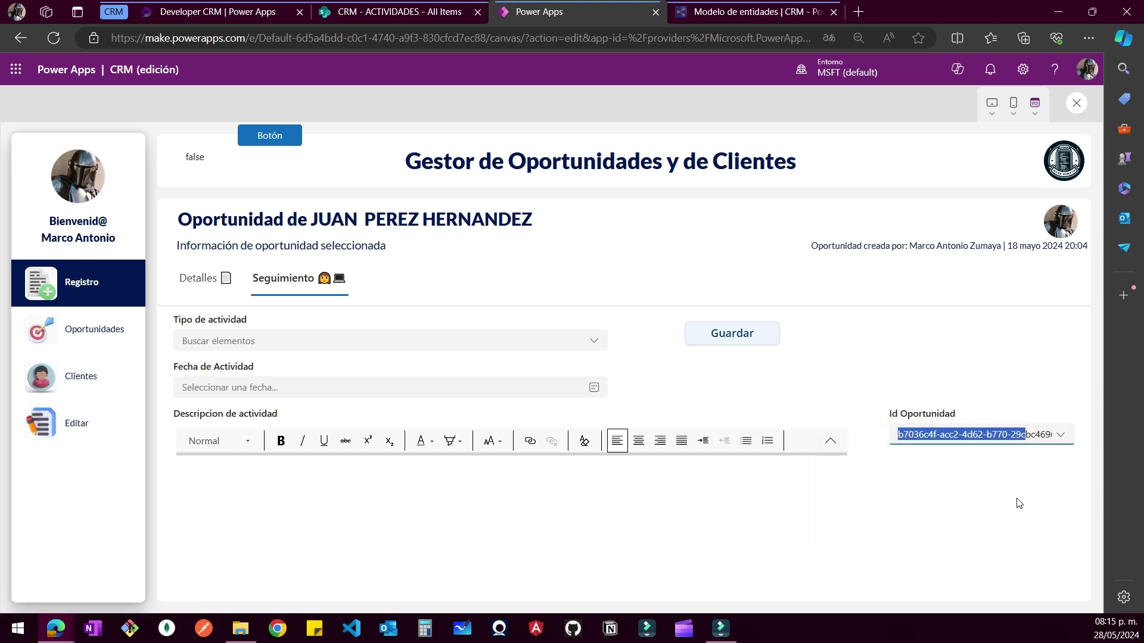
click(1065, 433)
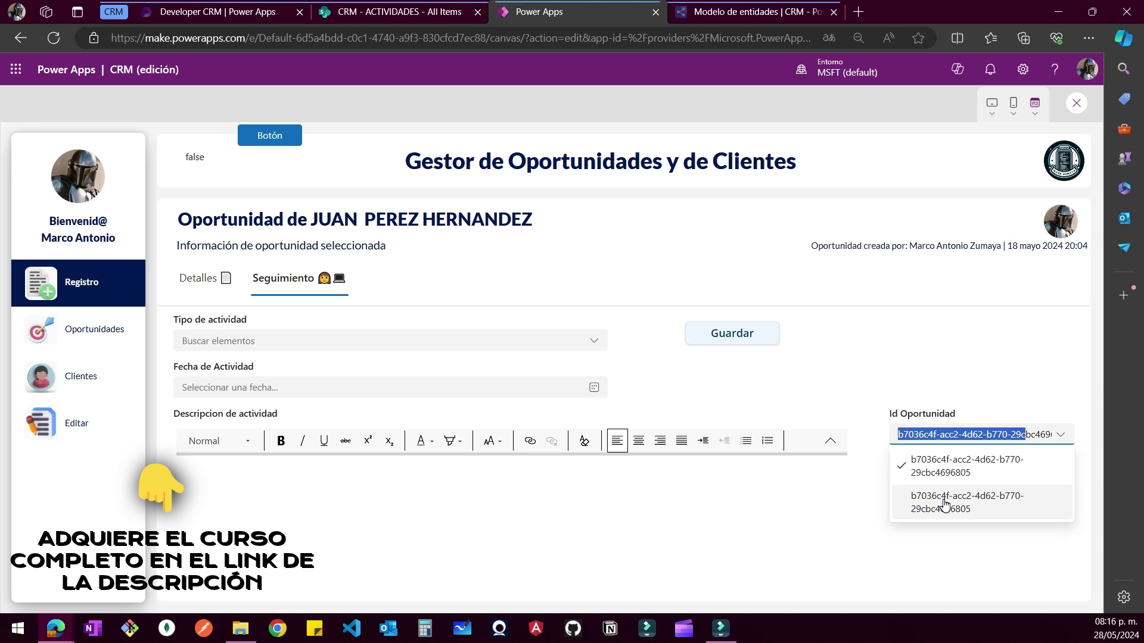
click(829, 361)
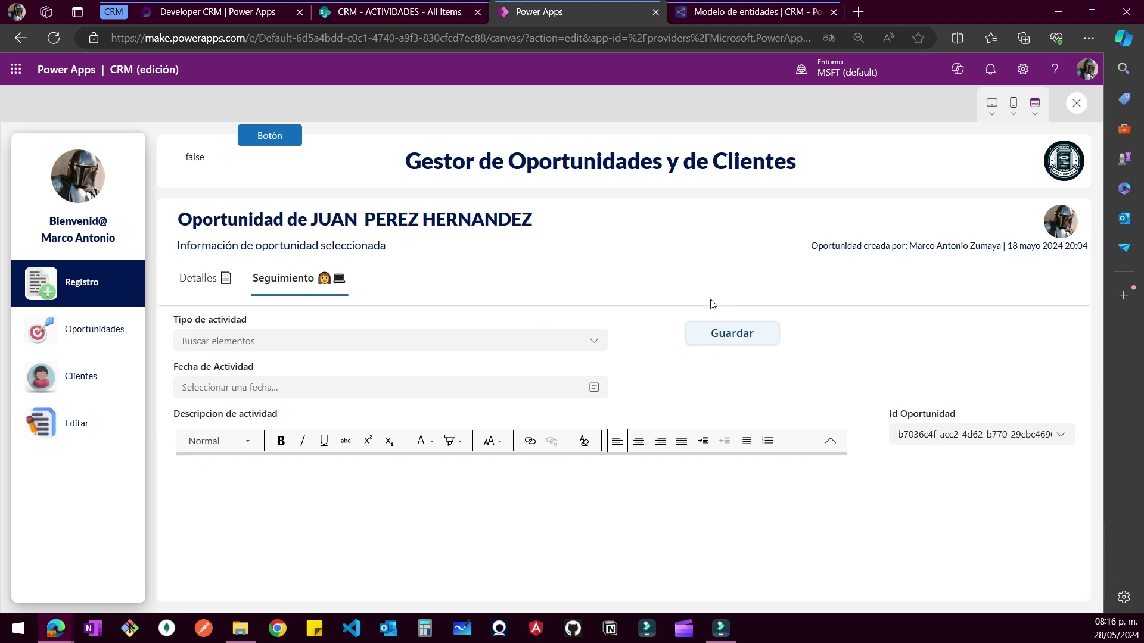
Leave the preview, dismiss the tip and examine the SubmitForm line in the OnSelect formula of the follow-up Guardar button
click(1078, 109)
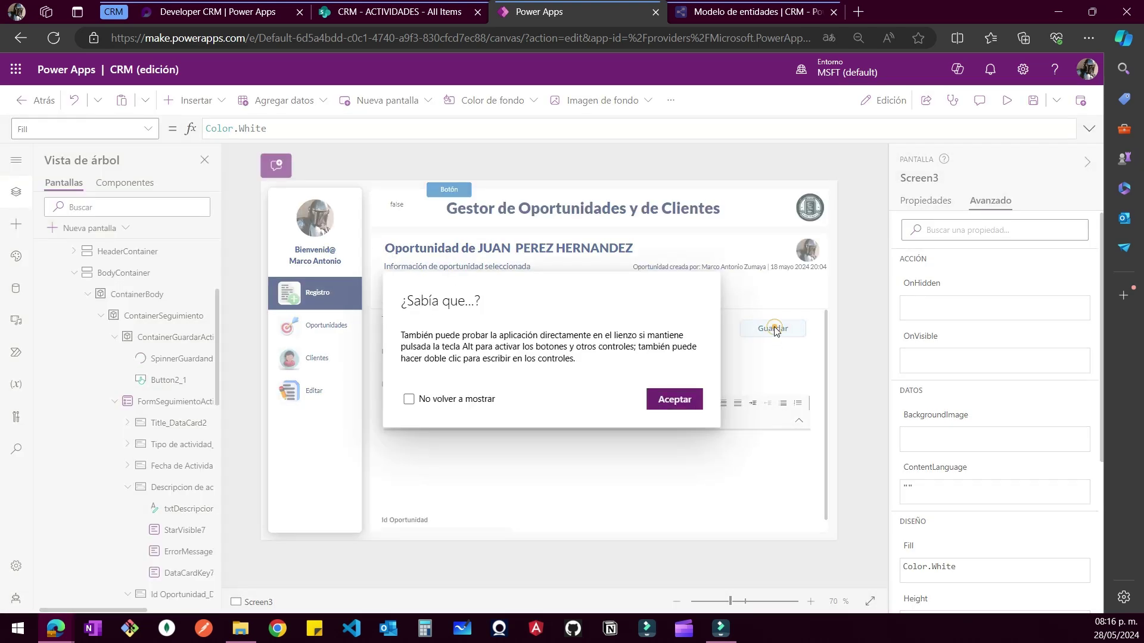
click(662, 399)
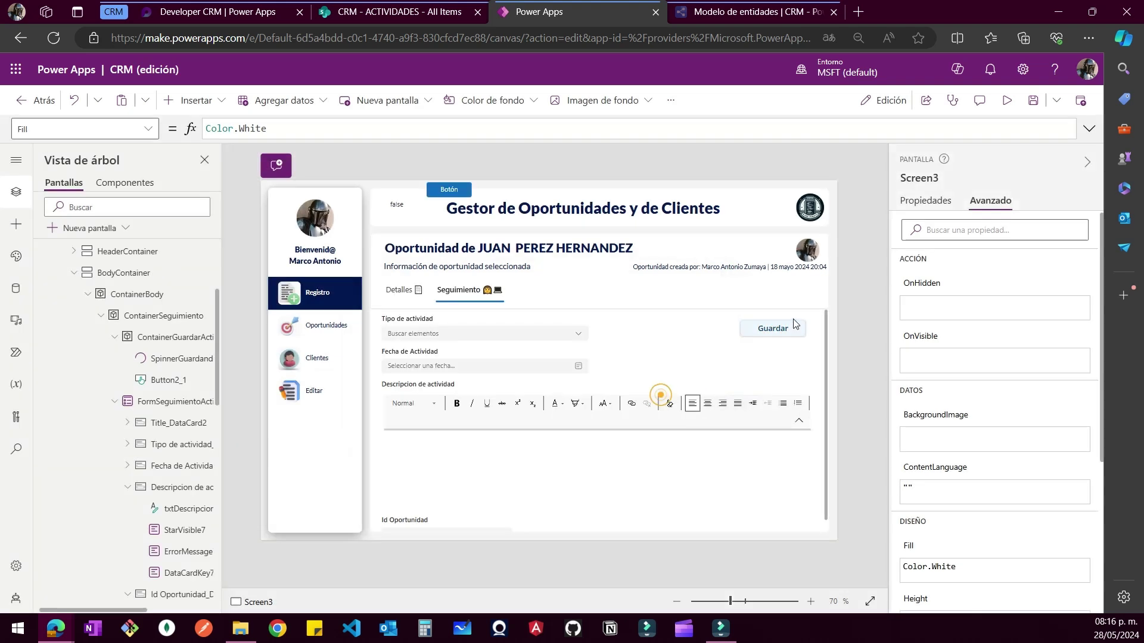
click(504, 134)
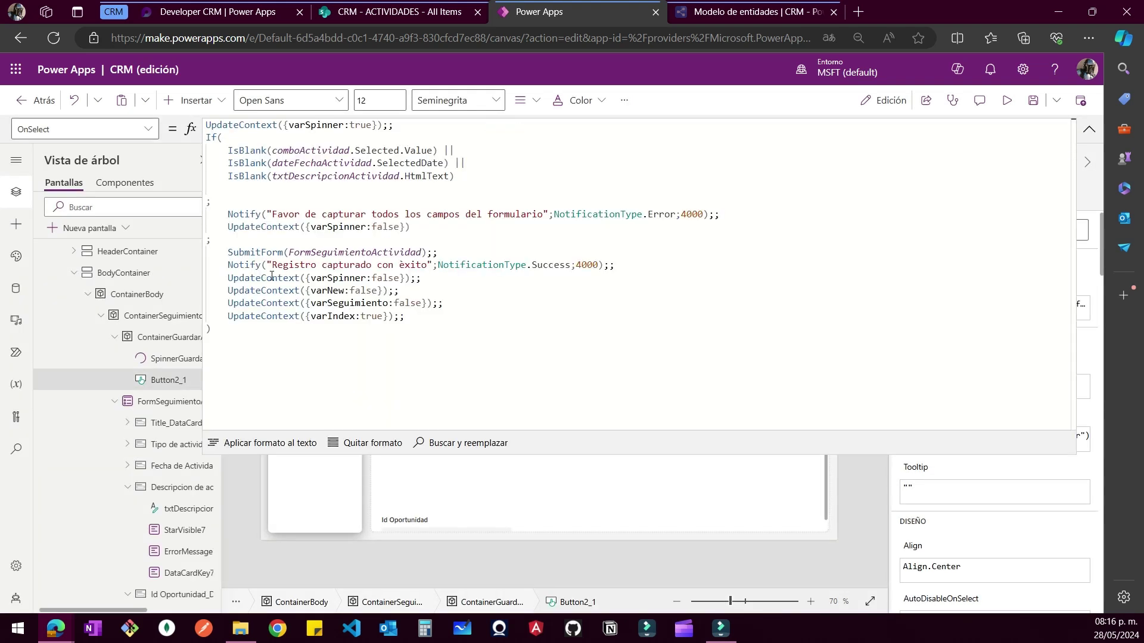
drag(258, 252, 460, 253)
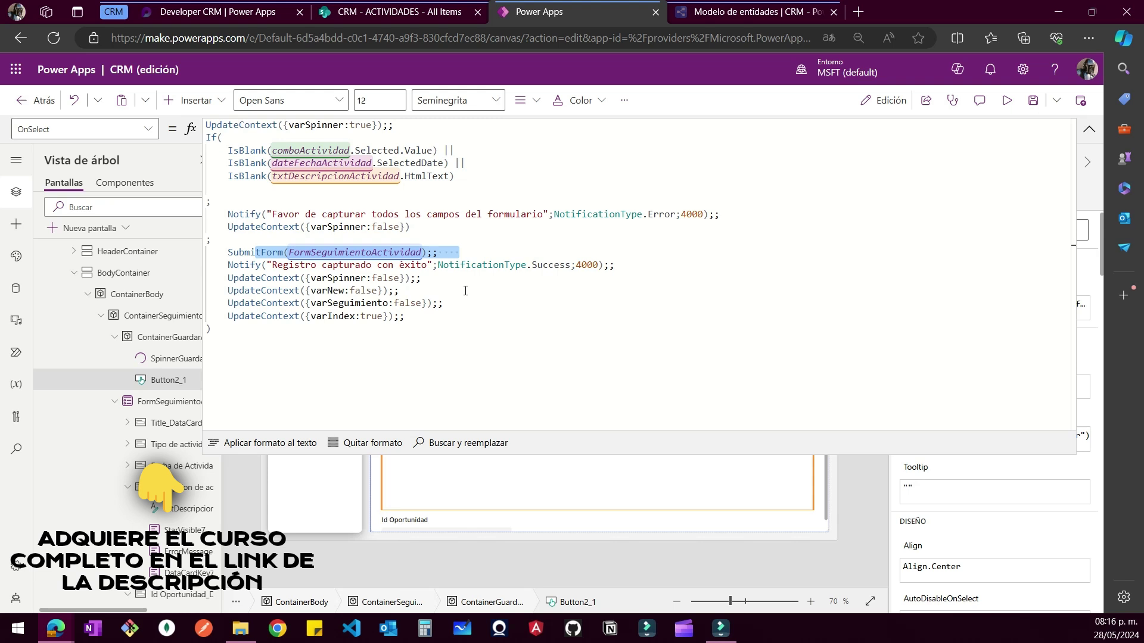
click(1089, 128)
Open the opportunity's Detalles in edit mode and examine the SubmitForm line in its Guardar button's OnSelect formula
click(397, 292)
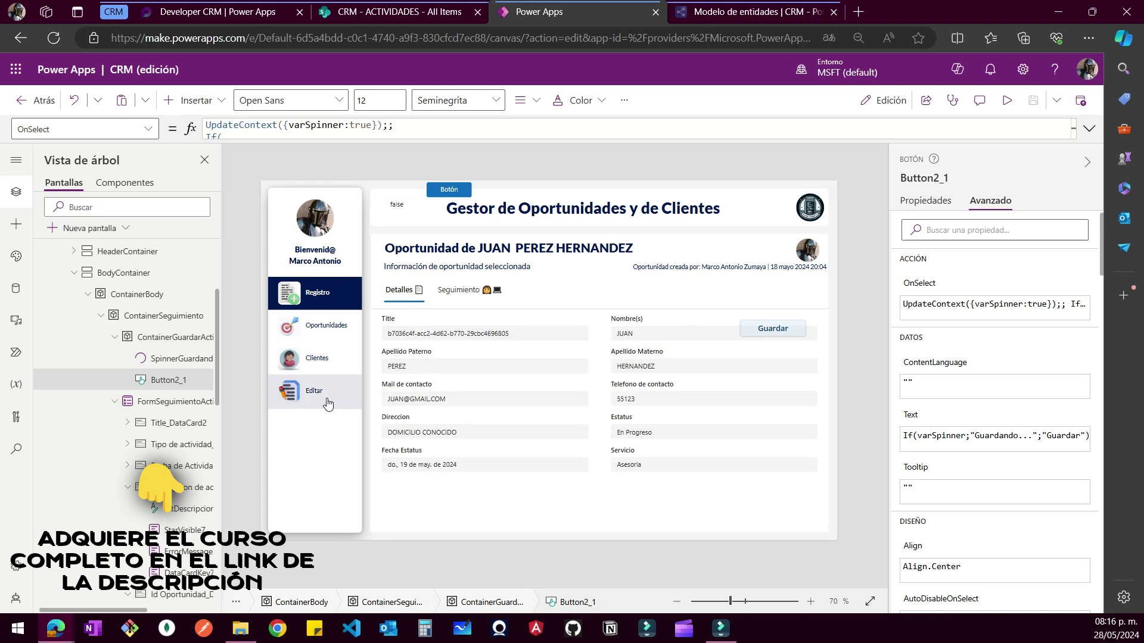
click(323, 405)
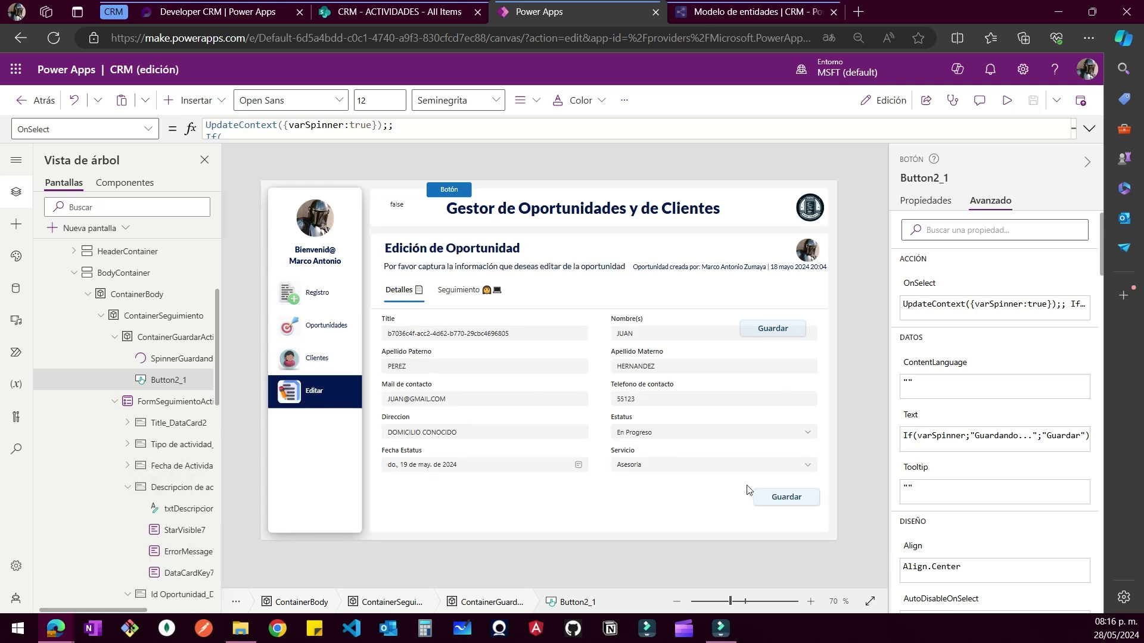
click(767, 499)
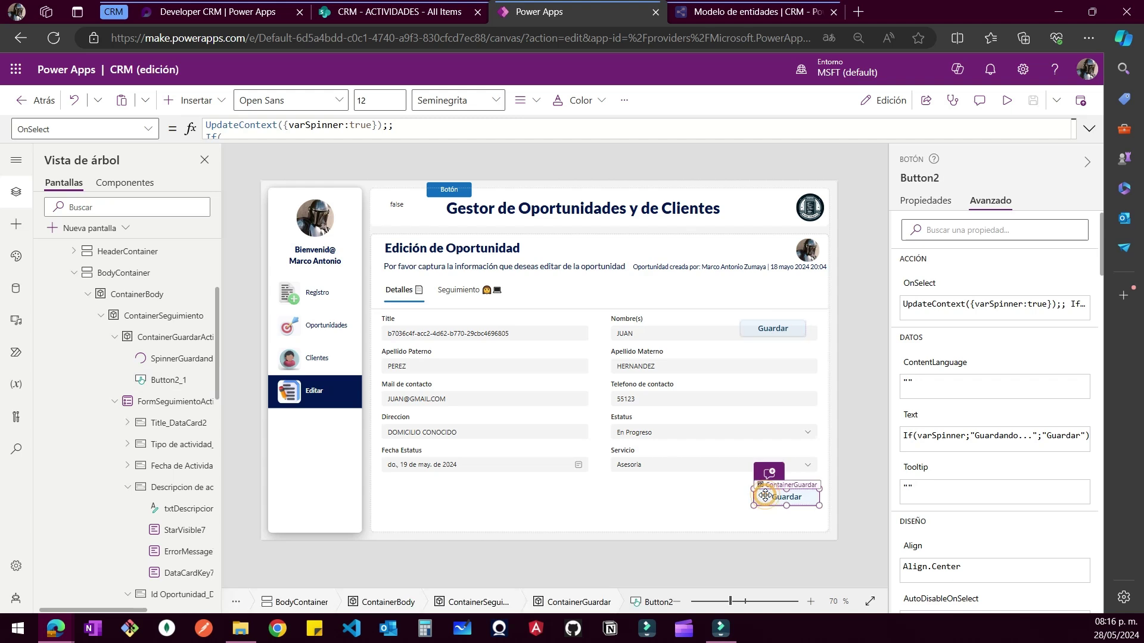
scroll(498, 219, down, 3)
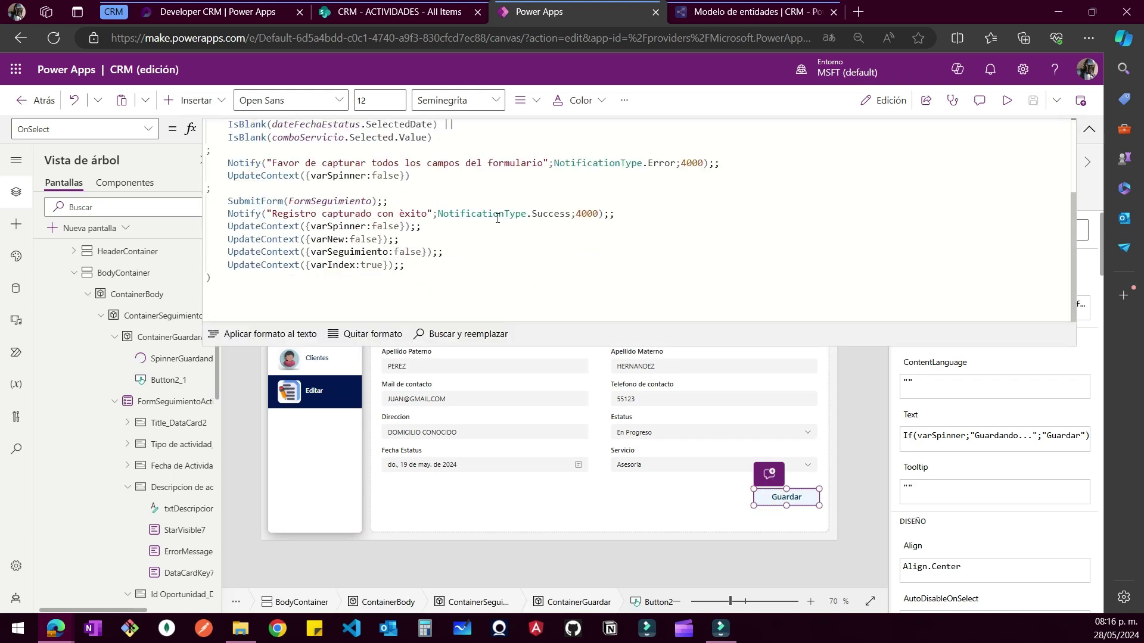
triple_click(443, 201)
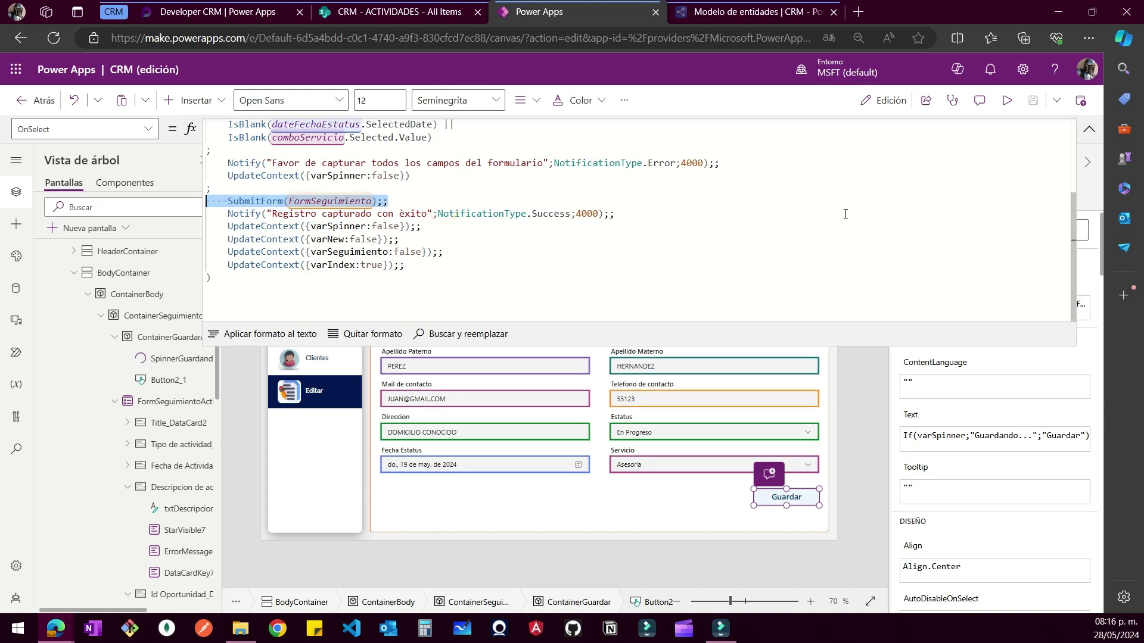
click(1089, 130)
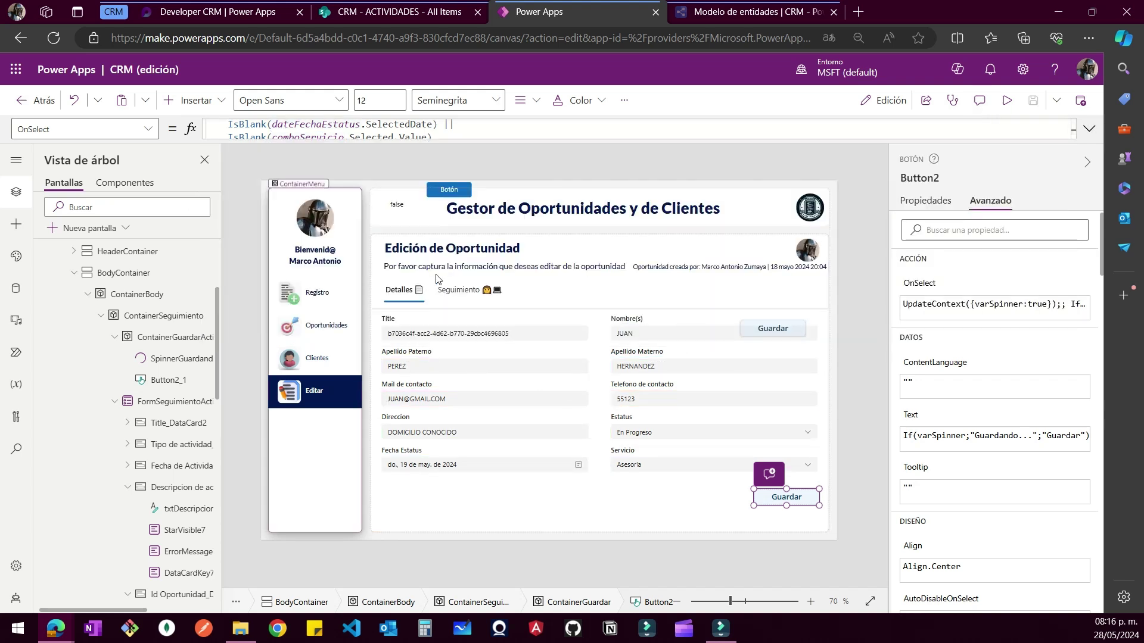
Return to Seguimiento and examine the SubmitForm(FormSeguimientoActividad) line in the OnSelect formula of its Guardar button
click(459, 289)
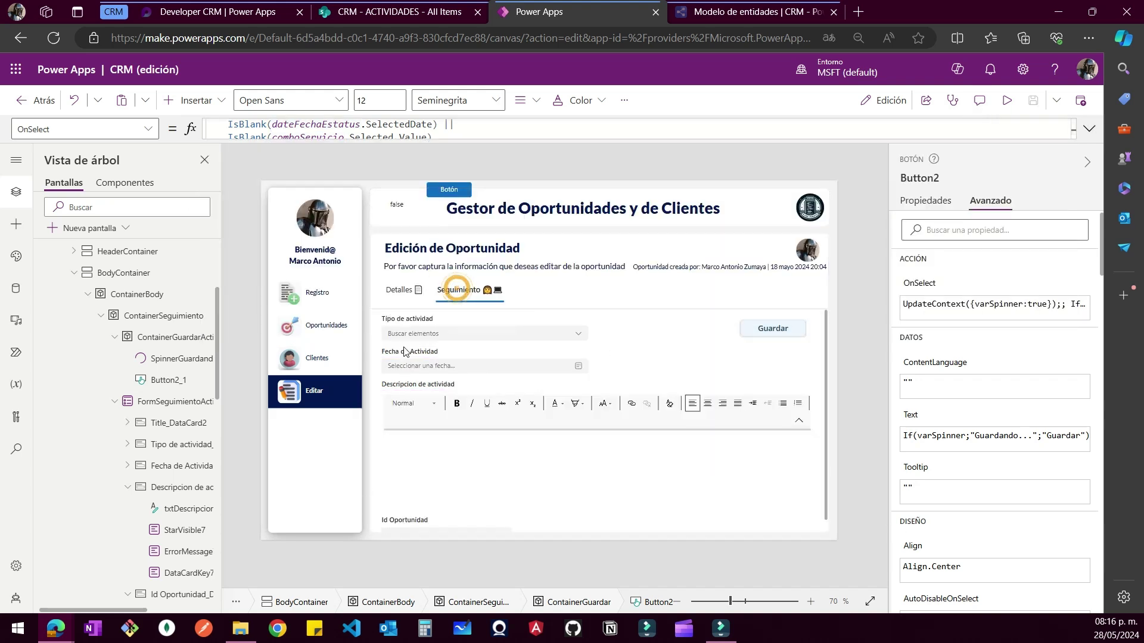
click(784, 333)
drag(355, 140, 624, 340)
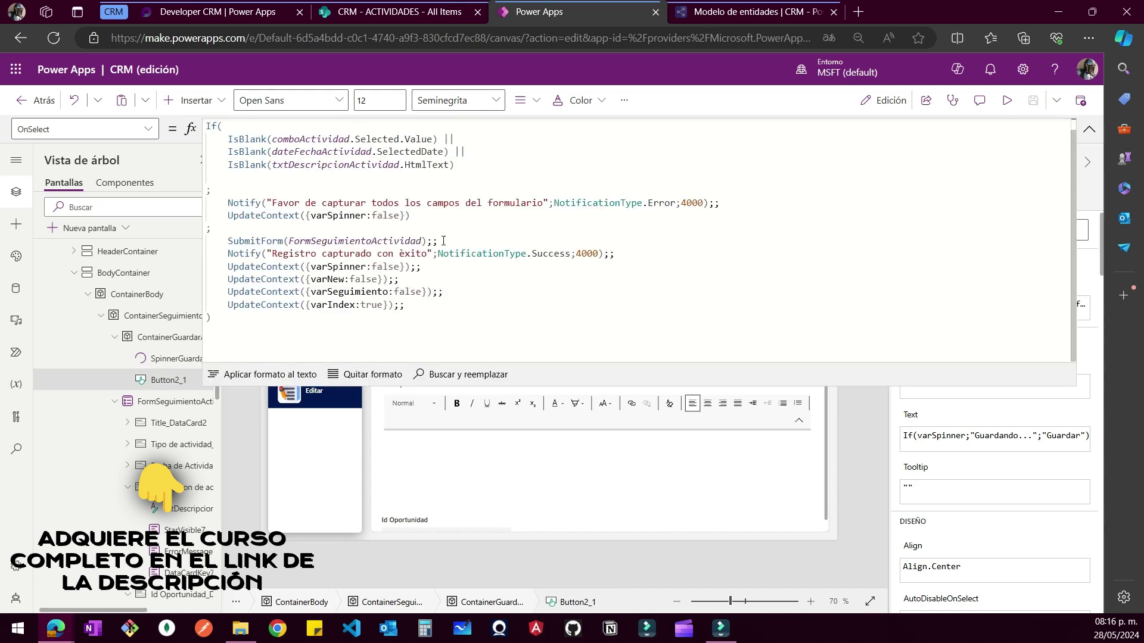
drag(438, 241, 179, 246)
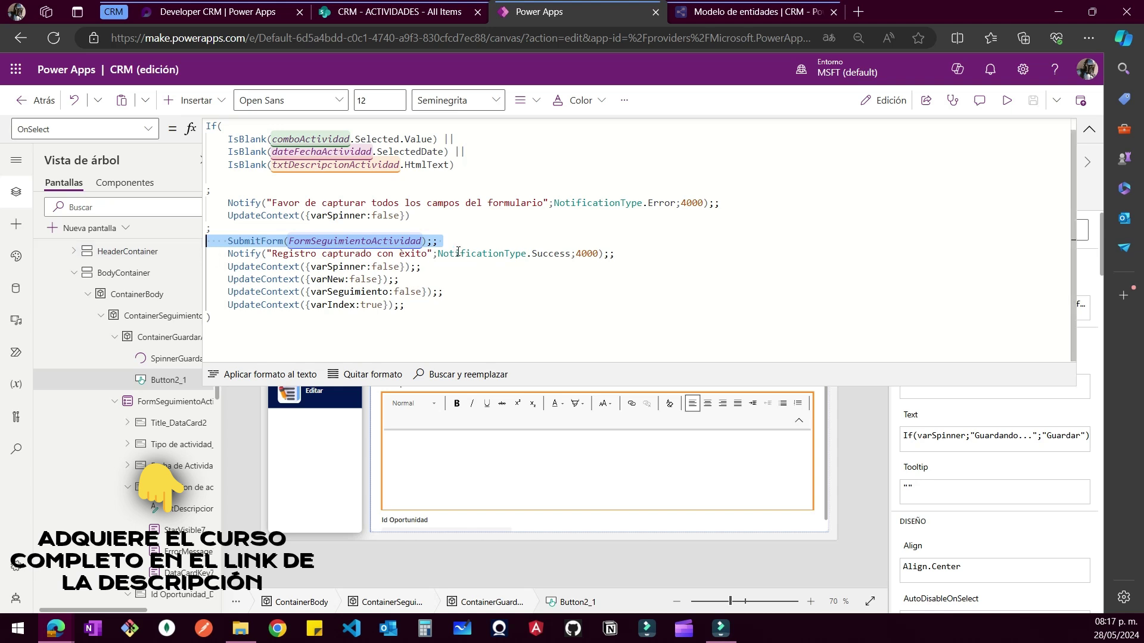
click(1089, 129)
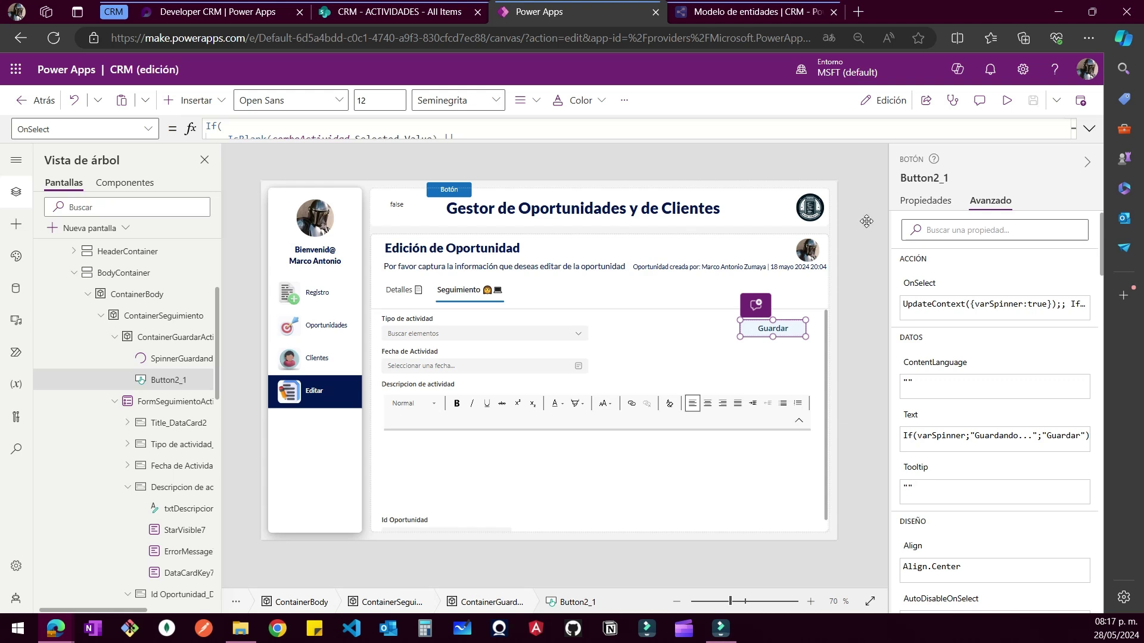
Review the post-validation branch of the follow-up Guardar button's OnSelect formula, including SubmitForm, and check the form's Id Oportunidad field
click(1089, 128)
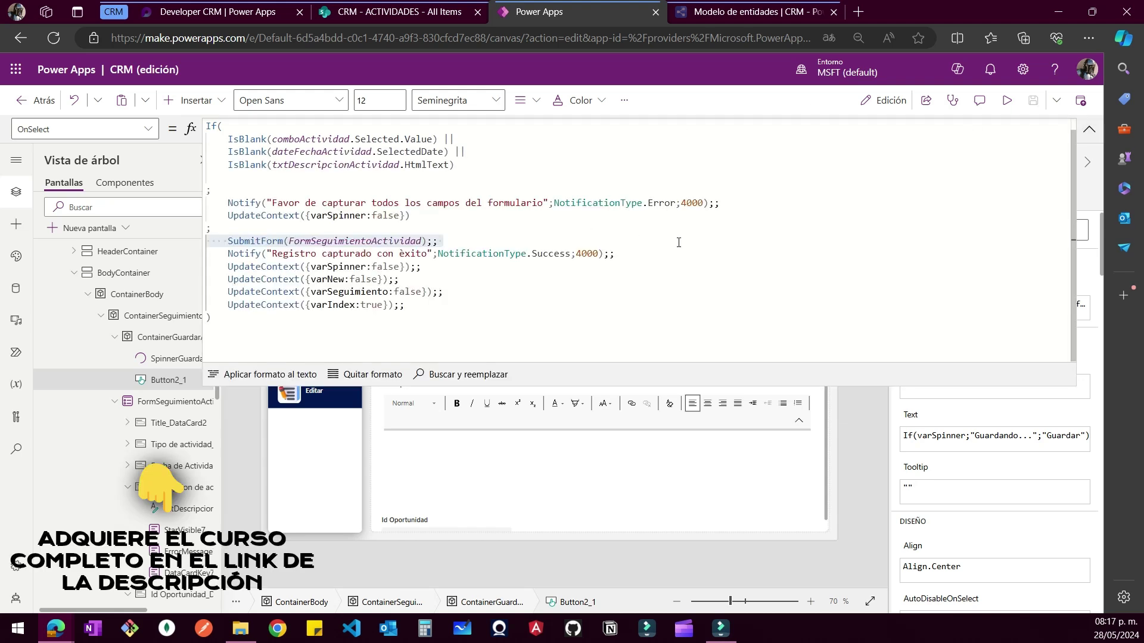
click(492, 324)
drag(517, 328, 229, 139)
drag(438, 220, 417, 279)
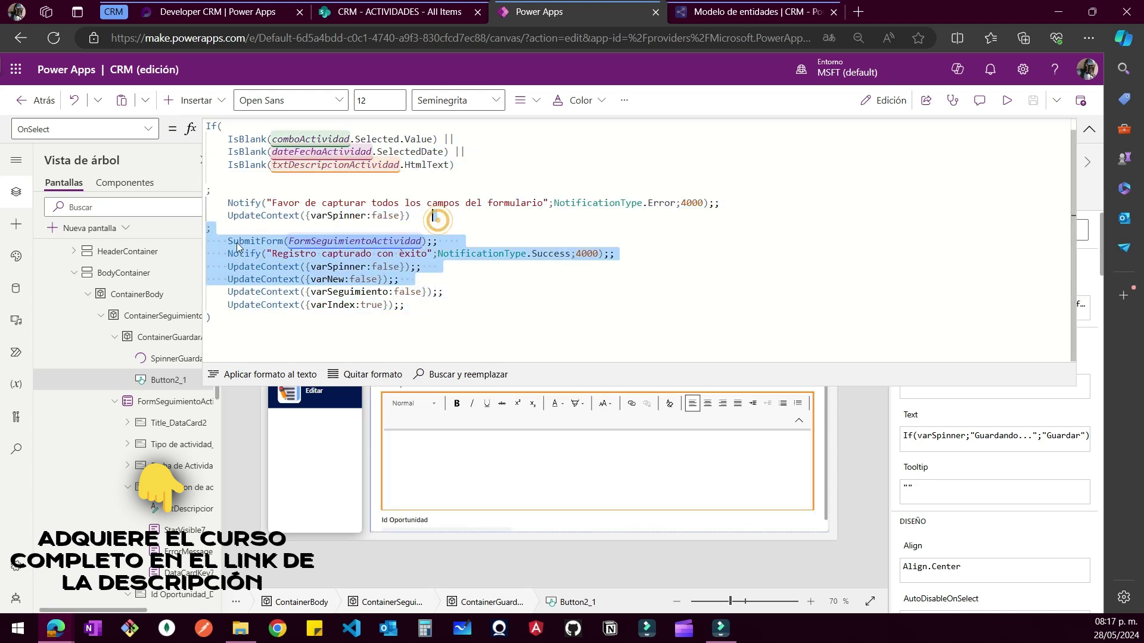
click(230, 241)
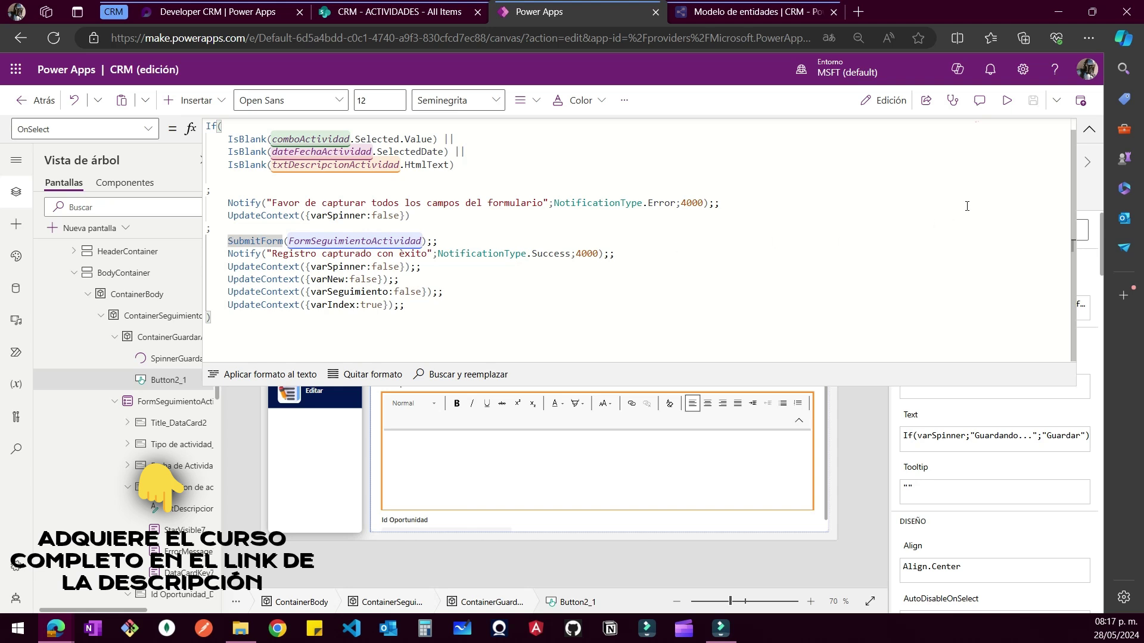
click(1089, 128)
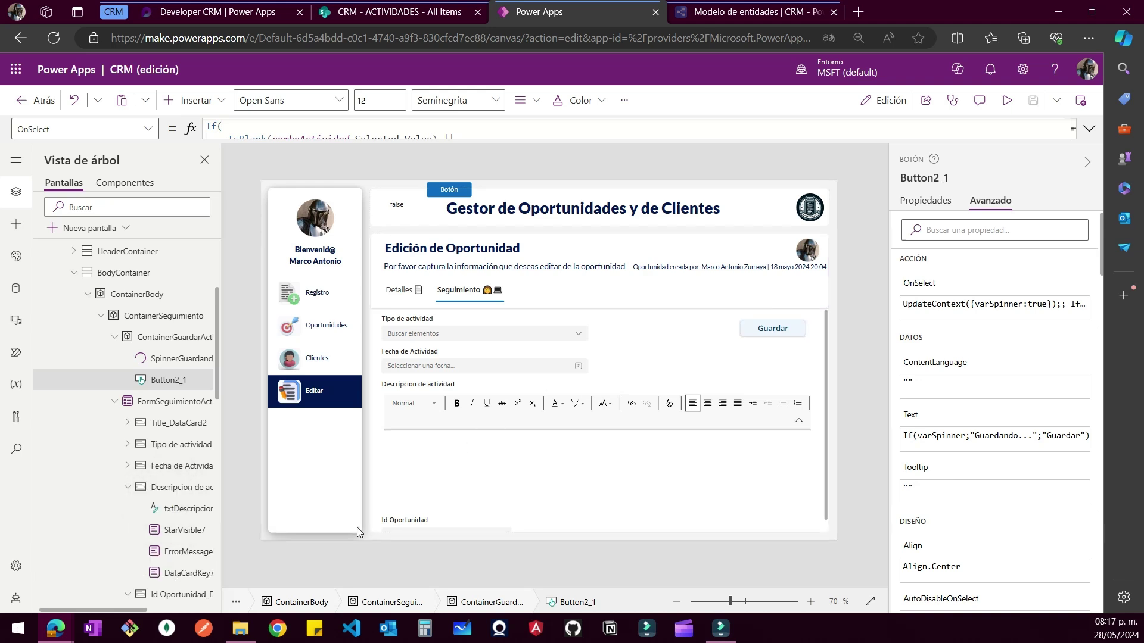
scroll(420, 518, down, 1)
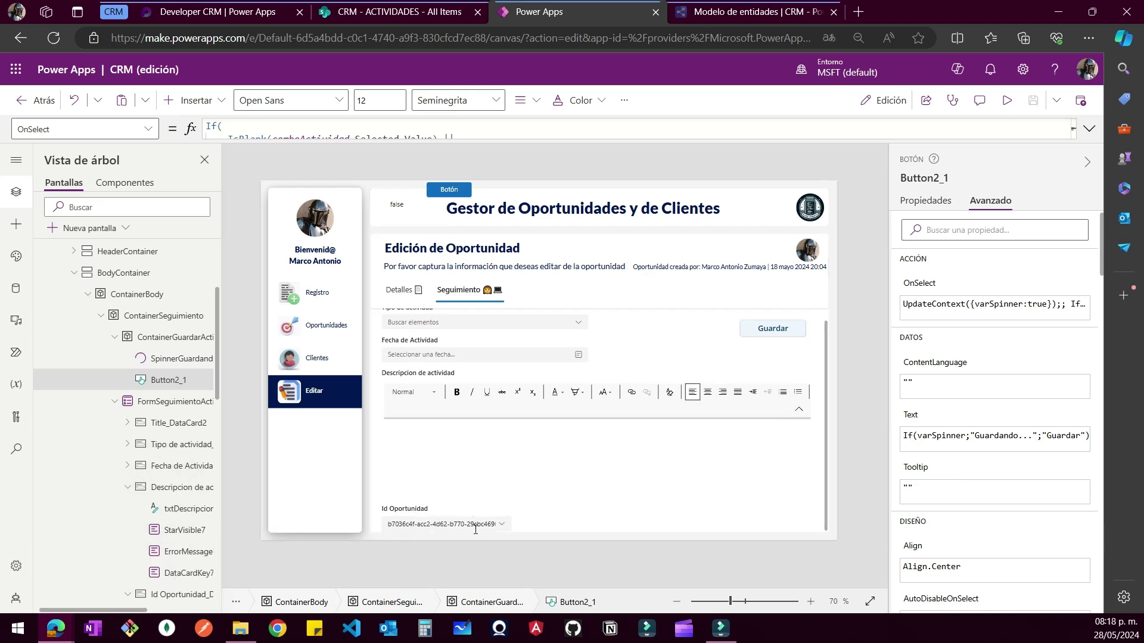